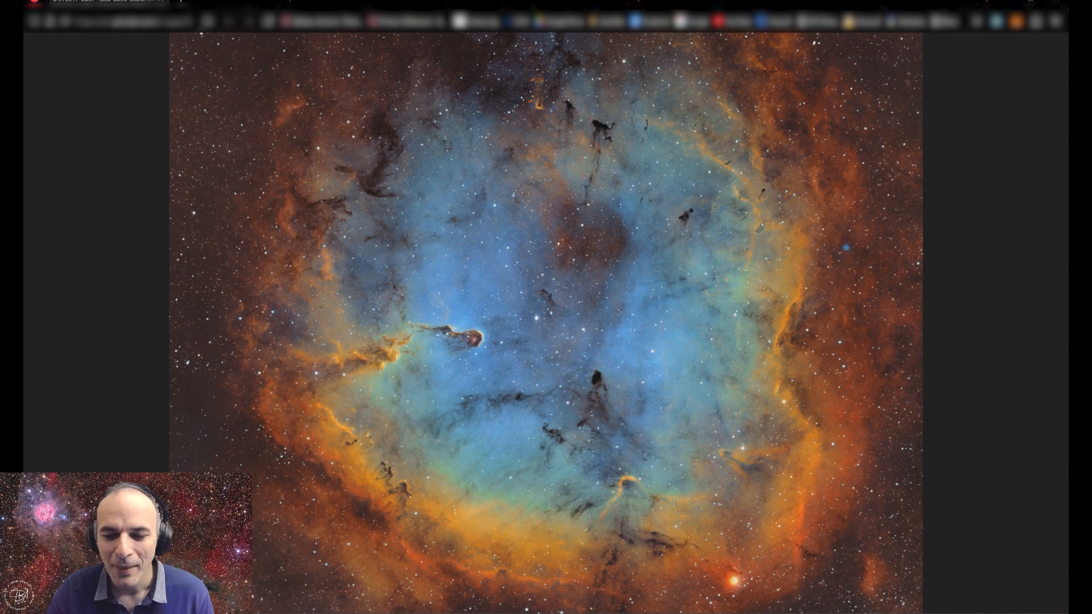
# Examine the finished nebula image up close at its centre, left edge, top and the orange pillar beside the Elephant's Trunk
pyautogui.moveTo(499, 612)
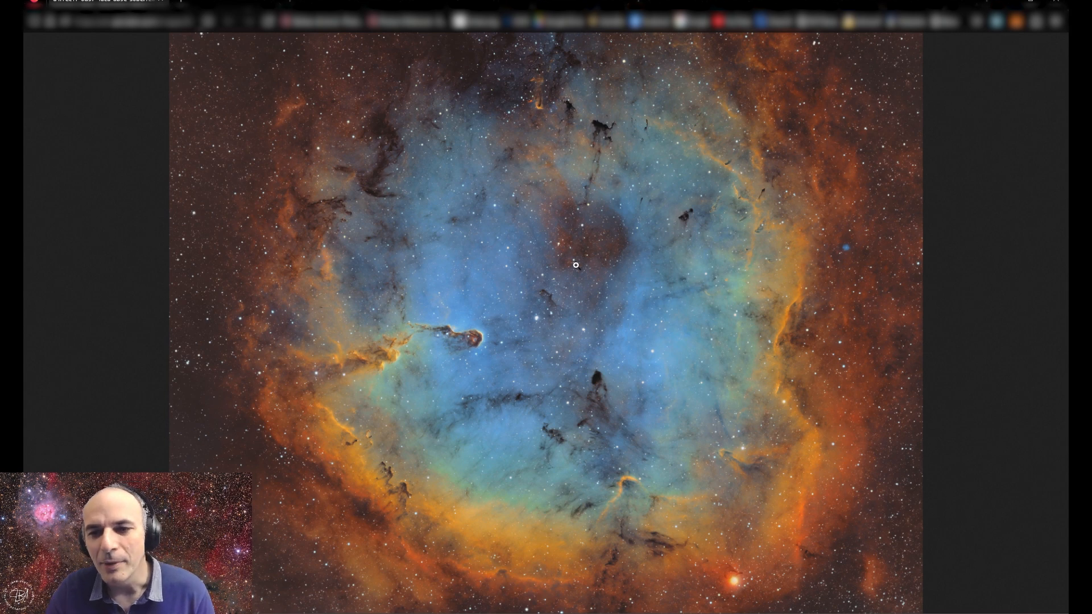
pyautogui.click(522, 327)
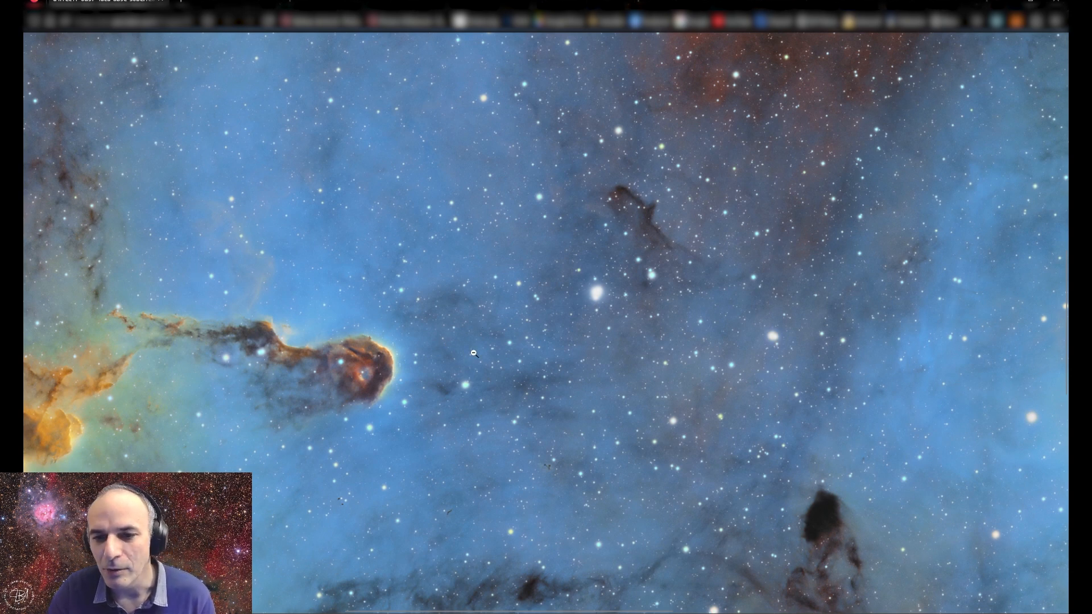
pyautogui.click(325, 354)
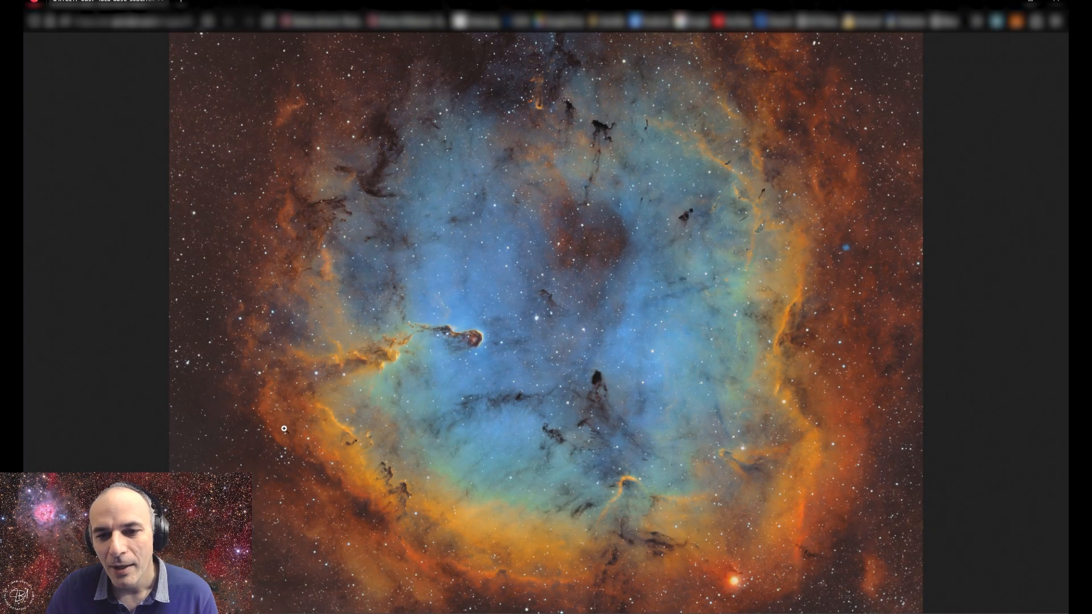
pyautogui.click(286, 373)
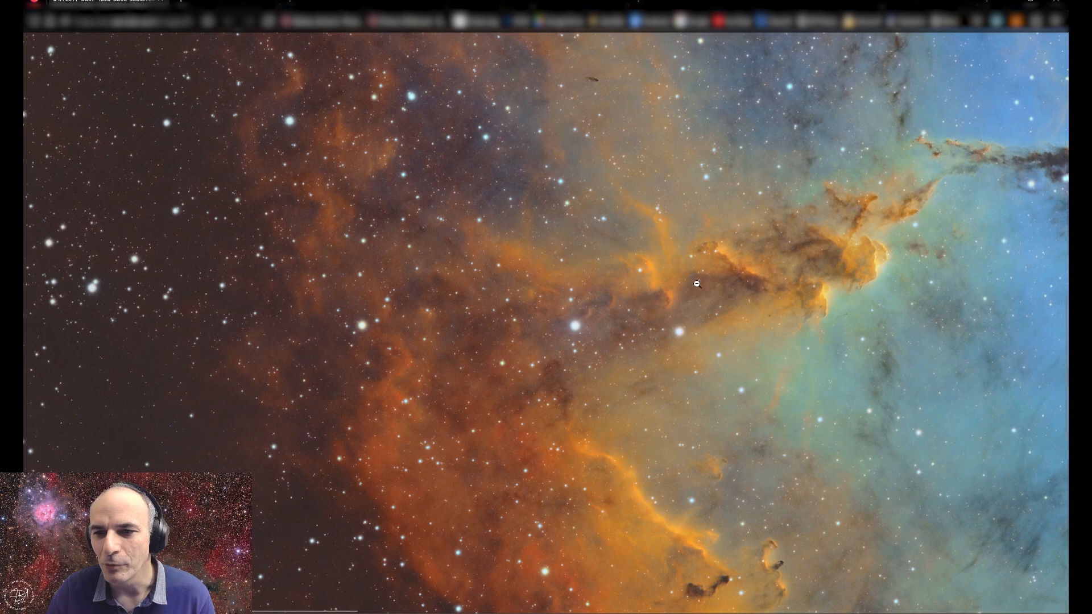
pyautogui.click(304, 222)
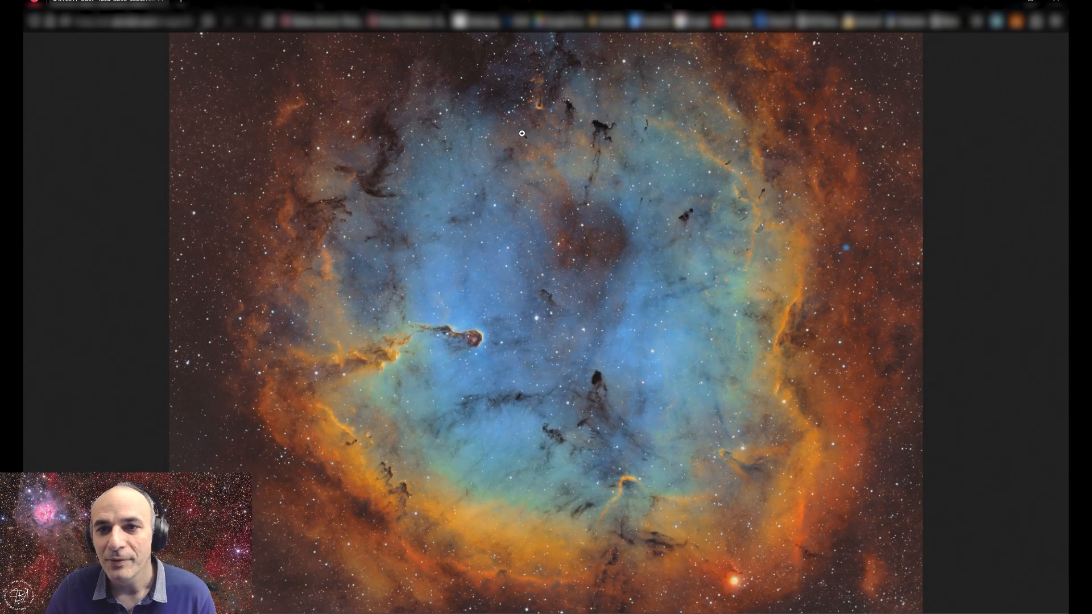
pyautogui.click(512, 80)
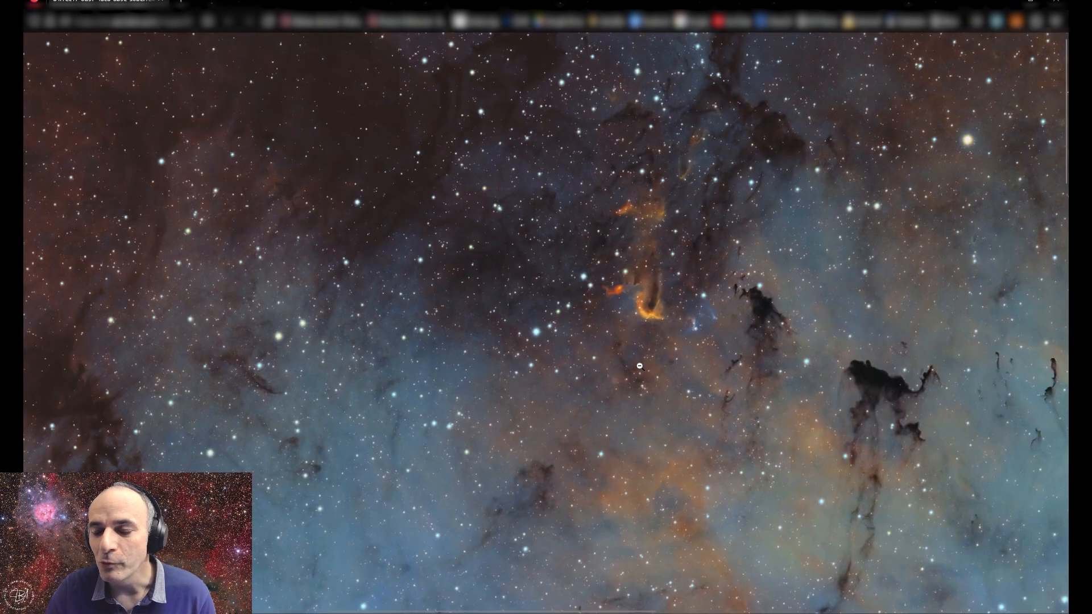
pyautogui.click(386, 390)
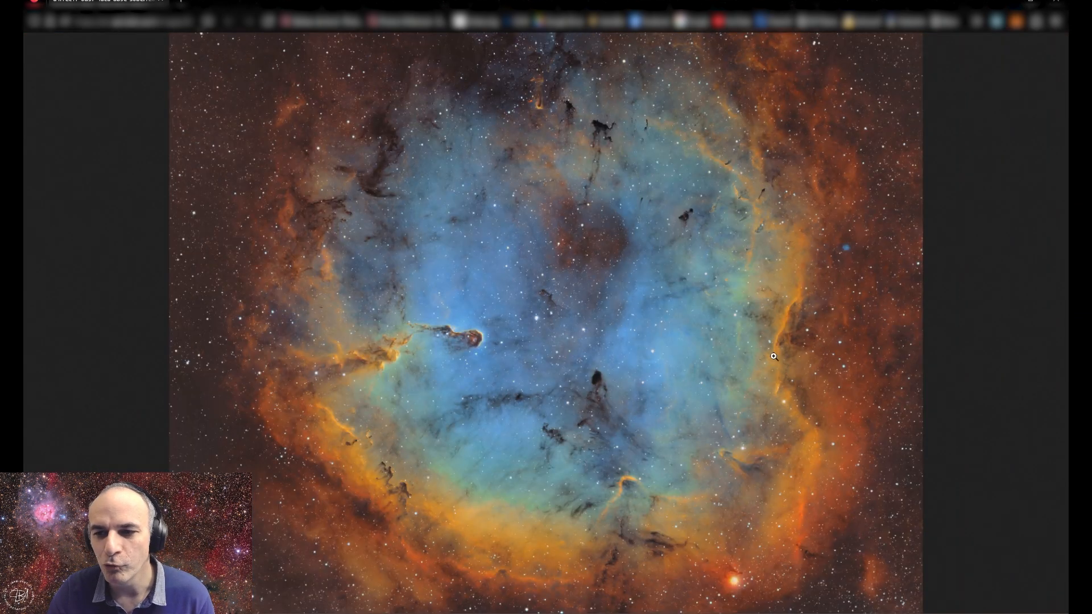
pyautogui.click(547, 425)
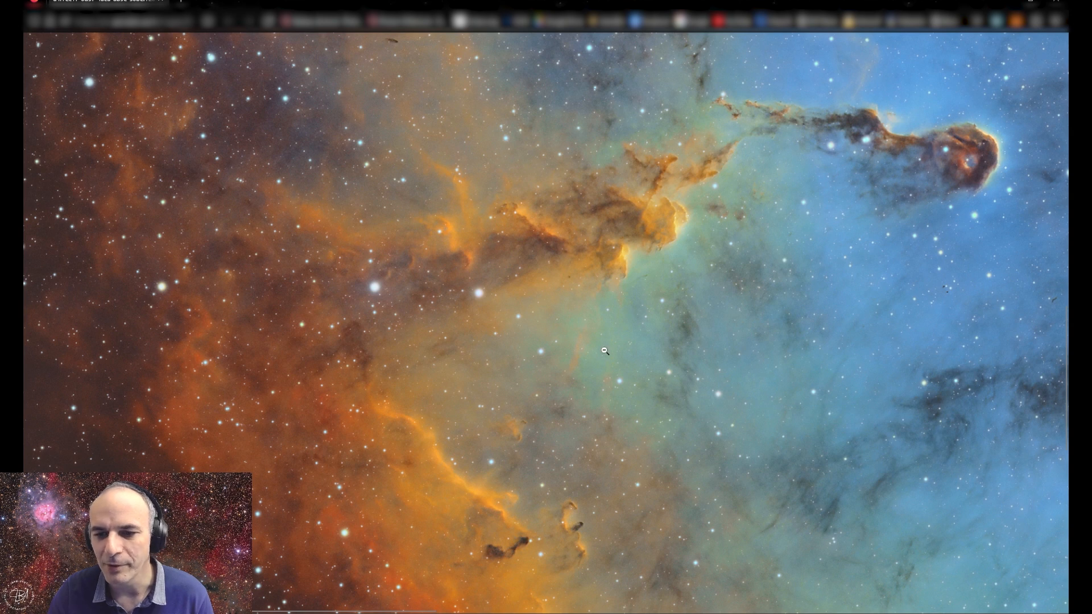
pyautogui.click(541, 385)
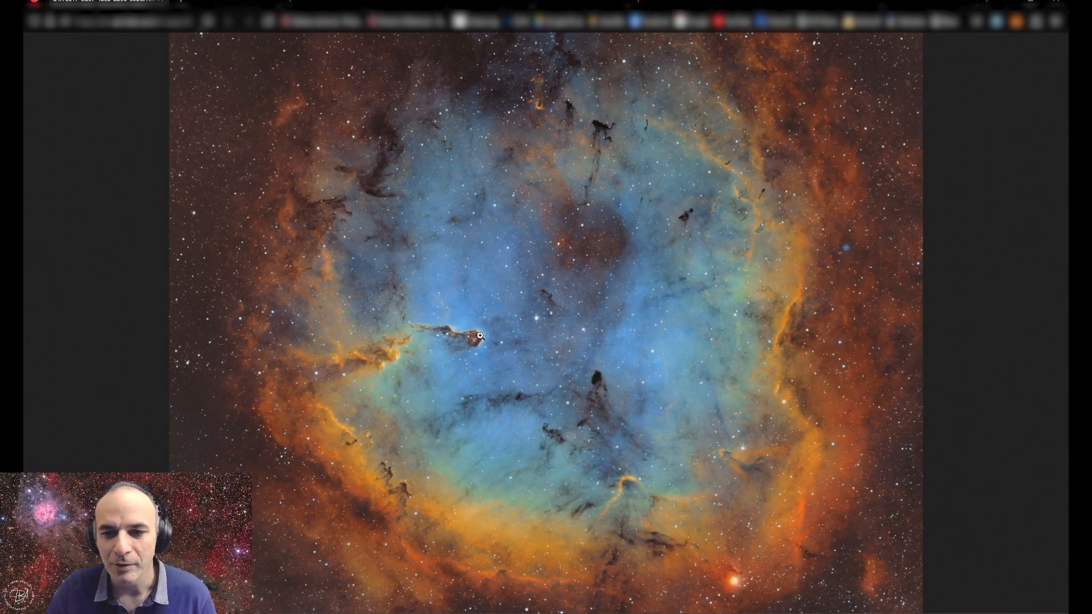
# Inspect the Elephant's Trunk, the bright orange star near the lower edge and the dark reddish patch near the centre
pyautogui.click(516, 321)
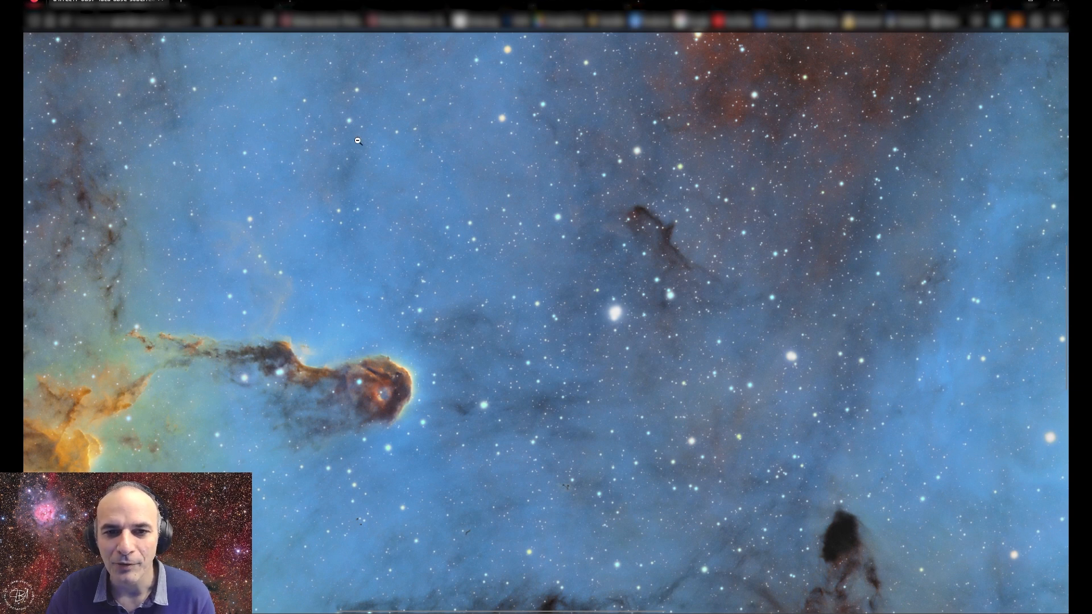
pyautogui.click(493, 408)
pyautogui.click(768, 528)
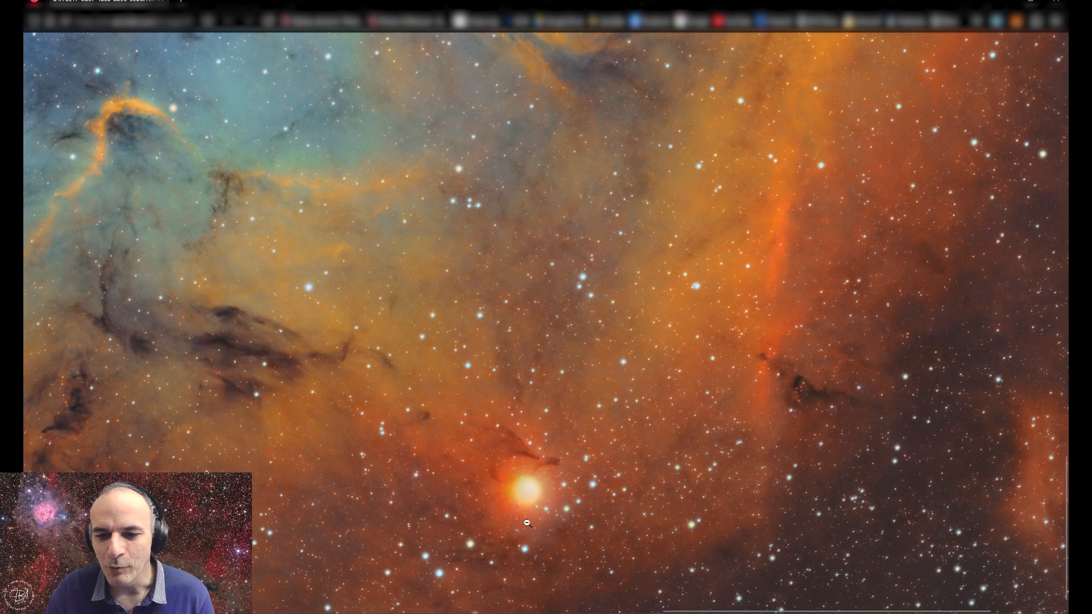
pyautogui.keyDown('alt'); pyautogui.click(324, 272); pyautogui.keyUp('alt')
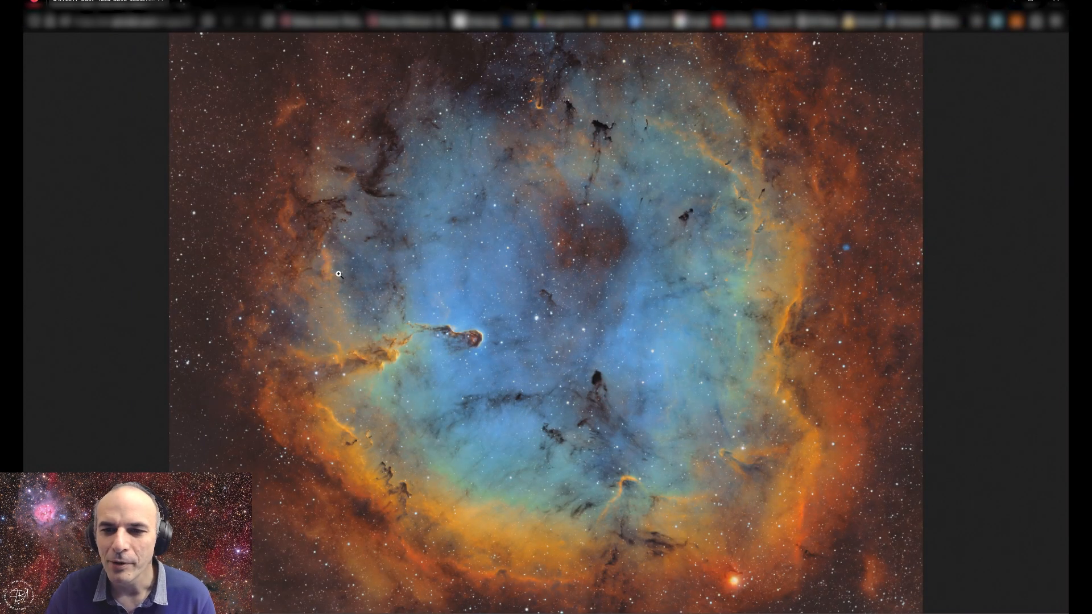
pyautogui.click(588, 240)
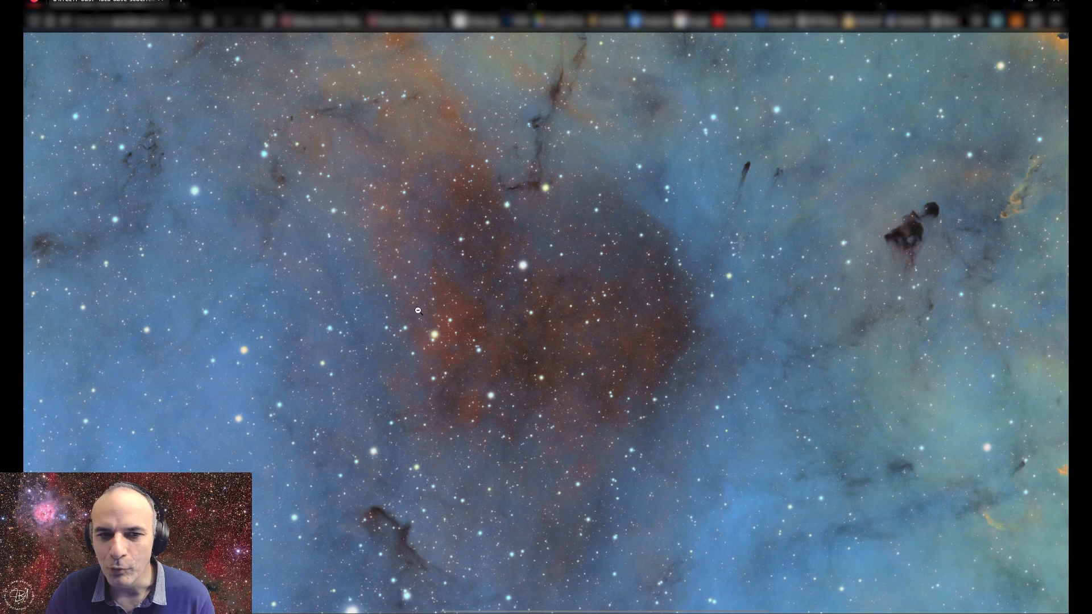
pyautogui.click(441, 330)
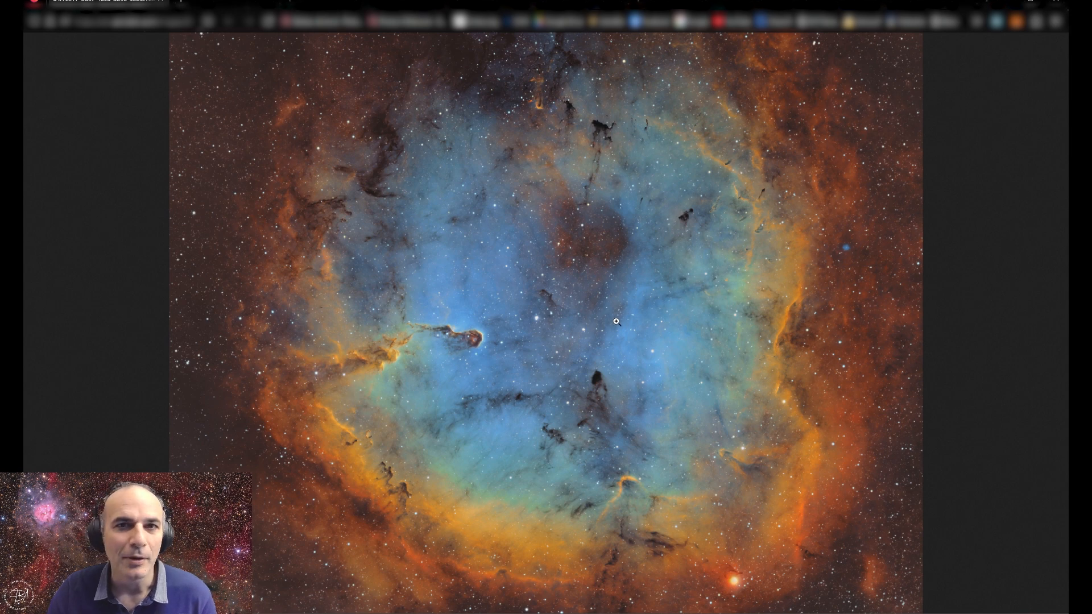
pyautogui.click(380, 339)
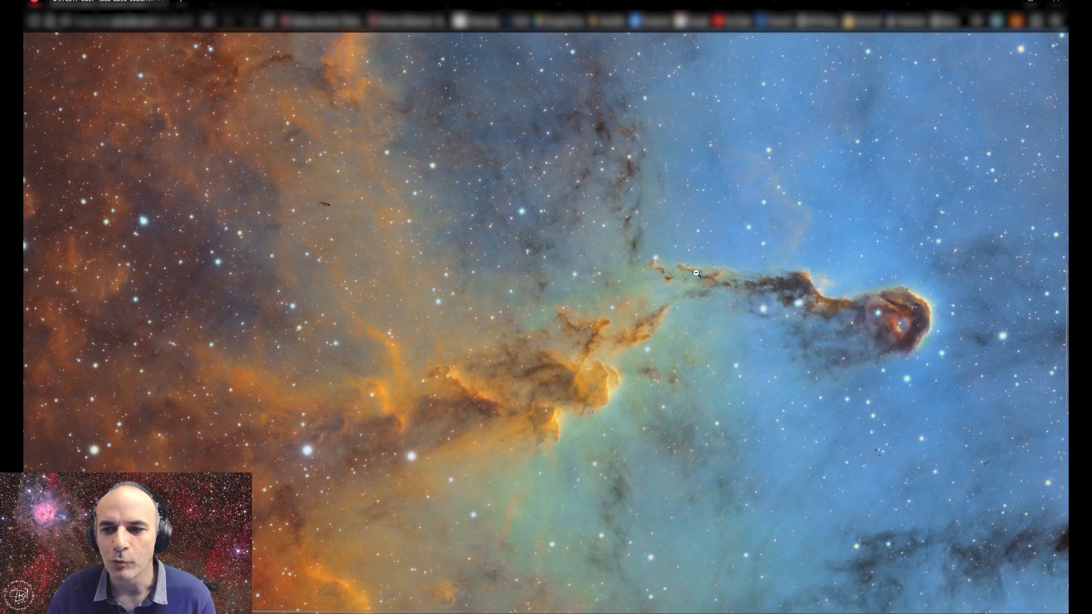
pyautogui.click(777, 322)
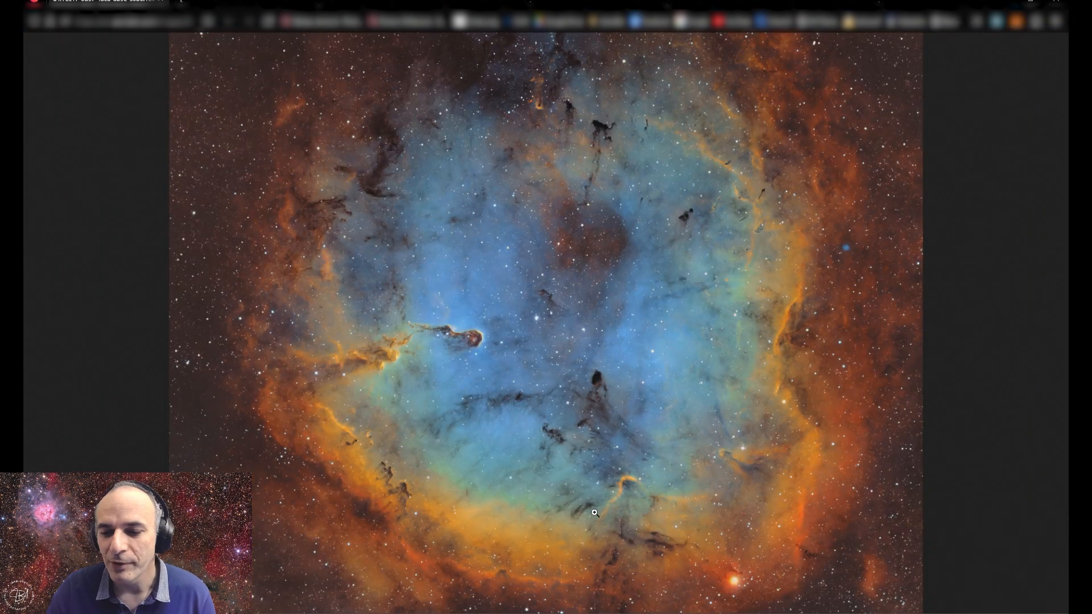
# Switch to PixInsight and restore the minimised IC1396_OIII_registered and IC1396_SII_registered images
pyautogui.moveTo(643, 613)
pyautogui.click(643, 569)
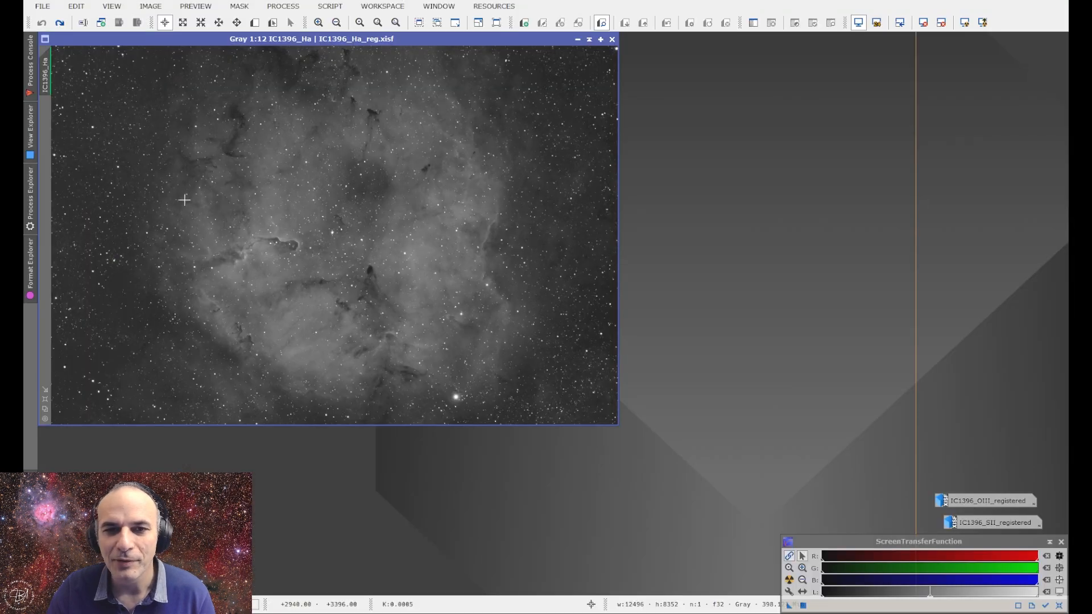
pyautogui.doubleClick(978, 501)
pyautogui.doubleClick(978, 522)
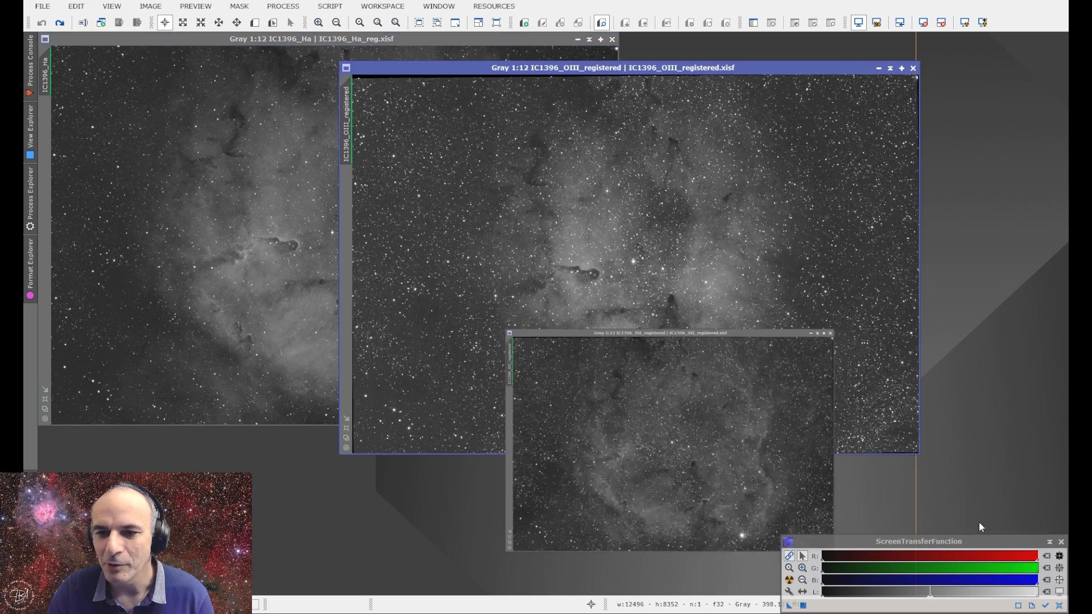
# Arrange the Ha, OIII and SII image windows in a cascade with SII in front
pyautogui.moveTo(494, 199); pyautogui.dragTo(772, 123)
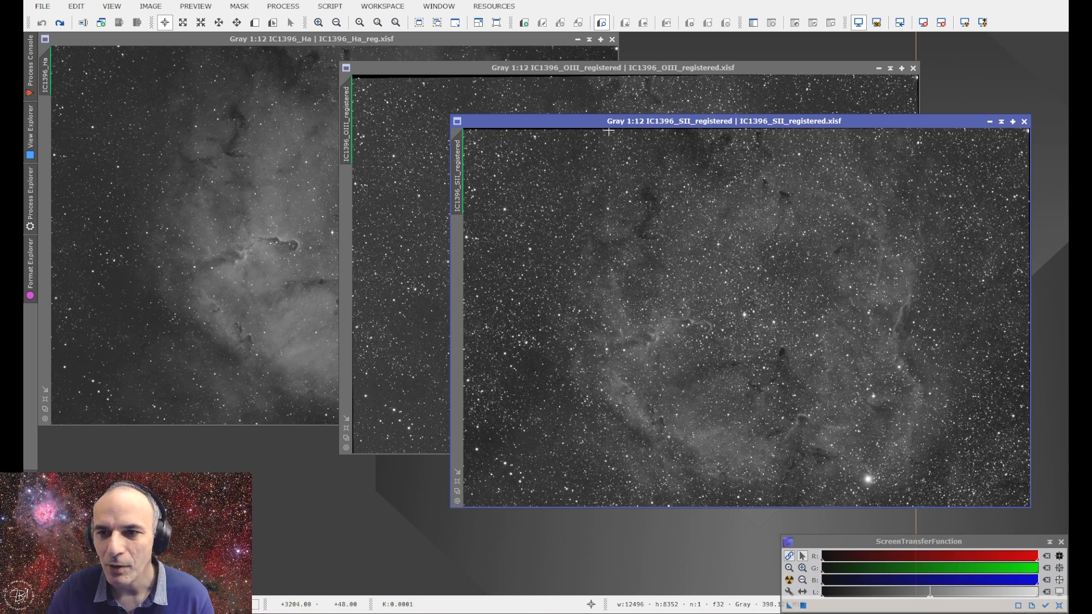
pyautogui.moveTo(758, 125); pyautogui.dragTo(505, 119)
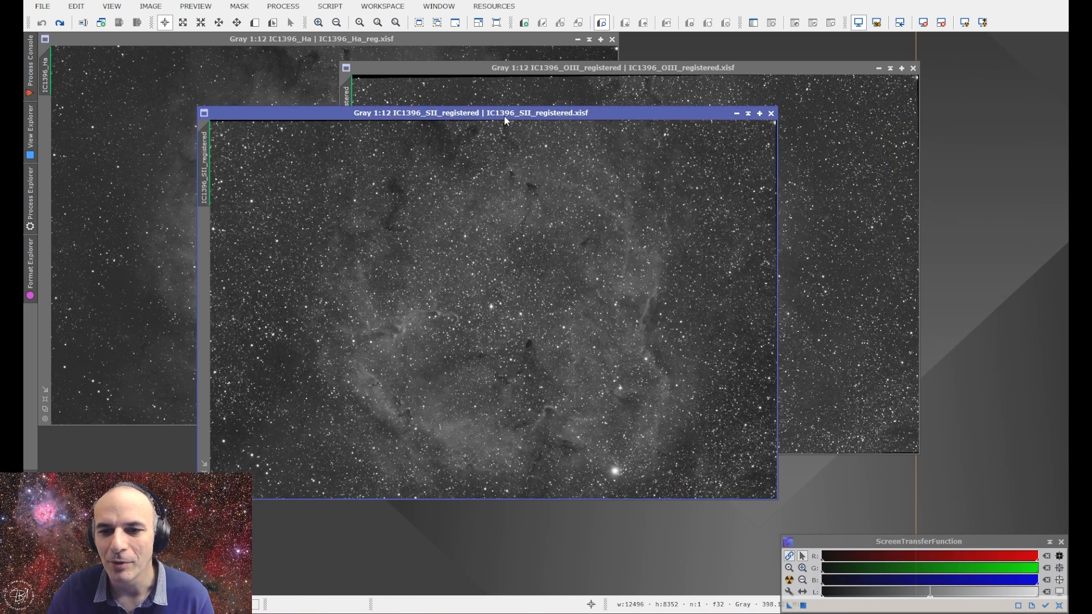
pyautogui.click(492, 92)
pyautogui.click(298, 81)
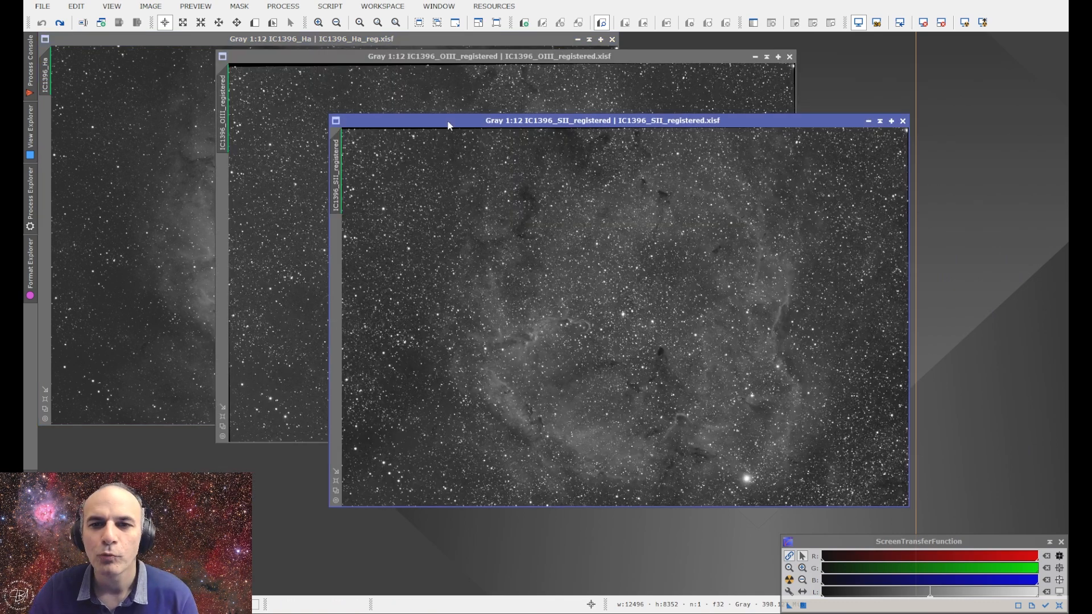
pyautogui.moveTo(447, 120); pyautogui.dragTo(404, 113)
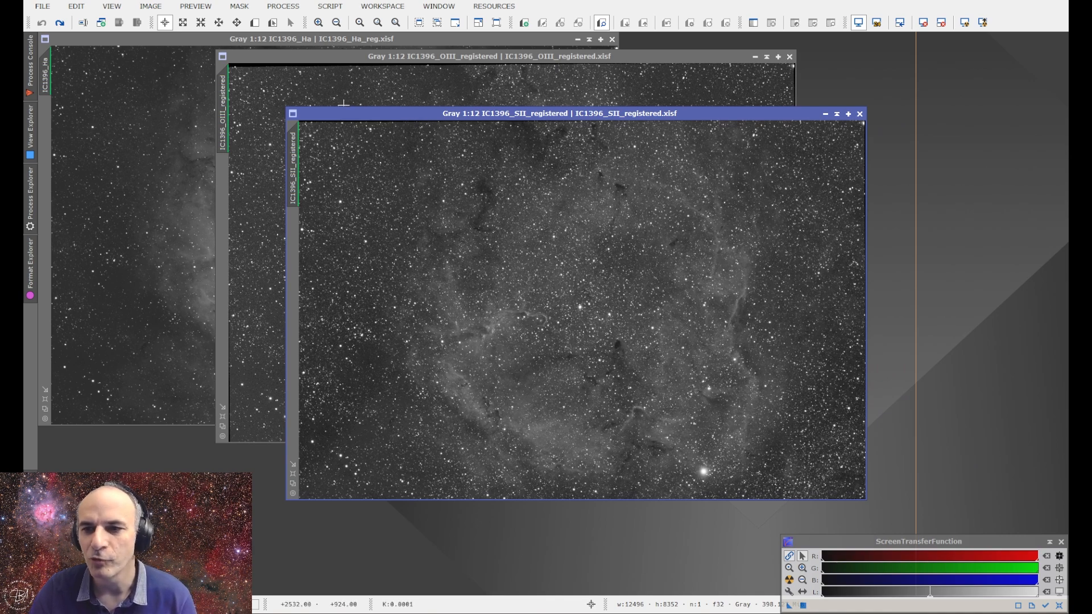
# Open the StarAlignment process and choose the IC1396_Ha view as the reference image
pyautogui.click(282, 11)
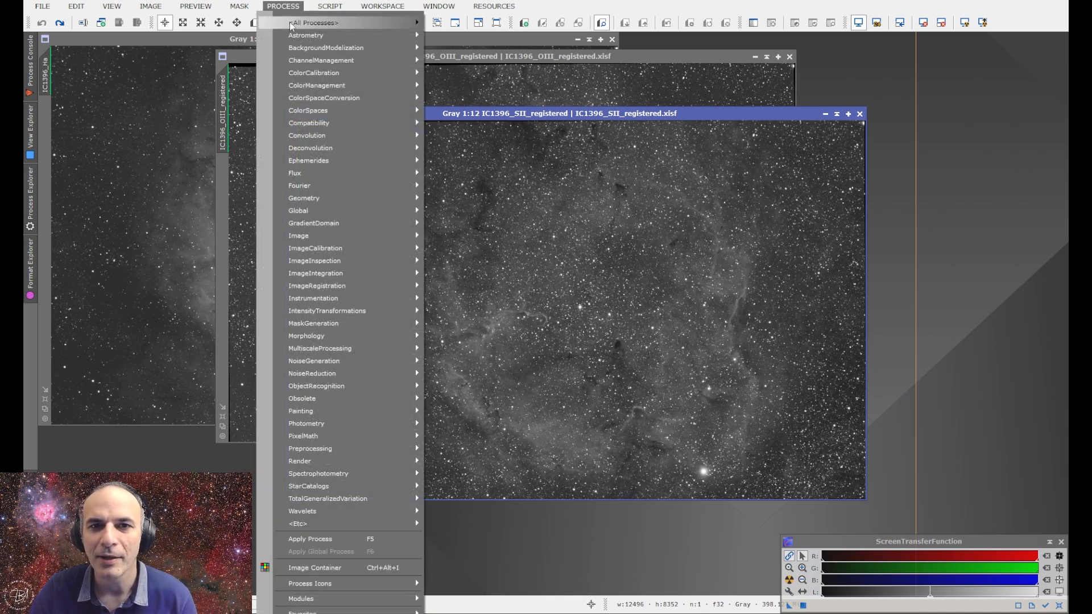
pyautogui.moveTo(409, 23)
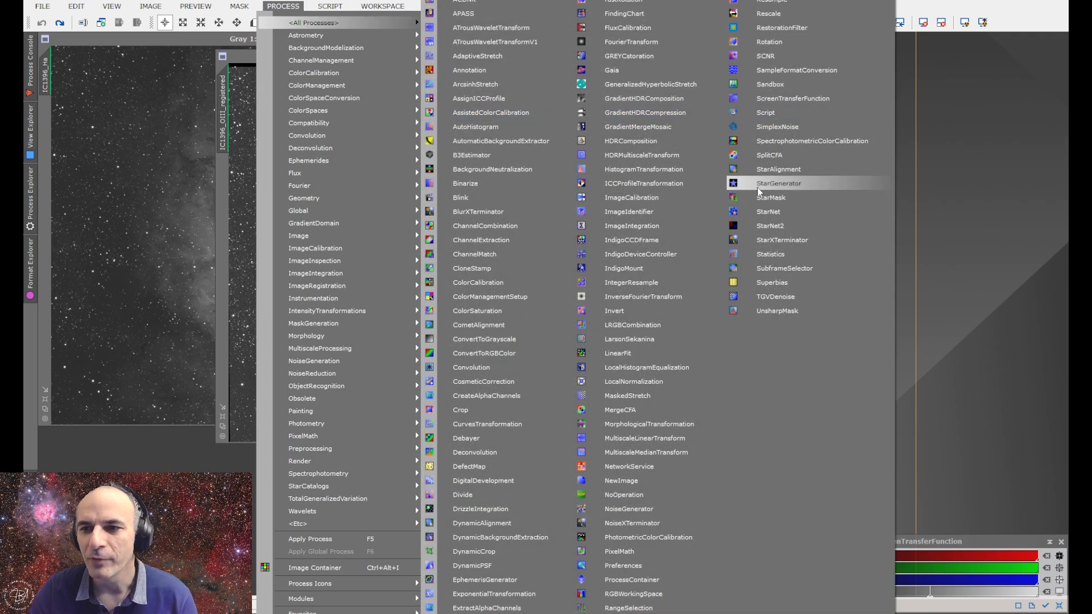
pyautogui.click(778, 169)
pyautogui.click(954, 156)
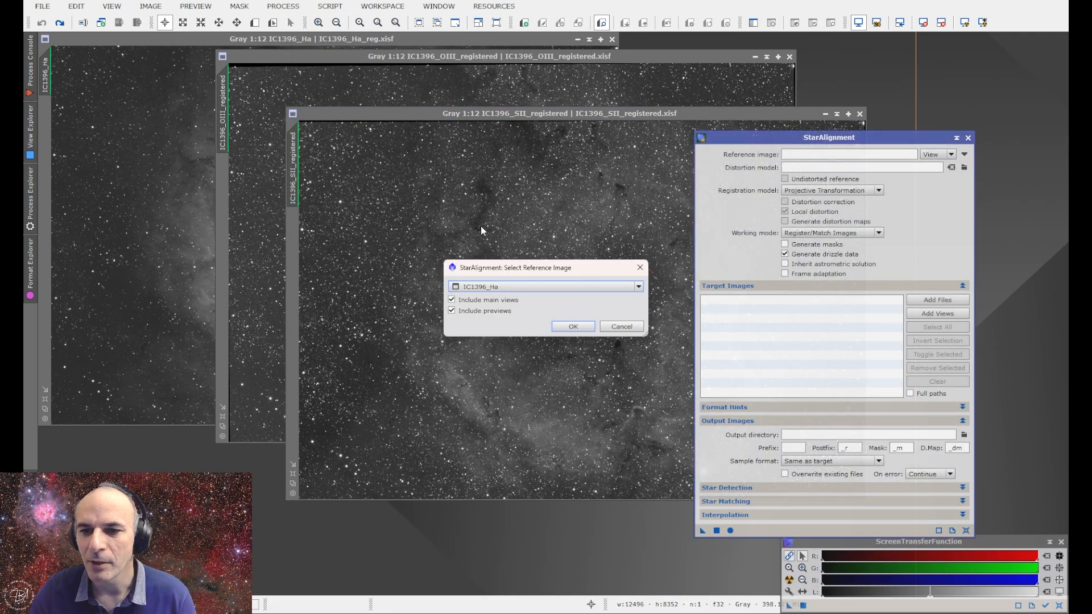
pyautogui.click(573, 326)
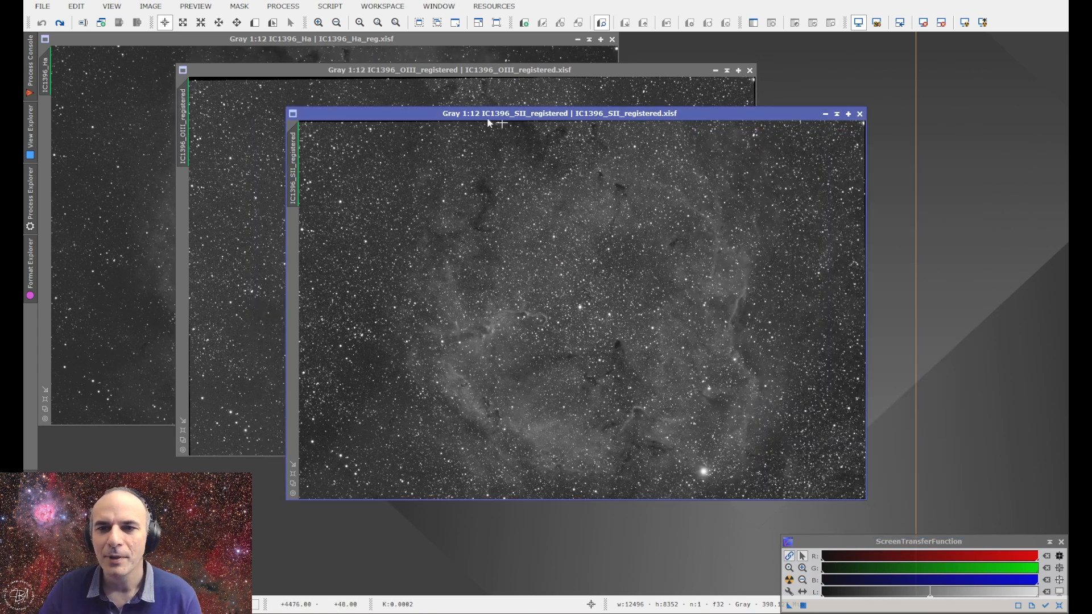
# Start a DynamicCrop on the SII image and pull its top boundary down to a crop height of 8313 px
pyautogui.moveTo(492, 121); pyautogui.dragTo(449, 131)
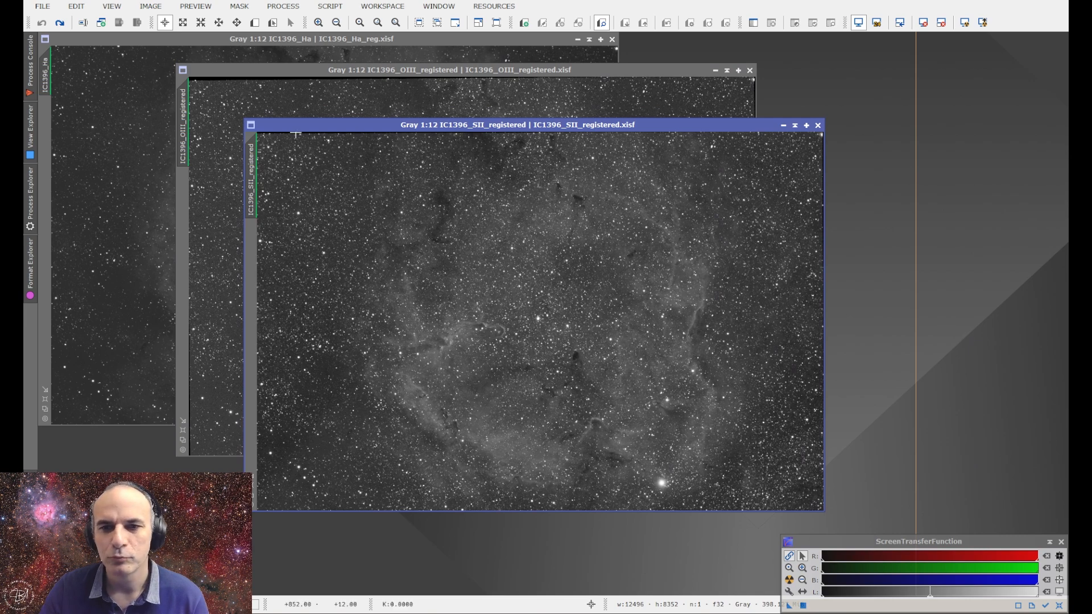
pyautogui.click(283, 7)
pyautogui.moveTo(341, 22)
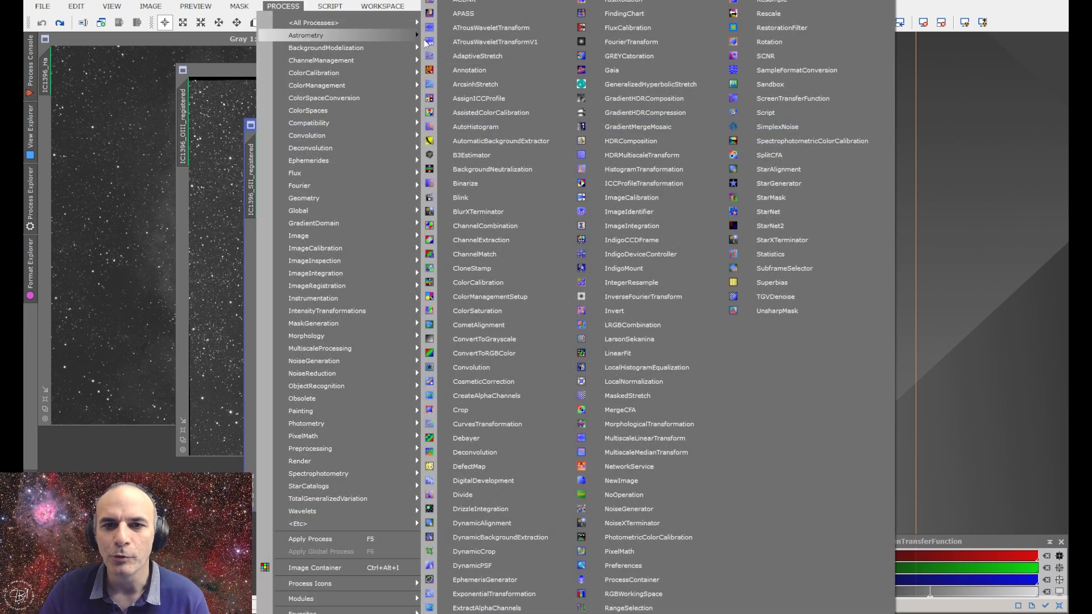
pyautogui.click(492, 553)
pyautogui.click(501, 300)
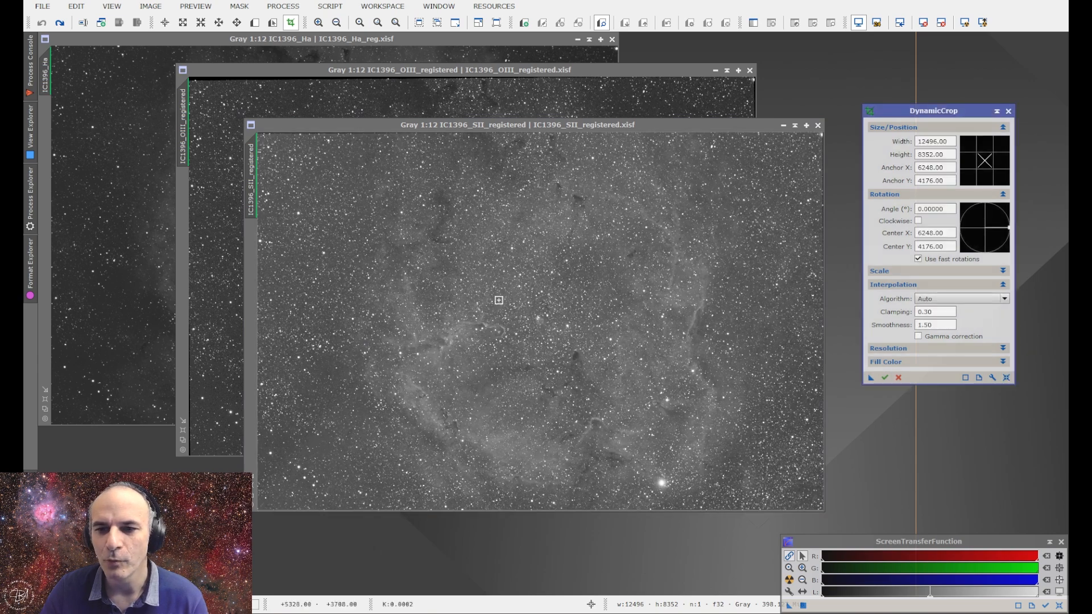
pyautogui.moveTo(348, 144); pyautogui.dragTo(351, 148)
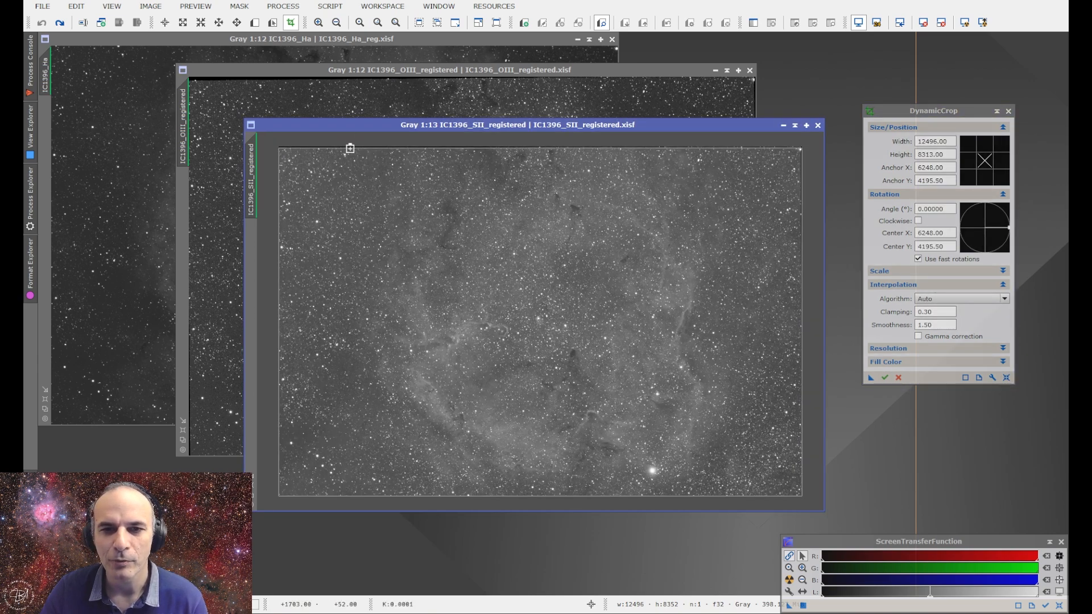
# Refine the crop's top edge past the black border to a height of 8310 px and save the crop as a process icon on the workspace
pyautogui.scroll(3, 285, 154)
pyautogui.scroll(3, 668, 419)
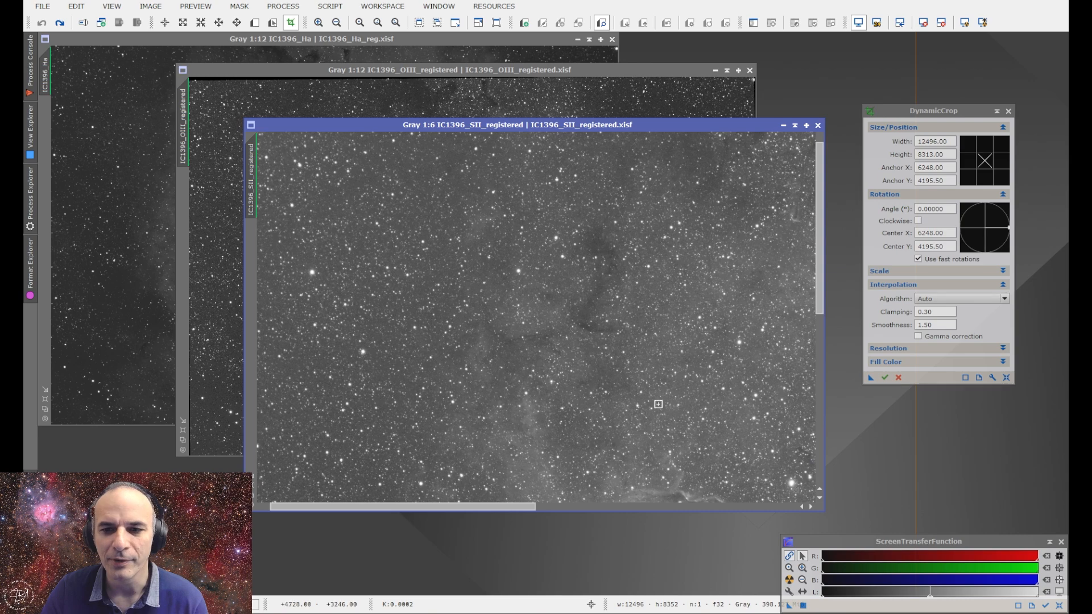
pyautogui.scroll(2, 539, 333)
pyautogui.scroll(2, 586, 494)
pyautogui.moveTo(457, 506); pyautogui.dragTo(380, 506)
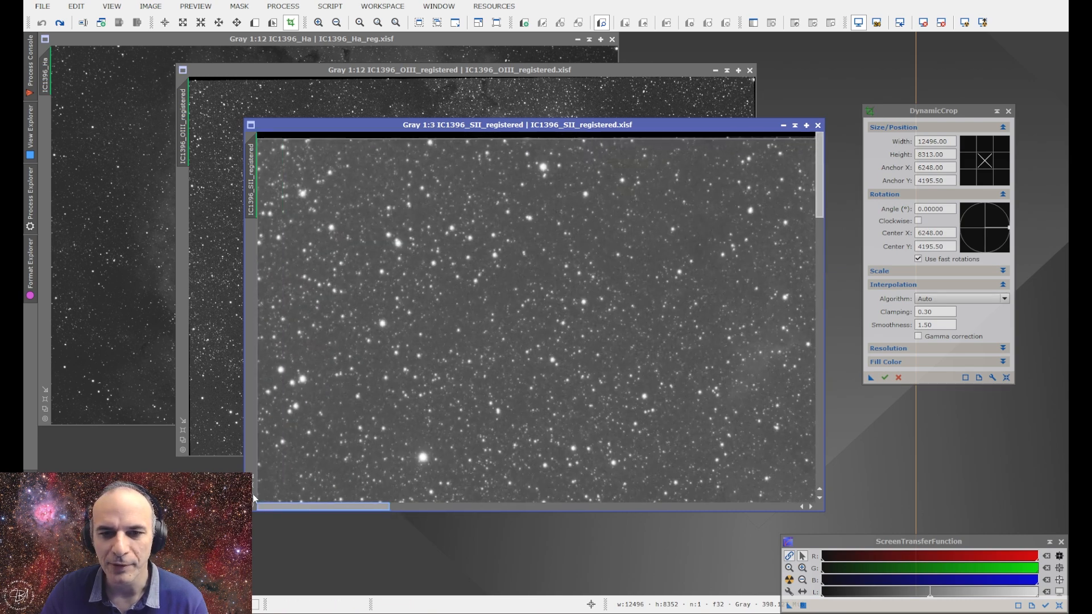
pyautogui.moveTo(385, 137); pyautogui.dragTo(383, 139)
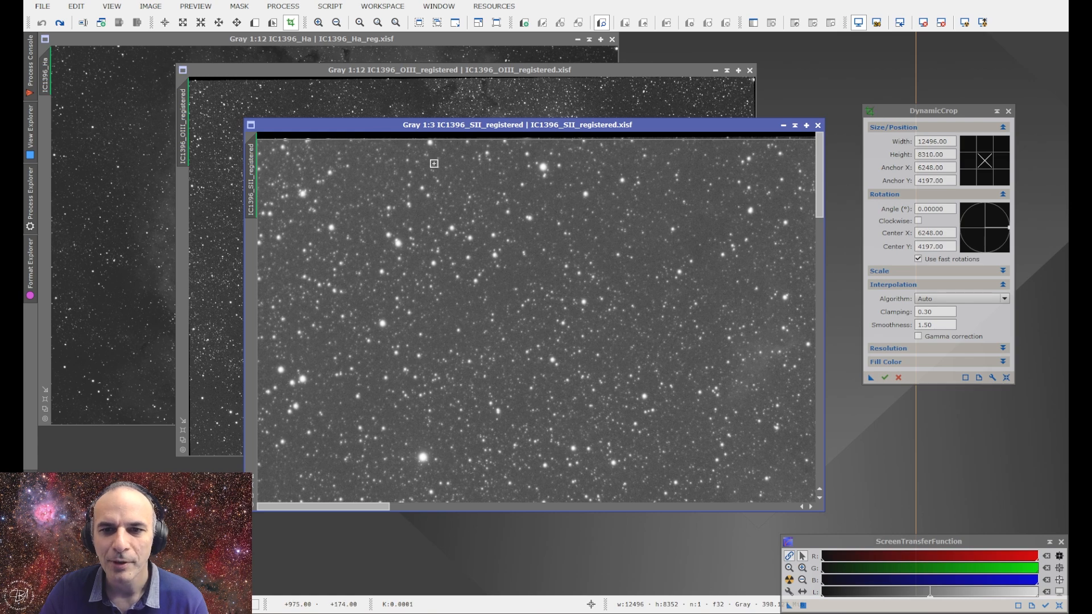
pyautogui.scroll(-3, 521, 292)
pyautogui.scroll(-6, 521, 292)
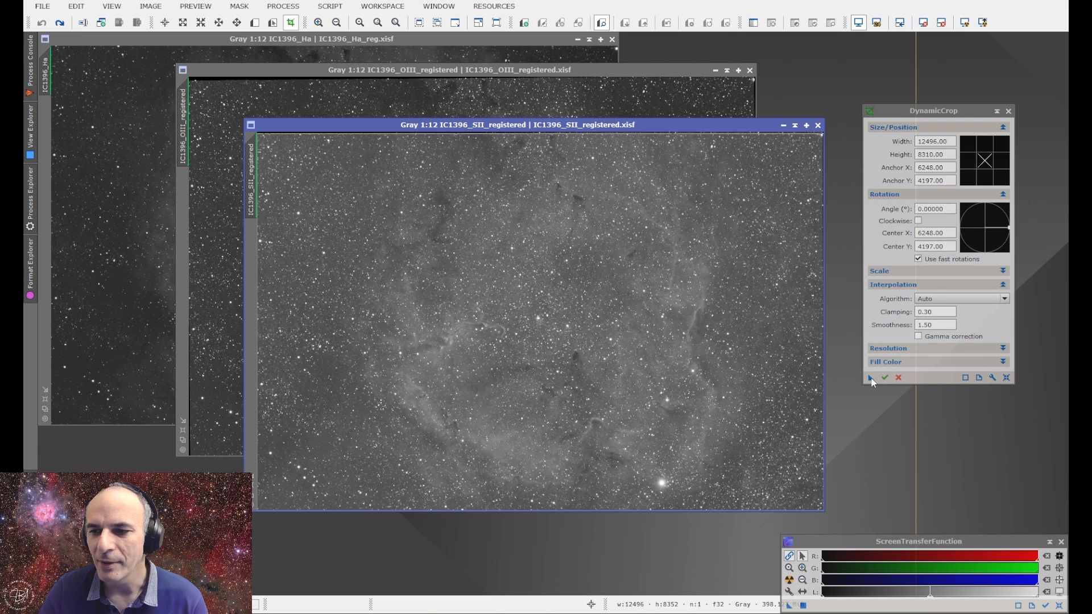
pyautogui.moveTo(871, 378); pyautogui.dragTo(873, 420)
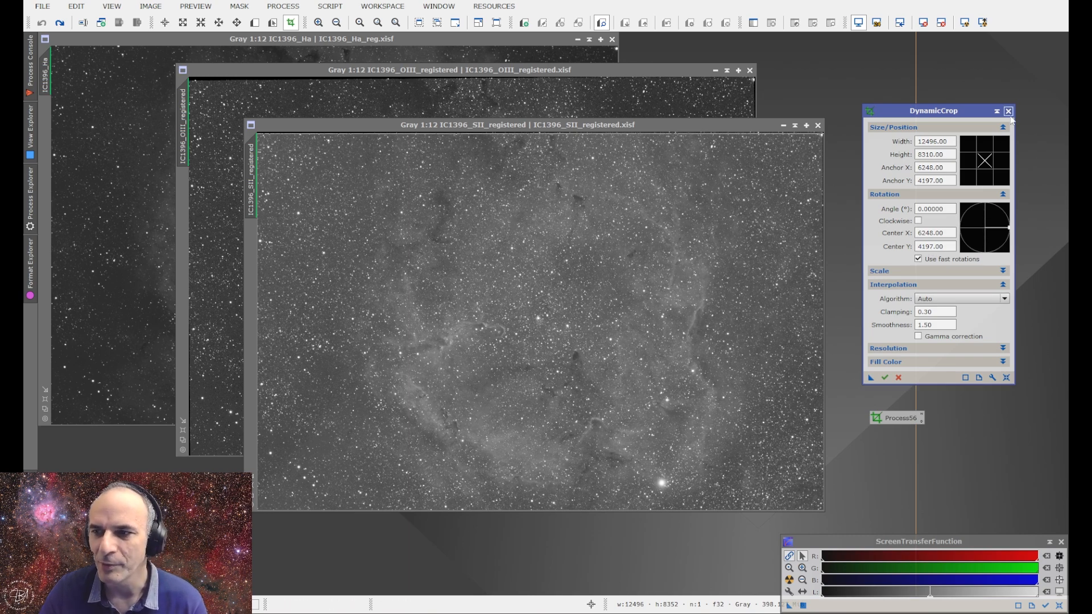
# Apply the saved DynamicCrop to the SII, Ha and OIII images and delete its process icon from the workspace
pyautogui.click(885, 377)
pyautogui.moveTo(911, 423); pyautogui.dragTo(454, 268)
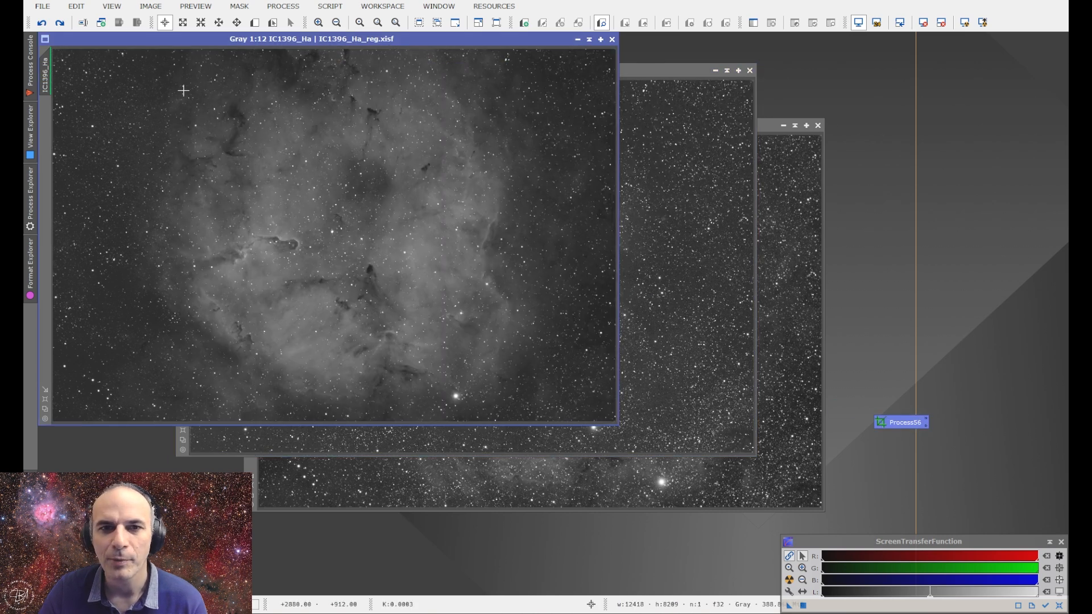
pyautogui.rightClick(893, 424)
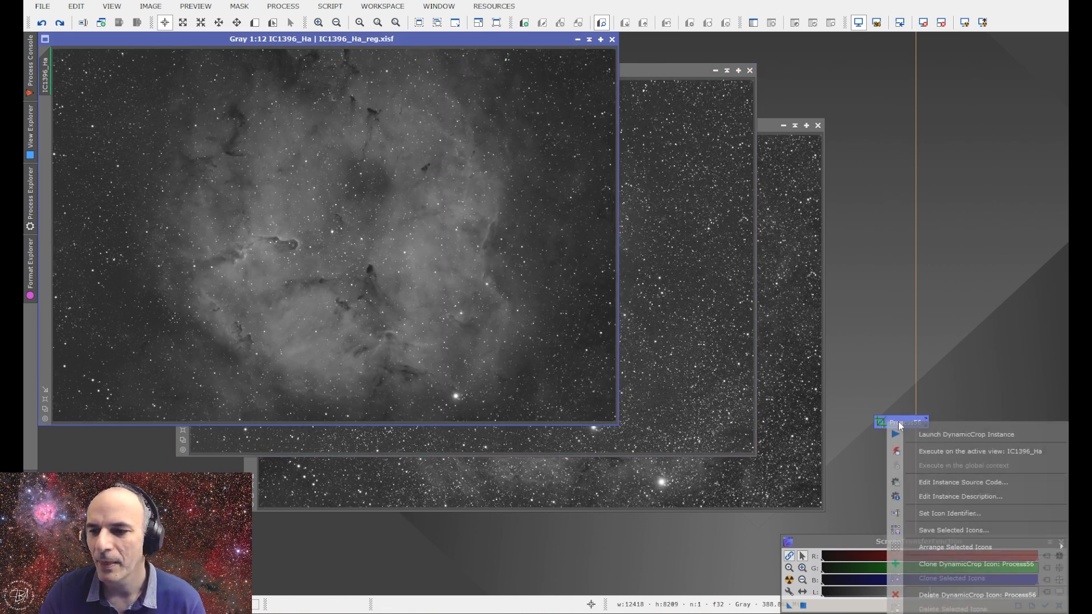
pyautogui.click(928, 593)
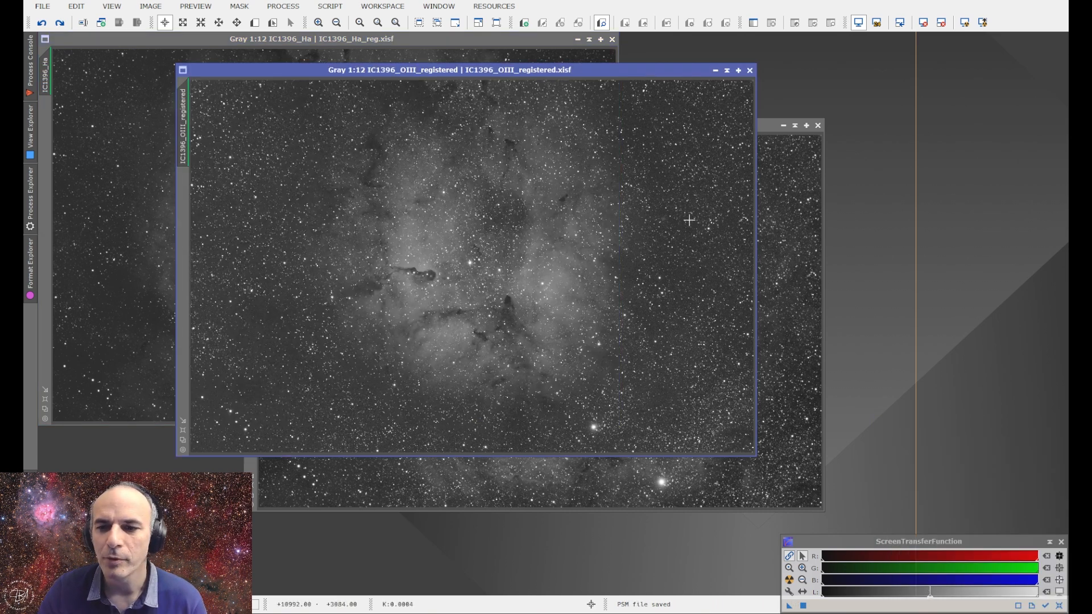
# Inspect the cropped SII, OIII and Ha images in turn and look up the background extraction processes
pyautogui.click(769, 291)
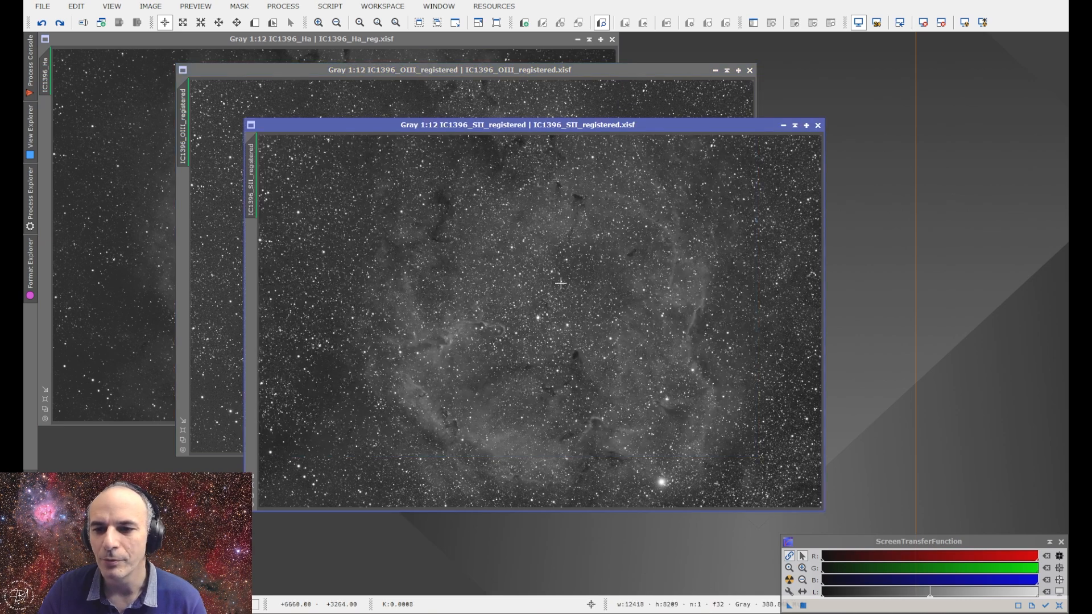
pyautogui.click(283, 6)
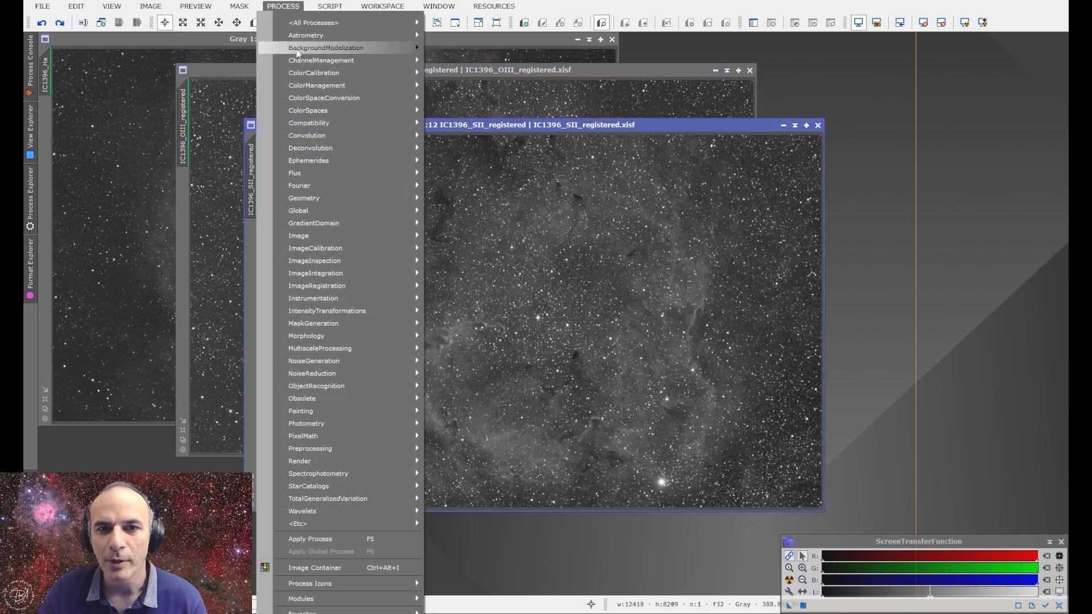
pyautogui.moveTo(402, 50)
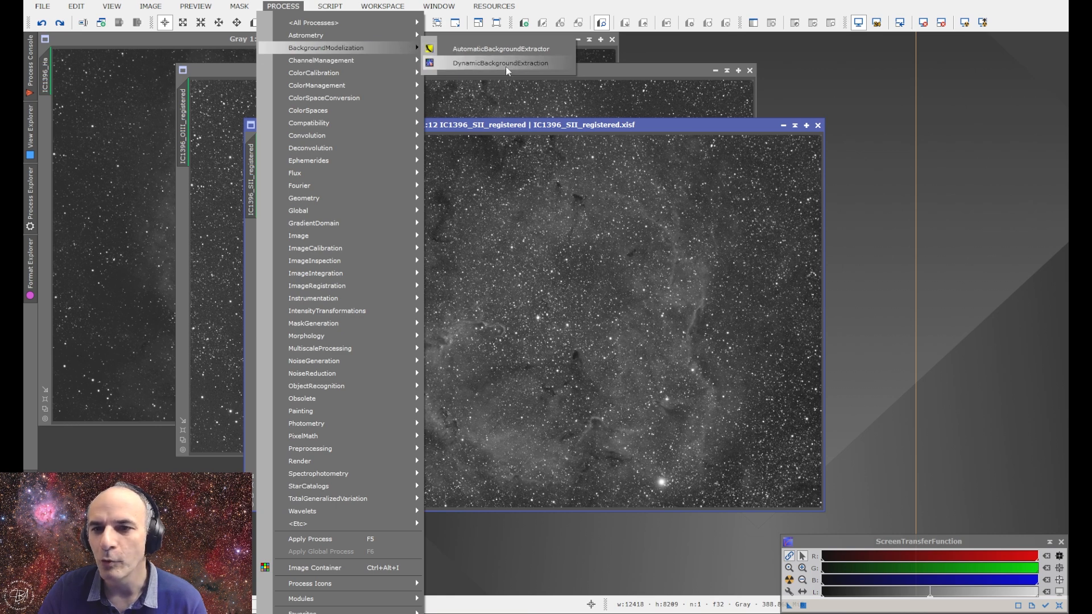
pyautogui.click(506, 128)
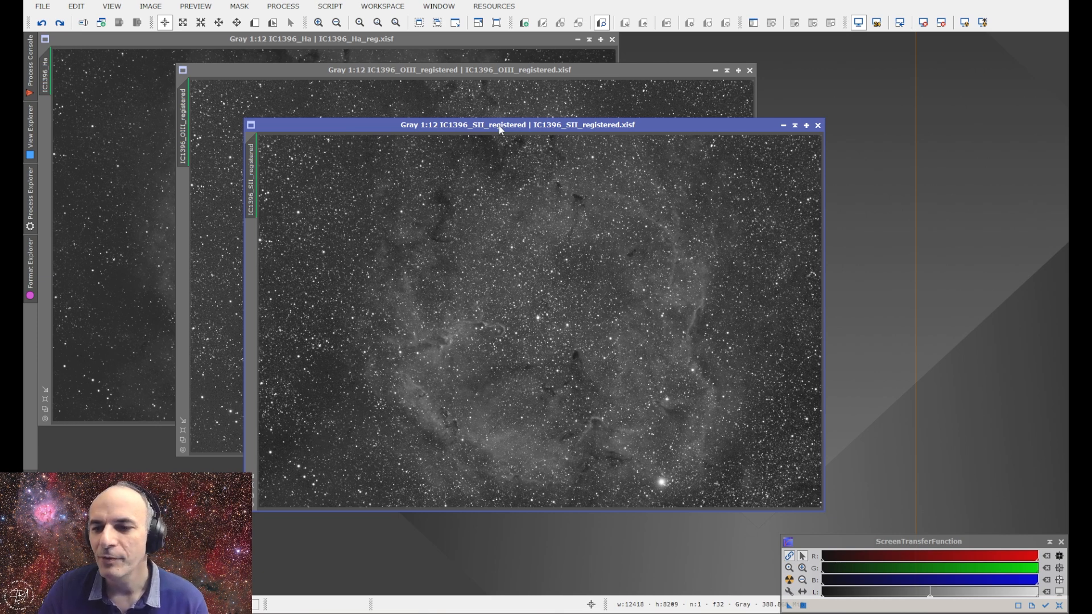
pyautogui.click(466, 80)
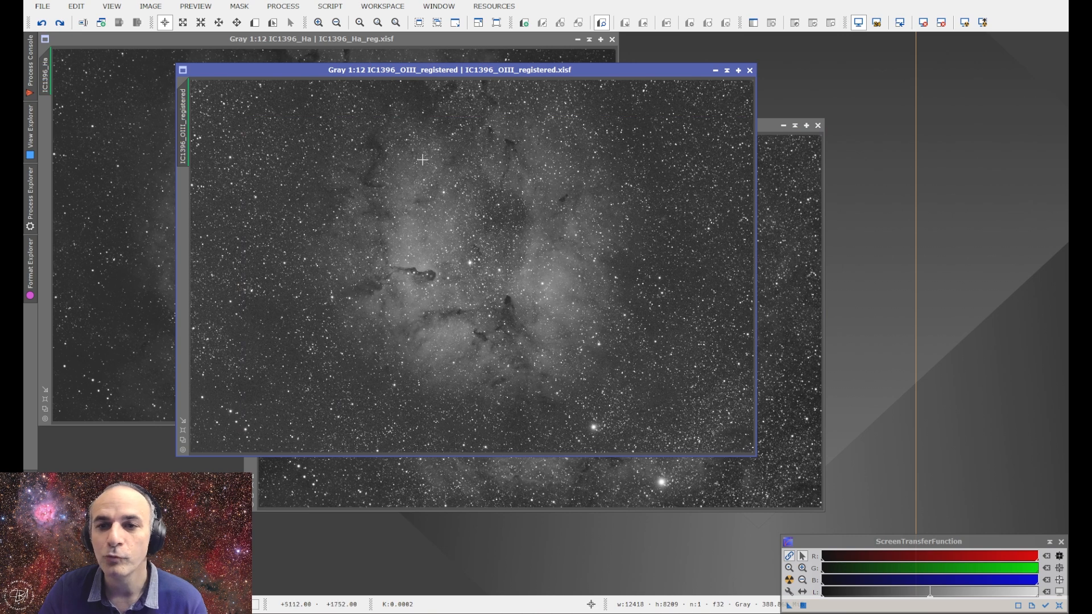
pyautogui.click(218, 46)
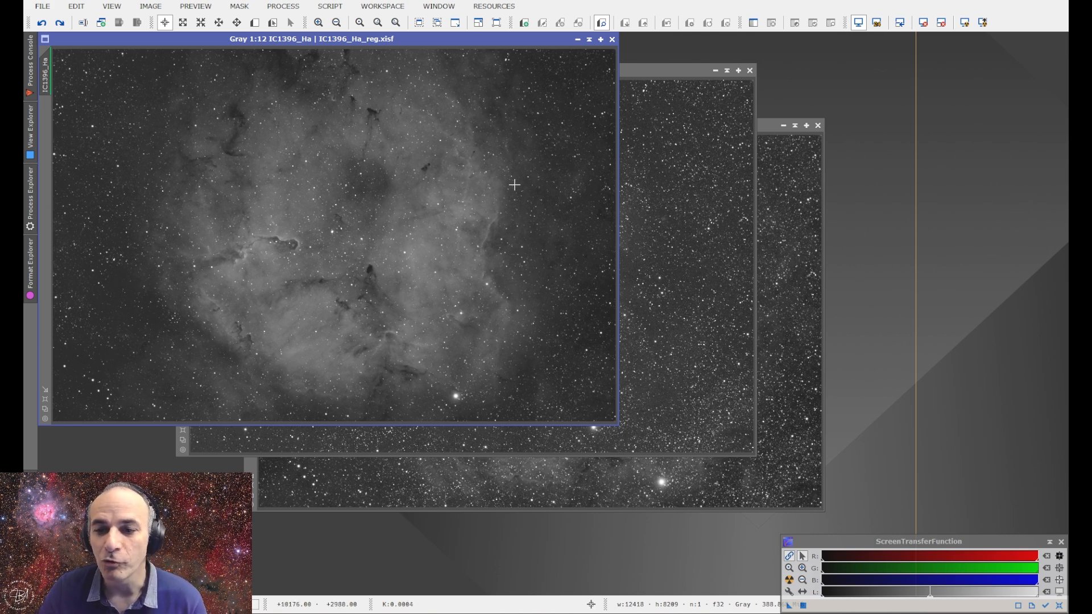
# Open the BlurXTerminator process, set Sharpen Stars to 0.10 and enable Automatic PSF
pyautogui.click(270, 8)
pyautogui.moveTo(398, 22)
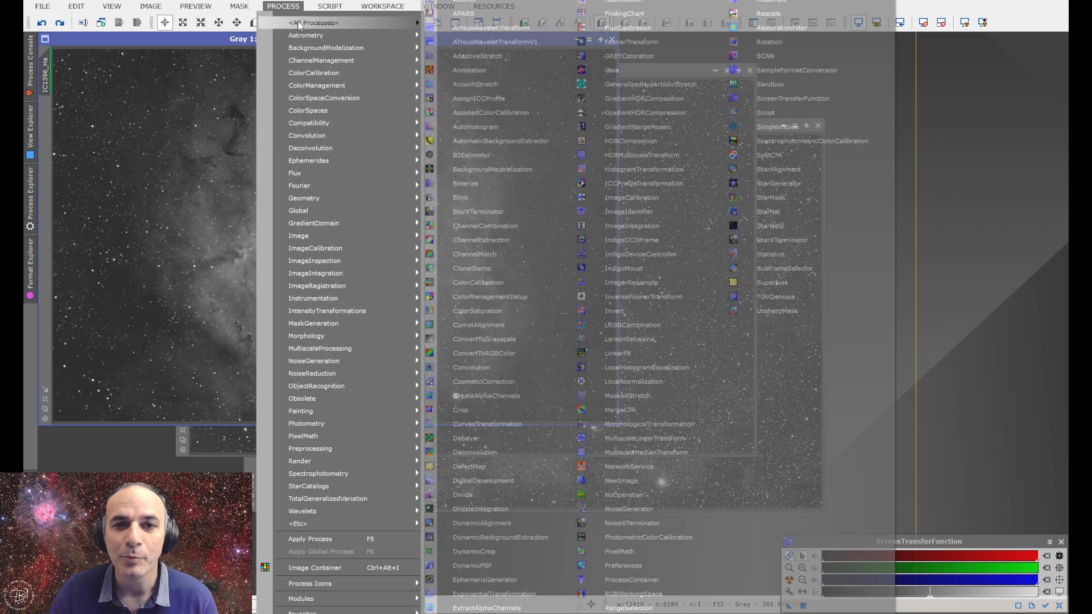
pyautogui.click(491, 212)
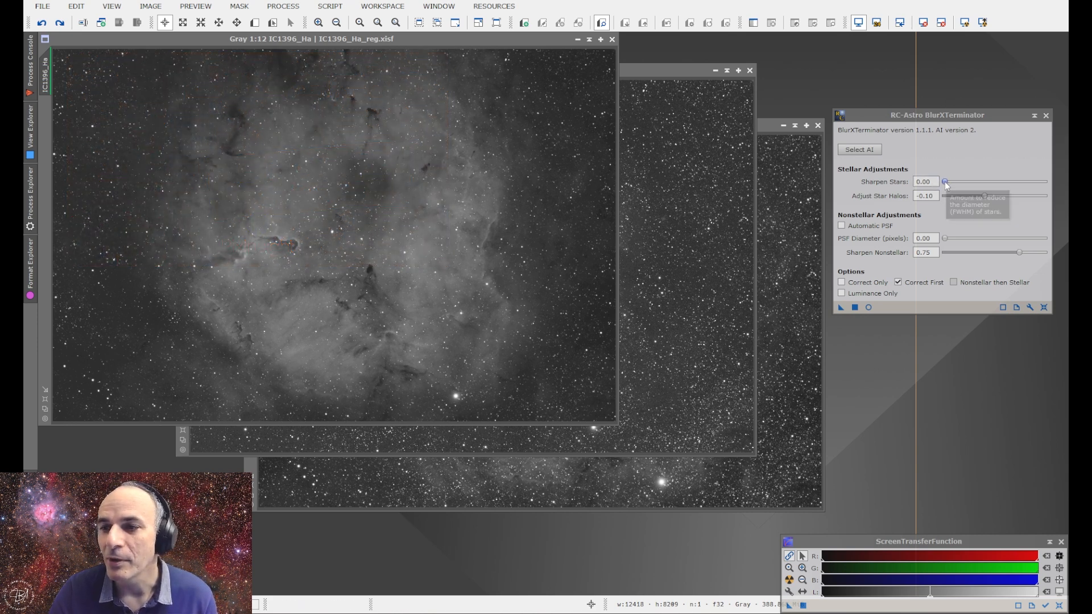
pyautogui.moveTo(945, 182); pyautogui.dragTo(966, 185)
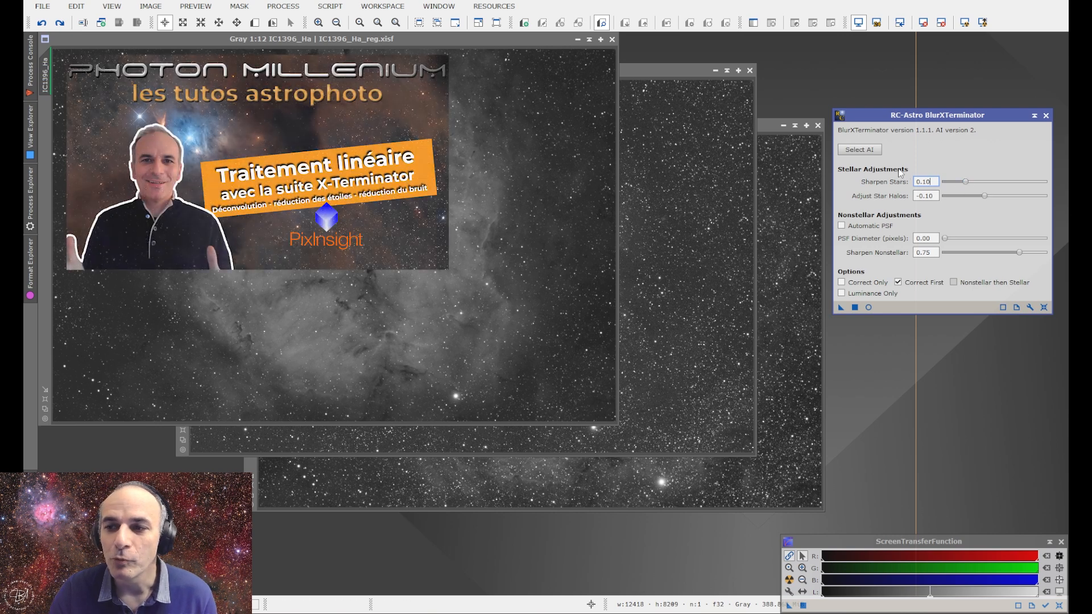
pyautogui.click(842, 226)
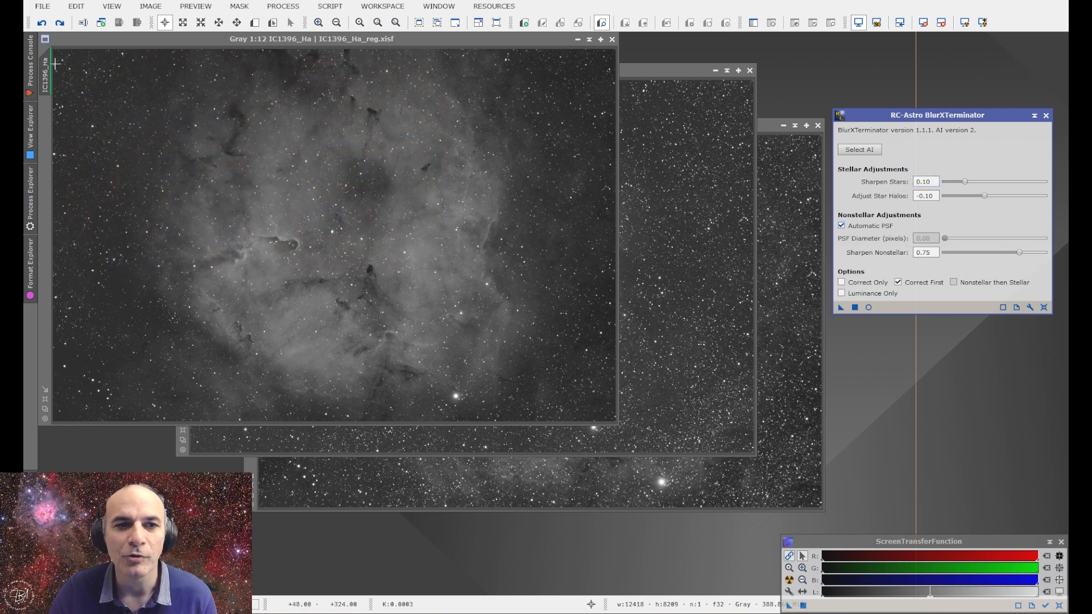
# Examine the star shapes in the upper-left corner of the Ha image at up to 1:2 magnification
pyautogui.scroll(6, 61, 59)
pyautogui.click(237, 23)
pyautogui.moveTo(81, 119); pyautogui.dragTo(198, 194)
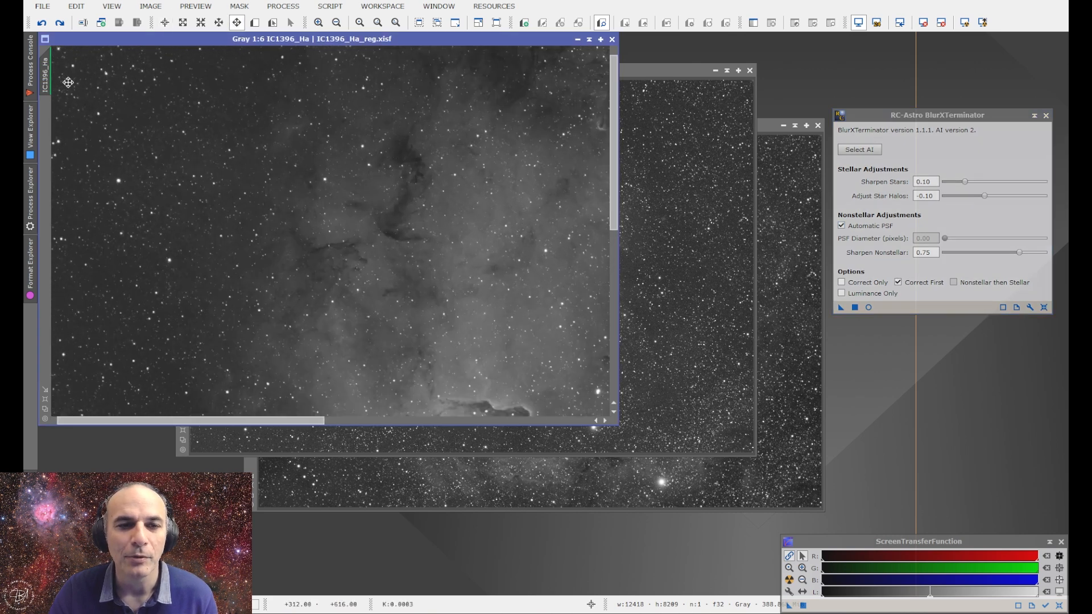
pyautogui.moveTo(68, 83); pyautogui.dragTo(175, 146)
pyautogui.scroll(3, 90, 91)
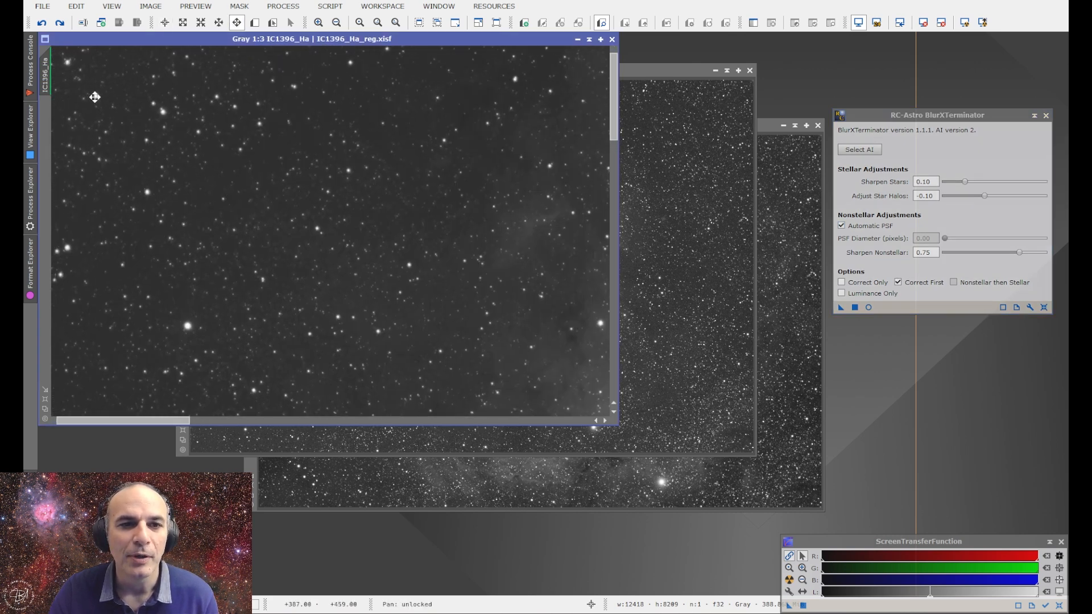
pyautogui.scroll(1, 264, 248)
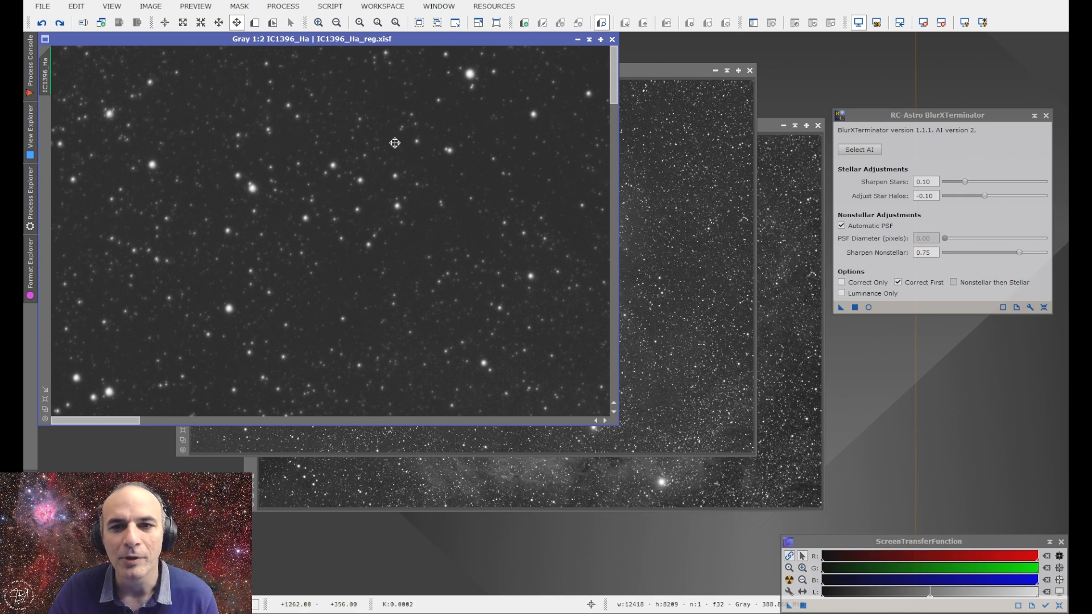
pyautogui.scroll(-5, 379, 240)
pyautogui.scroll(-5, 379, 240)
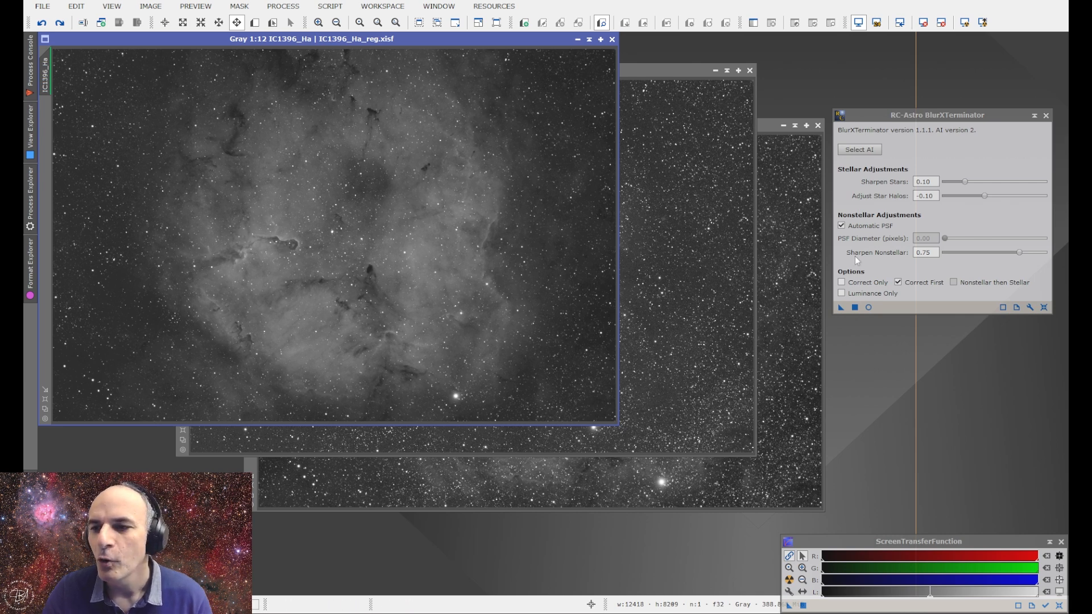
# Set Sharpen Nonstellar to 0.70 and disable Automatic PSF in BlurXTerminator
pyautogui.moveTo(1019, 252); pyautogui.dragTo(1014, 253)
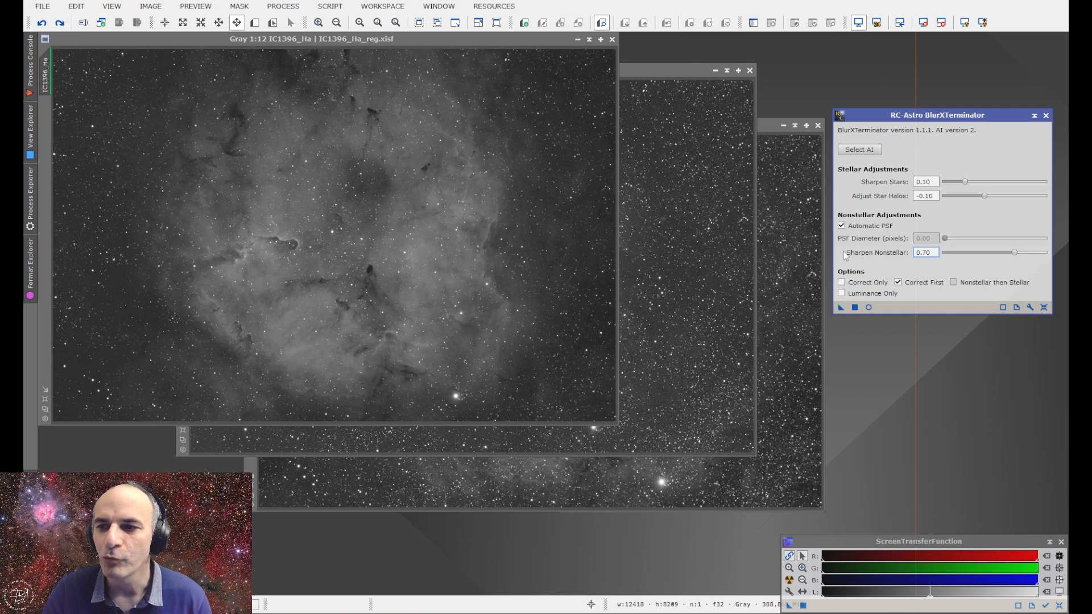
pyautogui.click(842, 226)
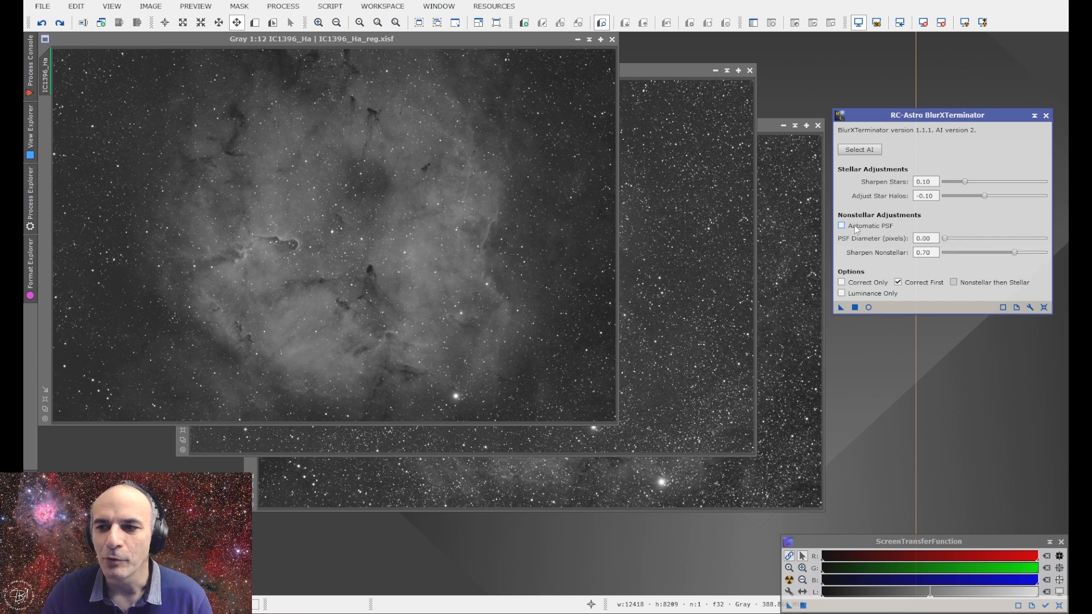
# Check the OIII, SII and Ha images, apply BlurXTerminator to all three and close the process window
pyautogui.click(654, 274)
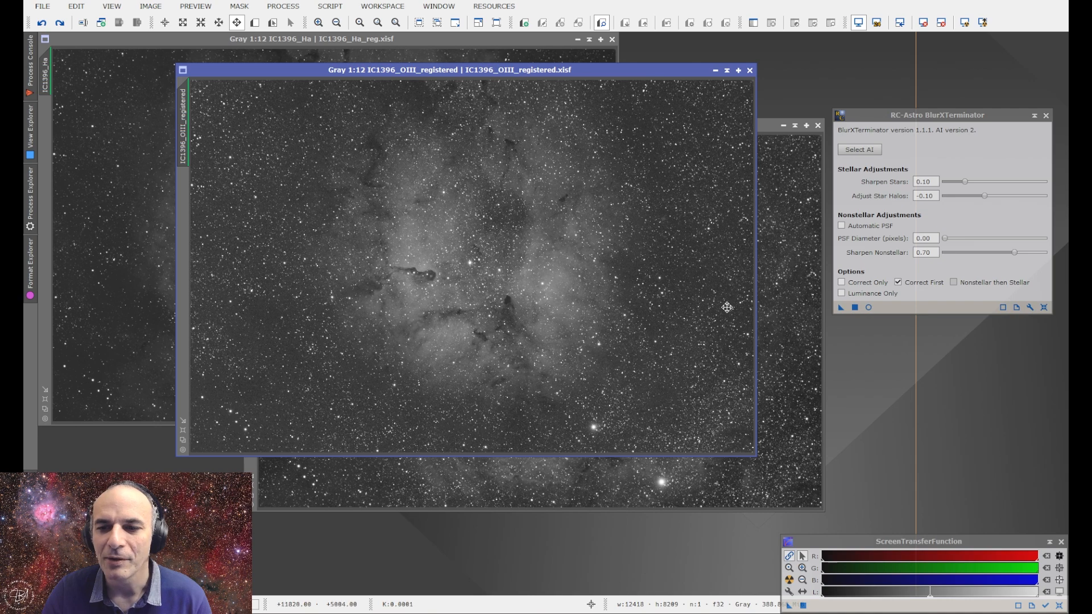
pyautogui.click(780, 355)
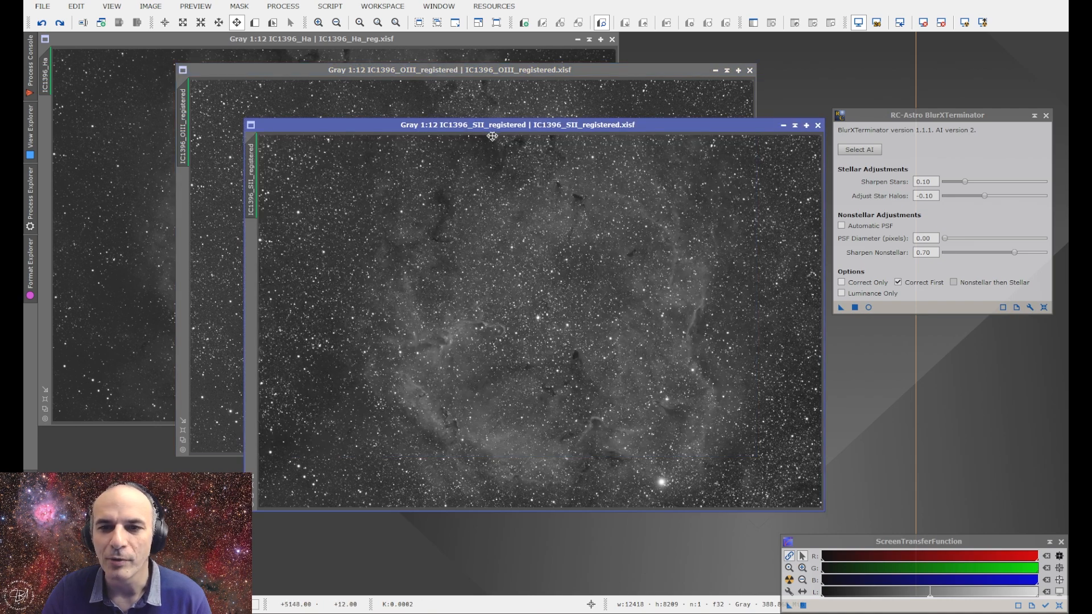
pyautogui.click(484, 107)
pyautogui.click(408, 57)
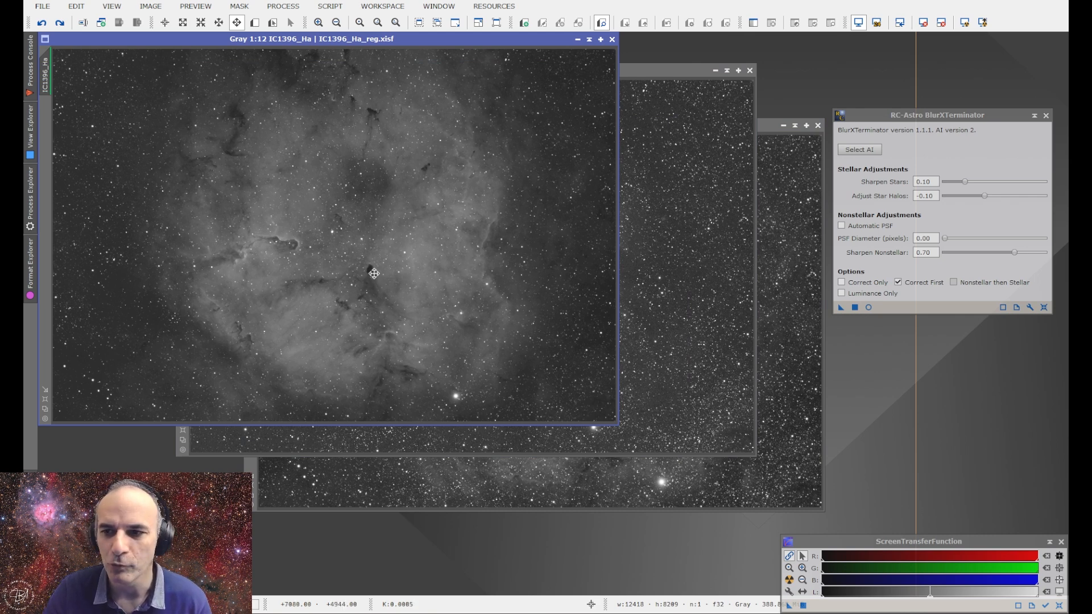
pyautogui.moveTo(841, 307); pyautogui.dragTo(716, 268)
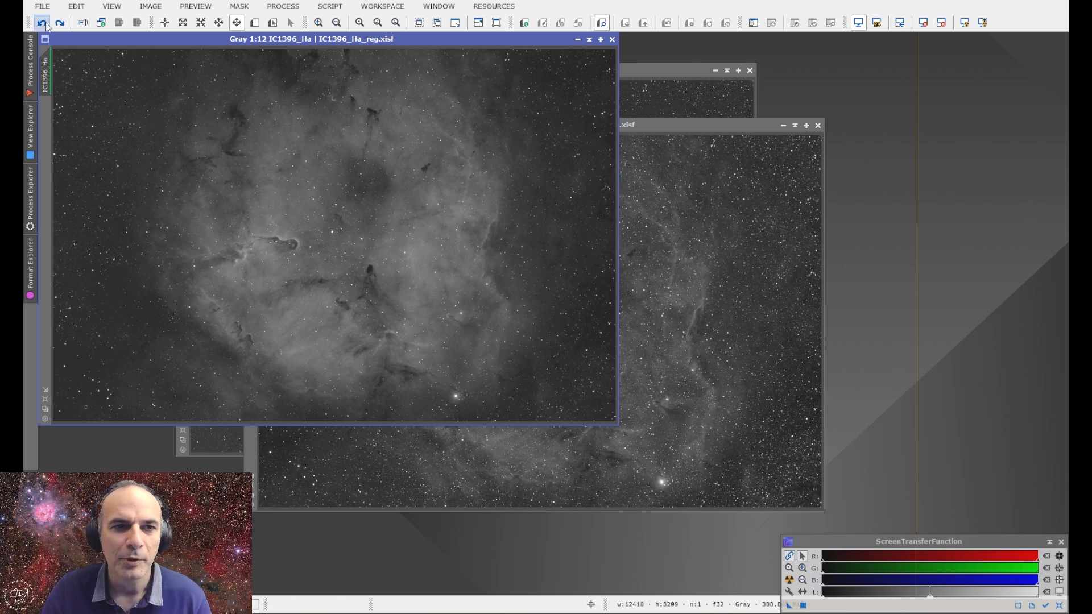
# Compare the Ha image's stars at 1:1 before and after BlurXTerminator by repeatedly undoing and redoing the process
pyautogui.click(46, 401)
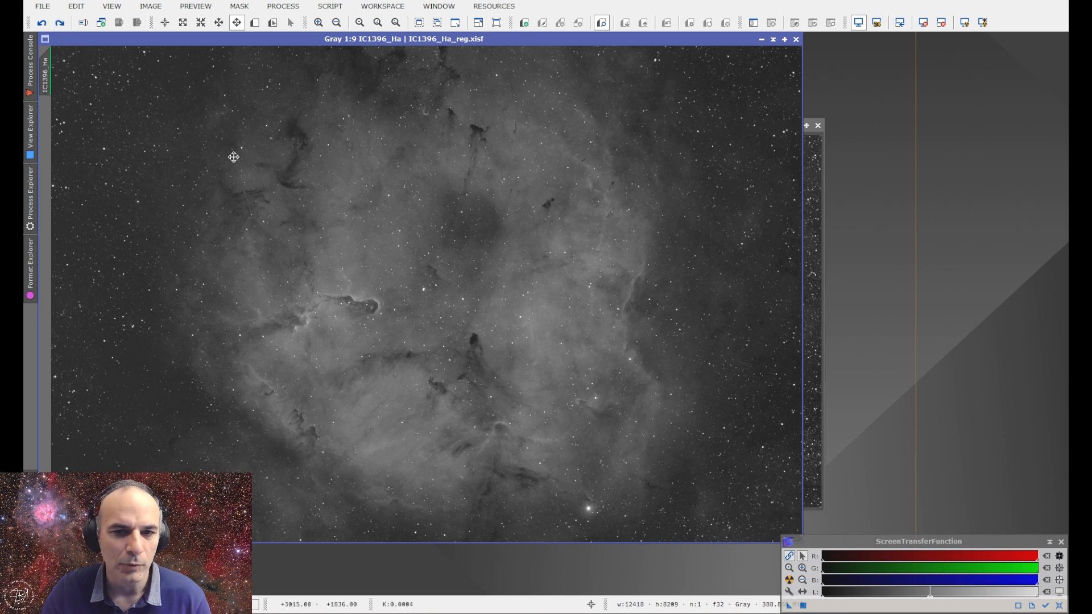
pyautogui.scroll(6, 462, 244)
pyautogui.scroll(1, 401, 242)
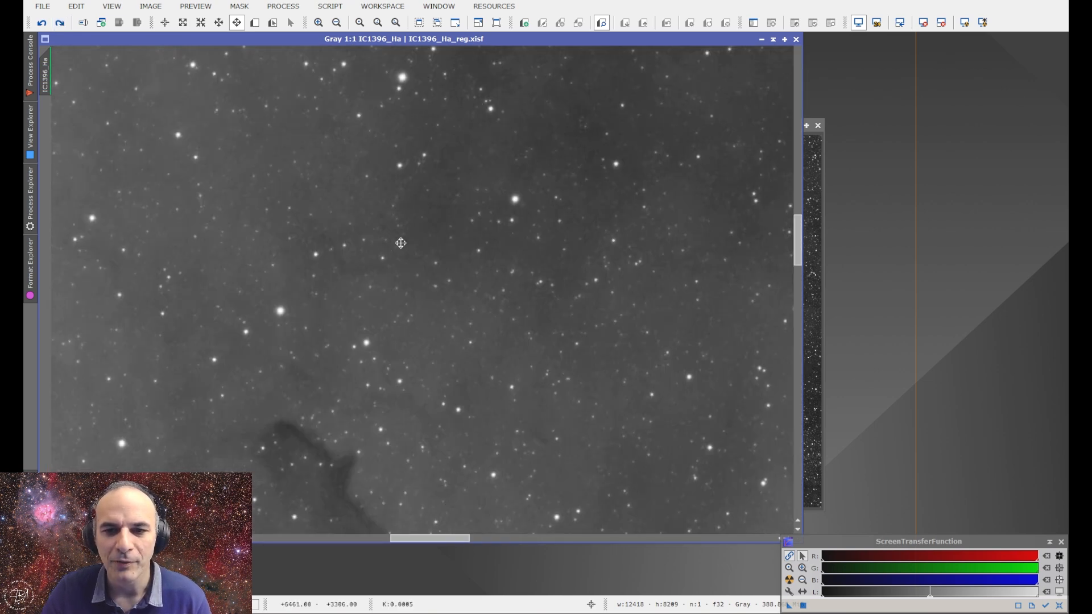
pyautogui.scroll(1, 401, 243)
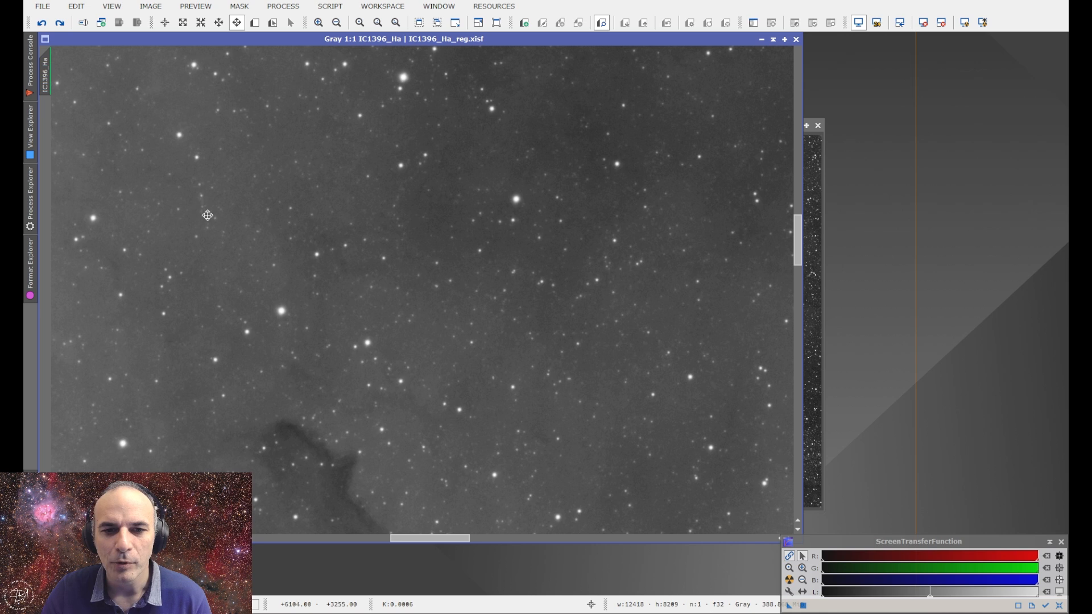
pyautogui.click(59, 24)
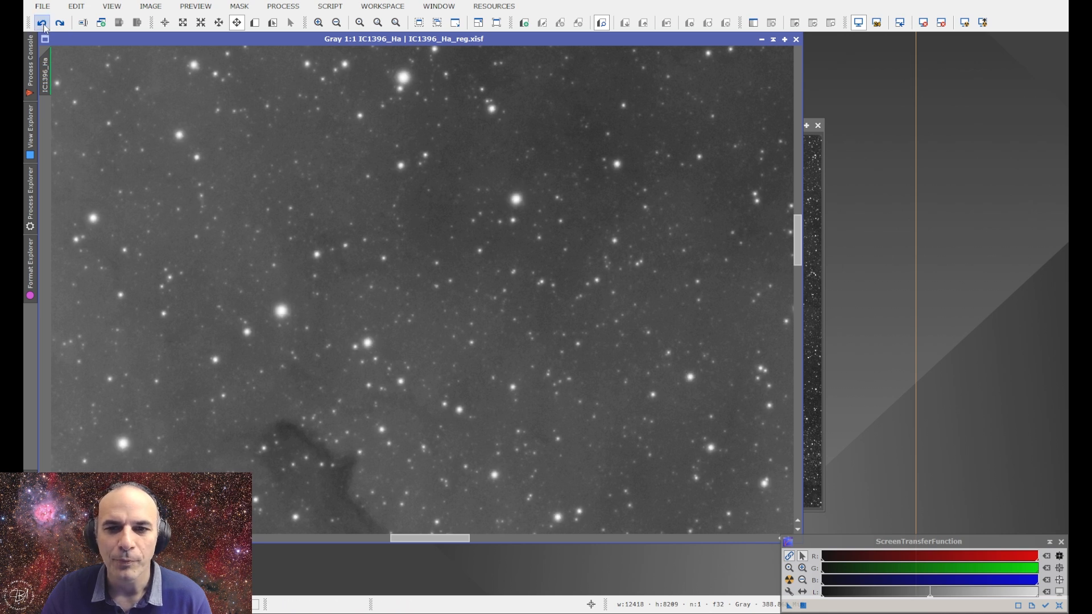
pyautogui.click(57, 26)
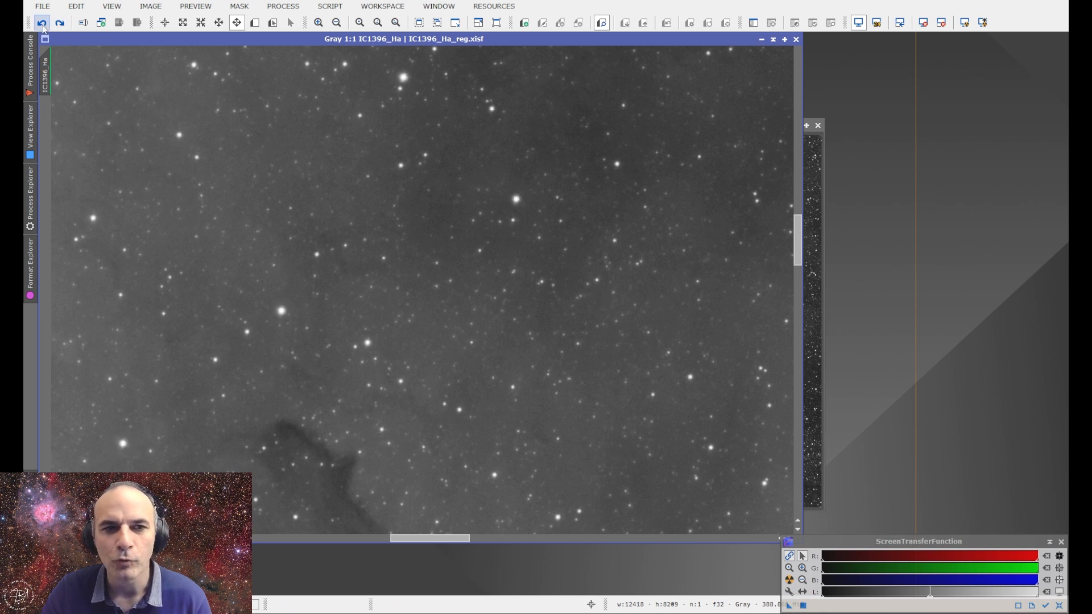
pyautogui.click(42, 25)
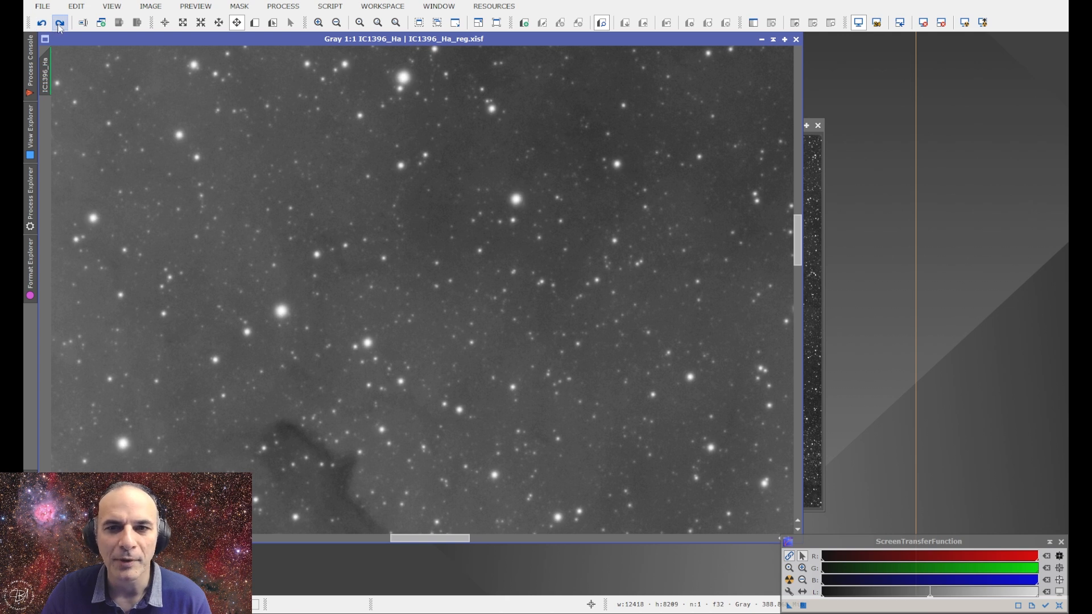
pyautogui.click(59, 25)
pyautogui.click(42, 26)
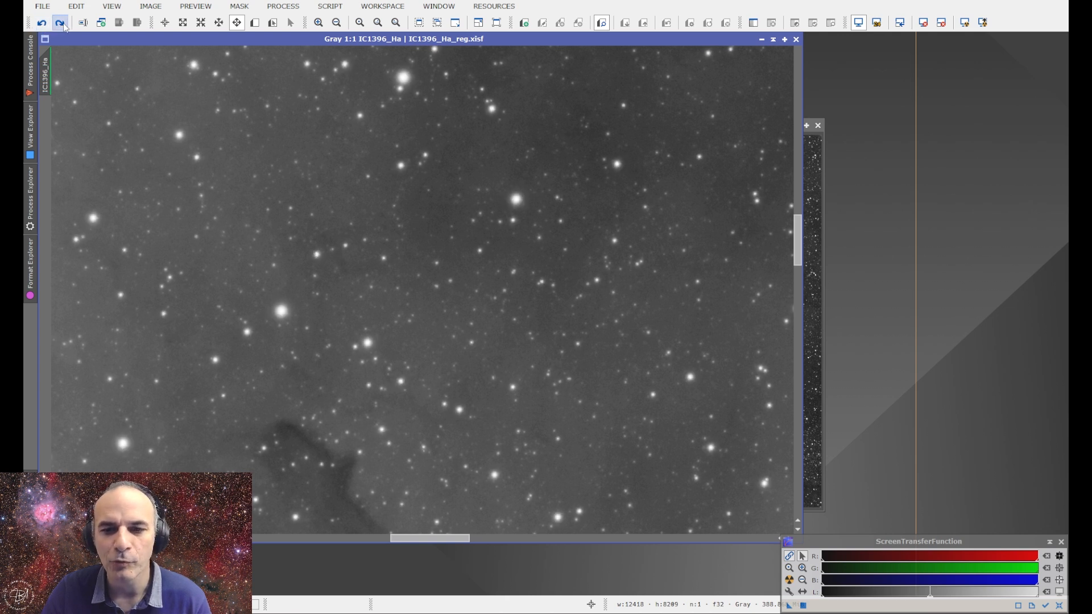
pyautogui.click(61, 24)
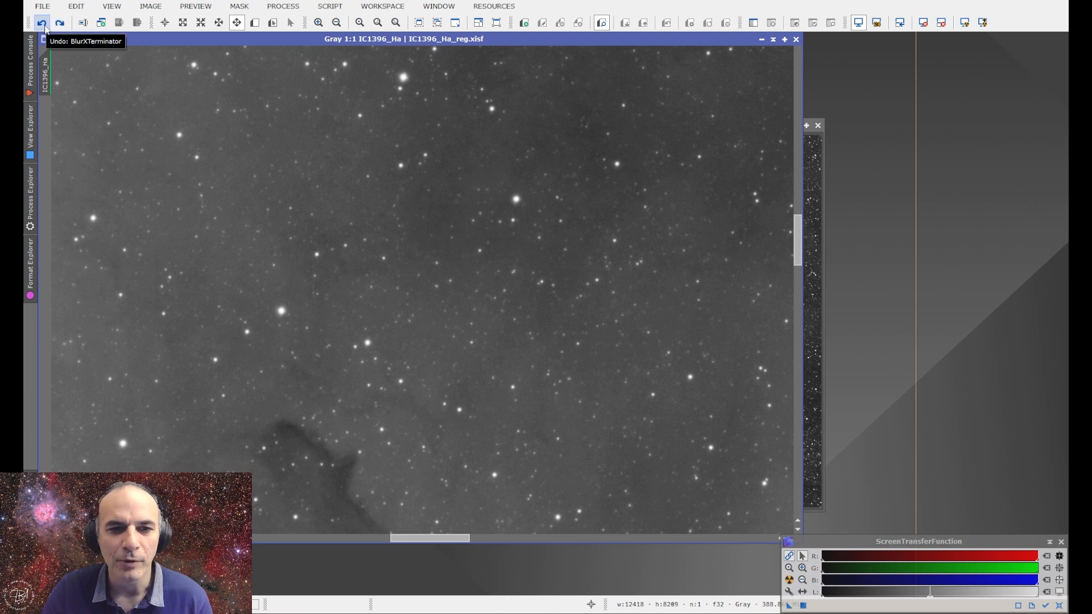
pyautogui.click(43, 25)
pyautogui.click(60, 25)
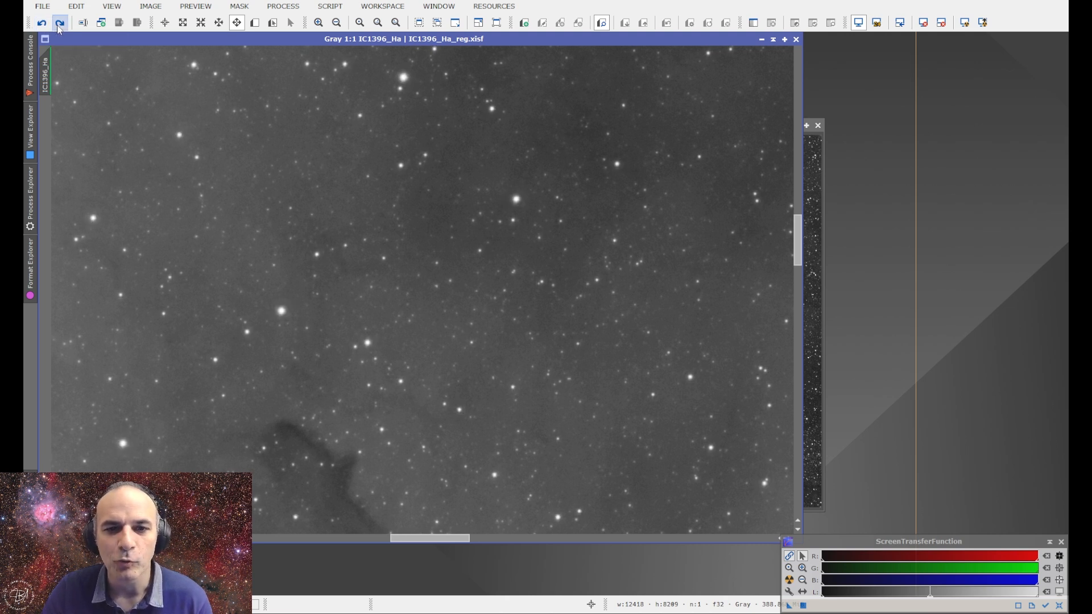
pyautogui.scroll(-6, 396, 324)
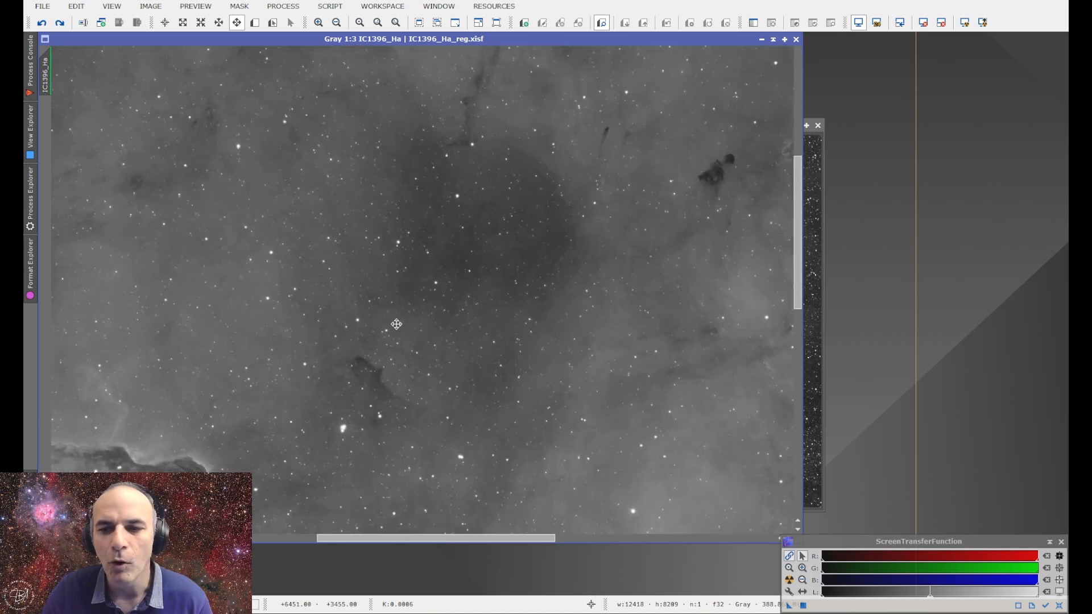
pyautogui.scroll(-2, 396, 324)
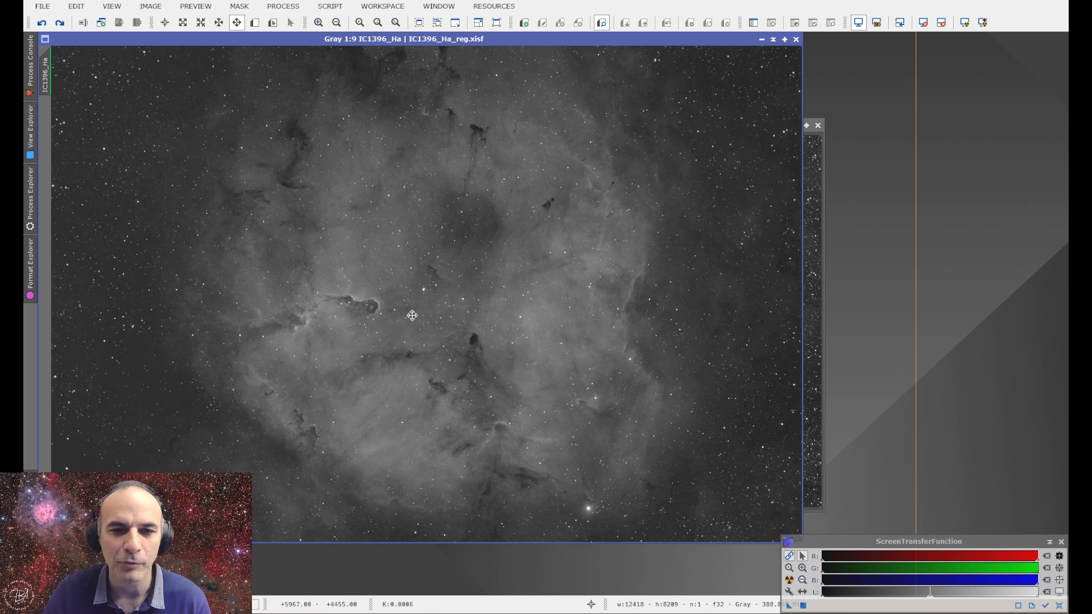
pyautogui.scroll(-1, 345, 307)
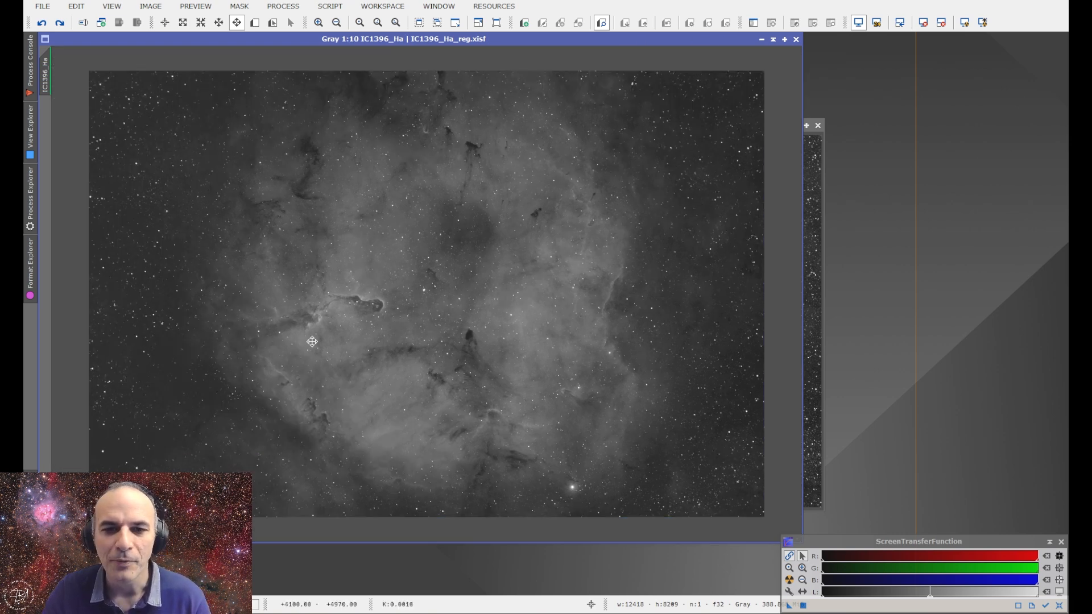
# Fit the Ha window around its zoomed-out view and inspect the SII, OIII and Ha images in turn
pyautogui.scroll(-1, 190, 458)
pyautogui.click(45, 508)
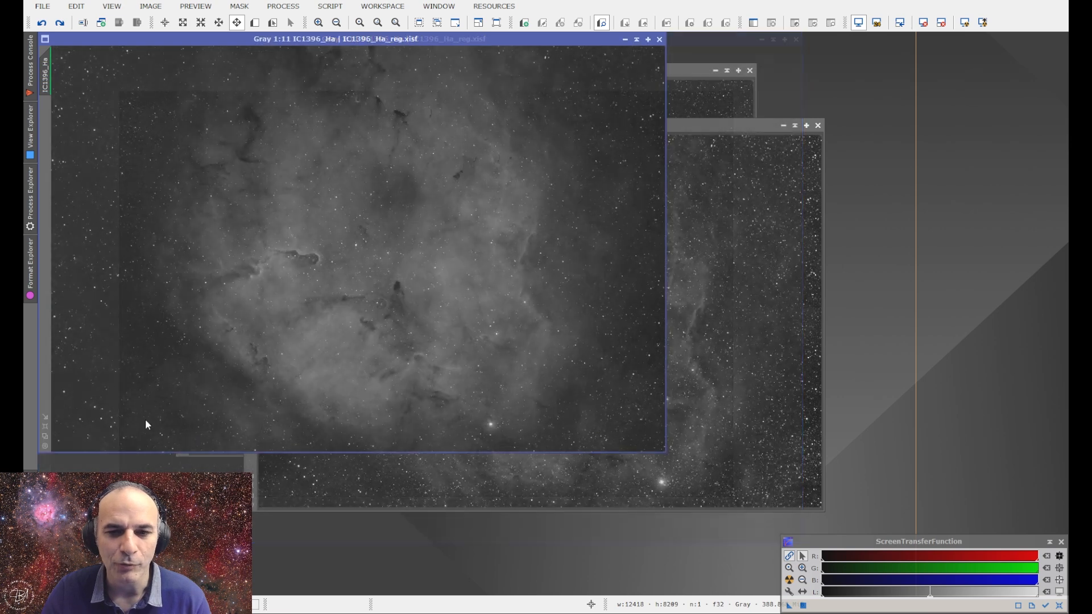
pyautogui.click(712, 220)
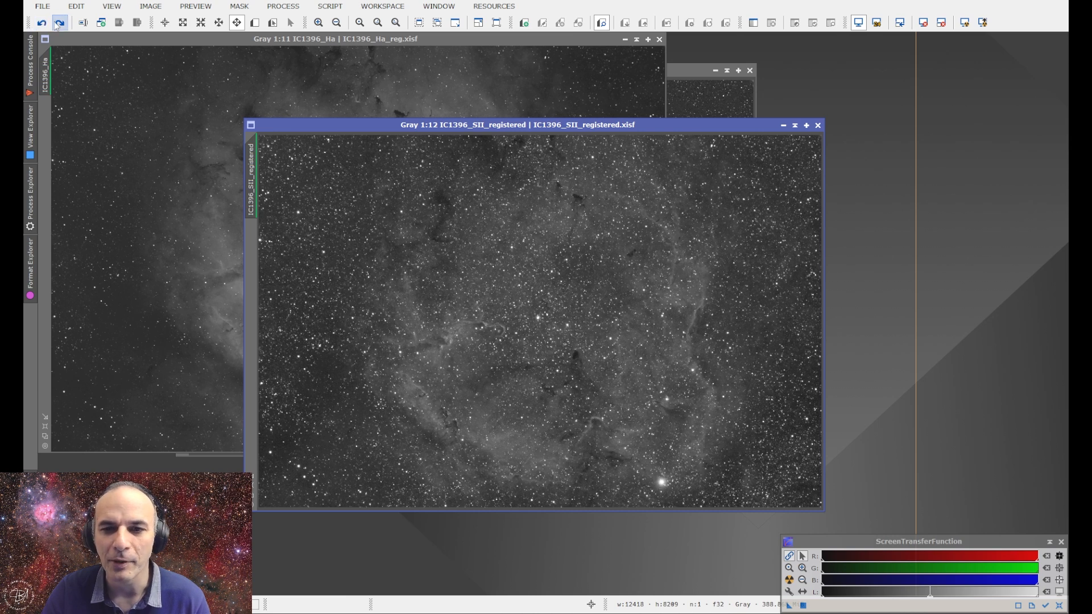
pyautogui.click(702, 103)
pyautogui.click(34, 37)
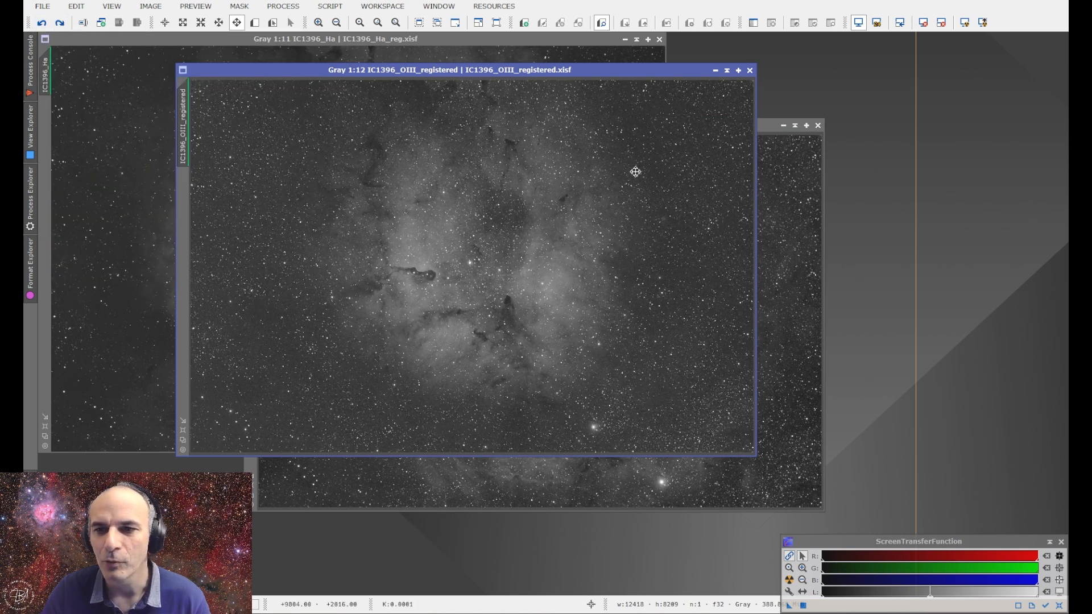
pyautogui.click(772, 297)
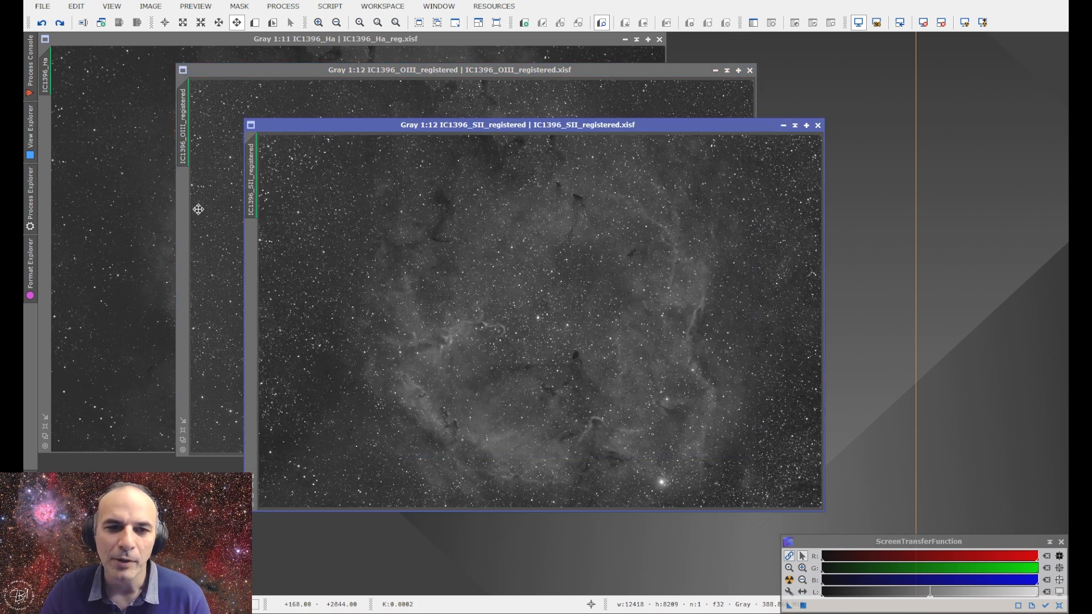
pyautogui.click(156, 205)
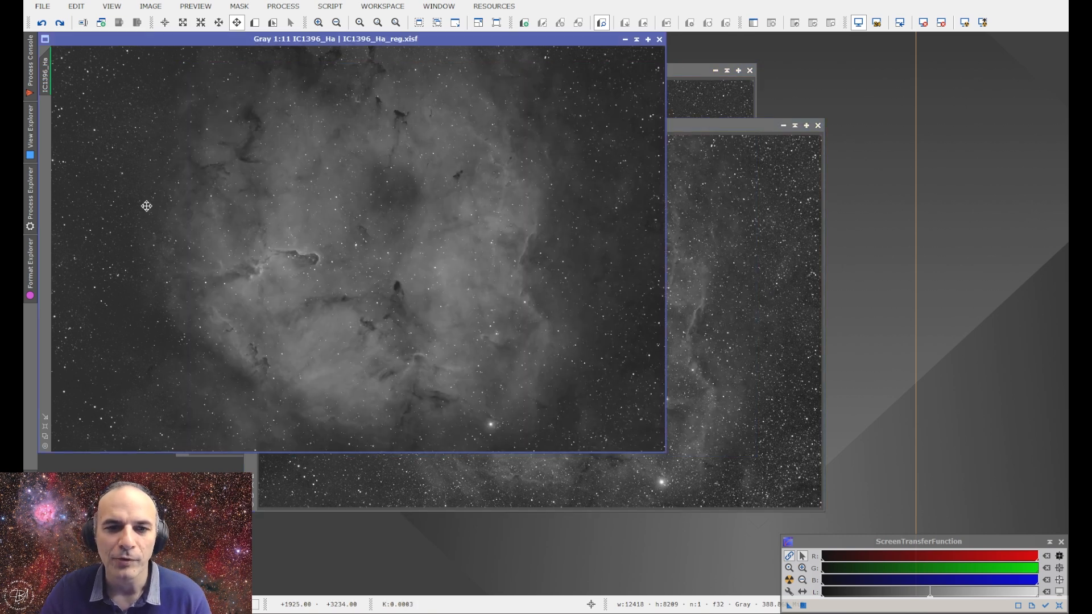
pyautogui.click(710, 270)
pyautogui.click(682, 102)
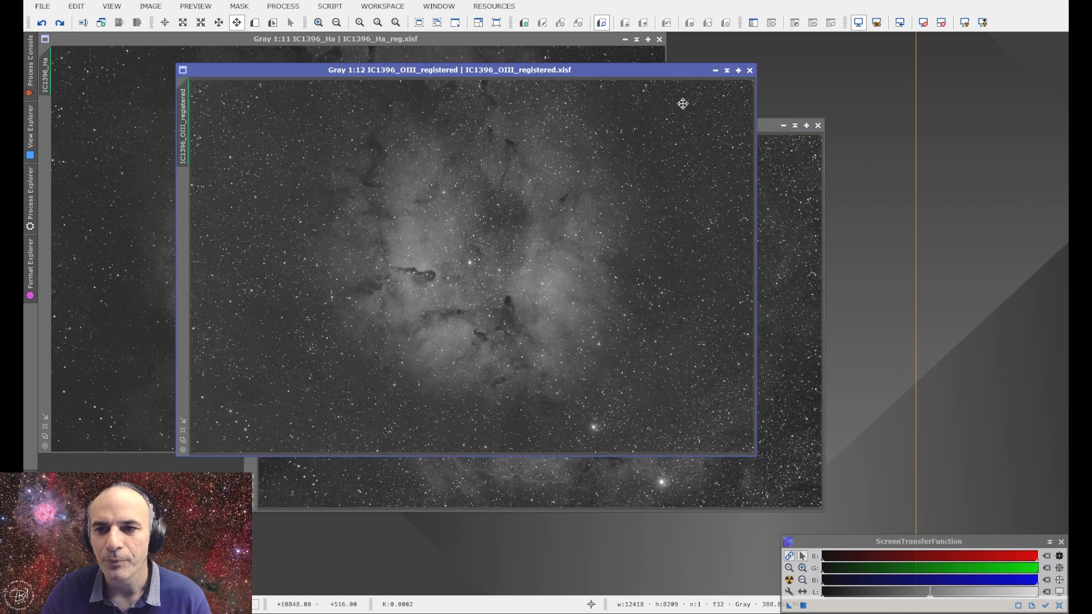
pyautogui.click(109, 162)
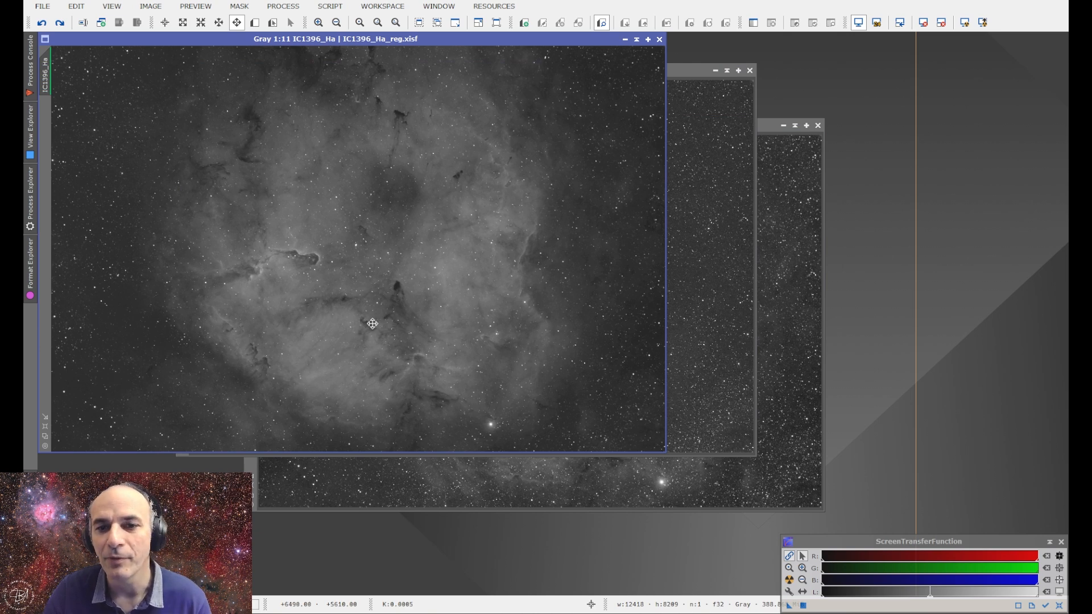
pyautogui.click(697, 319)
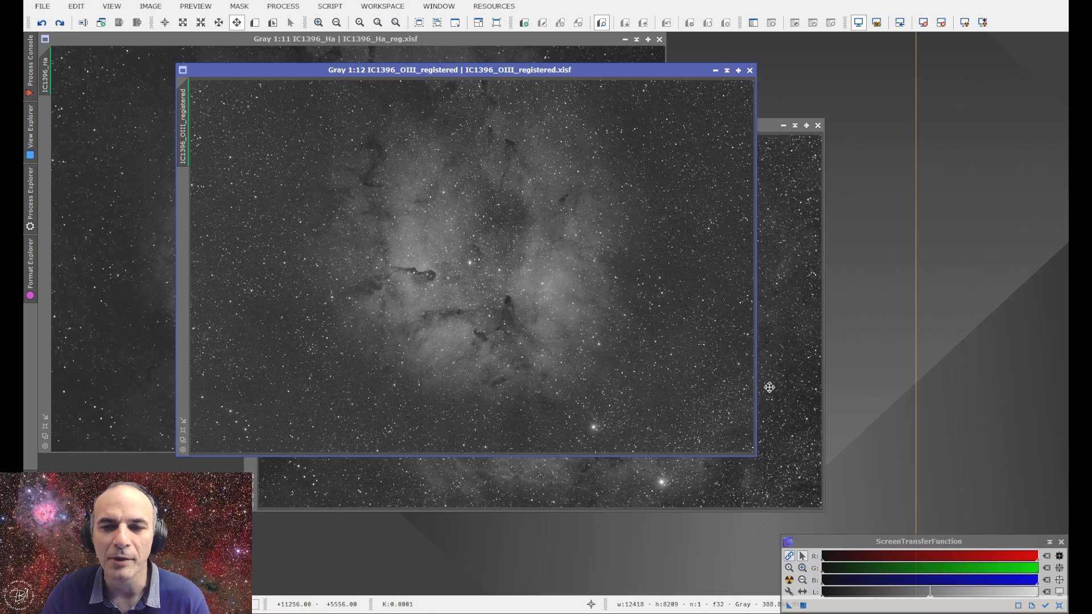
pyautogui.click(118, 239)
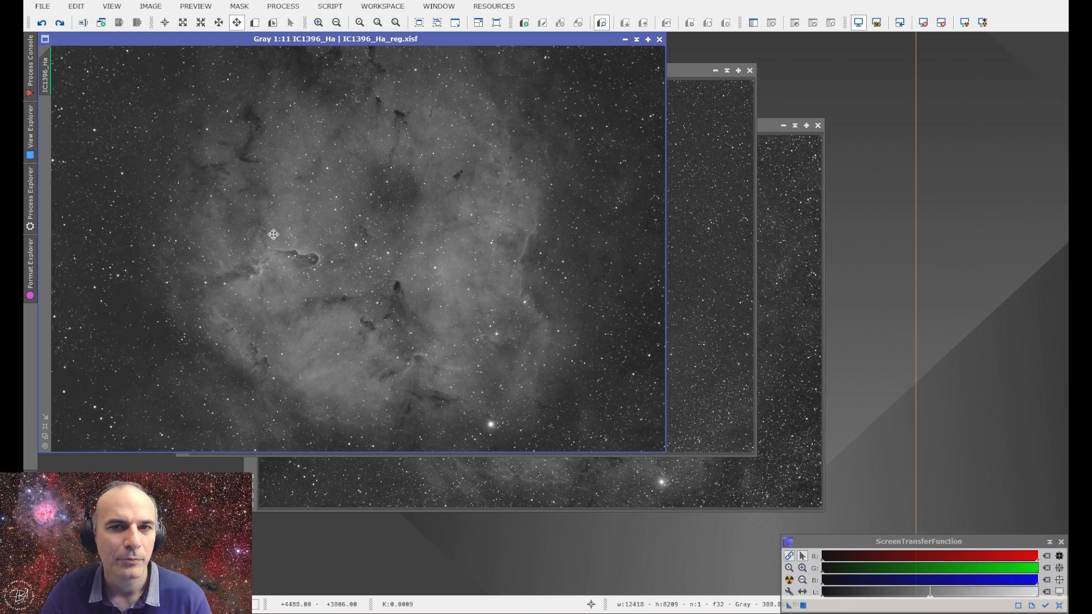
pyautogui.click(715, 286)
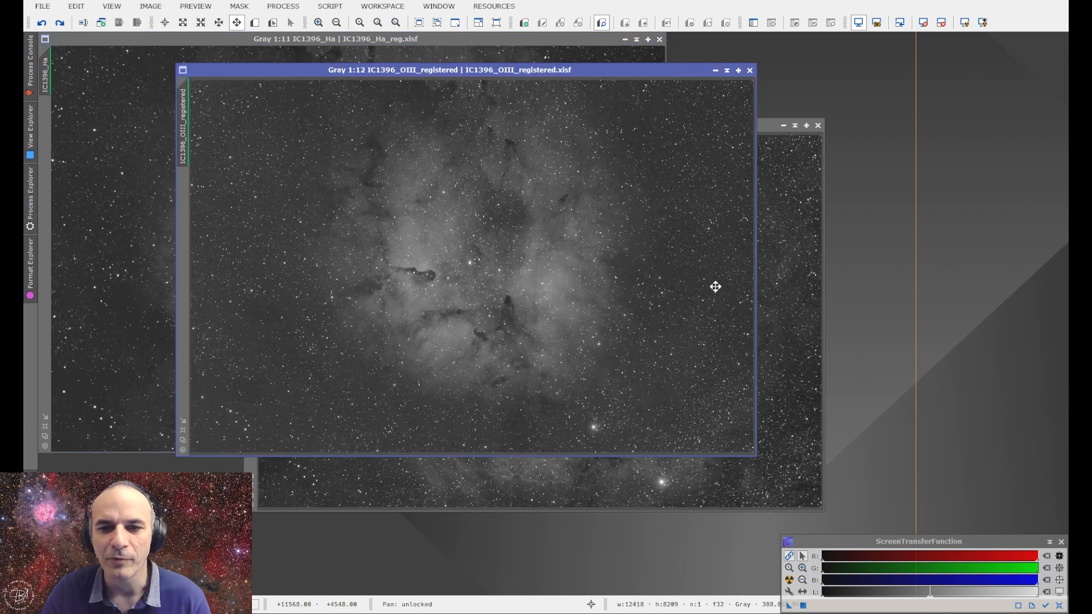
pyautogui.click(794, 357)
pyautogui.click(133, 208)
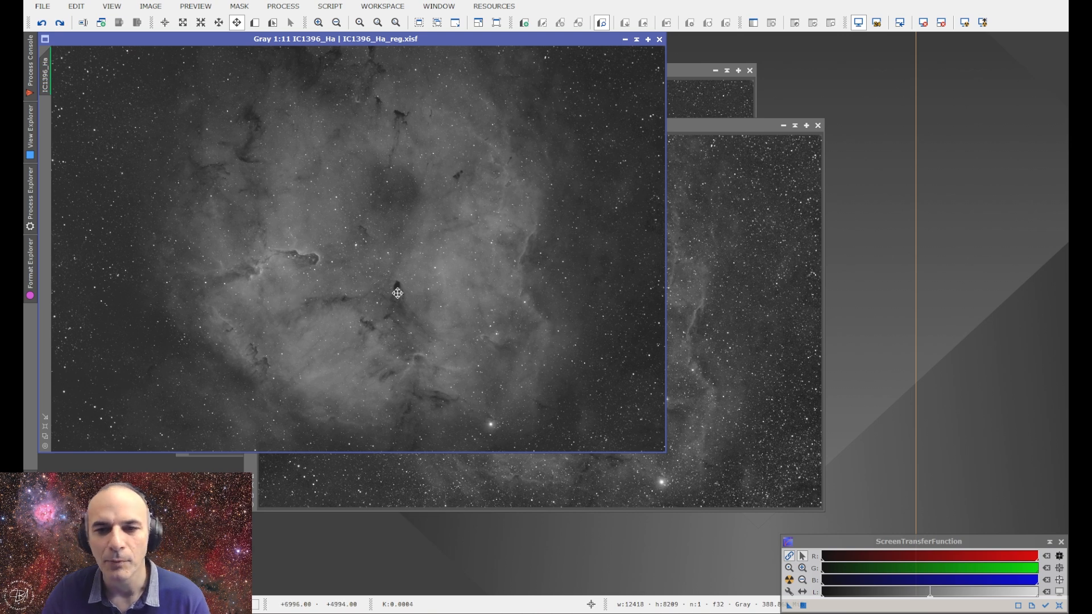
# Compare the Ha image's elephant-trunk nebula before and after BlurXTerminator at 1:2 and 1:1 by undoing and redoing the process
pyautogui.scroll(8, 229, 277)
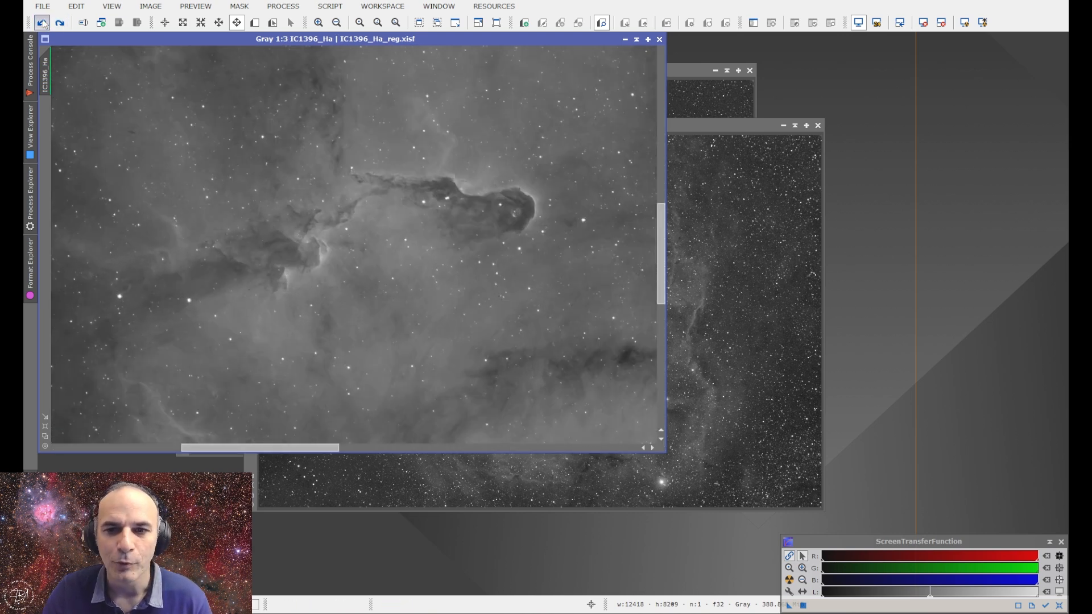
pyautogui.scroll(1, 322, 237)
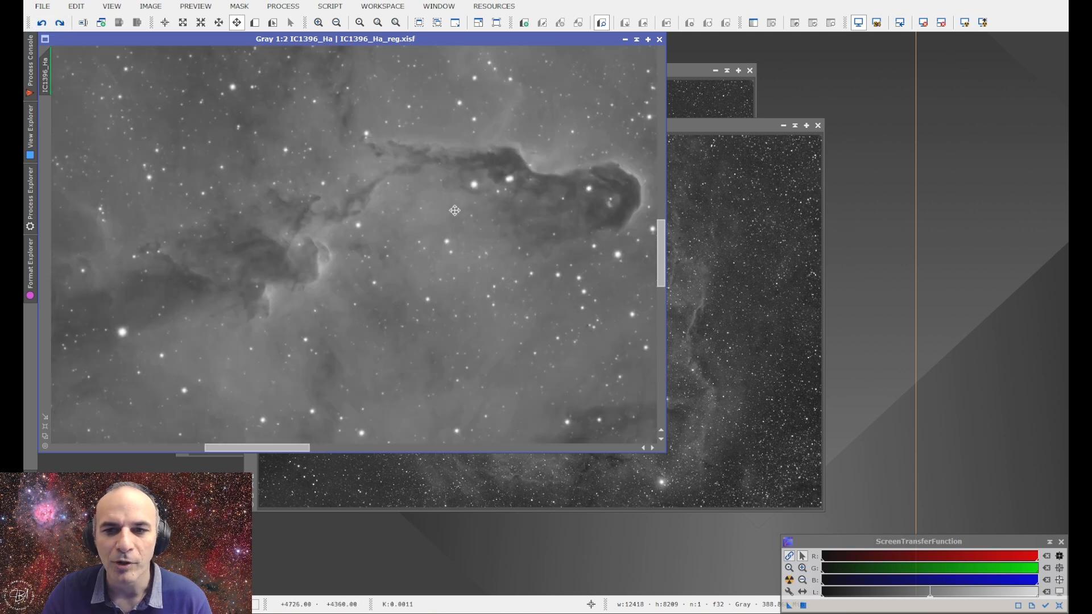
pyautogui.moveTo(499, 205); pyautogui.dragTo(453, 211)
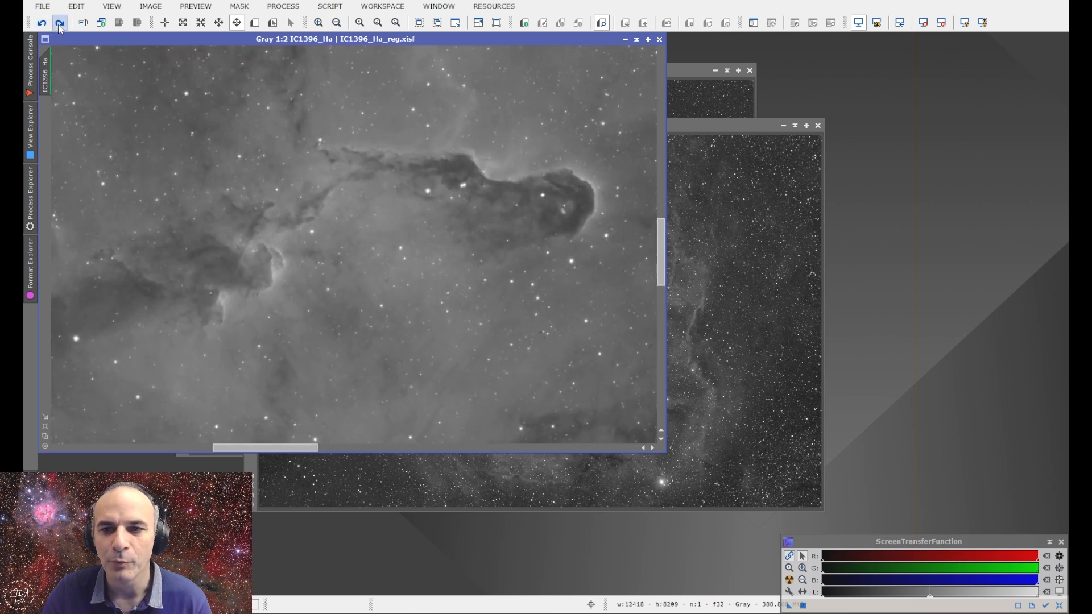
pyautogui.click(40, 24)
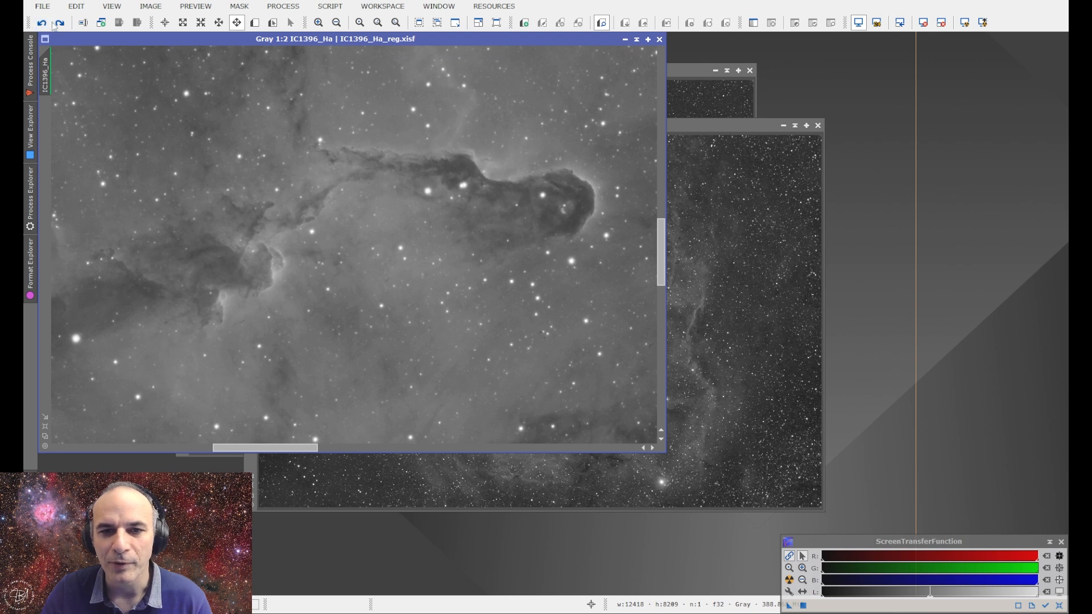
pyautogui.click(59, 23)
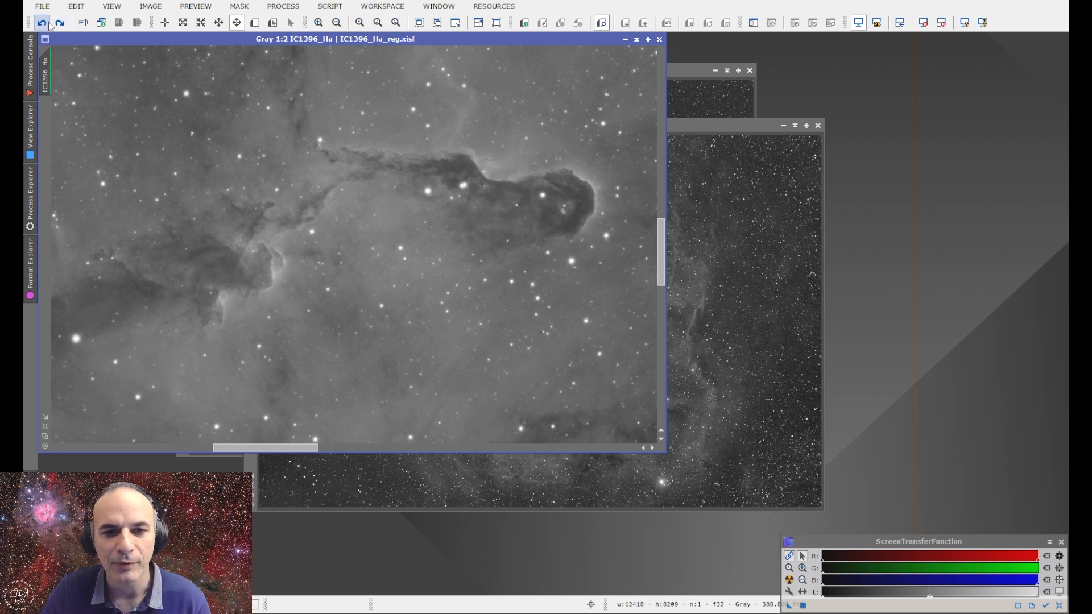
pyautogui.scroll(1, 173, 263)
pyautogui.moveTo(174, 263); pyautogui.dragTo(314, 234)
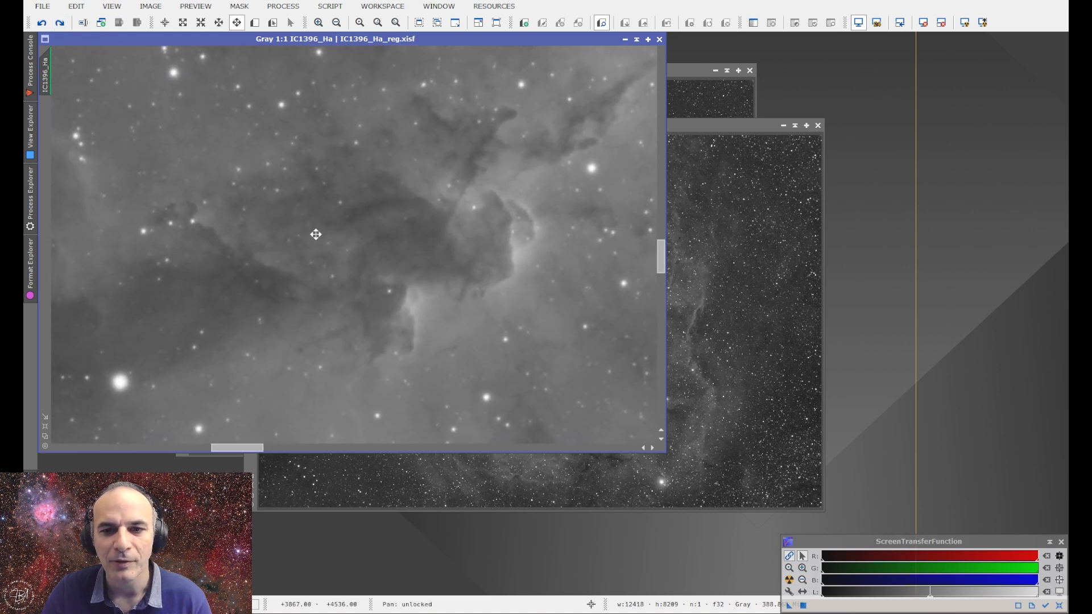
pyautogui.click(59, 23)
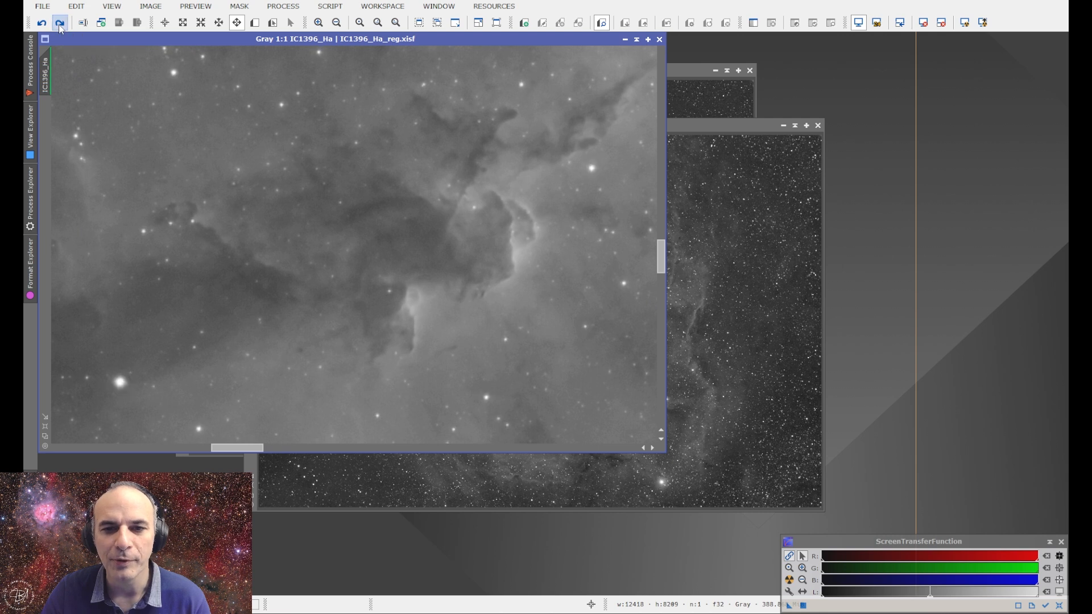
pyautogui.click(59, 23)
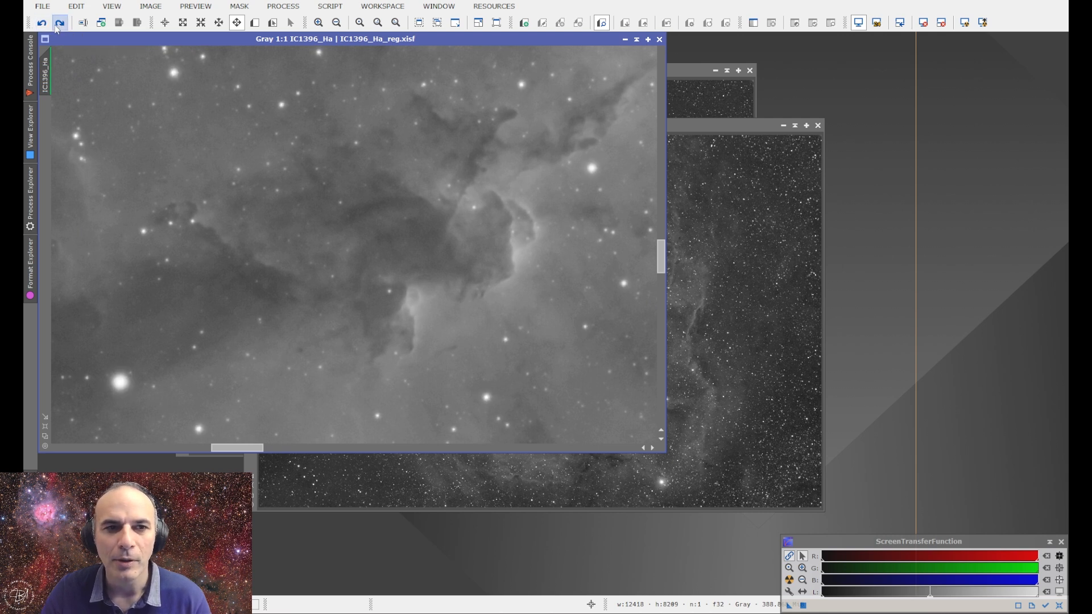
pyautogui.click(60, 23)
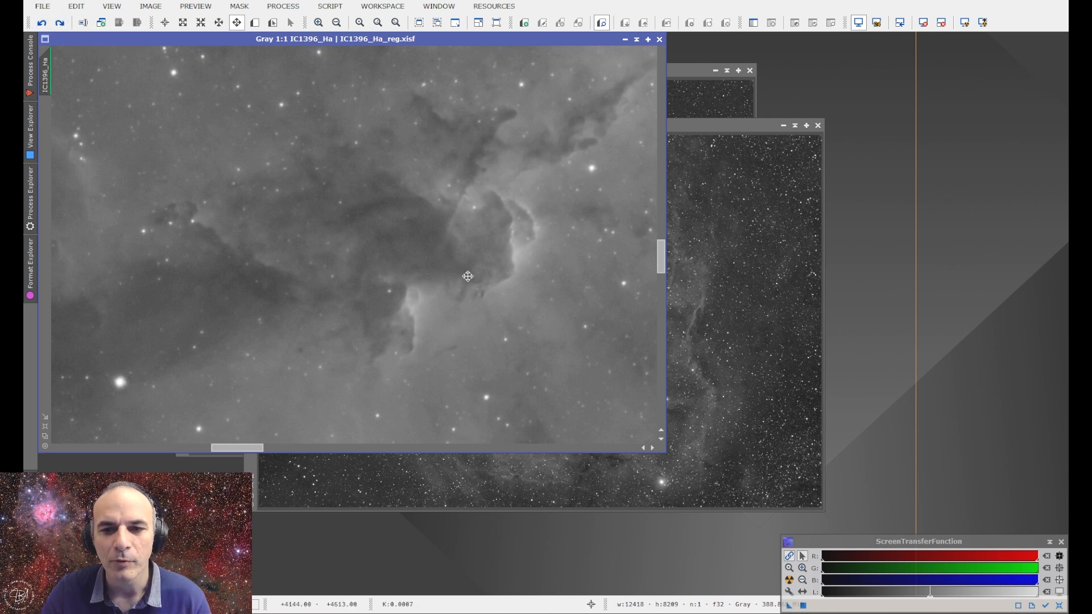
# Compare the bright rim at the trunk's base before and after BlurXTerminator at 3:1 and 2:1 in the Ha image
pyautogui.scroll(2, 489, 299)
pyautogui.moveTo(480, 308); pyautogui.dragTo(425, 268)
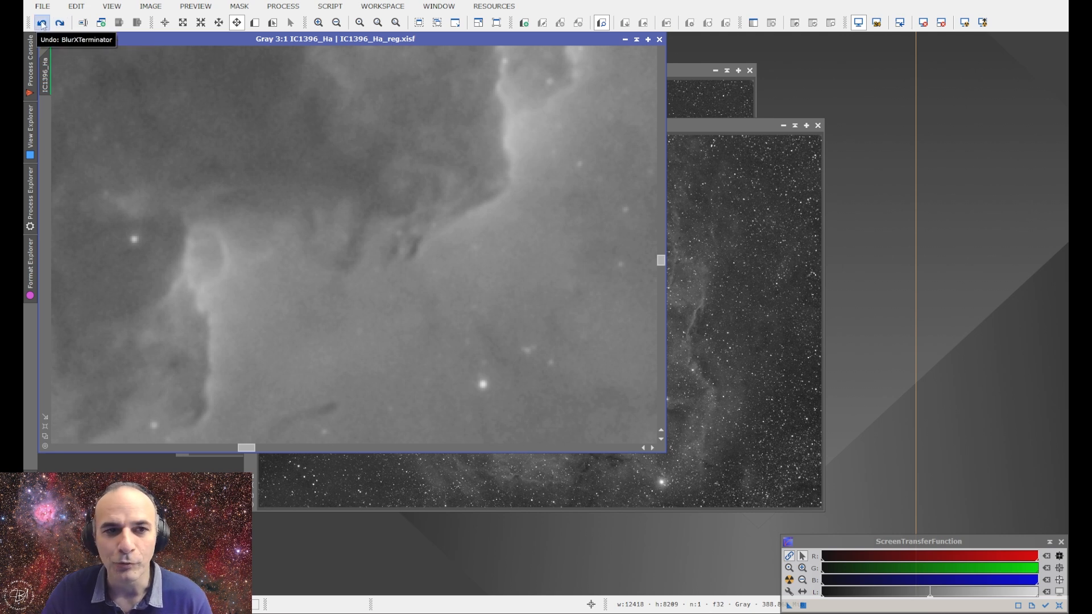
pyautogui.click(41, 24)
pyautogui.click(60, 23)
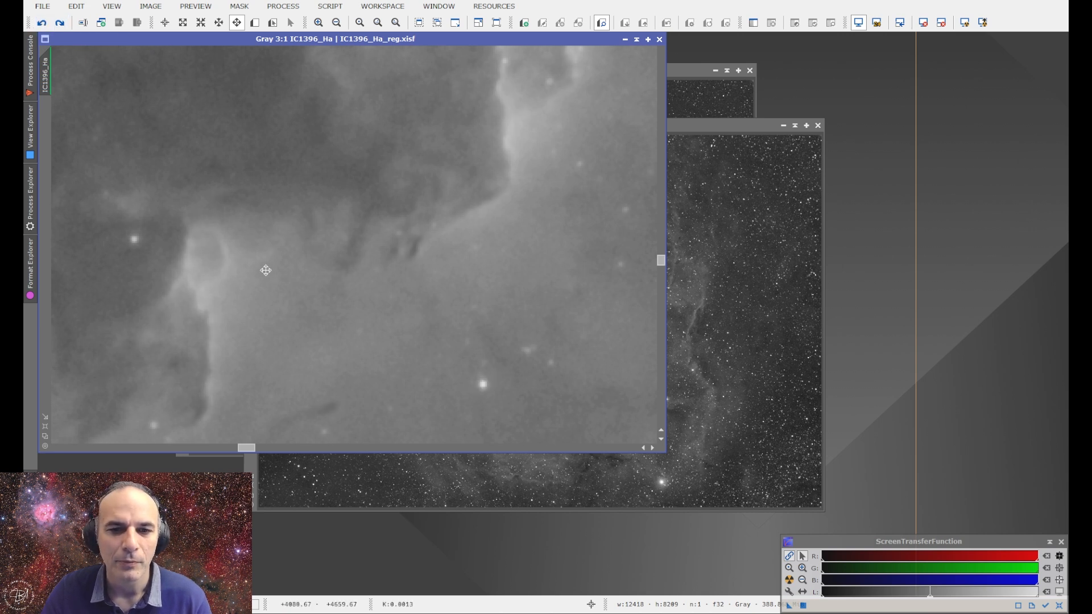
pyautogui.scroll(-1, 246, 254)
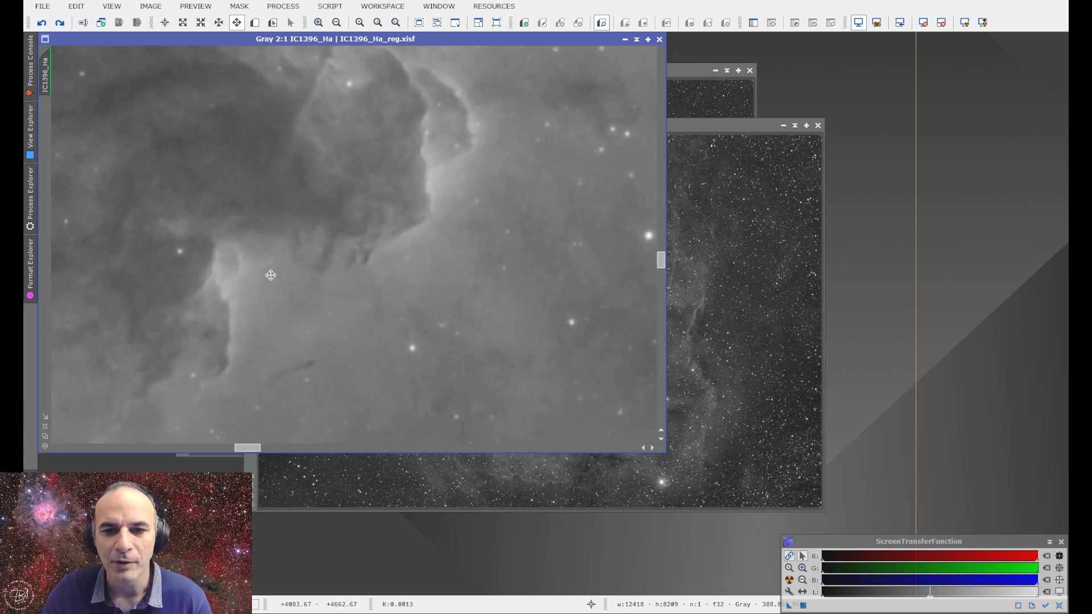
pyautogui.click(60, 26)
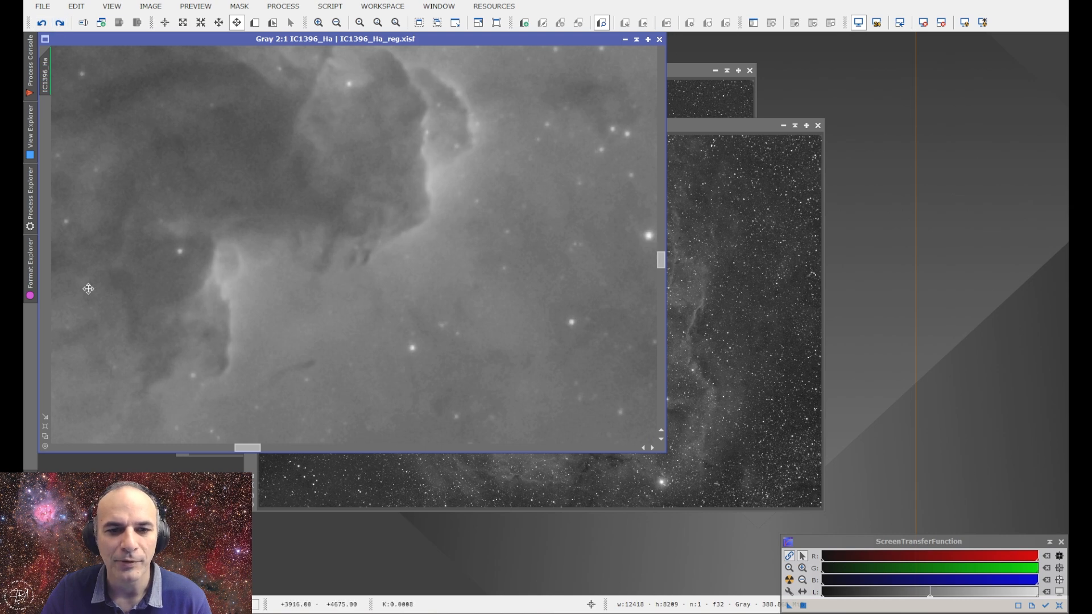
pyautogui.scroll(-5, 304, 290)
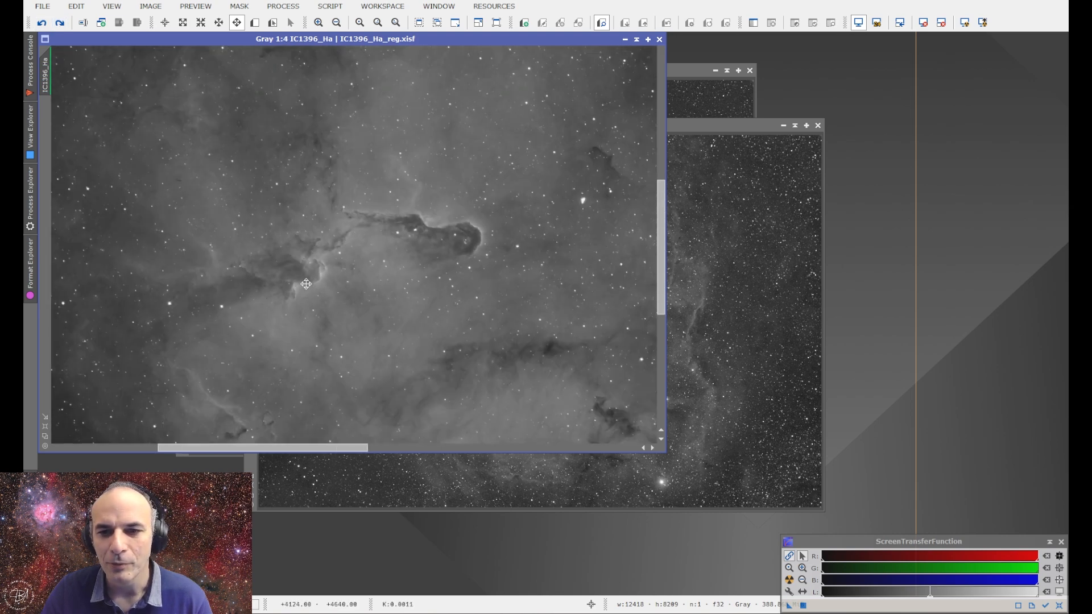
# Compare the dark globule near the Ha image's centre at 2:1 with BlurXTerminator undone and redone, ending on the whole-image view
pyautogui.scroll(5, 433, 297)
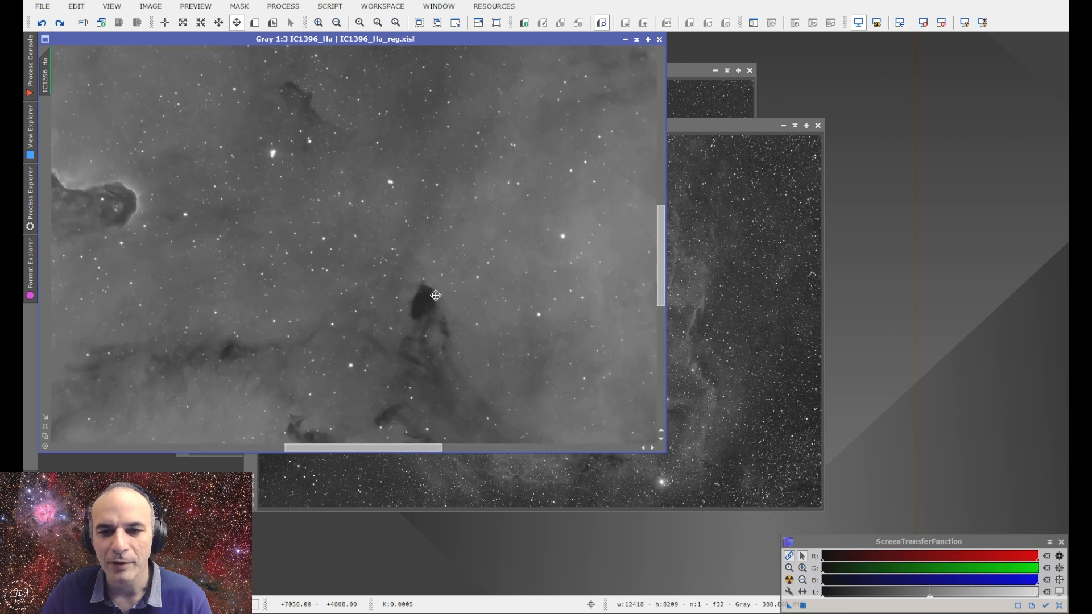
pyautogui.moveTo(433, 297); pyautogui.dragTo(377, 205)
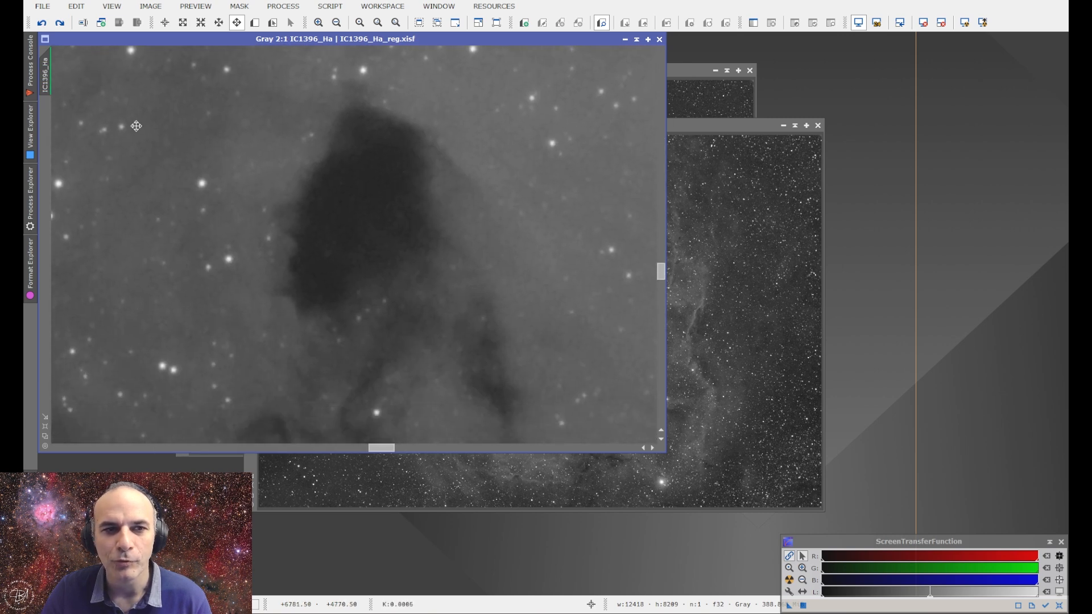
pyautogui.click(43, 24)
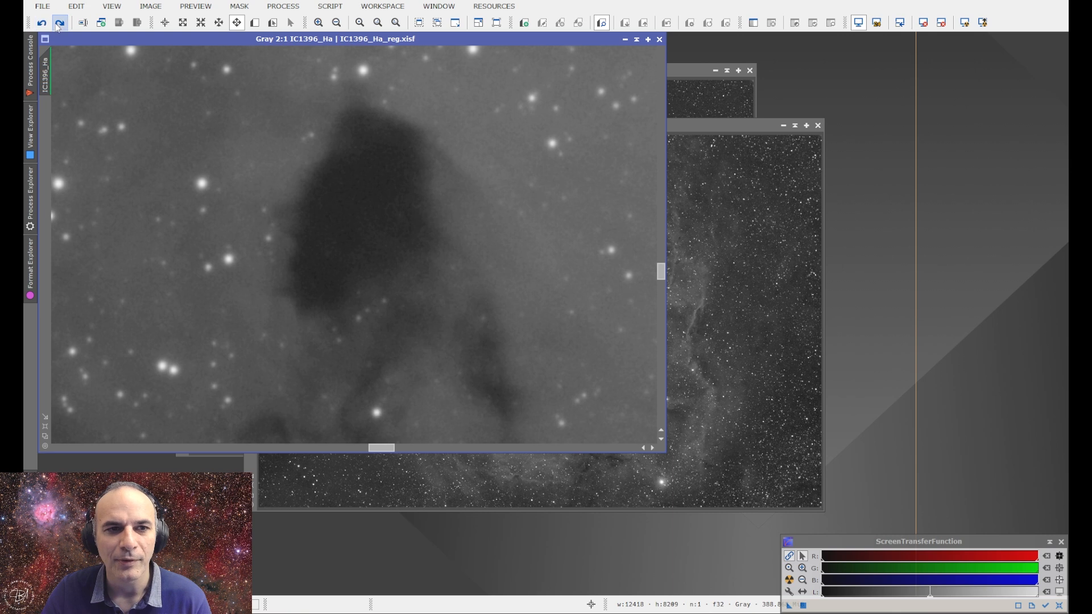
pyautogui.click(60, 24)
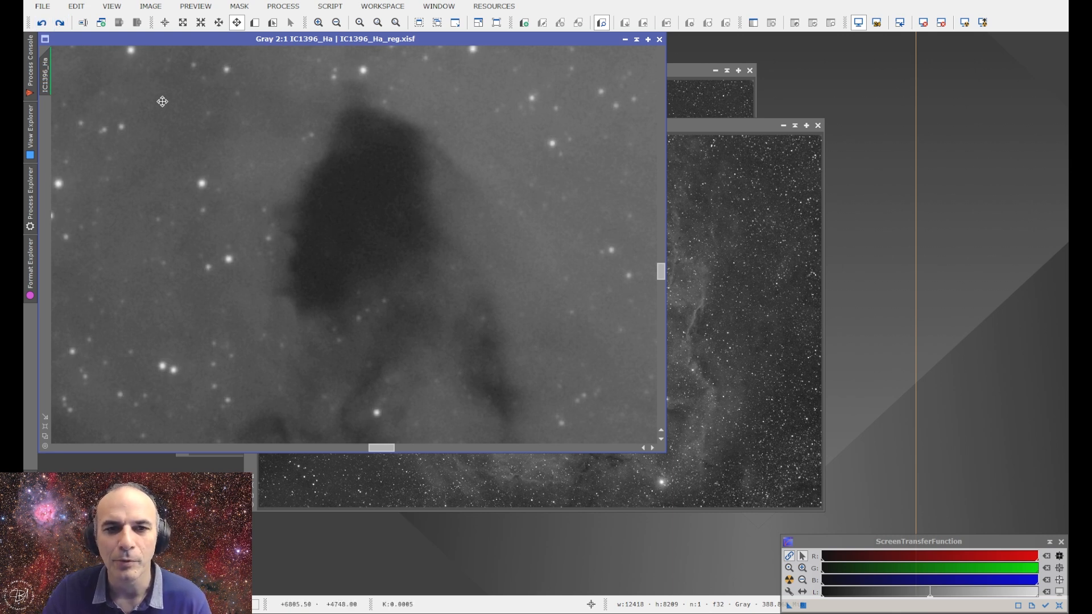
pyautogui.click(82, 24)
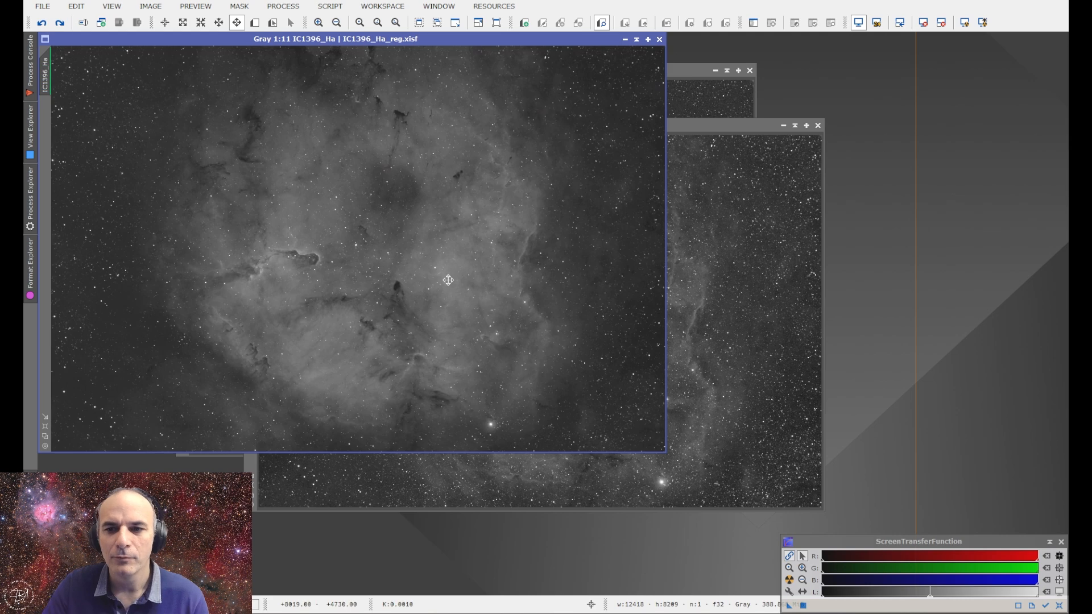
# Apply NoiseXTerminator to the Ha image with Denoise 0.60 and view the trunk's head at 1:1
pyautogui.click(272, 5)
pyautogui.moveTo(414, 25)
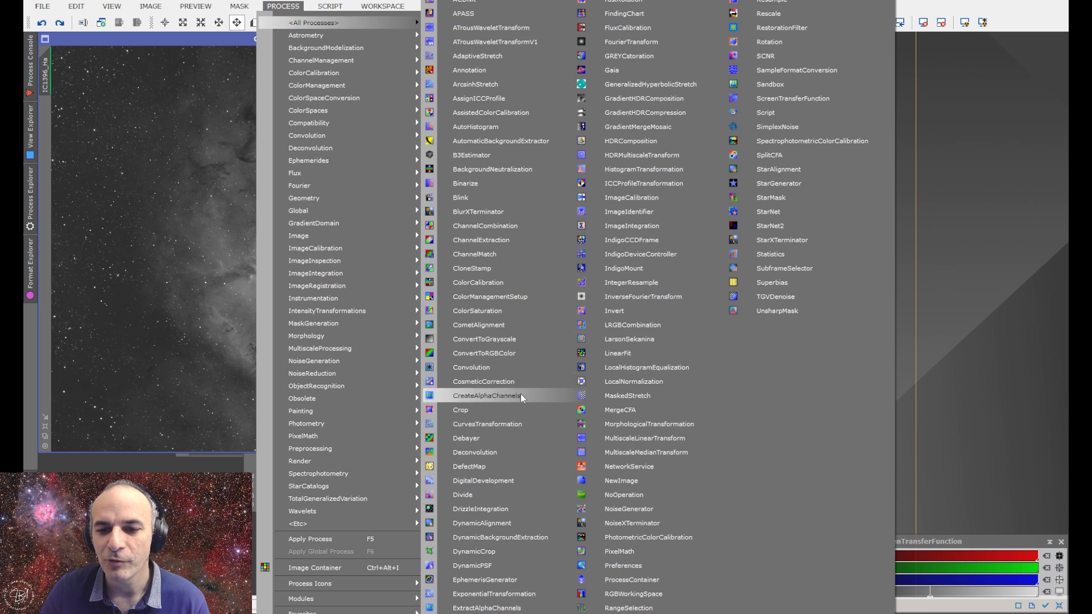
pyautogui.click(627, 524)
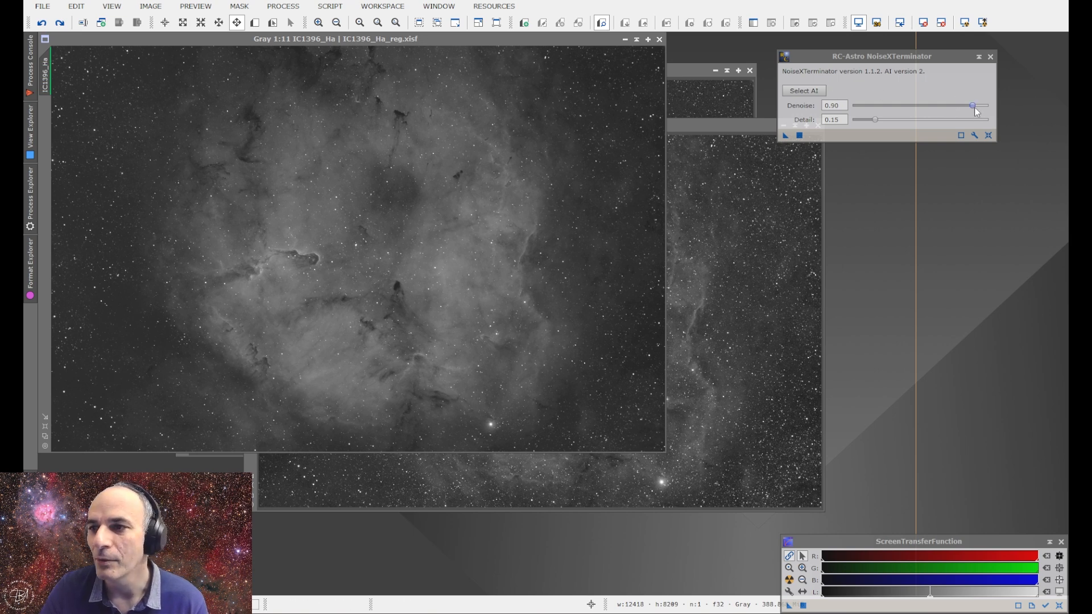
pyautogui.moveTo(974, 107); pyautogui.dragTo(952, 106)
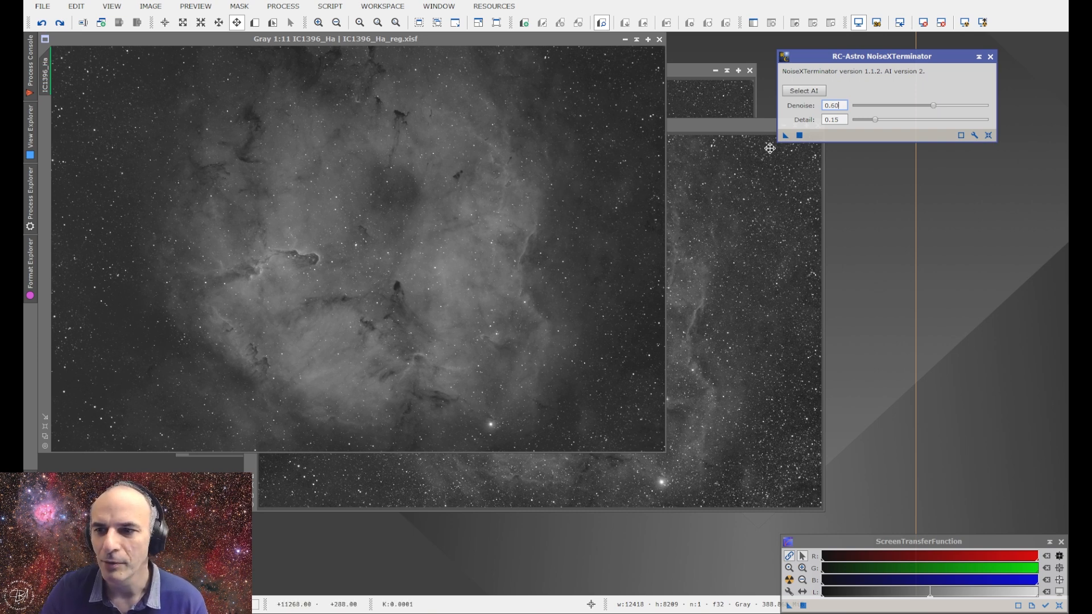
pyautogui.moveTo(785, 136); pyautogui.dragTo(374, 214)
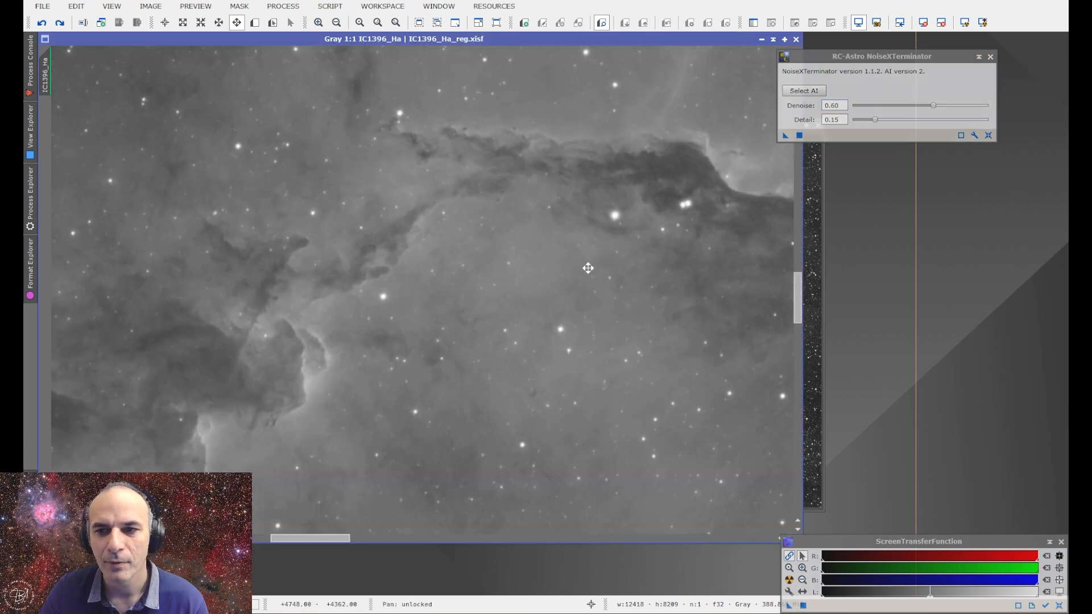
pyautogui.moveTo(587, 268); pyautogui.dragTo(251, 272)
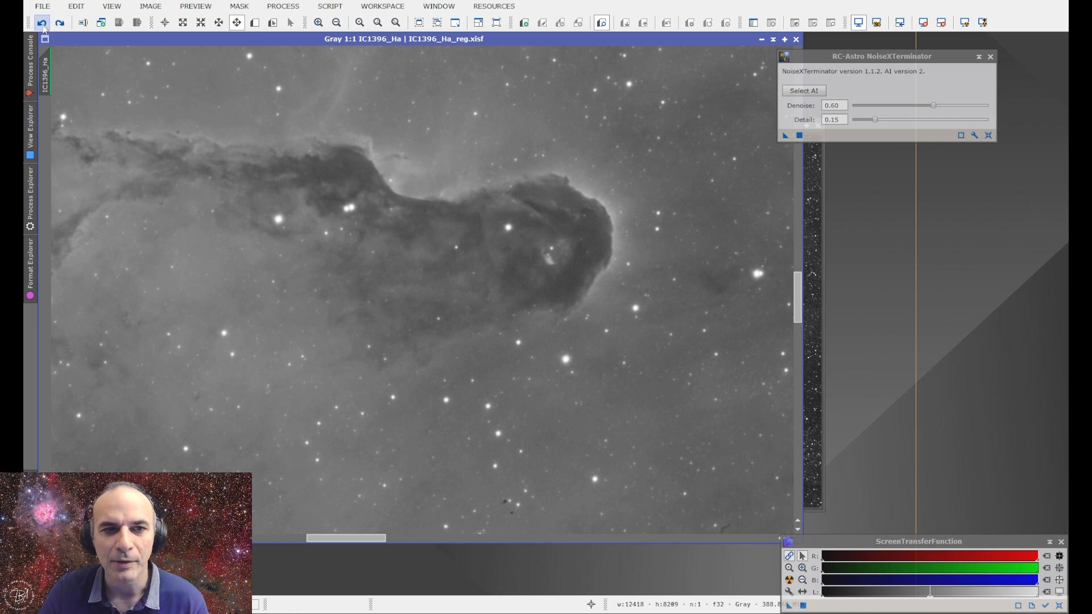
# Inspect the denoised Ha image at the trunk's head and around the dark globule at up to 2:1
pyautogui.click(44, 25)
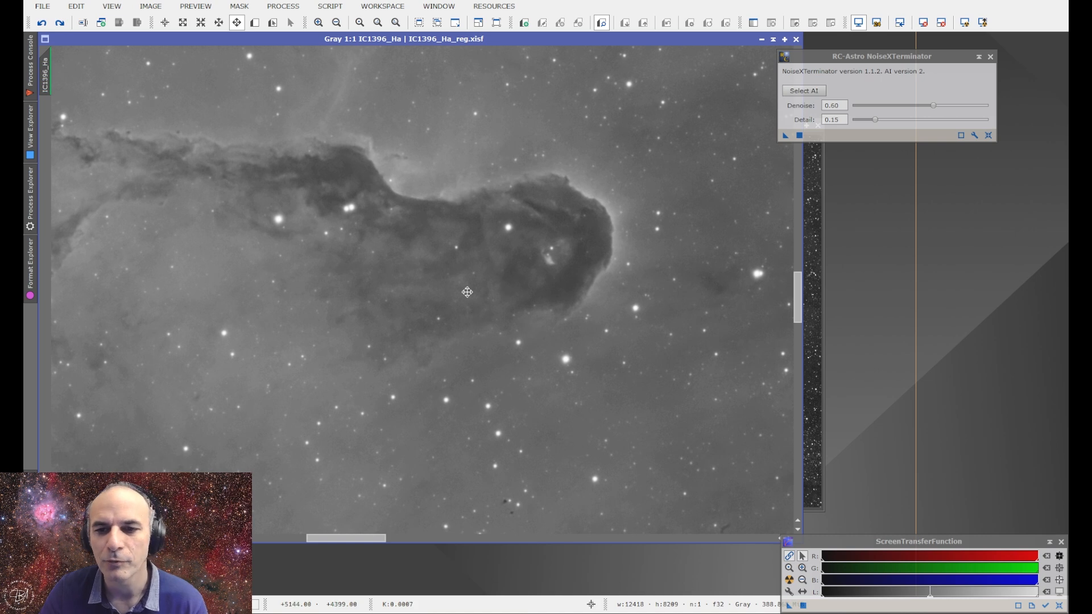
pyautogui.scroll(-1, 536, 346)
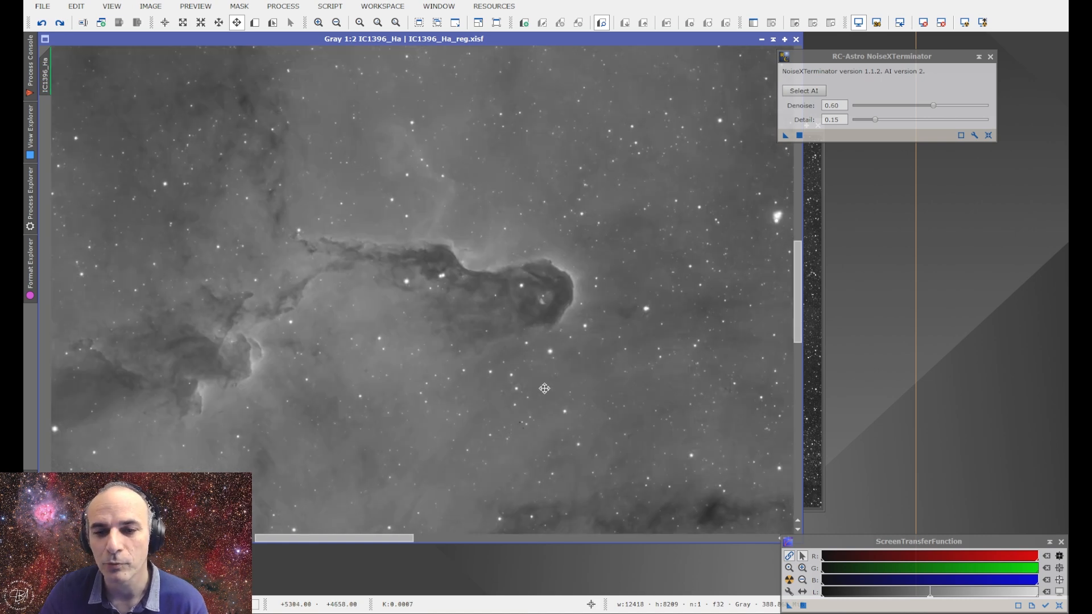
pyautogui.moveTo(546, 388); pyautogui.dragTo(356, 179)
pyautogui.moveTo(570, 341); pyautogui.dragTo(353, 232)
pyautogui.moveTo(512, 215); pyautogui.dragTo(349, 299)
pyautogui.scroll(1, 410, 268)
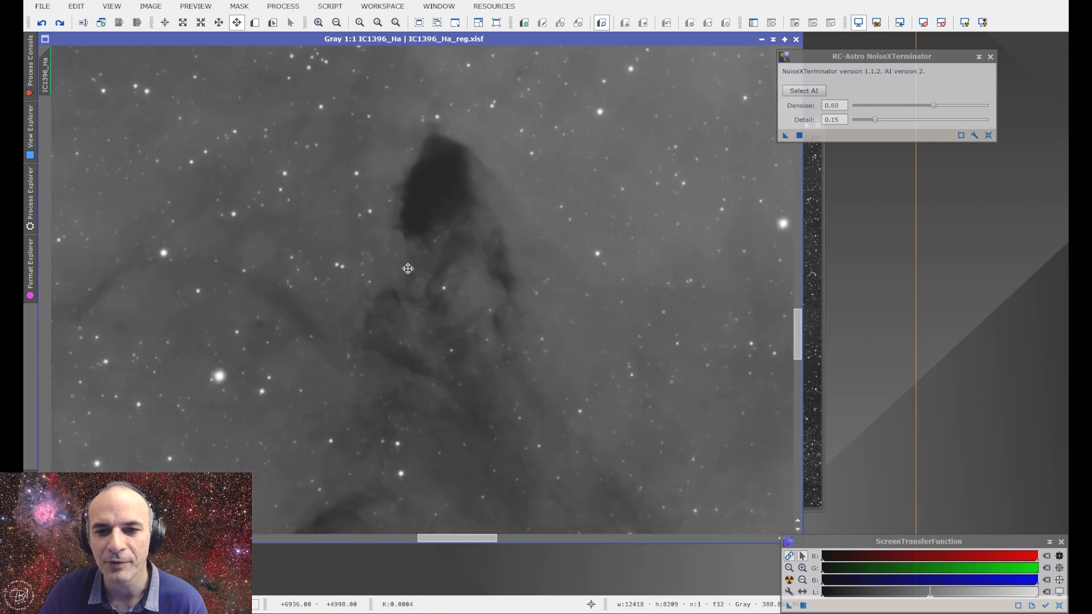
pyautogui.scroll(1, 404, 268)
pyautogui.moveTo(407, 263); pyautogui.dragTo(376, 403)
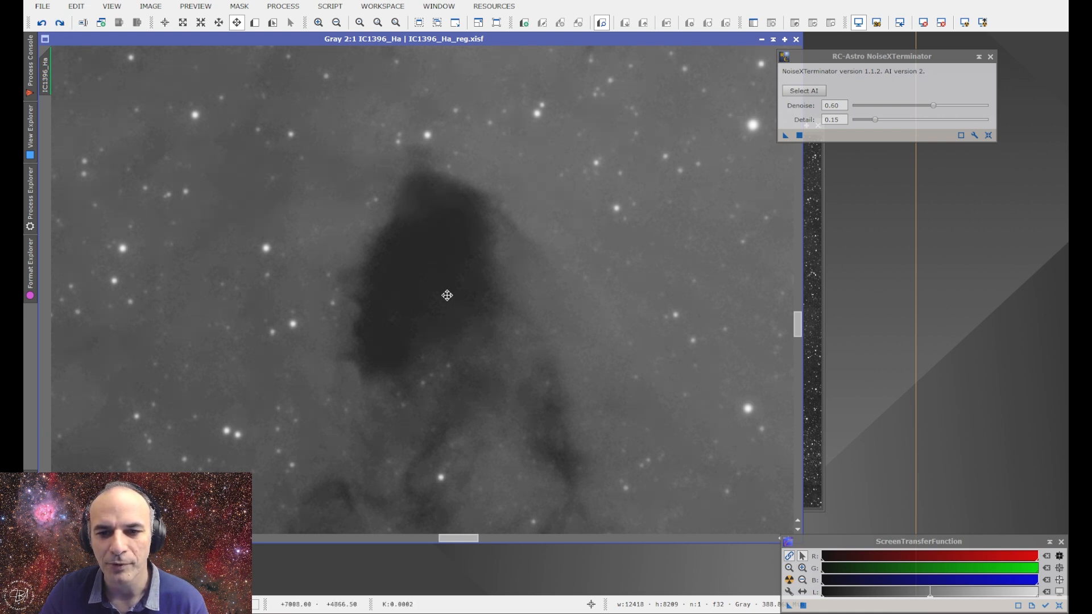
# Examine the Ha globule's surroundings at 1:1, 1:2 and 1:3, ending on a view of the whole nebula
pyautogui.scroll(-1, 339, 298)
pyautogui.moveTo(306, 336); pyautogui.dragTo(385, 300)
pyautogui.scroll(-1, 455, 319)
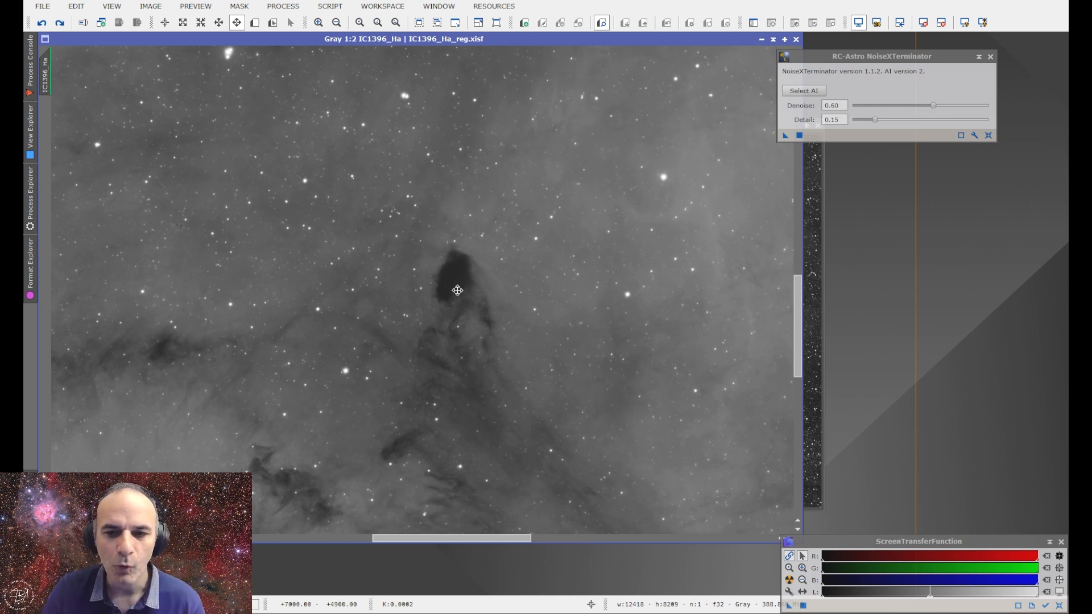
pyautogui.scroll(-5, 443, 296)
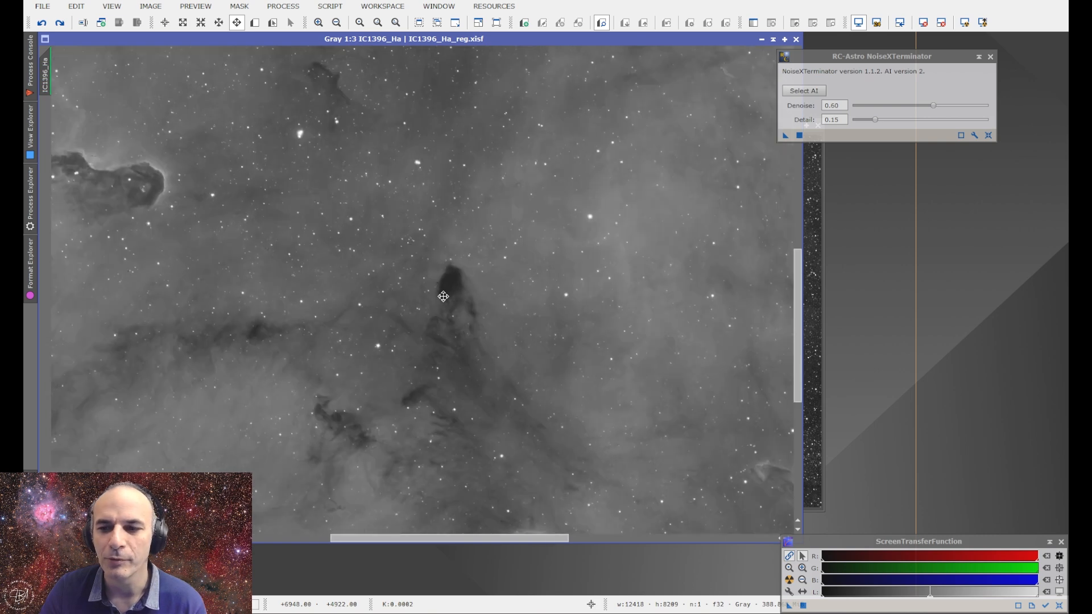
pyautogui.scroll(-1, 443, 297)
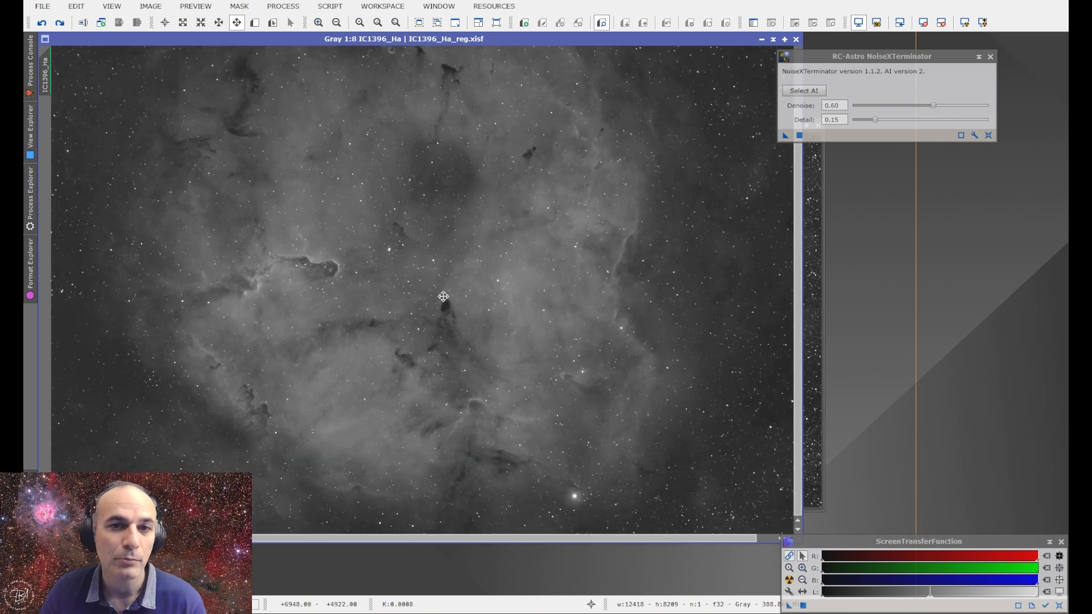
pyautogui.scroll(-1, 443, 296)
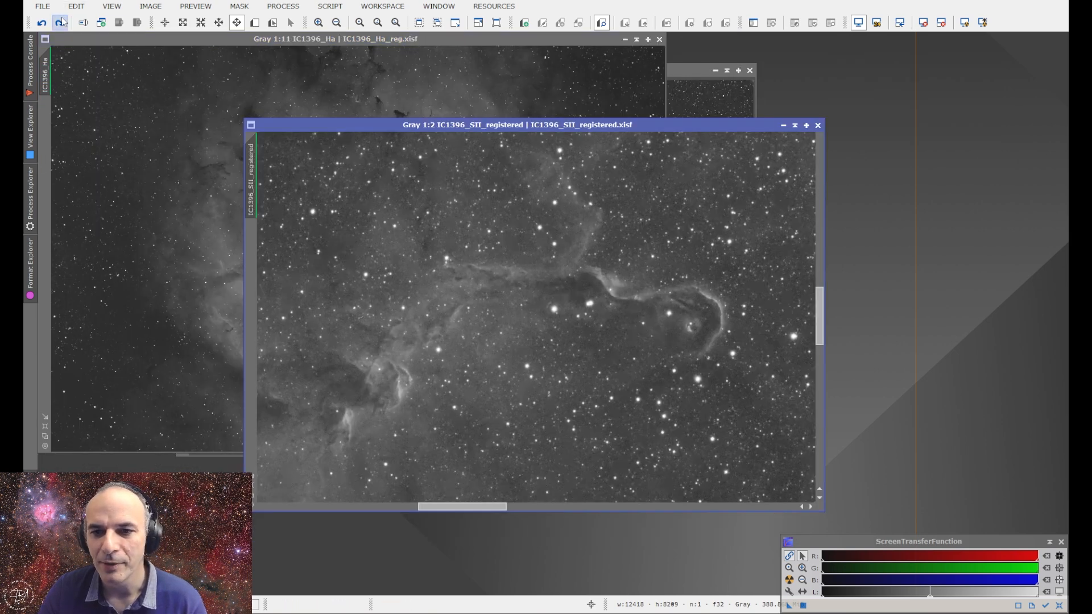
# Check the denoised OIII image's elephant trunk at 1:2 and 1:1, and bring the Ha image back to the front
pyautogui.click(686, 104)
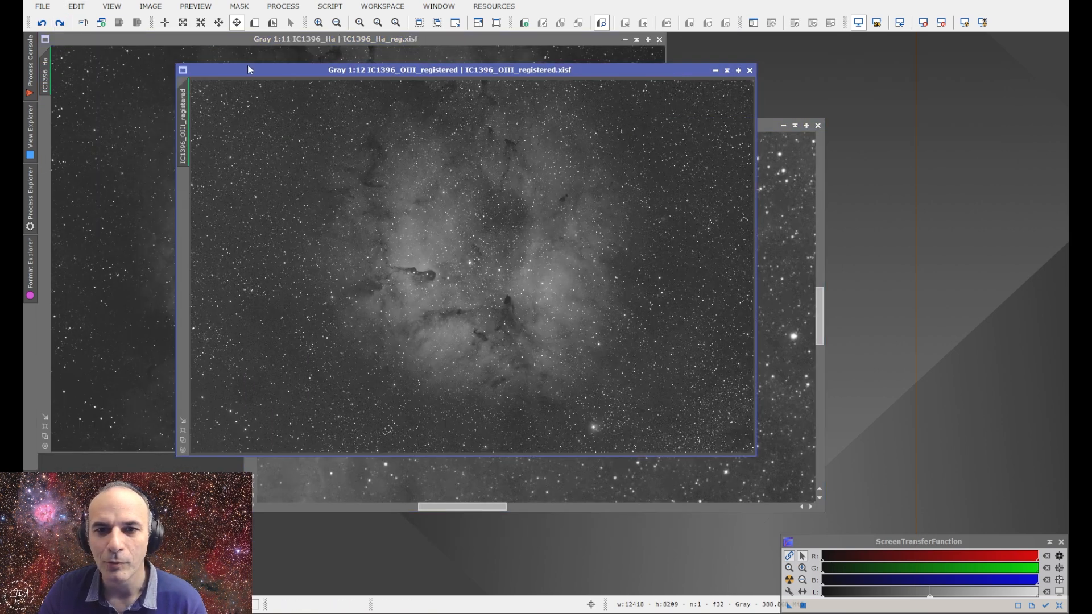
pyautogui.scroll(10, 444, 279)
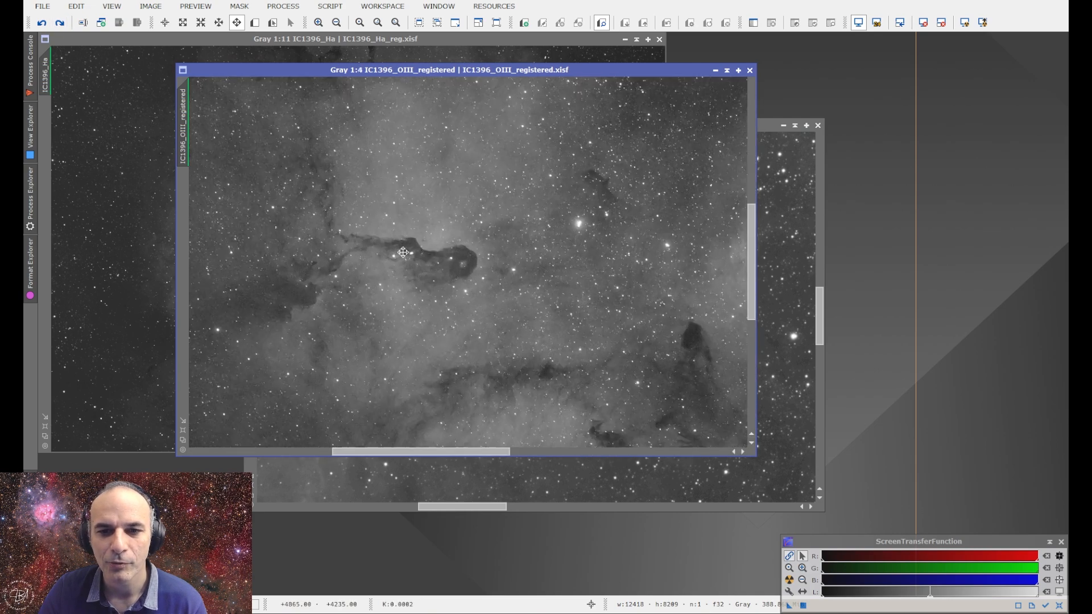
pyautogui.click(59, 22)
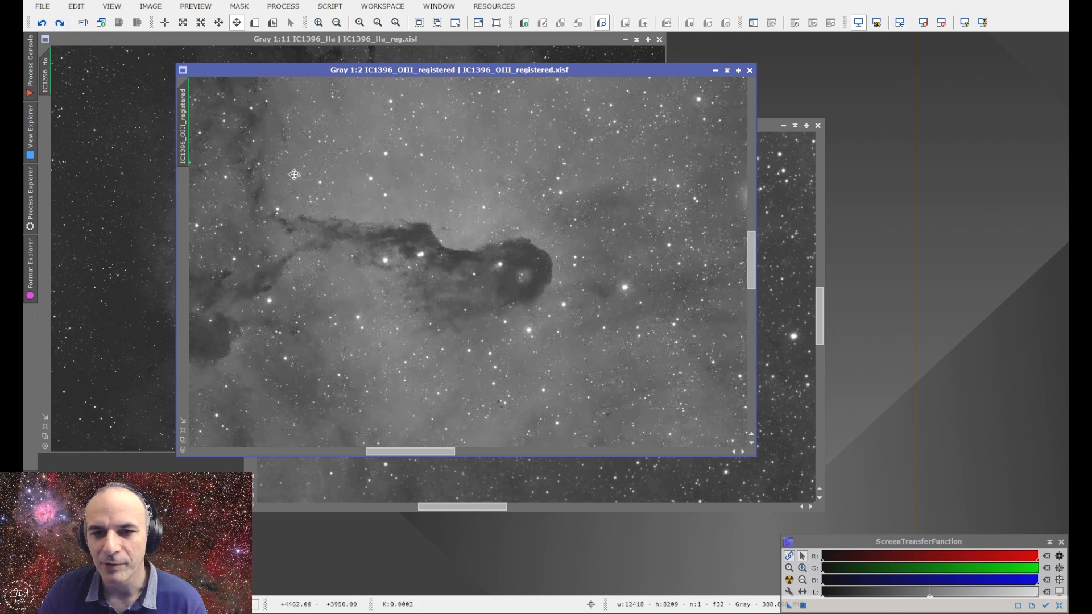
pyautogui.scroll(2, 419, 259)
pyautogui.scroll(-1, 419, 258)
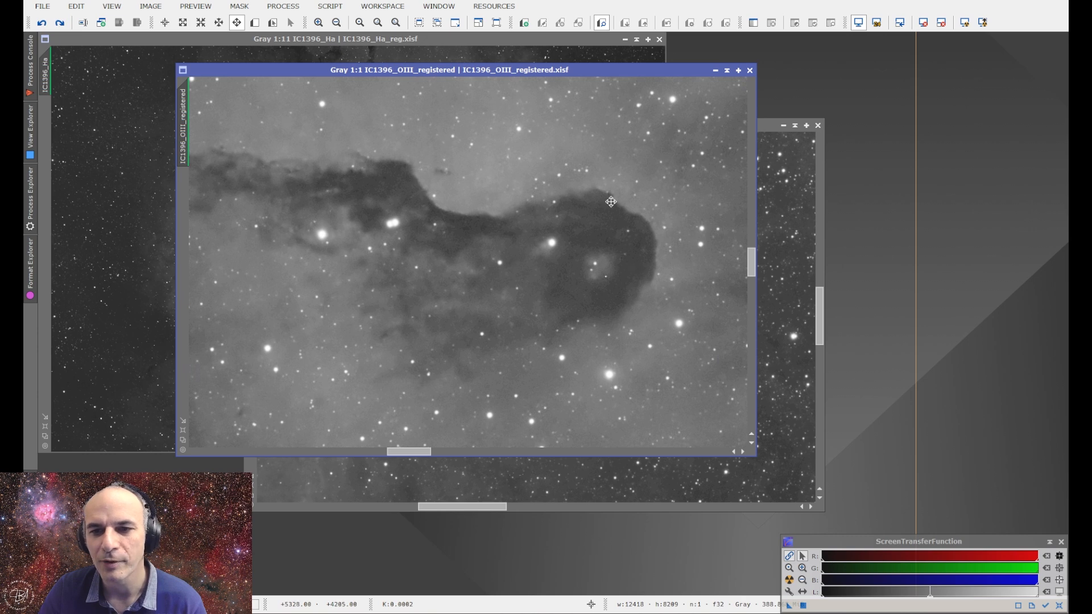
pyautogui.scroll(-6, 482, 292)
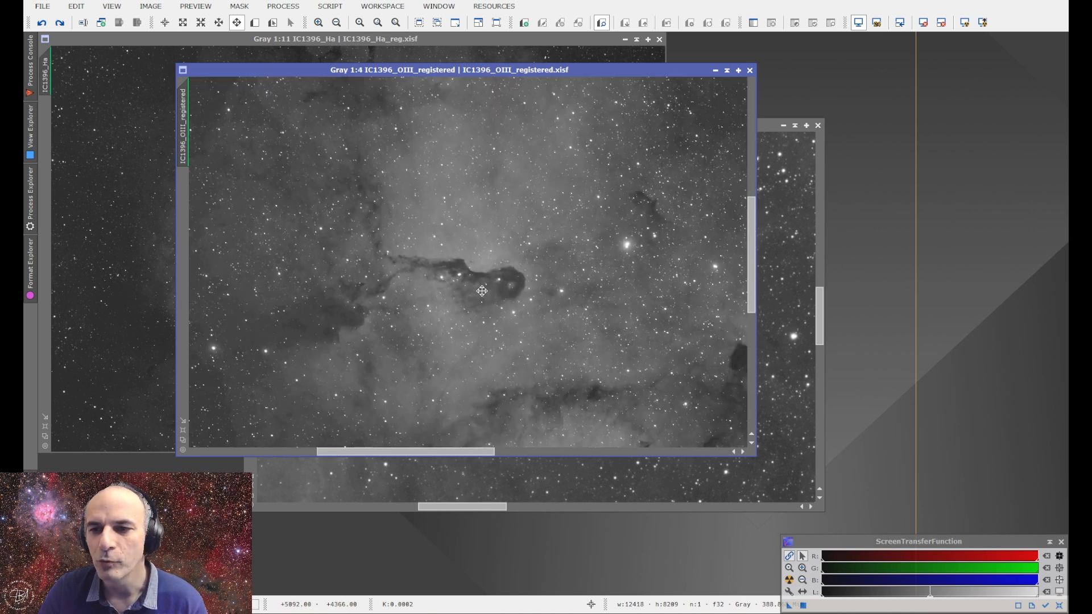
pyautogui.scroll(-5, 482, 291)
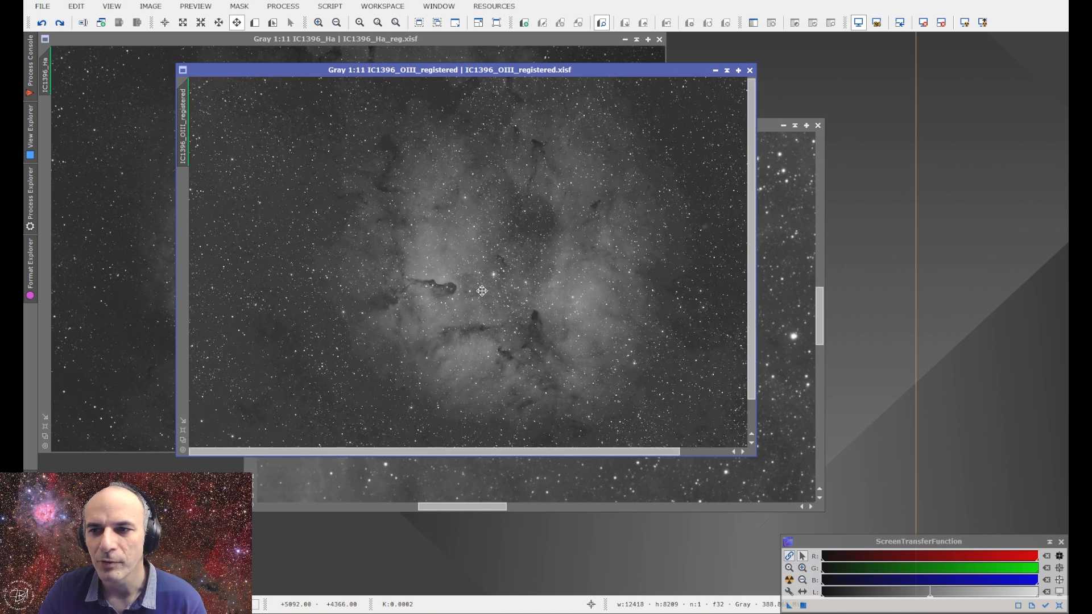
pyautogui.click(147, 105)
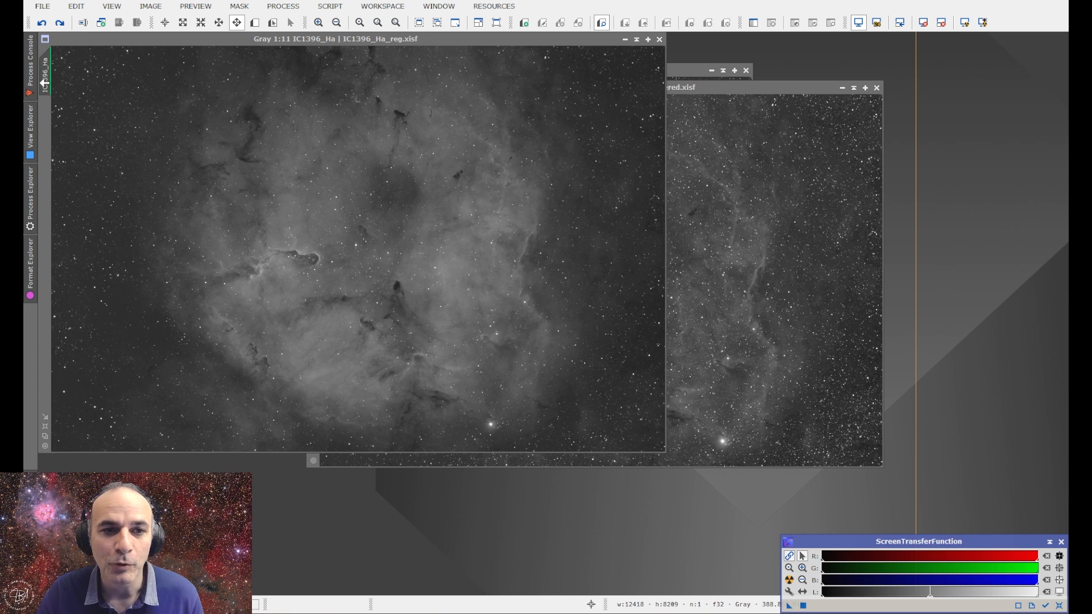
pyautogui.click(290, 8)
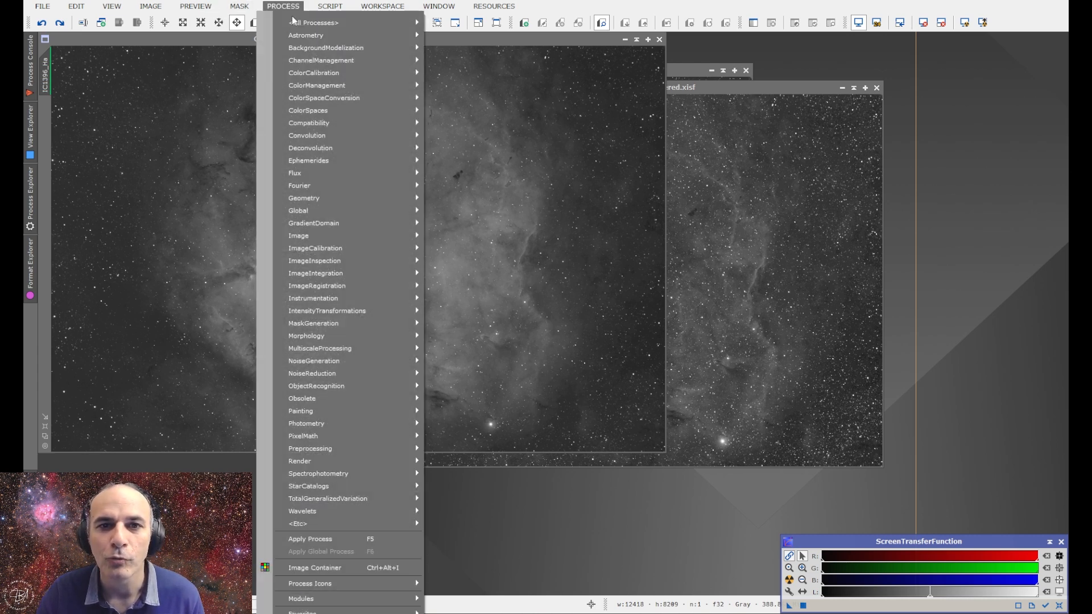
pyautogui.moveTo(291, 26)
pyautogui.click(335, 6)
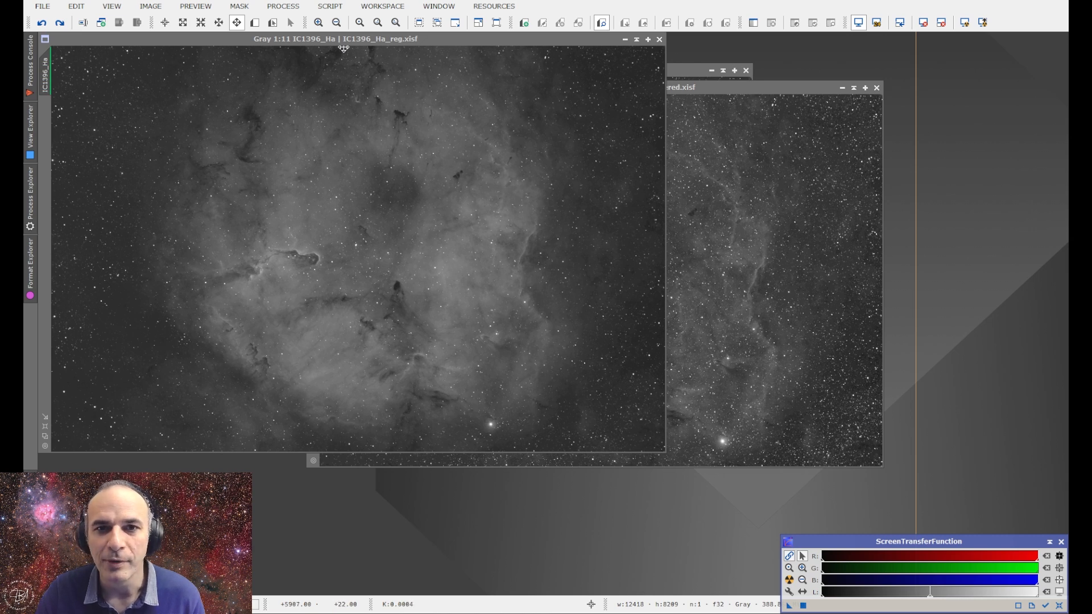
pyautogui.click(329, 7)
pyautogui.moveTo(368, 100)
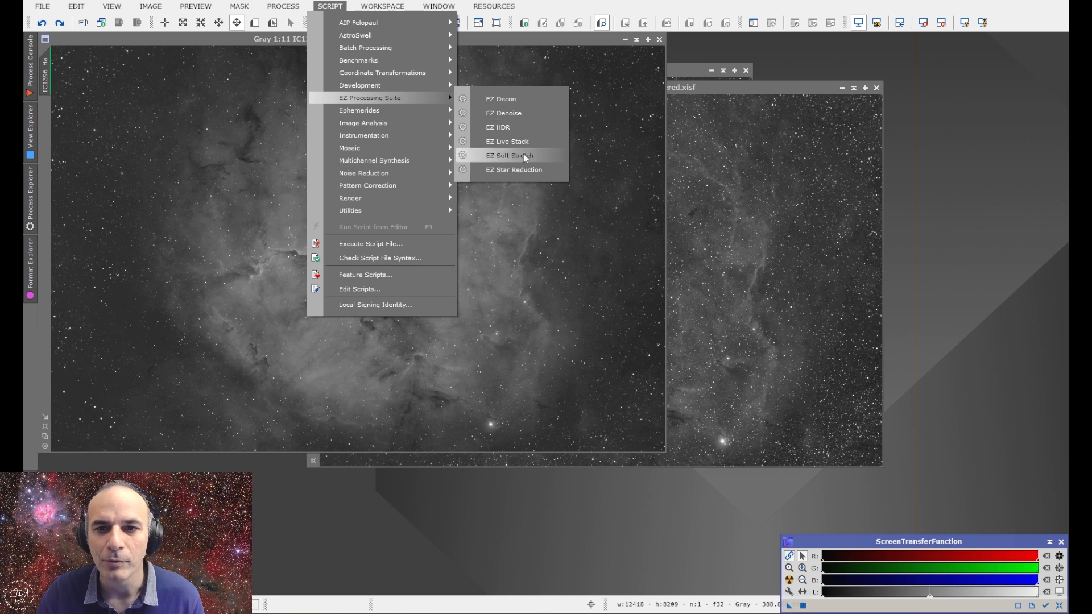
pyautogui.click(403, 4)
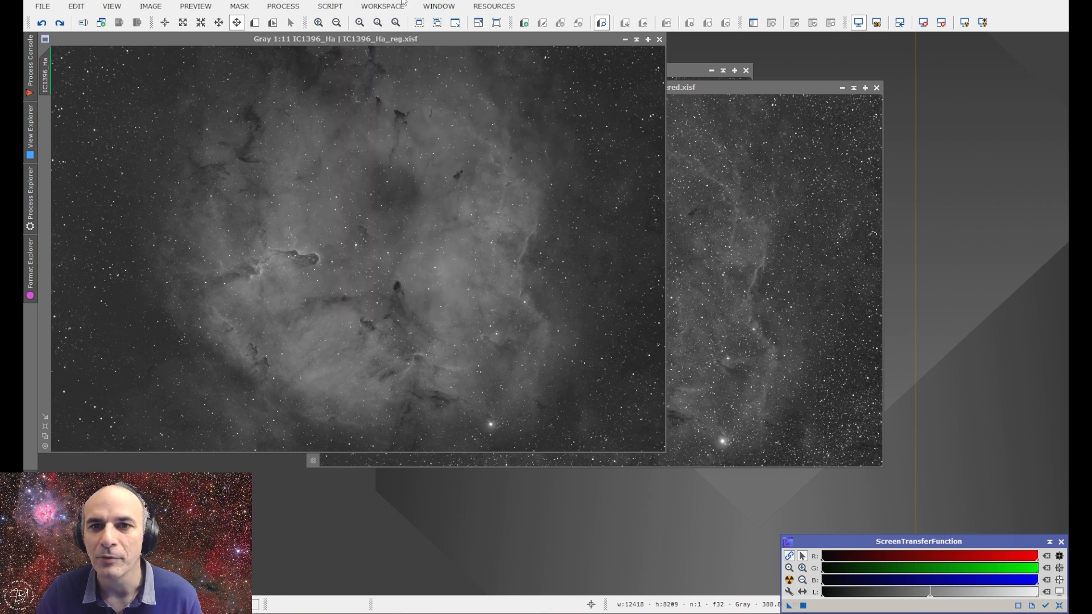
# Open HistogramTransformation for IC1396_Ha with a maximized real-time preview and turn off the image's screen stretch
pyautogui.click(298, 10)
pyautogui.moveTo(342, 23)
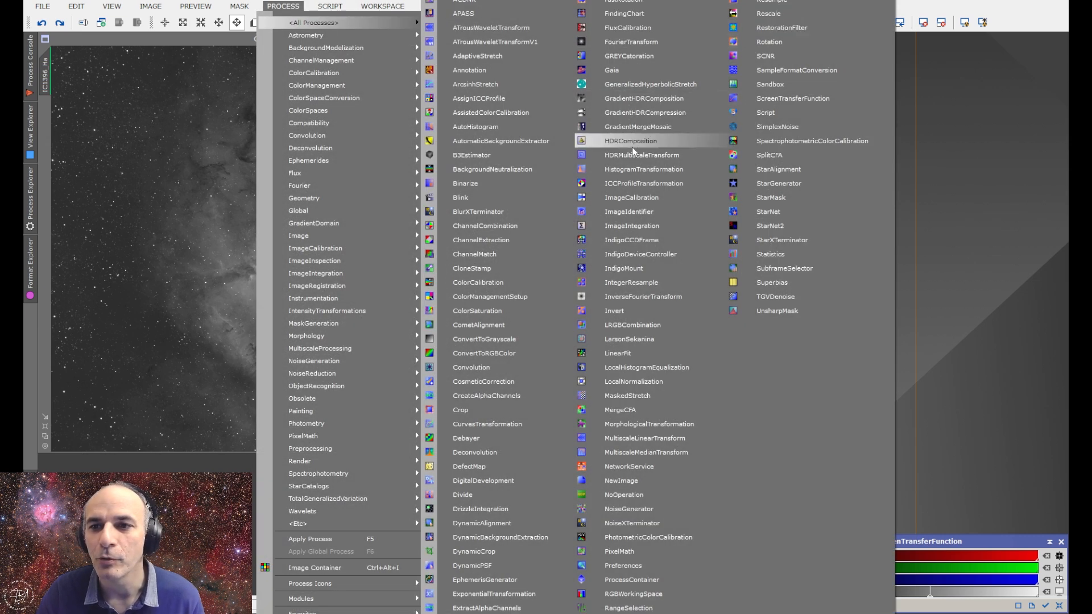
pyautogui.click(642, 169)
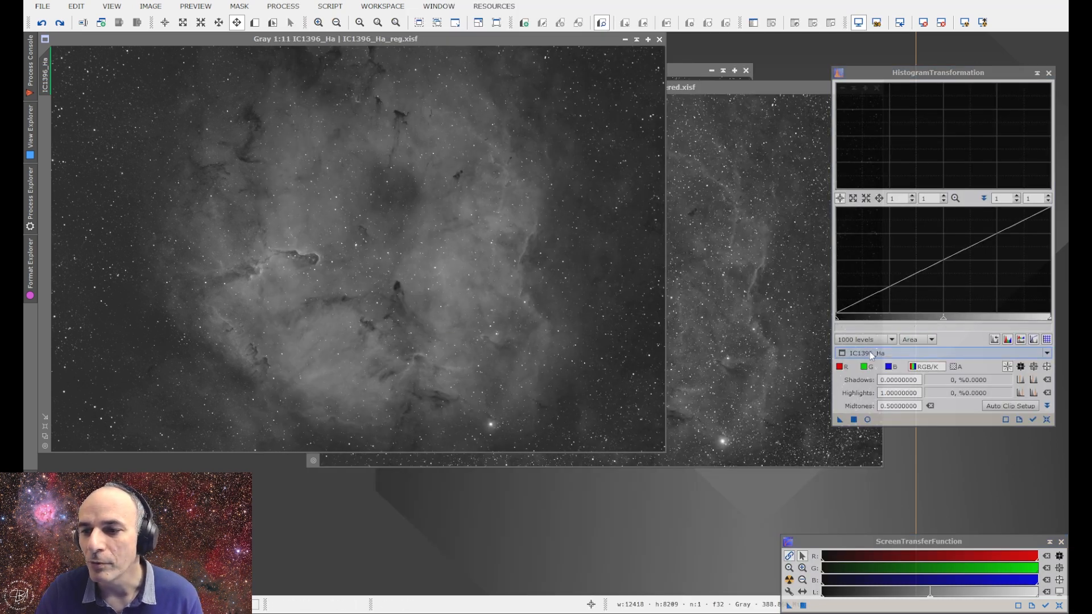
pyautogui.click(868, 419)
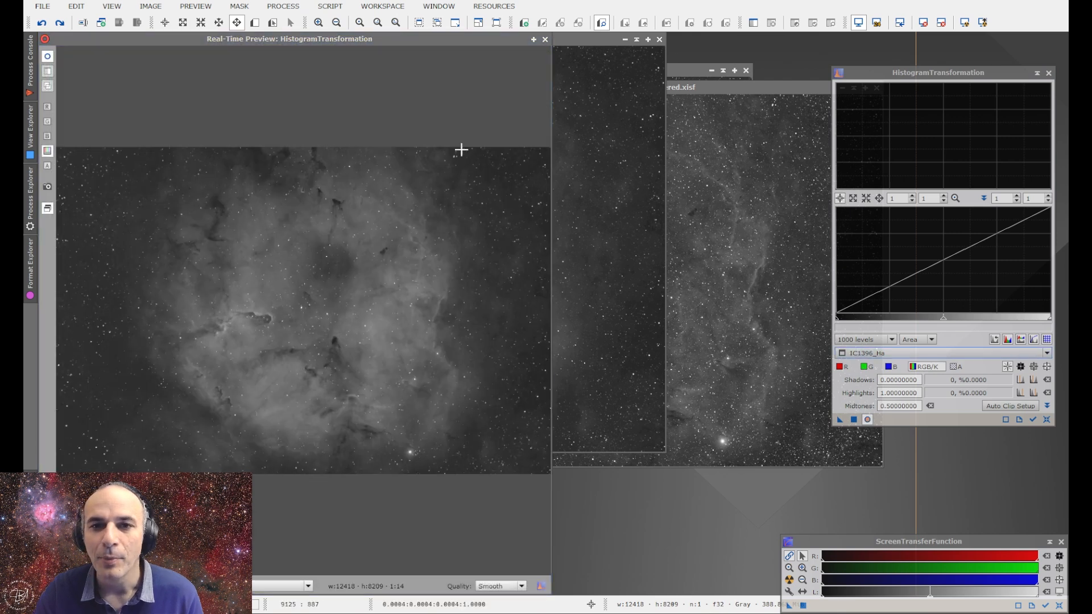
pyautogui.click(534, 40)
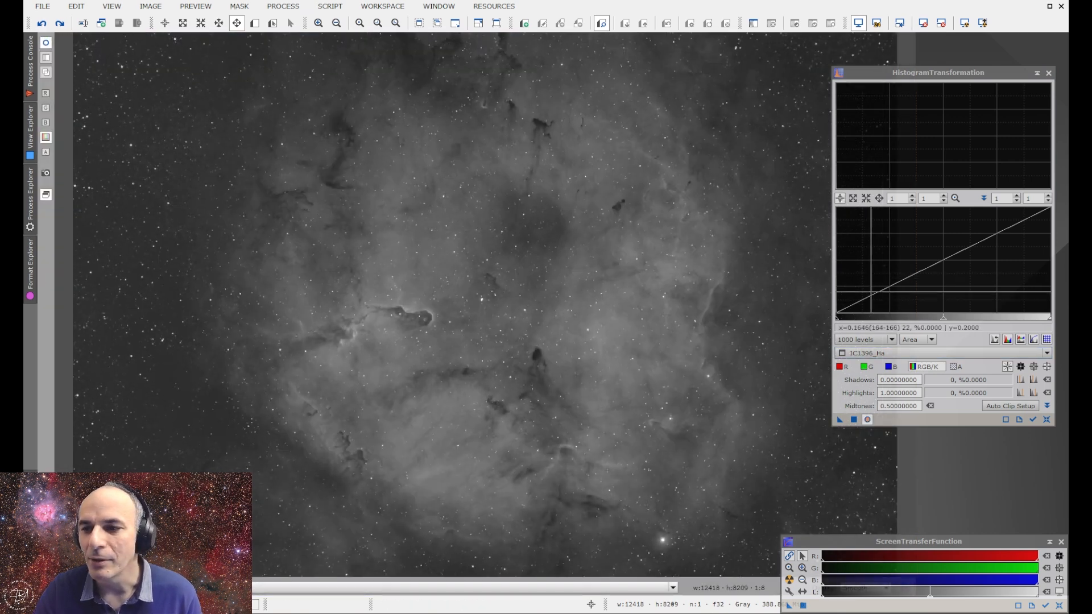
pyautogui.click(923, 23)
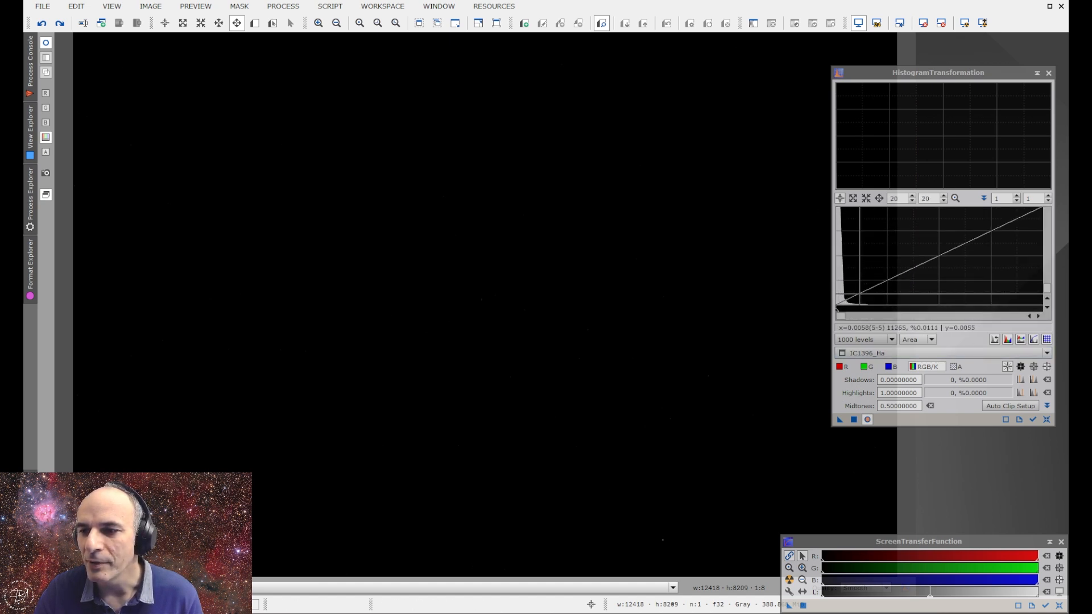
# Set the Ha histogram's midtones to 0.00108835, and close HistogramTransformation and its real-time preview
pyautogui.moveTo(943, 318); pyautogui.dragTo(839, 318)
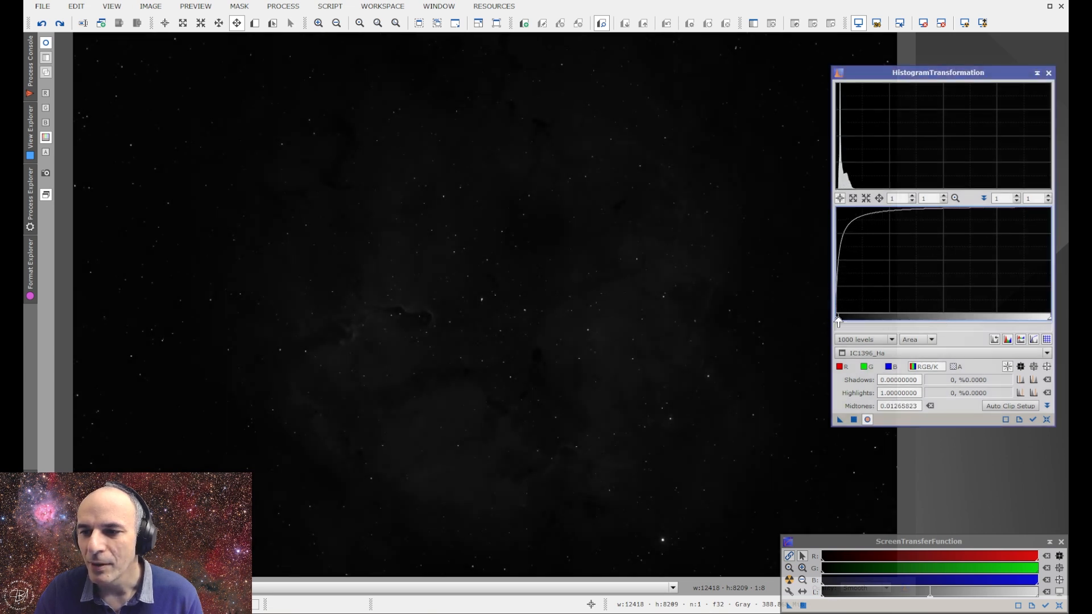
pyautogui.scroll(1, 838, 307)
pyautogui.scroll(10, 841, 307)
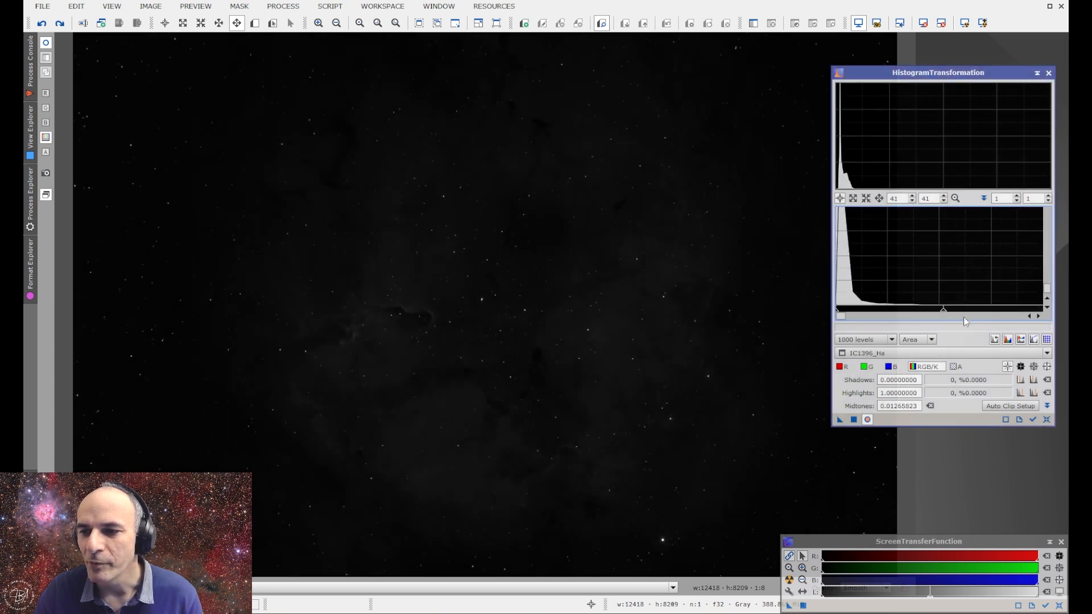
pyautogui.moveTo(943, 314); pyautogui.dragTo(844, 319)
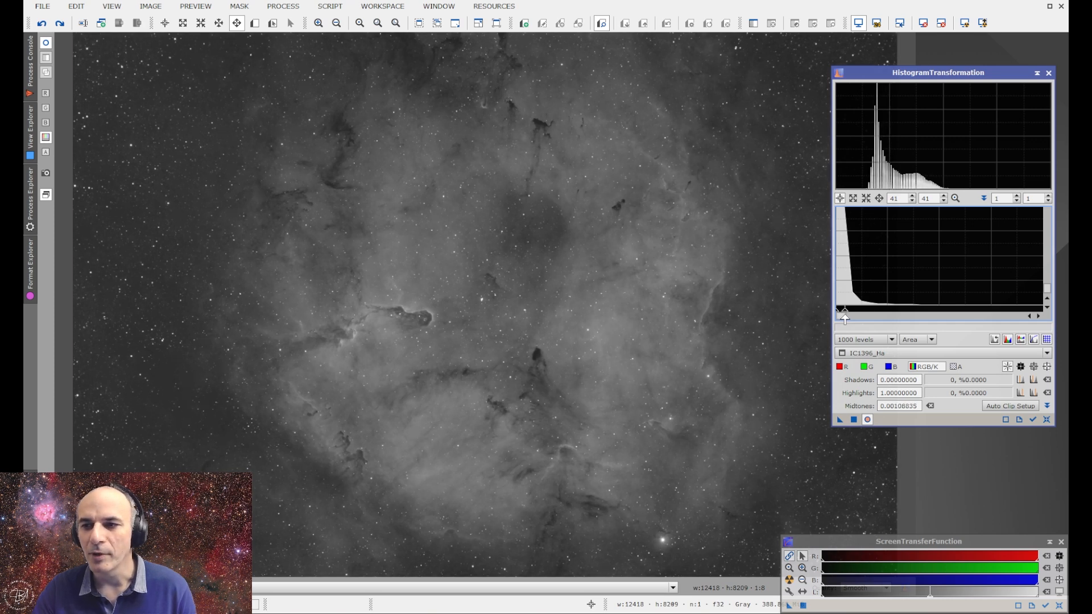
pyautogui.click(1049, 73)
pyautogui.click(1057, 12)
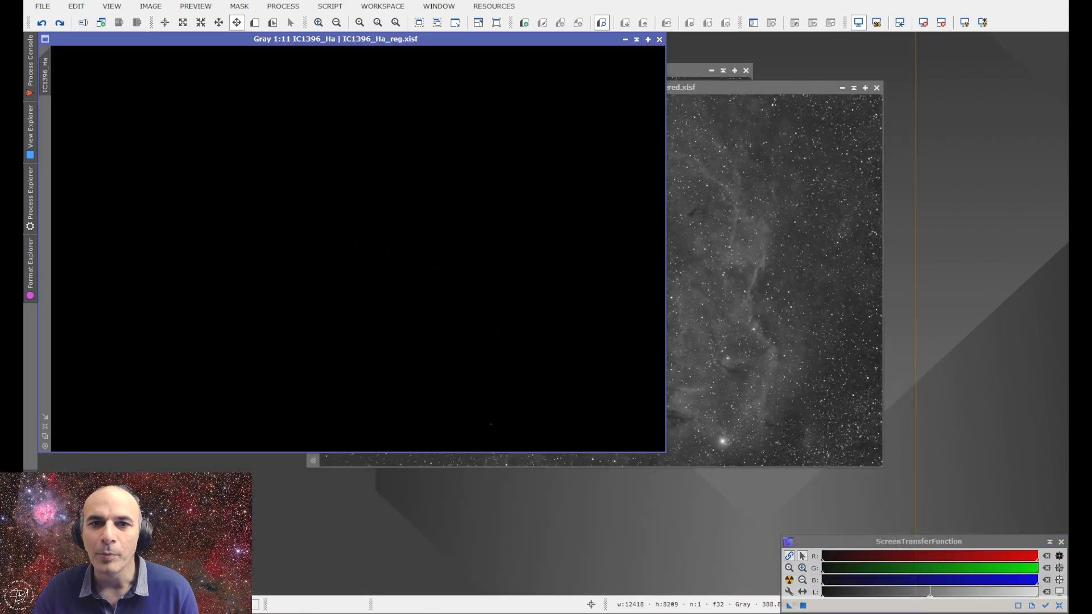
pyautogui.click(276, 13)
pyautogui.moveTo(284, 21)
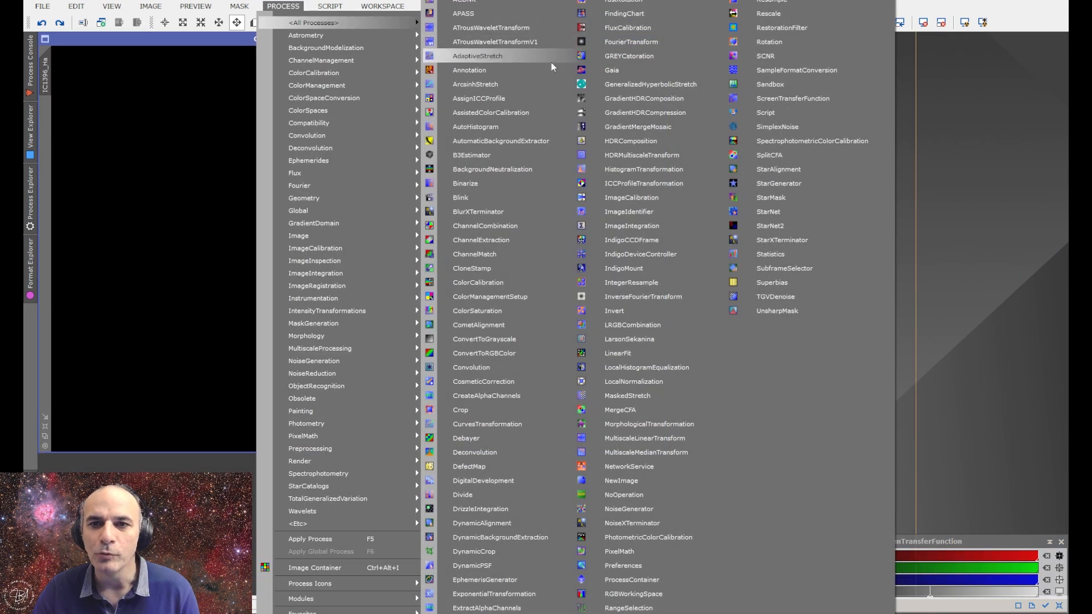
pyautogui.click(492, 126)
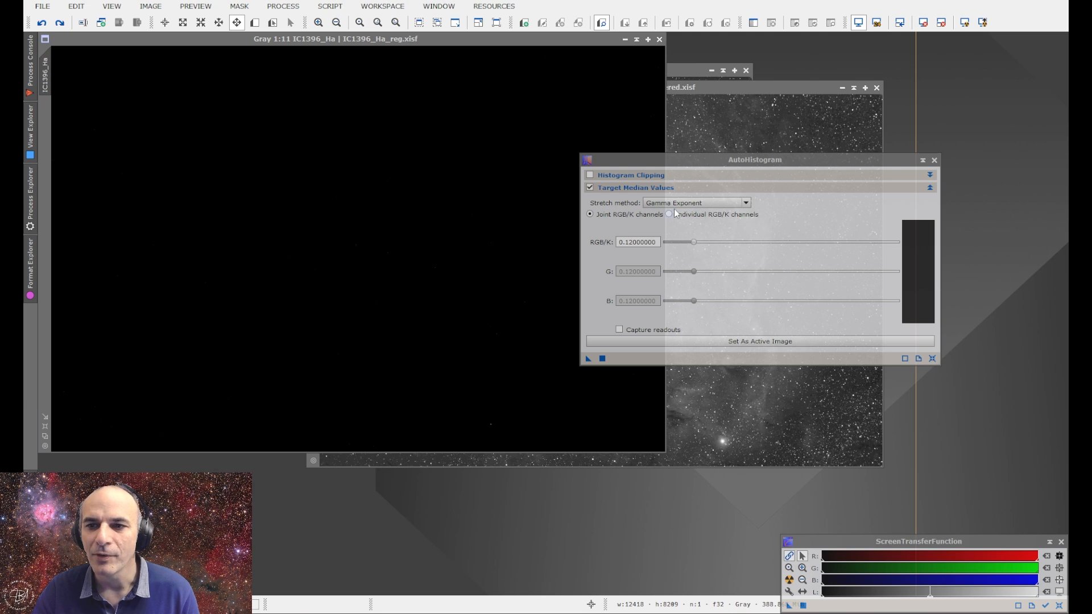
pyautogui.click(671, 203)
pyautogui.click(672, 221)
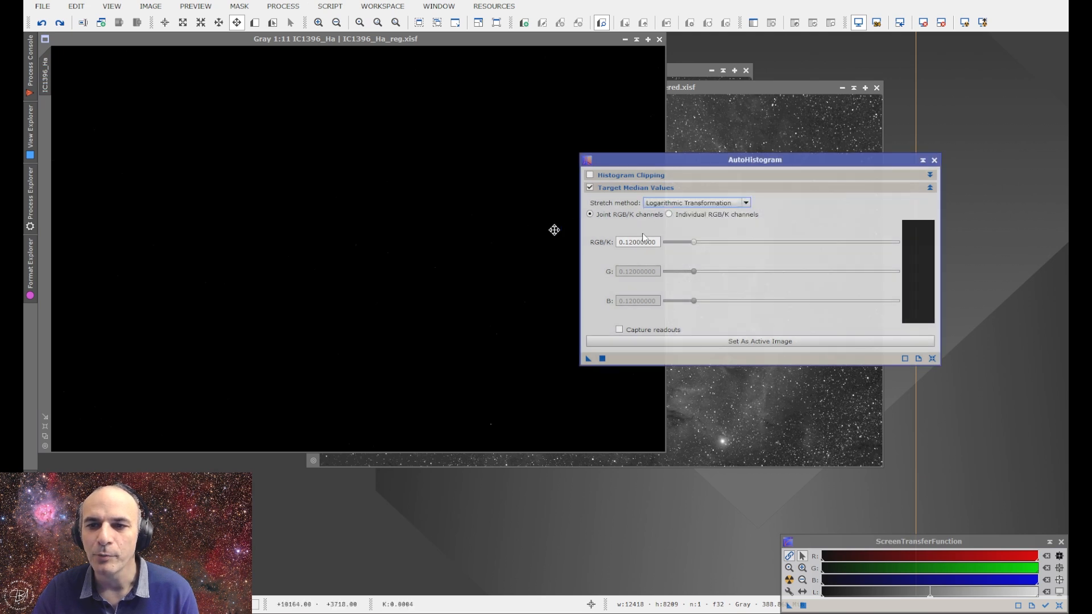
pyautogui.click(934, 161)
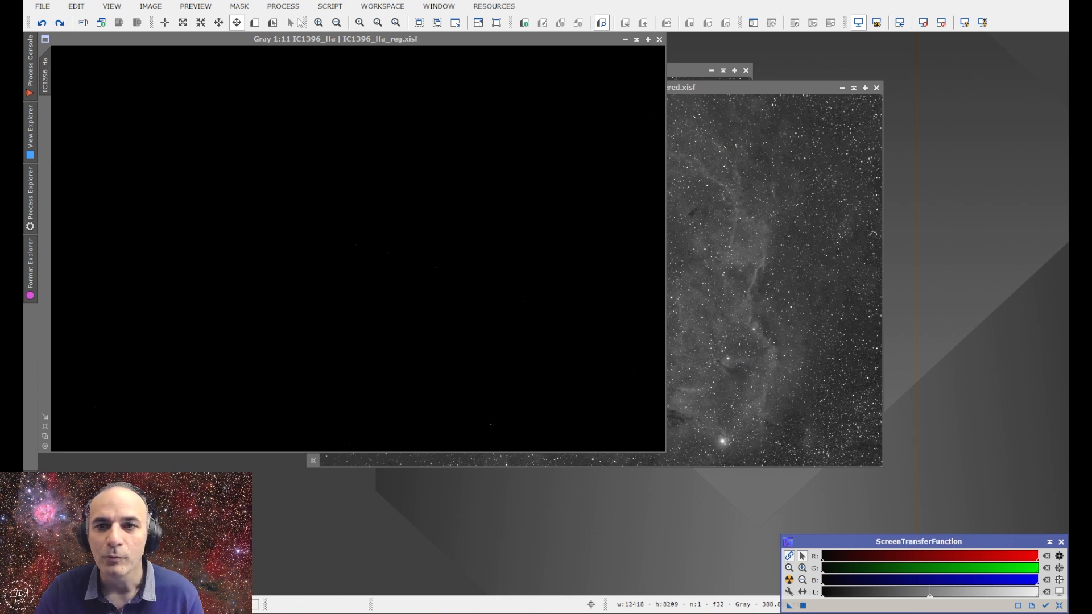
# Reopen HistogramTransformation for the IC1396_Ha image and start its real-time preview
pyautogui.click(284, 6)
pyautogui.moveTo(319, 38)
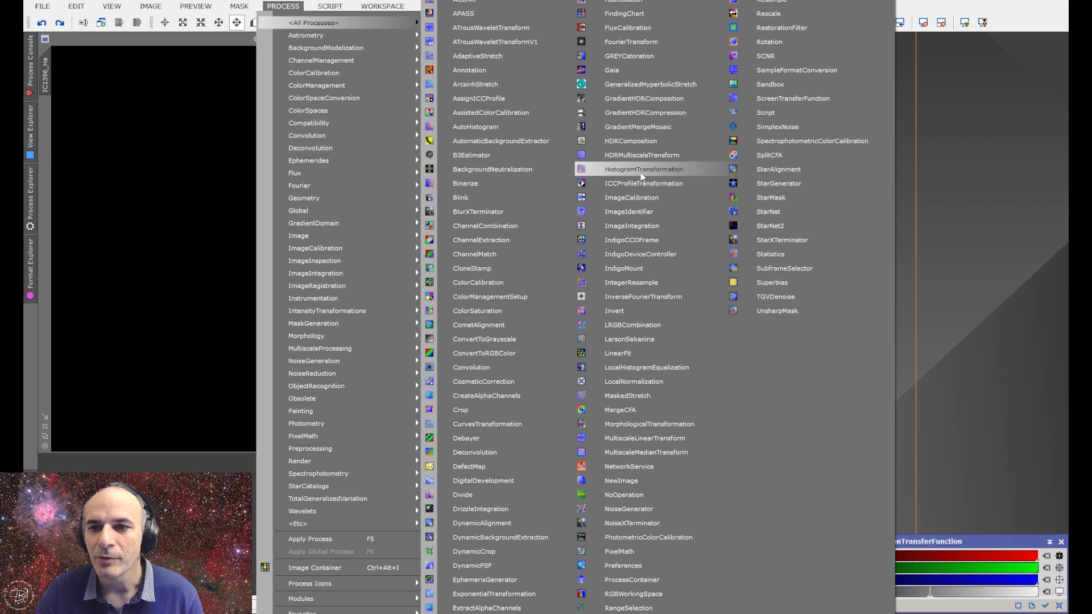
pyautogui.click(644, 178)
pyautogui.click(868, 420)
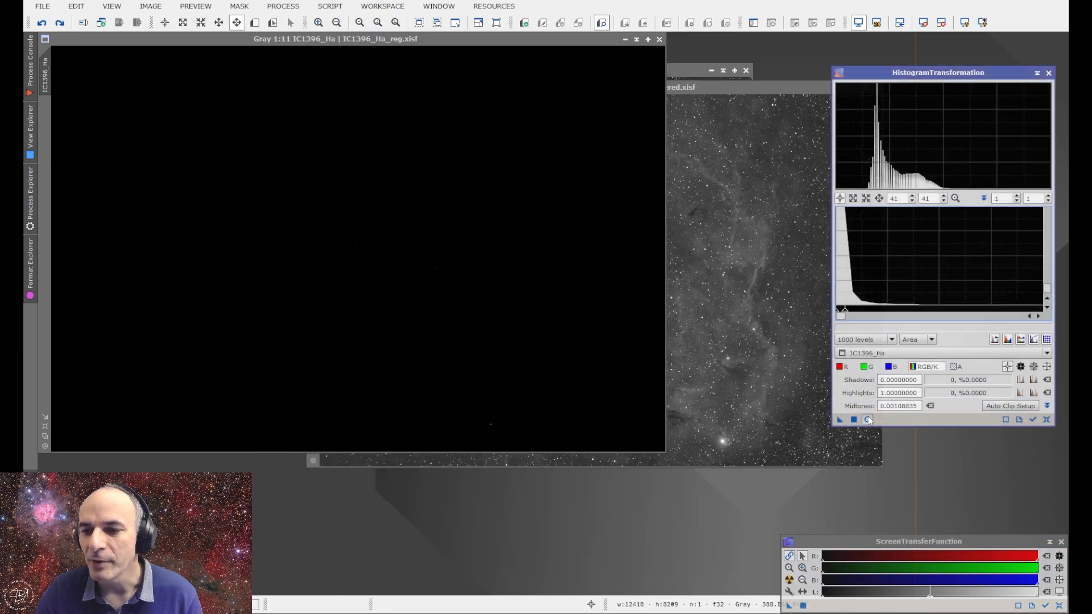
# Raise the Ha histogram's shadows to 0.00011665, lower its midtones slightly, and apply the stretch to the image
pyautogui.scroll(20, 842, 312)
pyautogui.scroll(2, 839, 315)
pyautogui.moveTo(837, 314); pyautogui.dragTo(837, 313)
pyautogui.scroll(20, 840, 293)
pyautogui.scroll(20, 838, 310)
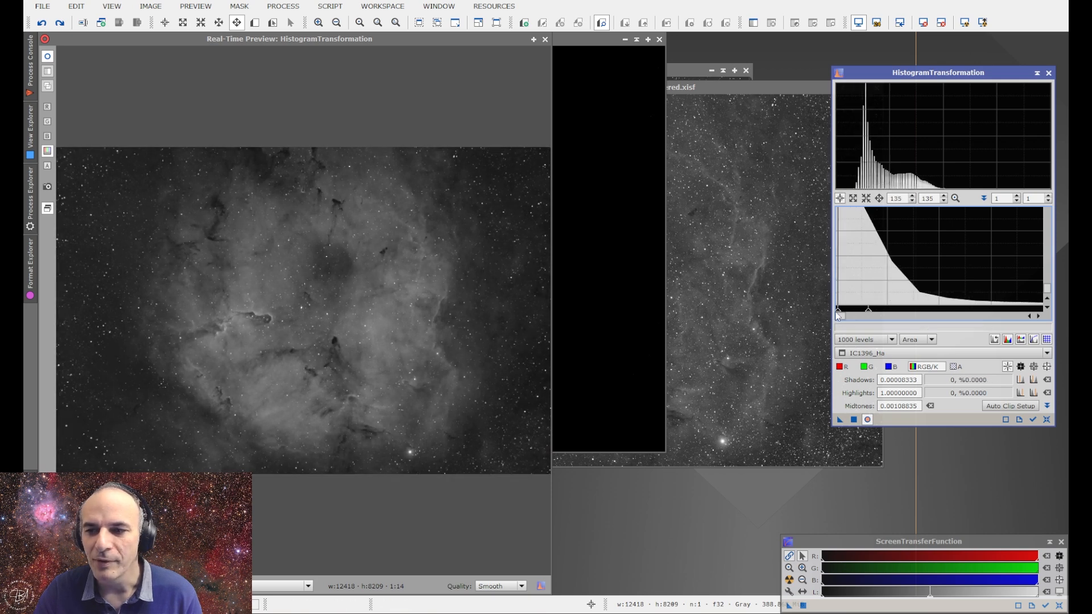
pyautogui.moveTo(839, 313); pyautogui.dragTo(840, 312)
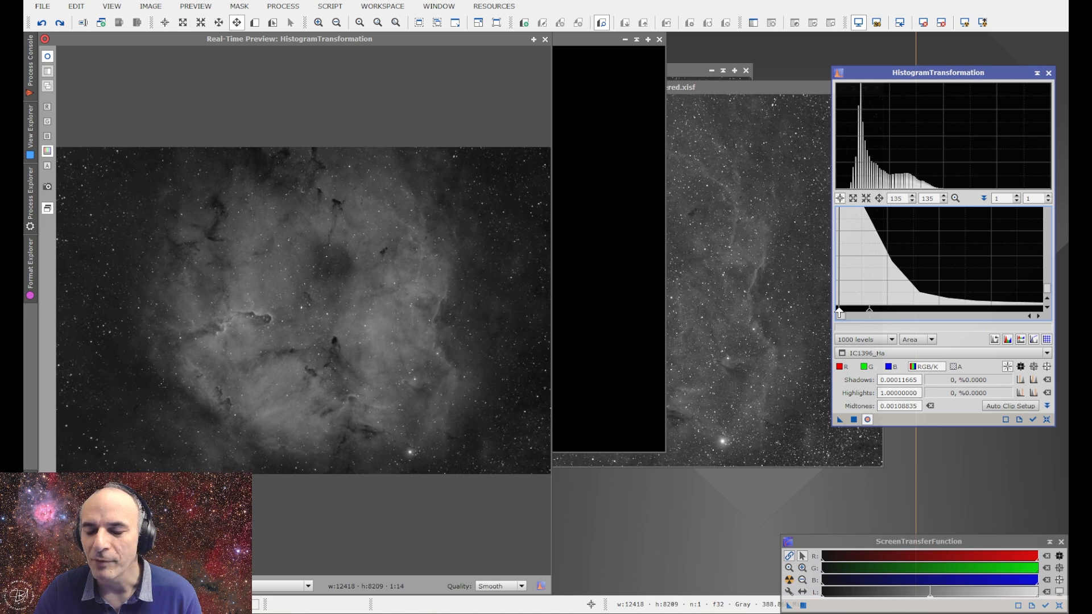
pyautogui.moveTo(867, 313); pyautogui.dragTo(860, 311)
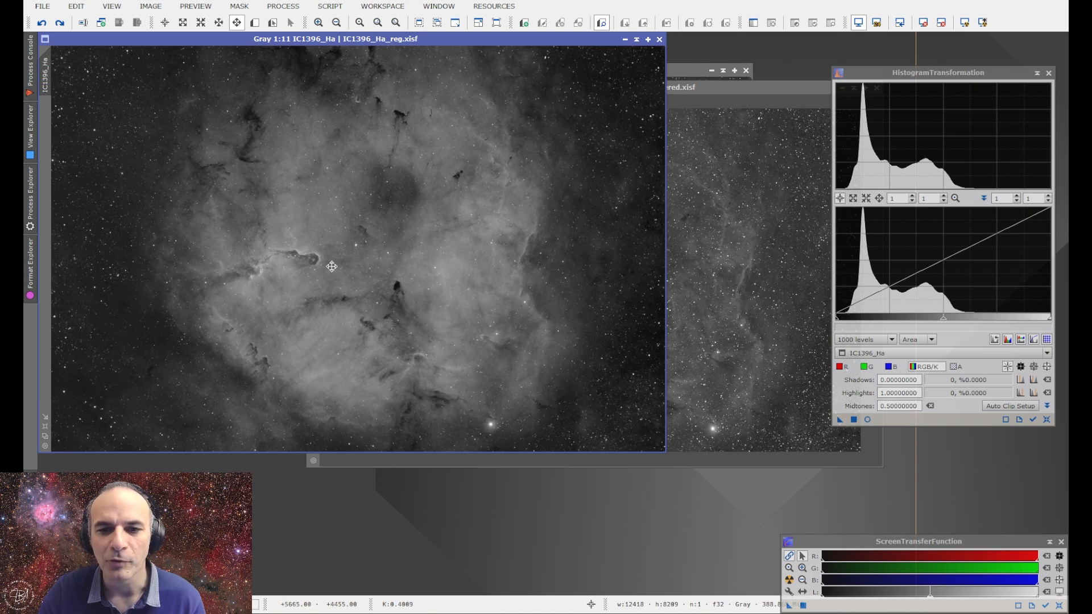
# Inspect the stretched Ha image's dark globule at 2:1 and the bright star near the nebula's edge at 1:1
pyautogui.scroll(10, 405, 308)
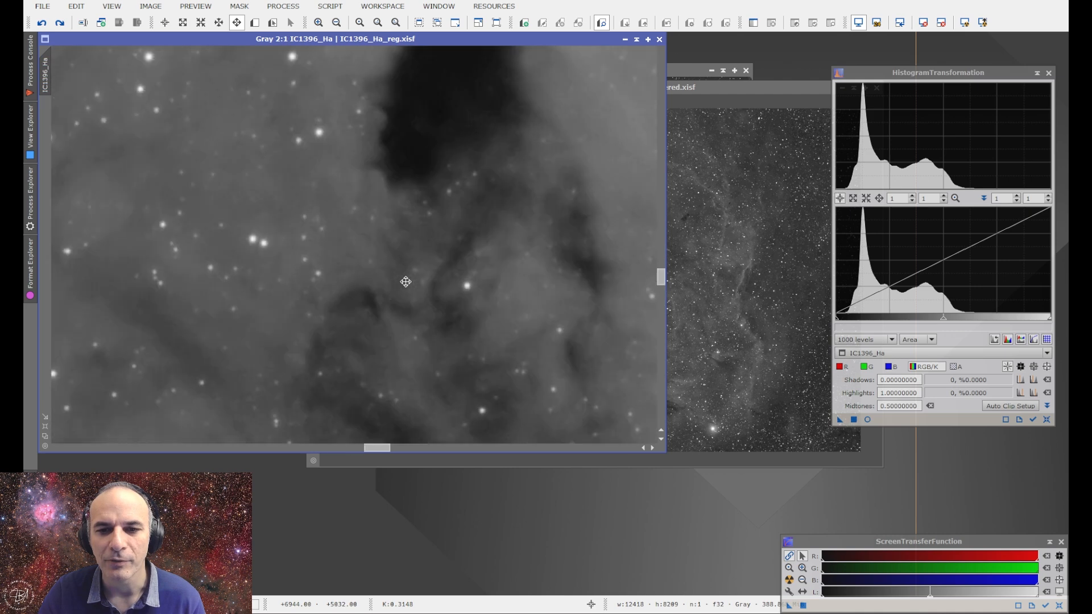
pyautogui.scroll(1, 386, 252)
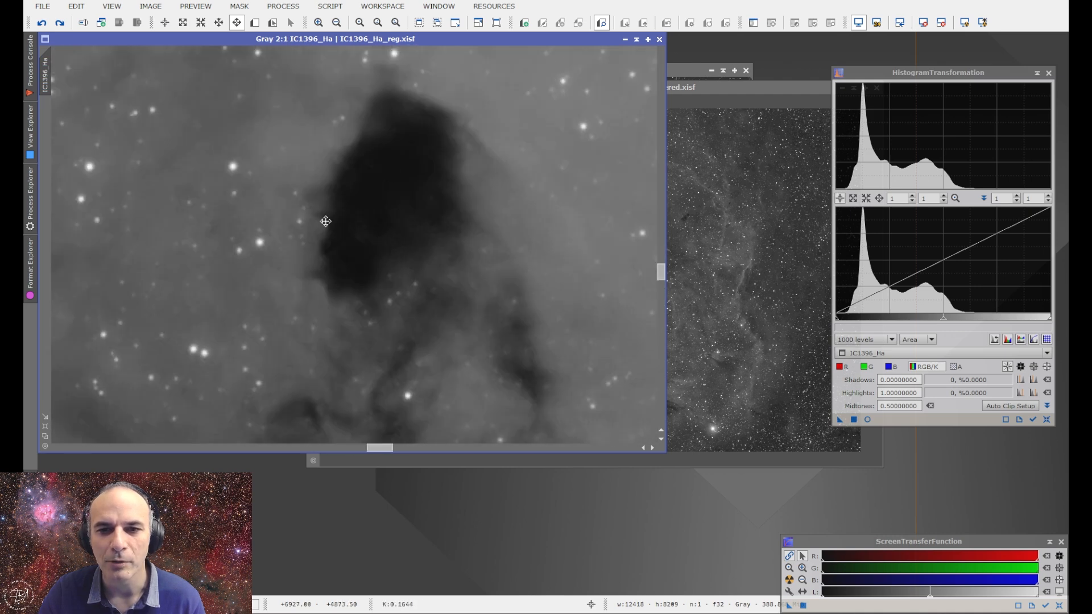
pyautogui.scroll(-11, 388, 272)
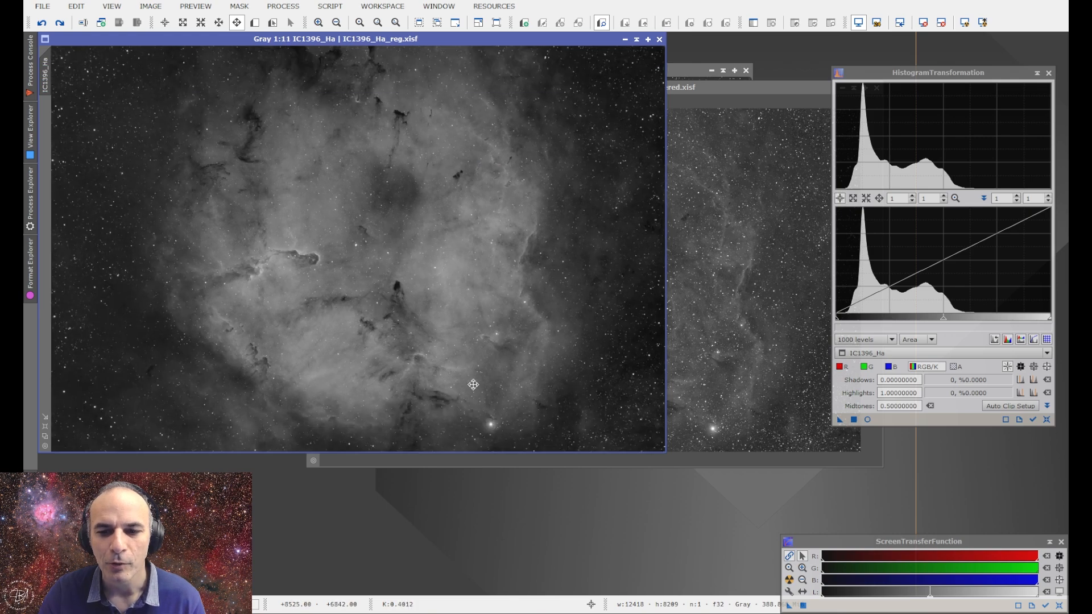
pyautogui.scroll(10, 468, 377)
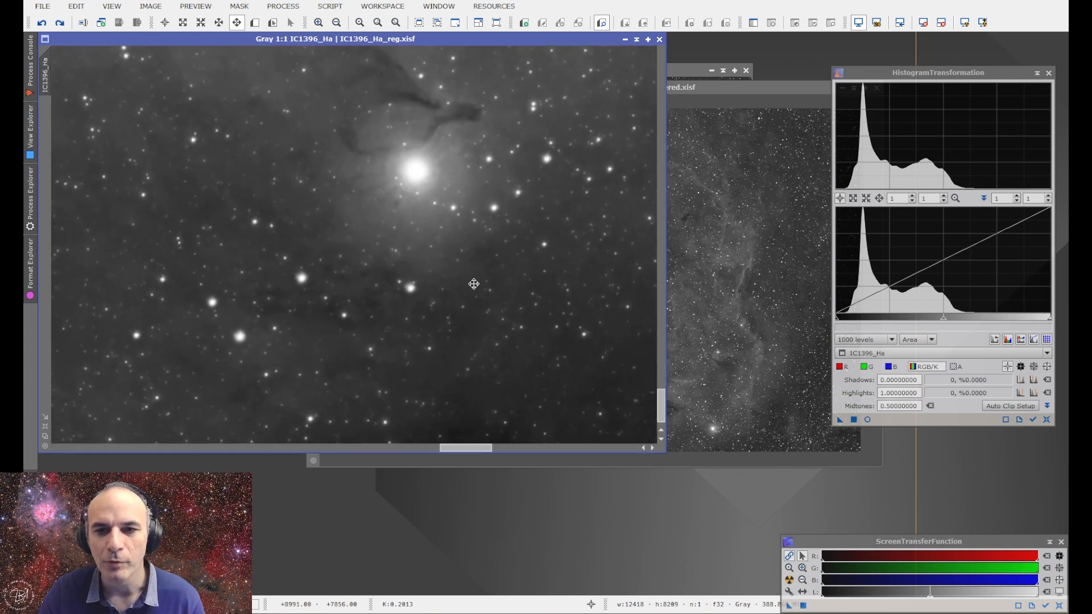
pyautogui.scroll(-10, 383, 278)
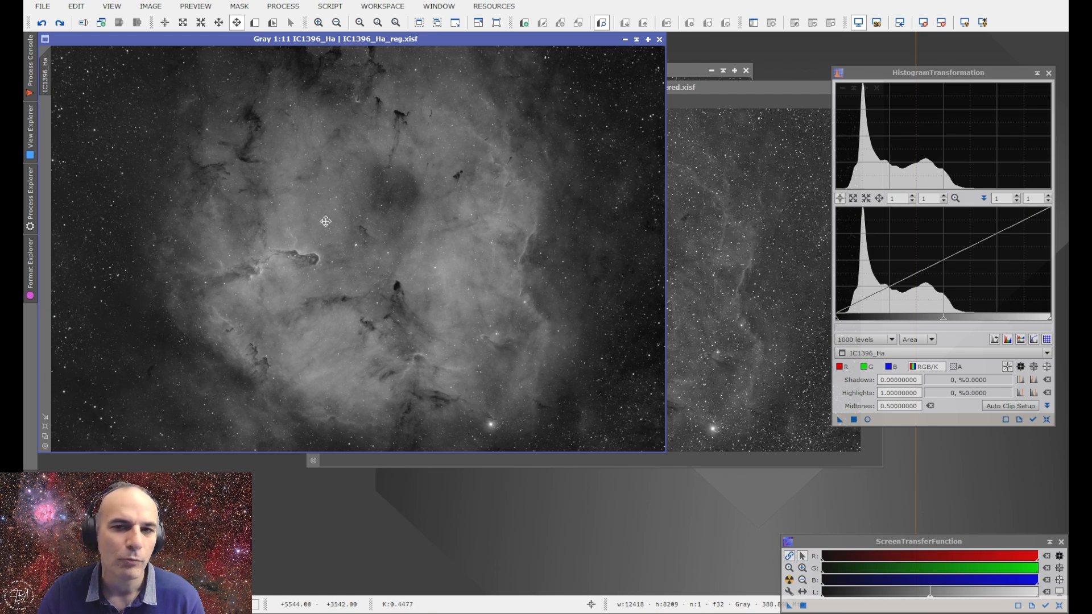
# Show the IC1396_SII_registered image in HistogramTransformation and restore its histogram stretch
pyautogui.click(703, 215)
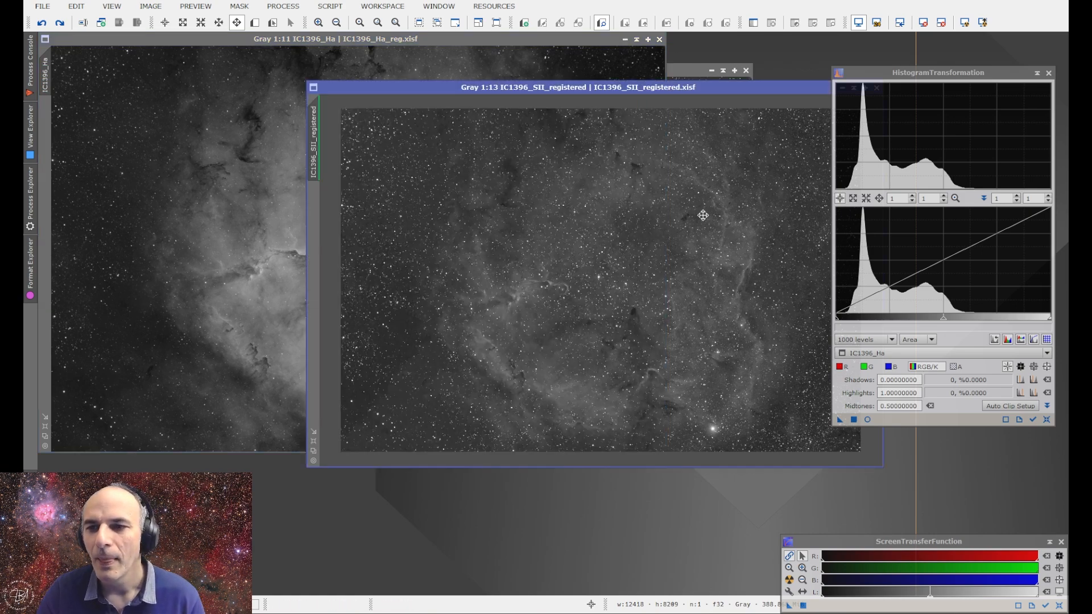
pyautogui.moveTo(440, 84); pyautogui.dragTo(303, 84)
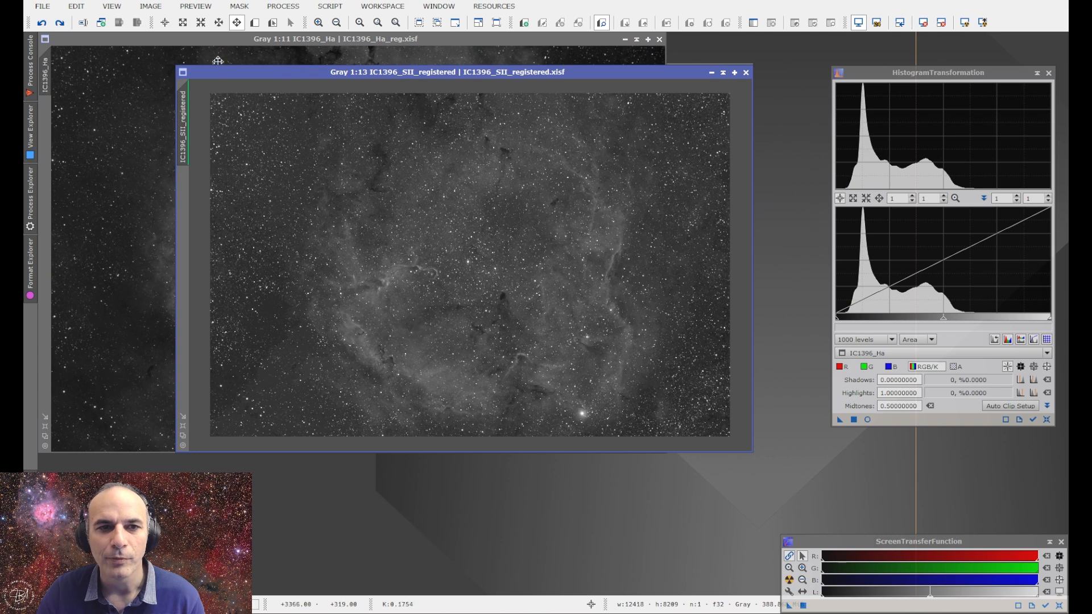
pyautogui.click(876, 354)
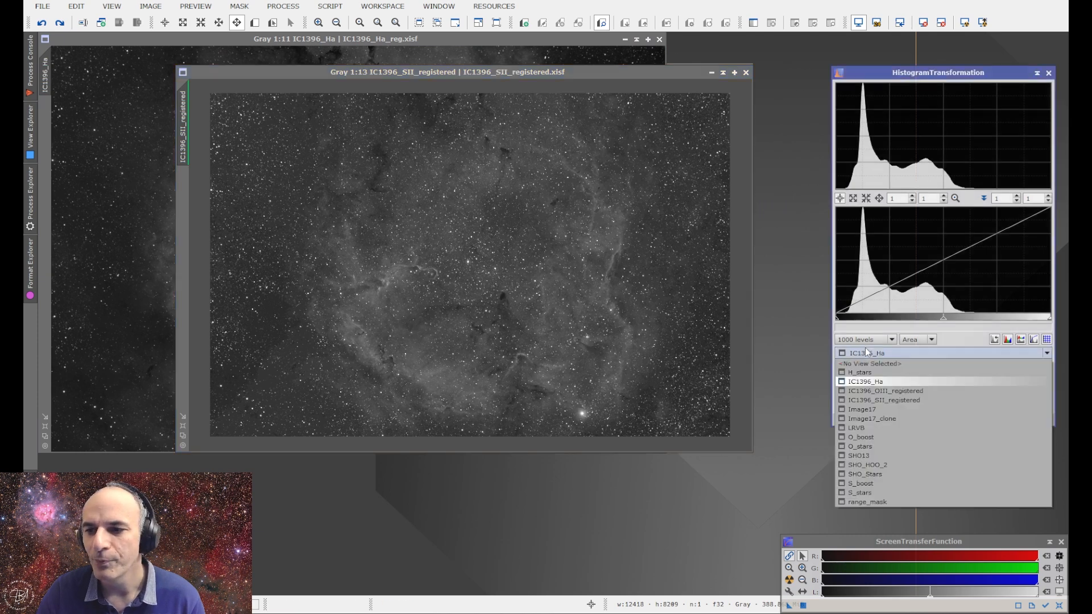
pyautogui.click(869, 401)
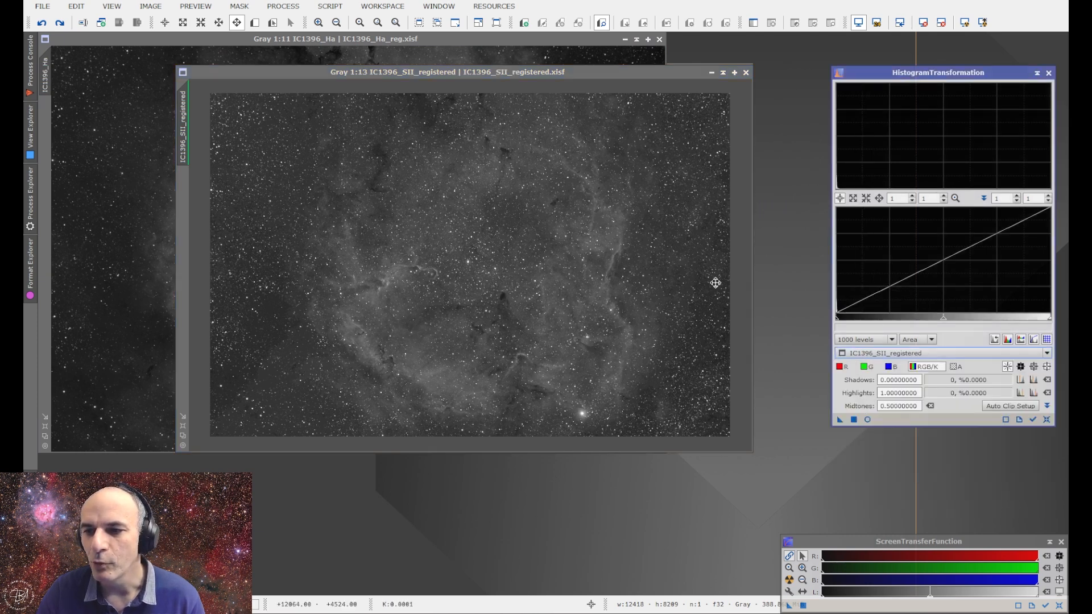
pyautogui.click(59, 24)
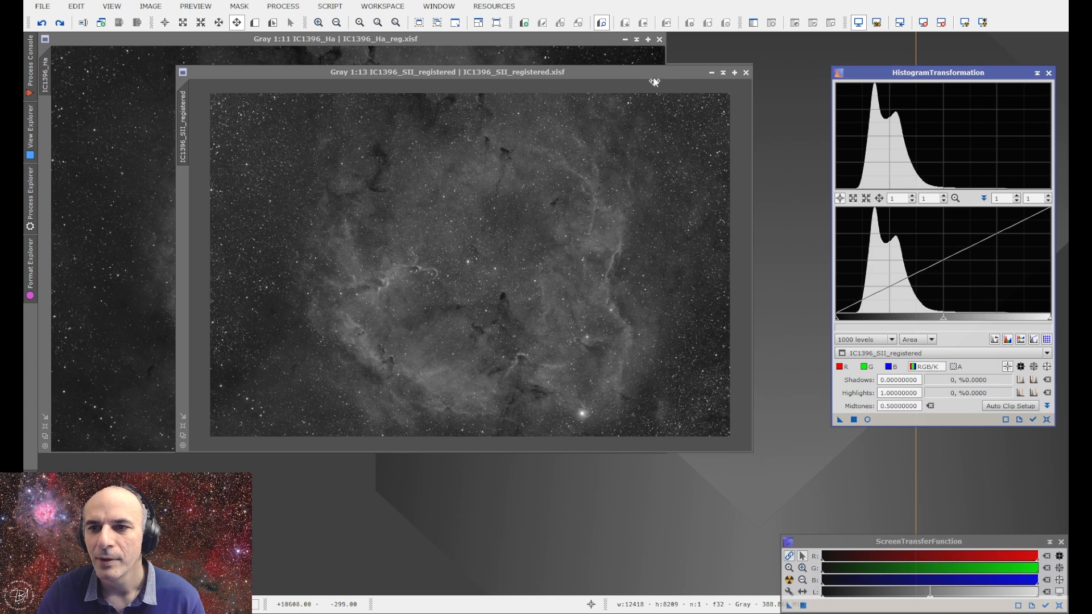
# Bring the OIII image forward, restore its histogram stretch and select IC1396_OIII_registered in HistogramTransformation
pyautogui.moveTo(652, 72); pyautogui.dragTo(588, 94)
pyautogui.click(714, 149)
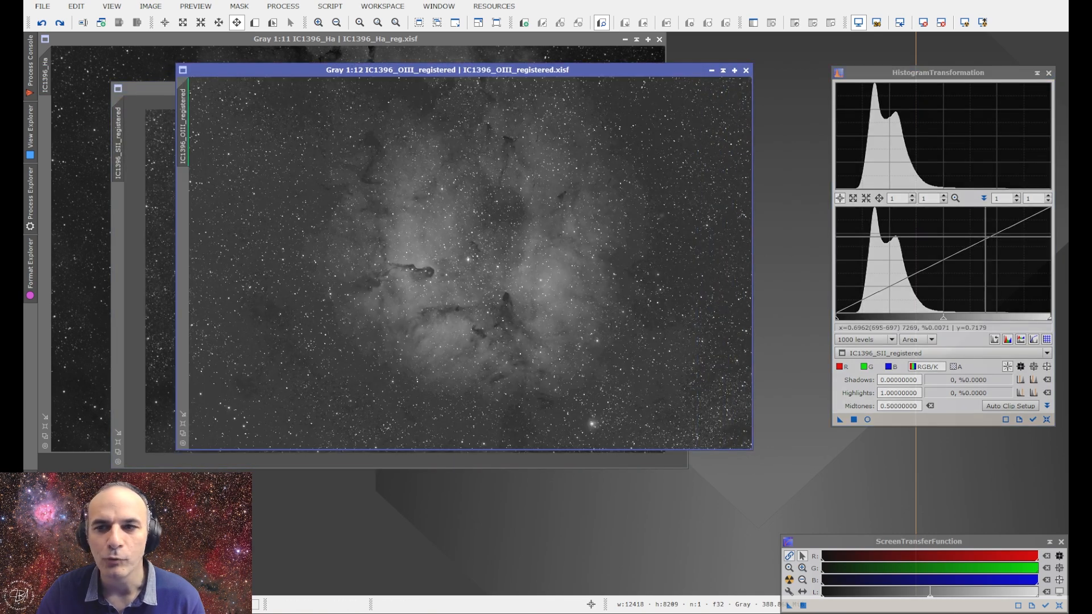
pyautogui.click(899, 353)
pyautogui.click(899, 366)
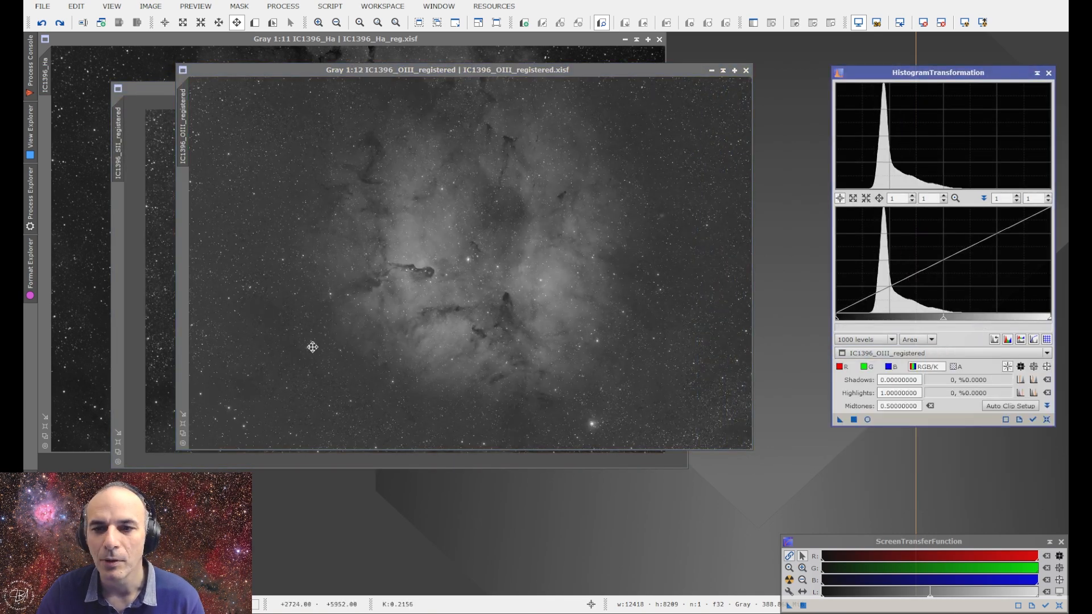
# Compare the histograms of the stretched Ha, SII and OIII images, and close HistogramTransformation
pyautogui.click(871, 354)
pyautogui.click(871, 382)
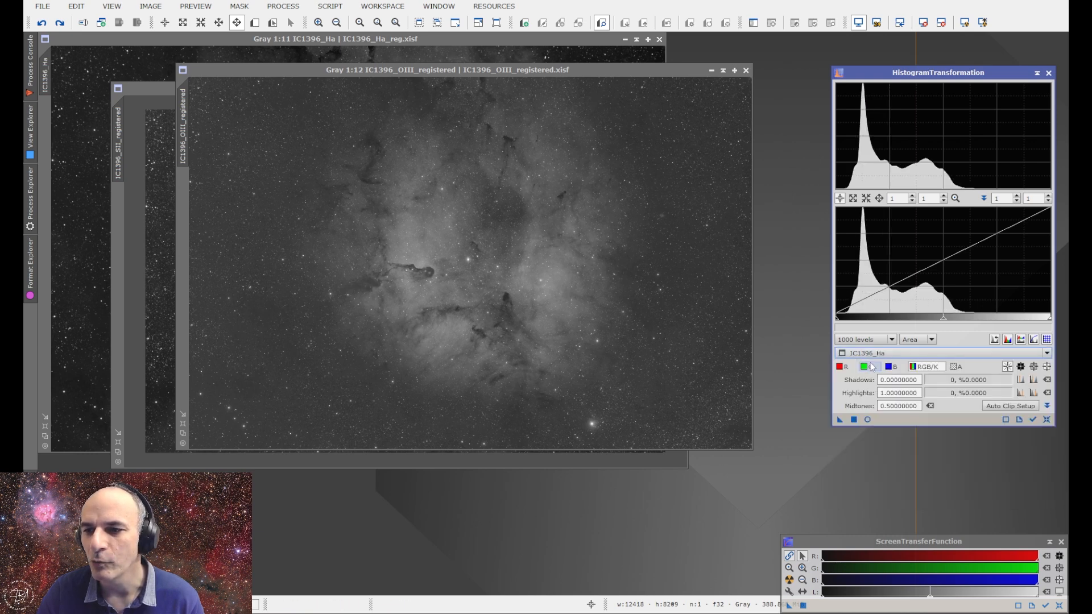
pyautogui.click(871, 357)
pyautogui.click(874, 399)
pyautogui.click(871, 356)
pyautogui.click(872, 392)
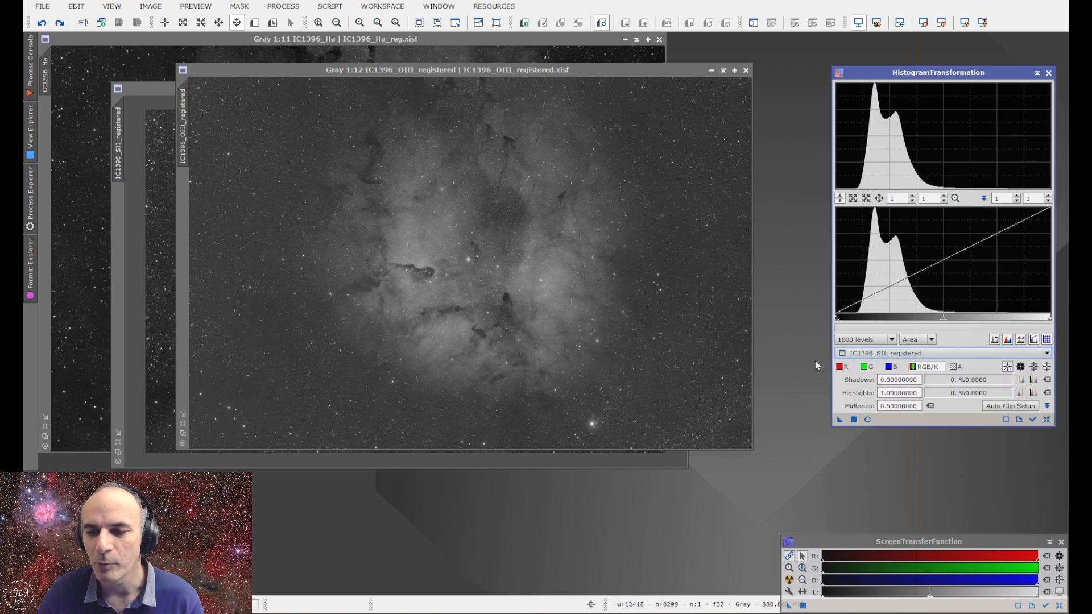
pyautogui.click(872, 353)
pyautogui.click(874, 394)
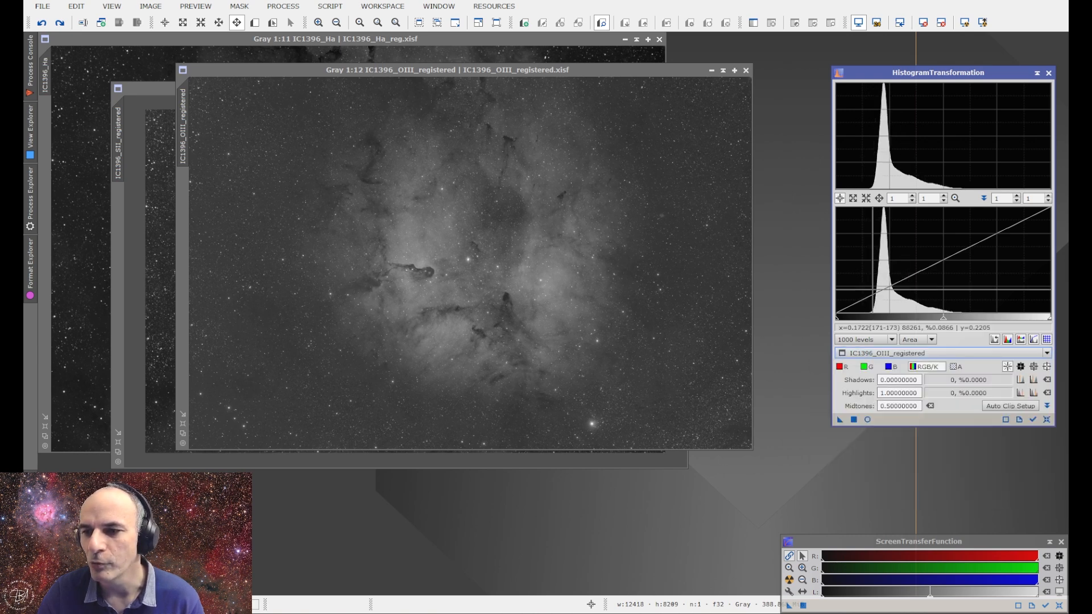
pyautogui.click(888, 354)
pyautogui.click(881, 384)
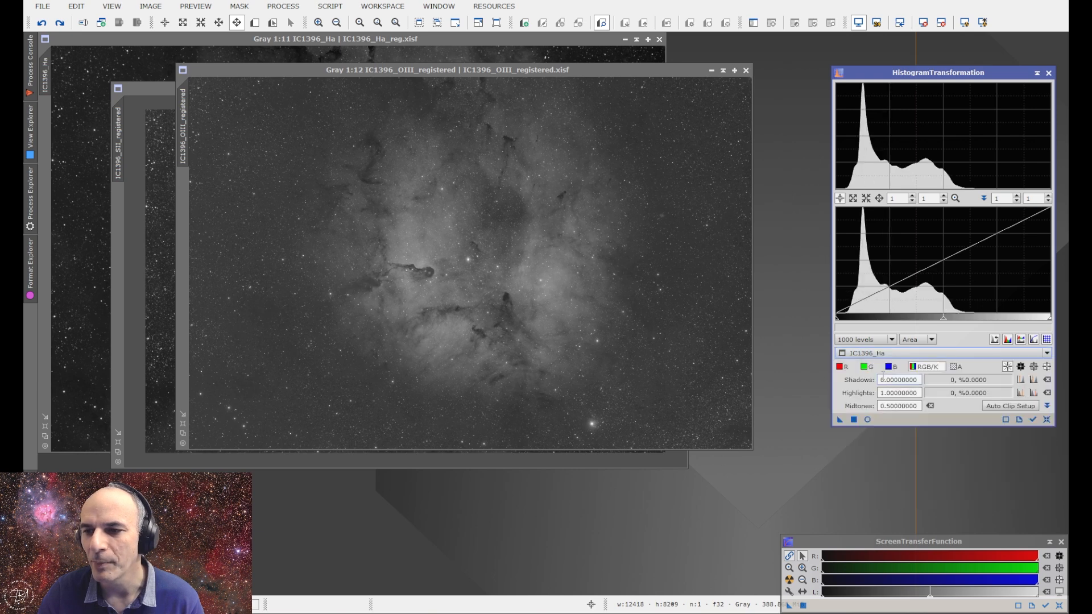
pyautogui.click(1048, 73)
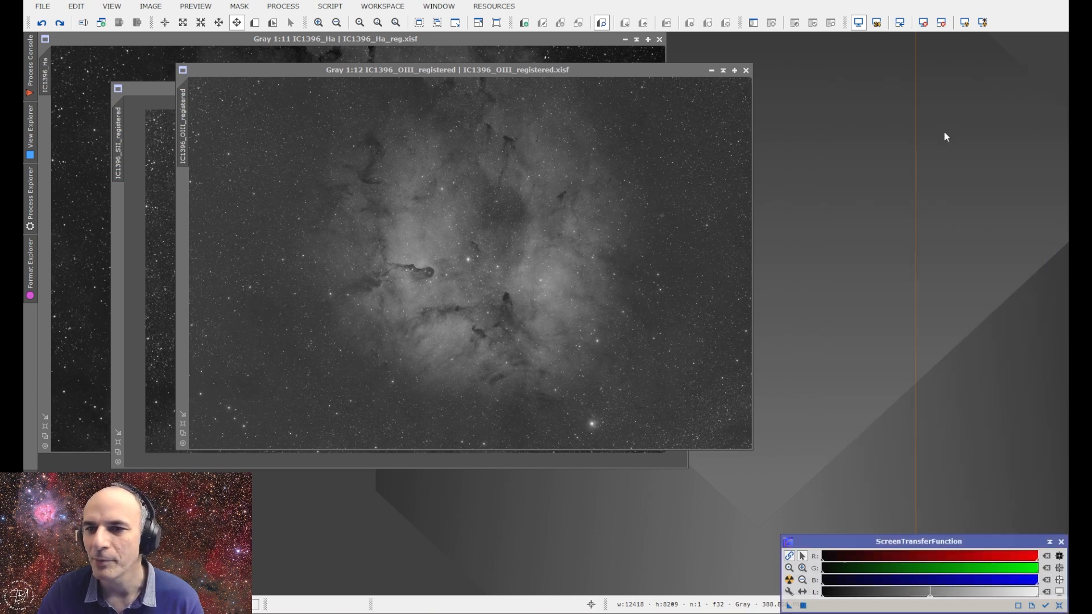
# Move the OIII image aside, bring the Ha image to the front and change its identifier to H
pyautogui.moveTo(337, 69); pyautogui.dragTo(466, 88)
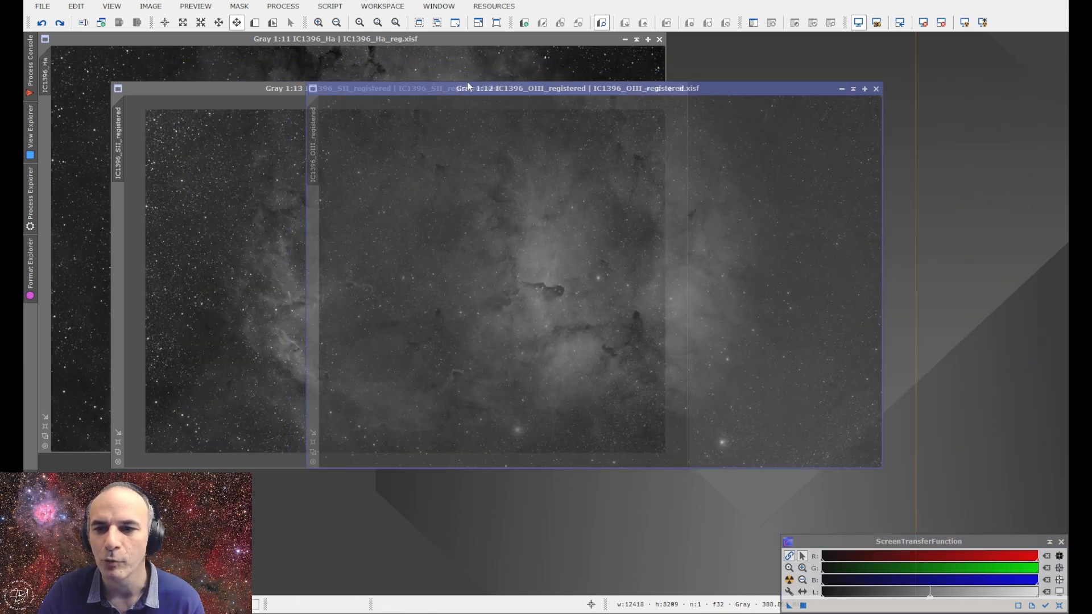
pyautogui.click(215, 70)
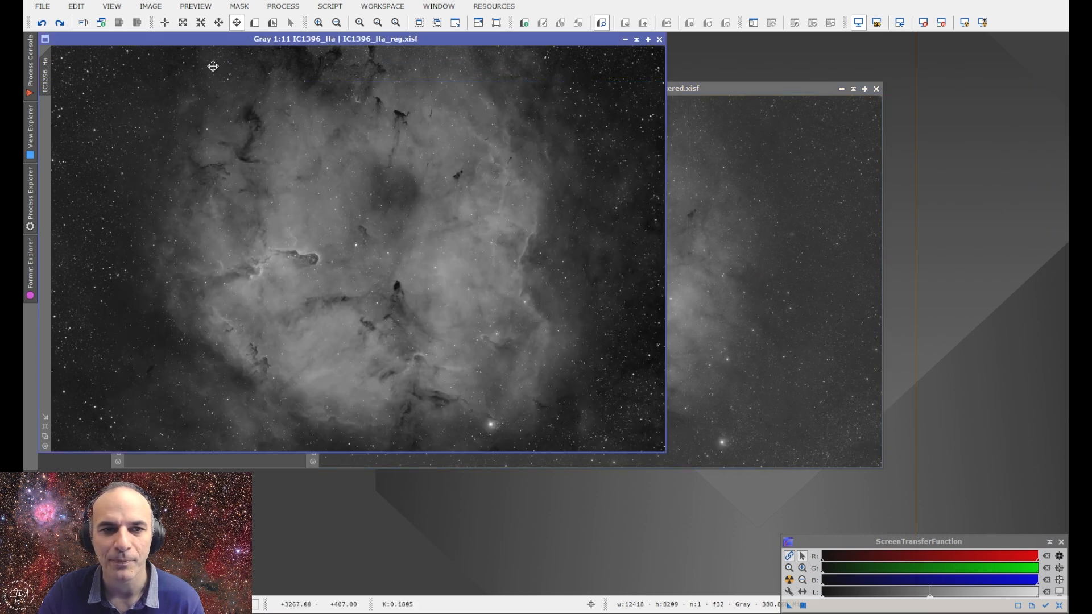
pyautogui.rightClick(48, 78)
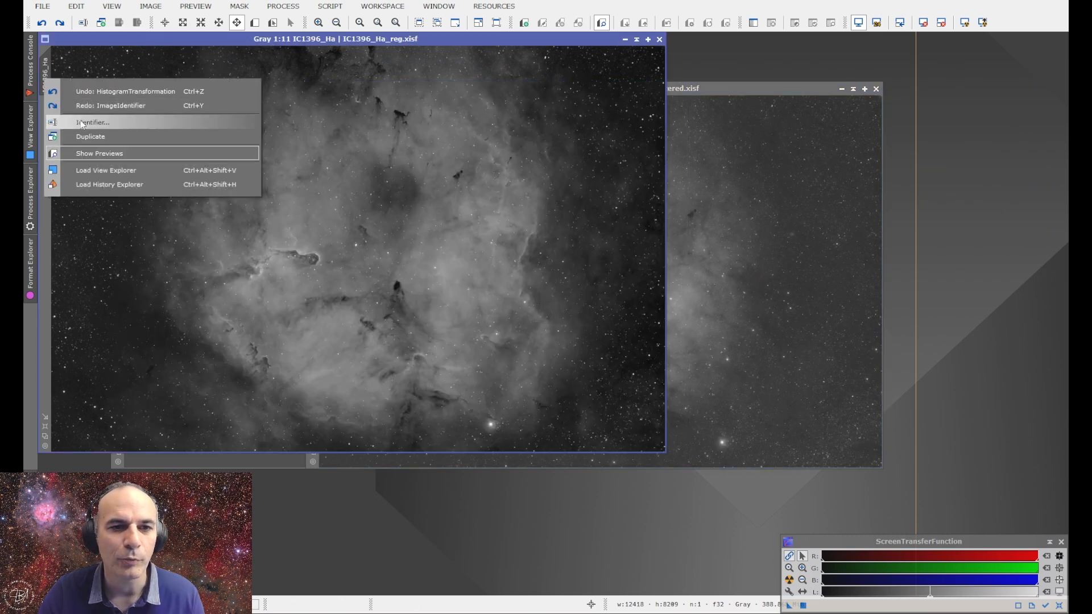
pyautogui.click(80, 123)
pyautogui.write('H')
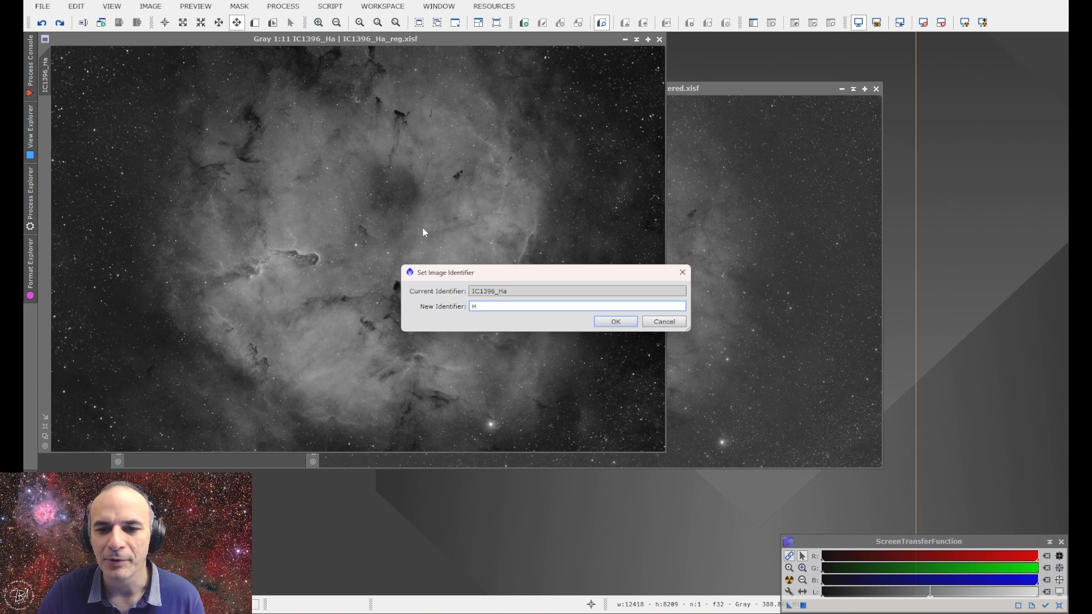
pyautogui.click(597, 322)
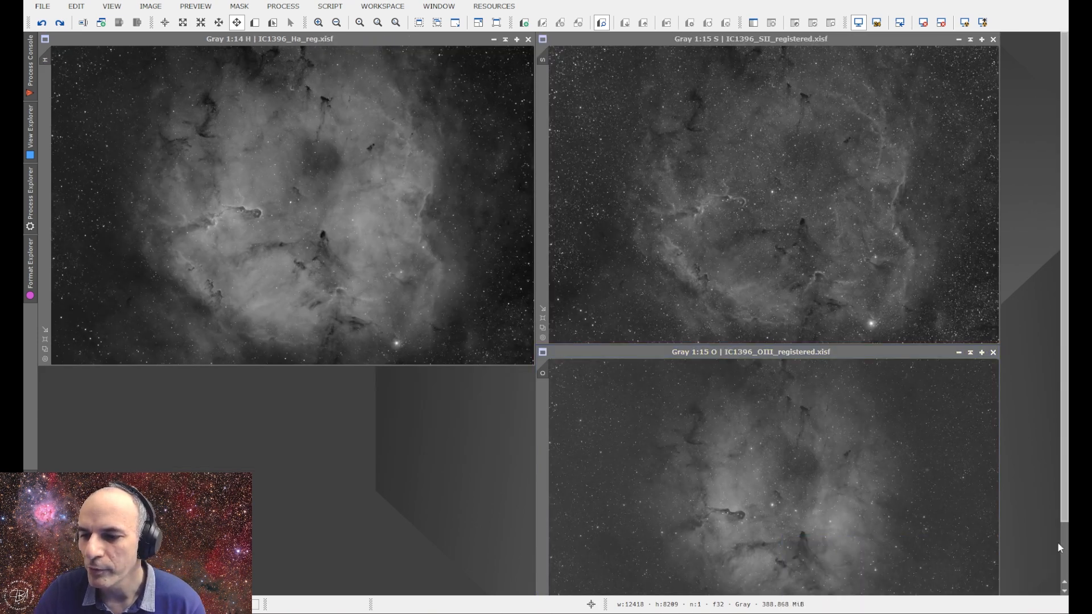
# Remove the stars from the H, S and O images with StarXTerminator, generating star images with Unscreen Stars enabled
pyautogui.click(1059, 548)
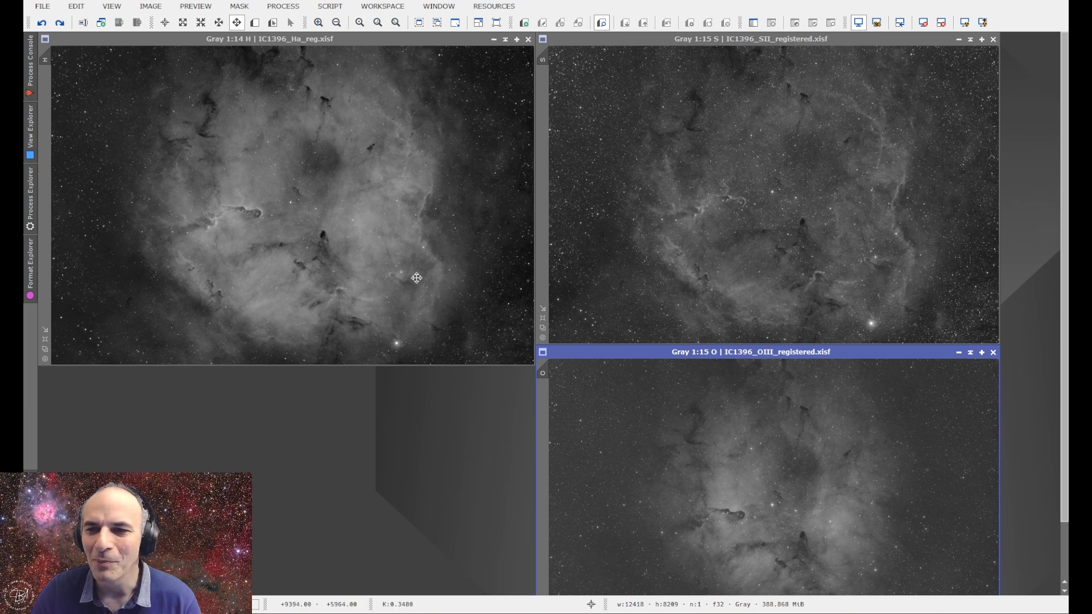
pyautogui.click(280, 6)
pyautogui.moveTo(313, 22)
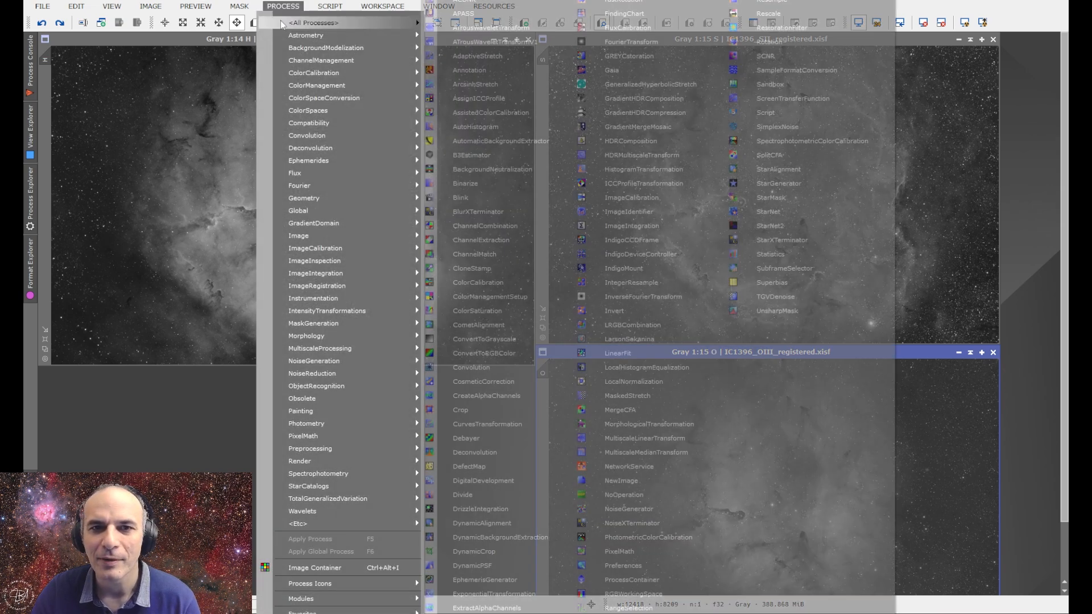
pyautogui.click(773, 242)
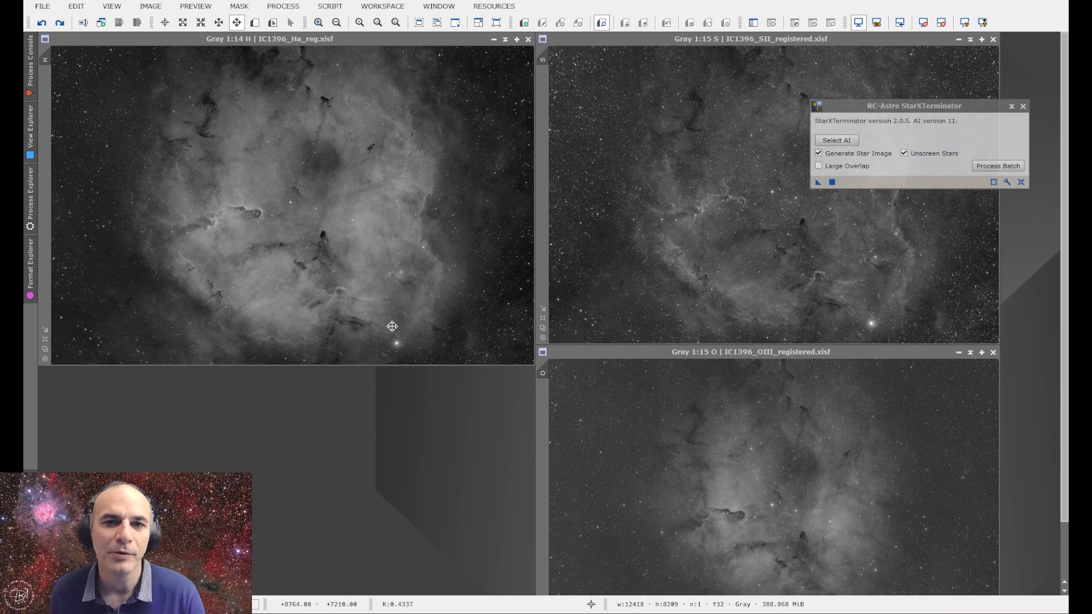
pyautogui.click(818, 183)
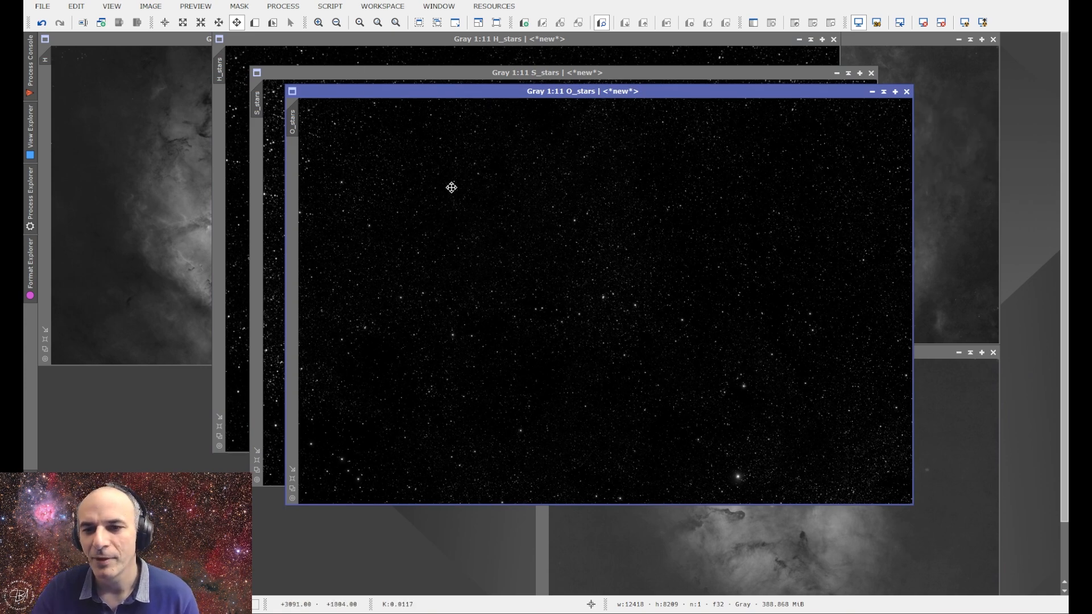
# Minimize the O_stars, S_stars and H_stars images to reveal the starless H, S and O images
pyautogui.moveTo(549, 94); pyautogui.dragTo(564, 113)
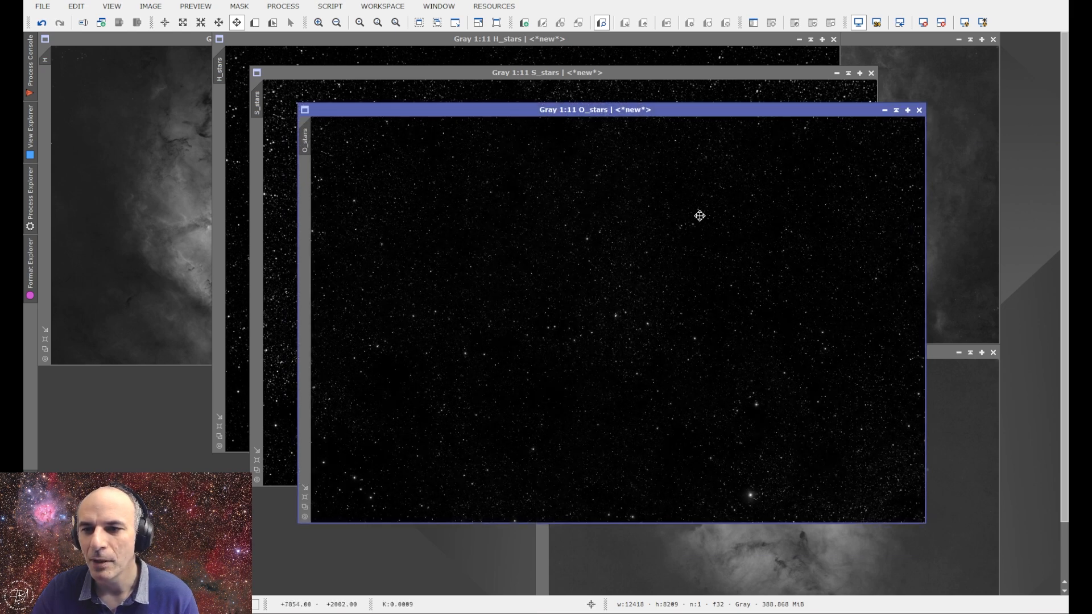
pyautogui.click(885, 109)
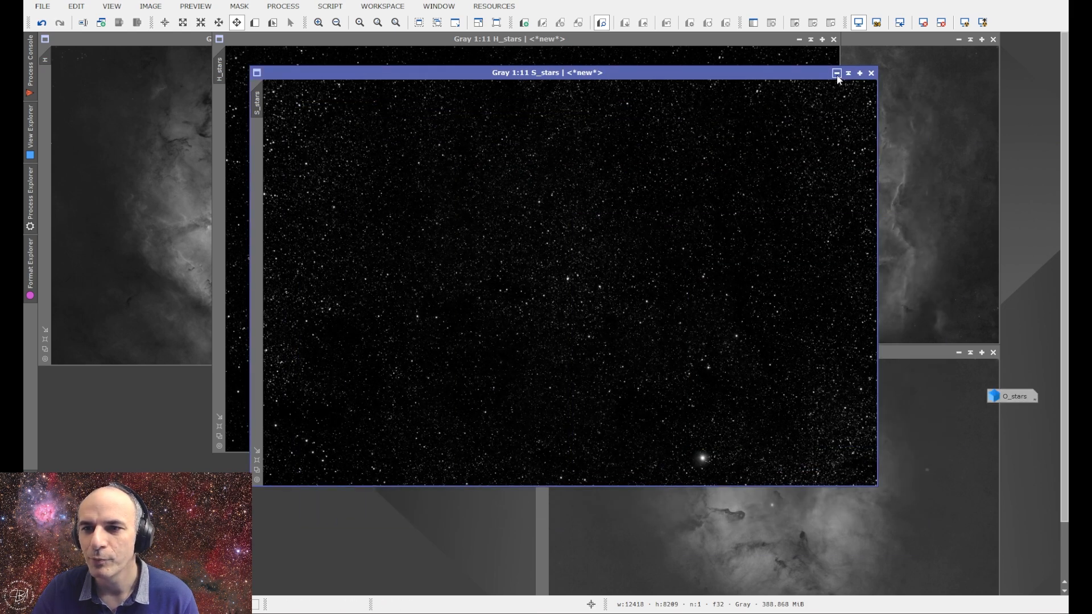
pyautogui.click(836, 74)
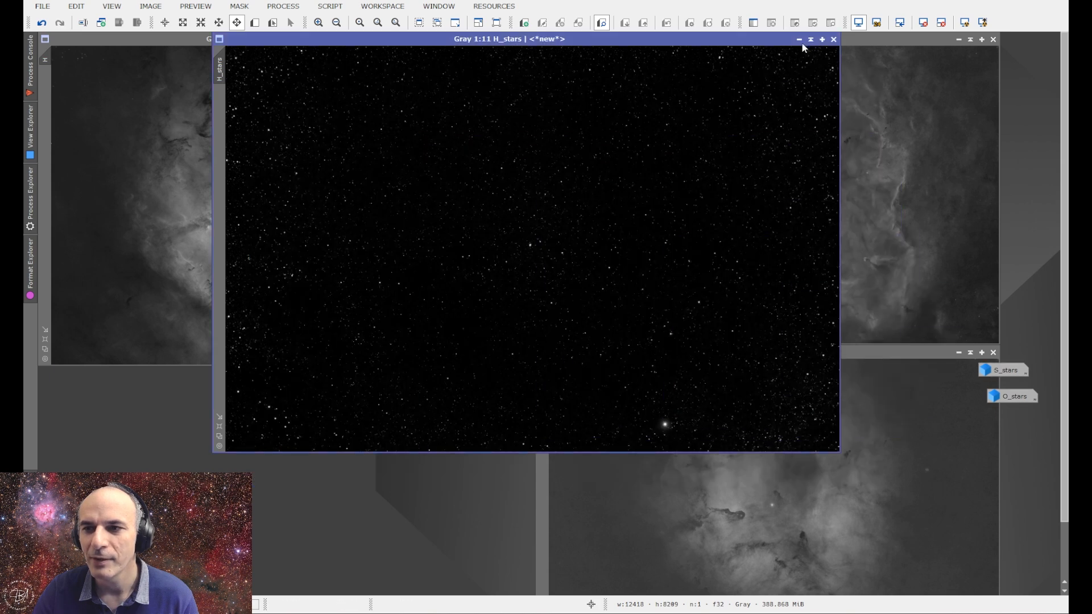
pyautogui.click(799, 39)
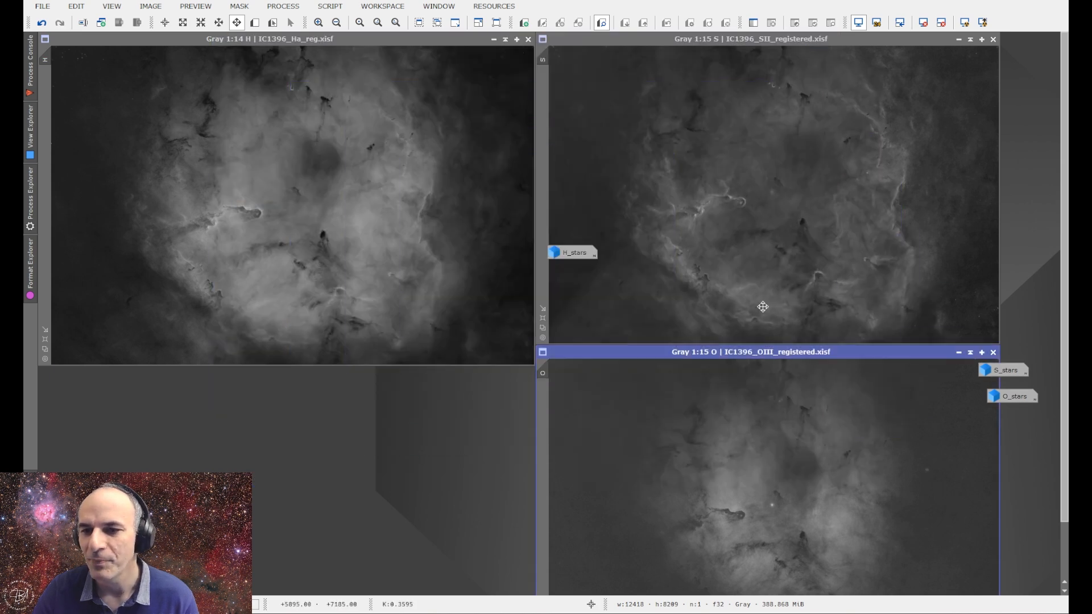
# Gather the minimized H_stars, O_stars and S_stars images in one tidy stack beside the O image
pyautogui.moveTo(570, 254); pyautogui.dragTo(956, 506)
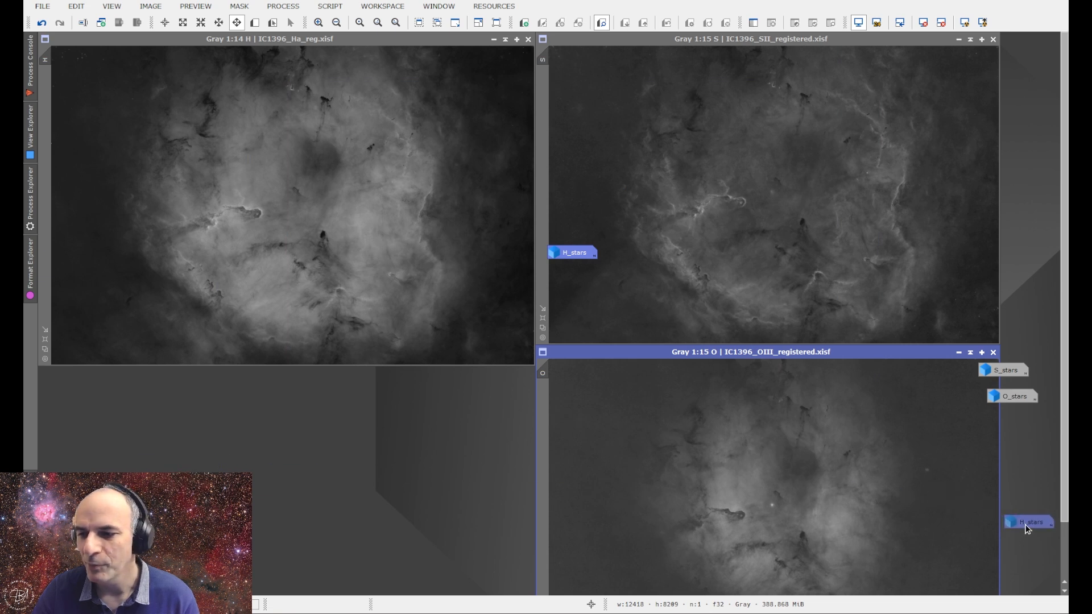
pyautogui.moveTo(1027, 529); pyautogui.dragTo(1027, 529)
pyautogui.moveTo(1014, 401); pyautogui.dragTo(1014, 408)
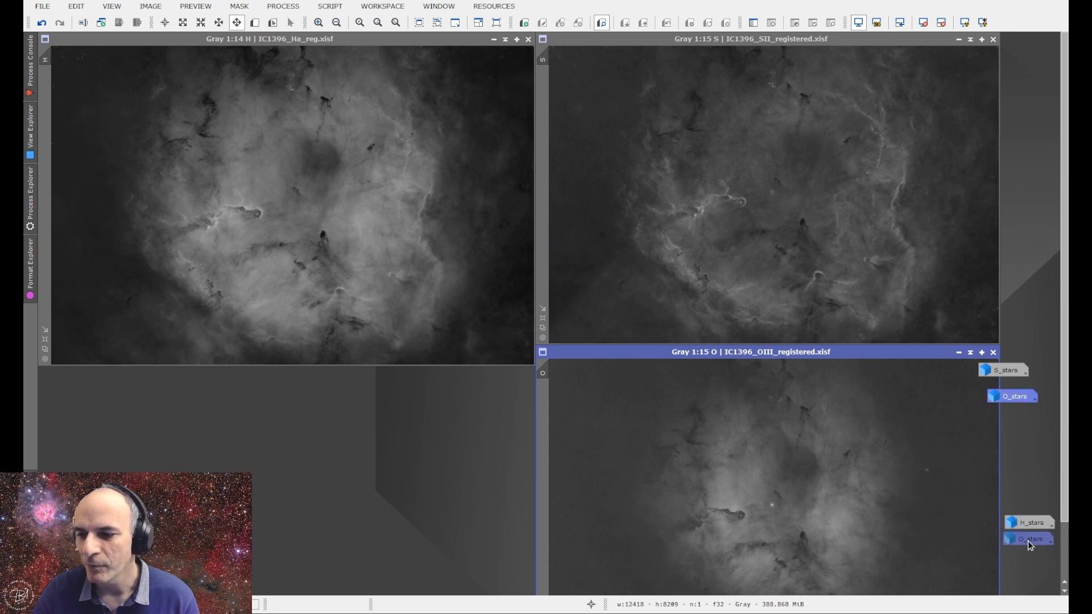
pyautogui.moveTo(1028, 541); pyautogui.dragTo(1029, 541)
pyautogui.moveTo(1009, 375); pyautogui.dragTo(1030, 557)
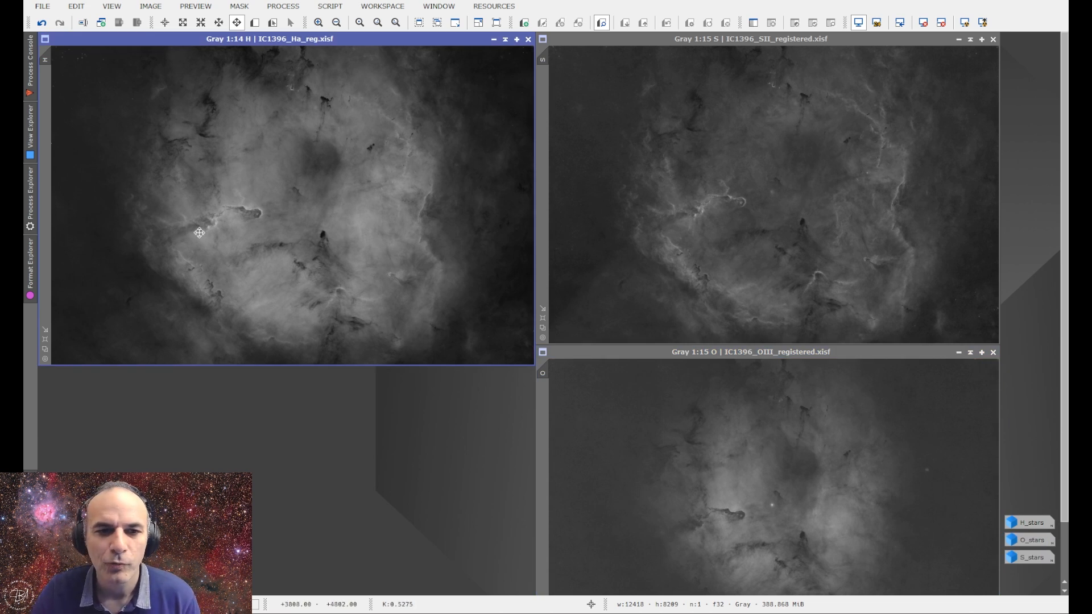
# Examine the starless H, S and O images up close for leftover stars and the quality of the nebula detail
pyautogui.scroll(7, 147, 269)
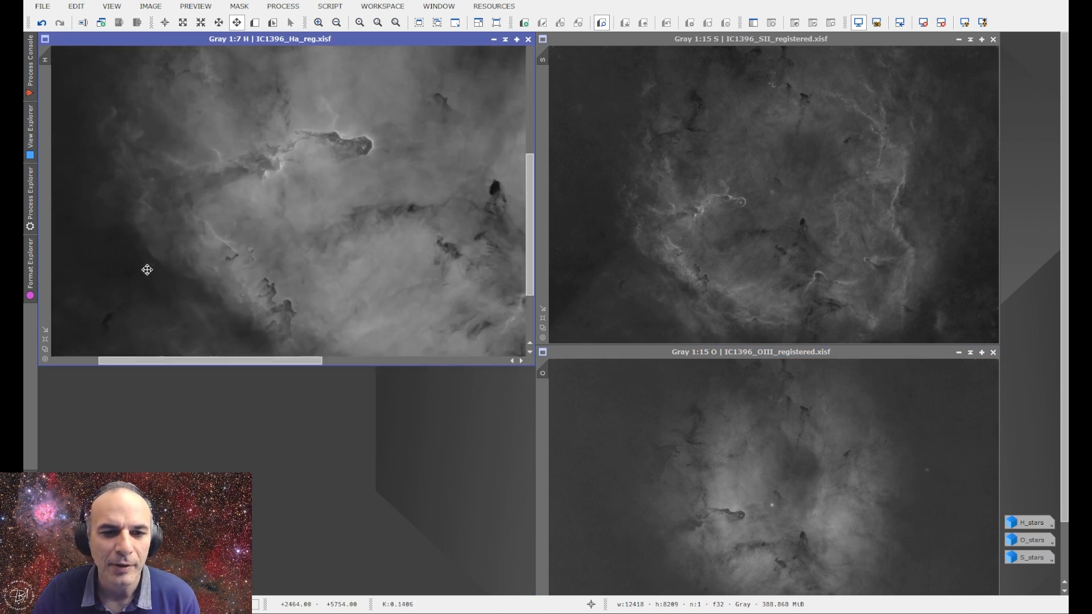
pyautogui.scroll(5, 147, 270)
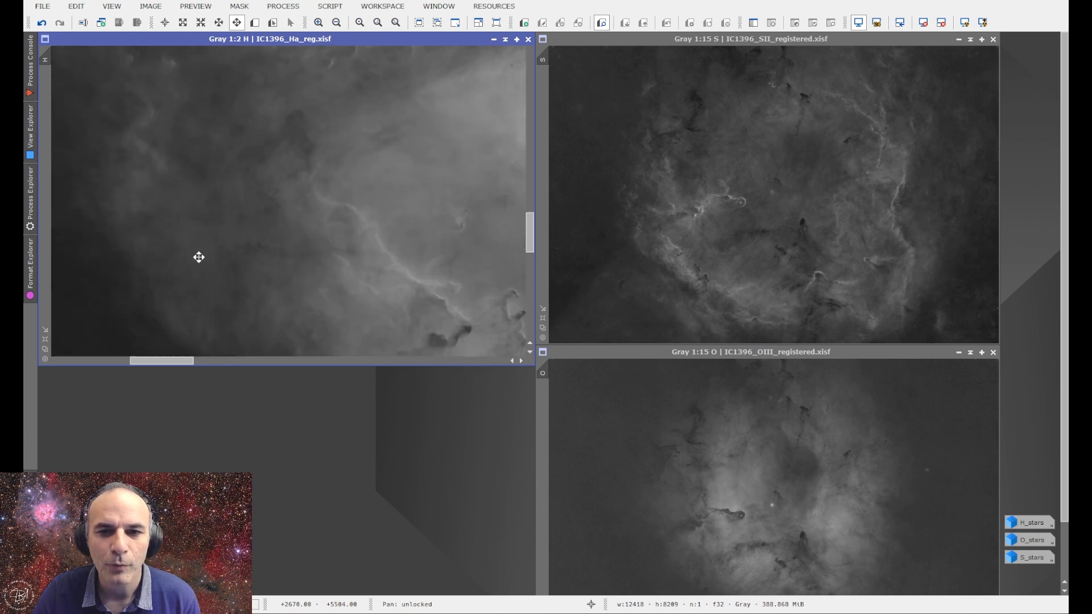
pyautogui.scroll(12, 609, 246)
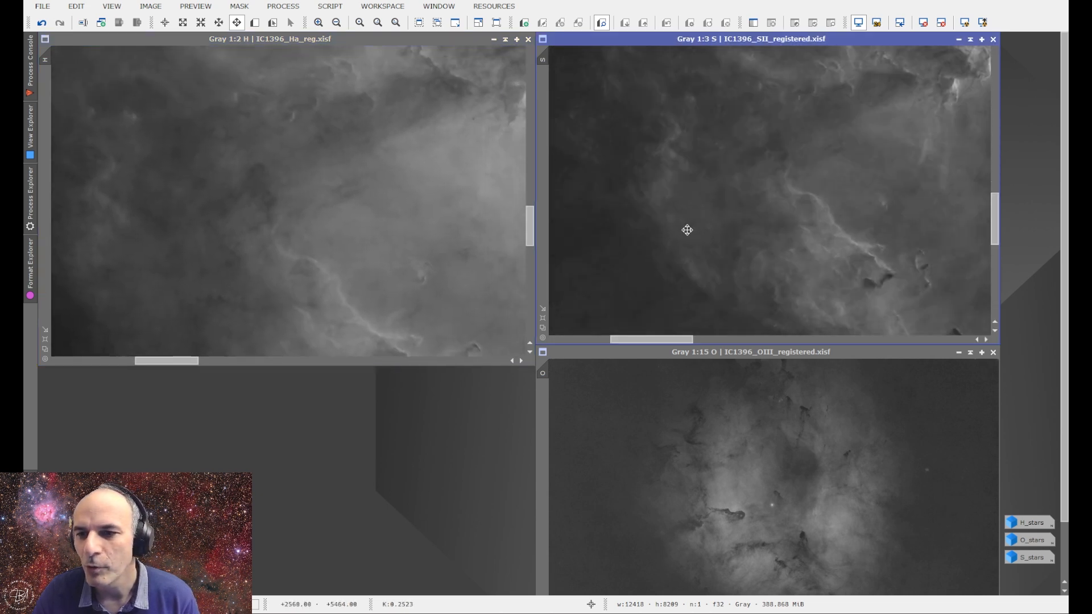
pyautogui.scroll(-7, 697, 182)
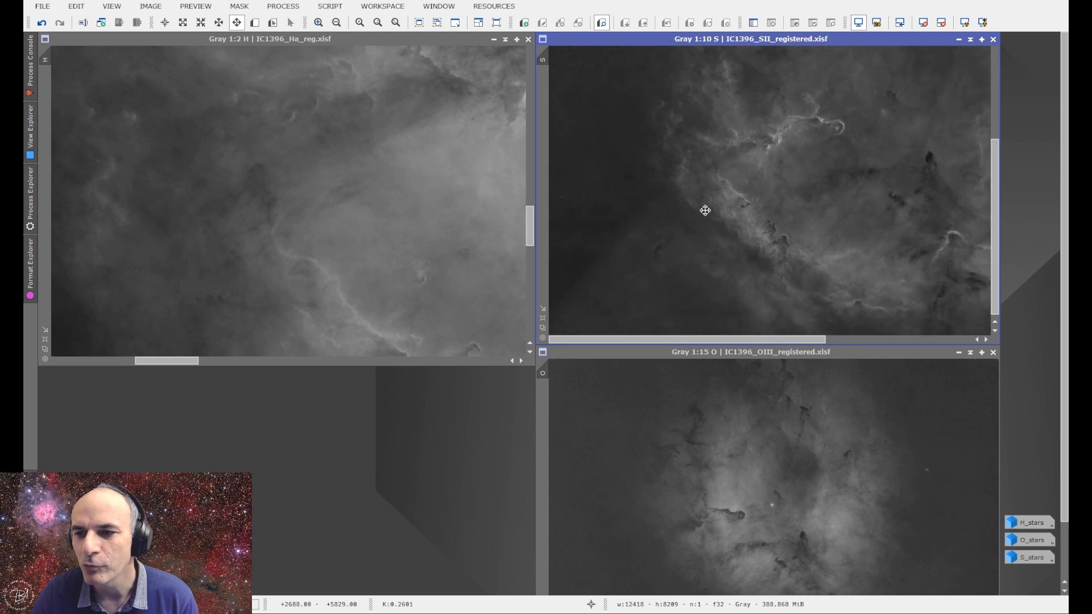
pyautogui.scroll(-5, 714, 211)
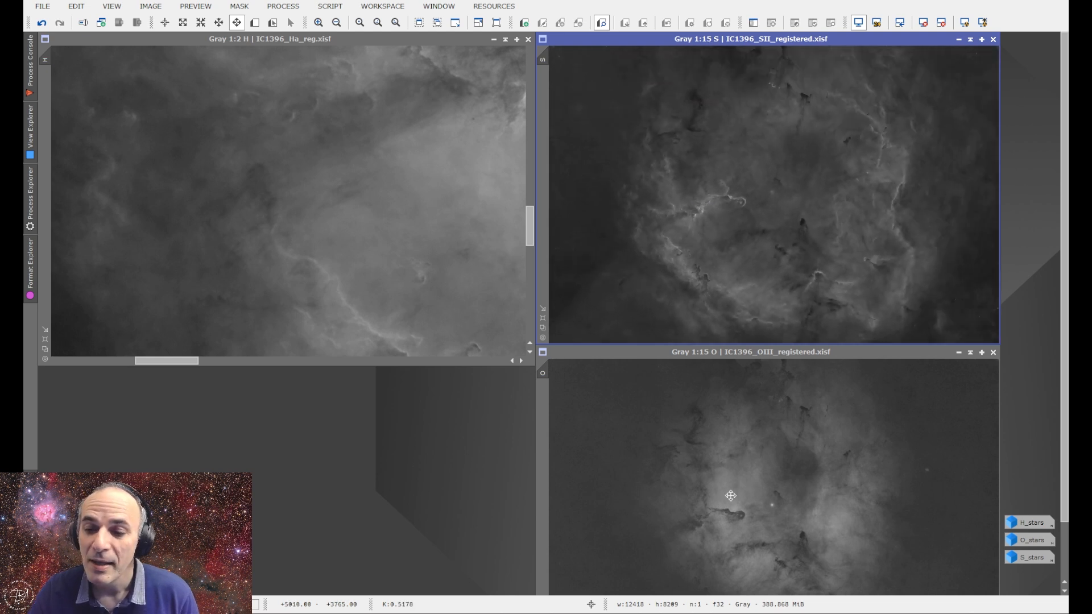
pyautogui.scroll(14, 705, 504)
pyautogui.scroll(-2, 735, 486)
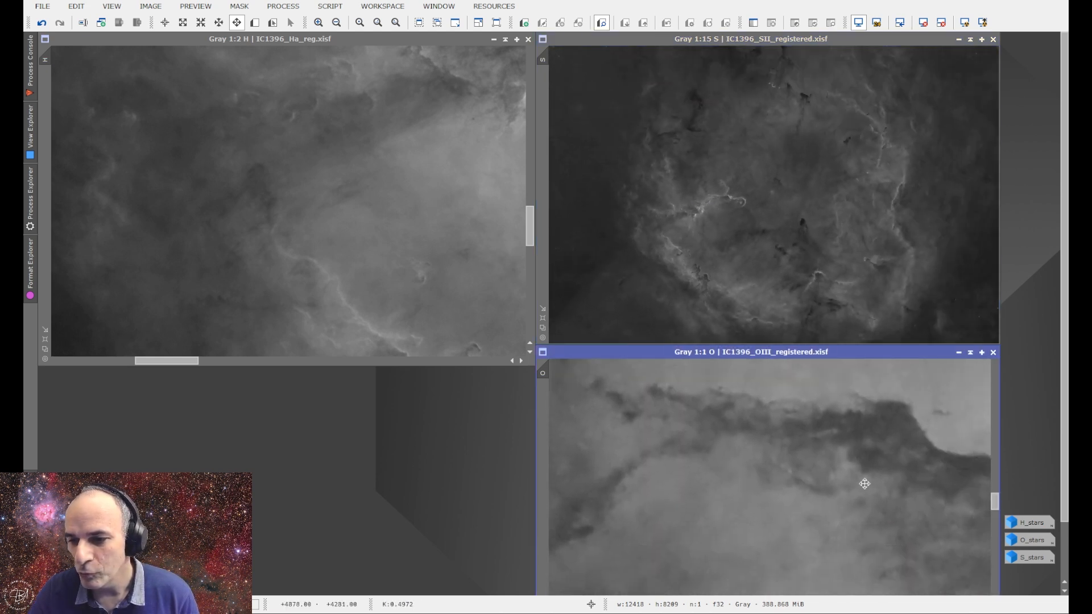
pyautogui.scroll(-9, 704, 456)
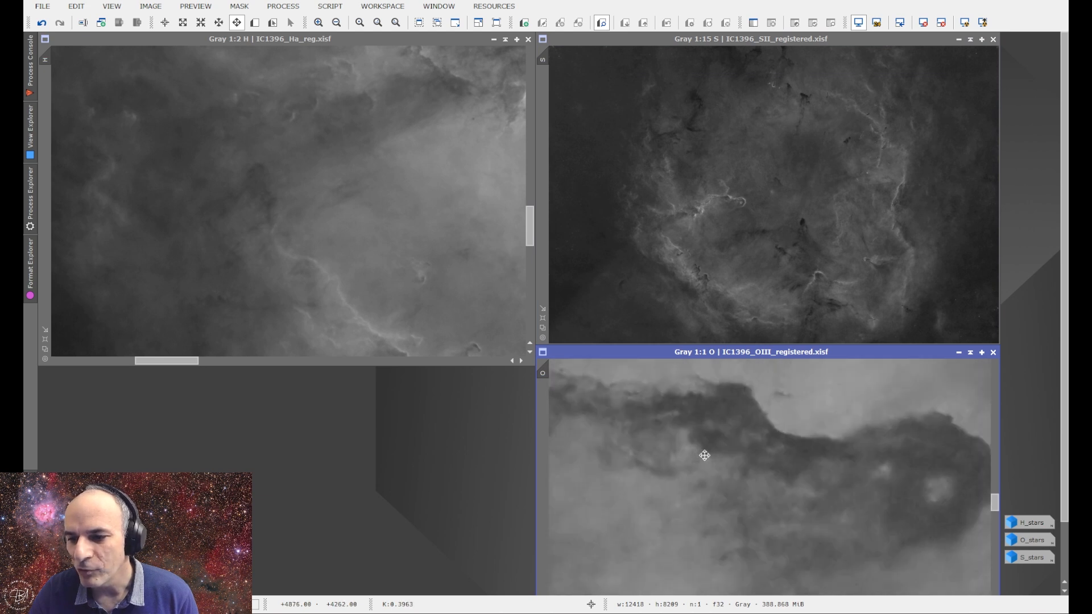
pyautogui.scroll(-4, 720, 456)
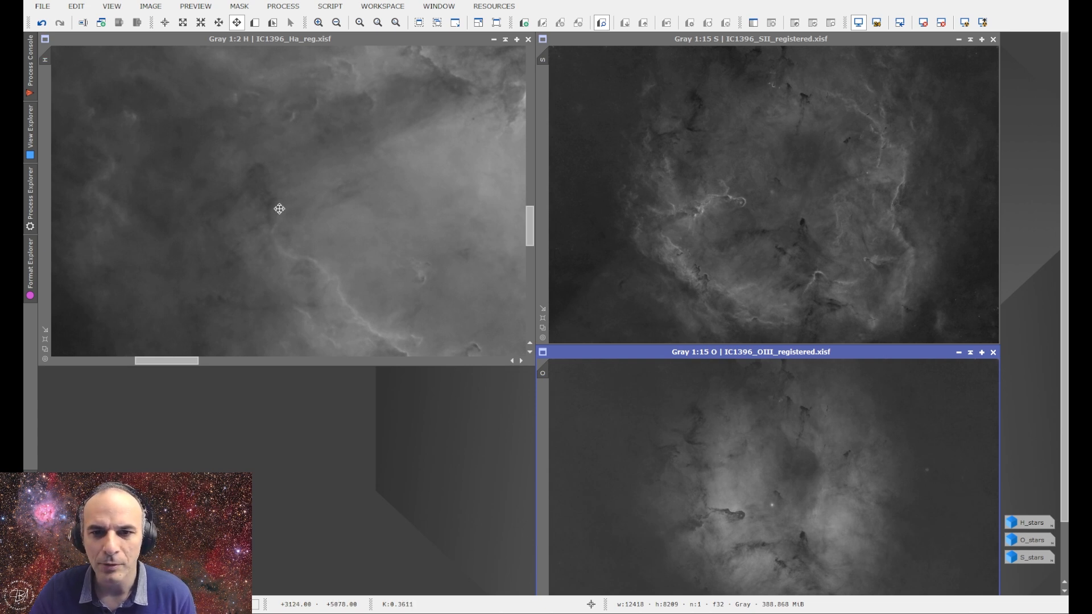
pyautogui.scroll(-9, 280, 209)
pyautogui.scroll(-3, 279, 209)
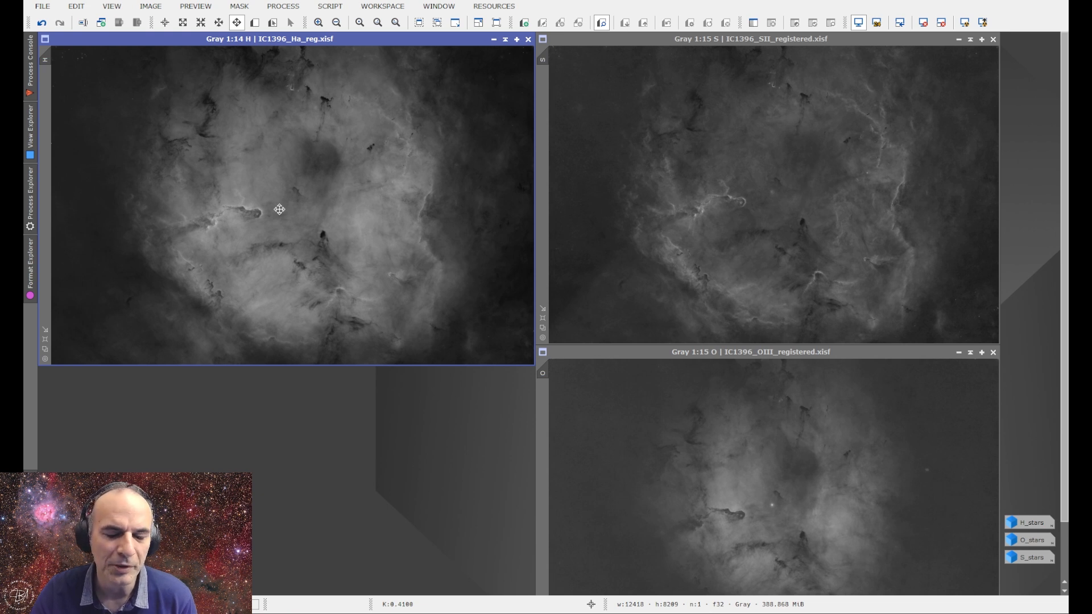
# Examine the dark elephant-trunk structure and the dark outer background of the starless H image in detail
pyautogui.scroll(12, 279, 210)
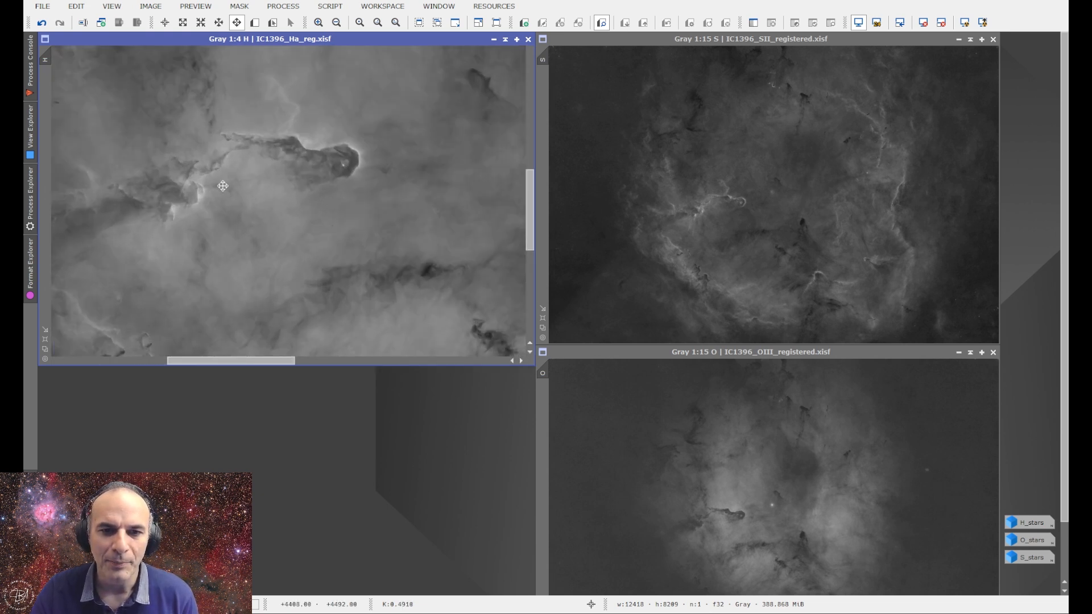
pyautogui.moveTo(238, 151); pyautogui.dragTo(247, 214)
pyautogui.scroll(1, 312, 208)
pyautogui.moveTo(398, 230); pyautogui.dragTo(153, 152)
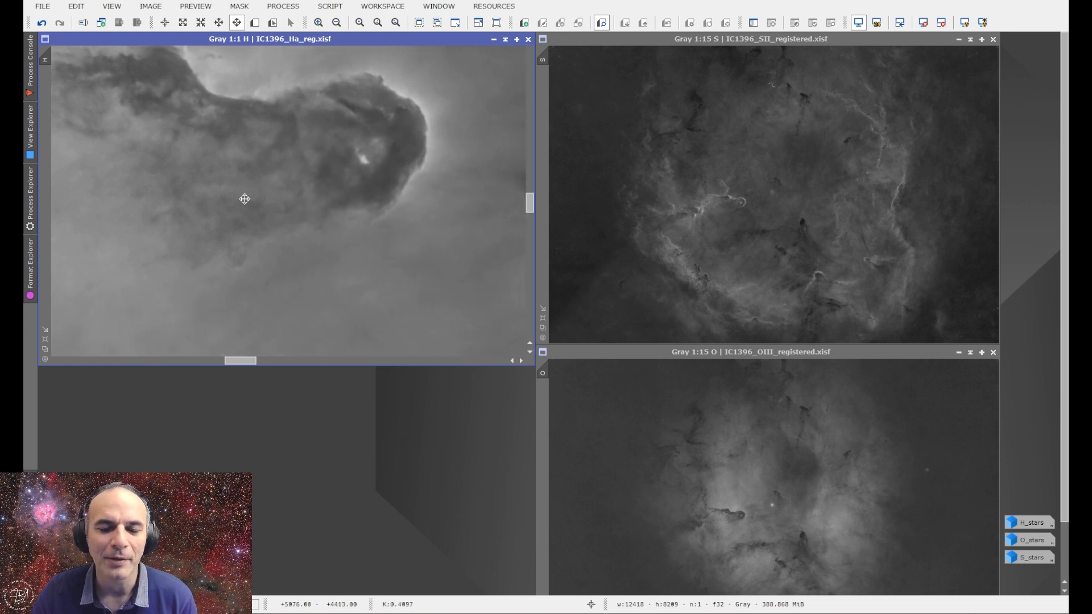
pyautogui.scroll(-2, 241, 227)
pyautogui.moveTo(242, 226); pyautogui.dragTo(484, 202)
pyautogui.moveTo(195, 201); pyautogui.dragTo(252, 207)
pyautogui.scroll(1, 220, 219)
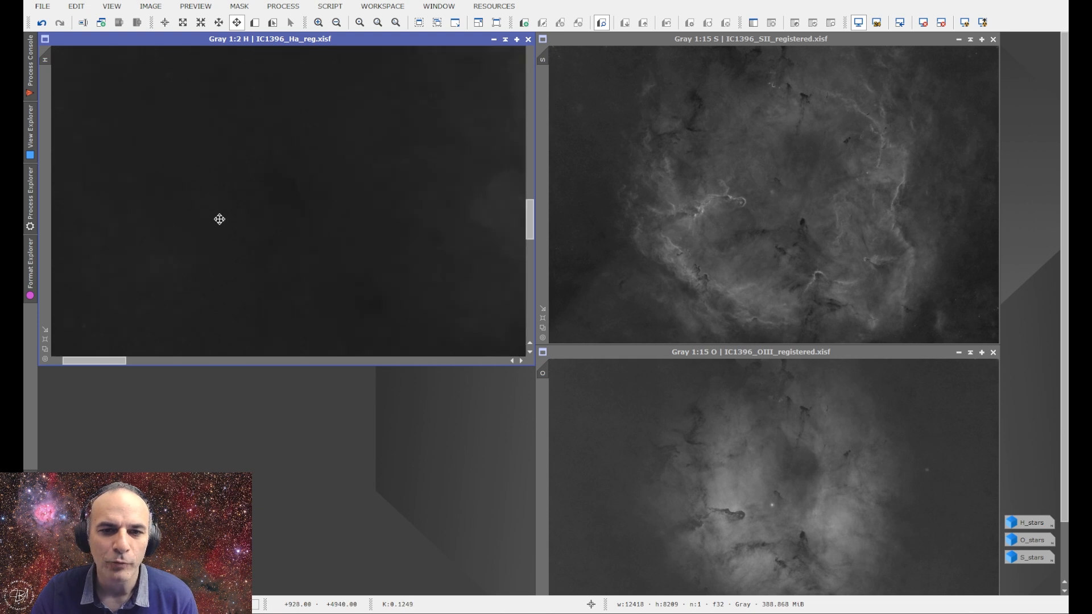
pyautogui.scroll(-10, 219, 219)
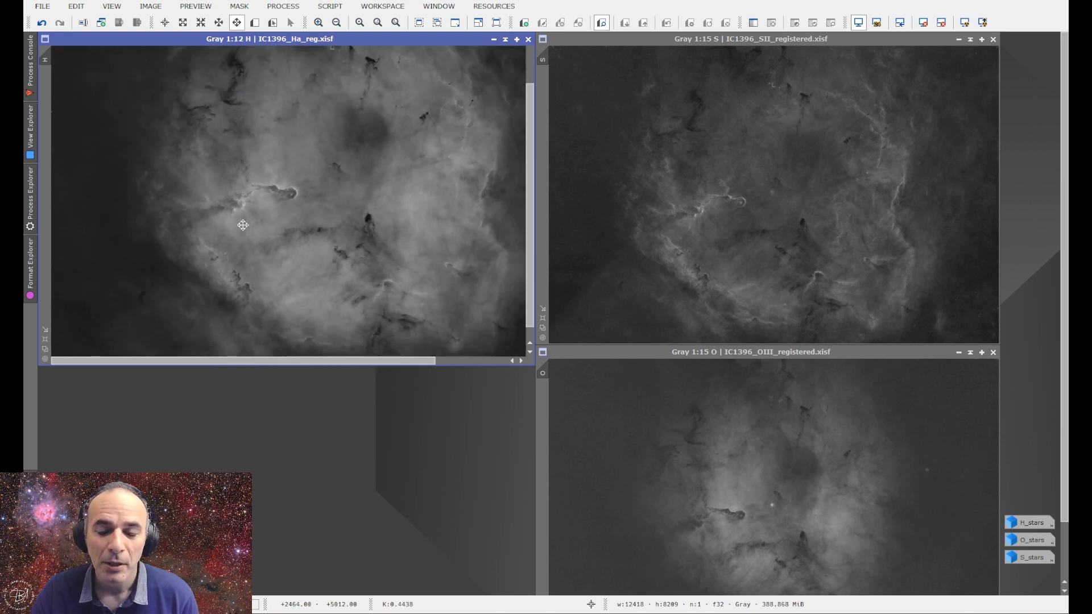
pyautogui.scroll(-2, 243, 225)
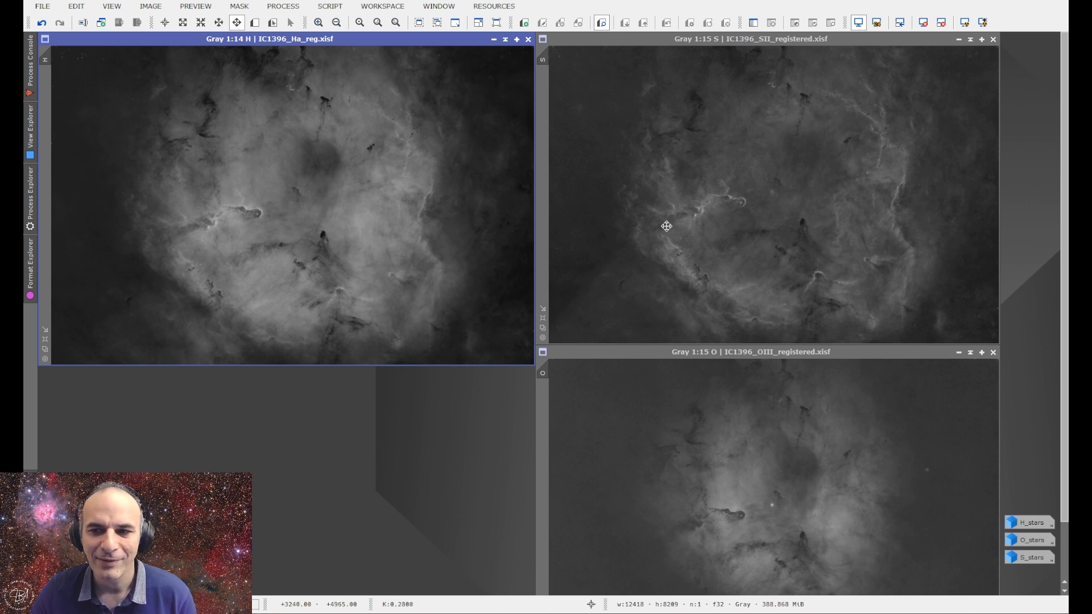
# Compare the elephant-trunk area of the H and S images at the same 1:4 zoom and framing
pyautogui.scroll(10, 205, 215)
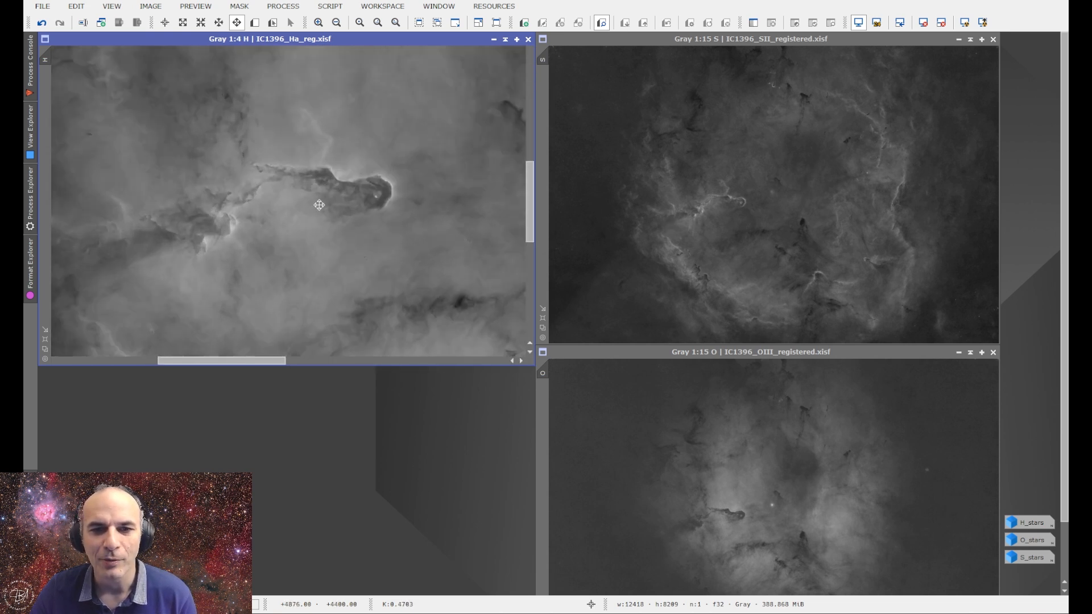
pyautogui.moveTo(45, 63); pyautogui.dragTo(544, 61)
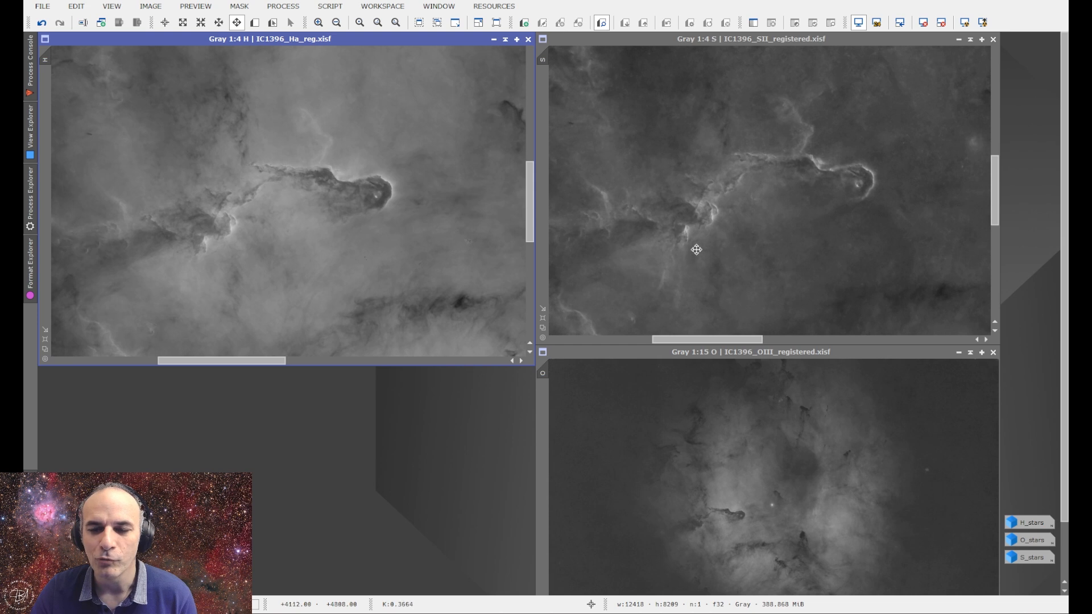
pyautogui.scroll(-11, 698, 239)
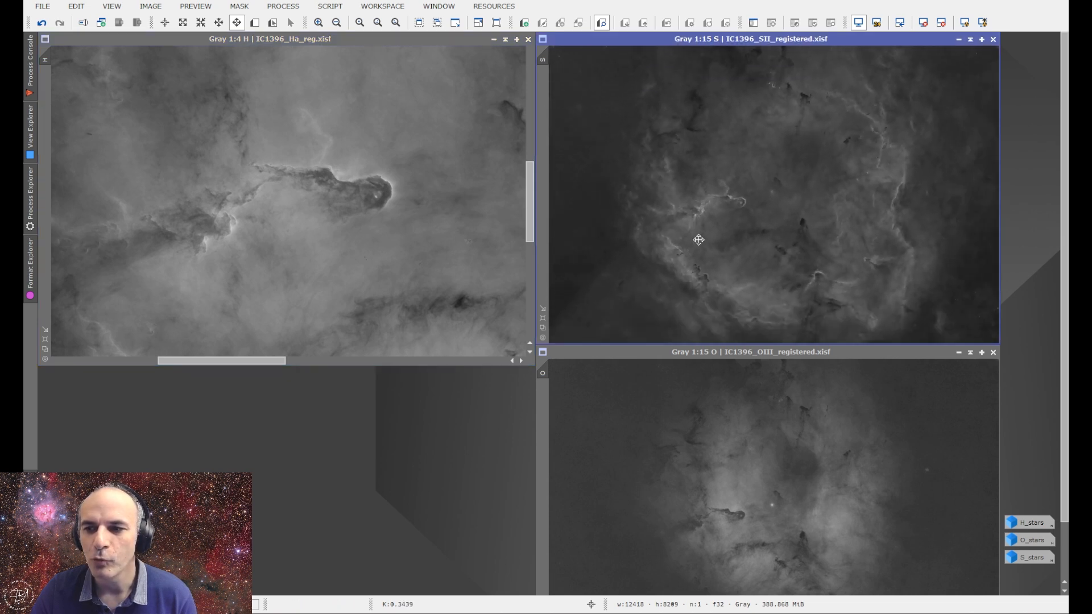
pyautogui.scroll(-10, 397, 243)
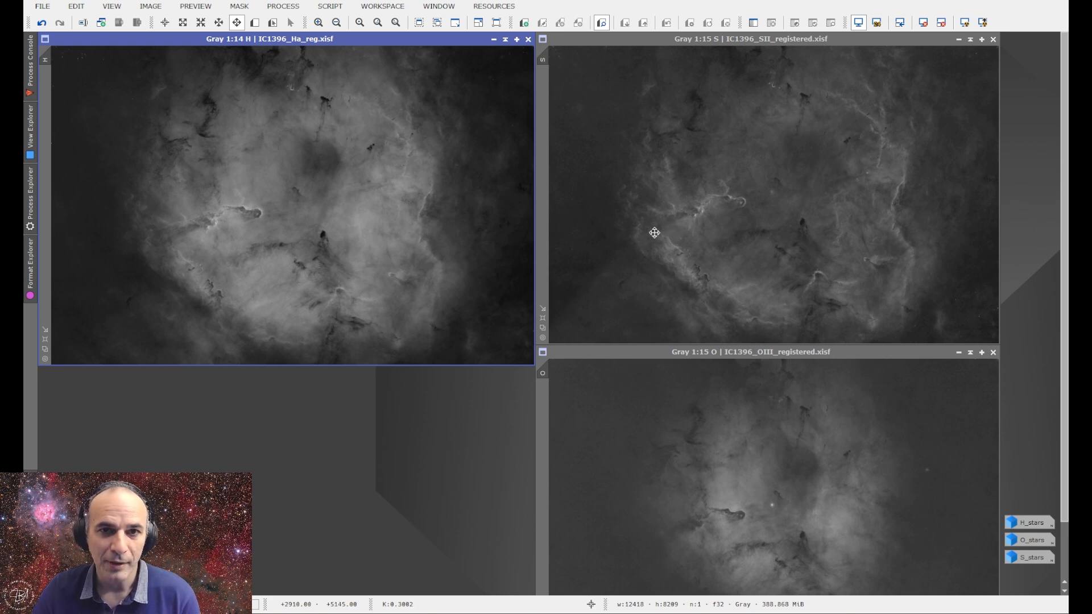
pyautogui.click(283, 6)
pyautogui.moveTo(398, 22)
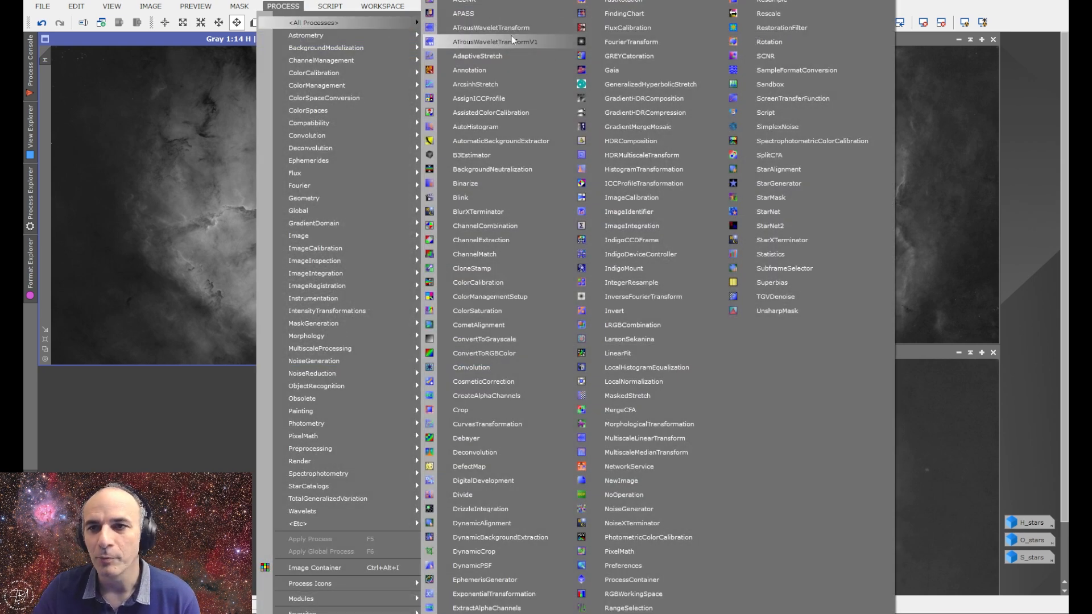
pyautogui.click(635, 552)
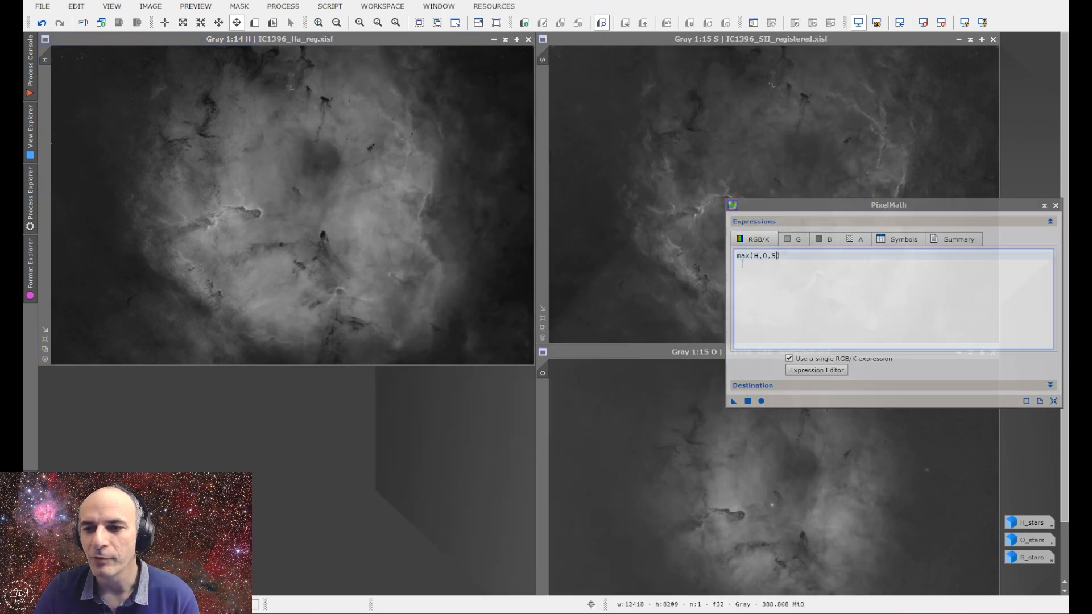
pyautogui.click(774, 260)
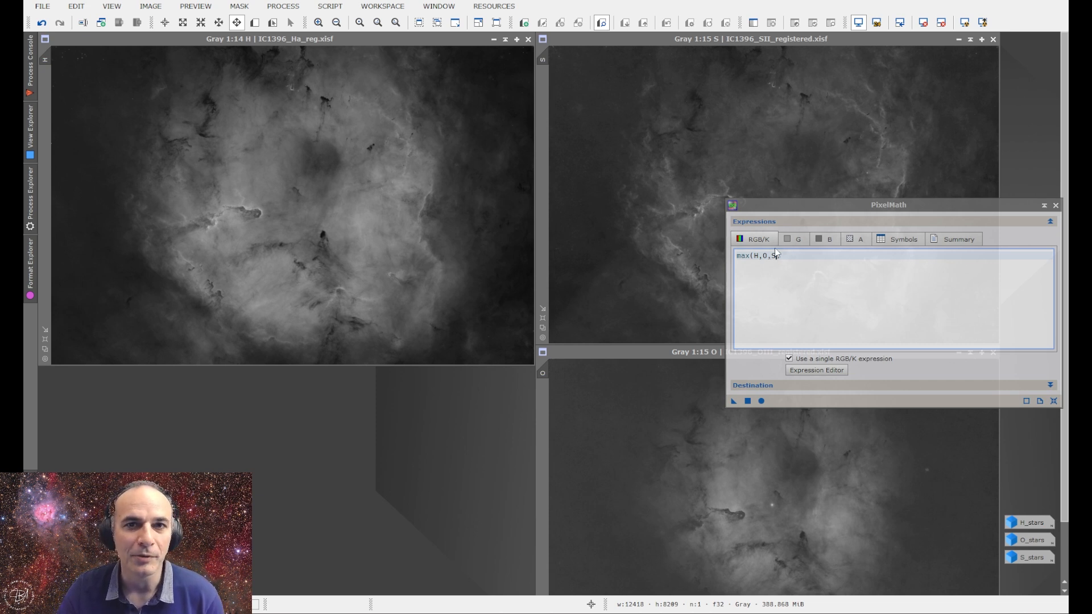
pyautogui.click(1055, 204)
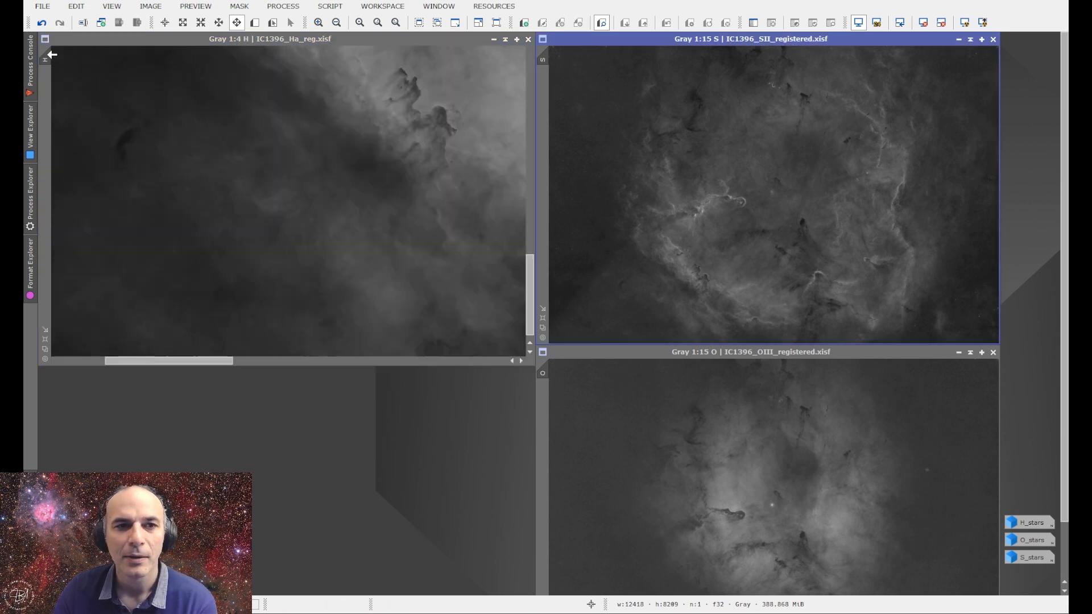
# Compare the faint outer edge of the nebula in the H and S images at the same 1:4 zoom and framing
pyautogui.moveTo(45, 60); pyautogui.dragTo(542, 58)
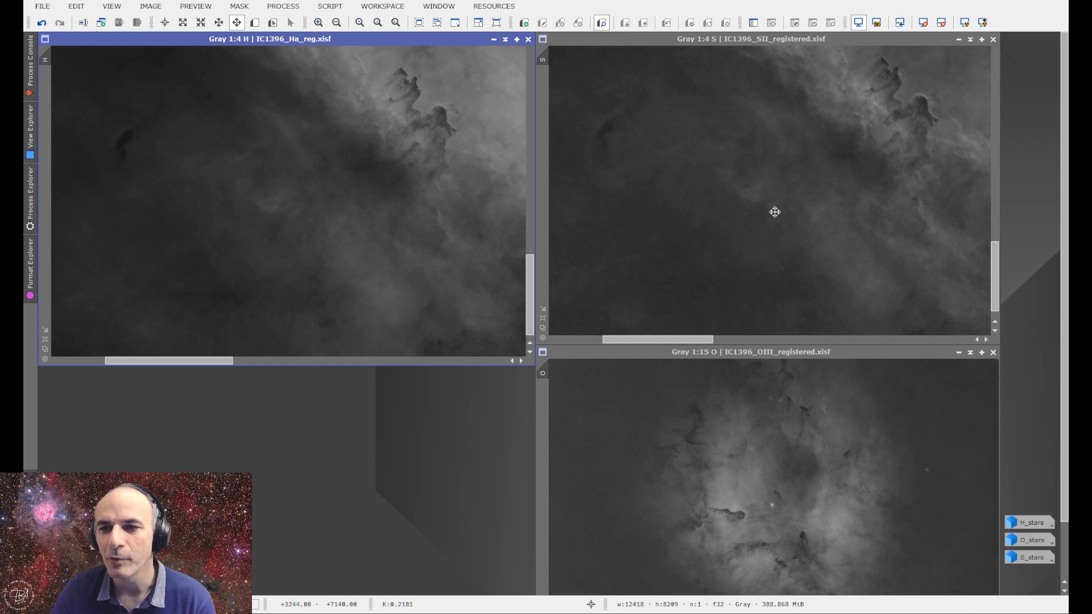
pyautogui.scroll(-6, 682, 246)
pyautogui.scroll(-5, 683, 249)
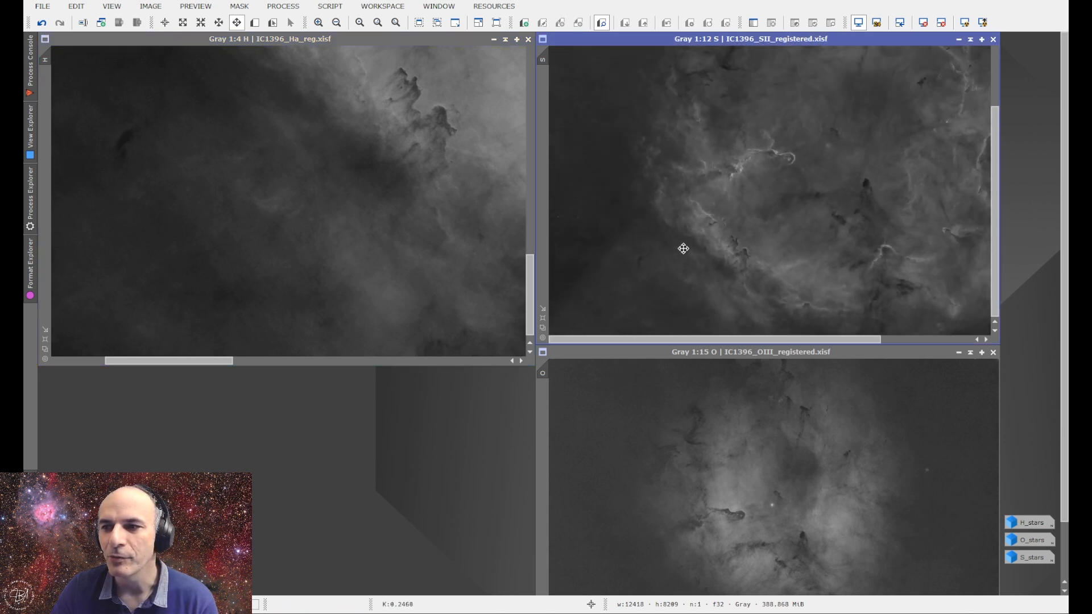
pyautogui.scroll(-10, 221, 250)
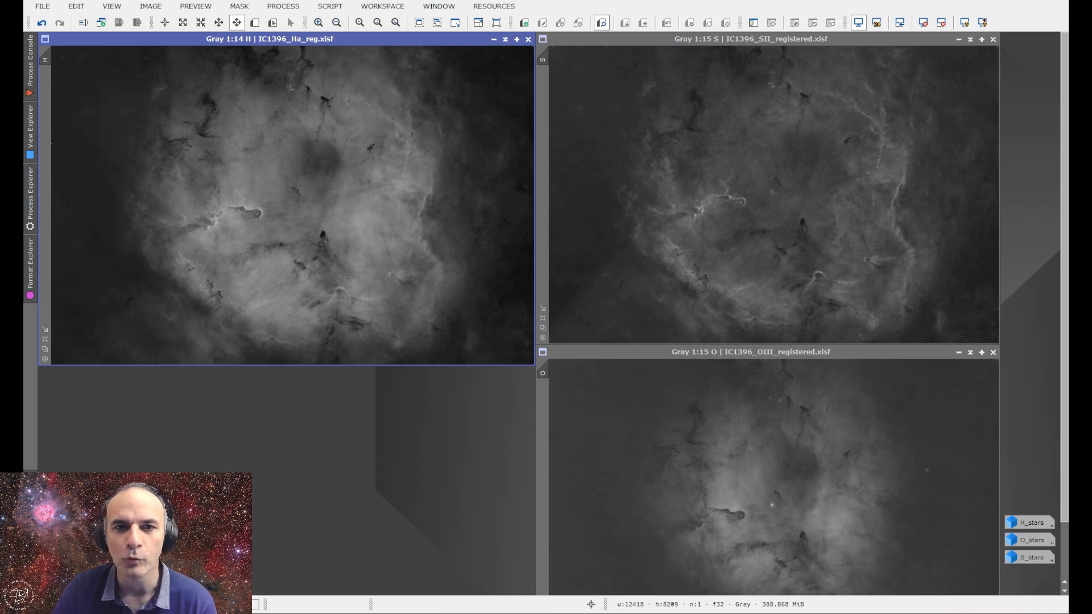
# Create a range mask from the H image with RangeSelection, using lower limit 0.2, upper limit 1, fuzziness 0.16 and smoothness 31
pyautogui.click(288, 12)
pyautogui.moveTo(414, 23)
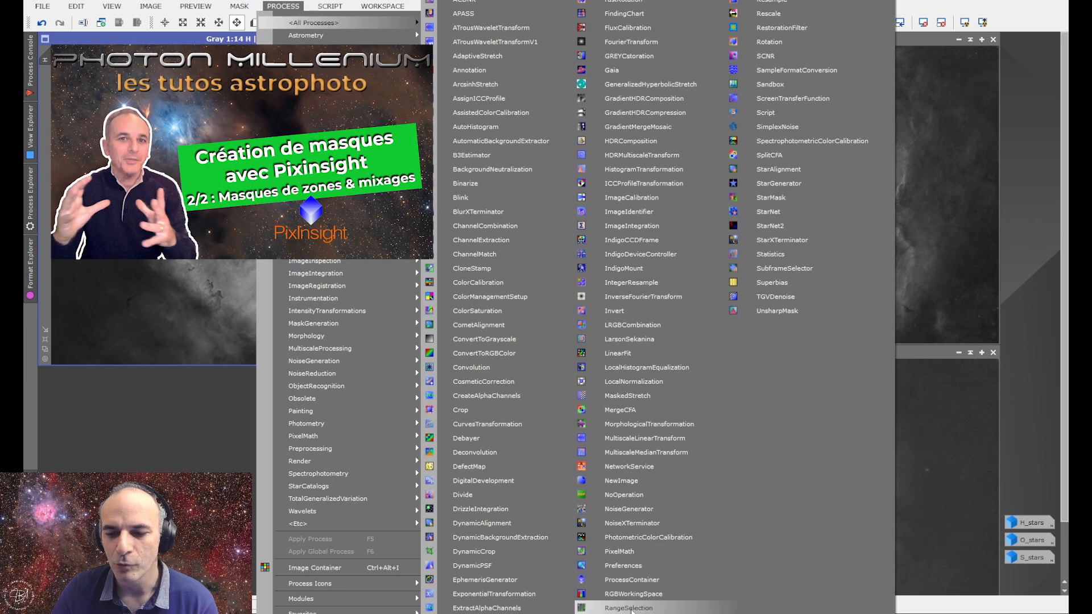
pyautogui.click(631, 608)
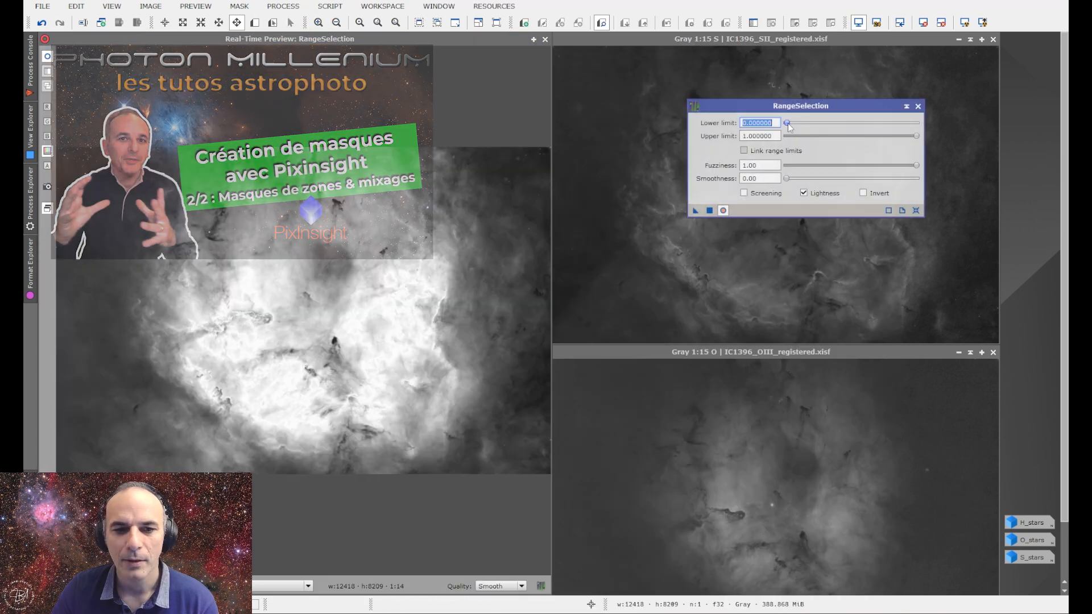
pyautogui.moveTo(787, 123); pyautogui.dragTo(812, 121)
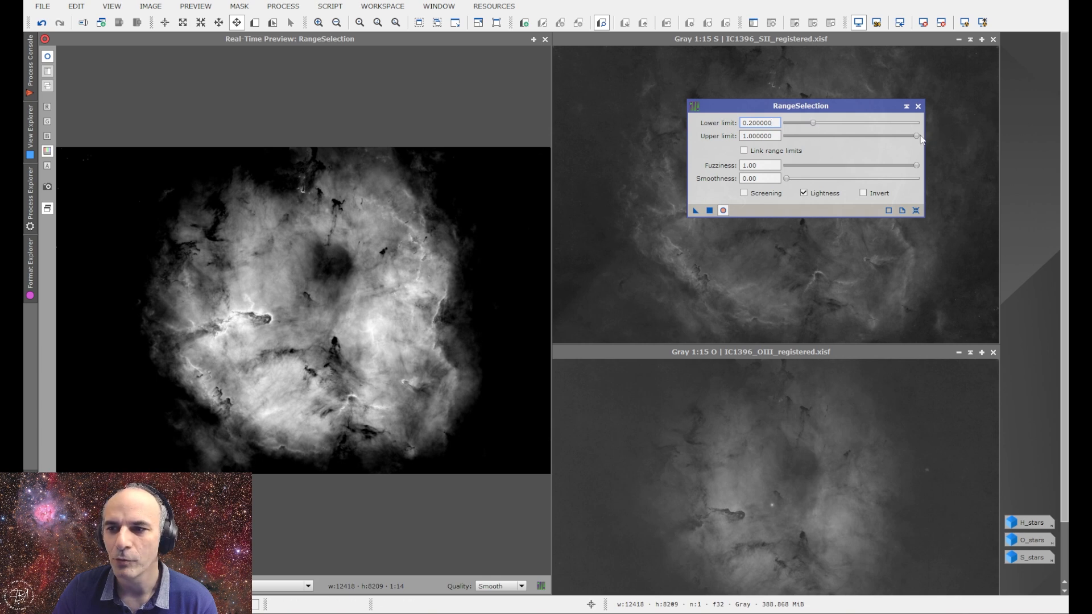
pyautogui.moveTo(920, 140); pyautogui.dragTo(831, 182)
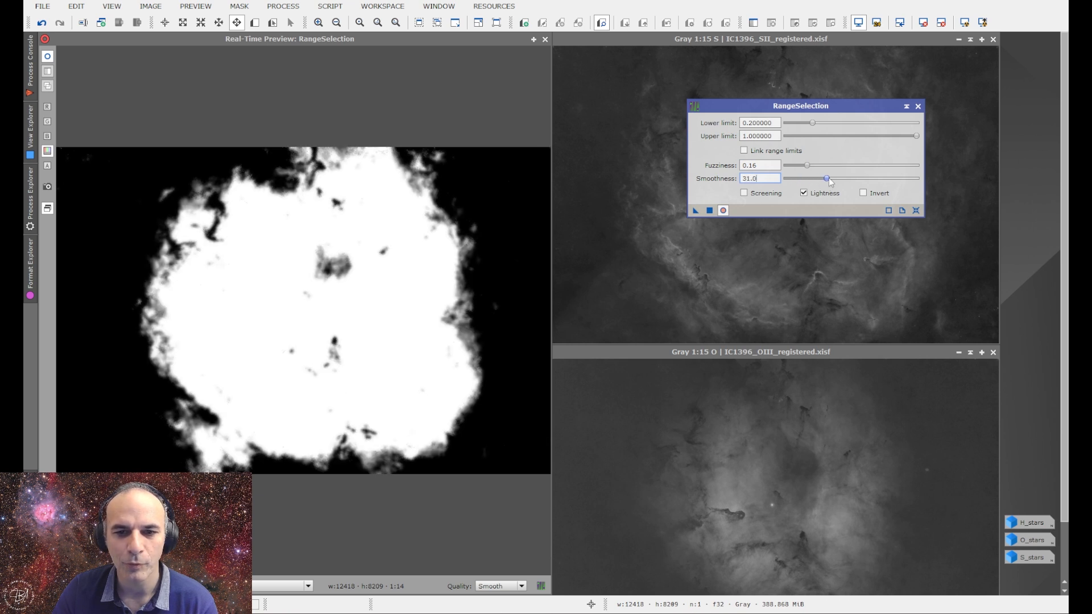
pyautogui.click(709, 211)
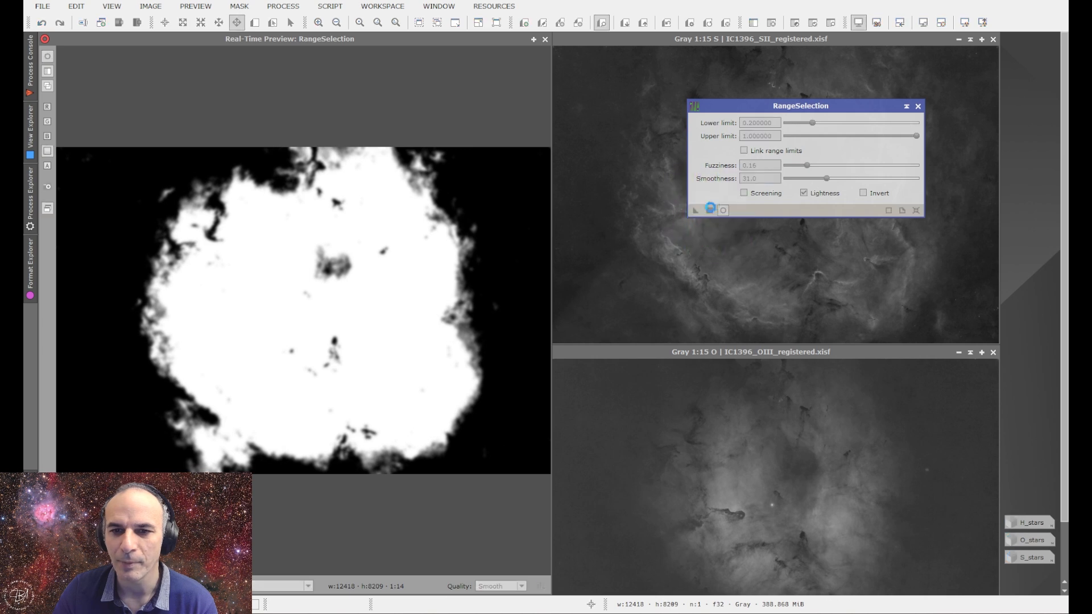
pyautogui.click(918, 107)
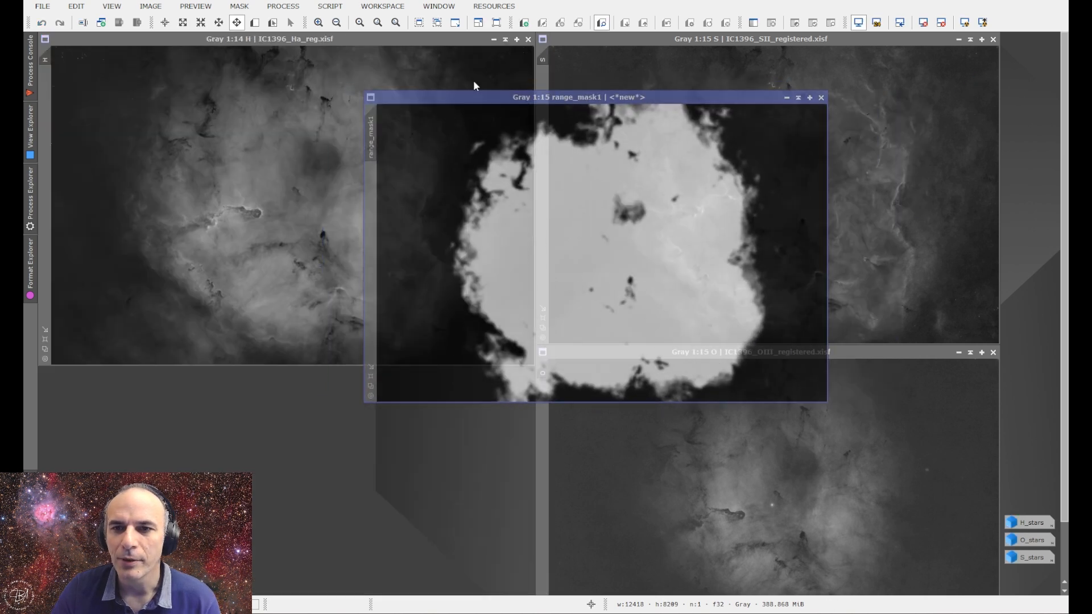
# Iconize the O image, park its icon above the star image icons and move the new range mask clear of the H image
pyautogui.moveTo(549, 92); pyautogui.dragTo(343, 78)
pyautogui.click(956, 357)
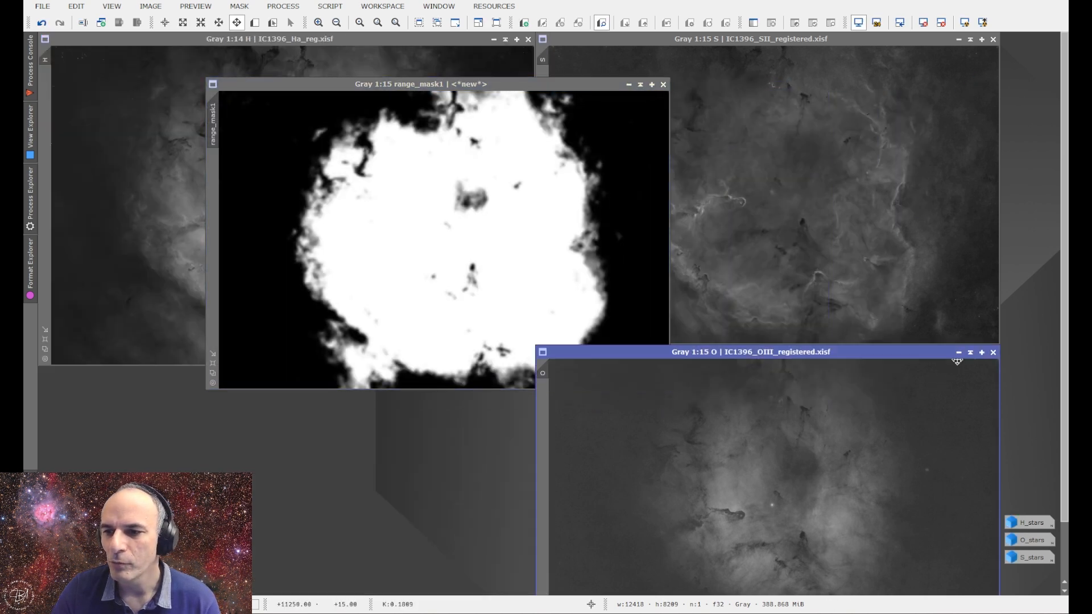
pyautogui.click(958, 352)
pyautogui.moveTo(949, 501); pyautogui.dragTo(1033, 478)
pyautogui.moveTo(475, 86); pyautogui.dragTo(714, 98)
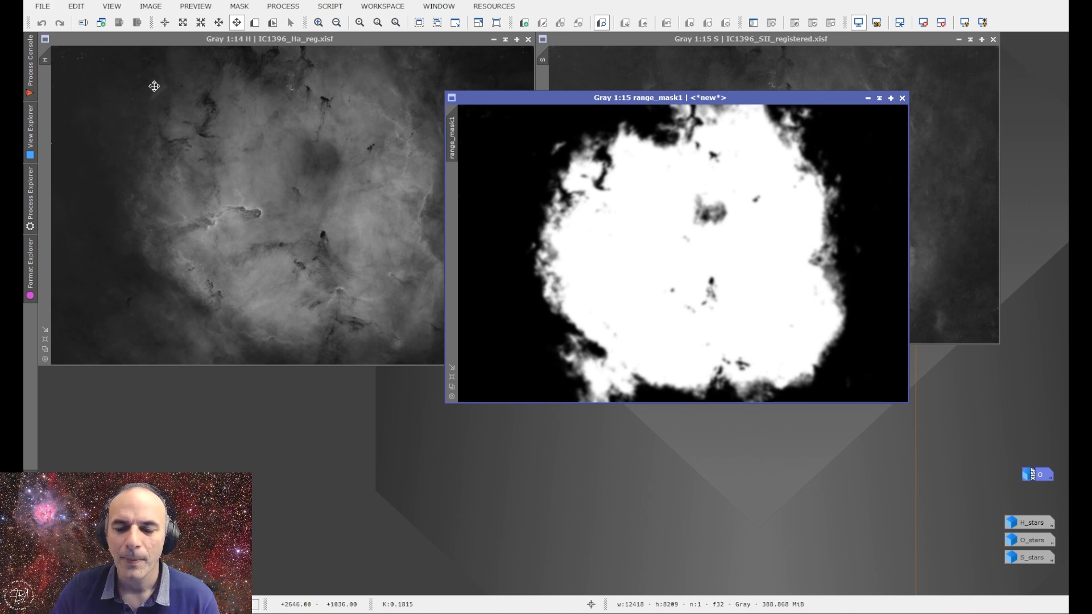
# Duplicate the H image, then iconize the original H and S images and stack their icons above the O icon
pyautogui.moveTo(45, 59); pyautogui.dragTo(136, 128)
pyautogui.moveTo(436, 128); pyautogui.dragTo(350, 100)
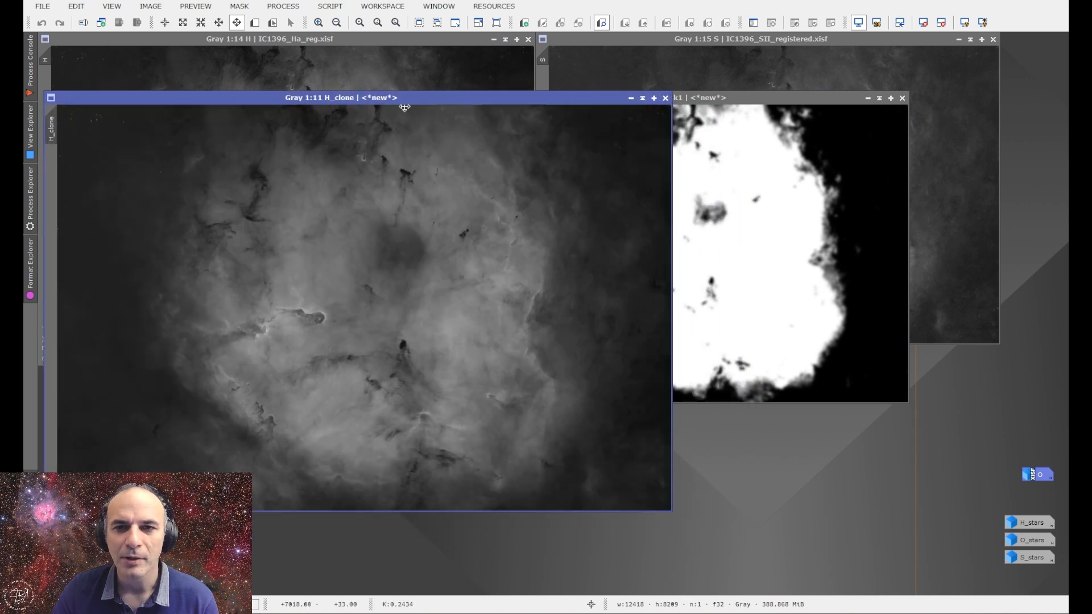
pyautogui.click(494, 39)
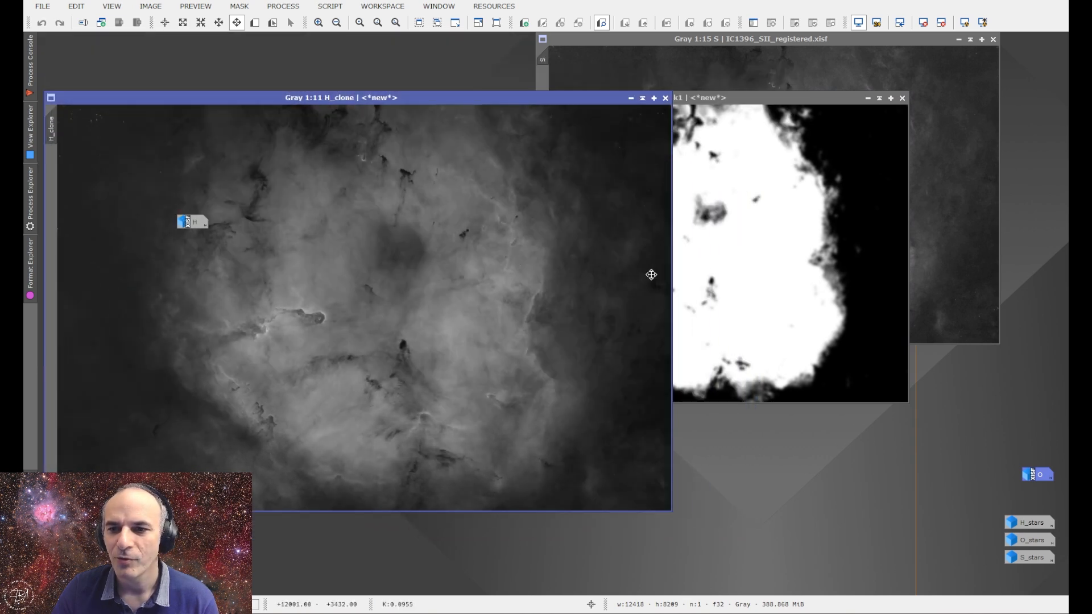
pyautogui.moveTo(190, 228); pyautogui.dragTo(1035, 463)
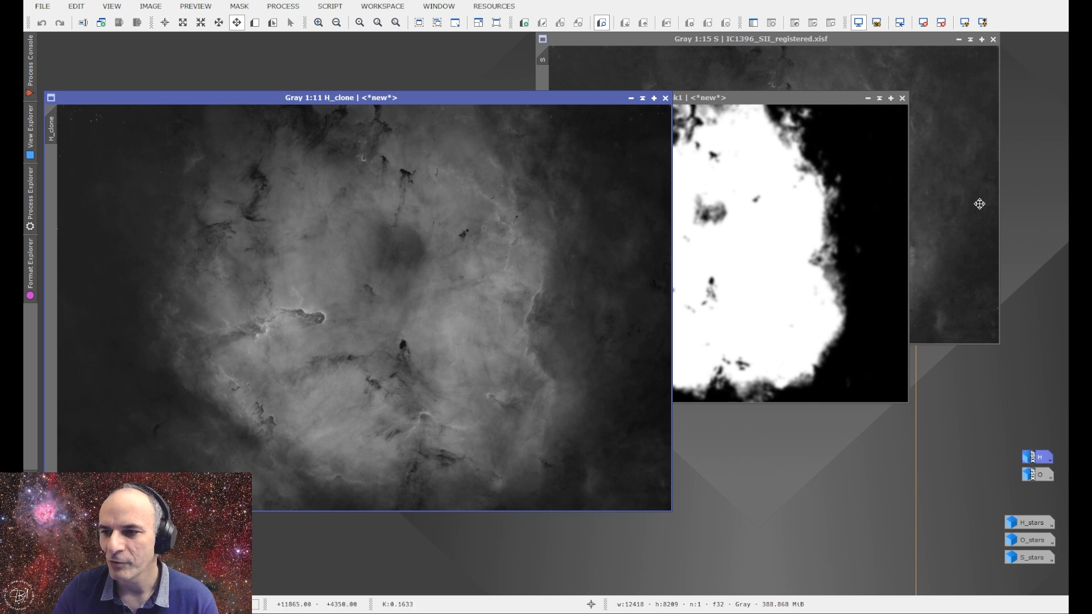
pyautogui.click(959, 40)
pyautogui.moveTo(959, 523); pyautogui.dragTo(1038, 440)
# Enlarge the H_clone image to 1:9 zoom and apply range_mask1 to it as its mask
pyautogui.moveTo(339, 102); pyautogui.dragTo(332, 47)
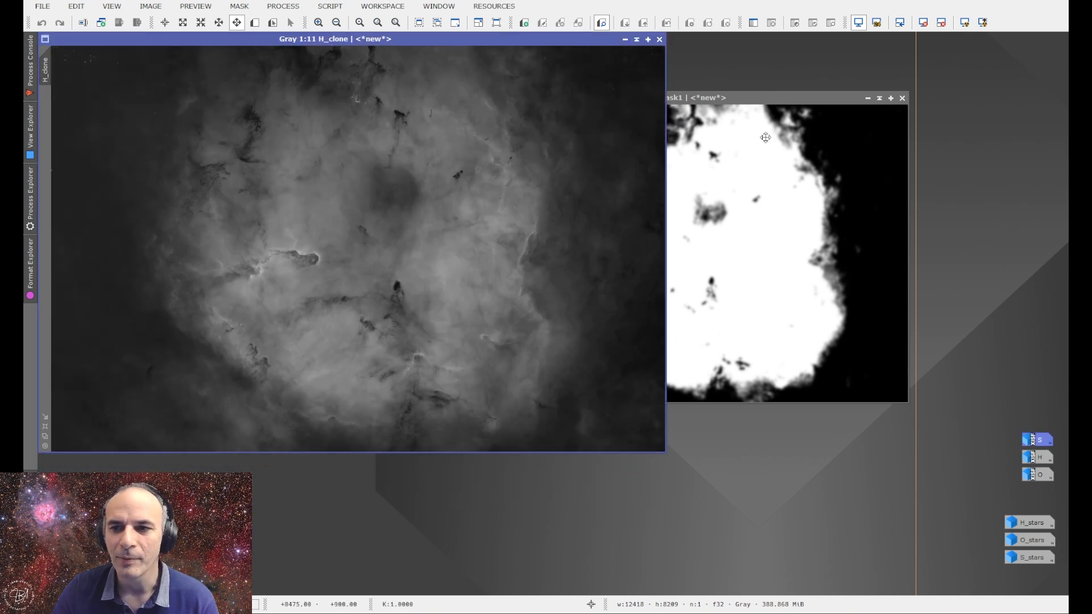
pyautogui.click(49, 431)
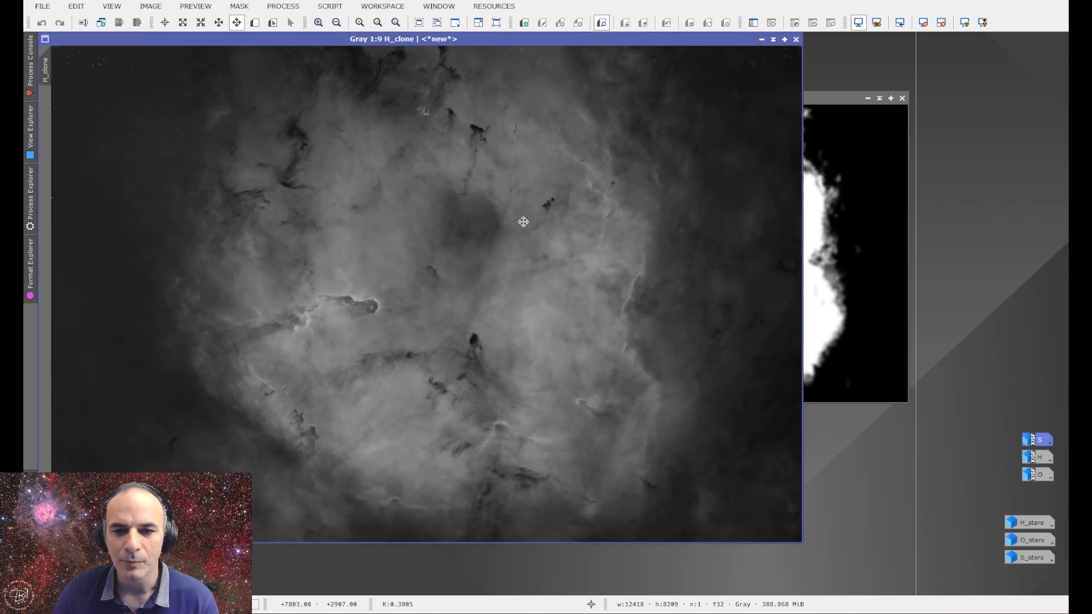
pyautogui.moveTo(823, 100); pyautogui.dragTo(900, 74)
pyautogui.moveTo(562, 104); pyautogui.dragTo(49, 129)
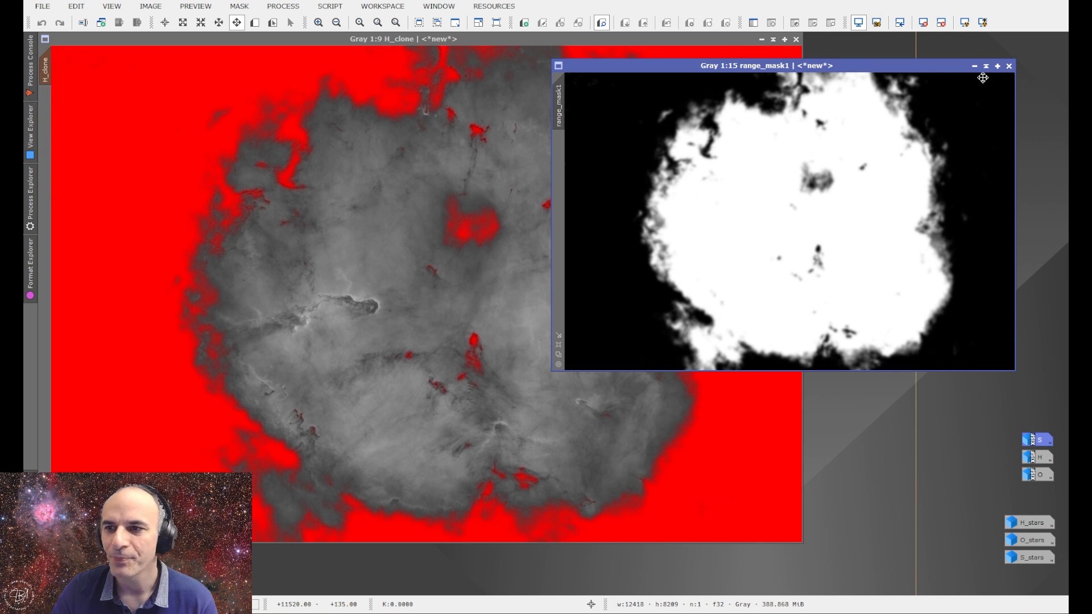
# Iconize range_mask1, park it beside the S_stars icon and toggle the red mask overlay on H_clone, leaving it hidden
pyautogui.click(974, 66)
pyautogui.moveTo(817, 222); pyautogui.dragTo(992, 387)
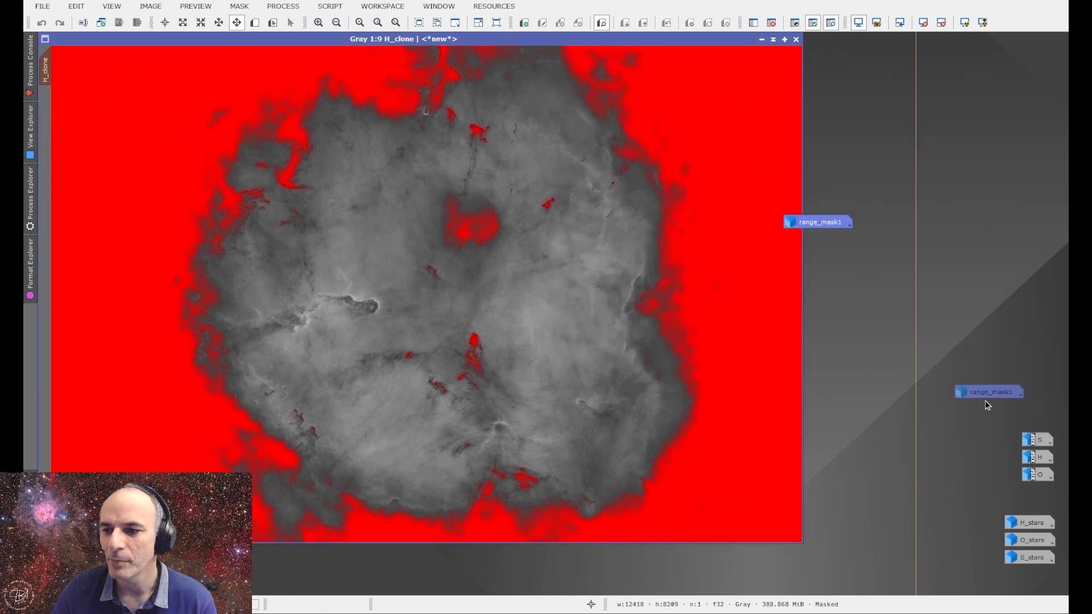
pyautogui.moveTo(953, 562); pyautogui.dragTo(961, 555)
pyautogui.hotkey('ctrl', 'k')
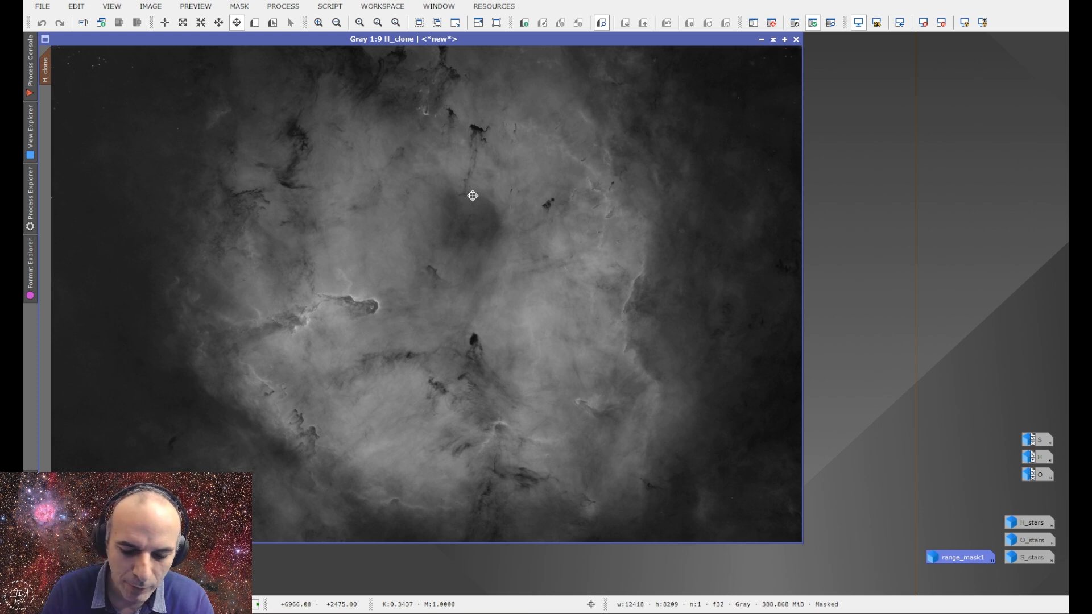
pyautogui.hotkey('ctrl', 'k')
pyautogui.hotkey('ctrl', 'k')
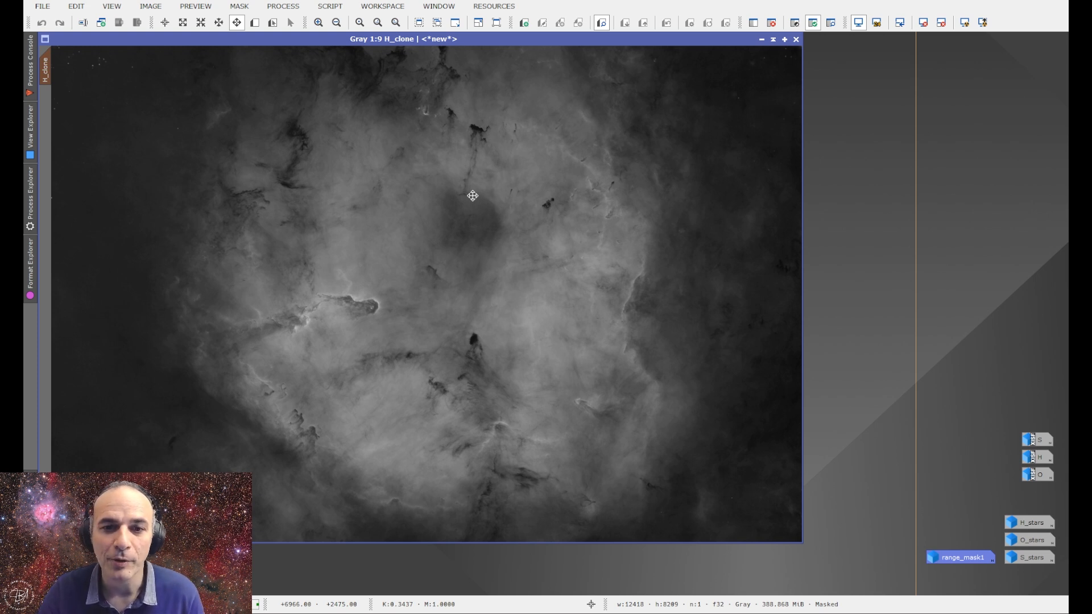
# Try luminance settings in the SHO-AIP script with O_stars and O as masters and the Darken method, then close it without creating an image
pyautogui.click(26, 198)
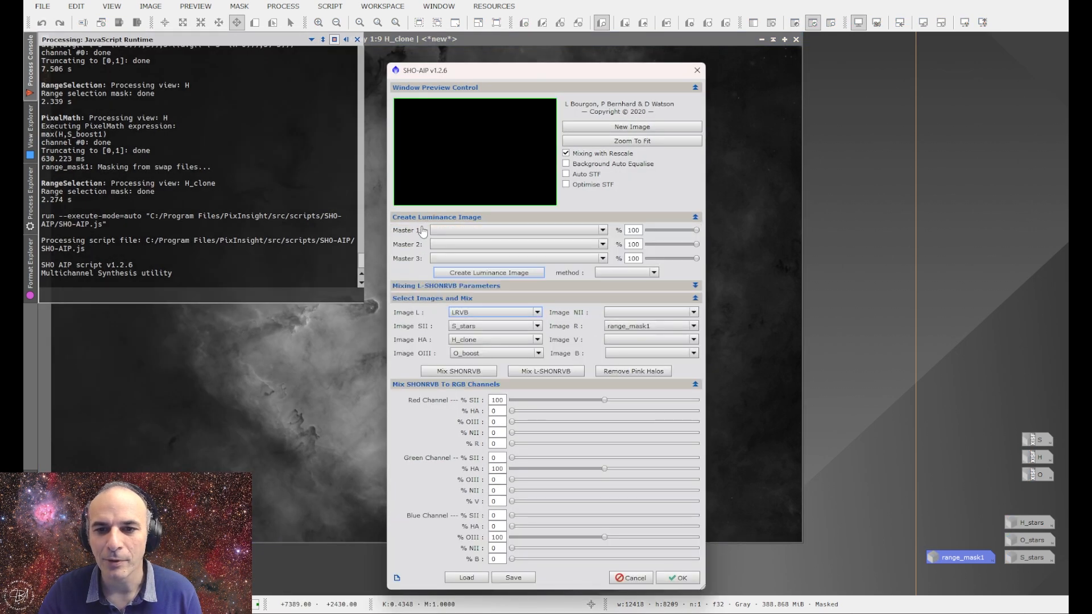
pyautogui.click(442, 230)
pyautogui.click(444, 231)
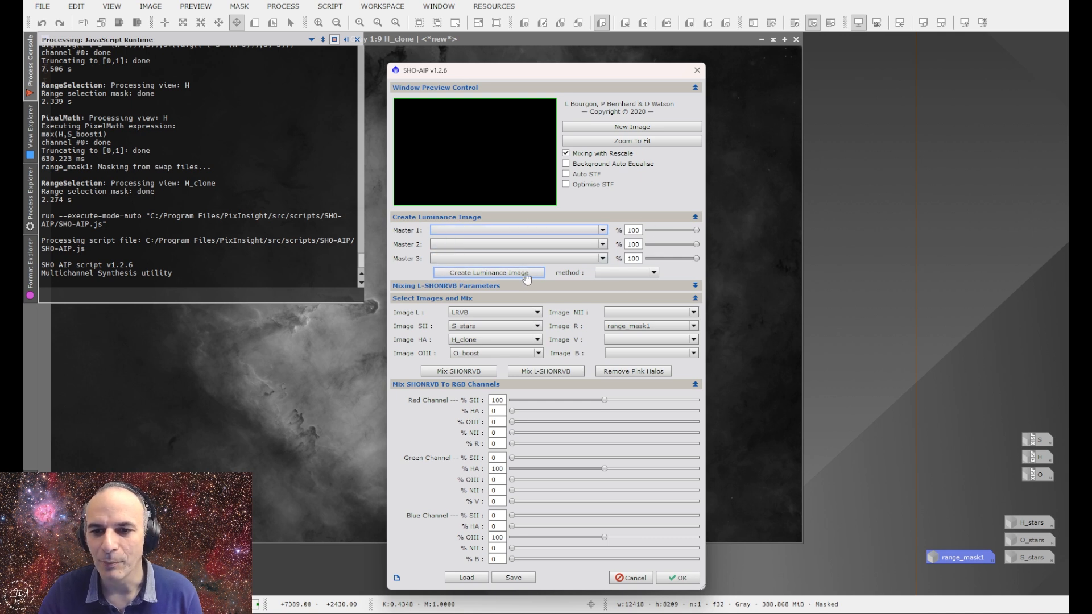
pyautogui.click(569, 230)
pyautogui.click(563, 316)
pyautogui.click(519, 241)
pyautogui.click(512, 304)
pyautogui.click(625, 273)
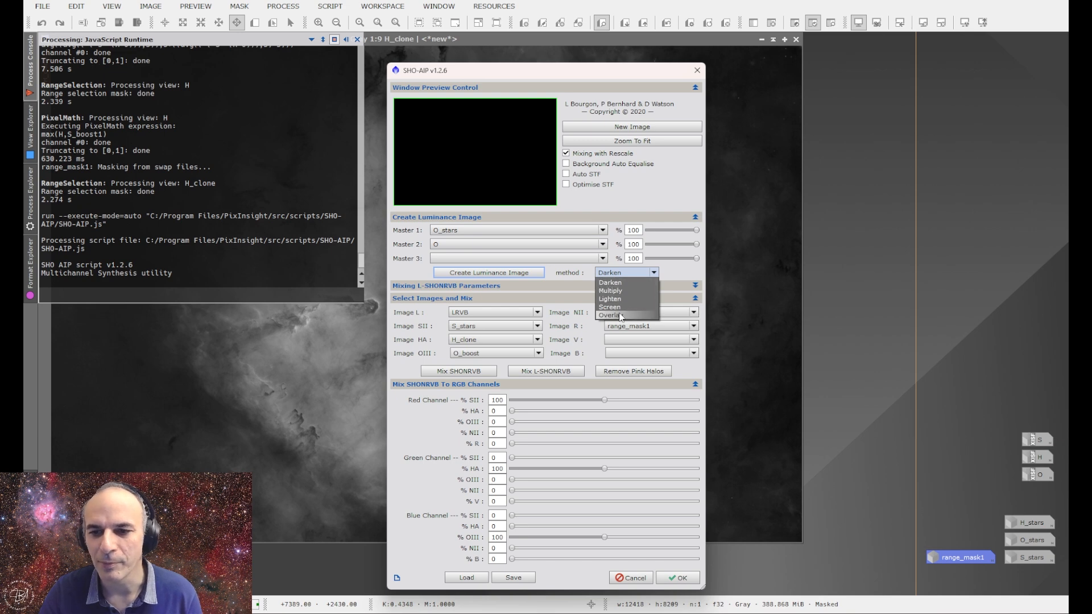
pyautogui.click(611, 283)
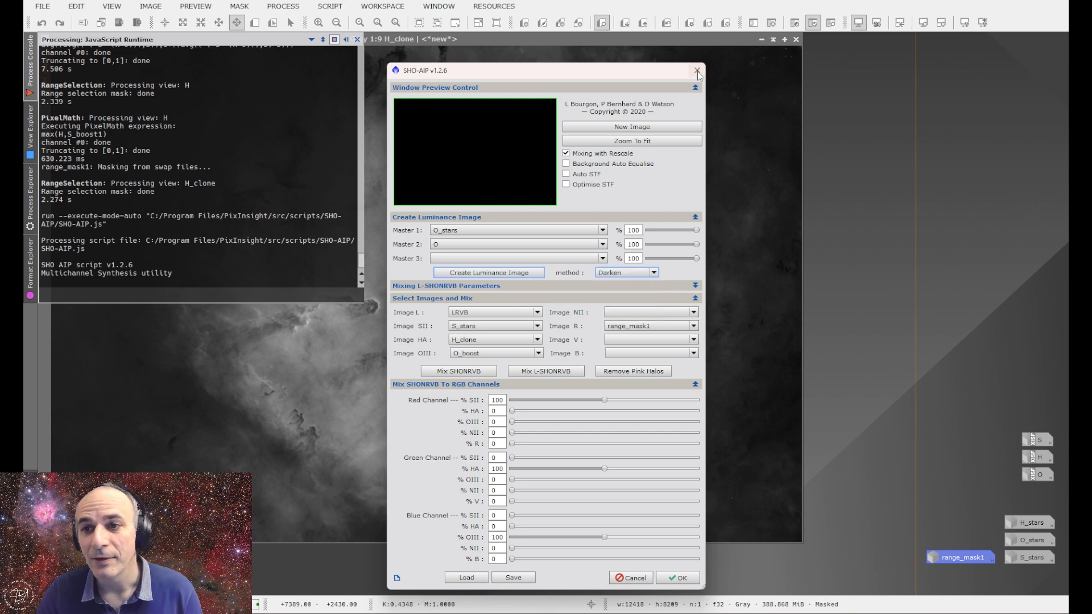
pyautogui.click(678, 578)
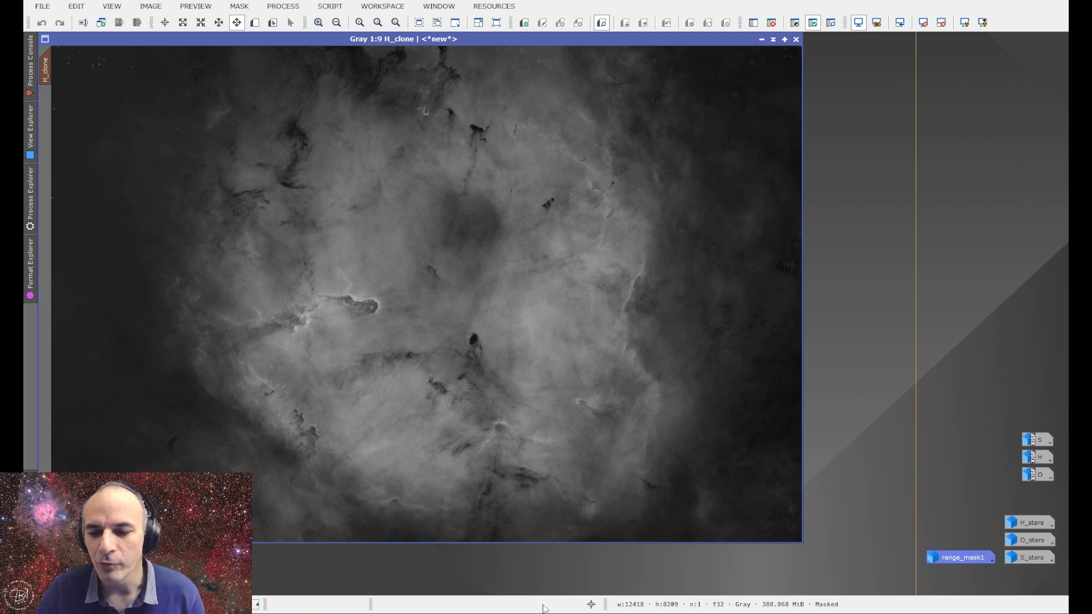
# Examine the PixelMath expressions of the SHO15_dynamique_rouge1, SHO18_dynamique_classique1 and SHO12_dynamique1 palettes in the palette workspace
pyautogui.click(257, 604)
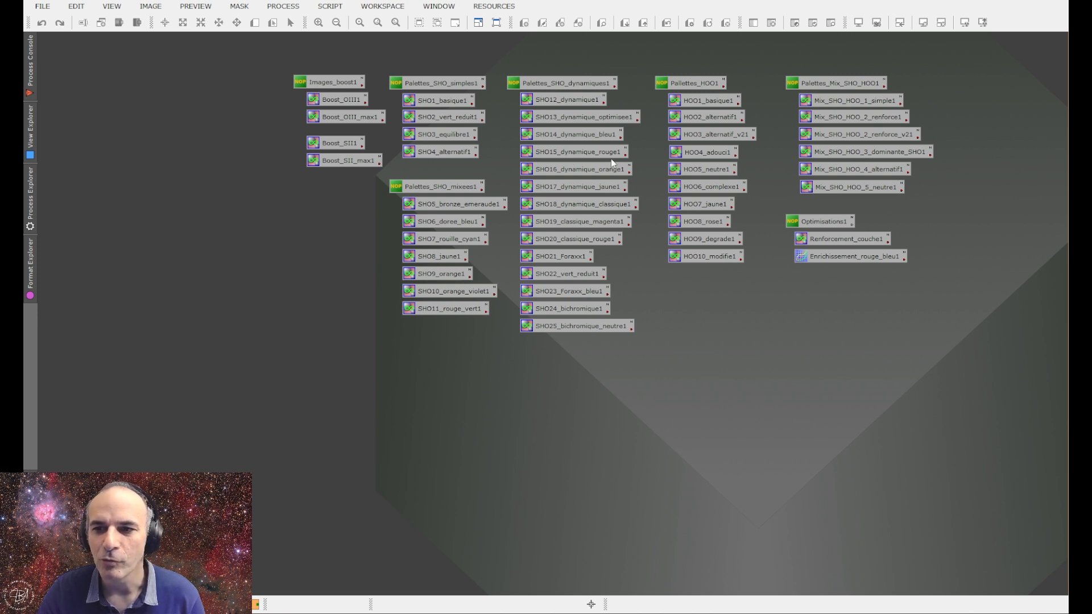
pyautogui.doubleClick(578, 152)
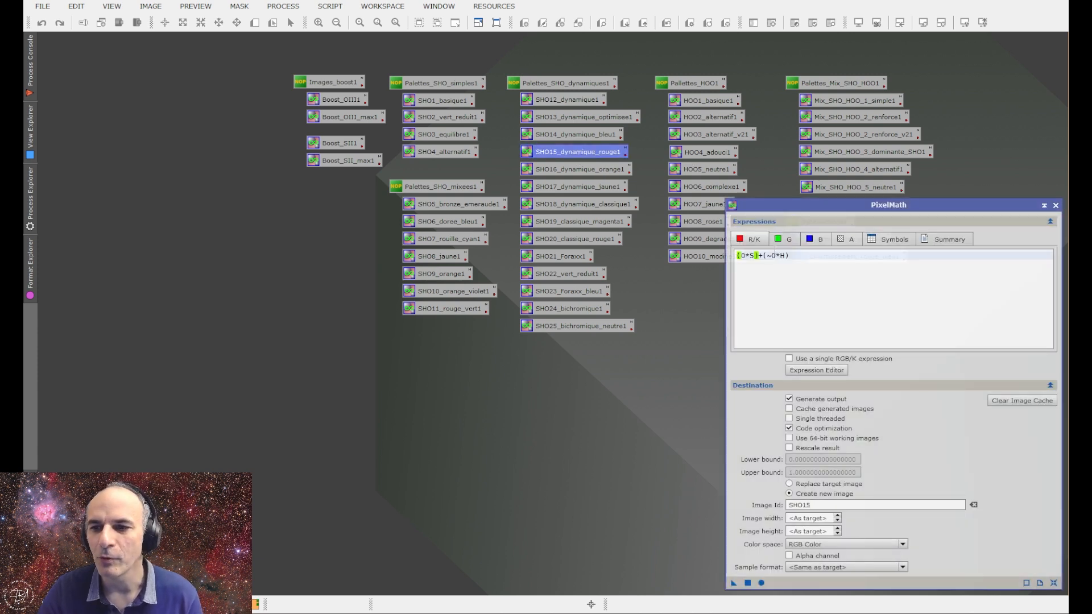
pyautogui.click(1055, 206)
pyautogui.doubleClick(561, 206)
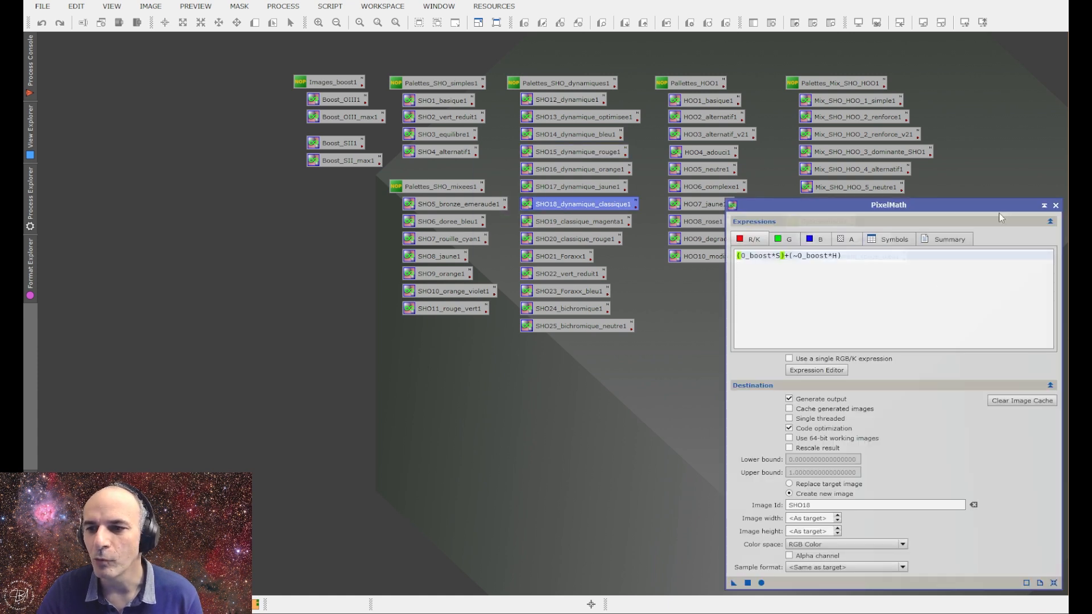
pyautogui.click(785, 240)
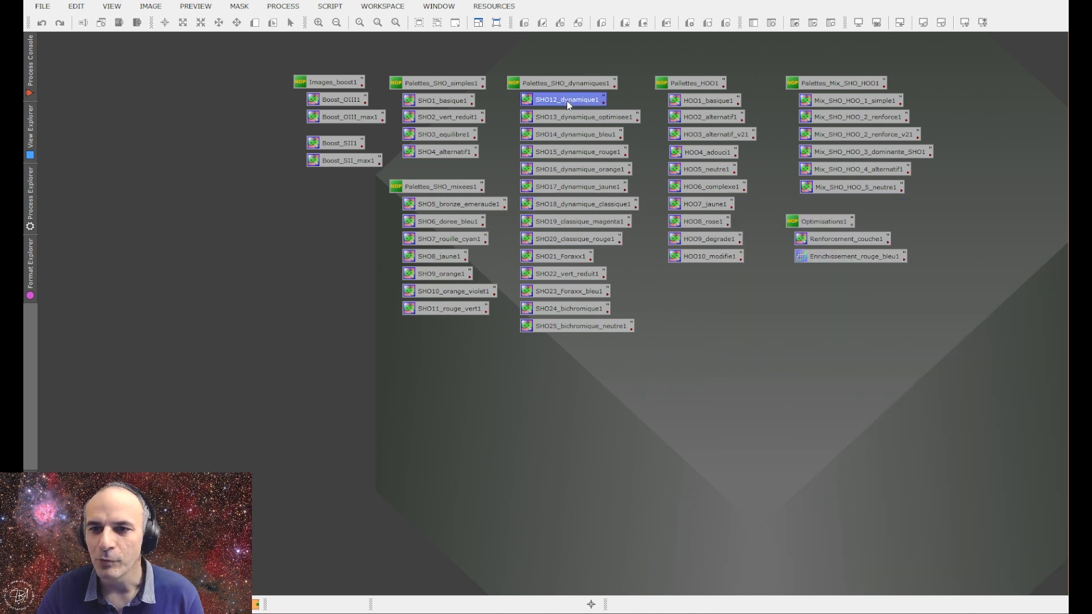
pyautogui.doubleClick(567, 102)
pyautogui.click(779, 244)
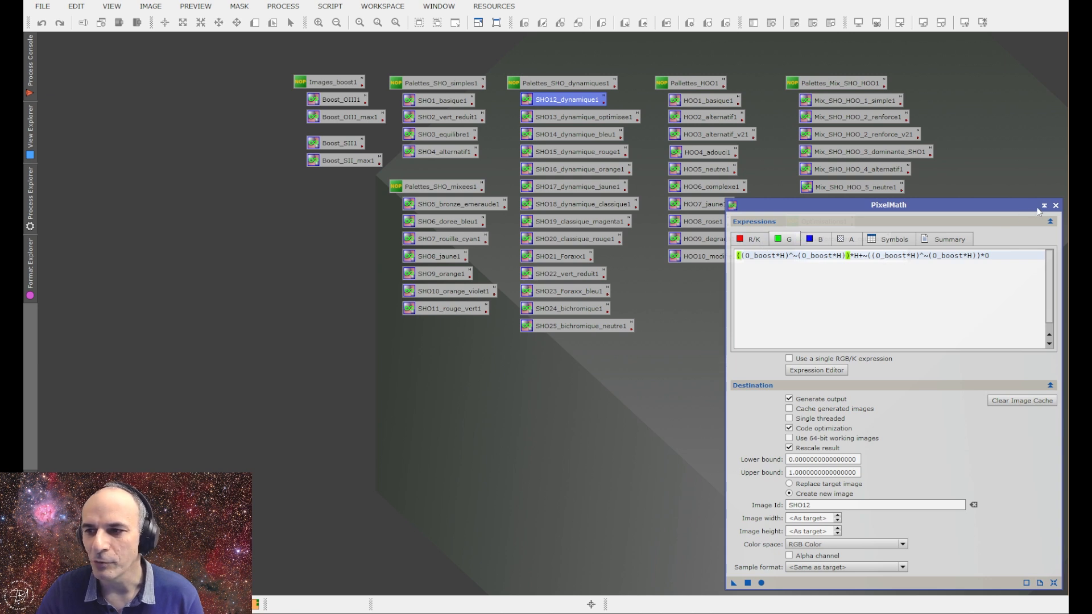
pyautogui.click(1056, 206)
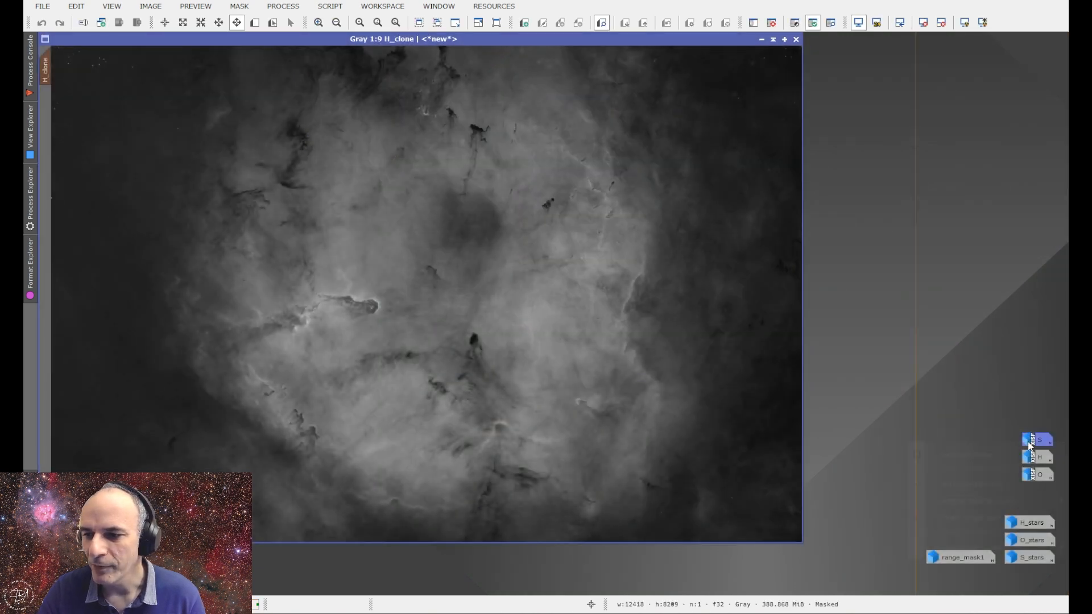
# Move the S image to the palette workspace and restore its window there, clear of the boost process icons
pyautogui.rightClick(1038, 441)
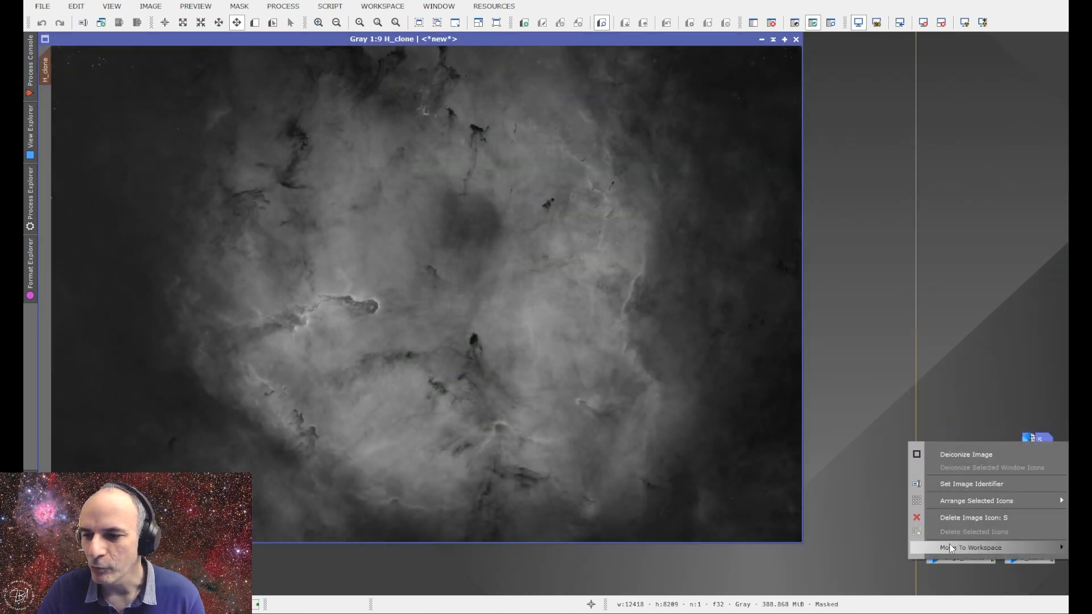
pyautogui.moveTo(951, 547)
pyautogui.click(866, 586)
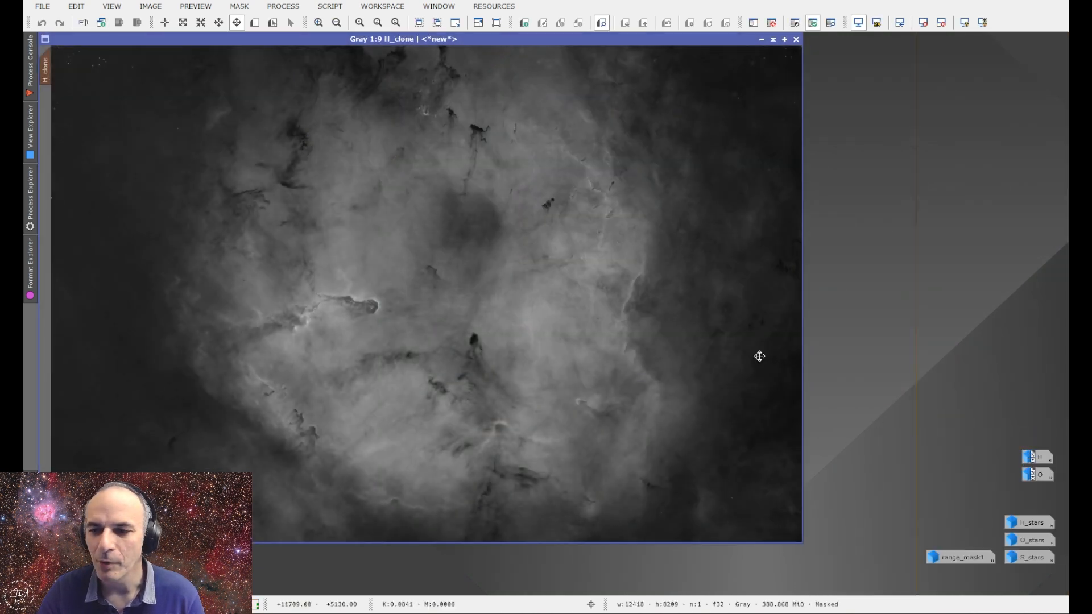
pyautogui.click(257, 606)
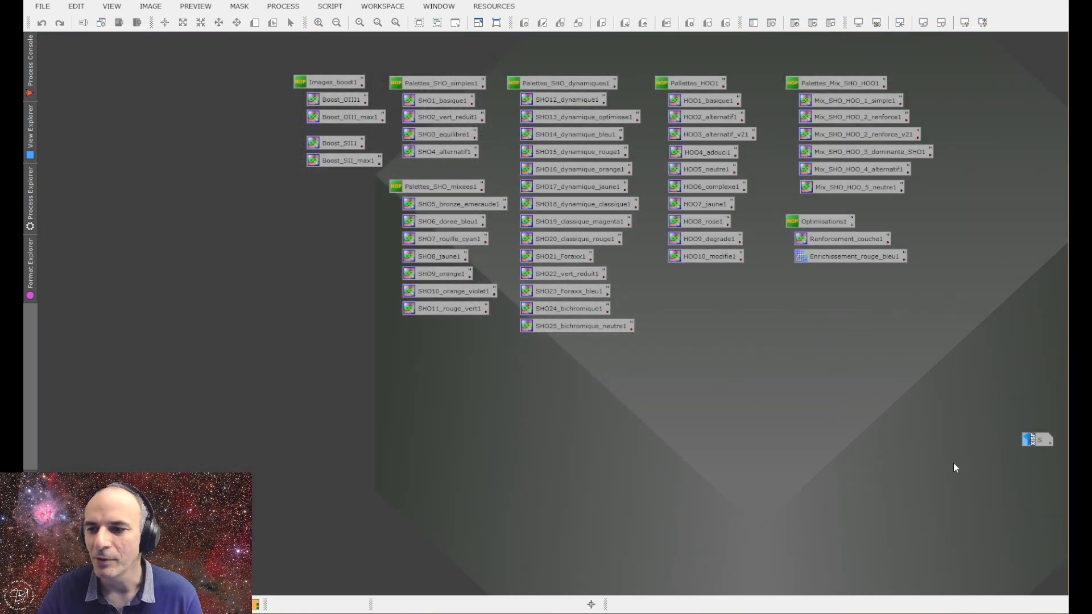
pyautogui.doubleClick(1038, 441)
pyautogui.moveTo(734, 40); pyautogui.dragTo(599, 71)
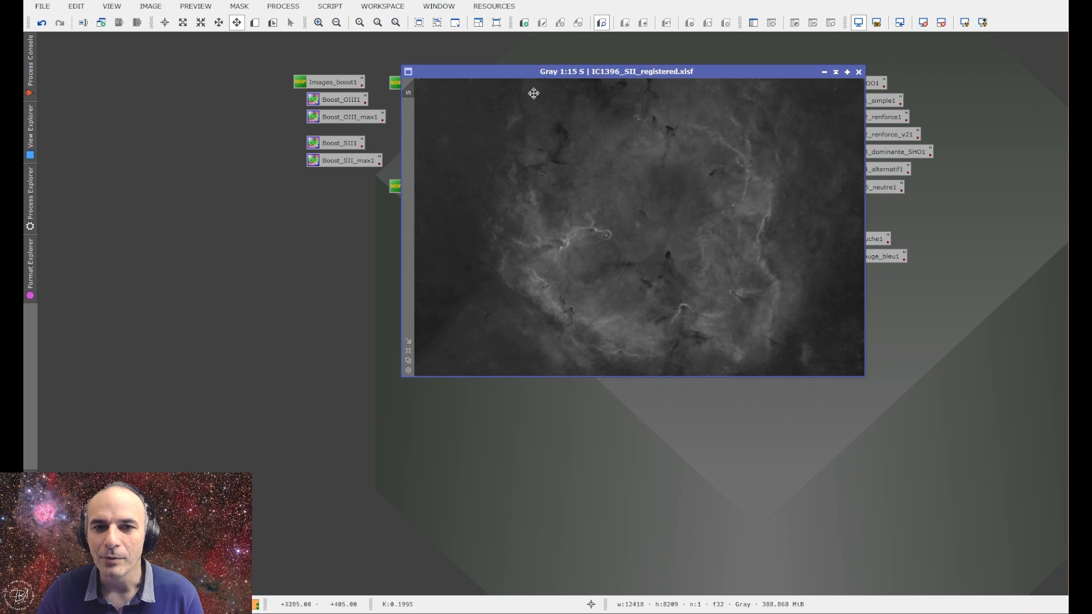
# Create a boosted SII image from S with the Boost_SII1 PixelMath process and move the original S image beside it
pyautogui.doubleClick(329, 143)
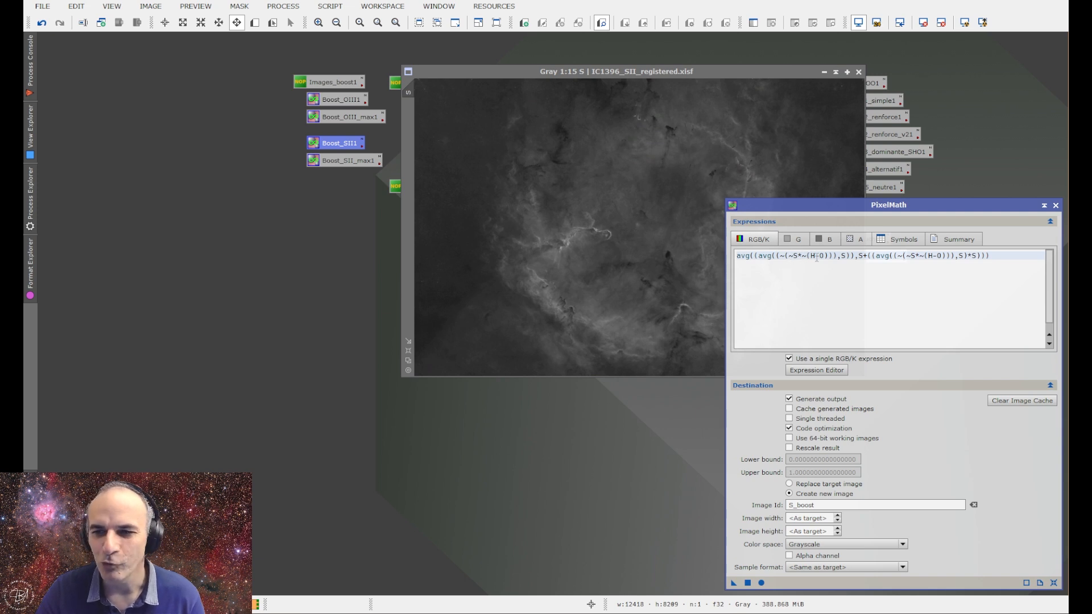
pyautogui.click(1056, 205)
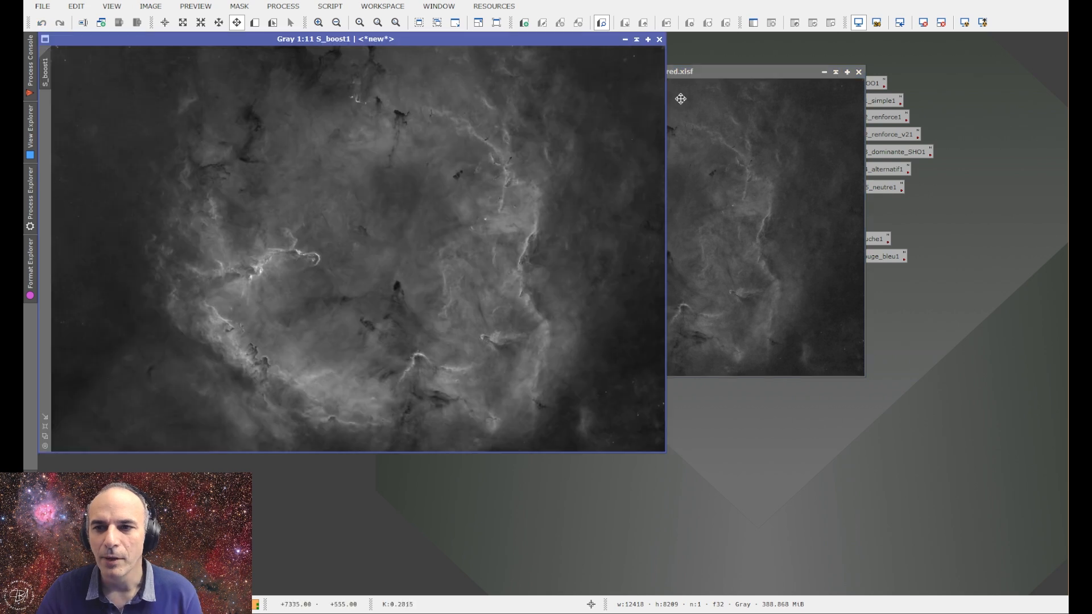
pyautogui.click(678, 74)
pyautogui.moveTo(678, 74); pyautogui.dragTo(887, 71)
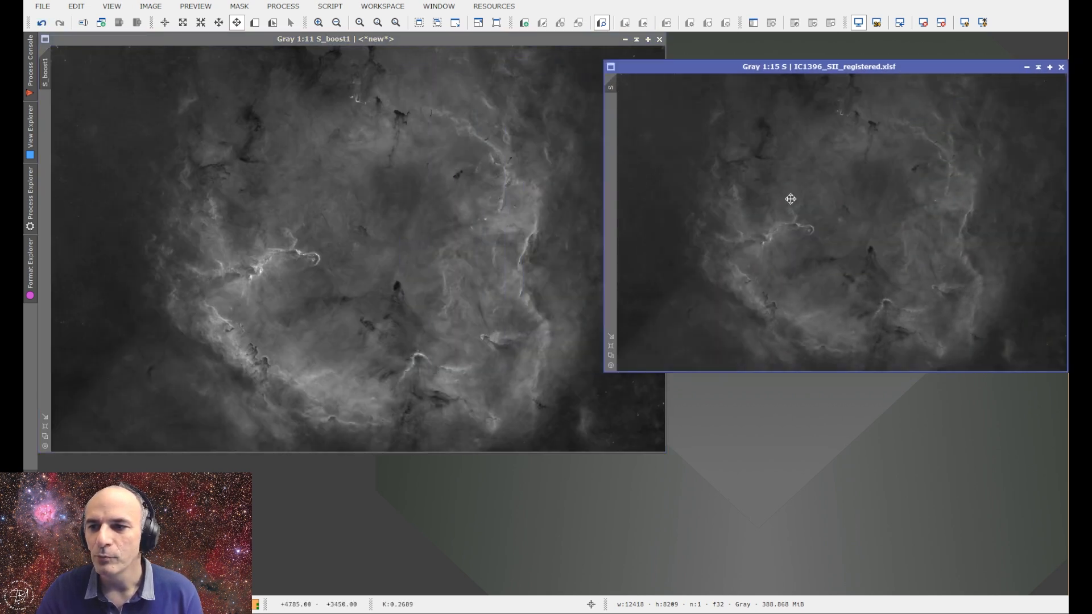
# Compare the boosted SII image with the original S image side by side, both fitted at 1:14 zoom
pyautogui.click(1039, 68)
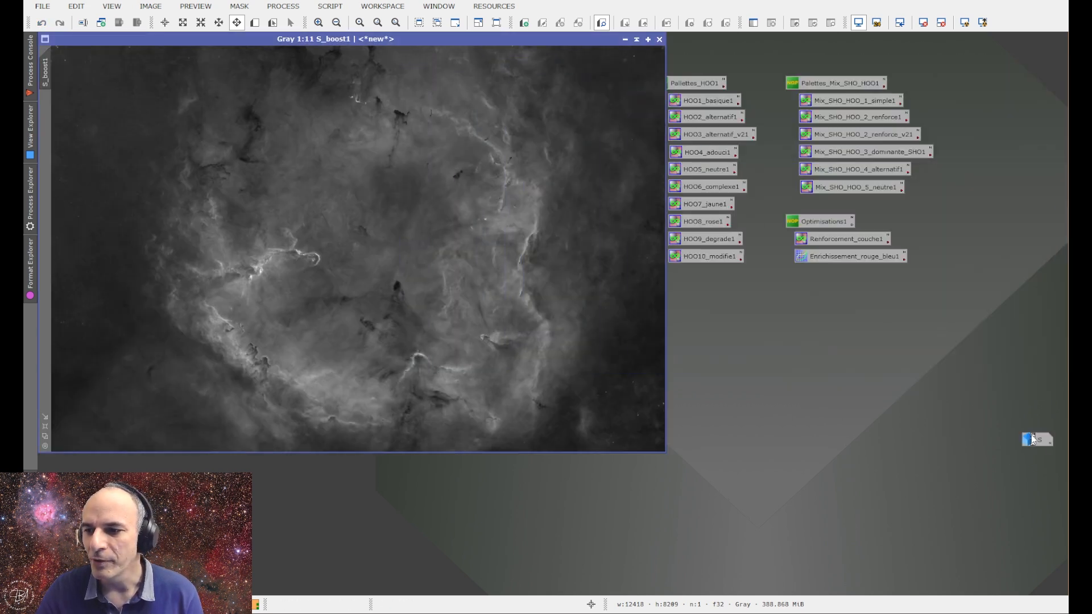
pyautogui.doubleClick(1031, 440)
pyautogui.scroll(-1, 383, 226)
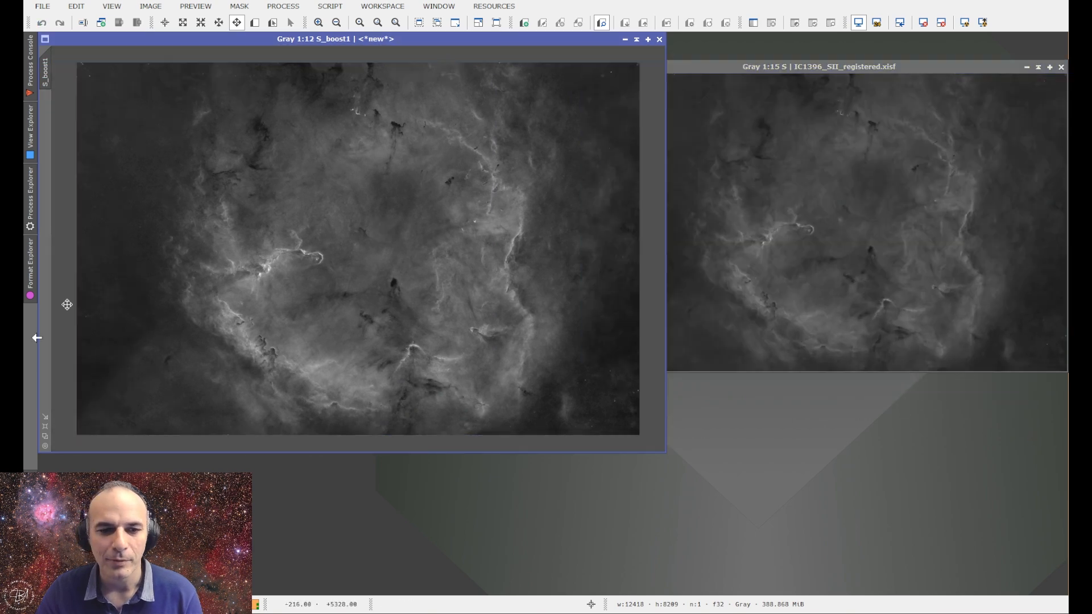
pyautogui.click(45, 417)
pyautogui.click(667, 72)
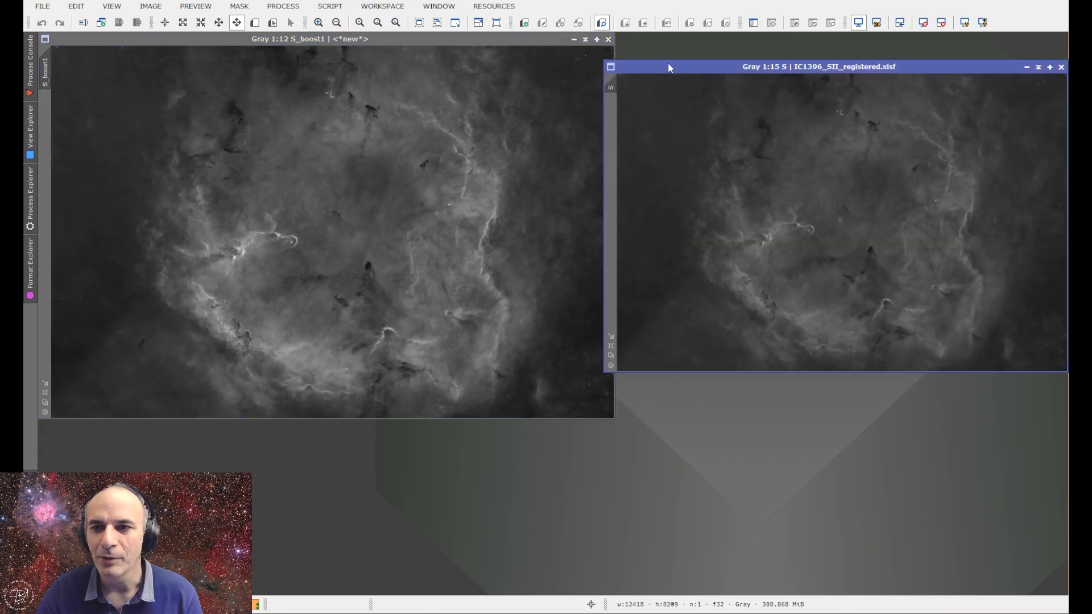
pyautogui.moveTo(667, 73); pyautogui.dragTo(677, 35)
pyautogui.scroll(1, 676, 204)
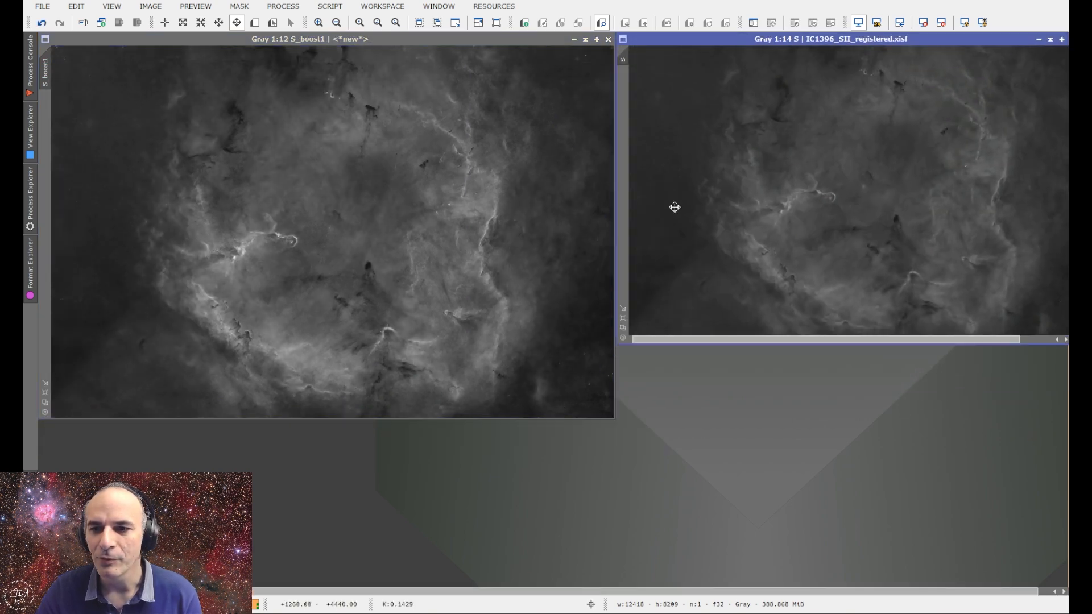
pyautogui.click(623, 309)
pyautogui.scroll(-1, 402, 286)
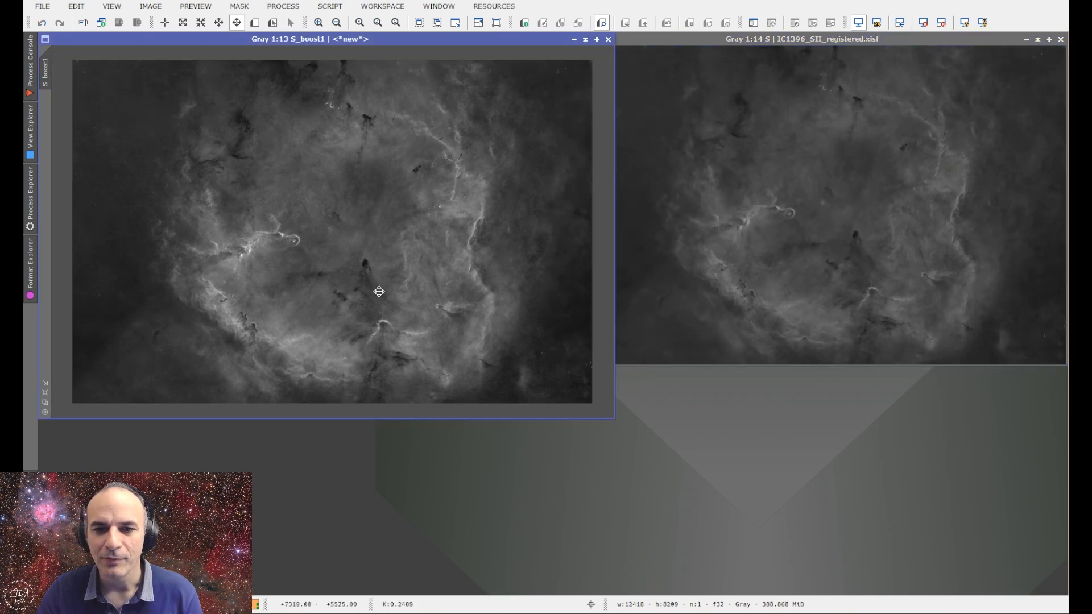
pyautogui.click(45, 382)
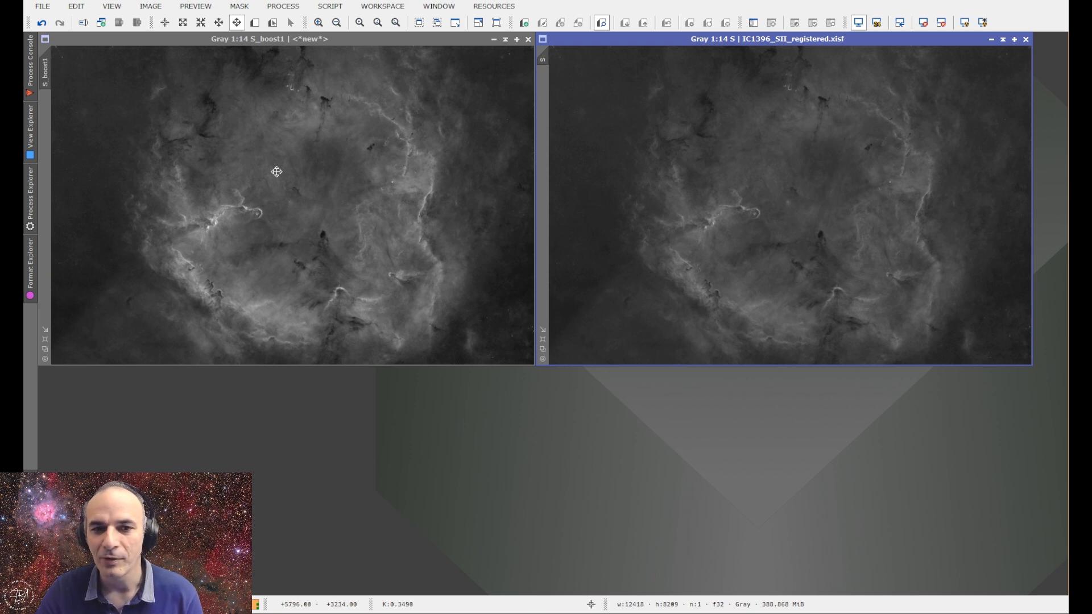
# Minimise the S and S_boost1 images and place the S_boost1 icon beside the S icon, clear of the process icons
pyautogui.scroll(12, 208, 222)
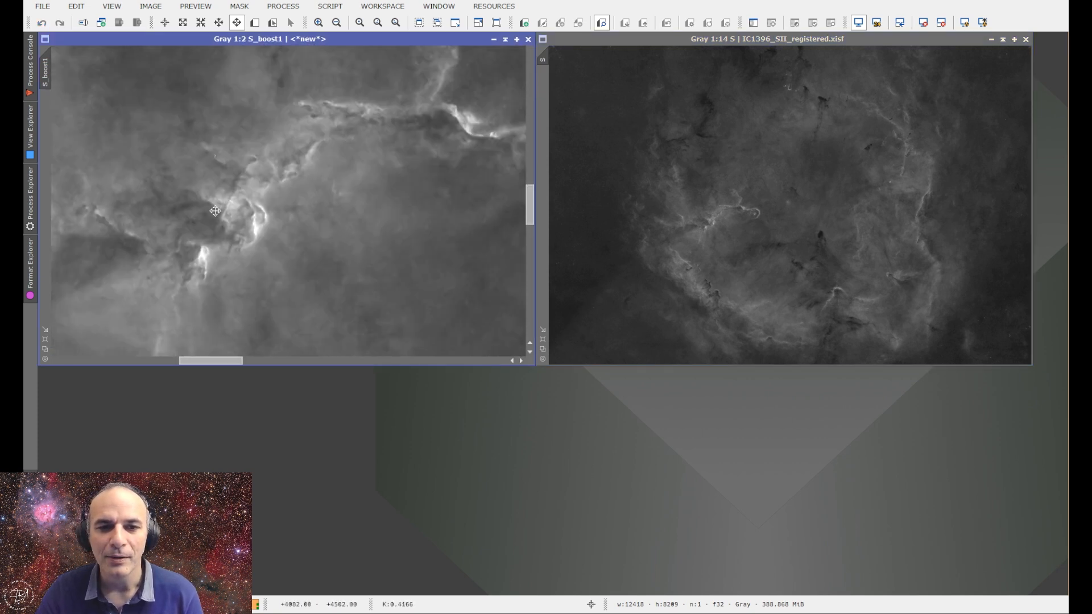
pyautogui.scroll(-11, 271, 235)
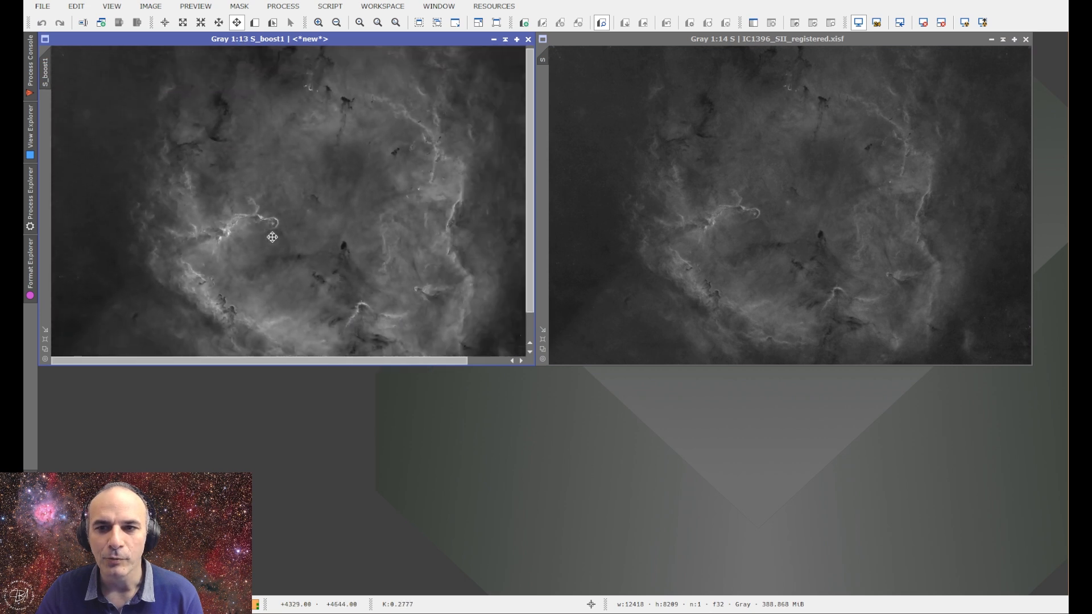
pyautogui.scroll(-1, 272, 236)
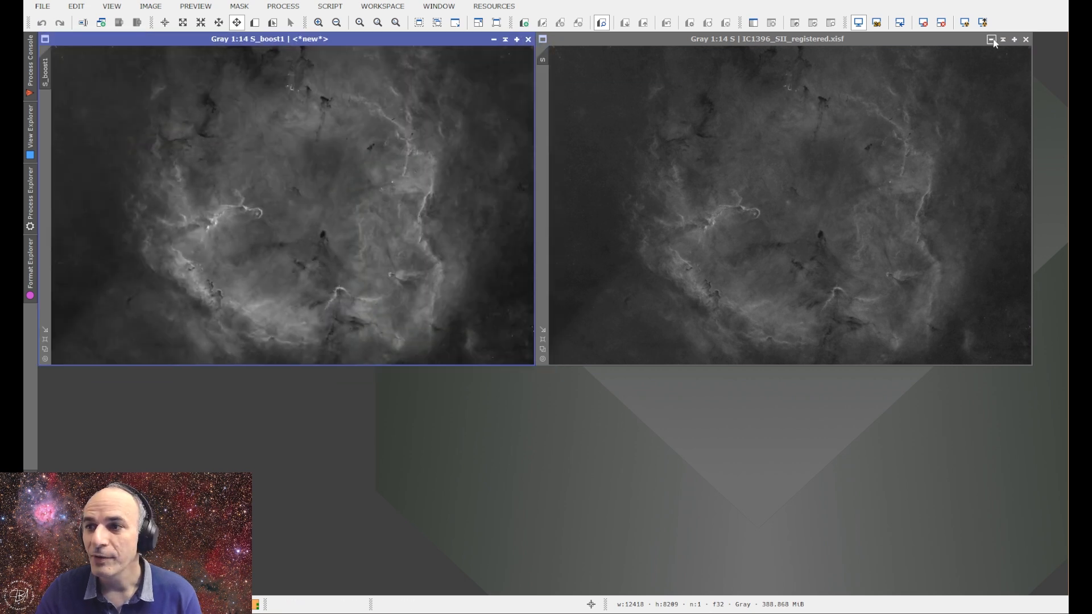
pyautogui.click(991, 40)
pyautogui.rightClick(1041, 442)
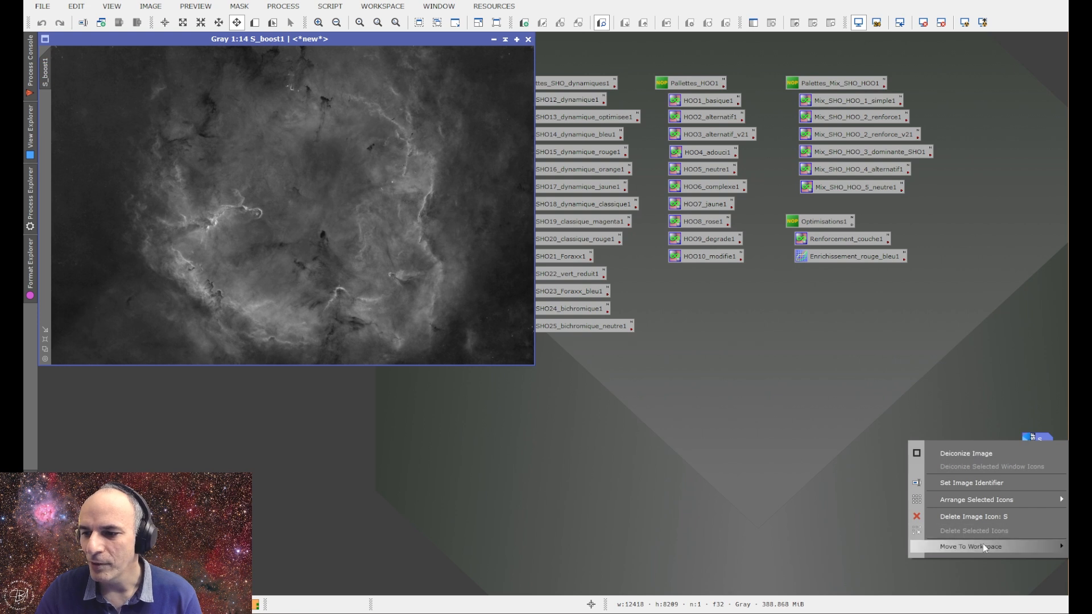
pyautogui.click(494, 40)
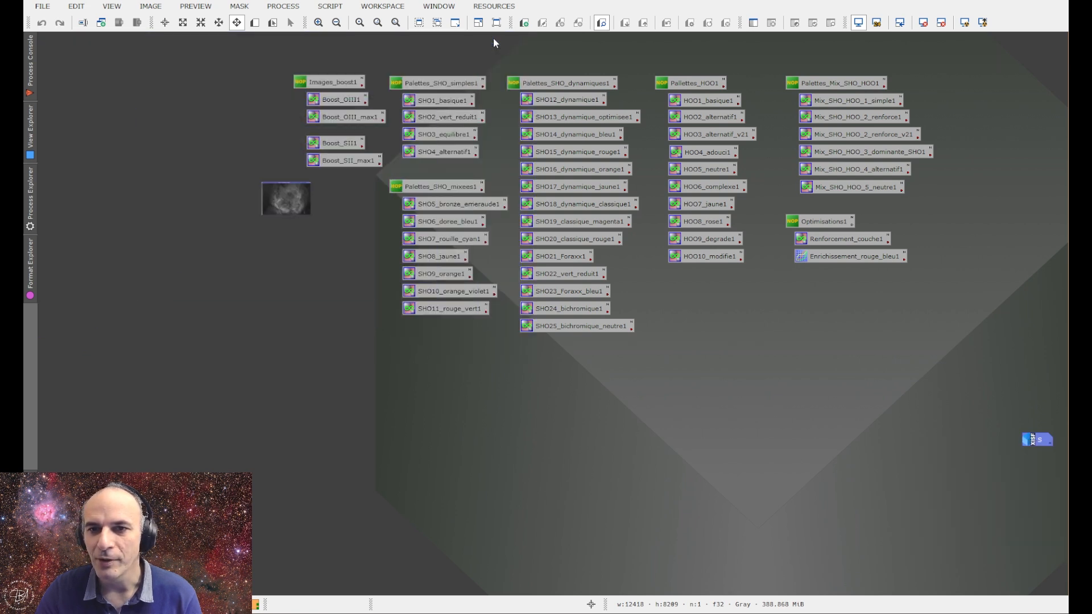
pyautogui.moveTo(335, 216); pyautogui.dragTo(1026, 460)
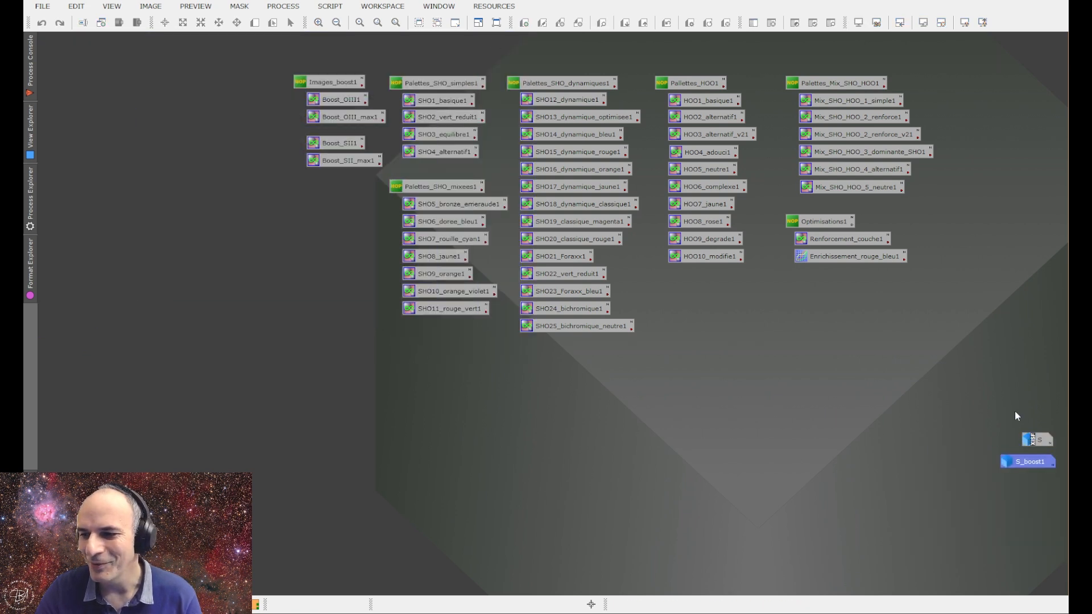
# Move the S and S_boost1 icons to the workspace holding H_clone and place S_boost1 just above S
pyautogui.rightClick(1033, 465)
pyautogui.moveTo(988, 570)
pyautogui.click(880, 566)
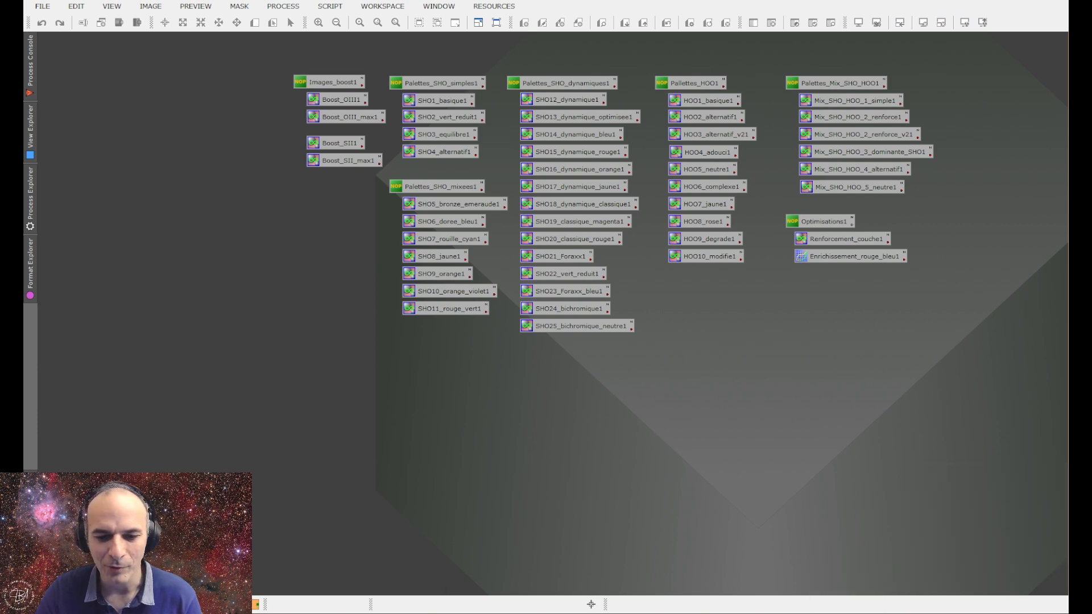
pyautogui.click(233, 604)
pyautogui.moveTo(1020, 465); pyautogui.dragTo(1017, 413)
# Reset PixelMath and apply the expression max(H_clone,S_boost1) to the masked H_clone image, replacing the target
pyautogui.click(283, 6)
pyautogui.moveTo(342, 22)
pyautogui.click(620, 551)
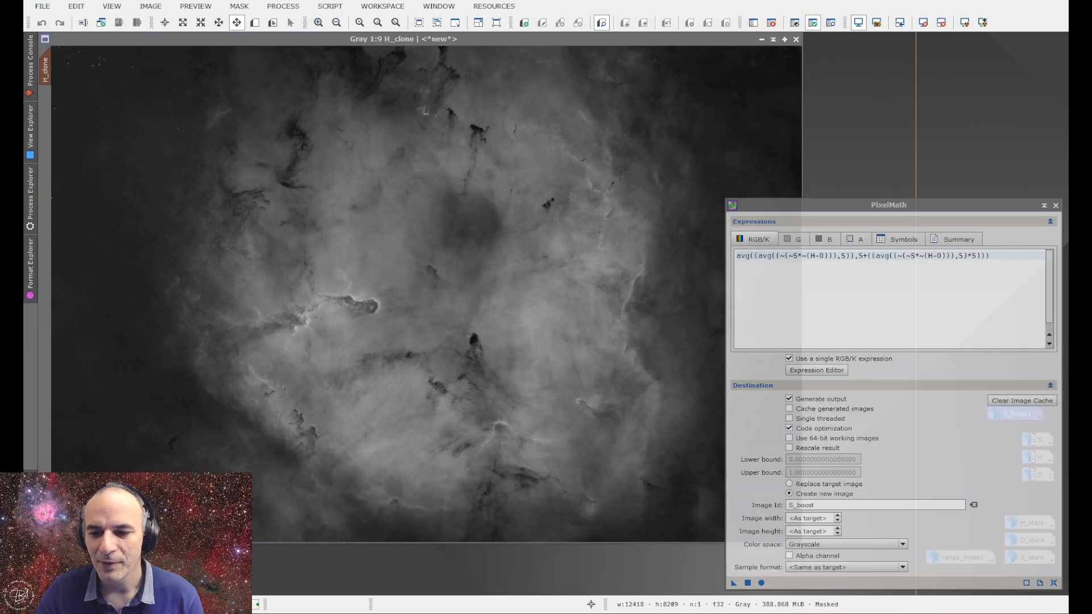
pyautogui.click(1054, 583)
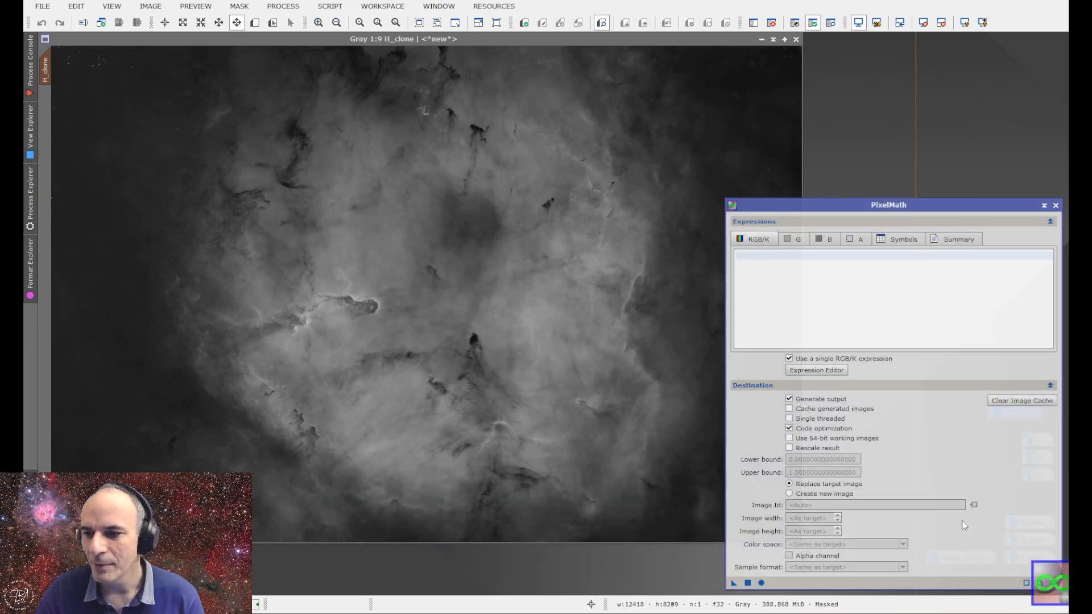
pyautogui.click(758, 259)
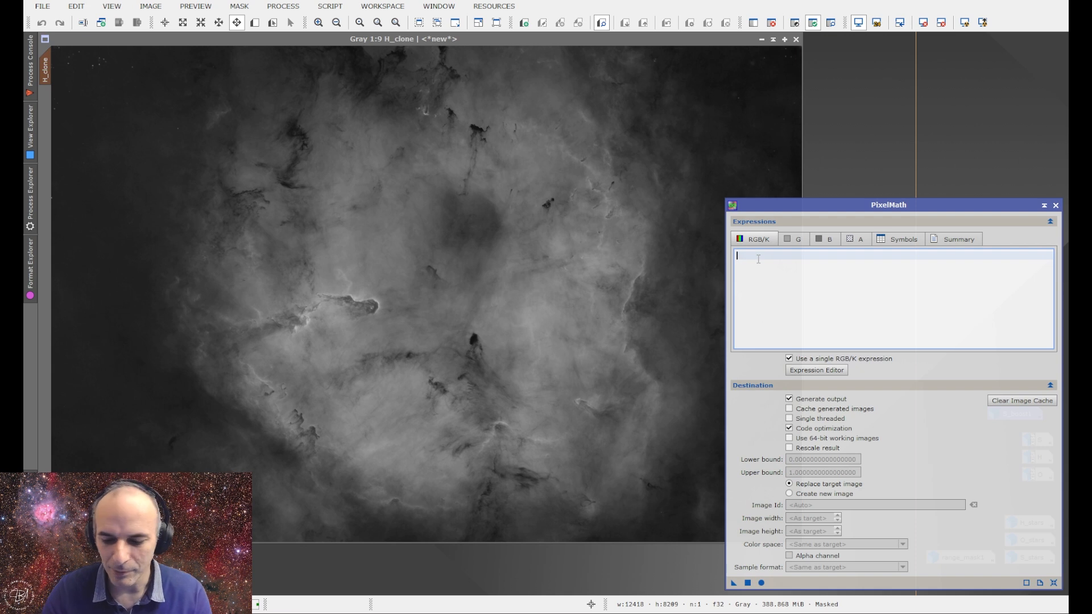
pyautogui.write('ma')
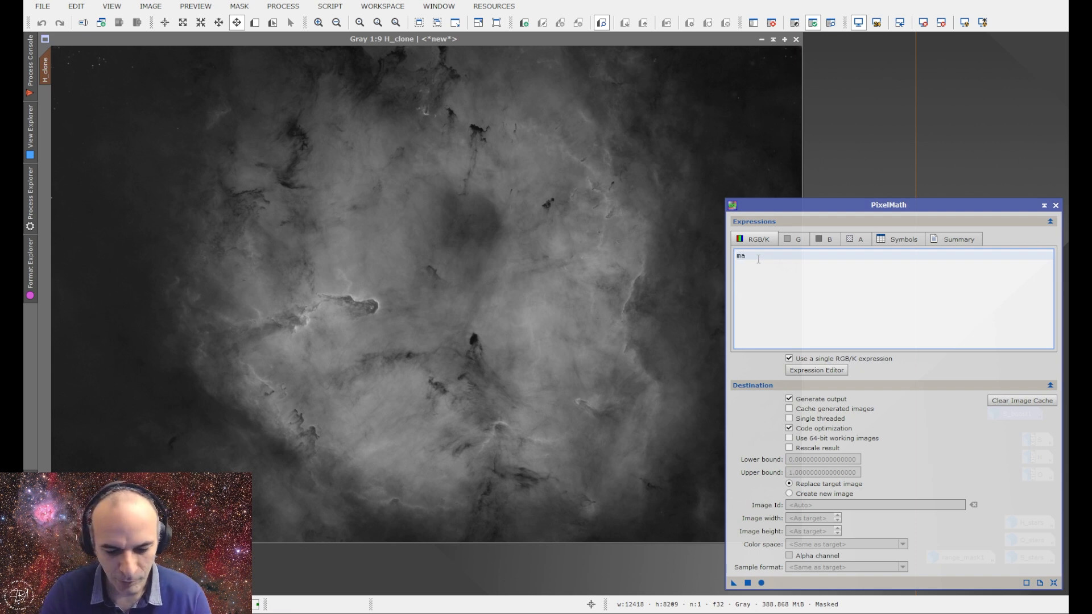
pyautogui.write('x(')
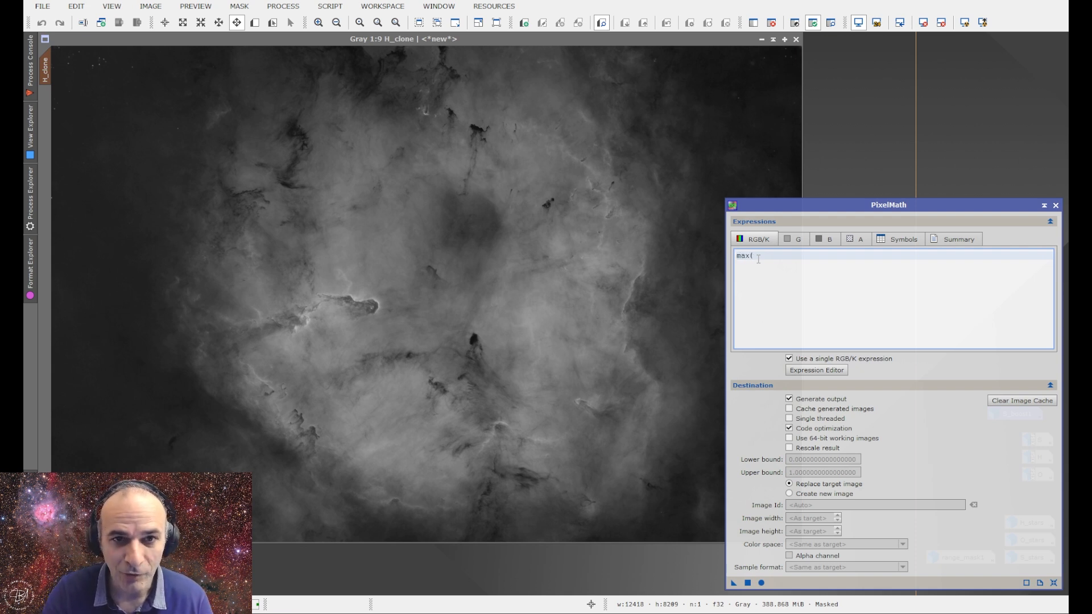
pyautogui.write('H_clone,')
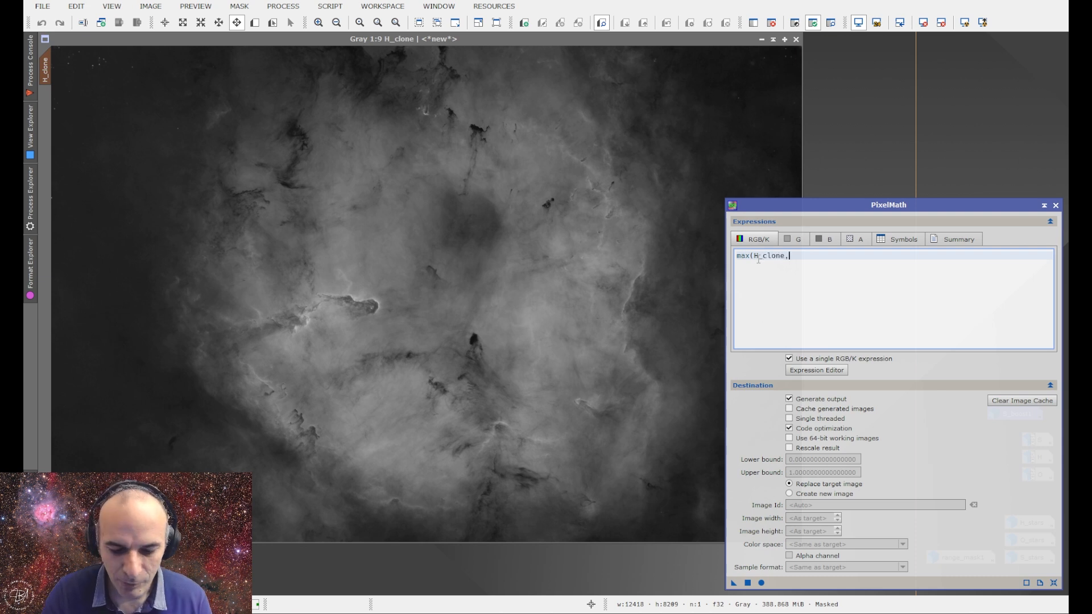
pyautogui.write('S_boo')
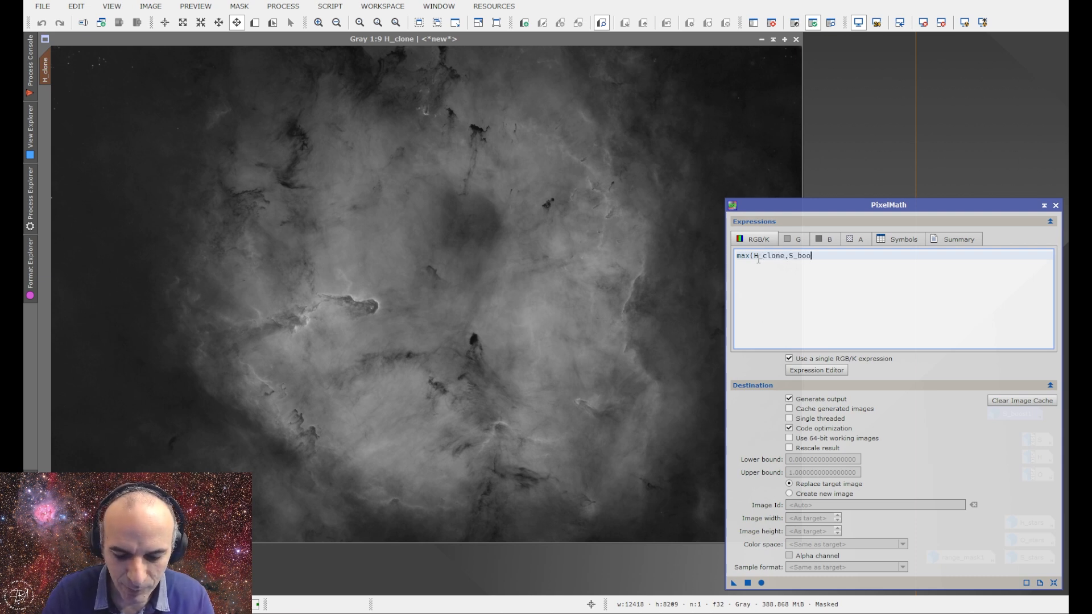
pyautogui.write('st1)')
pyautogui.moveTo(734, 583); pyautogui.dragTo(493, 346)
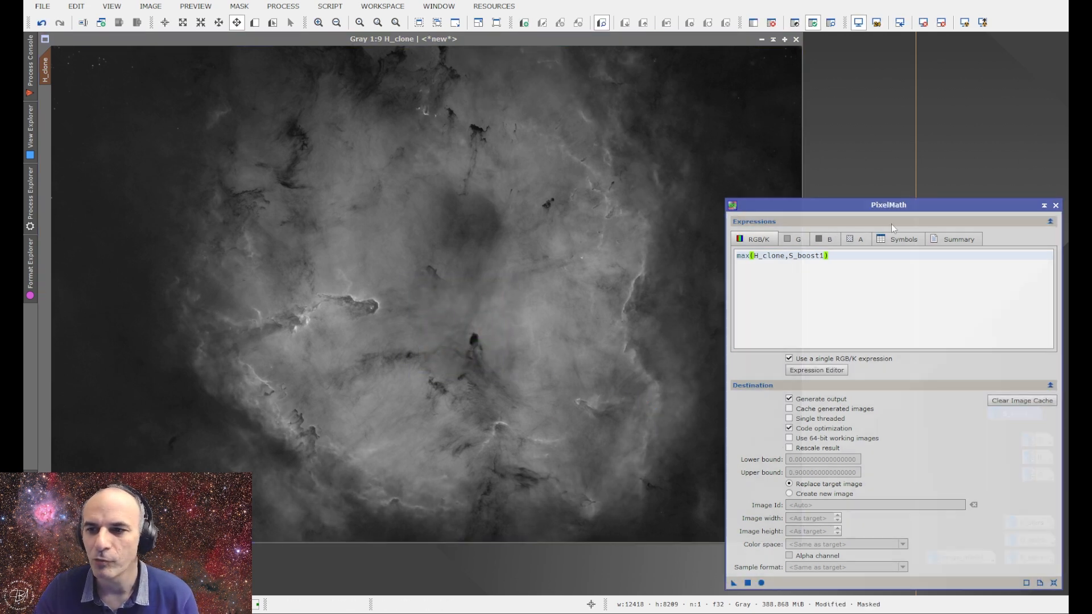
pyautogui.click(1056, 206)
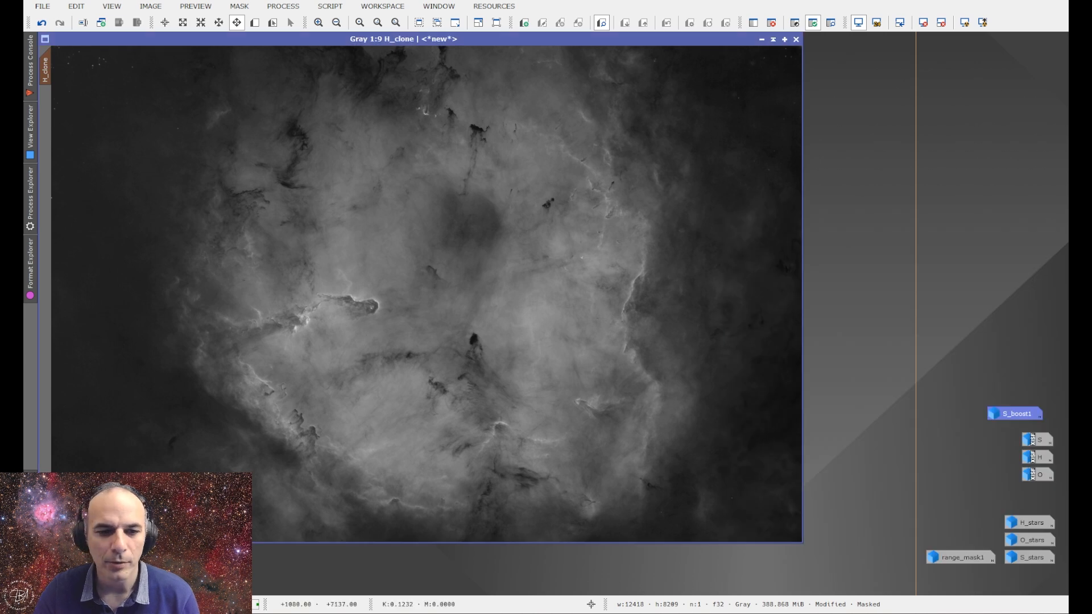
# Compare H_clone before and after the PixelMath blend, both in full view and up close at 1:2 zoom
pyautogui.scroll(5, 125, 410)
pyautogui.scroll(-5, 122, 408)
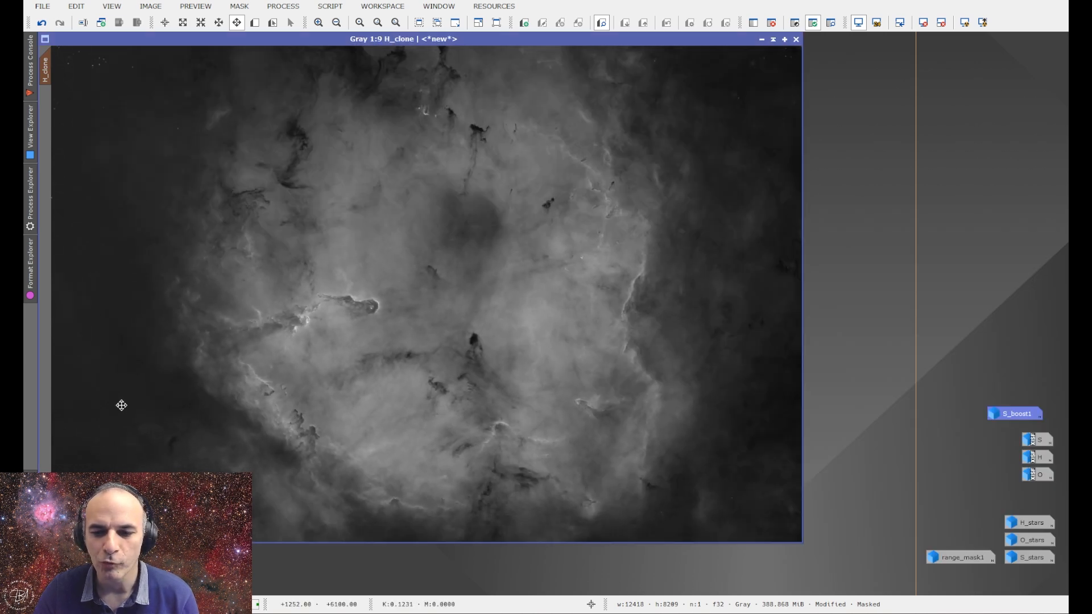
pyautogui.click(41, 22)
pyautogui.click(60, 23)
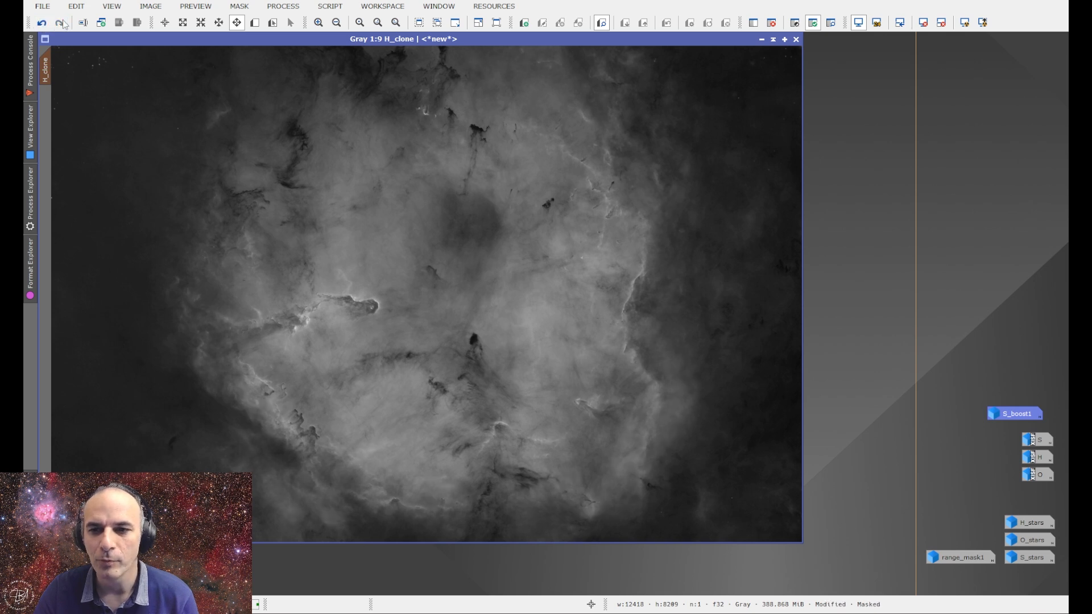
pyautogui.click(41, 23)
pyautogui.click(60, 22)
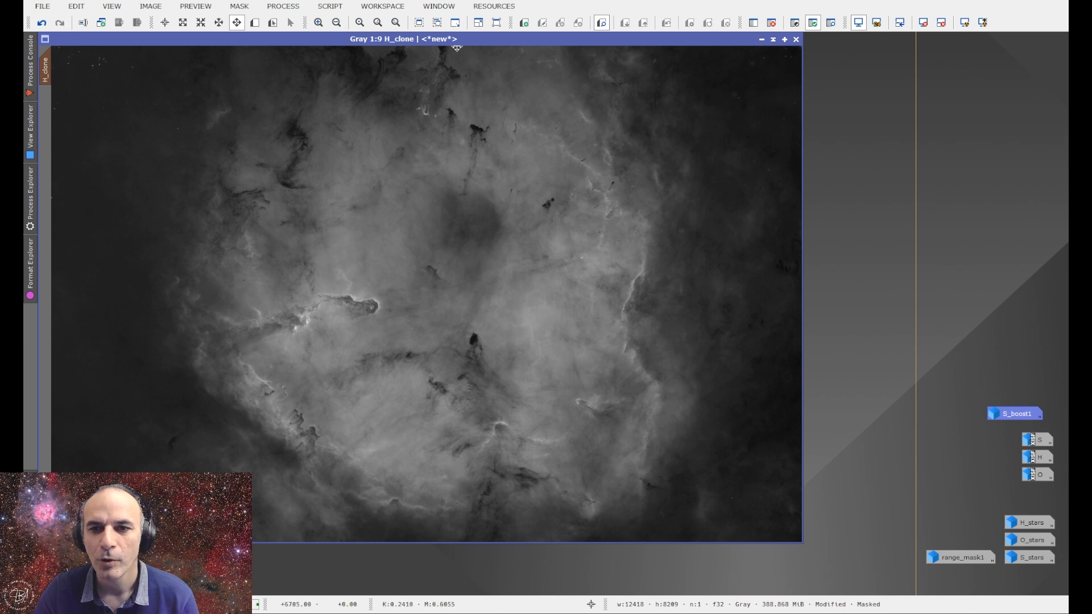
pyautogui.scroll(7, 430, 85)
pyautogui.click(42, 22)
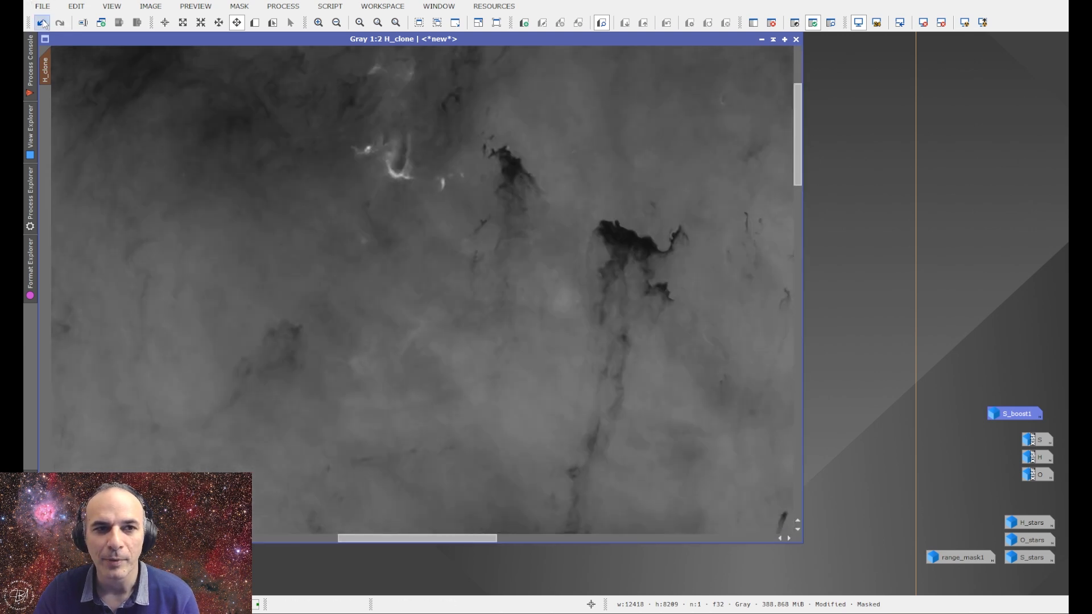
pyautogui.click(63, 24)
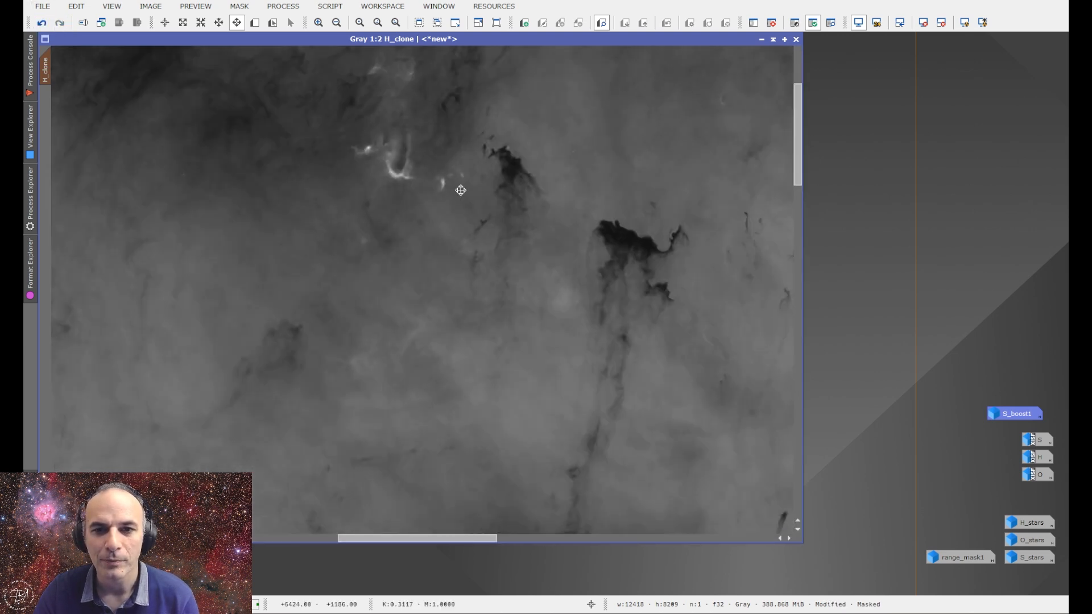
pyautogui.scroll(-7, 90, 57)
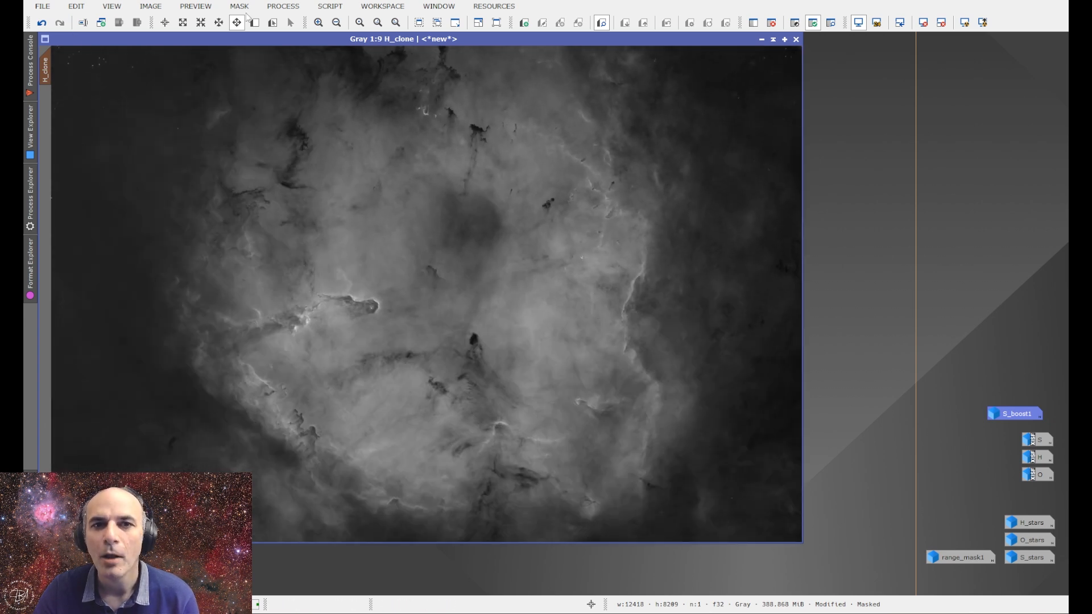
# Draft the softer PixelMath alternative avg(H_clone,max(H_clone,S_boost1)) and close the process without applying it
pyautogui.click(293, 10)
pyautogui.moveTo(342, 22)
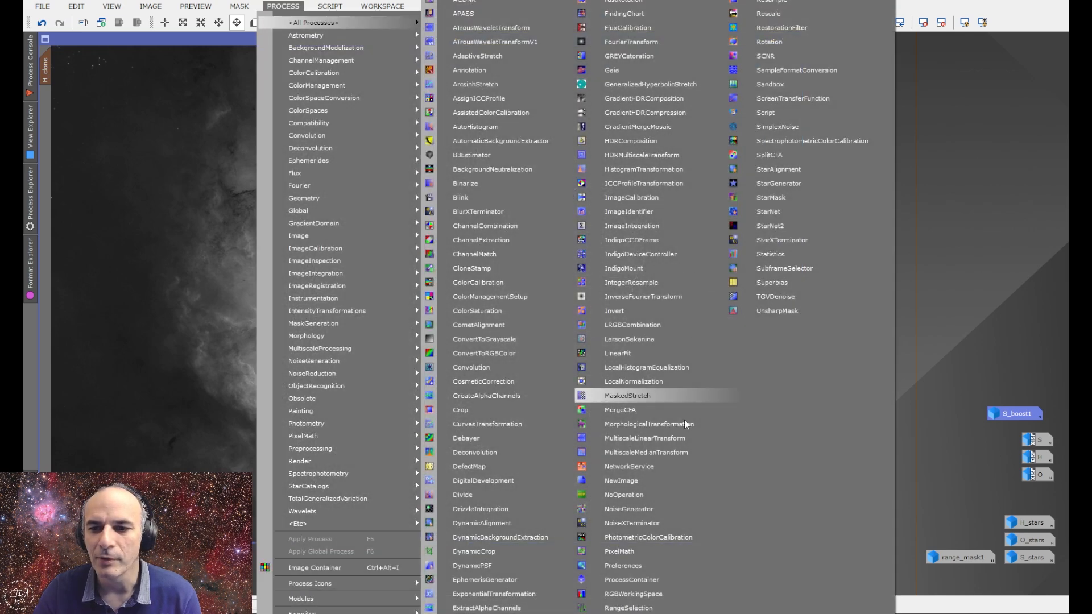
pyautogui.click(619, 553)
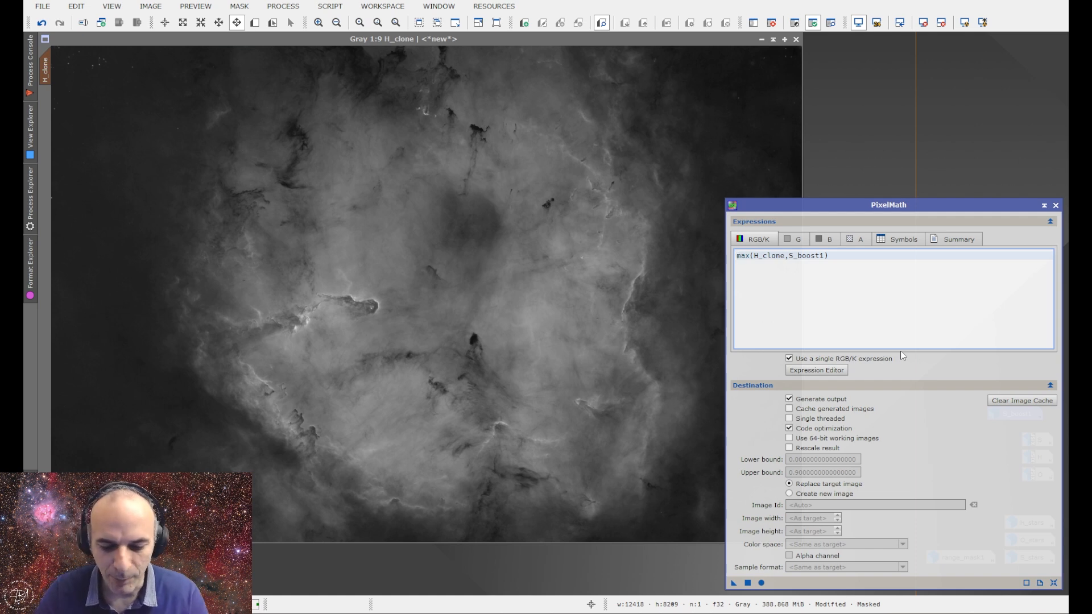
pyautogui.write('avg(')
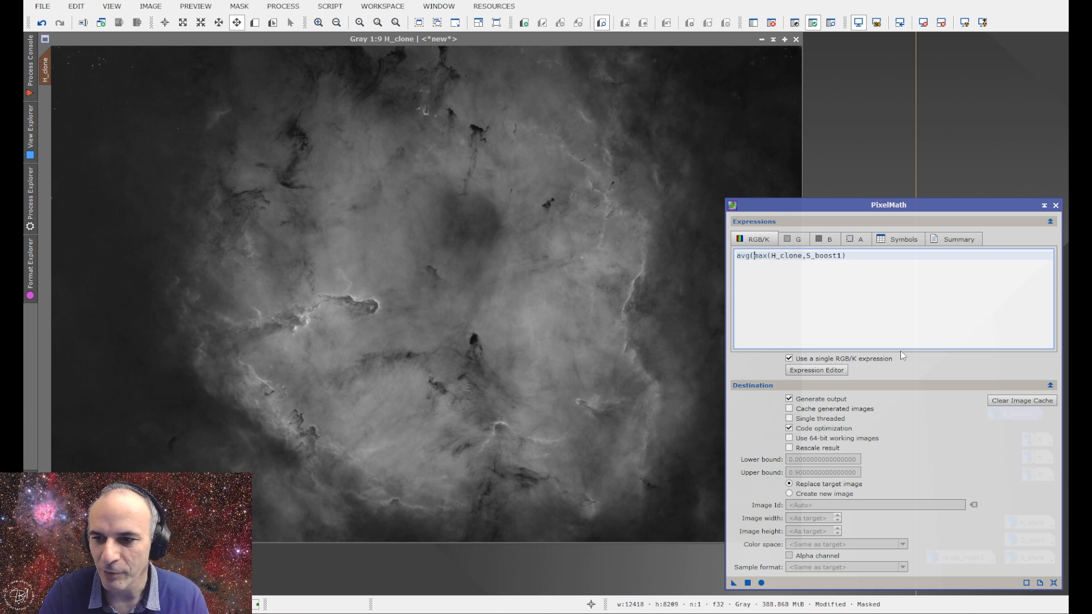
pyautogui.write('H_clk')
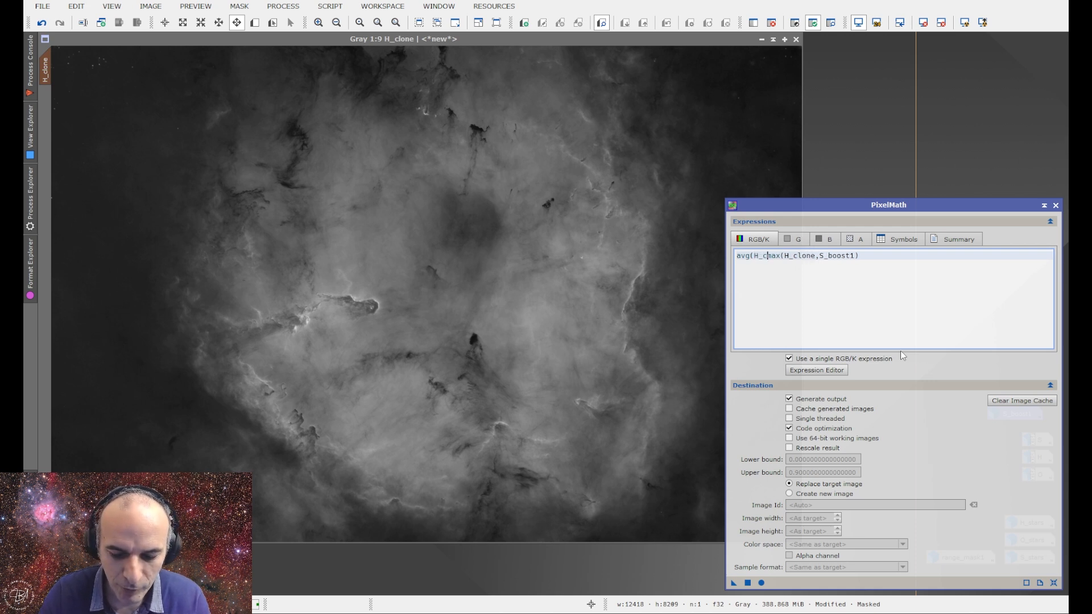
pyautogui.press('BackSpace')
pyautogui.write('one,')
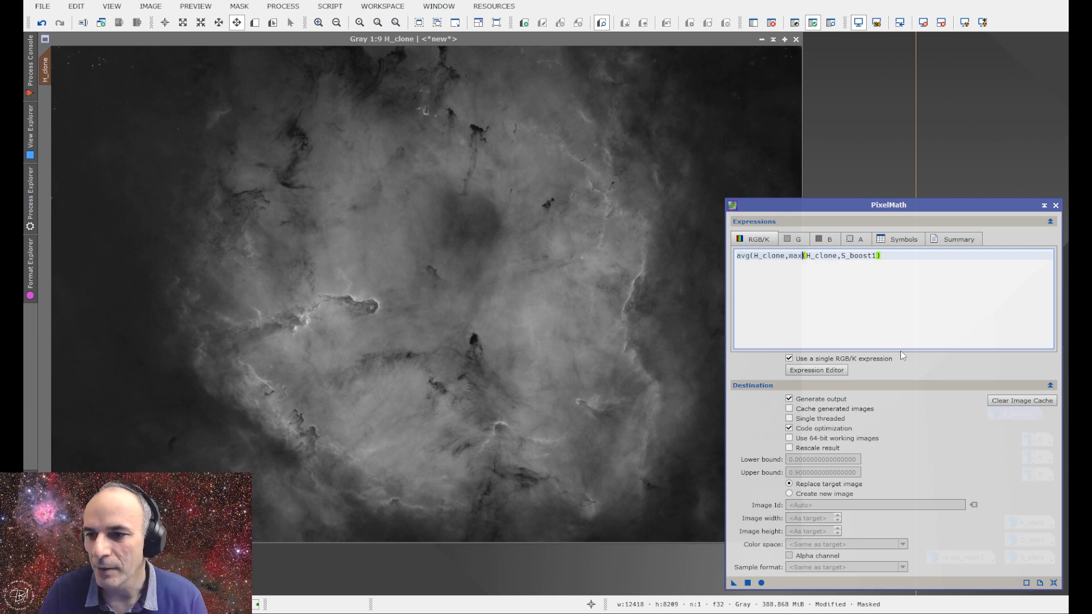
pyautogui.press('End')
pyautogui.write(')')
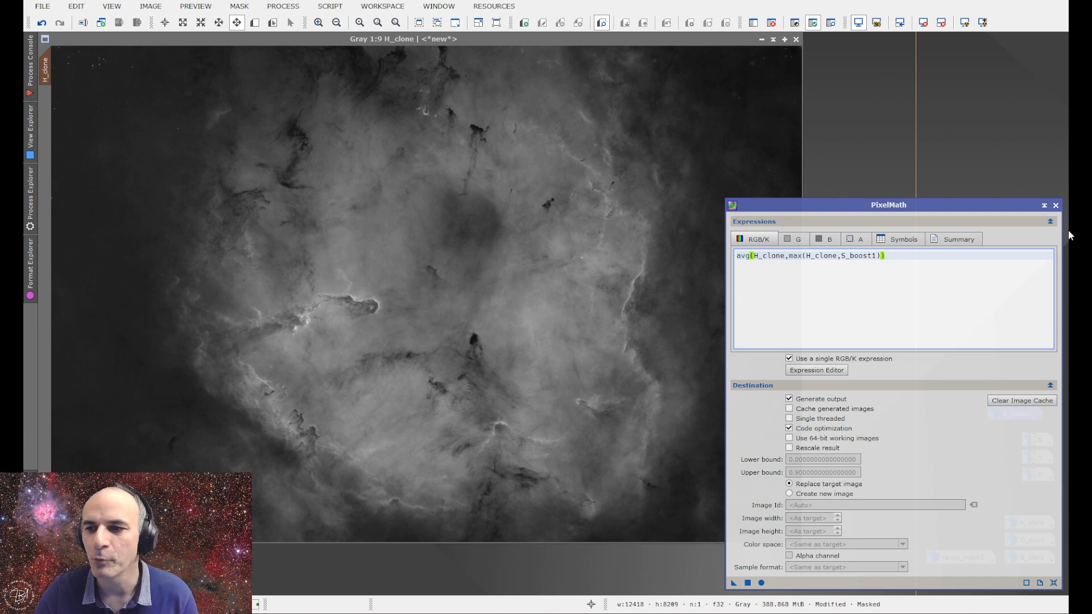
pyautogui.click(1056, 205)
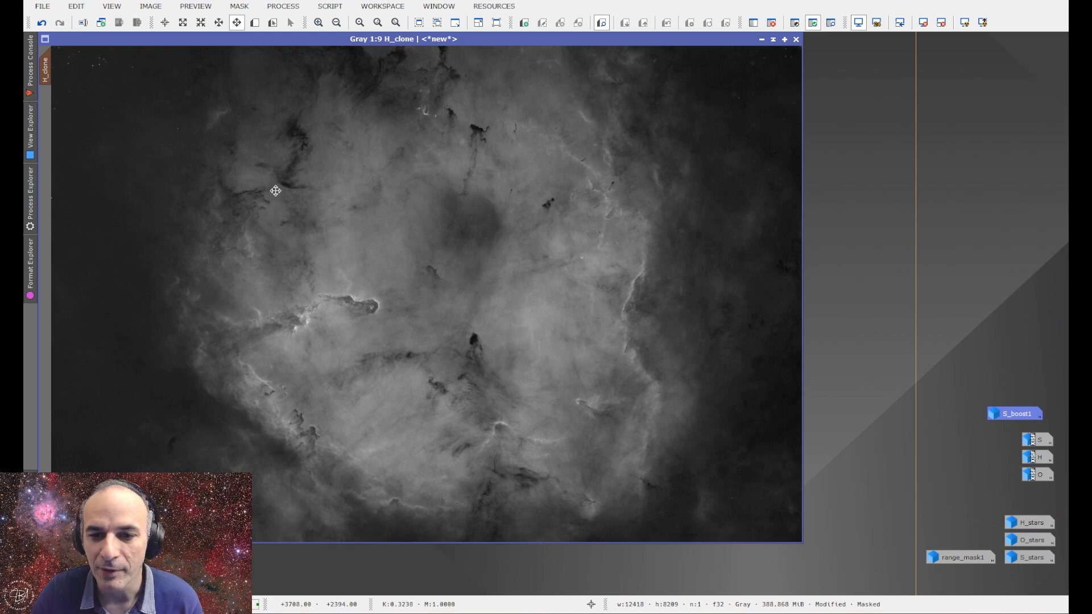
# Remove the range mask from the H_clone image
pyautogui.click(280, 6)
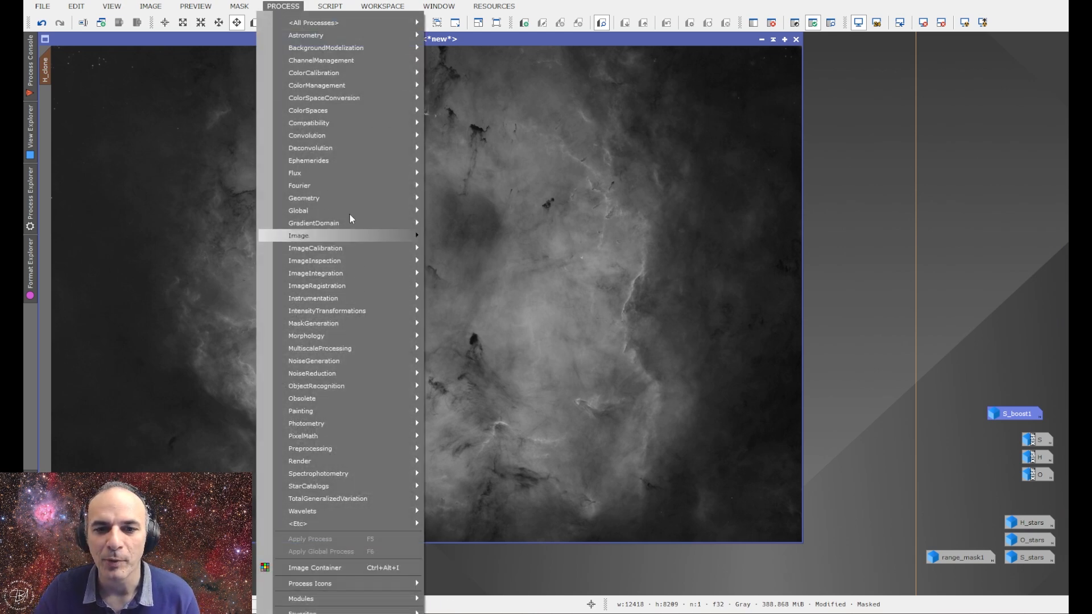
pyautogui.moveTo(284, 18)
pyautogui.moveTo(234, 8)
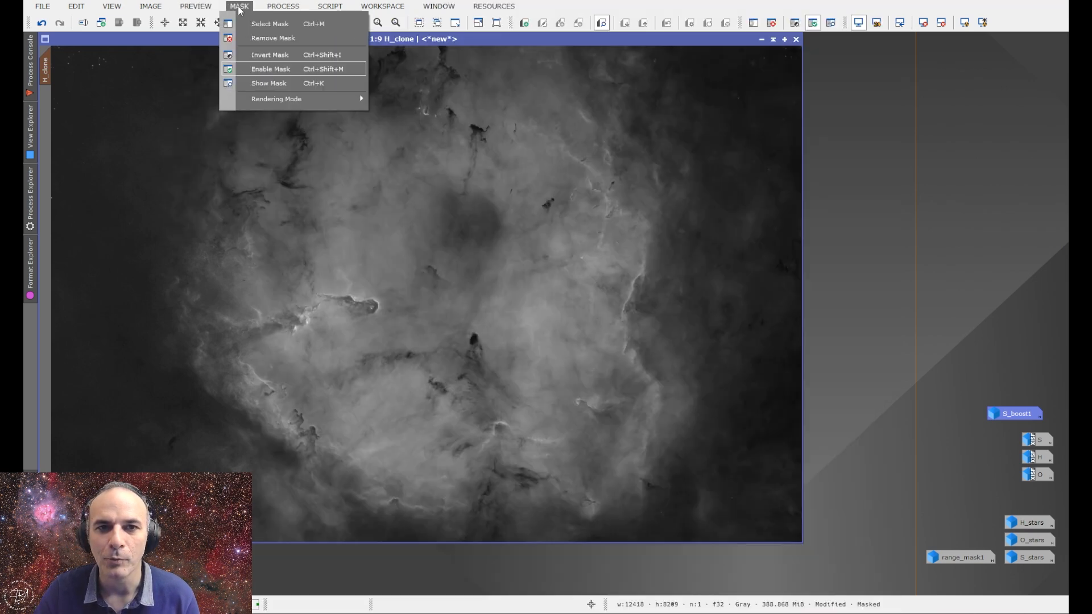
pyautogui.click(250, 41)
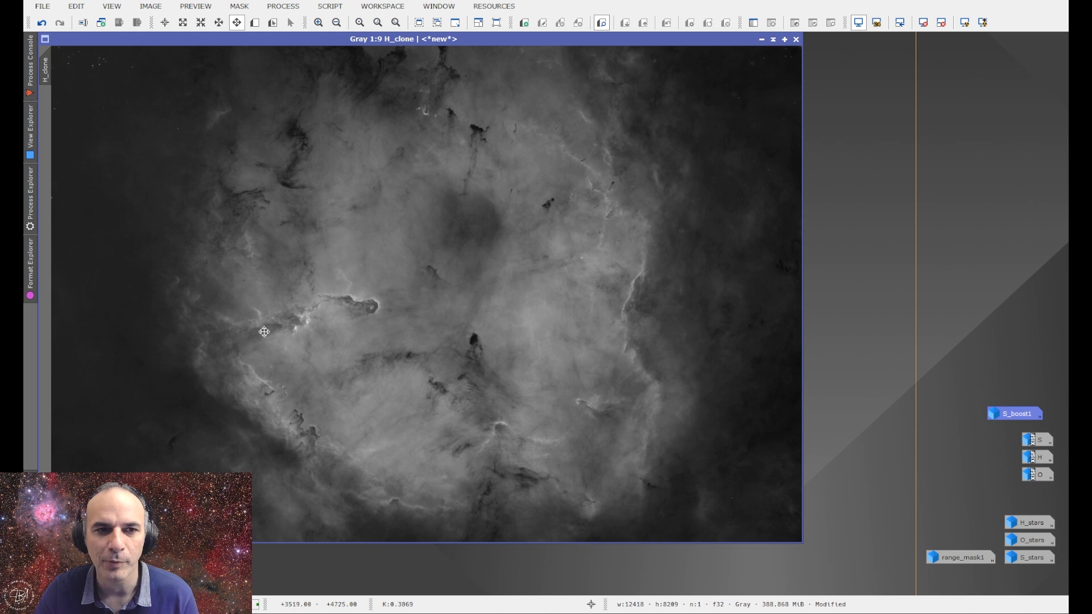
# Rename the H_clone image as H_lum, minimise it and park its icon just above range_mask1
pyautogui.rightClick(46, 72)
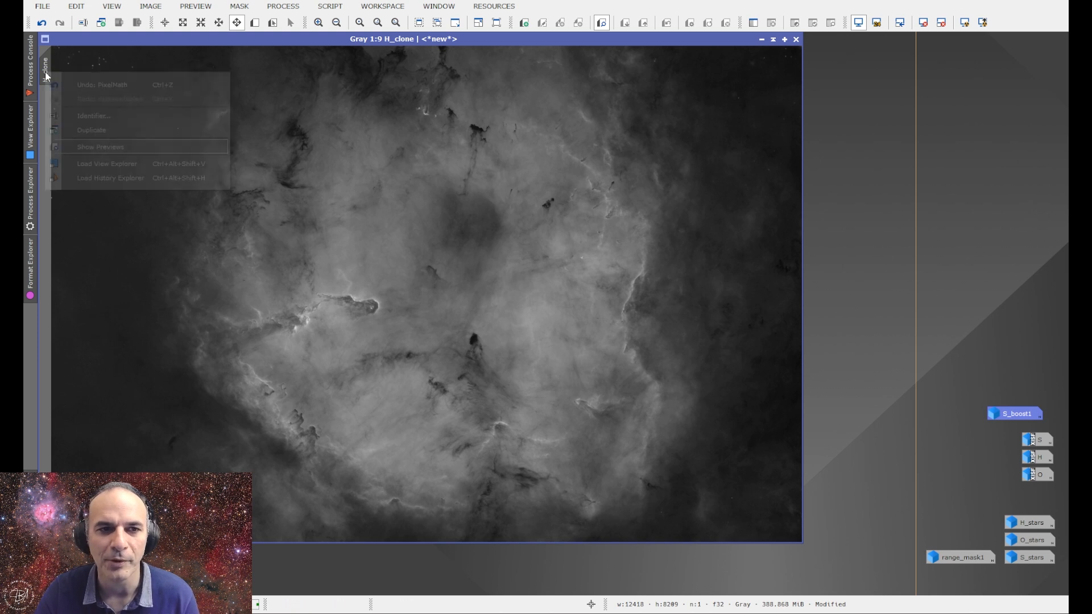
pyautogui.click(90, 116)
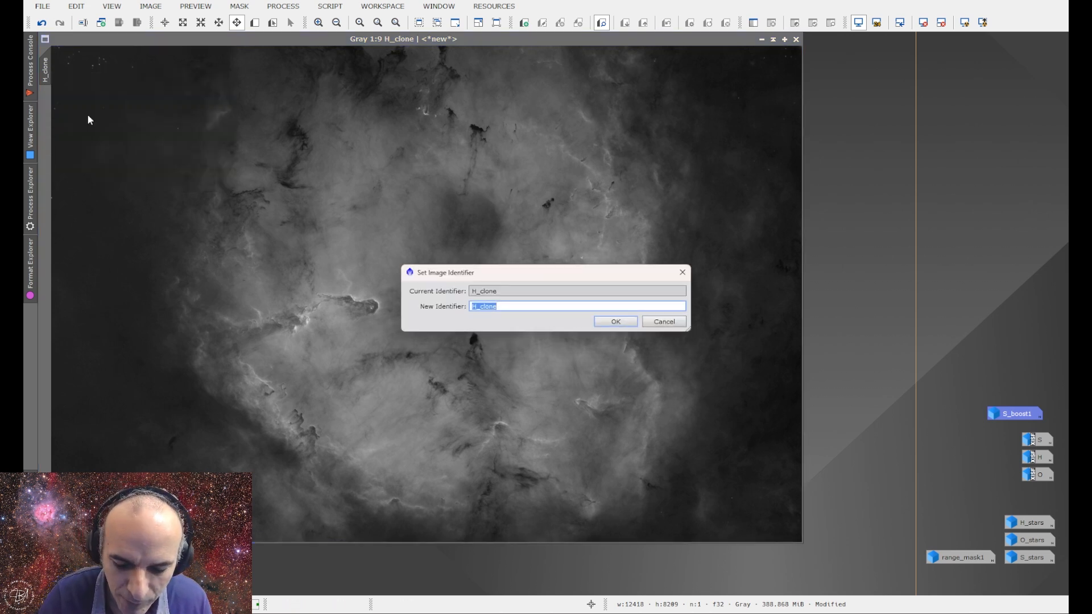
pyautogui.write('H_lum')
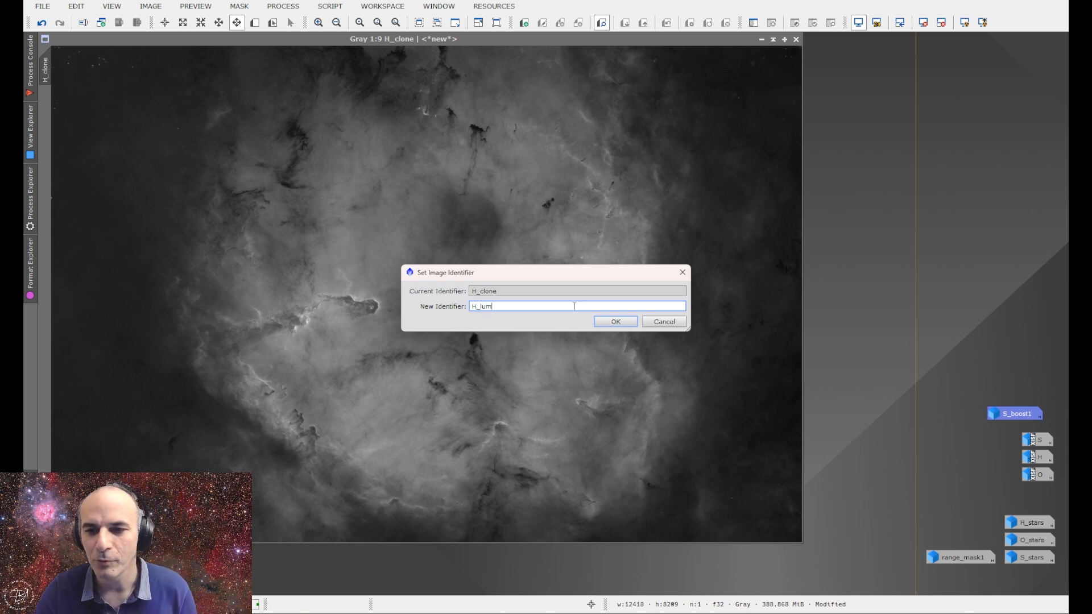
pyautogui.click(606, 323)
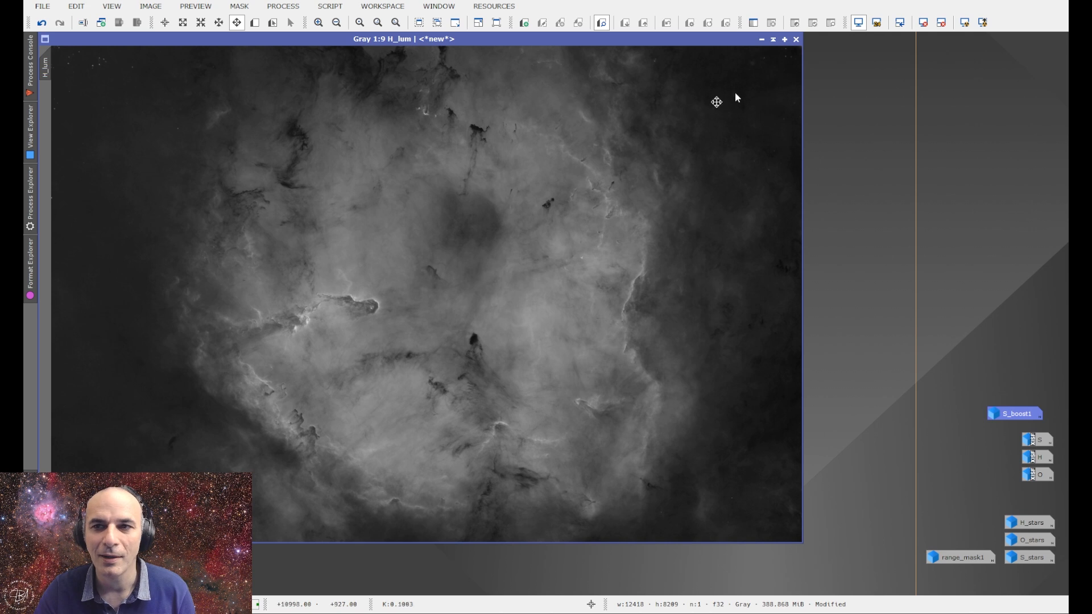
pyautogui.click(762, 39)
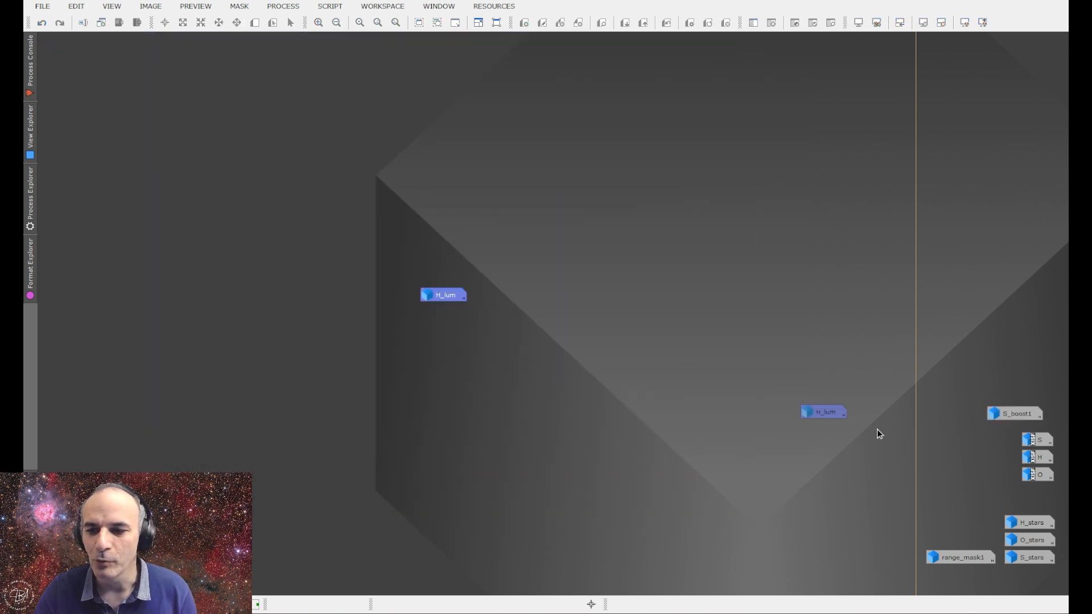
pyautogui.moveTo(739, 390); pyautogui.dragTo(968, 540)
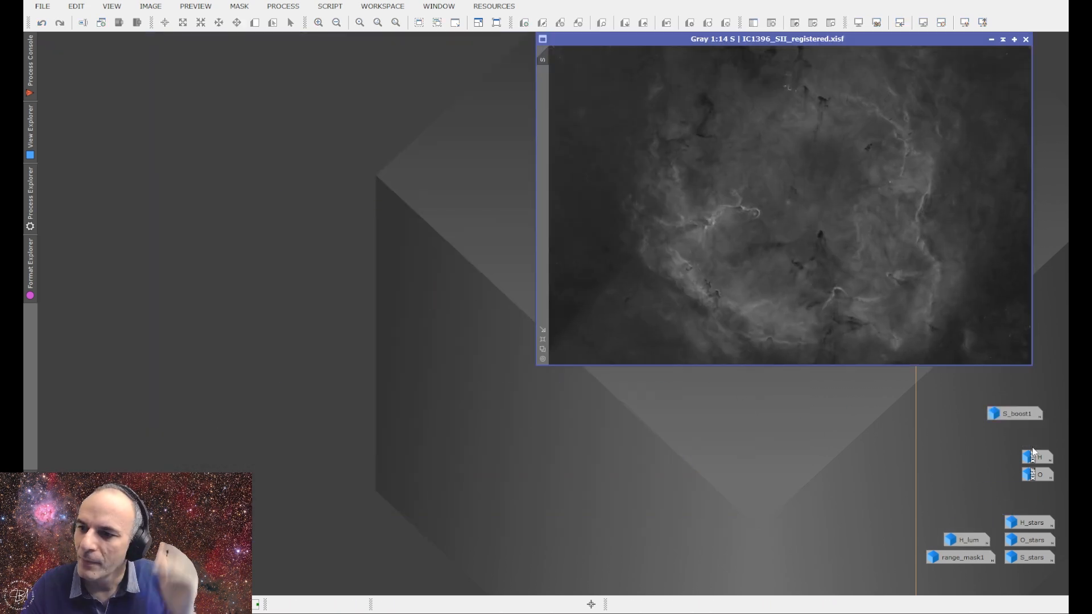
# Restore the H and O images alongside S, fit the OIII window to its image and place it below the SII window
pyautogui.doubleClick(1034, 457)
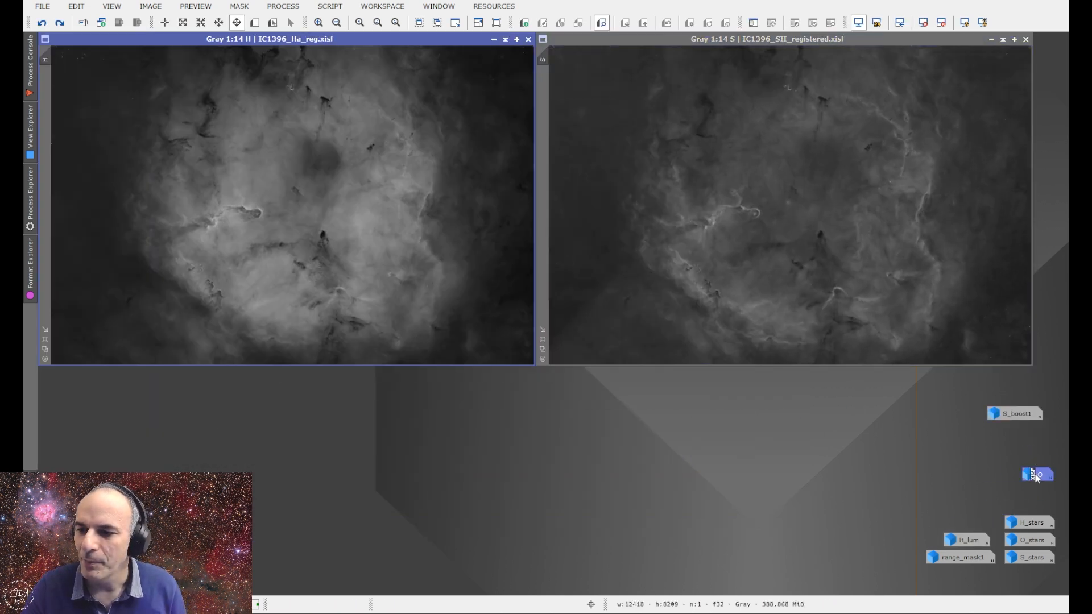
pyautogui.doubleClick(1036, 475)
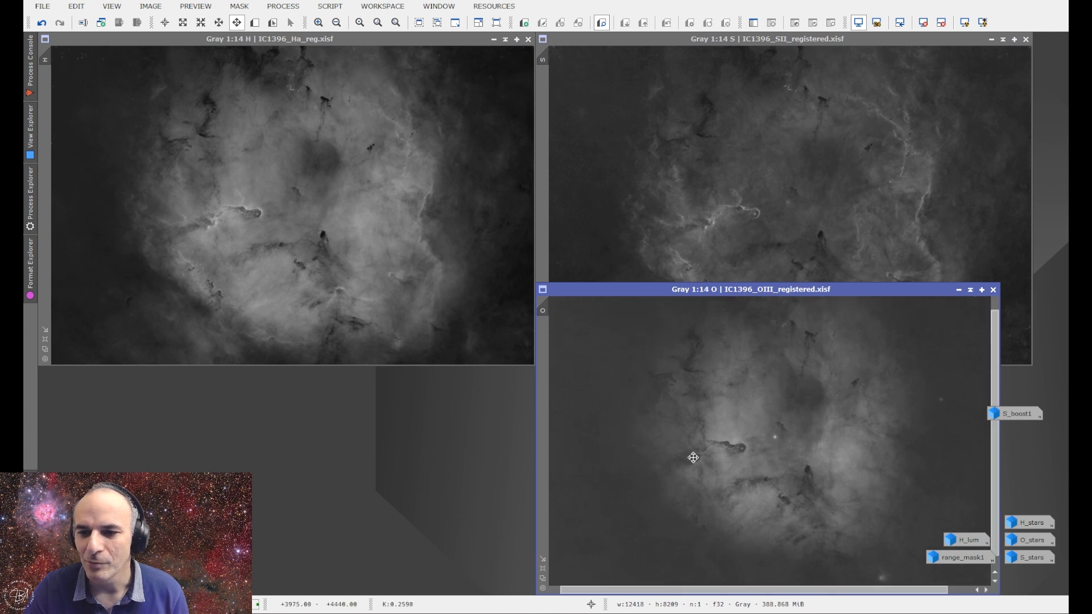
pyautogui.click(542, 559)
pyautogui.moveTo(613, 268); pyautogui.dragTo(728, 323)
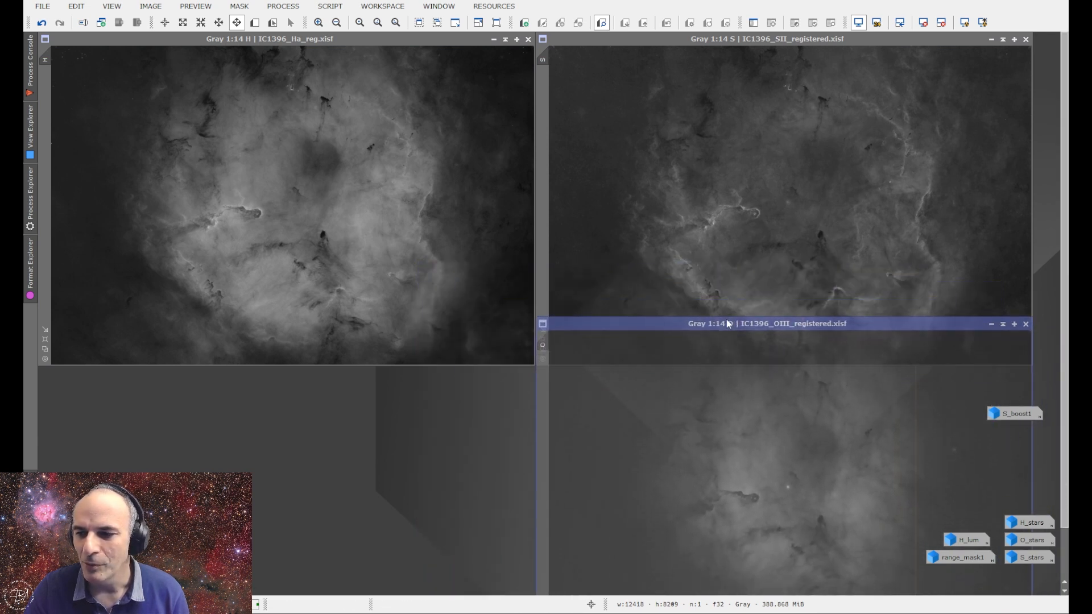
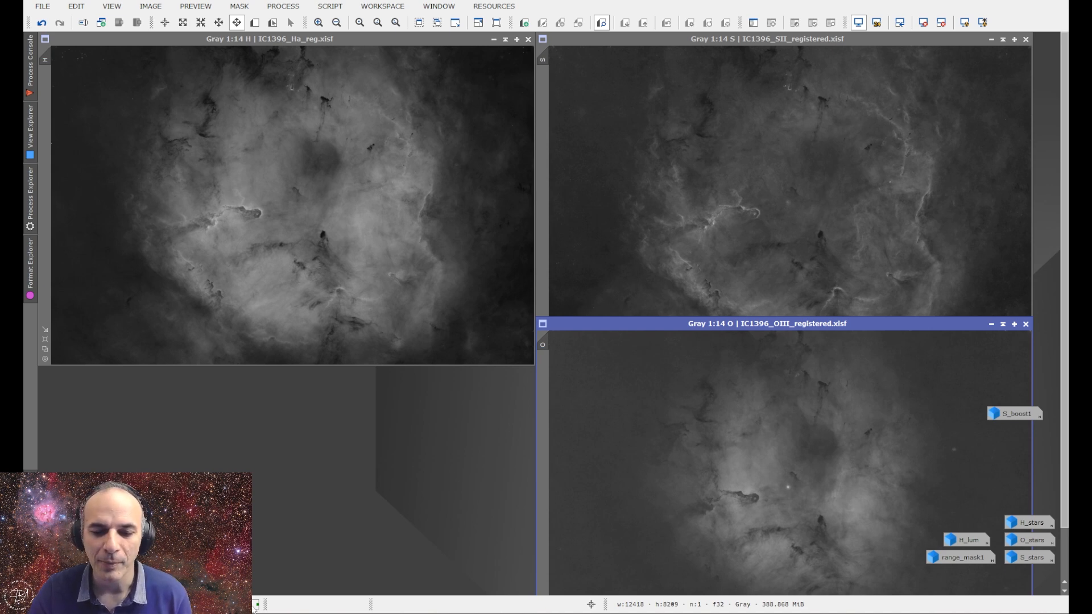
# Send the OIII image to the workspace that holds the palette process icons and switch to that workspace
pyautogui.click(255, 605)
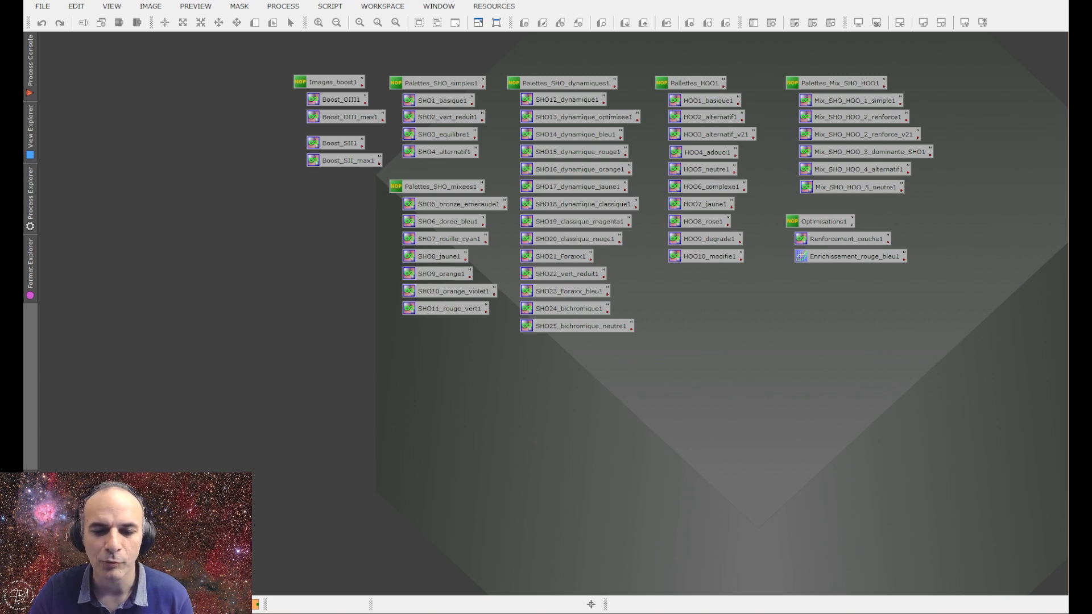
pyautogui.click(219, 605)
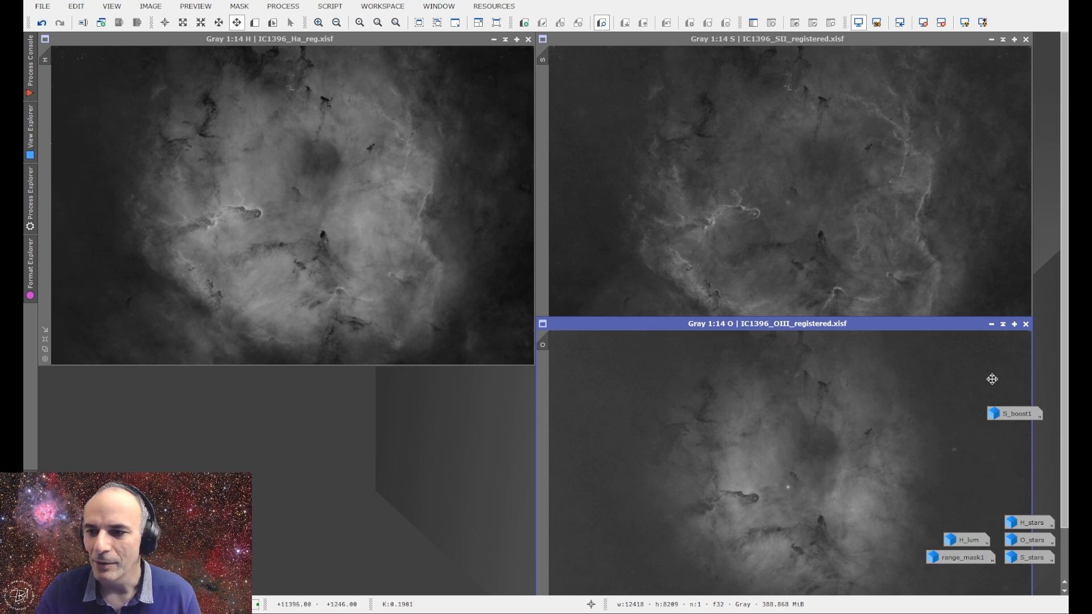
pyautogui.rightClick(693, 325)
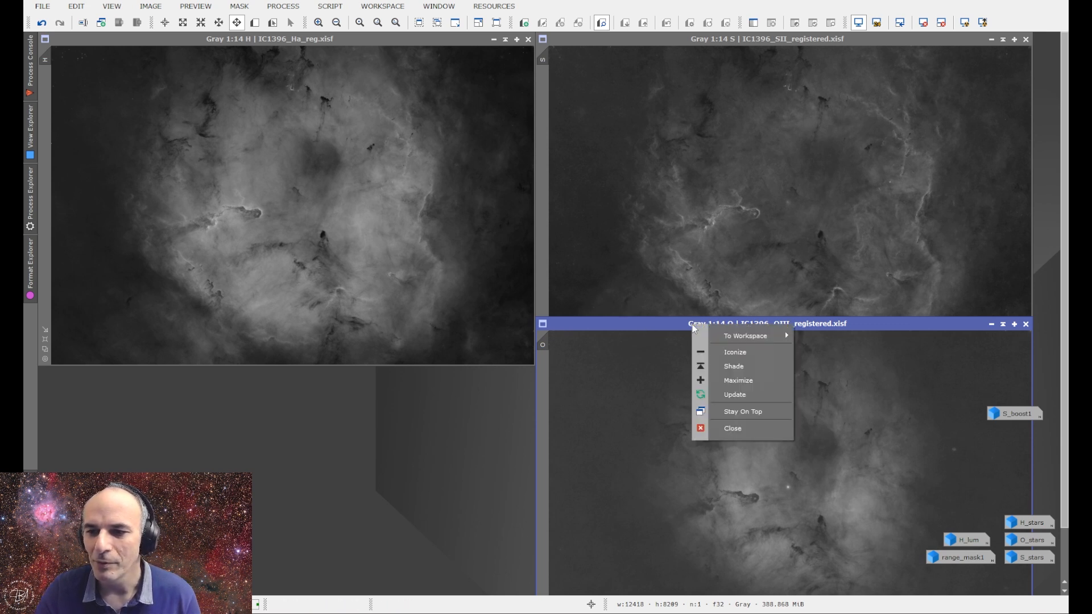
pyautogui.moveTo(728, 336)
pyautogui.click(822, 373)
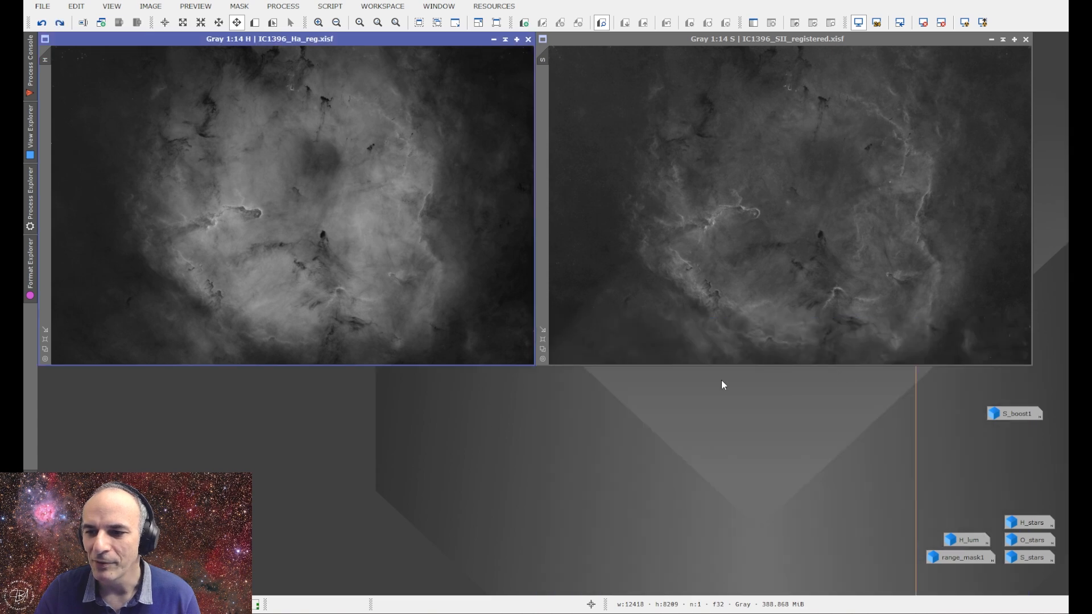
pyautogui.click(256, 605)
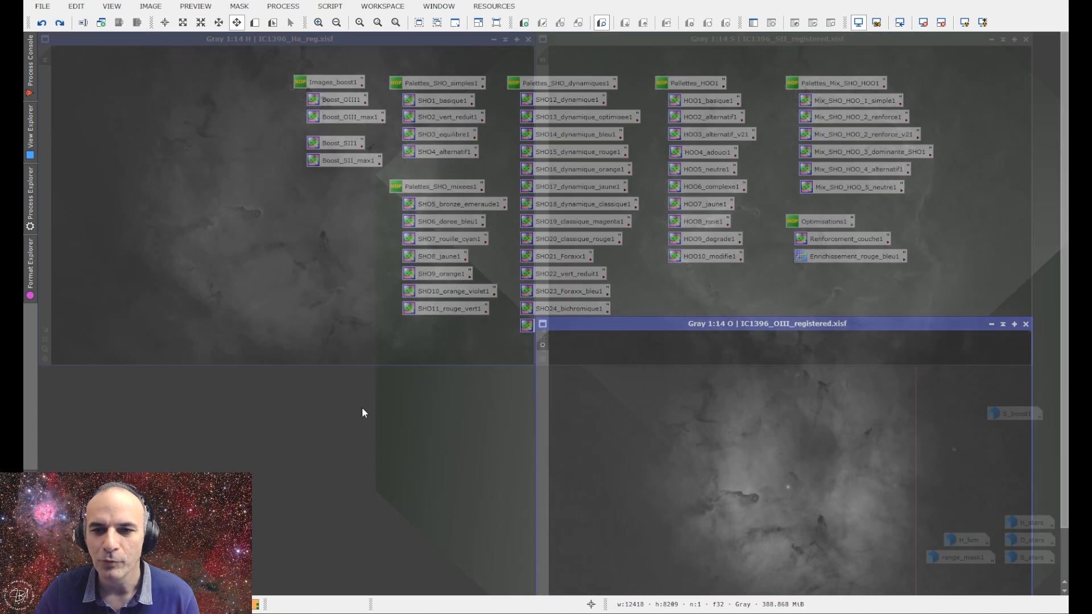
# Reduce the OIII image to 1:20 zoom with its window fitted, parked beside the palette icons
pyautogui.moveTo(730, 327); pyautogui.dragTo(232, 42)
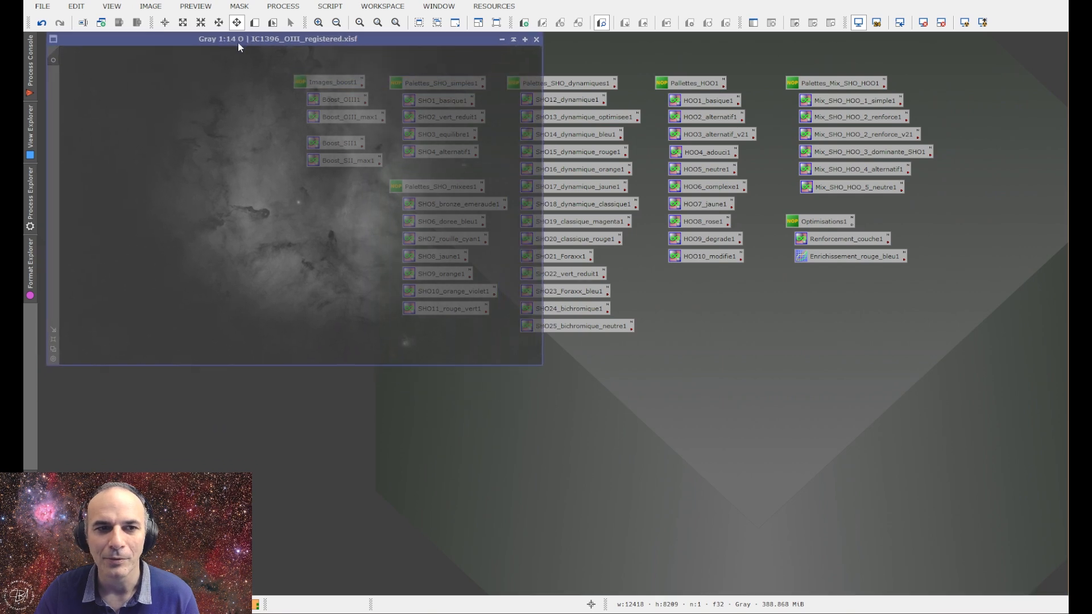
pyautogui.scroll(-5, 162, 259)
pyautogui.click(45, 330)
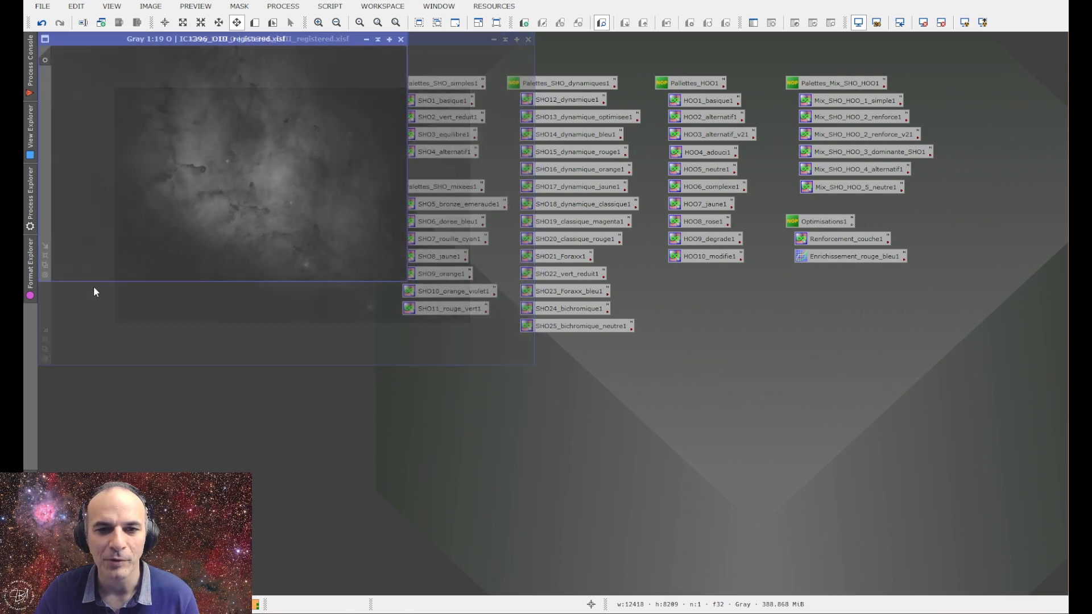
pyautogui.click(45, 246)
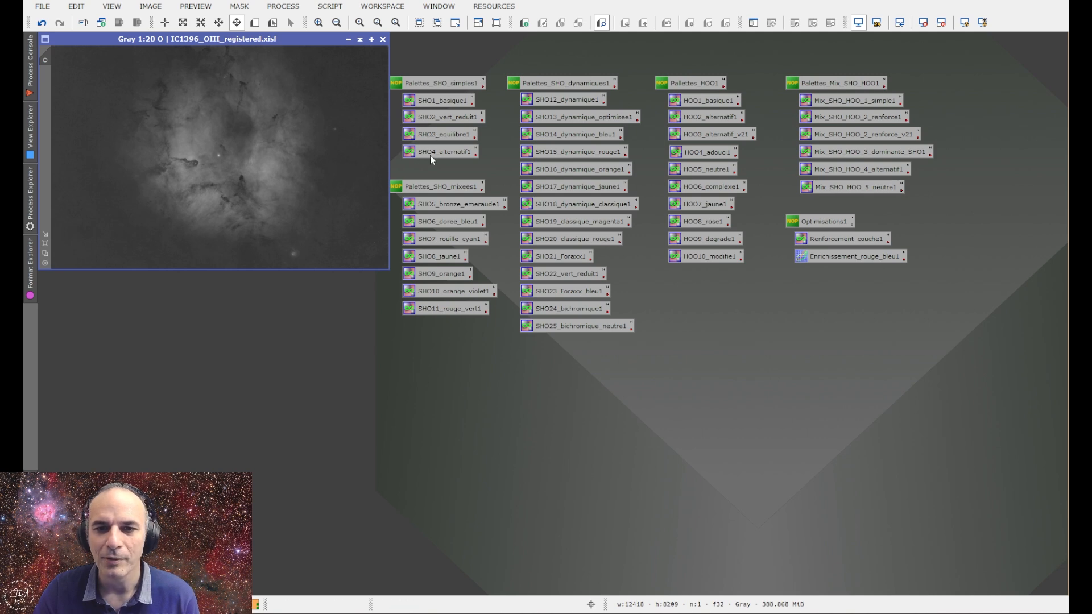
# Generate the boosted OIII image with the Boost_OIII1 process, compare it side by side with the original O image, and minimise the original
pyautogui.moveTo(322, 42); pyautogui.dragTo(802, 179)
pyautogui.moveTo(351, 108); pyautogui.dragTo(663, 272)
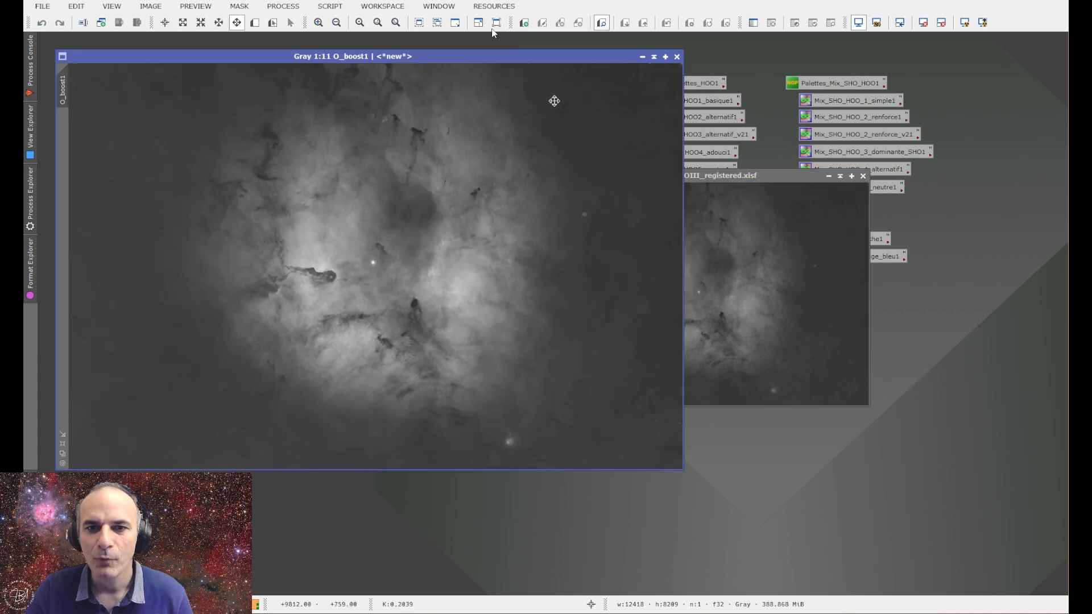
pyautogui.click(801, 312)
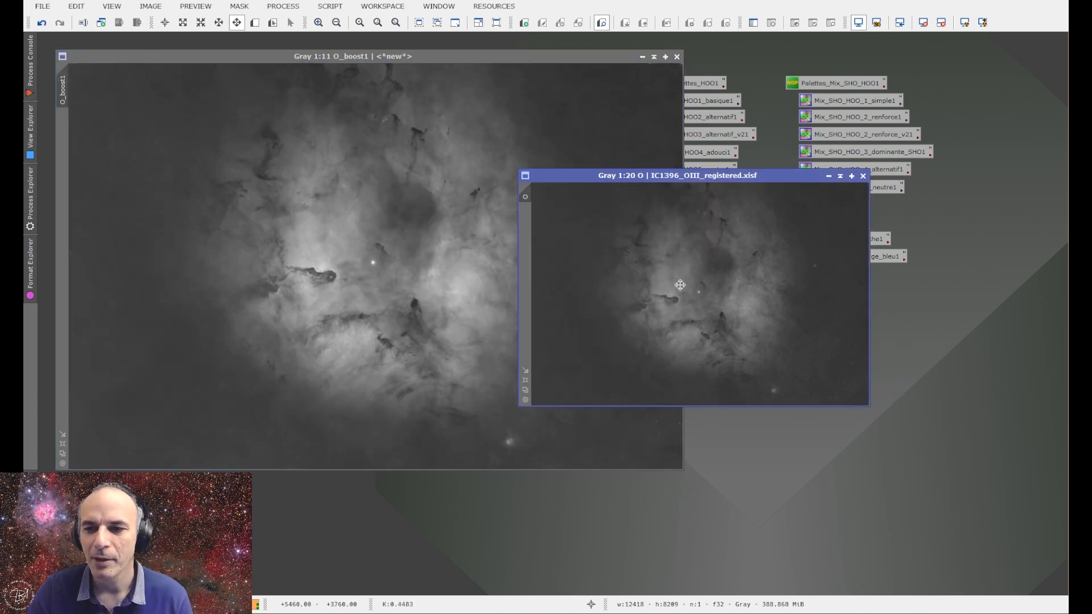
pyautogui.moveTo(681, 178); pyautogui.dragTo(816, 135)
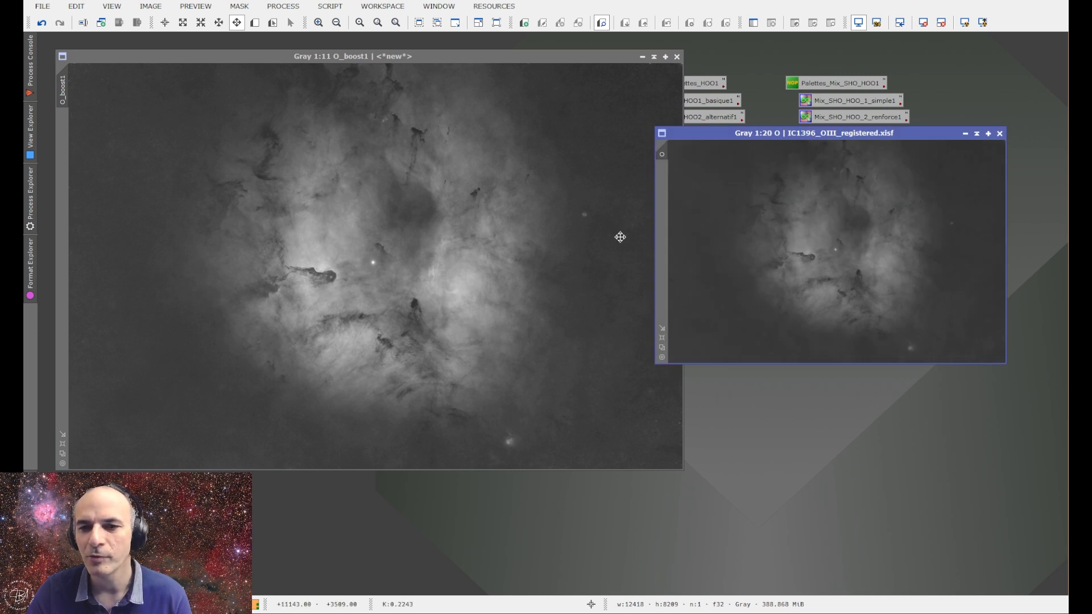
pyautogui.click(967, 134)
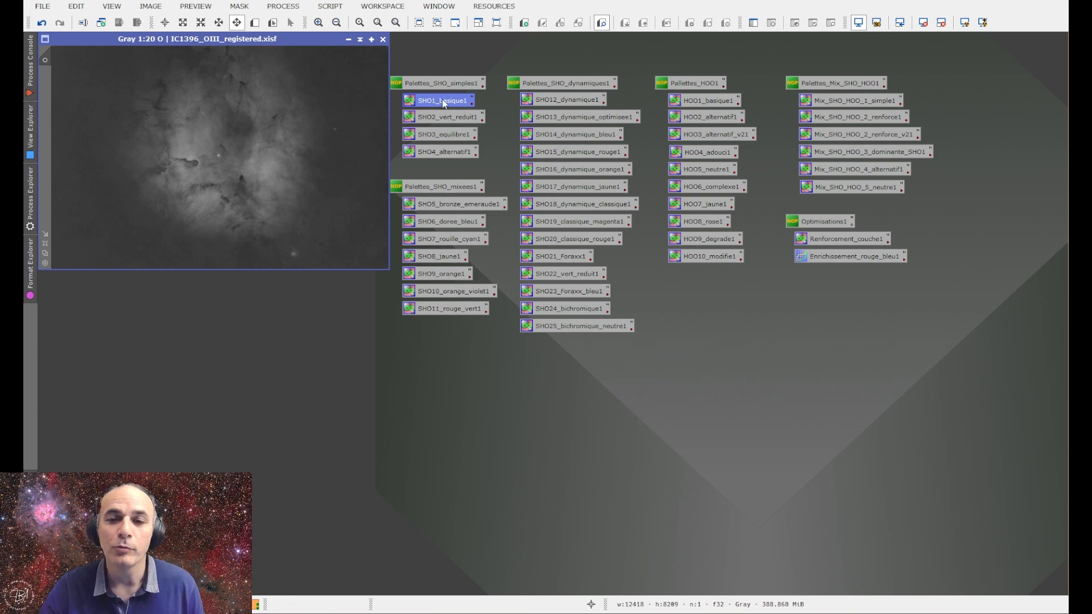
# Apply the SHO1_basique1 palette to the OIII image to create the basic SHO colour image
pyautogui.moveTo(447, 101); pyautogui.dragTo(228, 159)
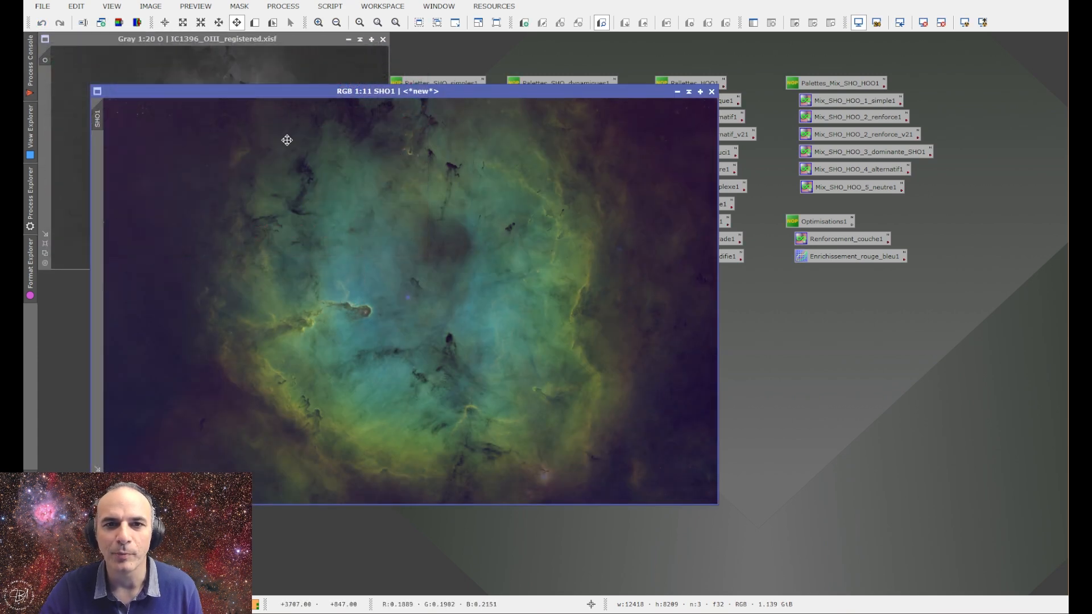
pyautogui.click(283, 6)
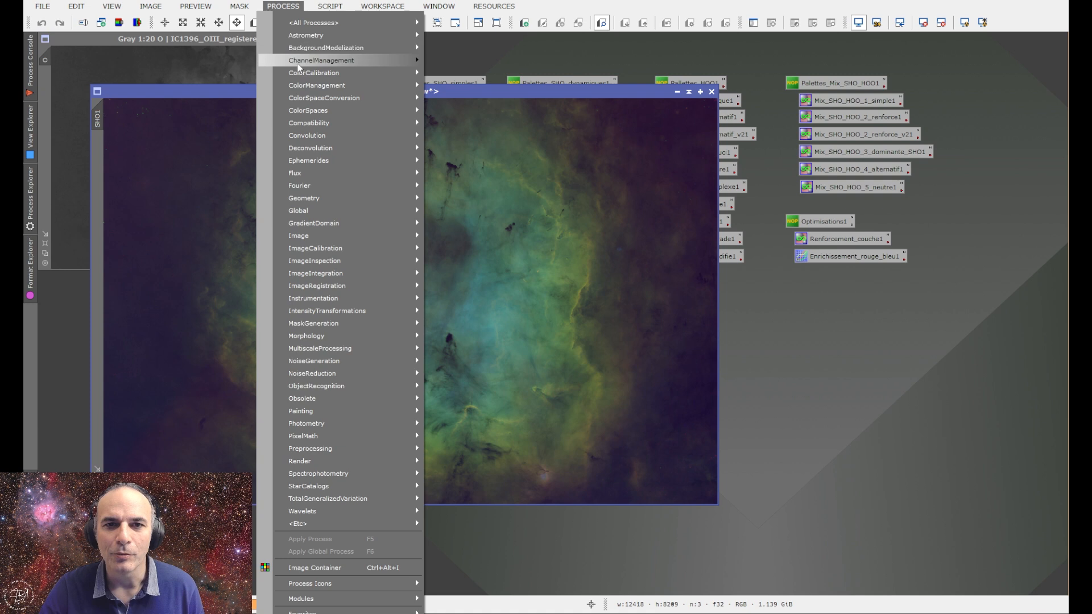
pyautogui.moveTo(299, 66)
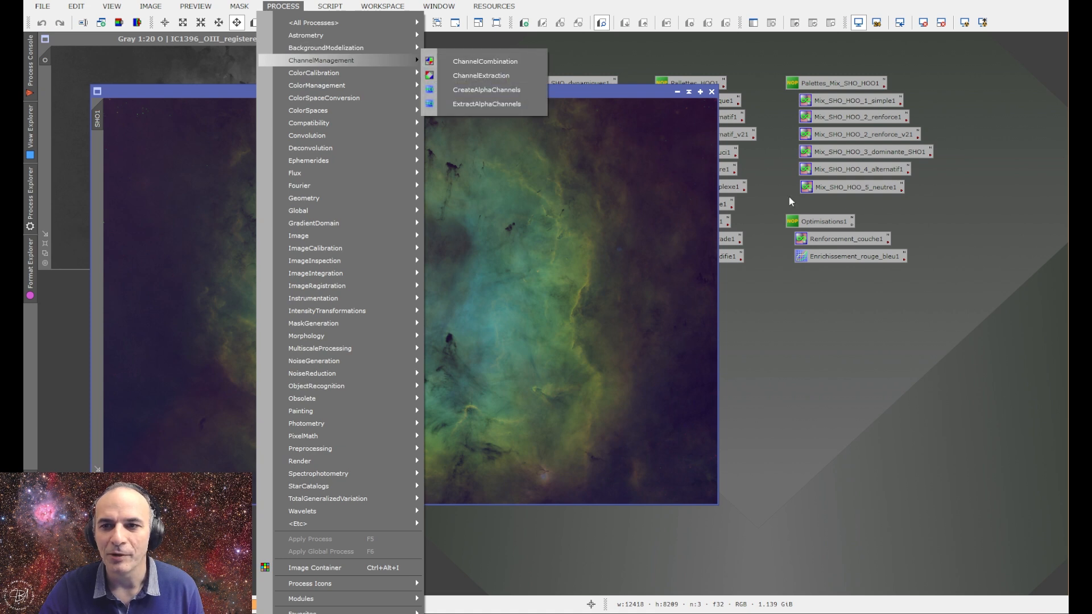
pyautogui.click(783, 345)
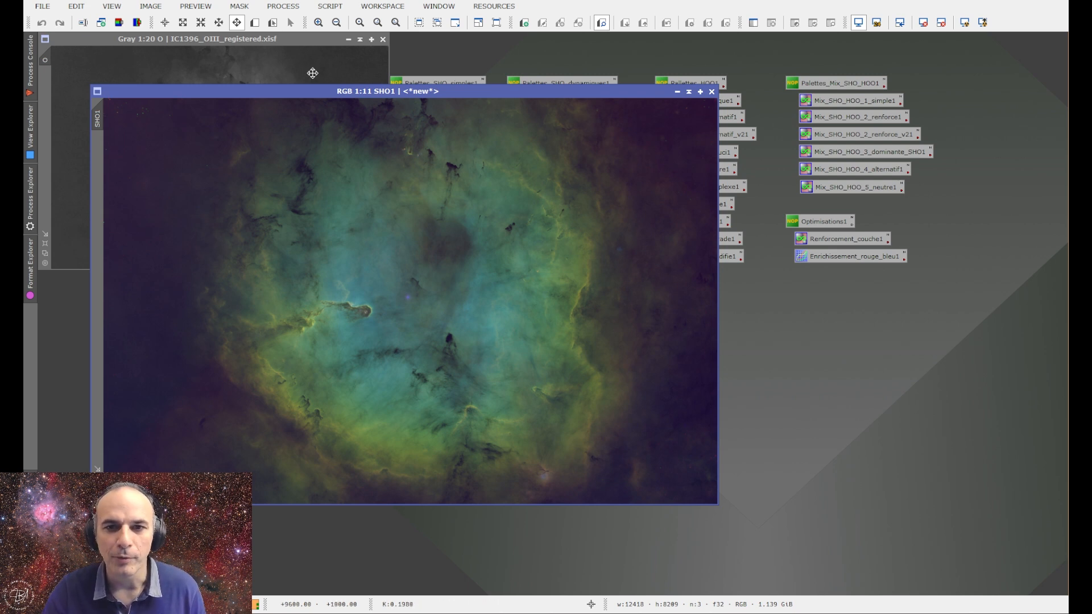
# Reduce the SHO1 colour image to 1:20 zoom, fit its window and place it clear of the palette icons
pyautogui.moveTo(514, 91); pyautogui.dragTo(459, 41)
pyautogui.scroll(-2, 49, 420)
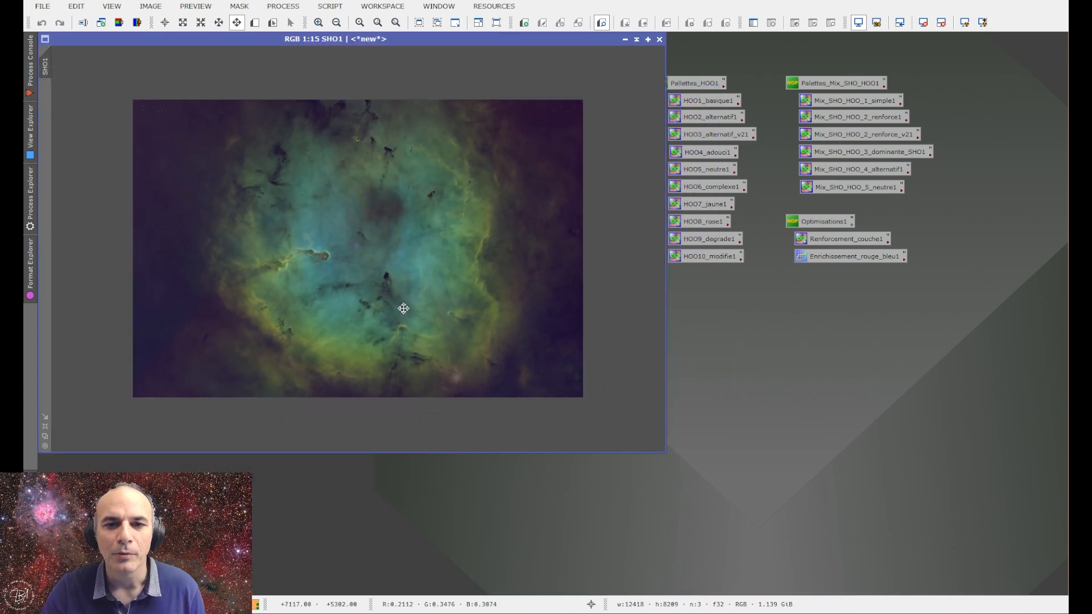
pyautogui.click(46, 418)
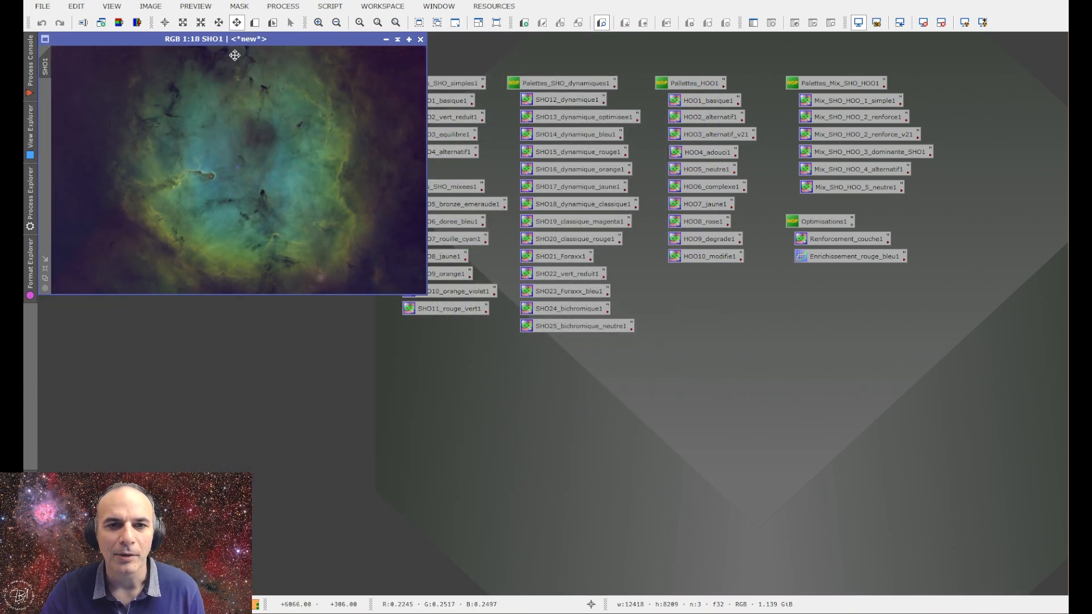
pyautogui.scroll(-1, 231, 188)
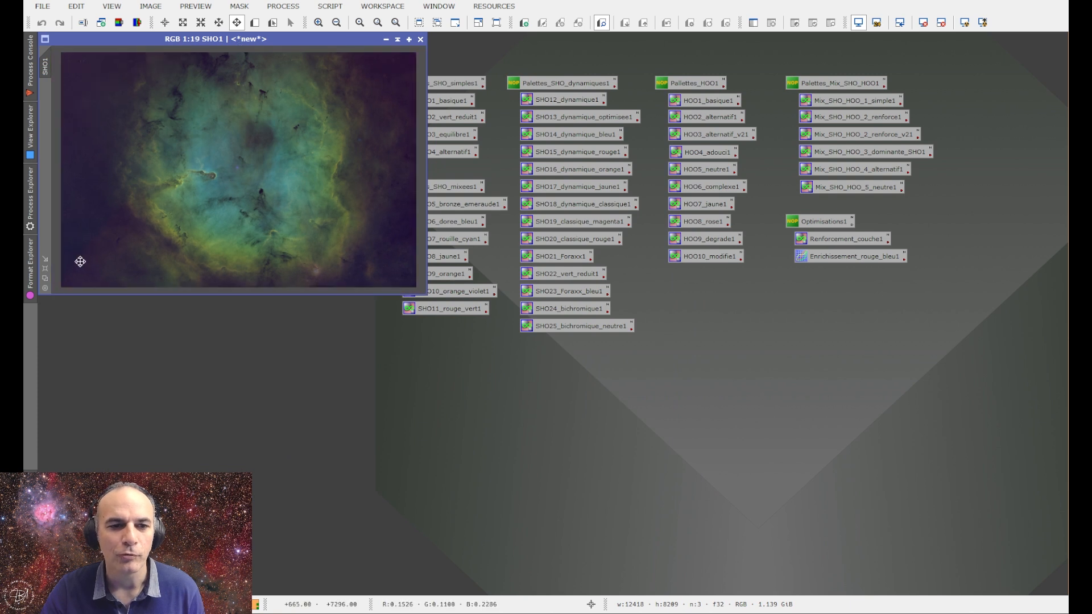
pyautogui.click(46, 259)
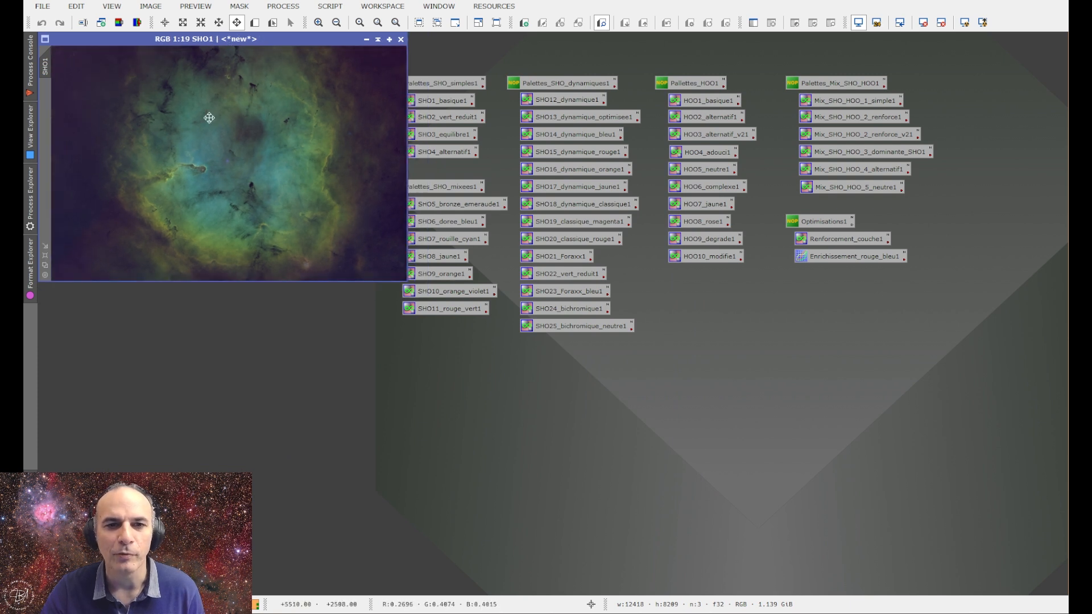
pyautogui.click(46, 246)
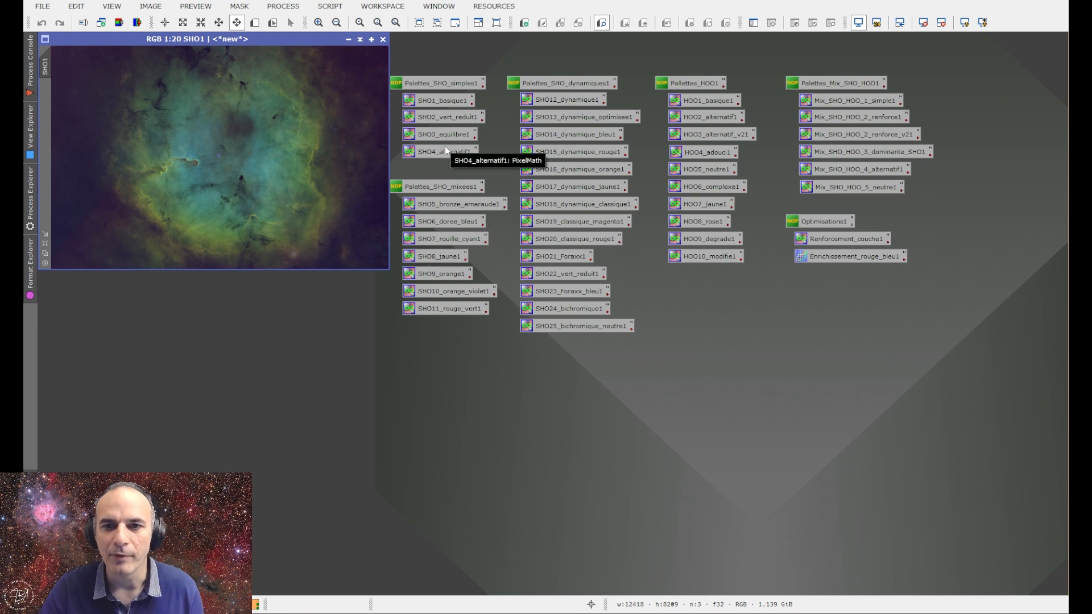
# Apply the SHO13_dynamique_optimisee1 palette to the SHO1 image, then reduce the new colour image to a fitted window at 1:18 zoom
pyautogui.moveTo(583, 118); pyautogui.dragTo(310, 128)
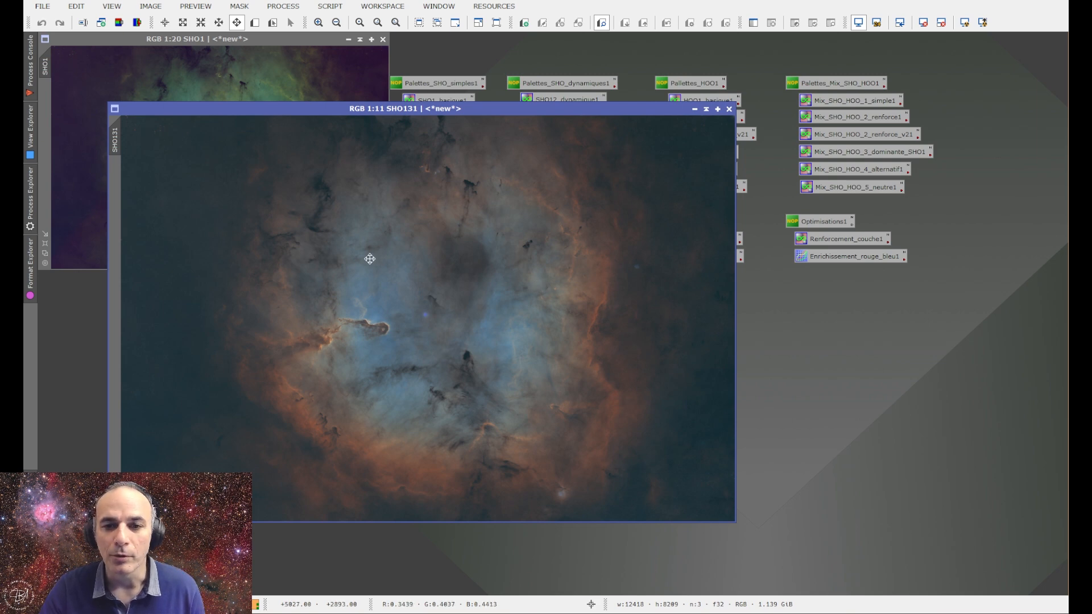
pyautogui.scroll(-7, 370, 258)
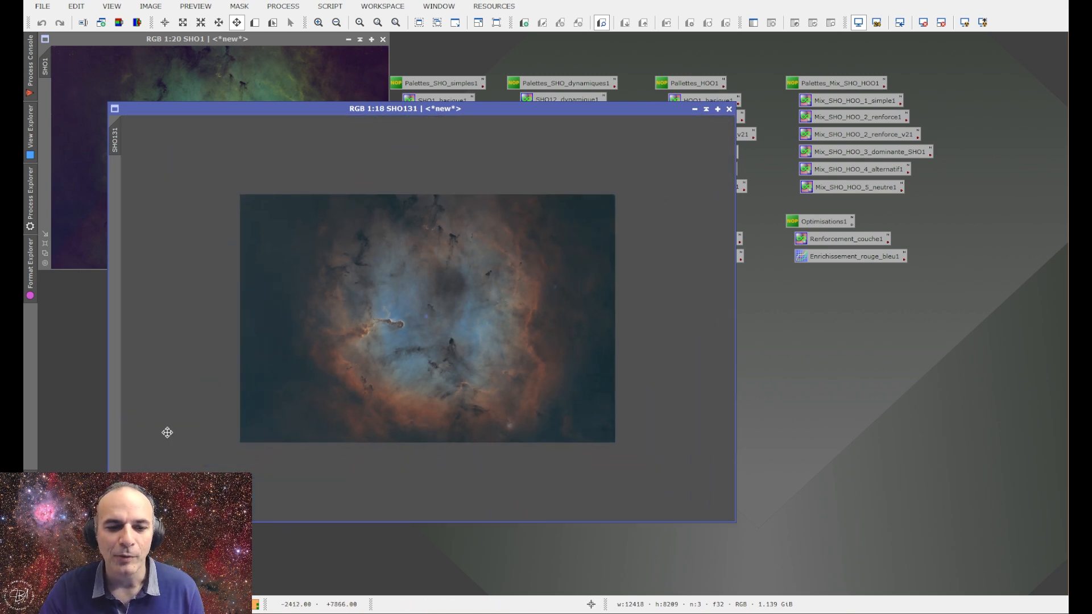
pyautogui.doubleClick(217, 387)
pyautogui.moveTo(295, 110); pyautogui.dragTo(224, 42)
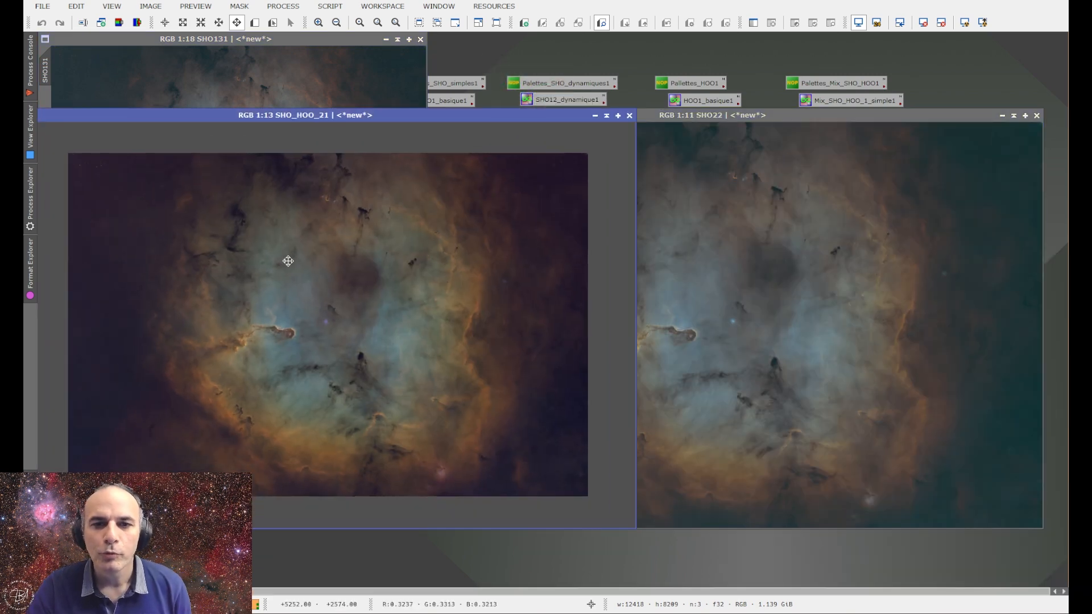
# Fit the SHO_HOO_21 window at 1:13 zoom, move it clear of SHO22 and bring SHO22 forward to compare the palettes
pyautogui.moveTo(212, 111); pyautogui.dragTo(236, 41)
pyautogui.click(86, 440)
pyautogui.click(659, 415)
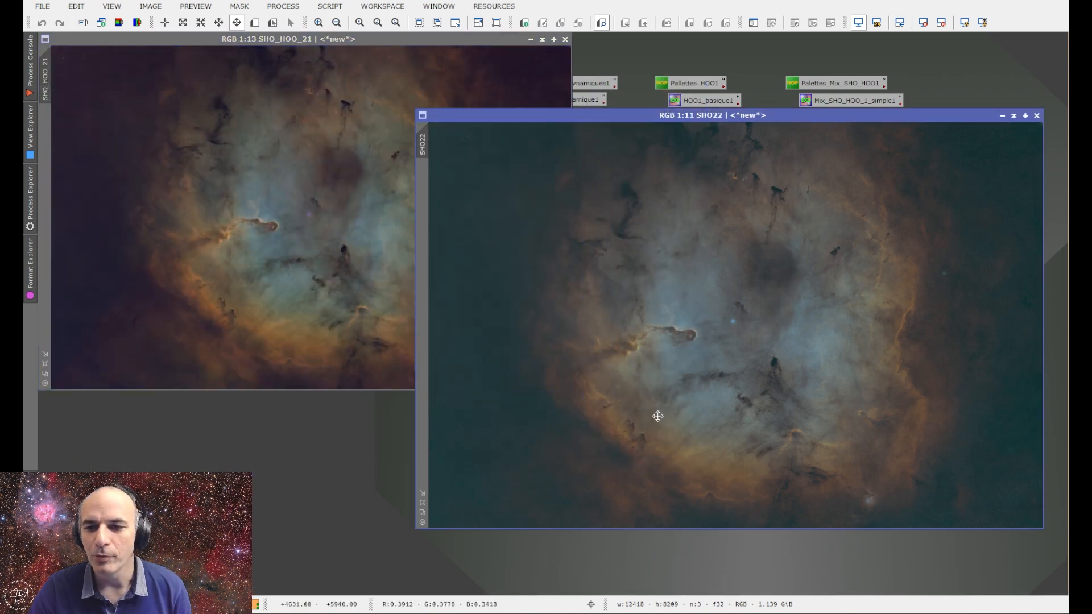
# Reduce the SHO22 image to 1:15 zoom, fit its window and place it beside SHO_HOO_21
pyautogui.scroll(-4, 654, 414)
pyautogui.click(423, 493)
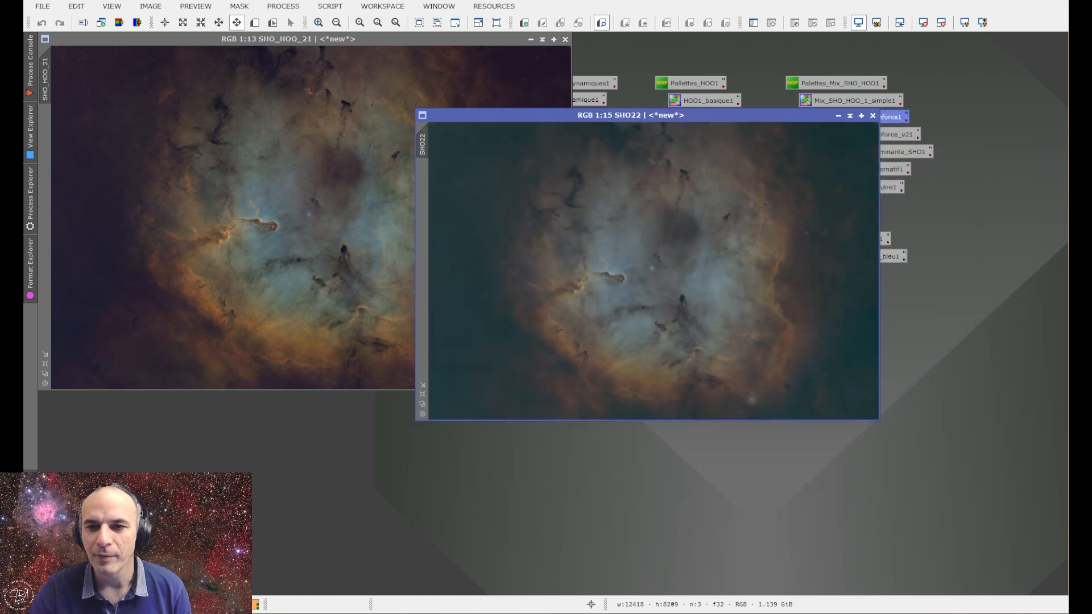
pyautogui.moveTo(507, 118); pyautogui.dragTo(666, 36)
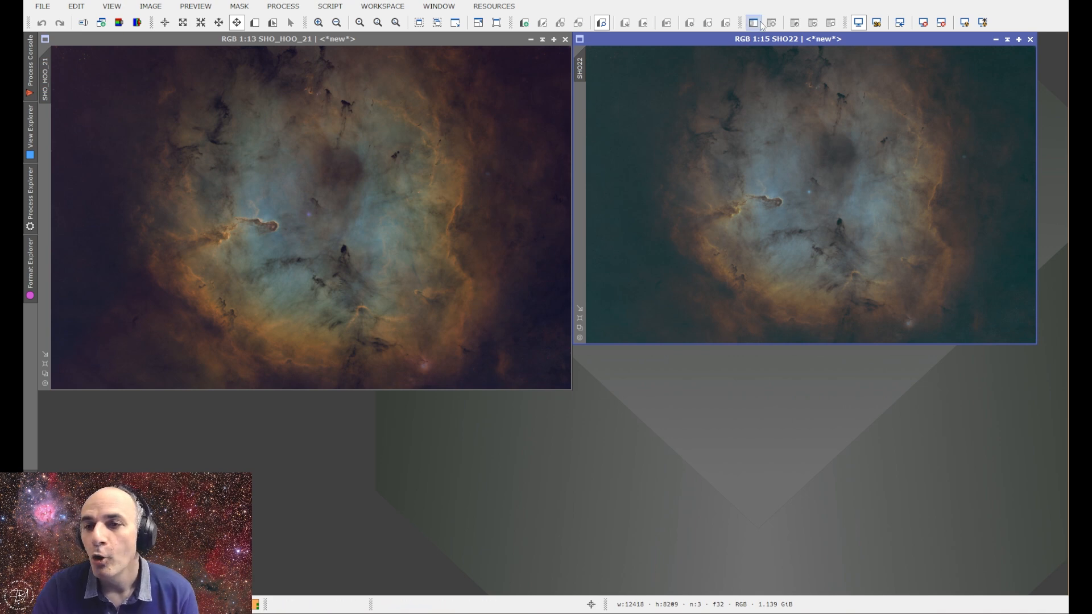
pyautogui.moveTo(735, 42)
pyautogui.mouseDown()
pyautogui.moveTo(683, 108)
pyautogui.moveTo(720, 45)
pyautogui.moveTo(735, 41)
pyautogui.mouseUp()
# Replace SHO_HOO_21 with the average of both palettes using the single PixelMath expression avg(SHO_HOO_21,SHO22) and default settings
pyautogui.click(283, 6)
pyautogui.moveTo(341, 23)
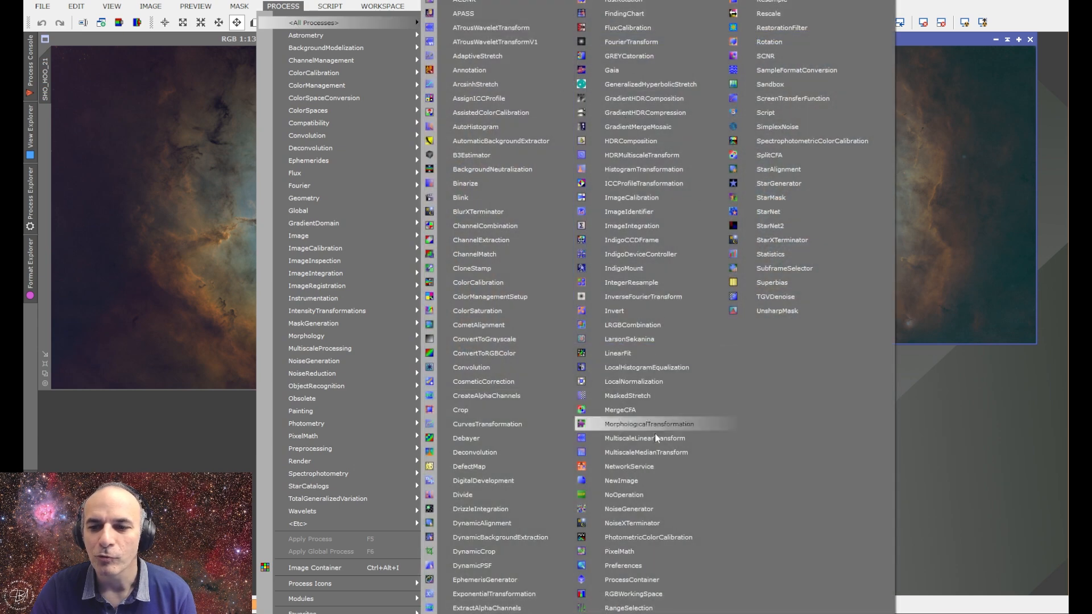
pyautogui.click(623, 552)
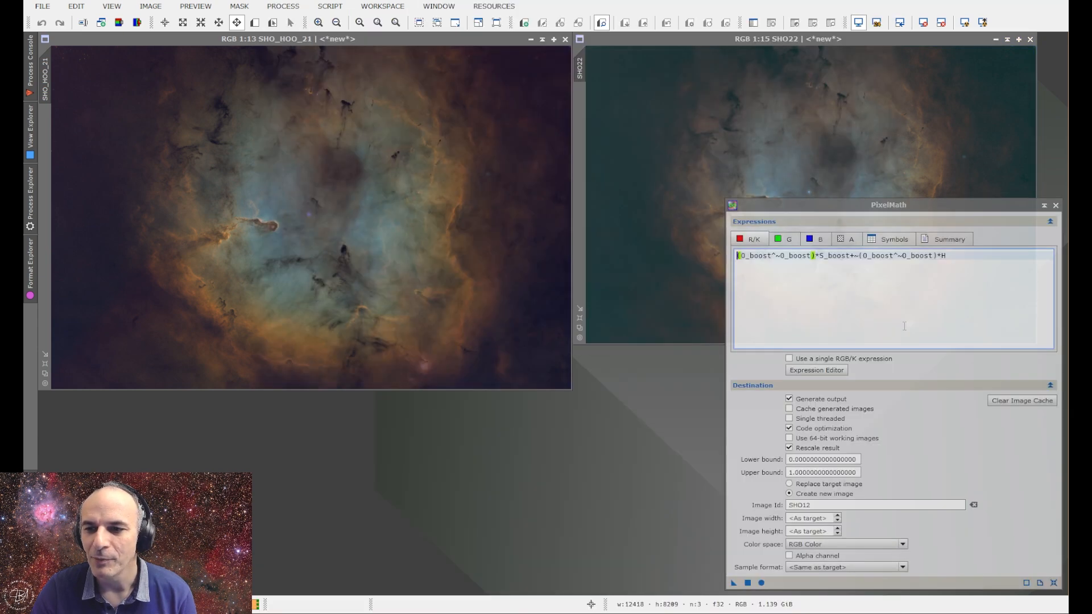
pyautogui.click(1053, 582)
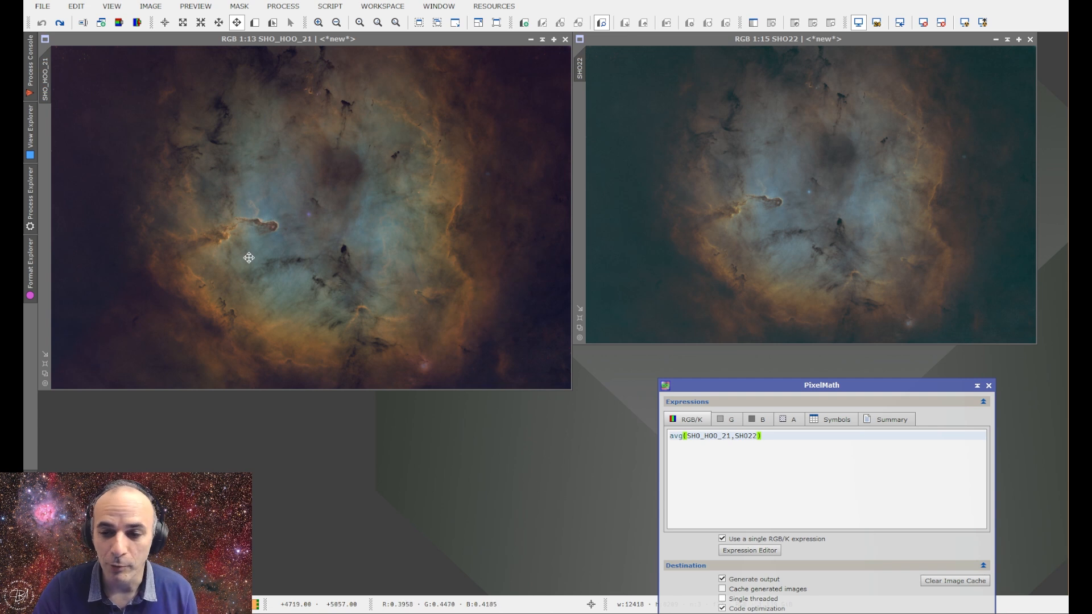
pyautogui.moveTo(808, 389); pyautogui.dragTo(820, 360)
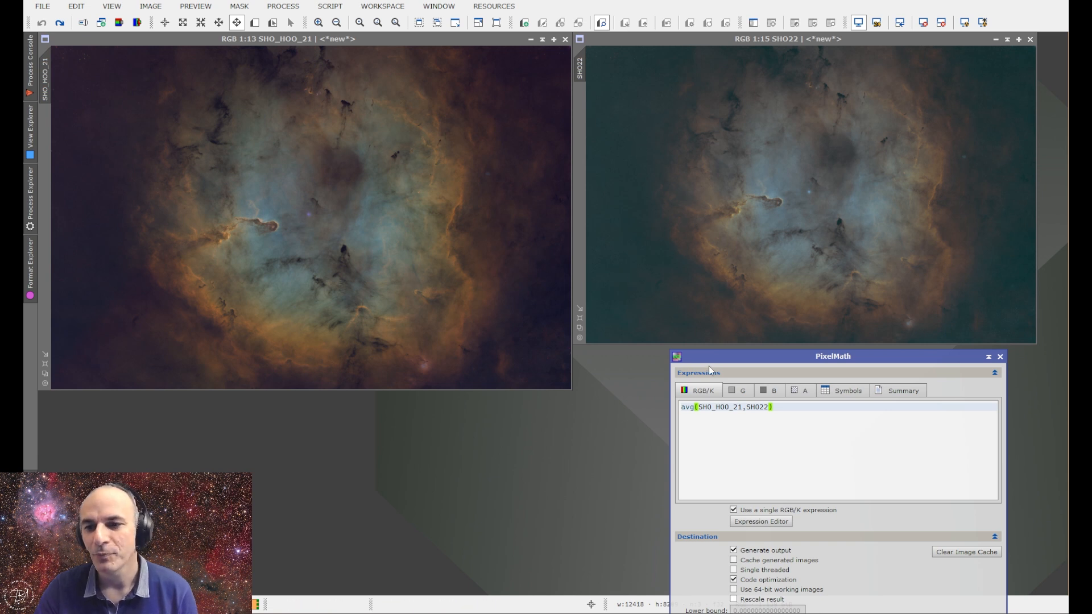
pyautogui.moveTo(708, 360); pyautogui.dragTo(730, 175)
pyautogui.moveTo(675, 547); pyautogui.dragTo(412, 347)
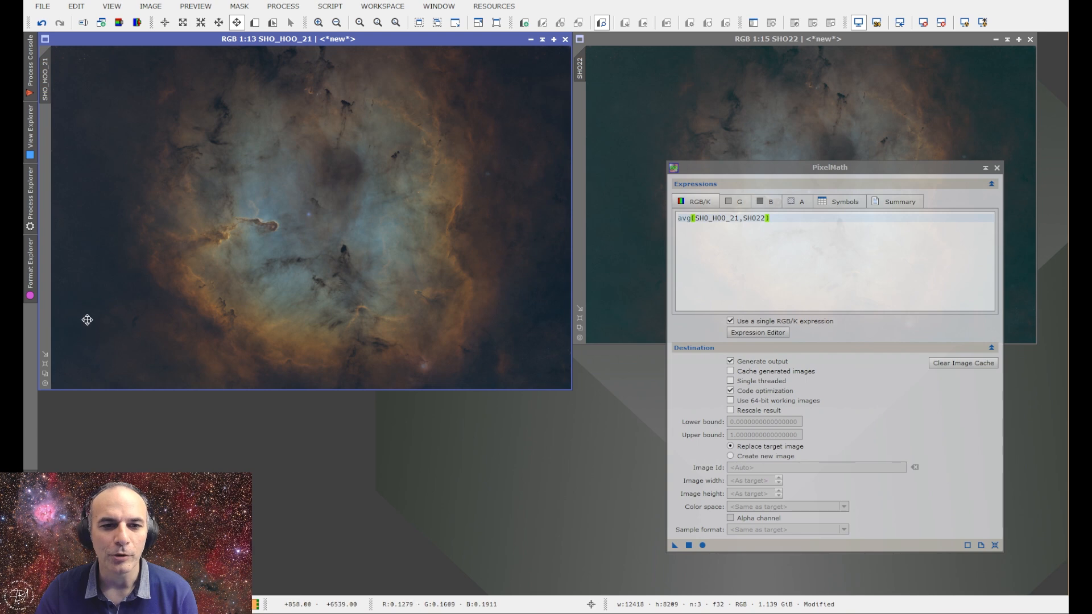
pyautogui.click(997, 168)
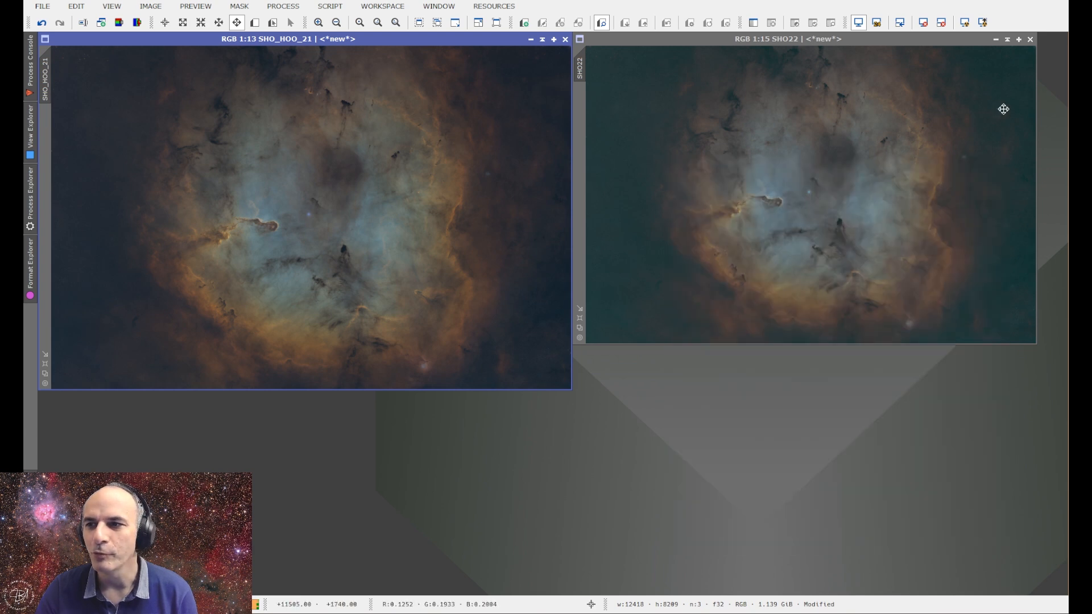
# Close the SHO22 and SHO131 images, minimise SHO1 and reposition SHO_HOO_21 clear of the palette icons
pyautogui.click(1031, 39)
pyautogui.moveTo(489, 42); pyautogui.dragTo(778, 95)
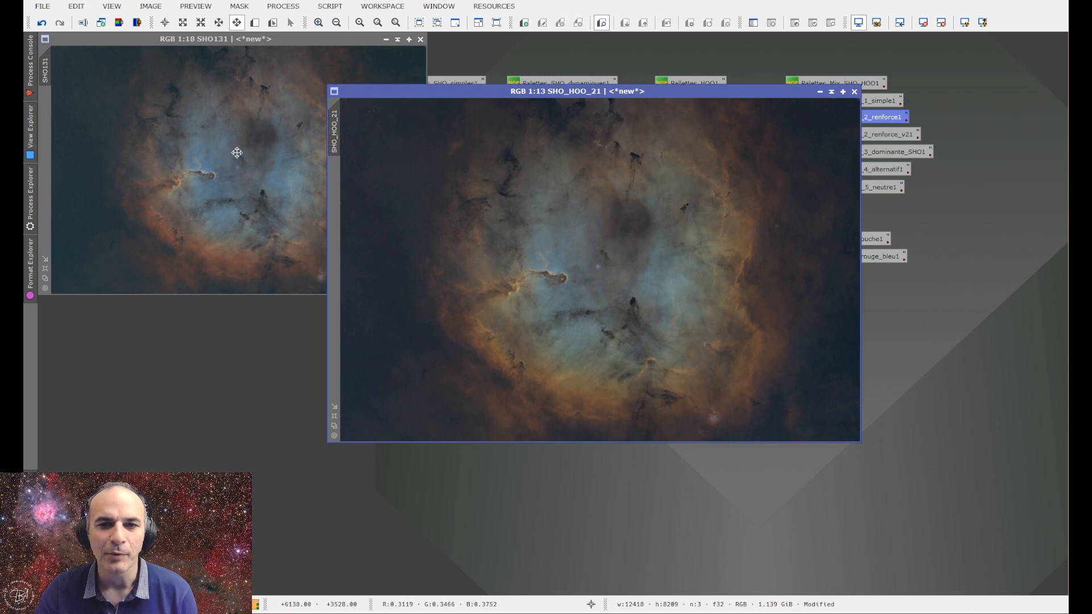
pyautogui.click(420, 39)
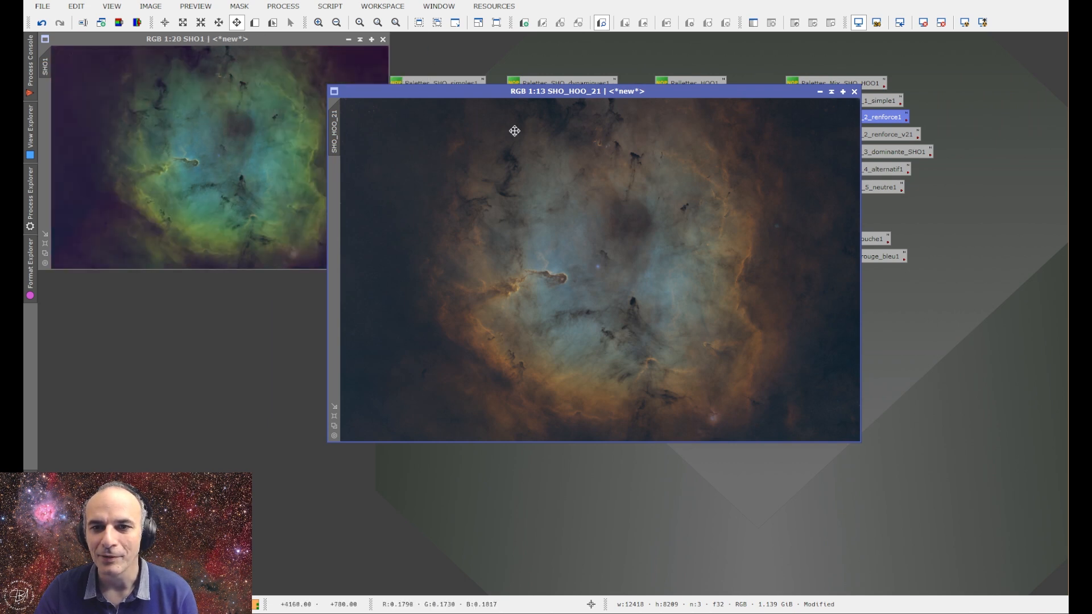
pyautogui.click(349, 41)
pyautogui.moveTo(437, 95); pyautogui.dragTo(147, 43)
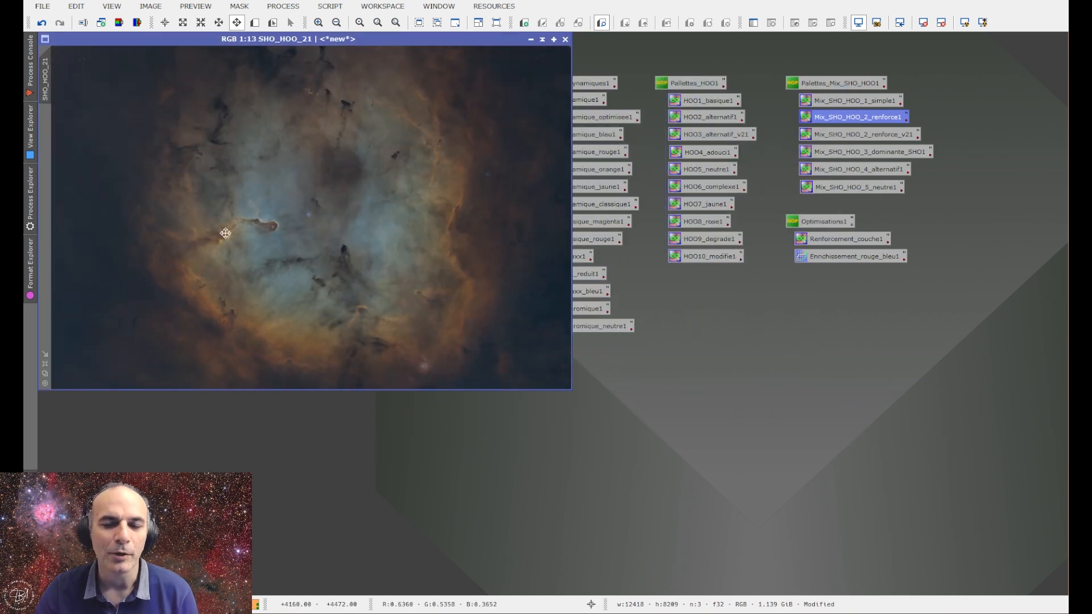
# Bring SHO_HOO_21 to the workspace holding range_mask1, then restore that mask briefly and minimise it again
pyautogui.click(31, 128)
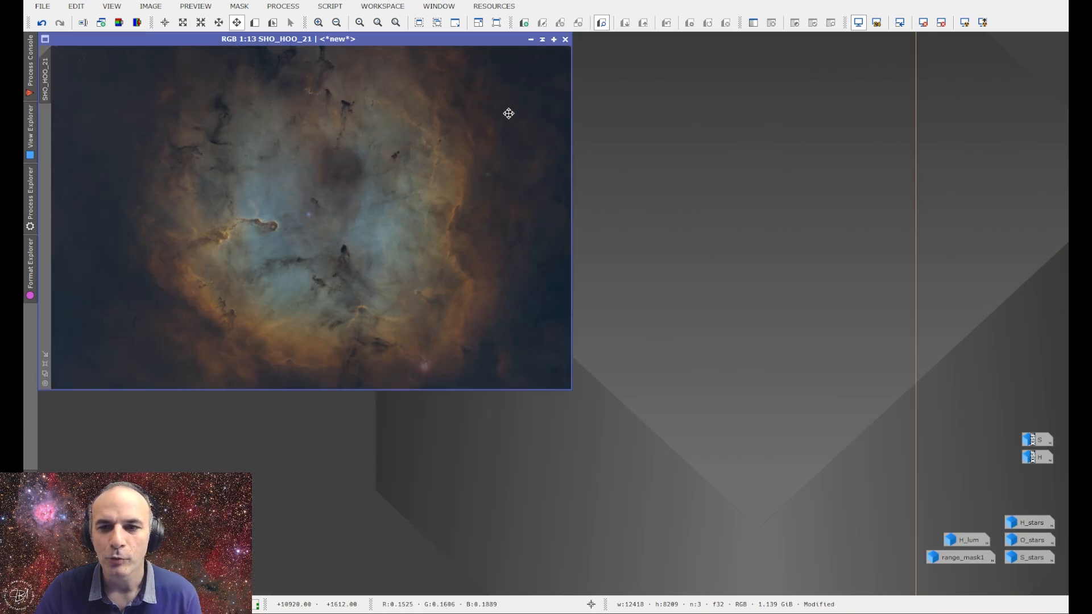
pyautogui.doubleClick(960, 559)
pyautogui.moveTo(407, 180); pyautogui.dragTo(568, 96)
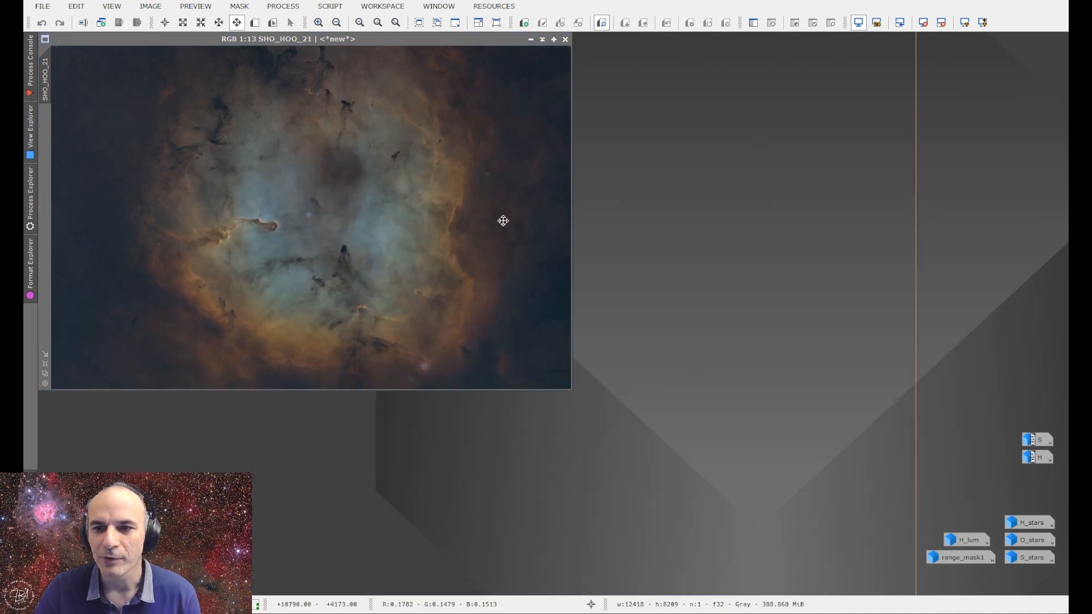
pyautogui.click(928, 96)
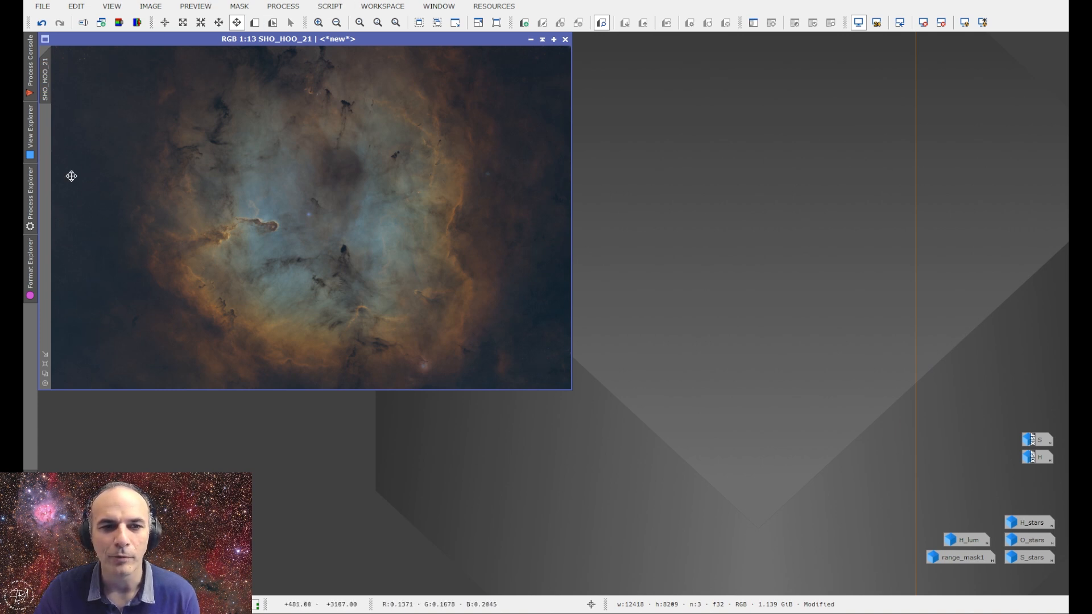
# Restore range_mask1, apply it as a mask to SHO_HOO_21, invert the mask and hide its overlay
pyautogui.doubleClick(934, 559)
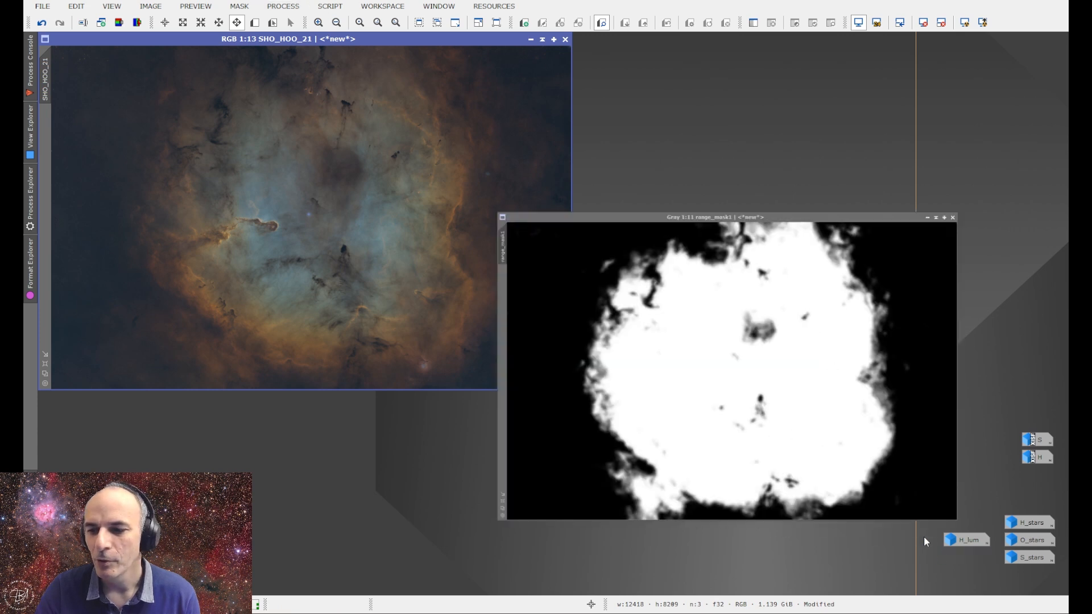
pyautogui.moveTo(348, 137); pyautogui.dragTo(48, 142)
pyautogui.click(195, 163)
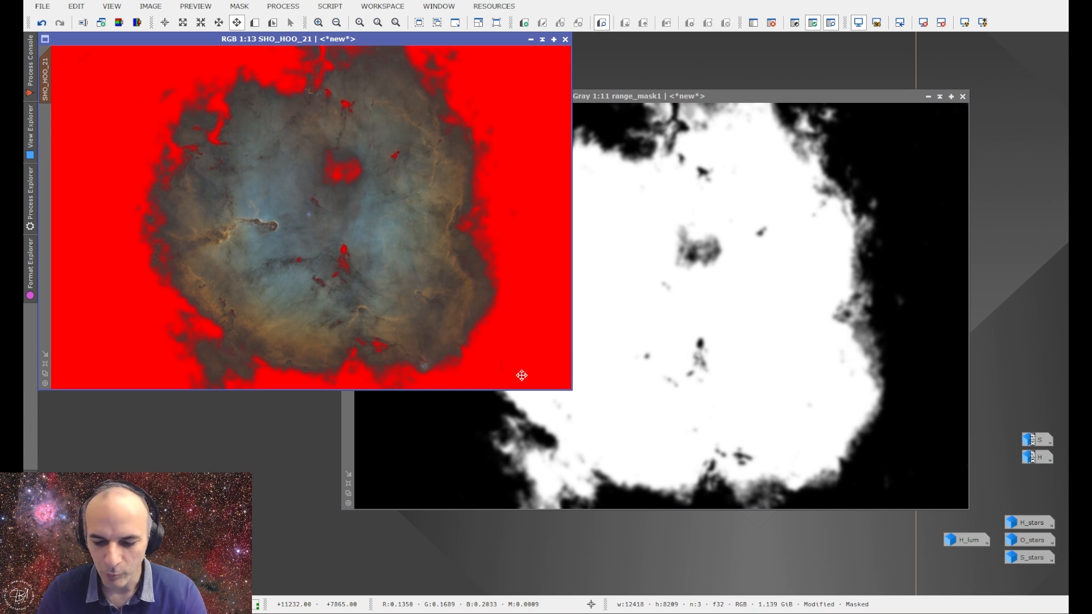
pyautogui.hotkey('ctrl', 'i')
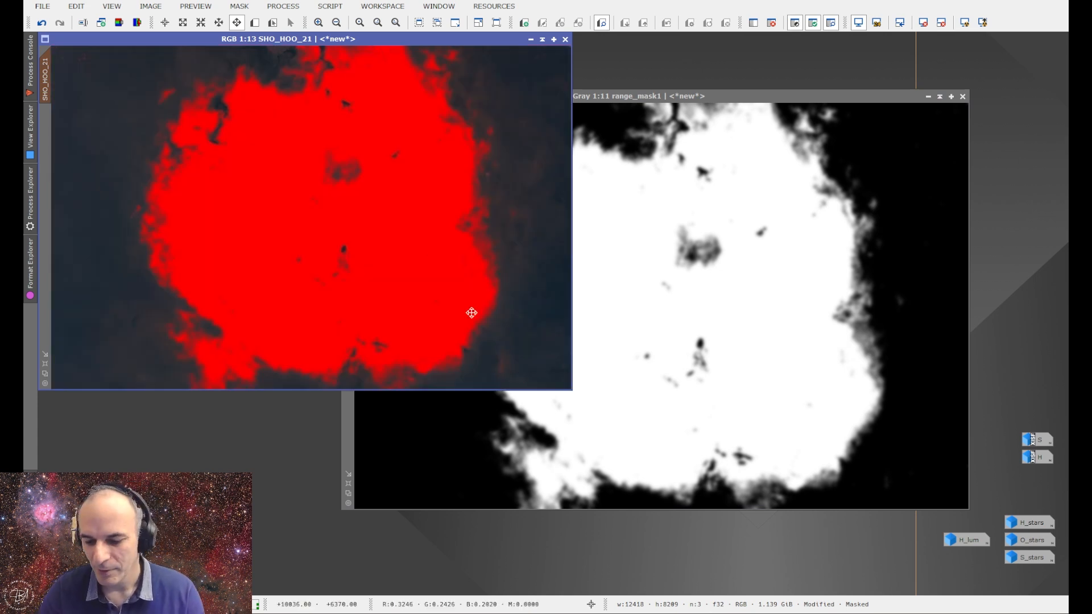
pyautogui.hotkey('ctrl', 'k')
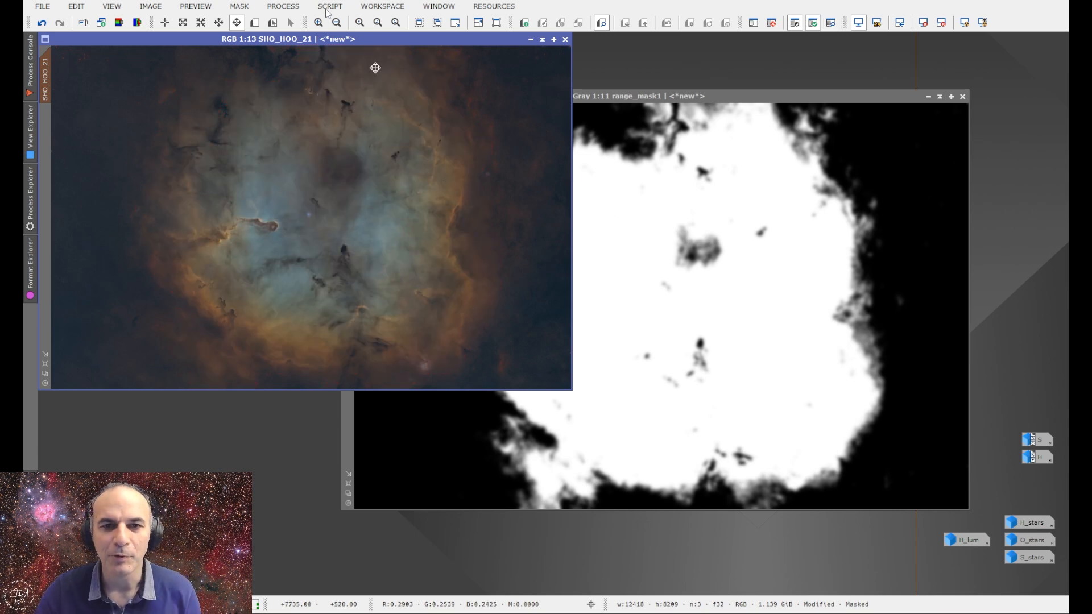
pyautogui.click(283, 6)
pyautogui.moveTo(318, 22)
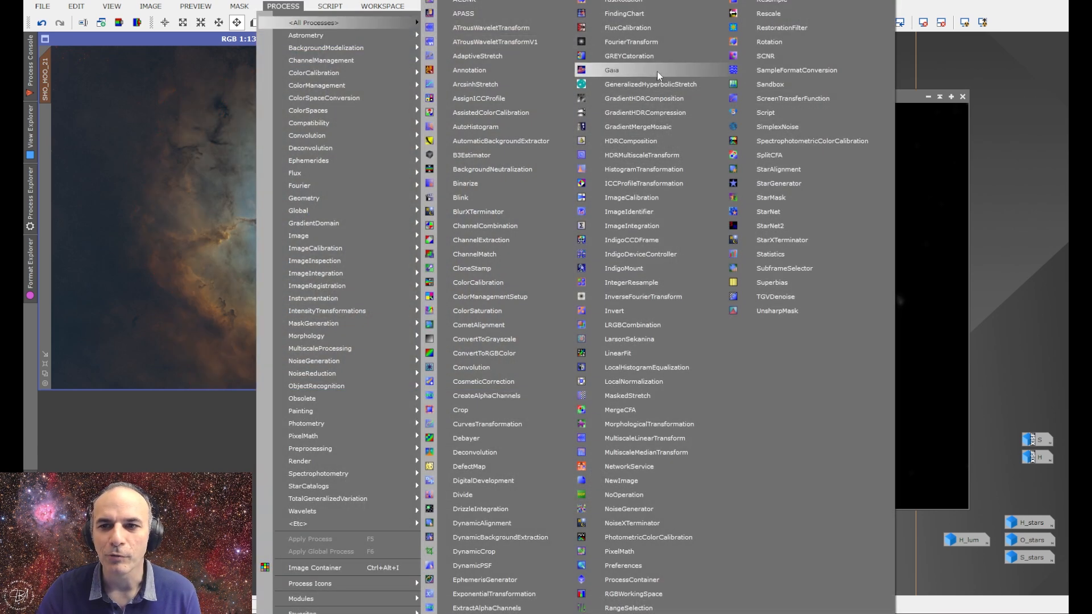
pyautogui.click(641, 159)
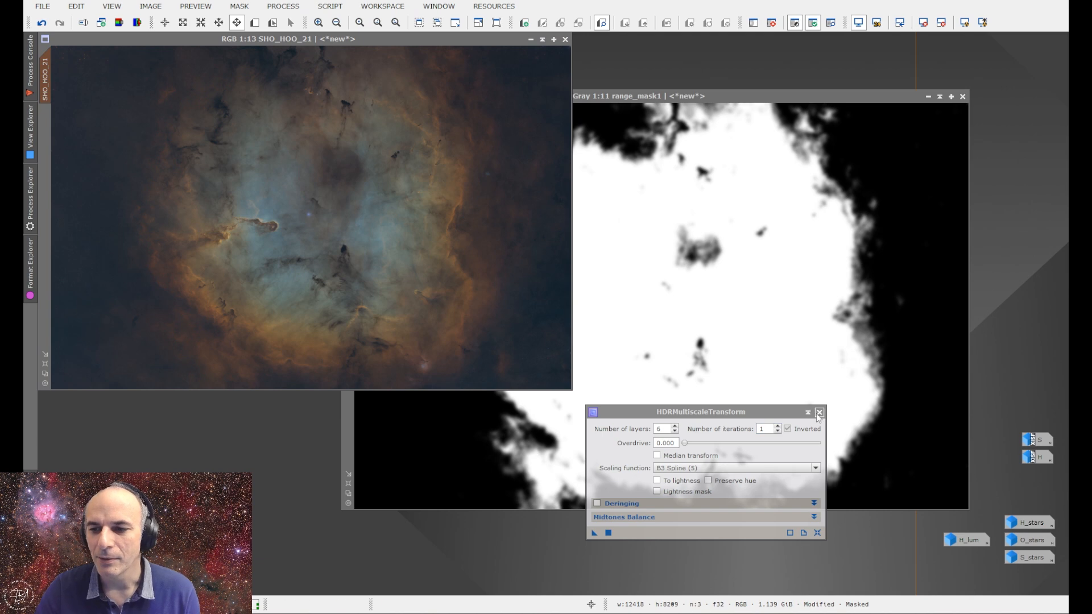
pyautogui.click(819, 412)
# Try green midtones changes on the masked SHO_HOO_21 background in the HistogramTransformation real-time preview, then reset the settings
pyautogui.click(296, 7)
pyautogui.click(297, 10)
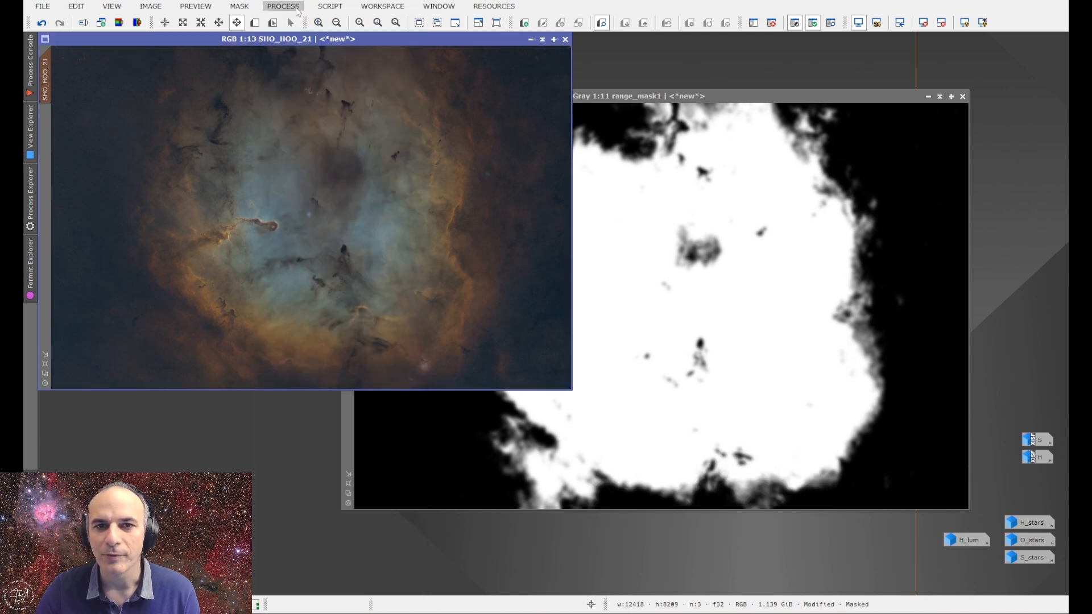
pyautogui.click(295, 8)
pyautogui.moveTo(319, 23)
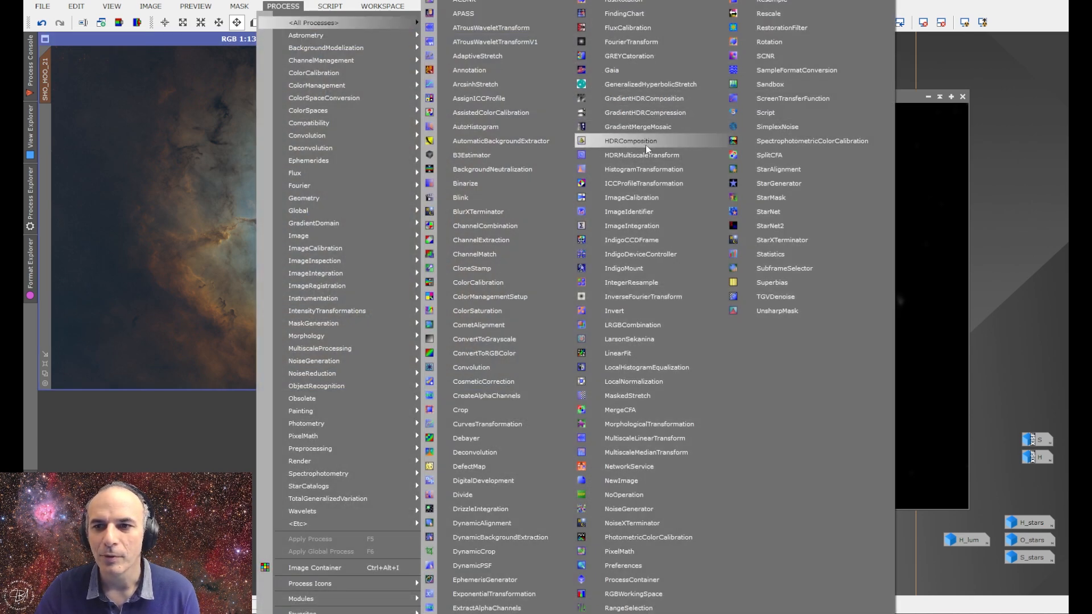
pyautogui.click(647, 170)
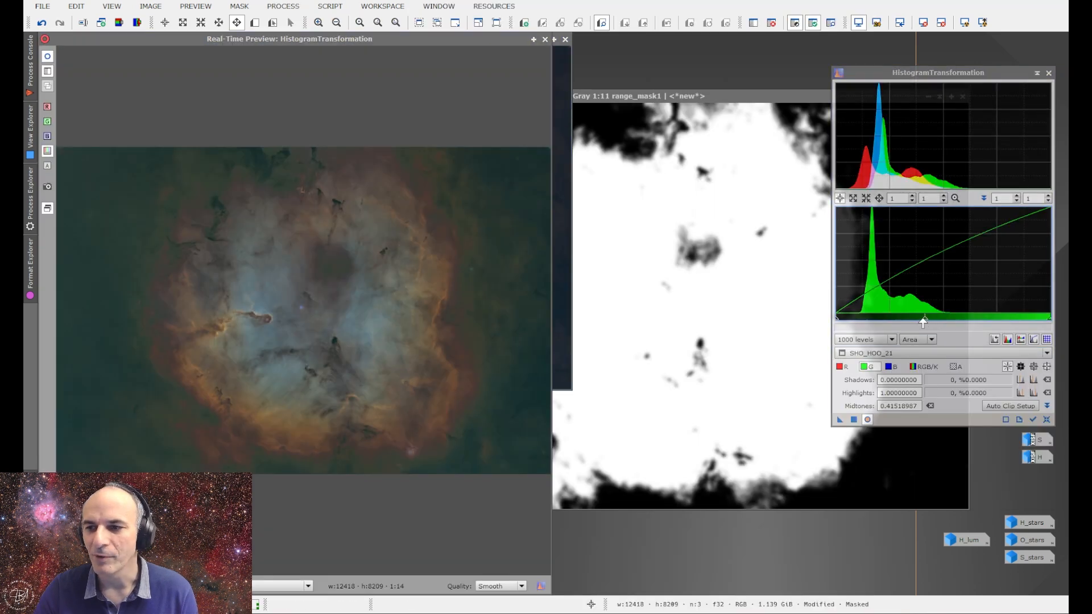
pyautogui.moveTo(922, 323)
pyautogui.mouseDown()
pyautogui.moveTo(979, 323)
pyautogui.moveTo(937, 323)
pyautogui.mouseUp()
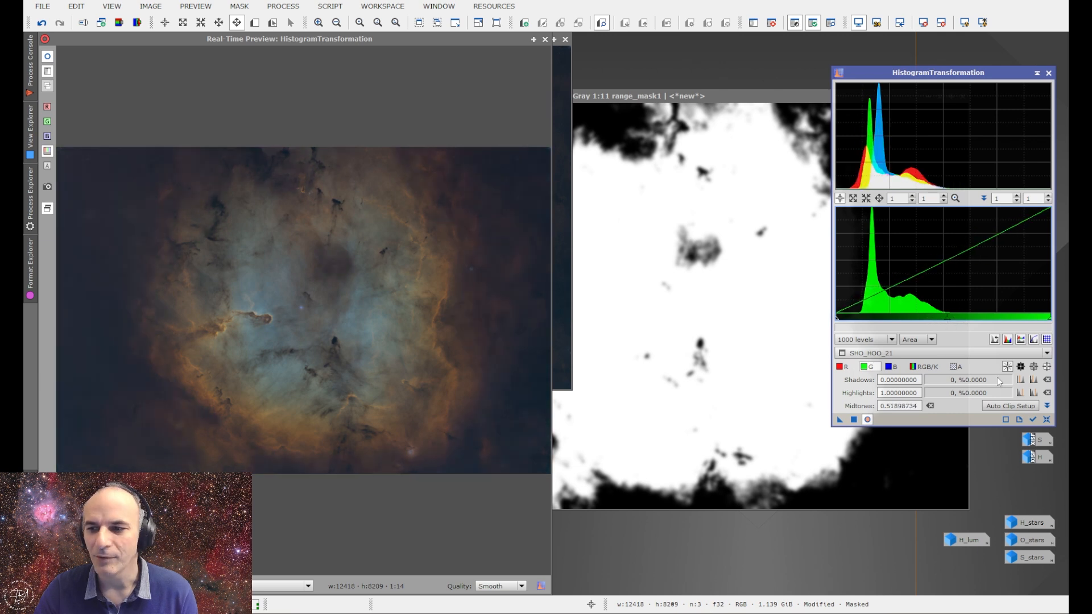
pyautogui.click(1047, 420)
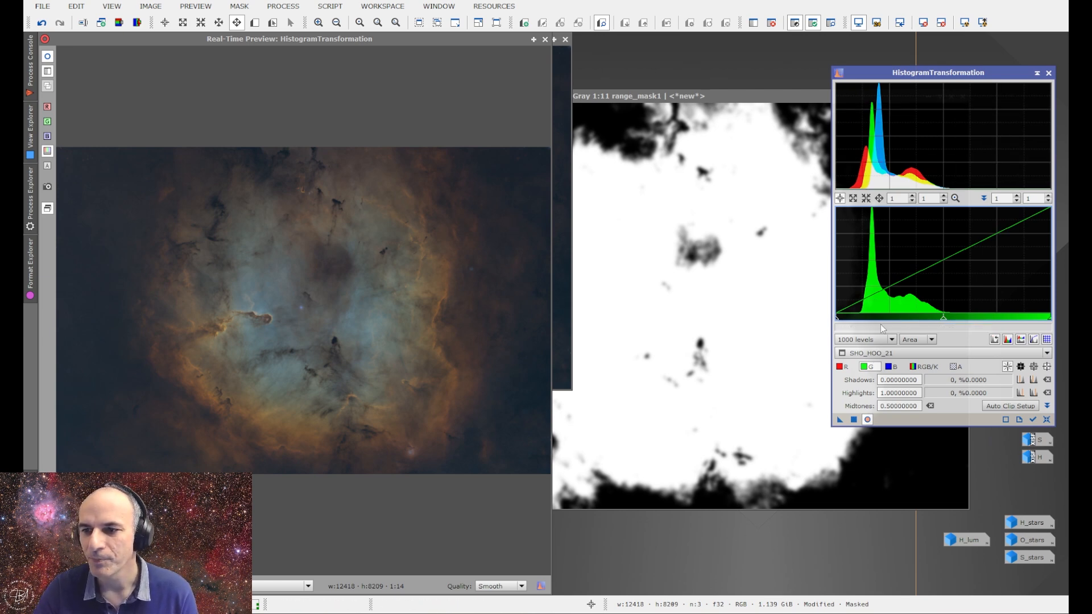
# Save the SHO_HOO_21 image as SHO_HOO_21.tif in 16-bit unsigned integer format, uncompressed with its ICC profile
pyautogui.click(42, 6)
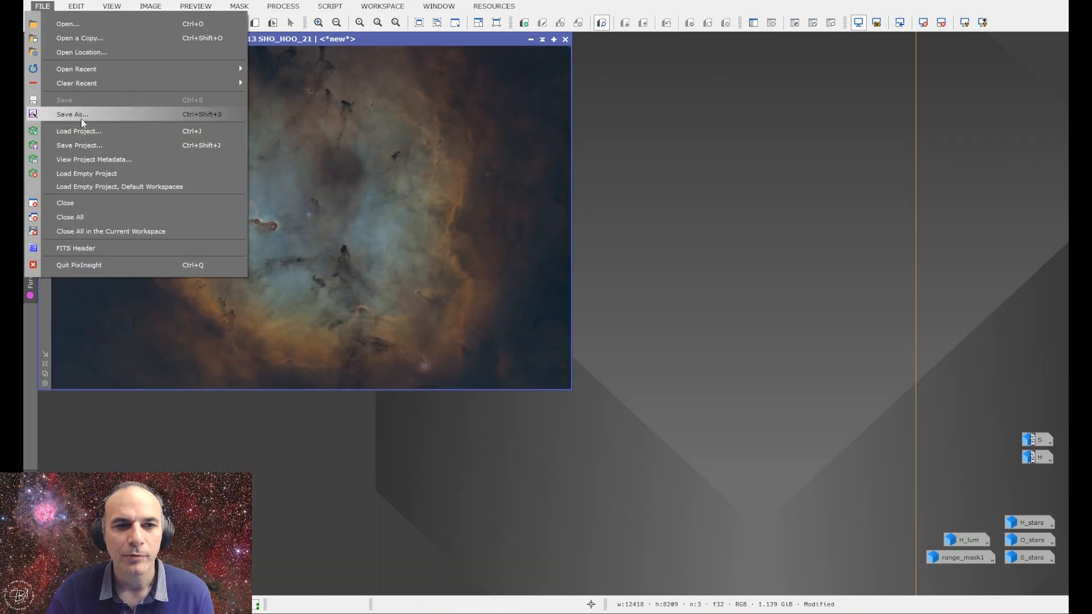
pyautogui.click(81, 121)
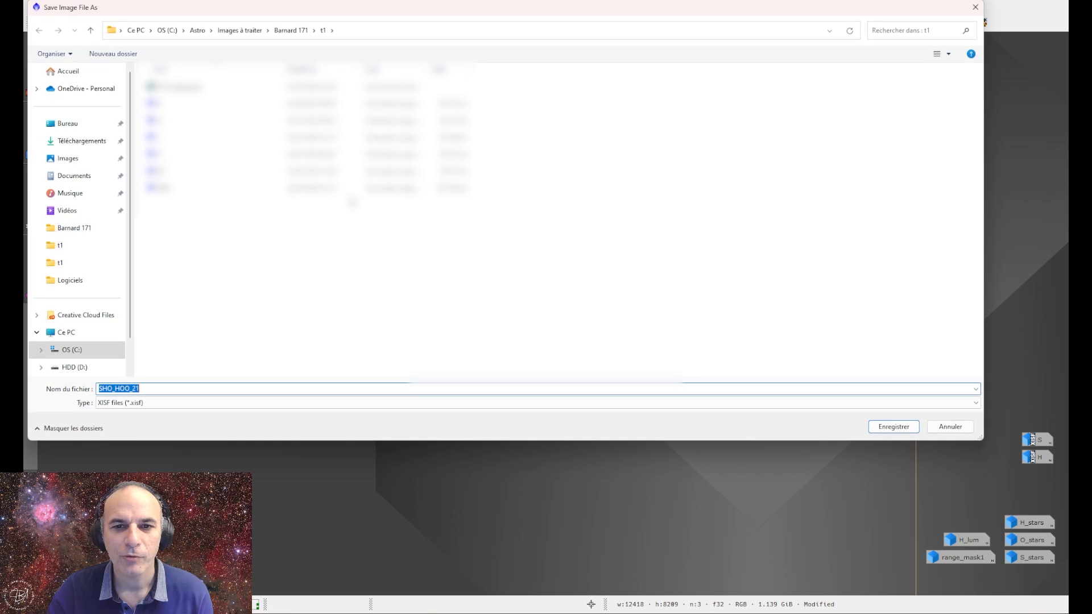
pyautogui.click(895, 427)
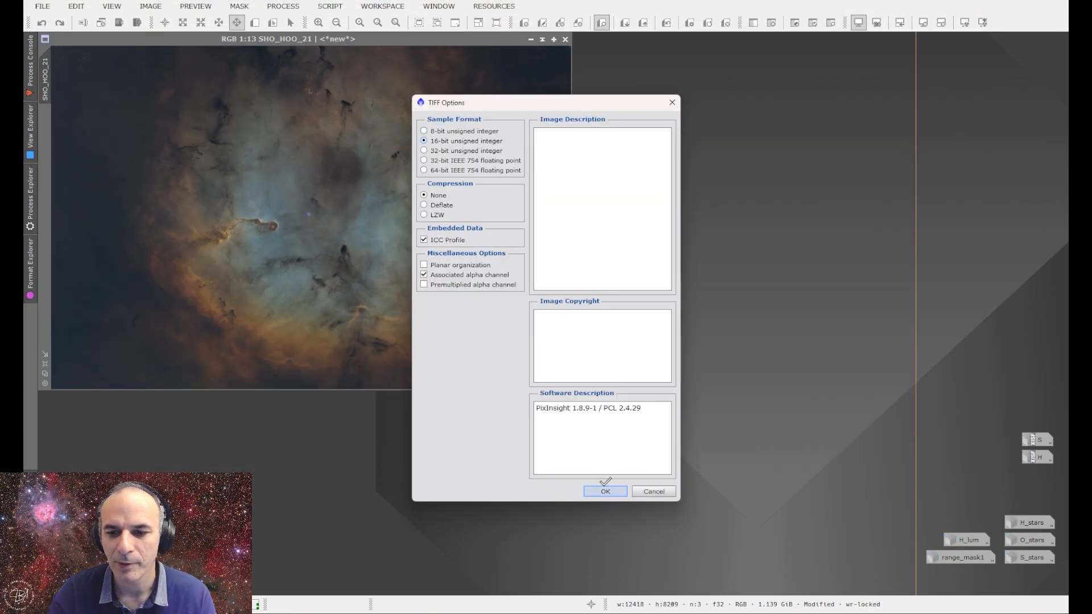
pyautogui.click(604, 491)
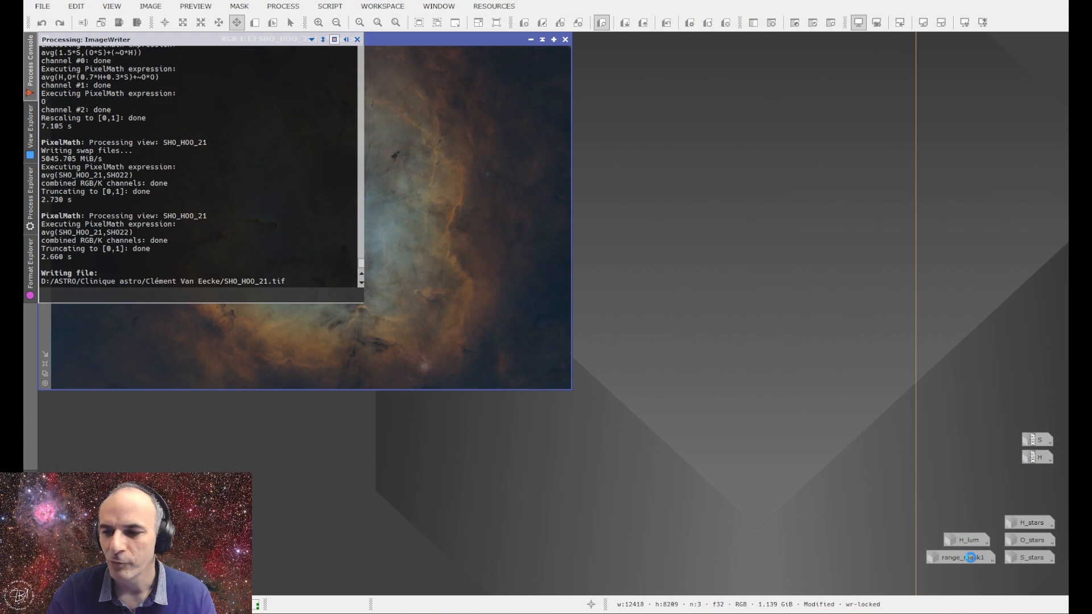
# Restore the range_mask1 image and save it as range_mask1.tif
pyautogui.doubleClick(971, 557)
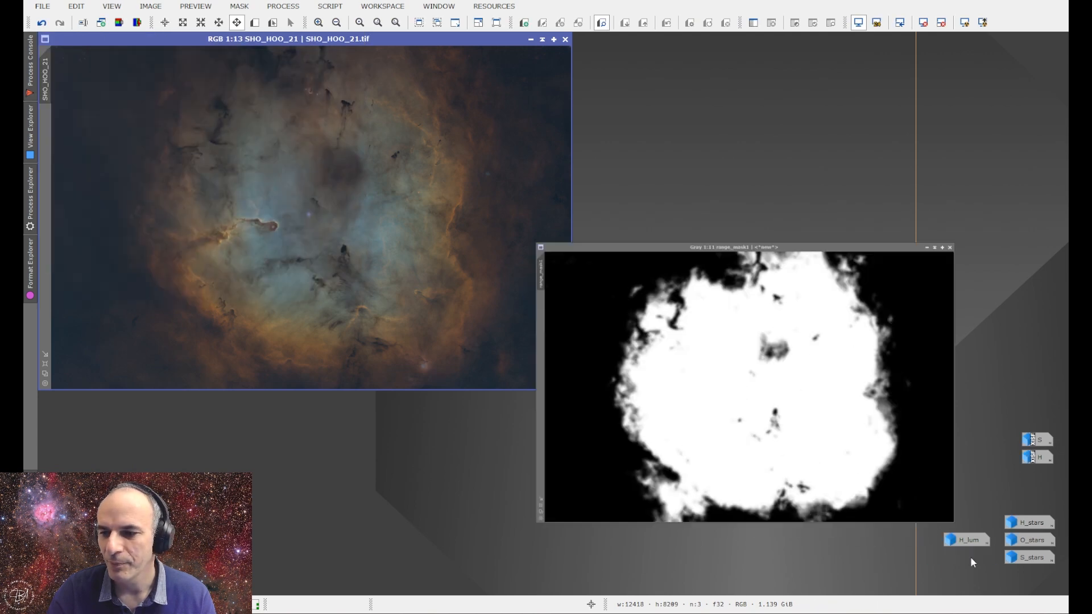
pyautogui.click(42, 7)
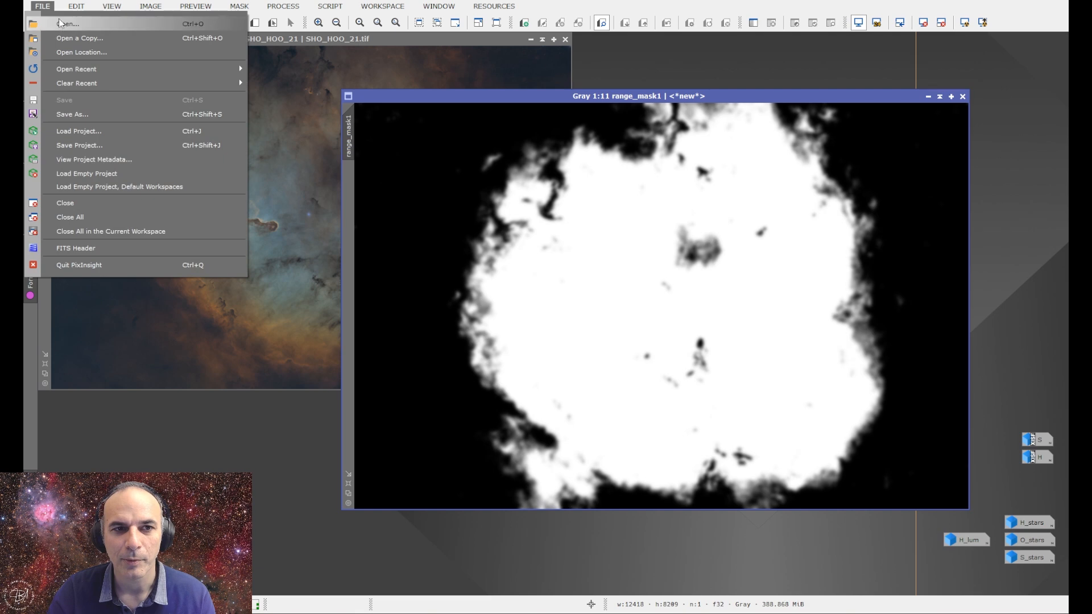
pyautogui.click(72, 114)
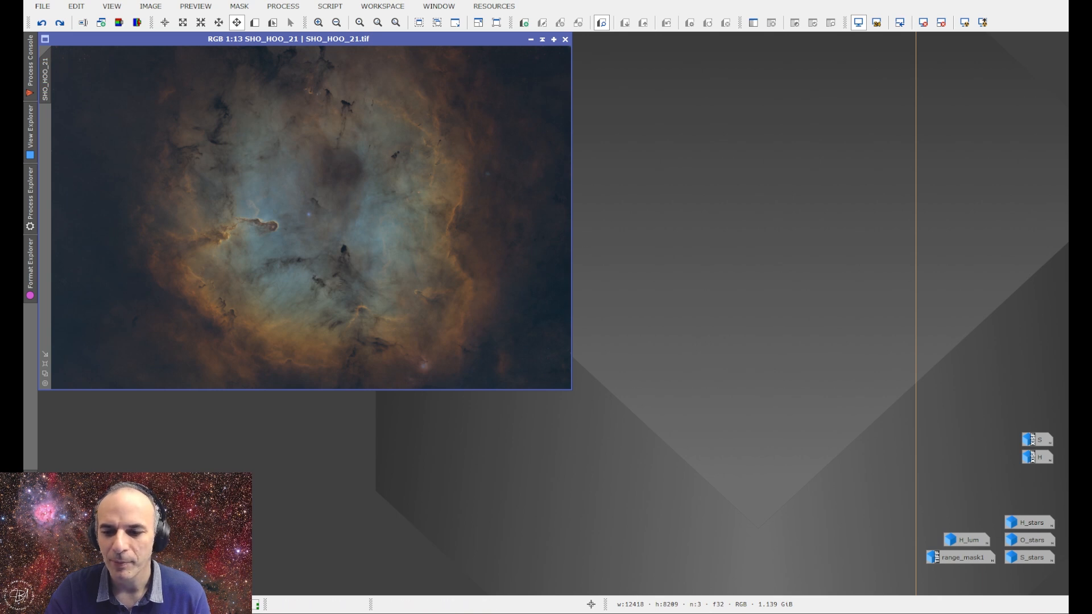
# Switch to Photoshop and duplicate the background layer of SHO_HOO_21.tif
pyautogui.hotkey('alt', 'Tab')
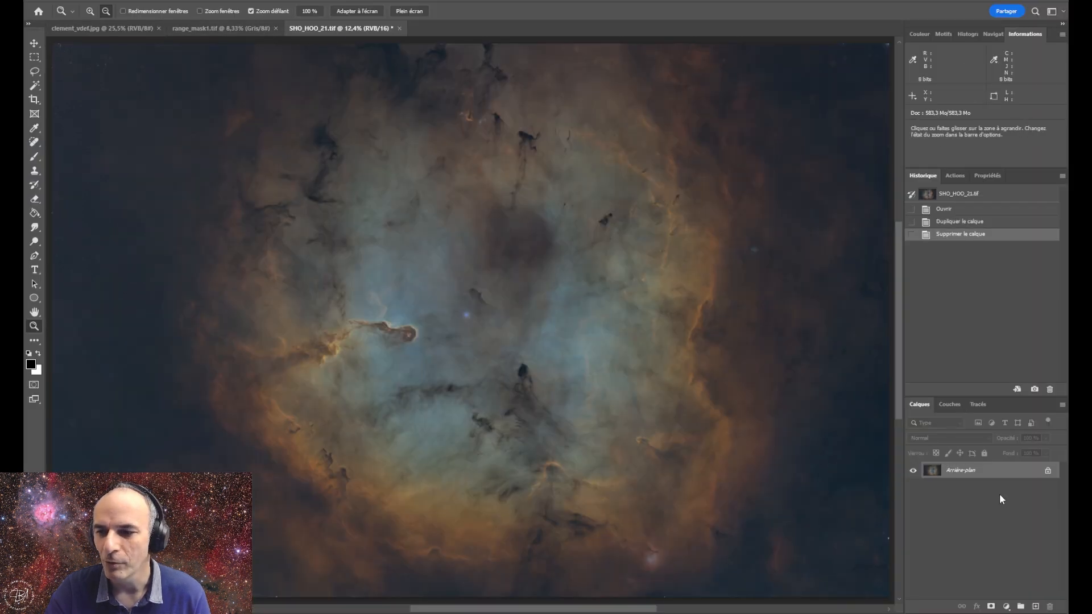
pyautogui.moveTo(986, 476); pyautogui.dragTo(1035, 607)
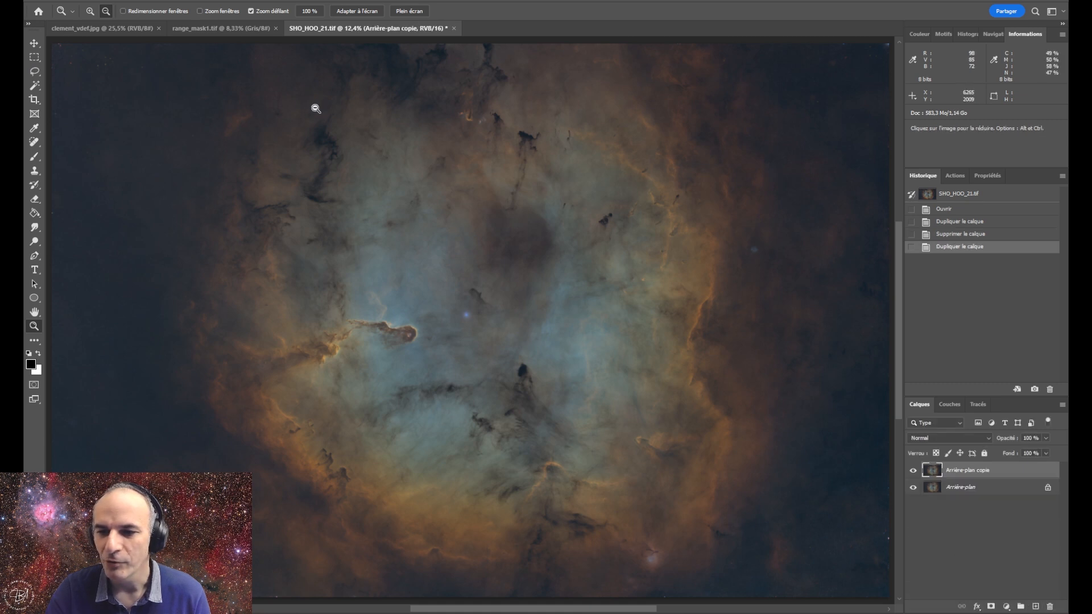
# Start a Selective Color correction on the duplicated background layer and set the reds' cyan to -62% with the relative method
pyautogui.click(140, 3)
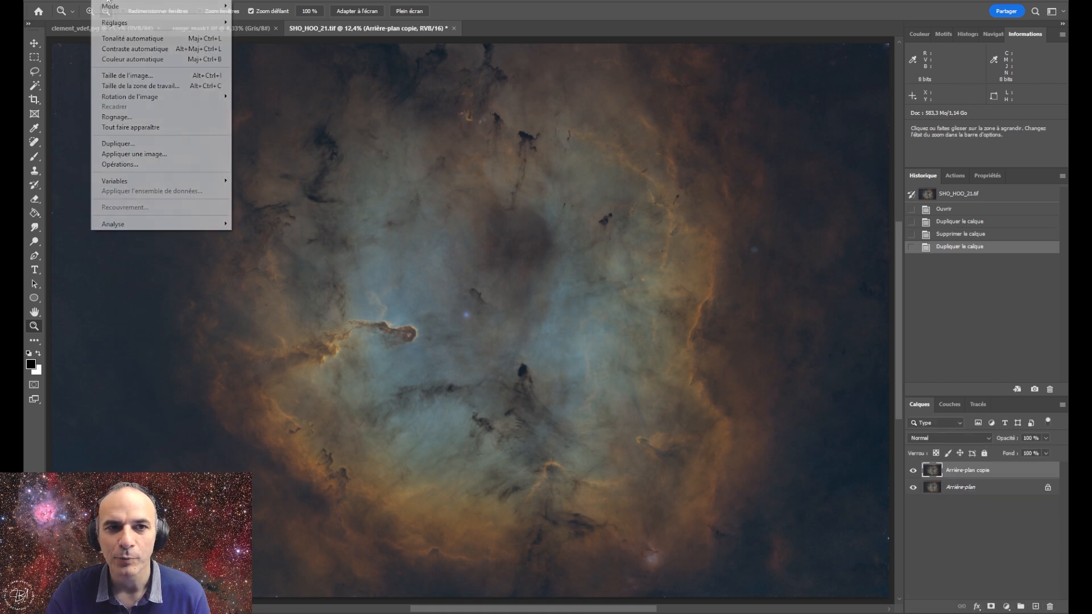
pyautogui.moveTo(114, 22)
pyautogui.click(296, 191)
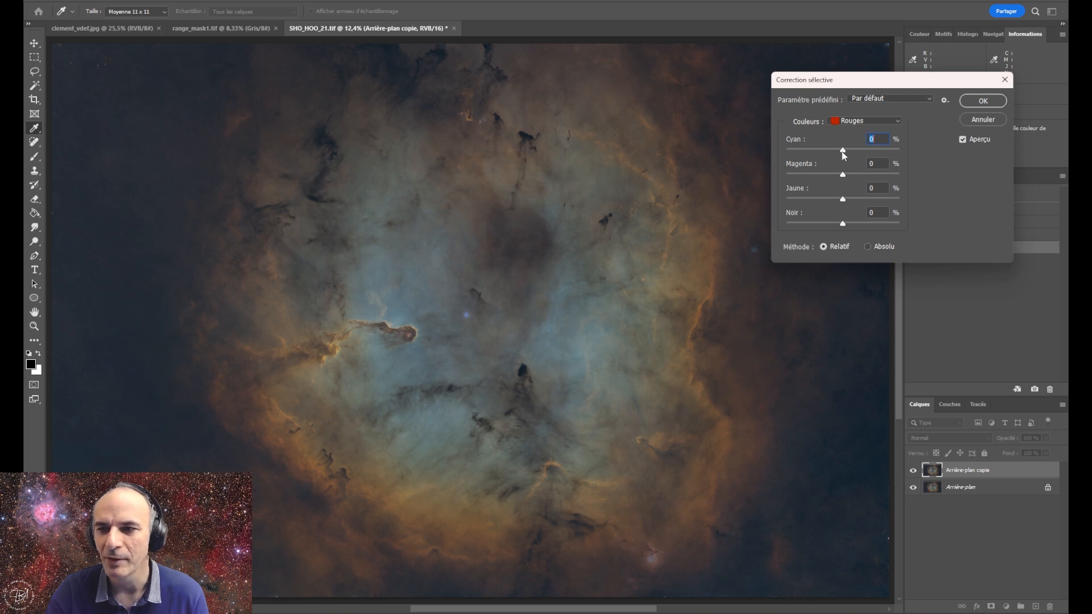
pyautogui.moveTo(846, 148); pyautogui.dragTo(814, 151)
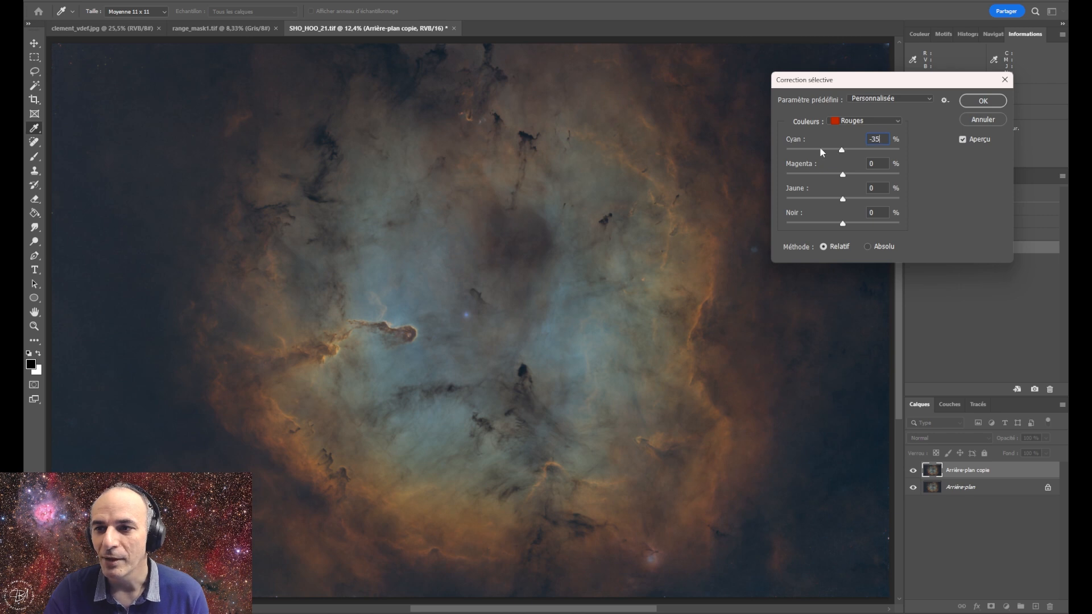
pyautogui.moveTo(835, 151); pyautogui.dragTo(841, 153)
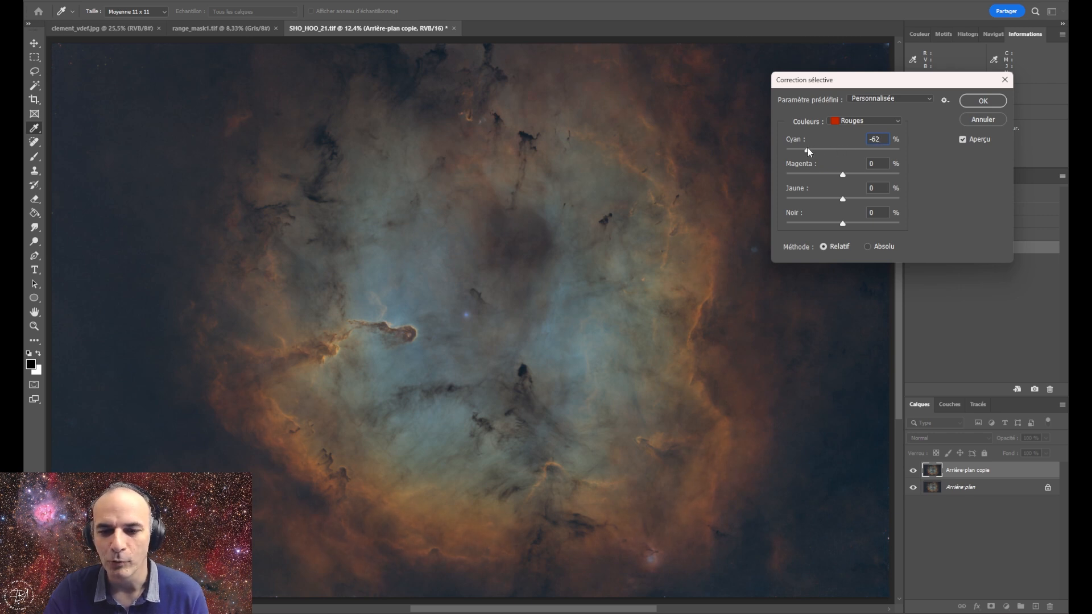
pyautogui.moveTo(812, 149); pyautogui.dragTo(807, 151)
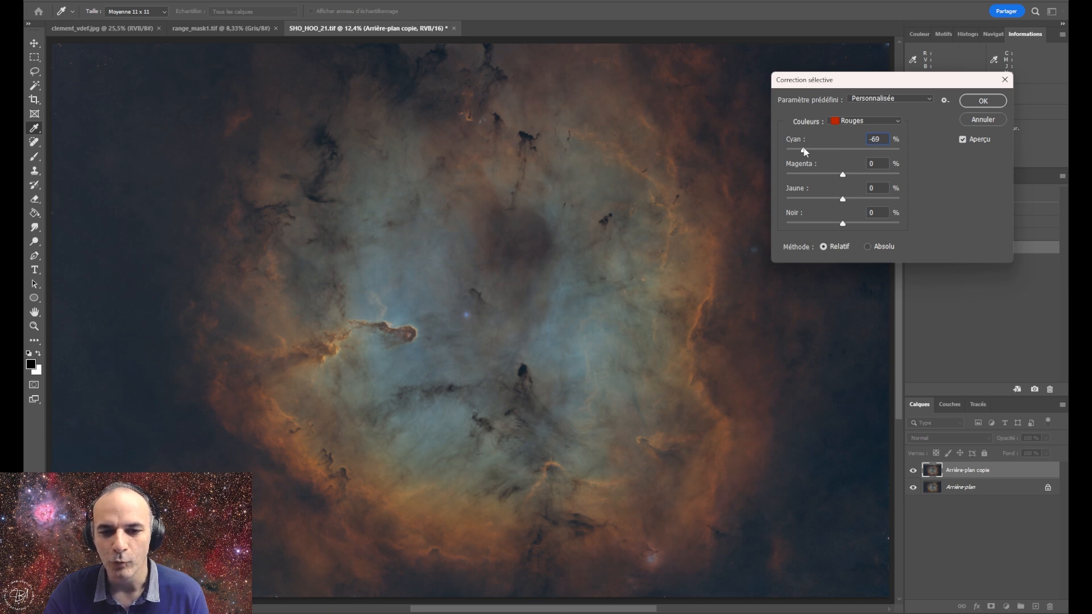
pyautogui.moveTo(807, 147); pyautogui.dragTo(807, 147)
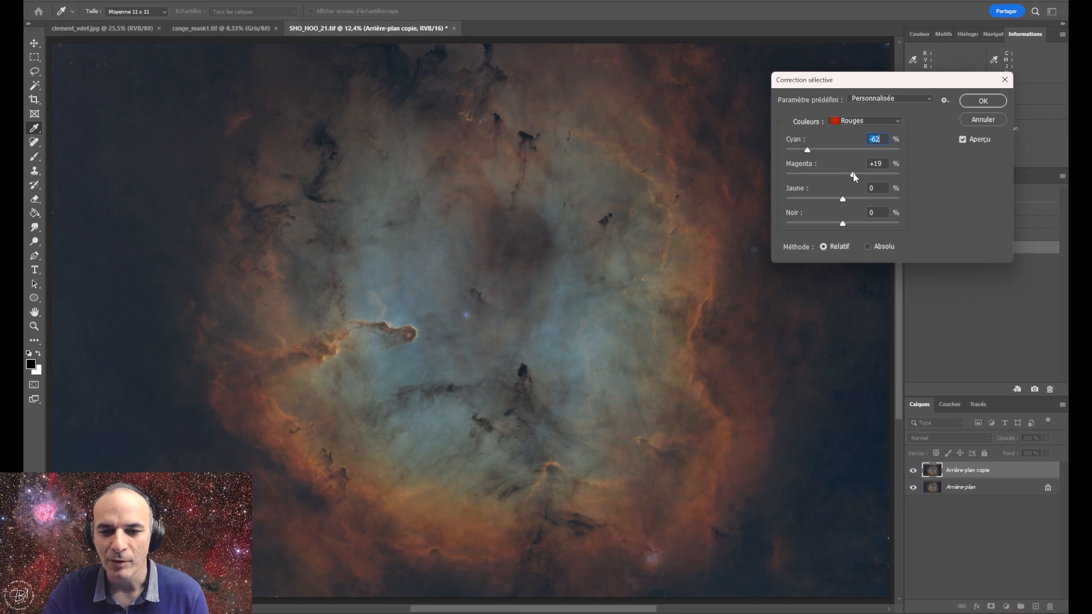
# Test small magenta adjustments on the reds in the Selective Color correction, including a shift of +6%
pyautogui.moveTo(829, 176); pyautogui.dragTo(840, 177)
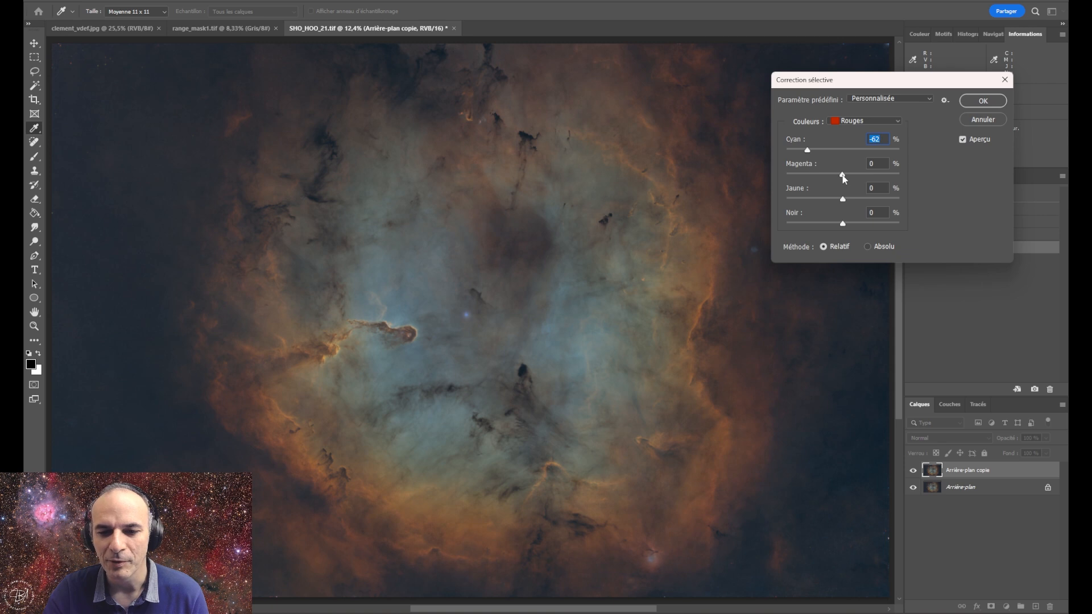
pyautogui.moveTo(845, 179); pyautogui.dragTo(846, 179)
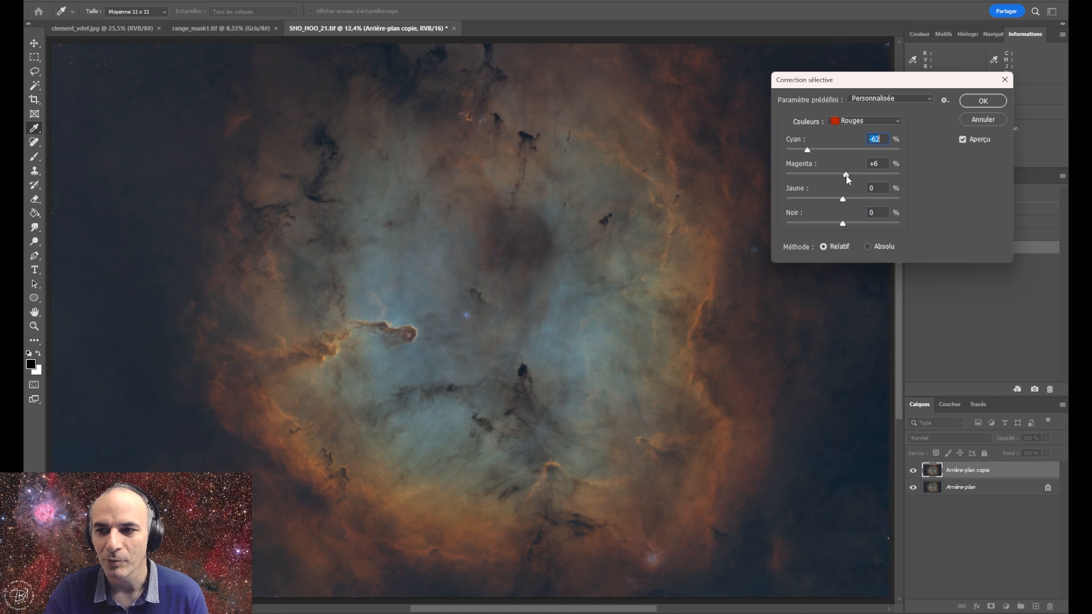
pyautogui.click(885, 166)
# Switch the Selective Color correction to the yellows and set their cyan to -24%
pyautogui.click(864, 120)
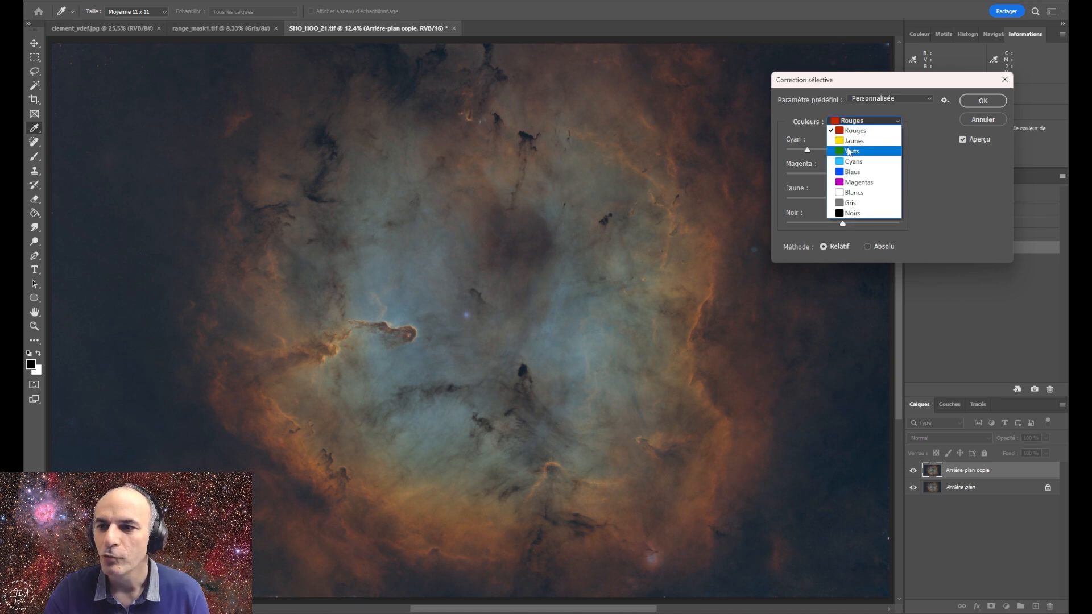
pyautogui.click(853, 133)
pyautogui.moveTo(844, 154); pyautogui.dragTo(821, 153)
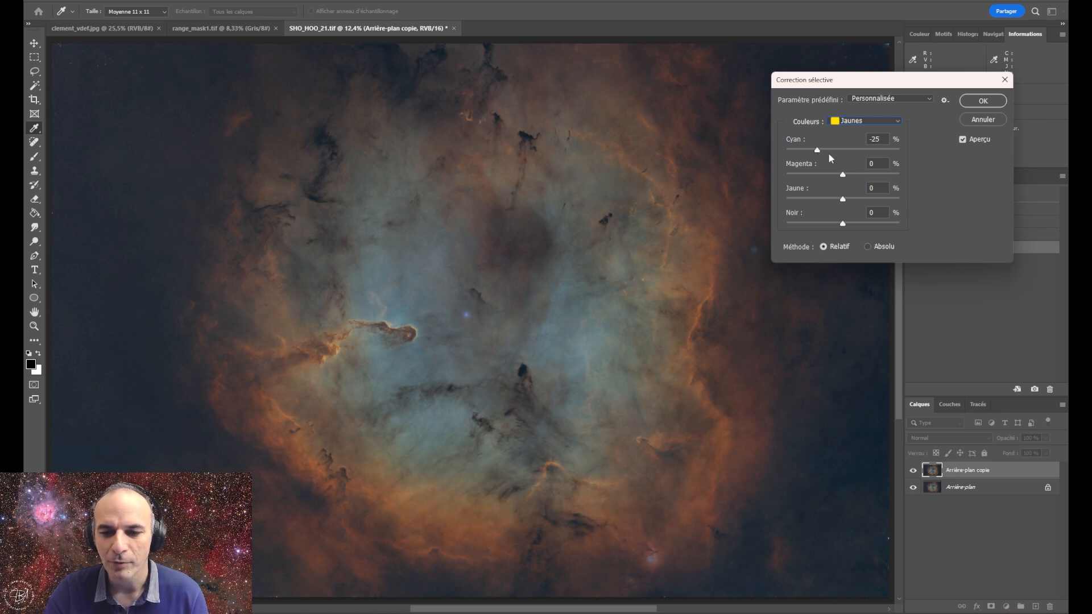
pyautogui.moveTo(827, 158)
pyautogui.mouseDown()
pyautogui.moveTo(817, 158)
pyautogui.moveTo(838, 163)
pyautogui.mouseUp()
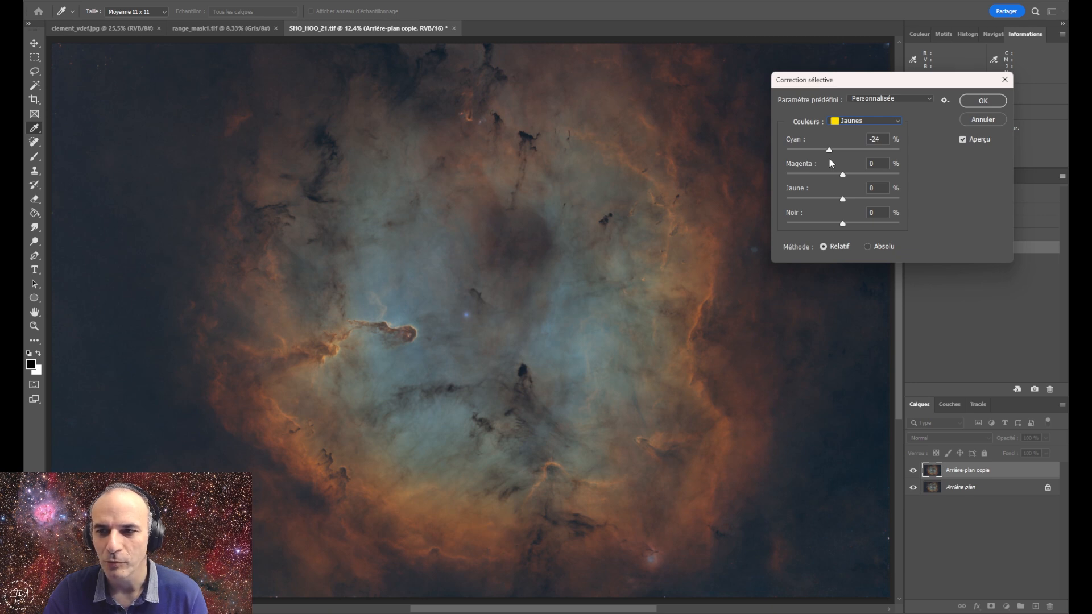
# Try magenta shifts on the yellows in the Selective Color correction, then return magenta to 0%
pyautogui.click(845, 174)
pyautogui.moveTo(847, 178); pyautogui.dragTo(854, 178)
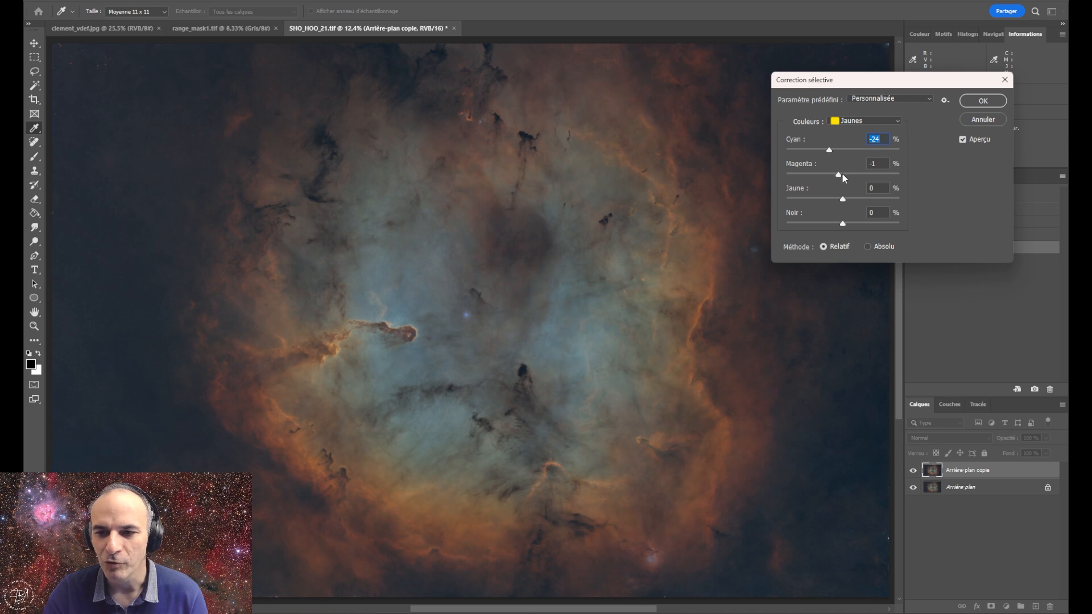
pyautogui.moveTo(834, 173); pyautogui.dragTo(834, 173)
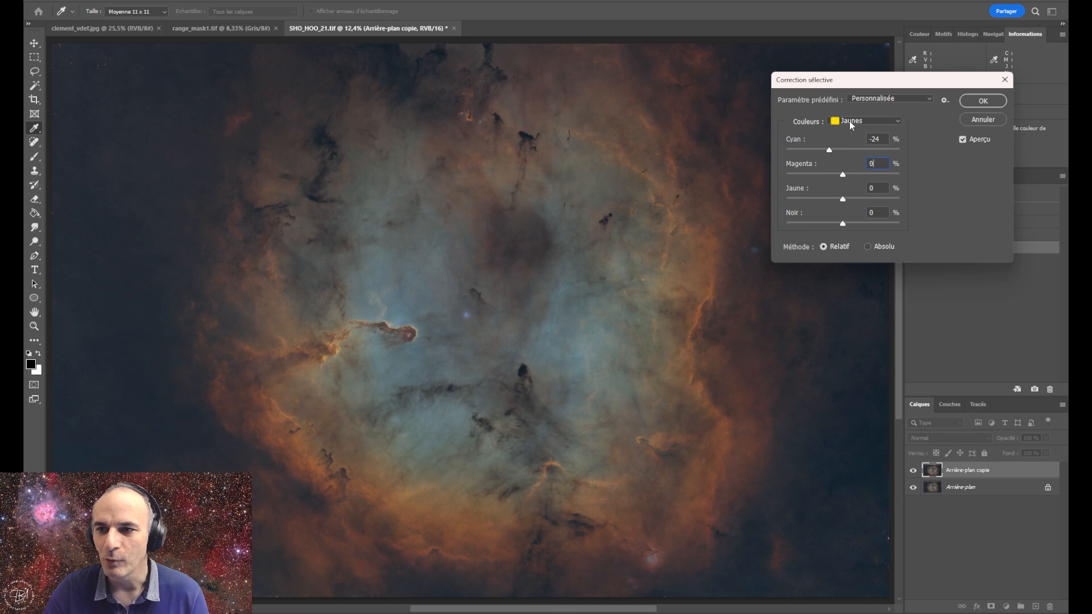
# Set the yellow component of the Cyans to -20 % in the selective colour correction and apply it
pyautogui.click(851, 123)
pyautogui.click(850, 149)
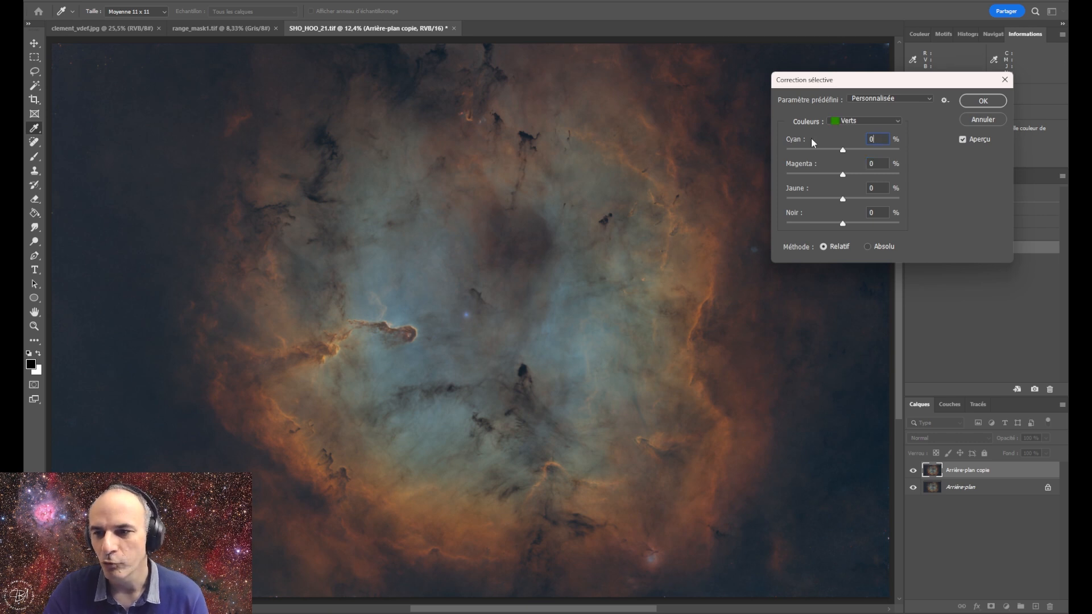
pyautogui.click(865, 121)
pyautogui.click(852, 163)
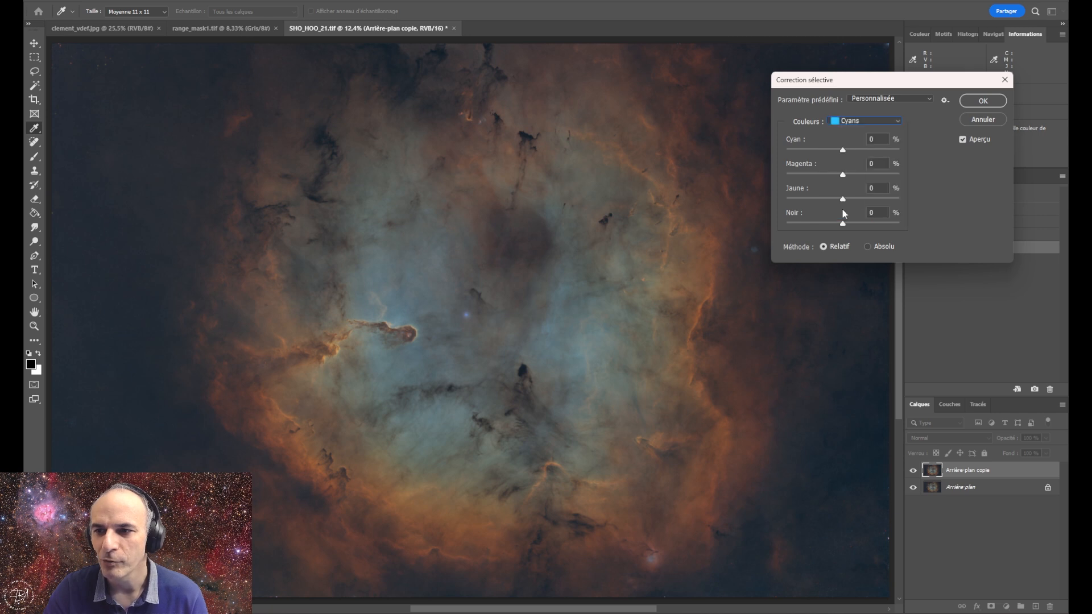
pyautogui.moveTo(841, 202); pyautogui.dragTo(811, 209)
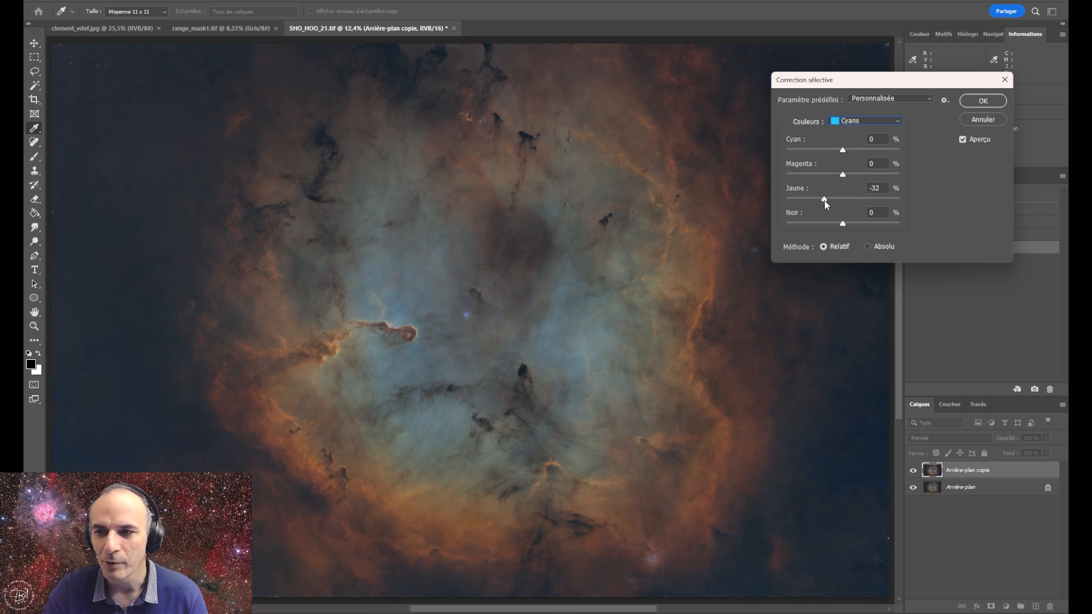
pyautogui.moveTo(825, 200); pyautogui.dragTo(825, 200)
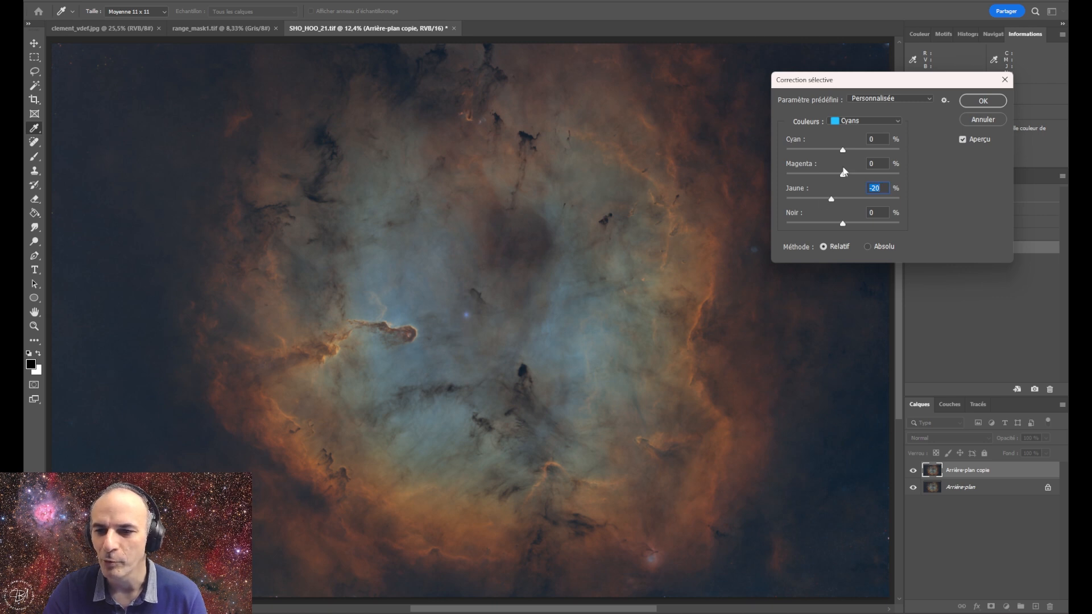
pyautogui.click(982, 101)
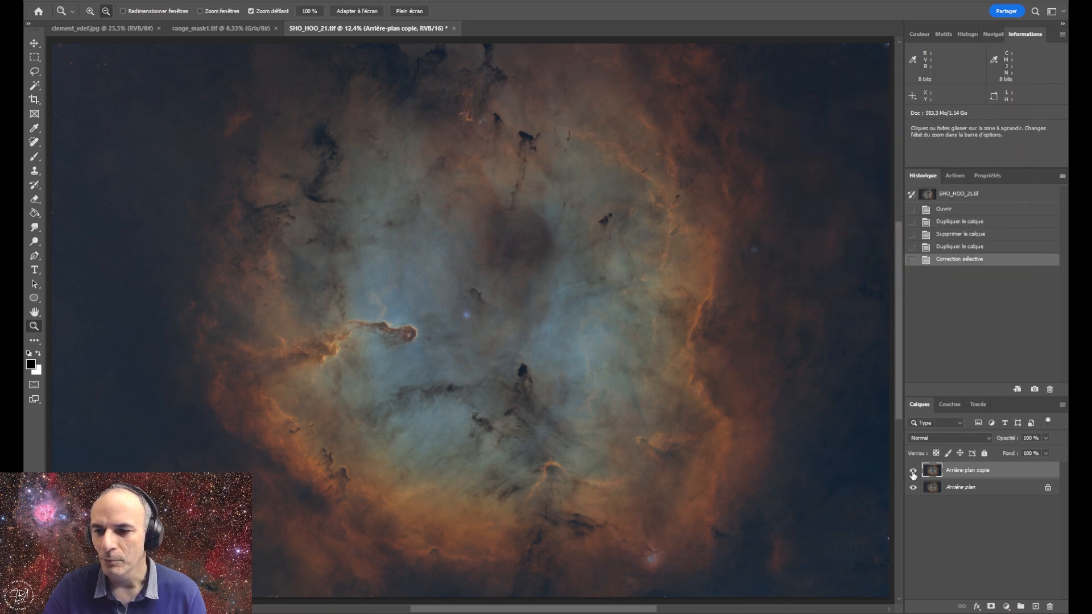
# Compare the image with and without the colour-corrected background copy by toggling that layer's visibility repeatedly
pyautogui.click(913, 473)
pyautogui.click(913, 472)
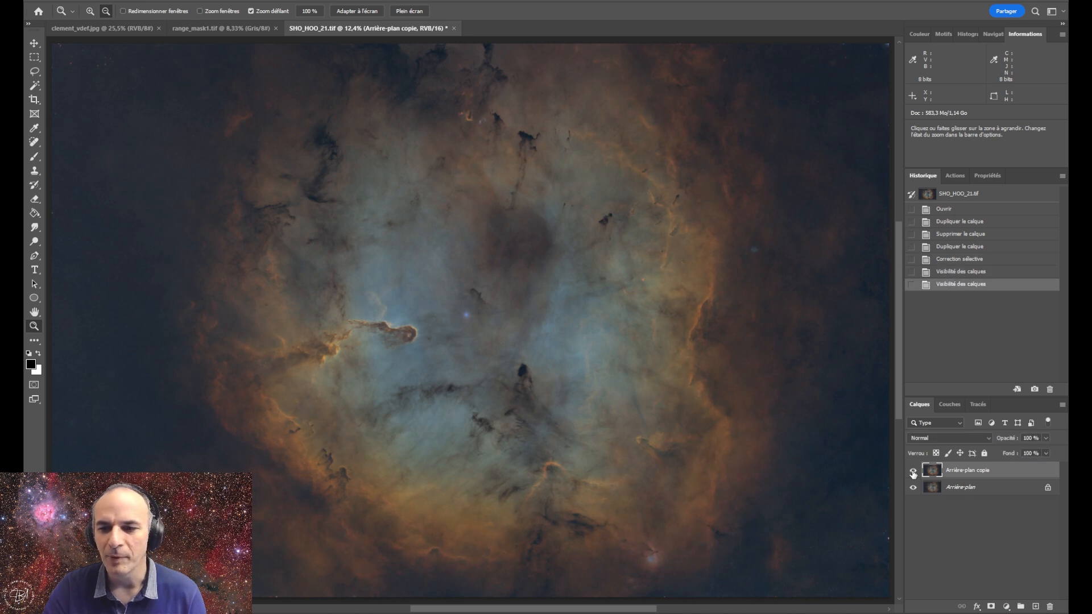
pyautogui.click(913, 472)
pyautogui.click(913, 472)
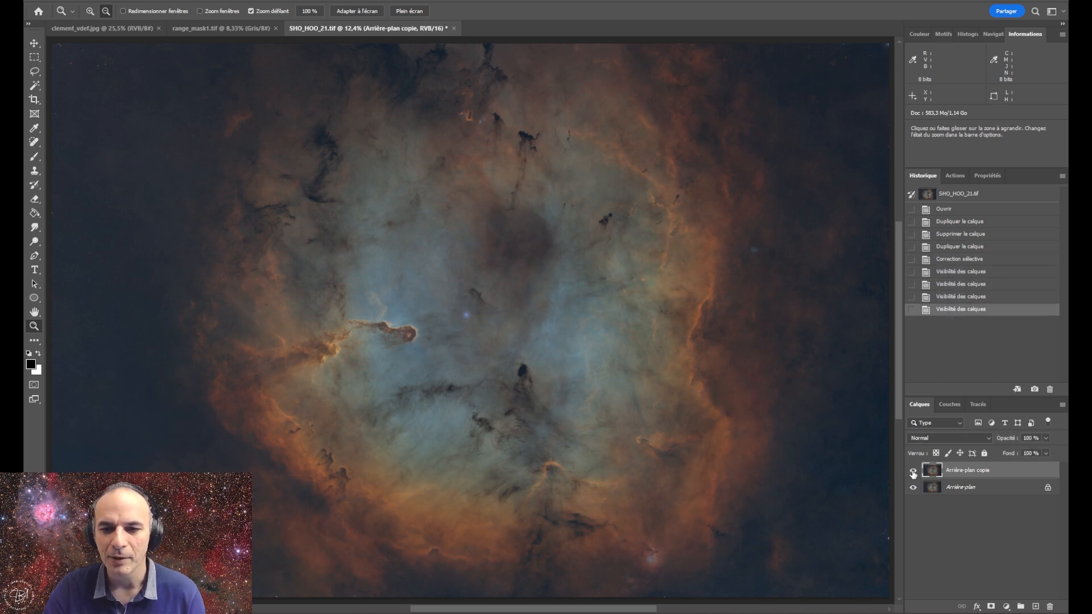
pyautogui.click(913, 472)
pyautogui.click(913, 472)
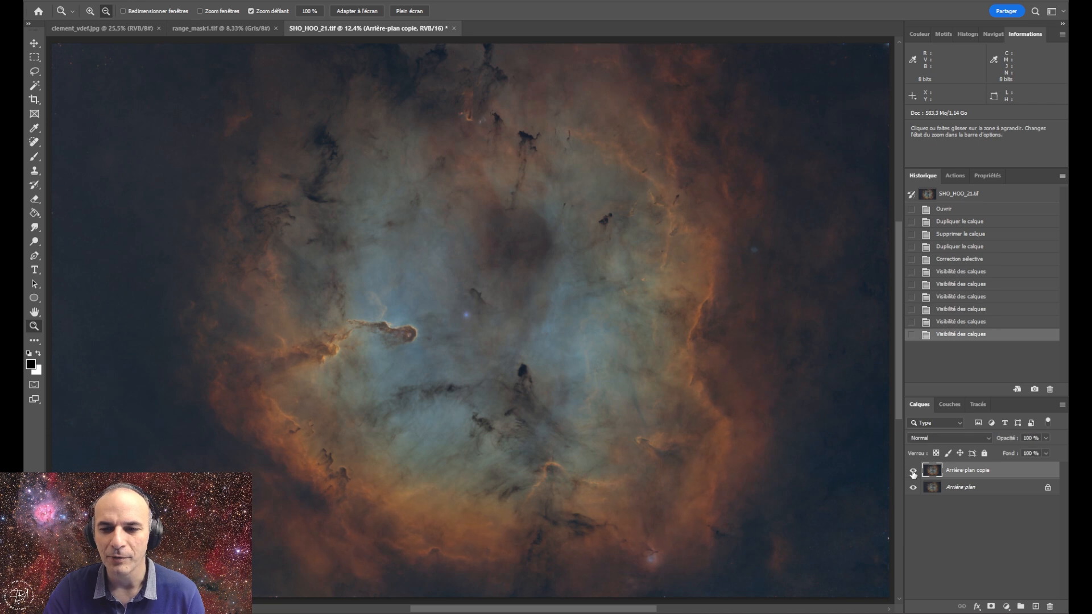
pyautogui.click(913, 472)
pyautogui.click(913, 473)
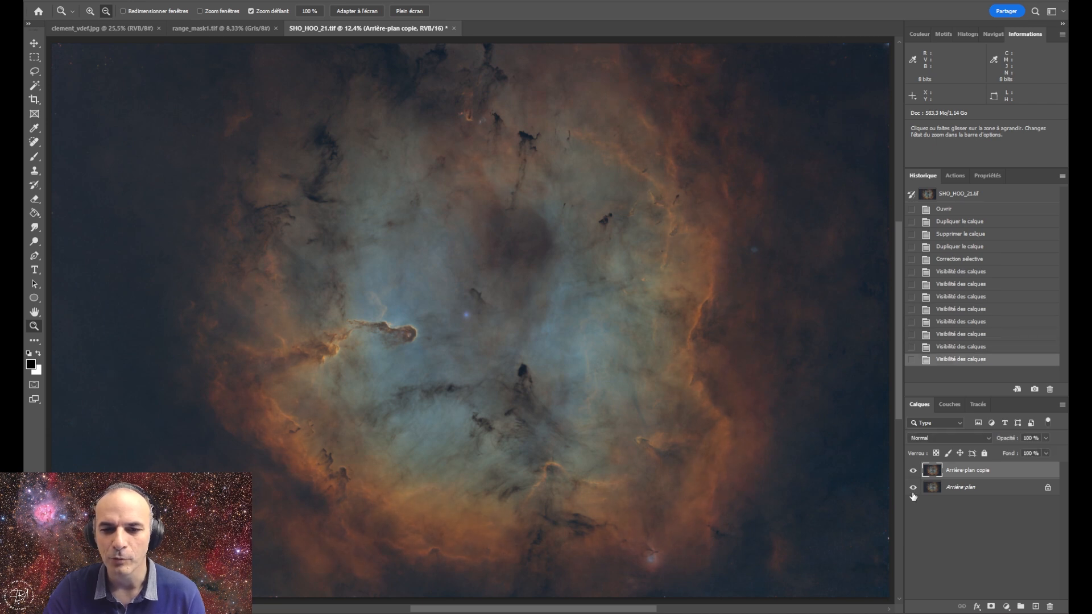
# Apply another selective colour correction to the background copy, setting the cyan component of the Reds to -9 %
pyautogui.click(109, 1)
pyautogui.moveTo(210, 23)
pyautogui.click(284, 189)
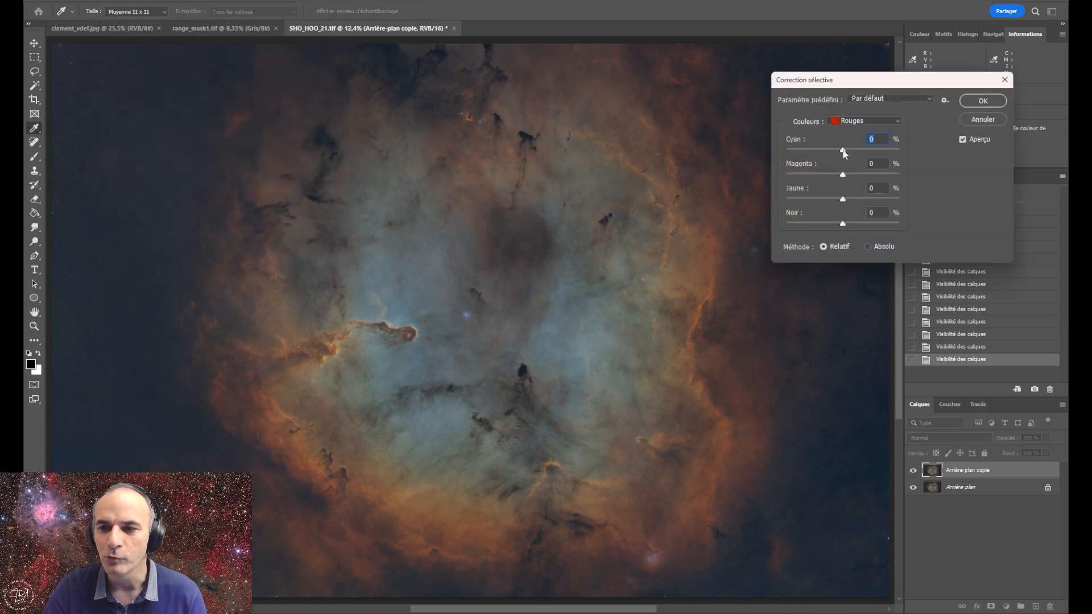
pyautogui.write('-56')
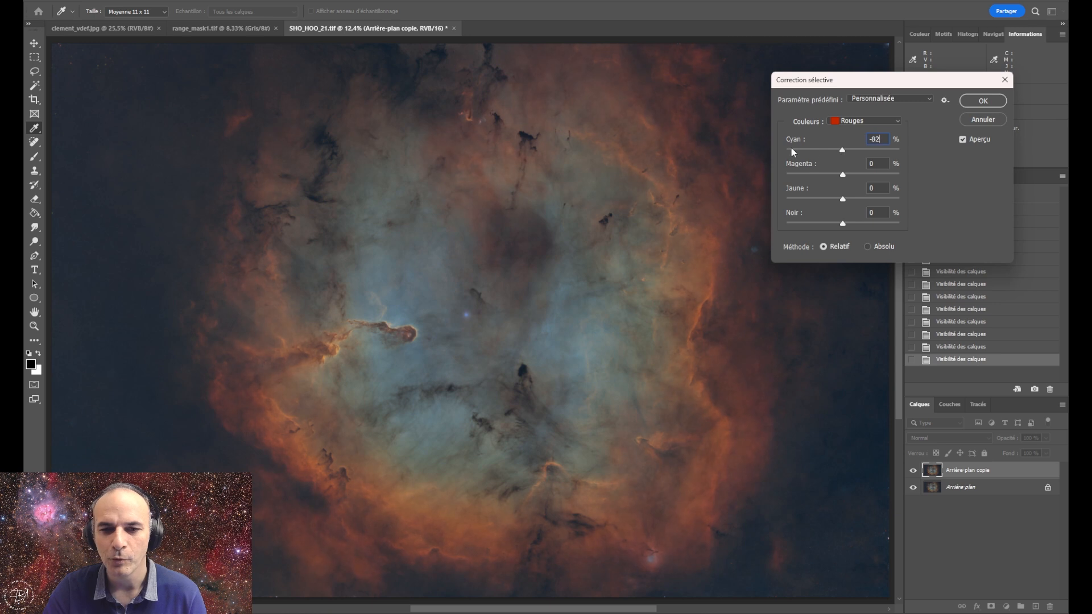
pyautogui.moveTo(820, 150)
pyautogui.mouseDown()
pyautogui.moveTo(773, 152)
pyautogui.moveTo(828, 154)
pyautogui.mouseUp()
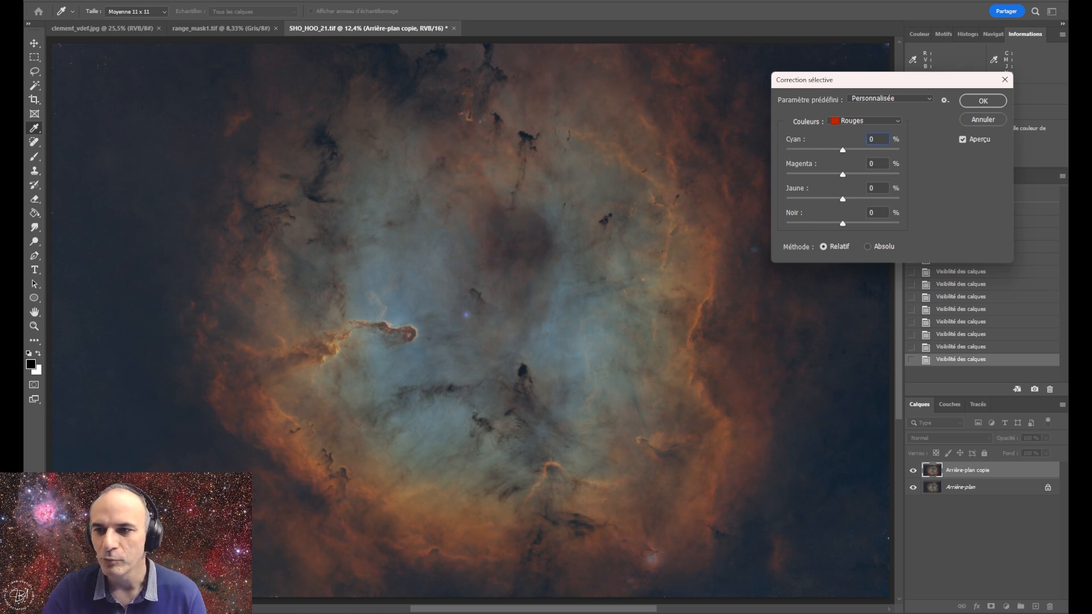
pyautogui.moveTo(843, 154); pyautogui.dragTo(829, 152)
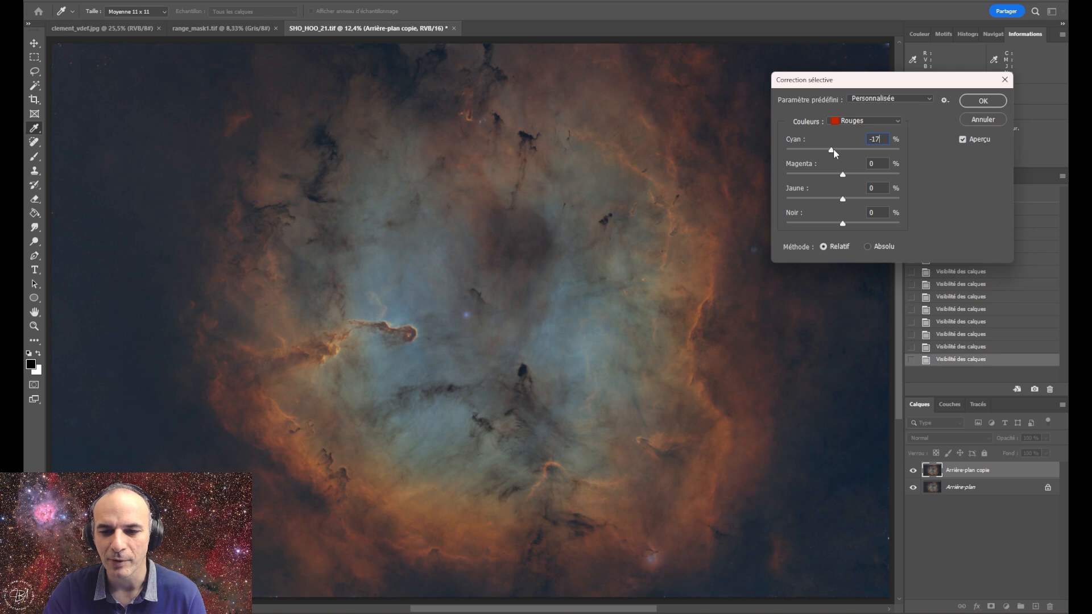
pyautogui.press('Down')
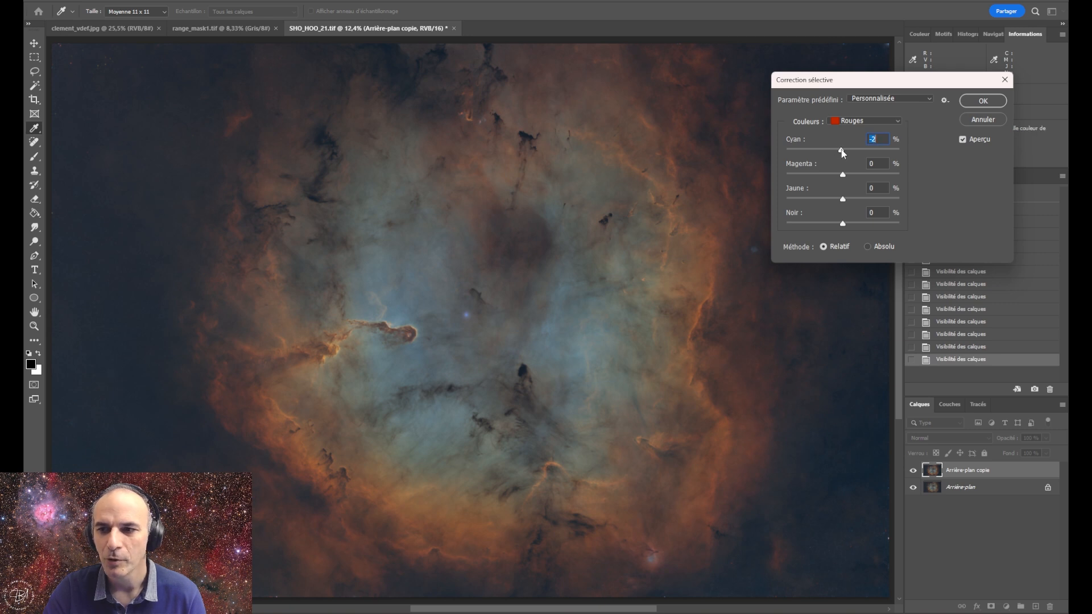
pyautogui.doubleClick(881, 136)
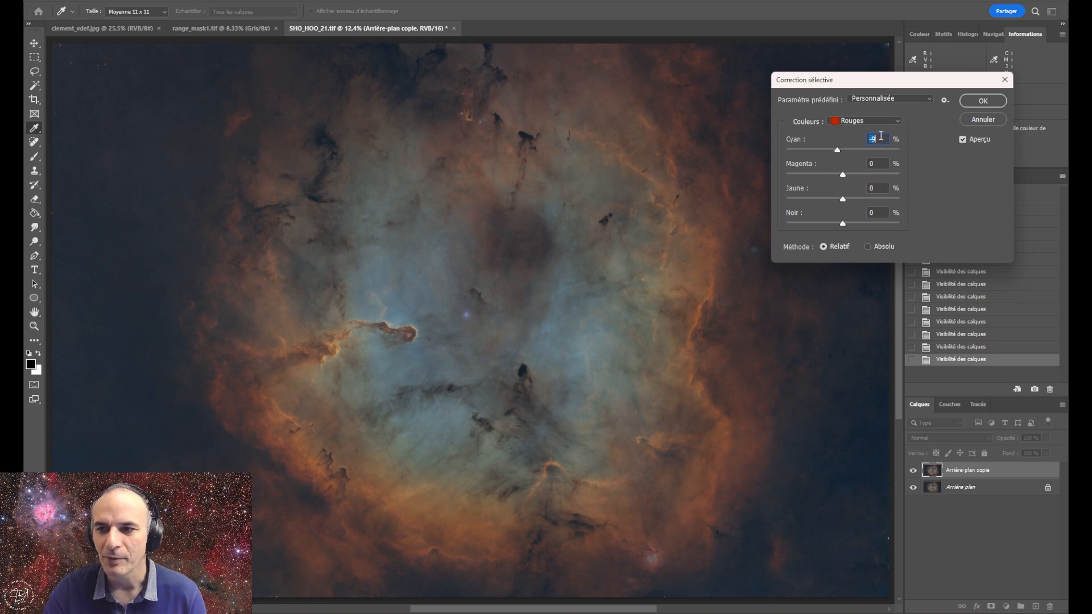
pyautogui.click(983, 102)
pyautogui.press('z')
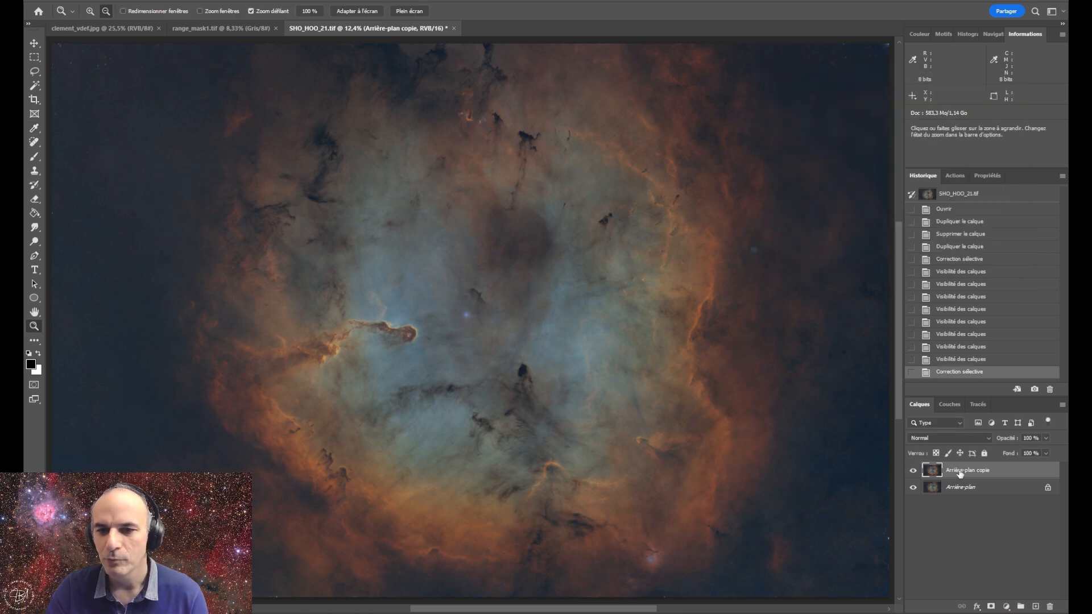
# Check the image with the background copy hidden and shown, and flatten the image
pyautogui.rightClick(955, 472)
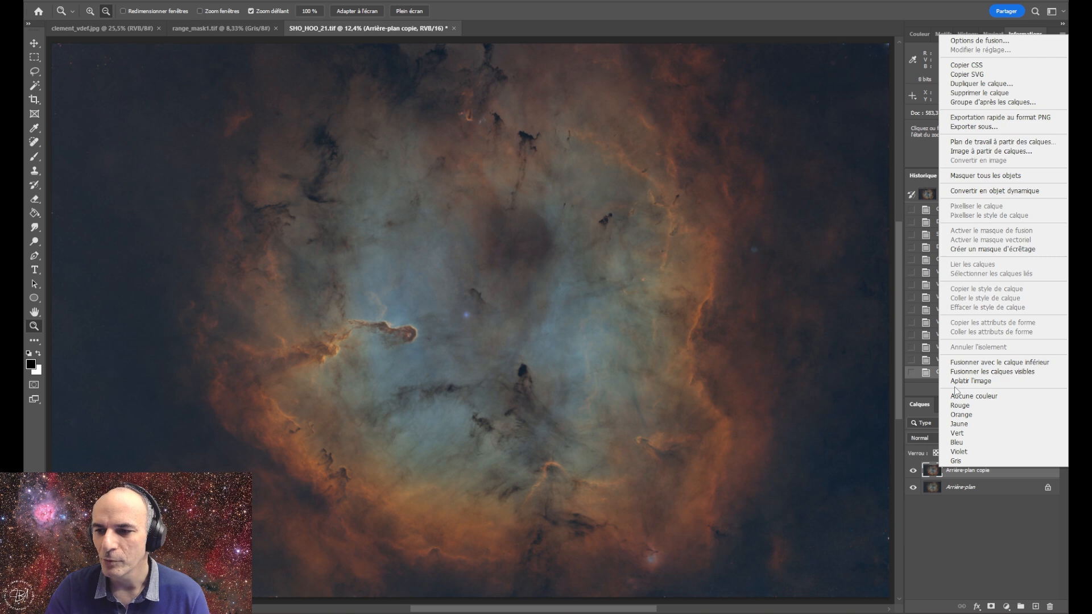
pyautogui.click(939, 550)
pyautogui.click(914, 471)
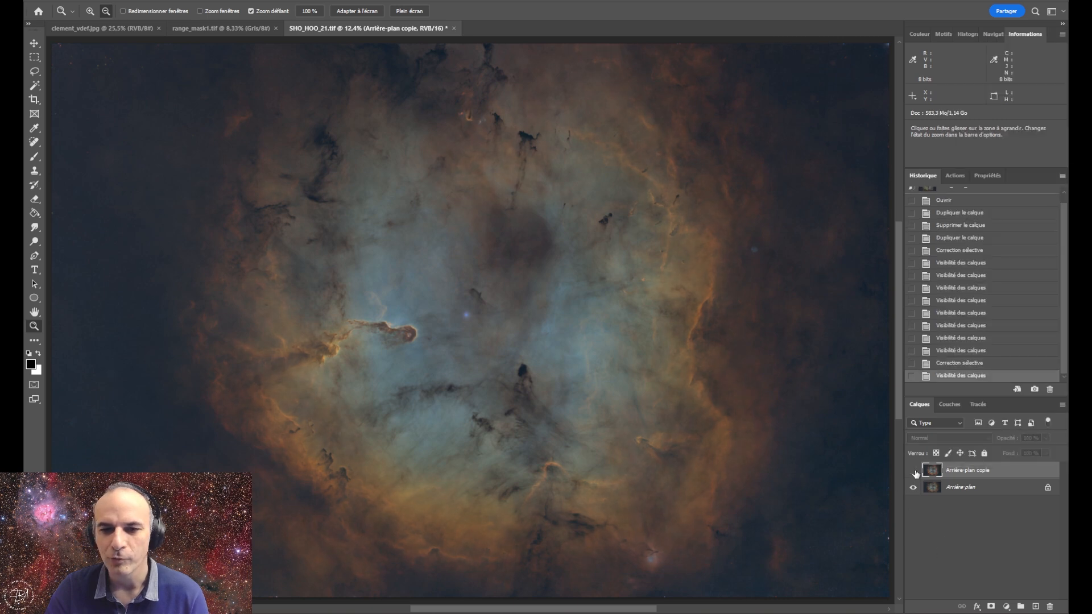
pyautogui.click(913, 471)
pyautogui.rightClick(961, 476)
pyautogui.click(969, 372)
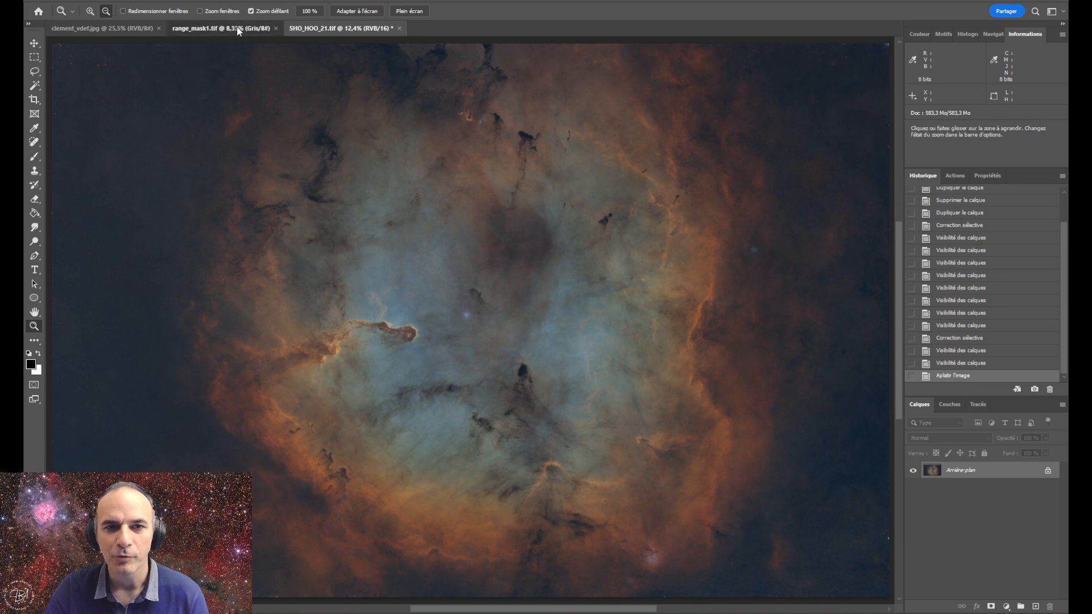
# Copy the entire range_mask1.tif image, and duplicate the background layer of SHO_HOO_21.tif with a blank layer mask
pyautogui.click(193, 28)
pyautogui.hotkey('ctrl', 'a')
pyautogui.click(340, 28)
pyautogui.moveTo(986, 471); pyautogui.dragTo(1035, 606)
pyautogui.click(991, 606)
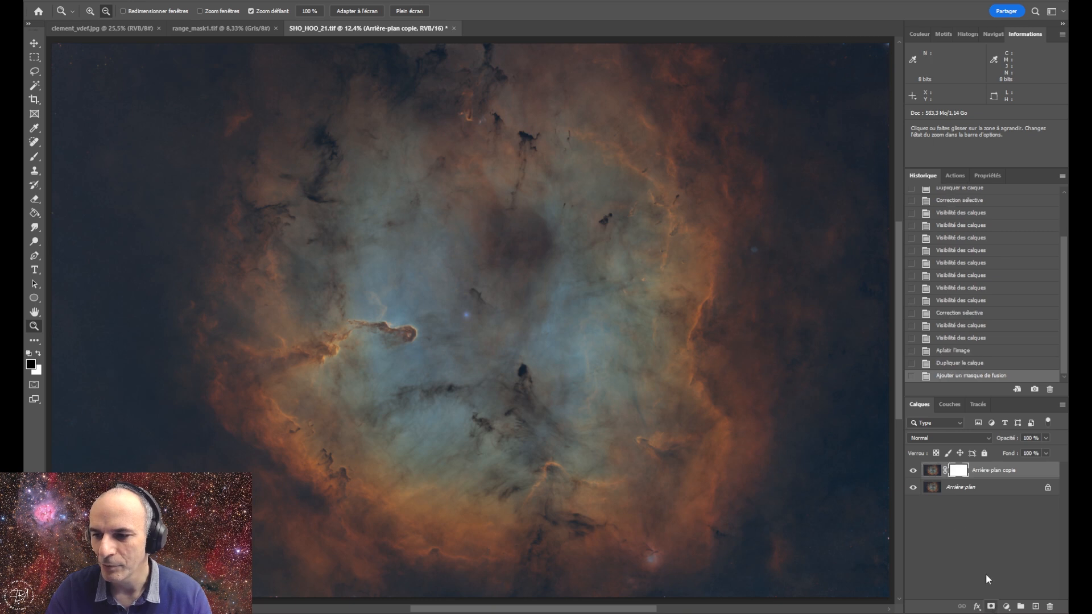
# Paste the copied range mask into the background copy's layer mask, invert it, and return to the layer's image
pyautogui.keyDown('alt'); pyautogui.click(959, 472); pyautogui.keyUp('alt')
pyautogui.hotkey('ctrl', 'v')
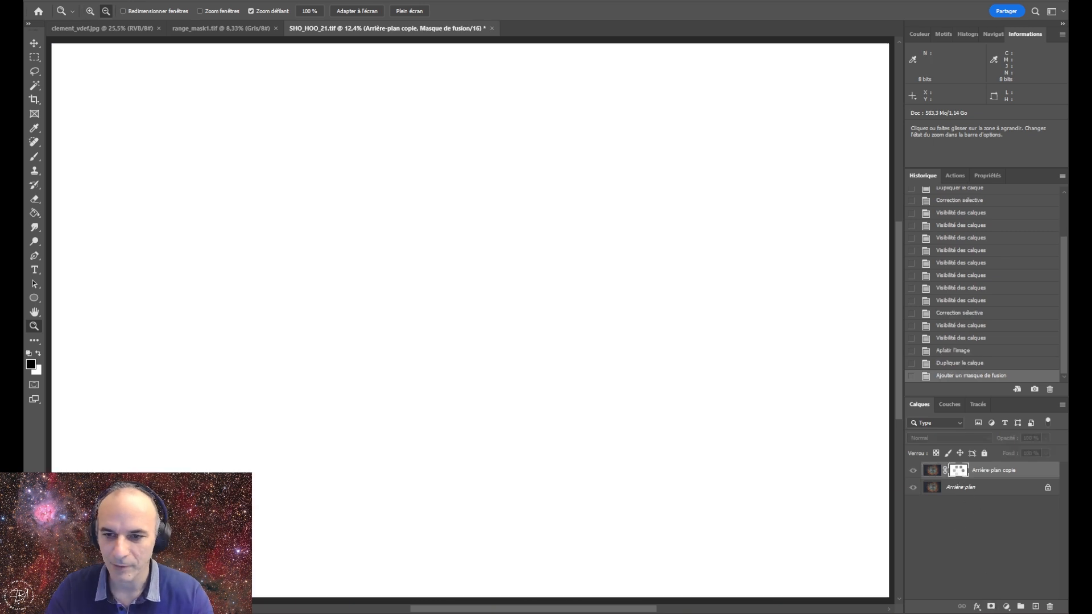
pyautogui.hotkey('ctrl', 'd')
pyautogui.hotkey('ctrl', 'i')
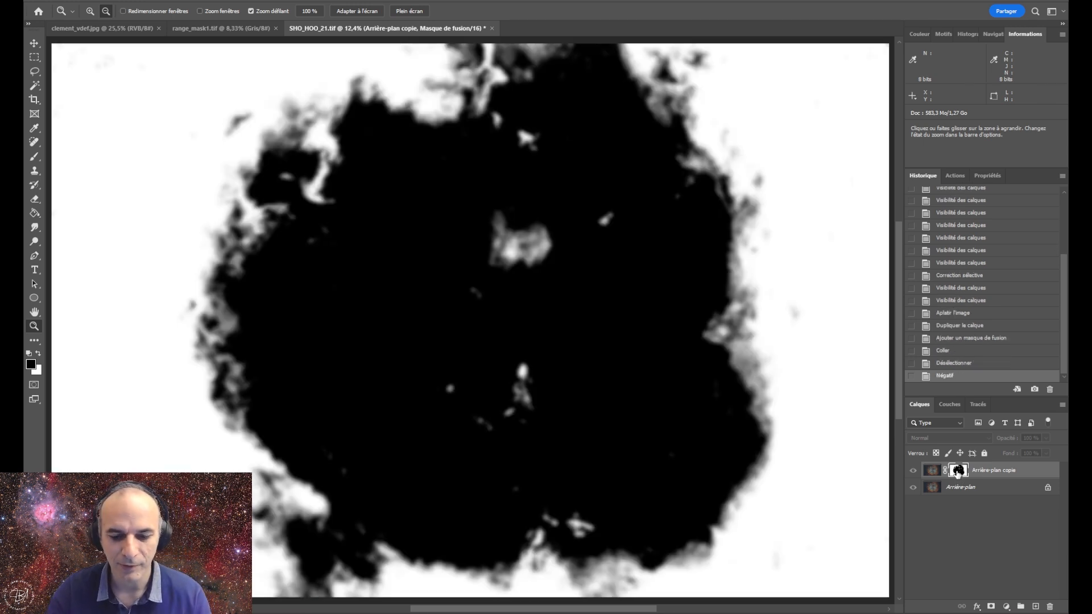
pyautogui.click(933, 472)
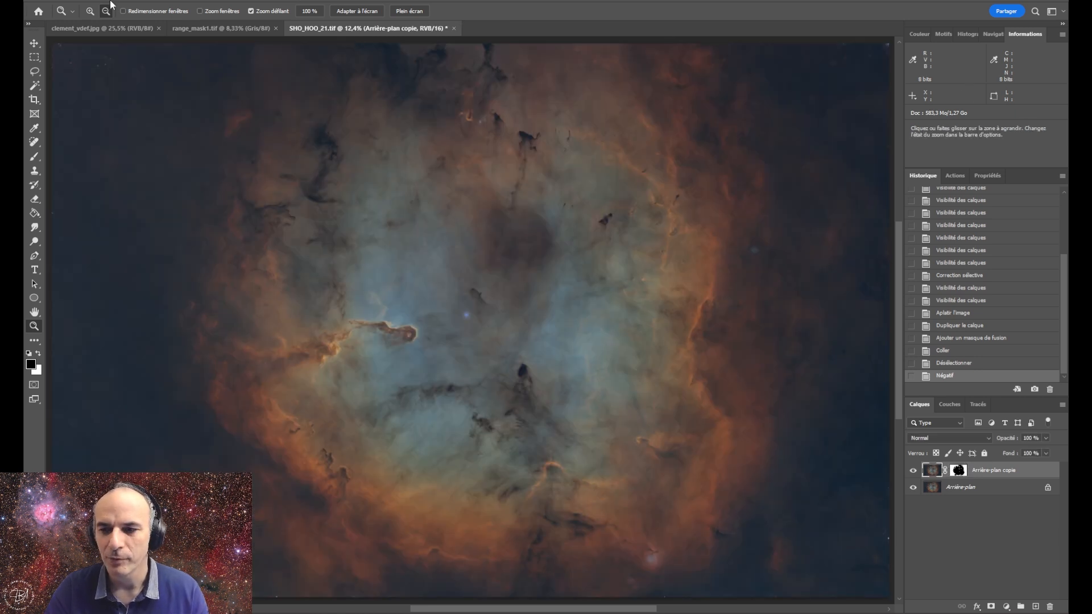
# Apply Levels to the masked background copy, lowering the blue channel's midtone input to about 0.95
pyautogui.click(128, 1)
pyautogui.moveTo(131, 21)
pyautogui.click(298, 33)
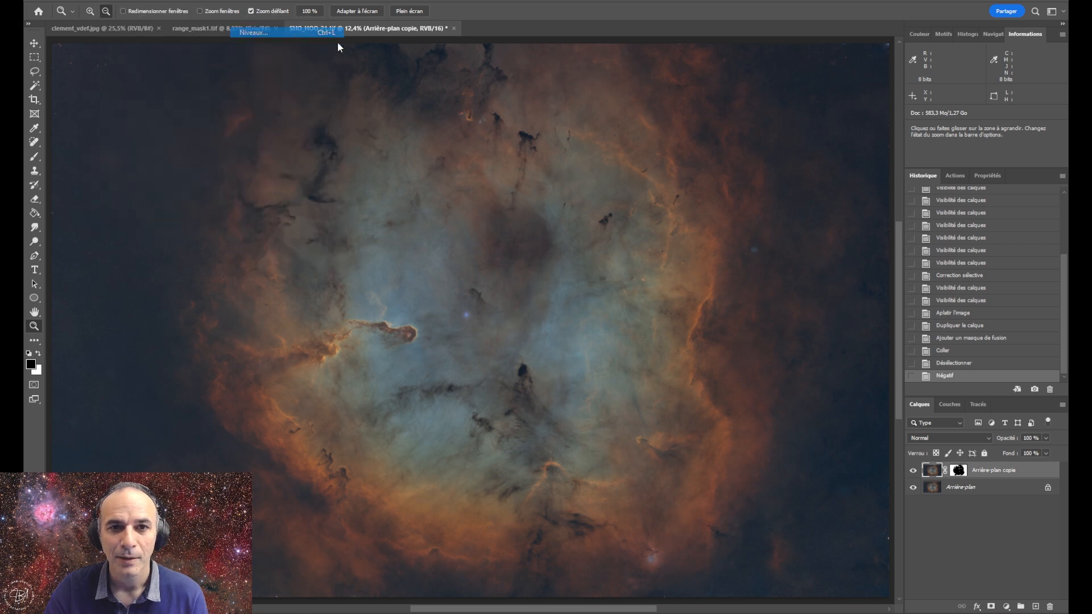
pyautogui.click(865, 89)
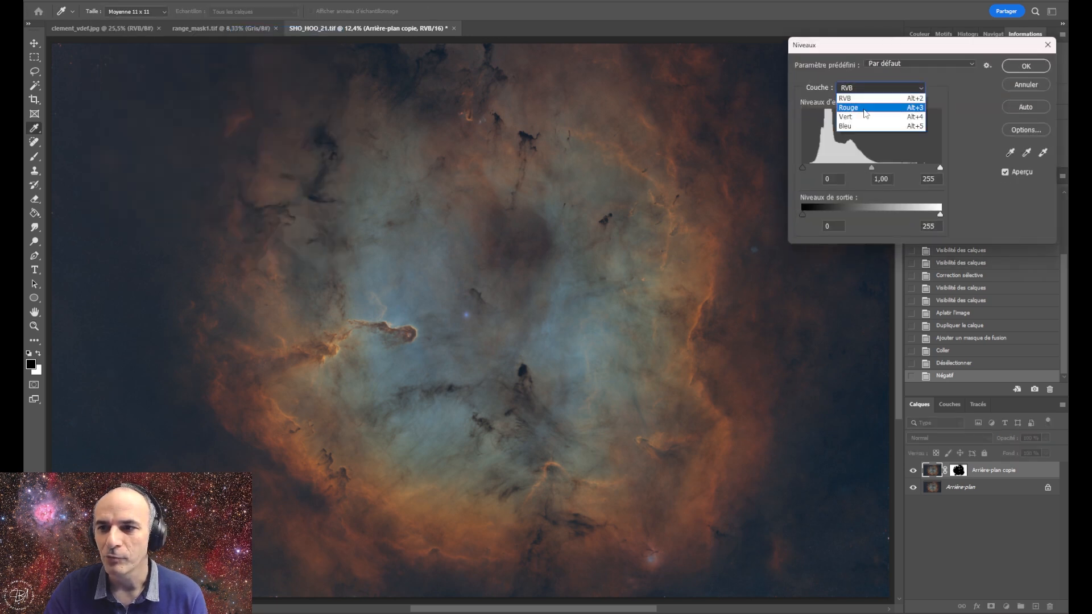
pyautogui.click(859, 127)
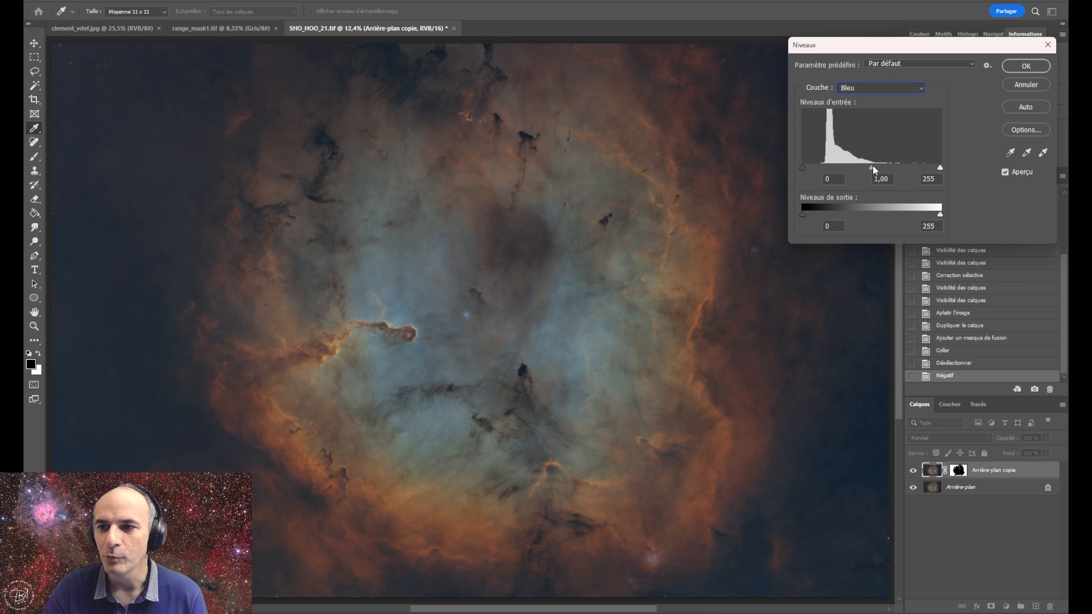
pyautogui.moveTo(873, 166); pyautogui.dragTo(870, 171)
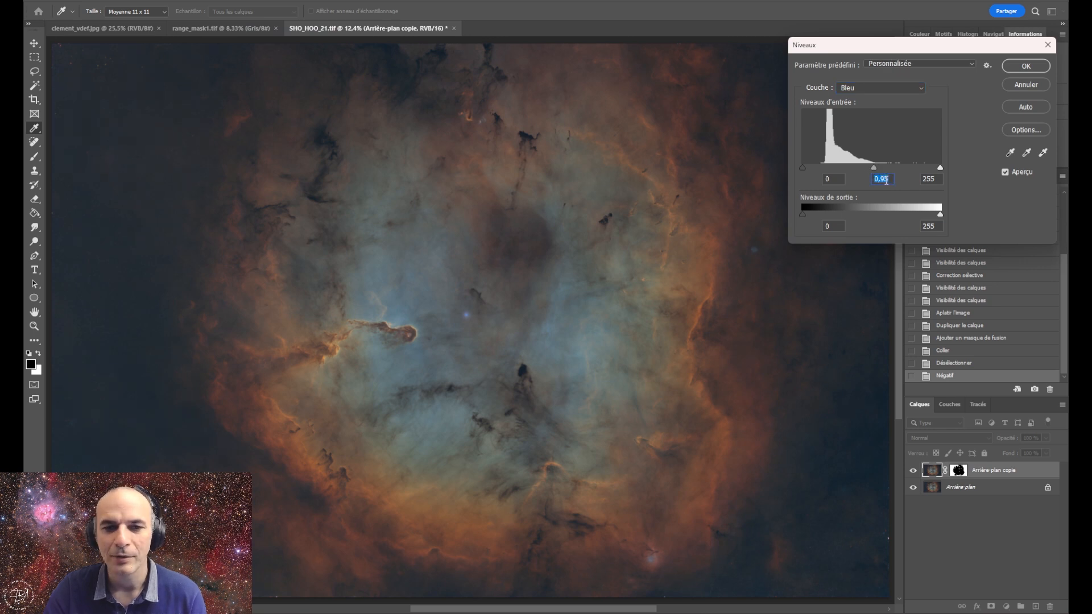
pyautogui.press('Down')
pyautogui.press('Down')
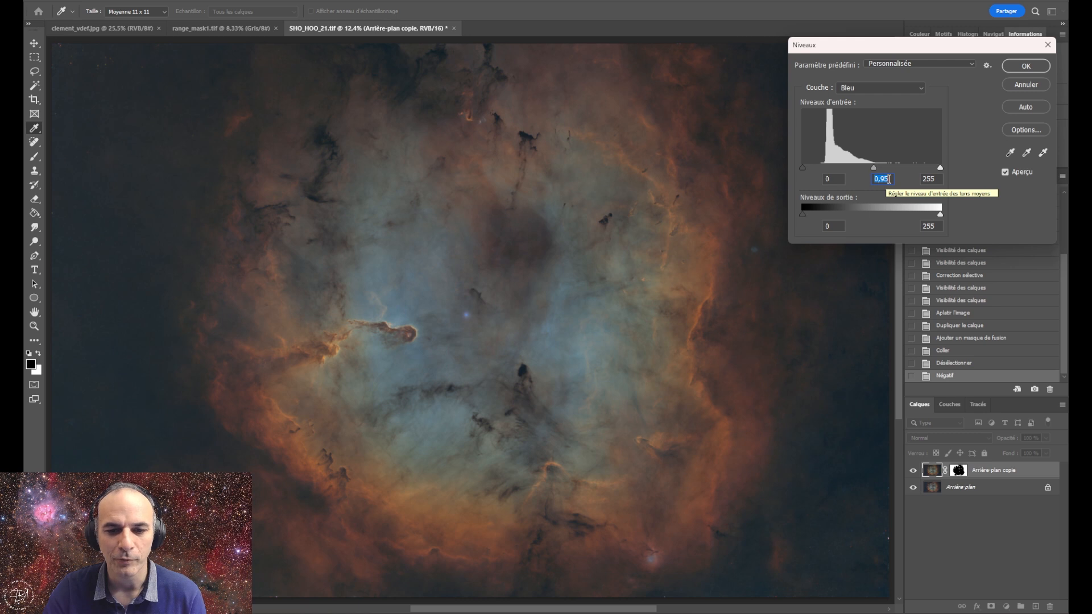
pyautogui.press('Up')
pyautogui.press('Up')
pyautogui.press('Up')
pyautogui.press('Up')
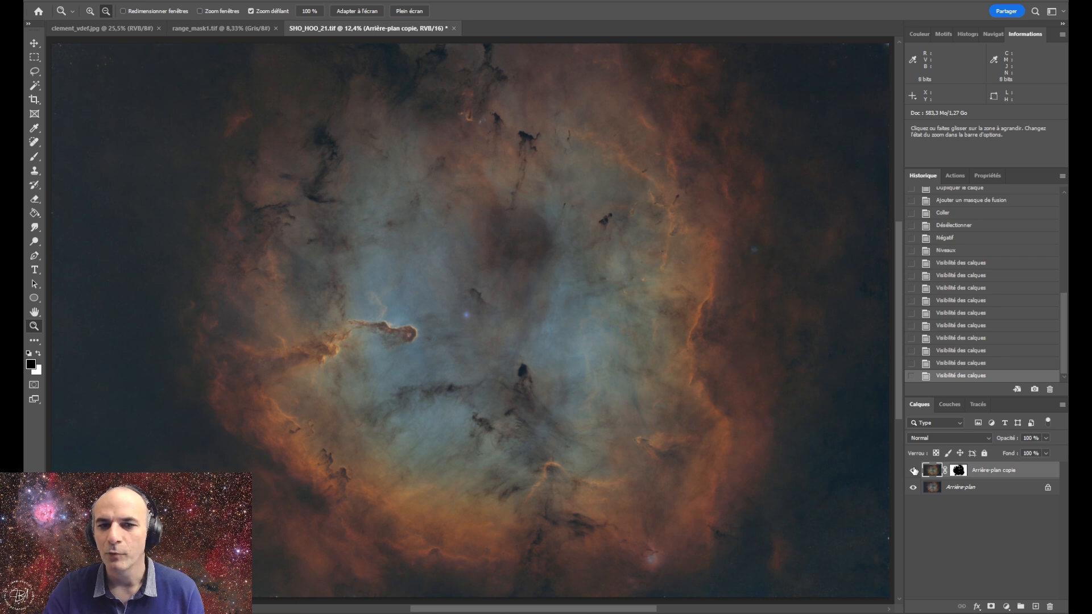
# Compare the sky background with and without the masked Levels adjustment by toggling the background copy's visibility
pyautogui.click(914, 470)
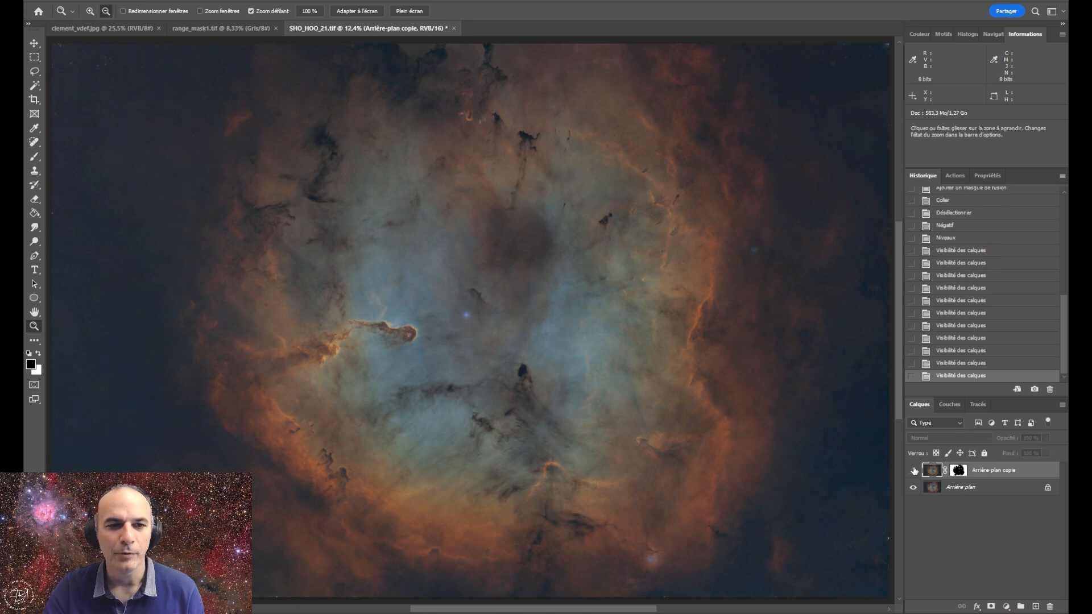
pyautogui.click(914, 471)
pyautogui.click(914, 470)
pyautogui.click(915, 471)
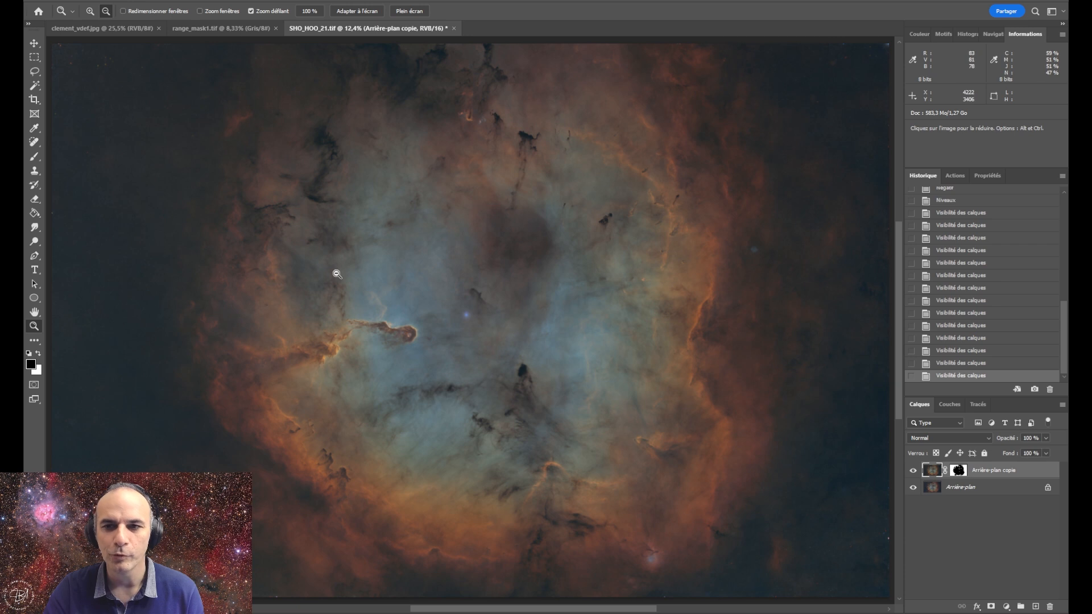
# Flatten the image and duplicate the resulting background layer
pyautogui.rightClick(990, 476)
pyautogui.click(967, 388)
pyautogui.moveTo(977, 478); pyautogui.dragTo(1035, 606)
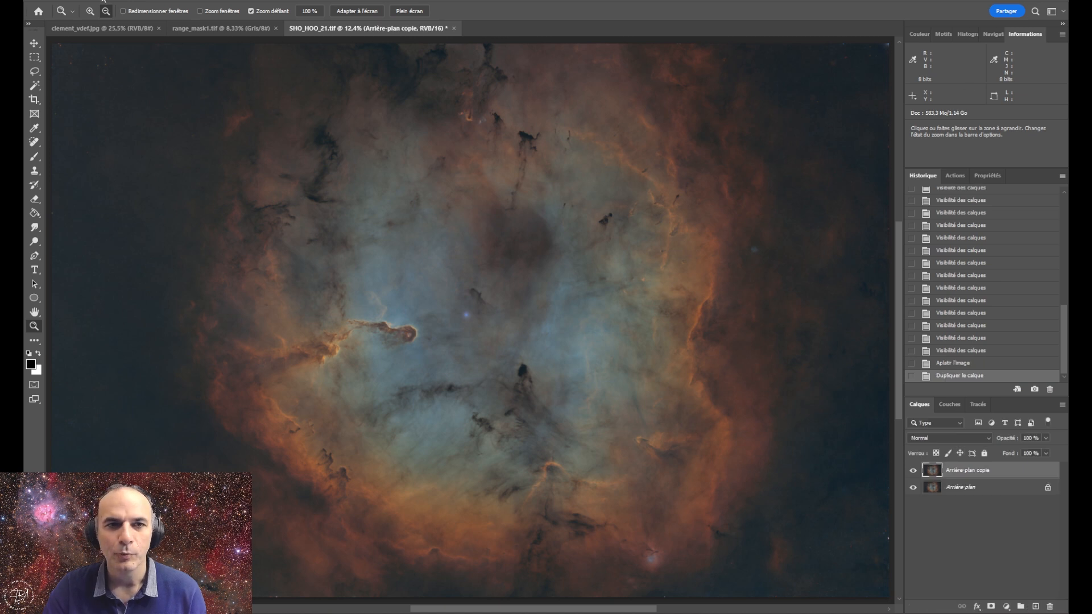
# Apply a Hue/Saturation adjustment to the background copy with the global saturation set to +20
pyautogui.click(105, 0)
pyautogui.moveTo(170, 22)
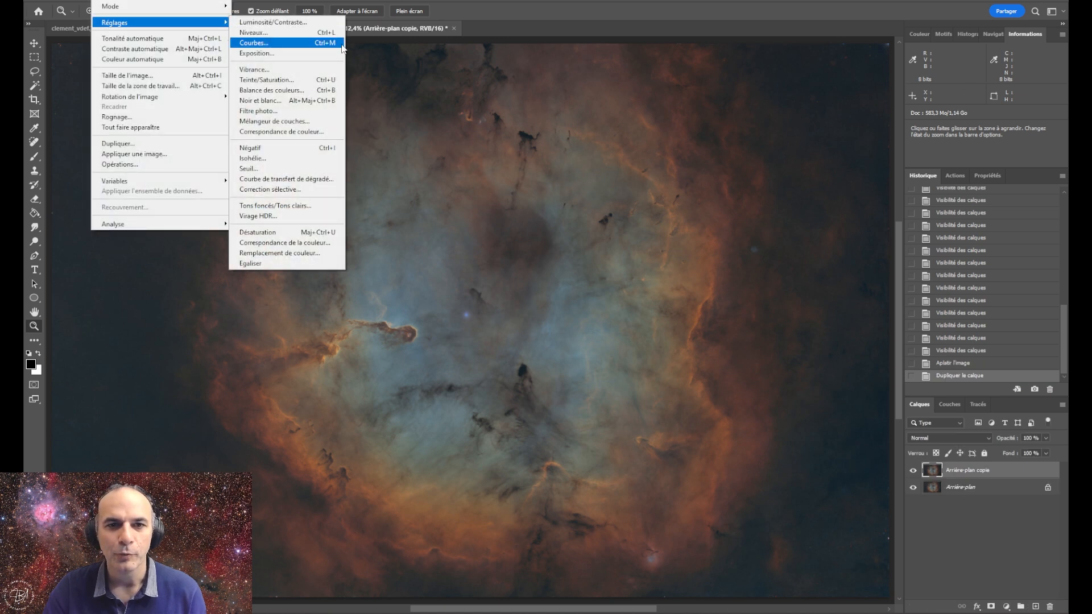
pyautogui.click(286, 81)
pyautogui.moveTo(827, 156); pyautogui.dragTo(835, 155)
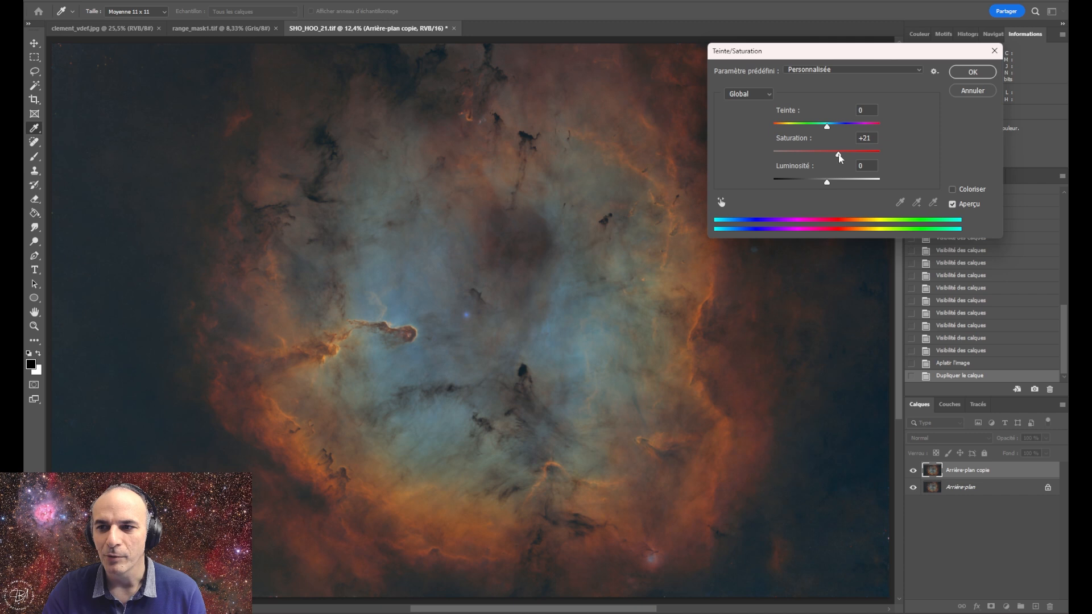
pyautogui.moveTo(838, 154); pyautogui.dragTo(840, 155)
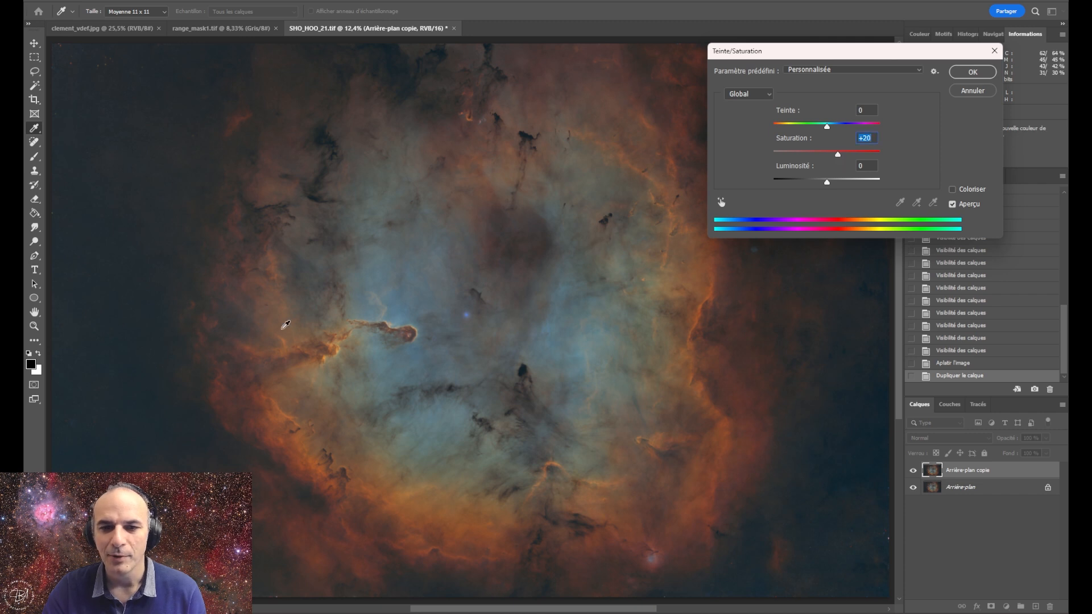
pyautogui.press('Return')
# Flatten the image and save it under the new file name SHOc.tif
pyautogui.click(51, 1)
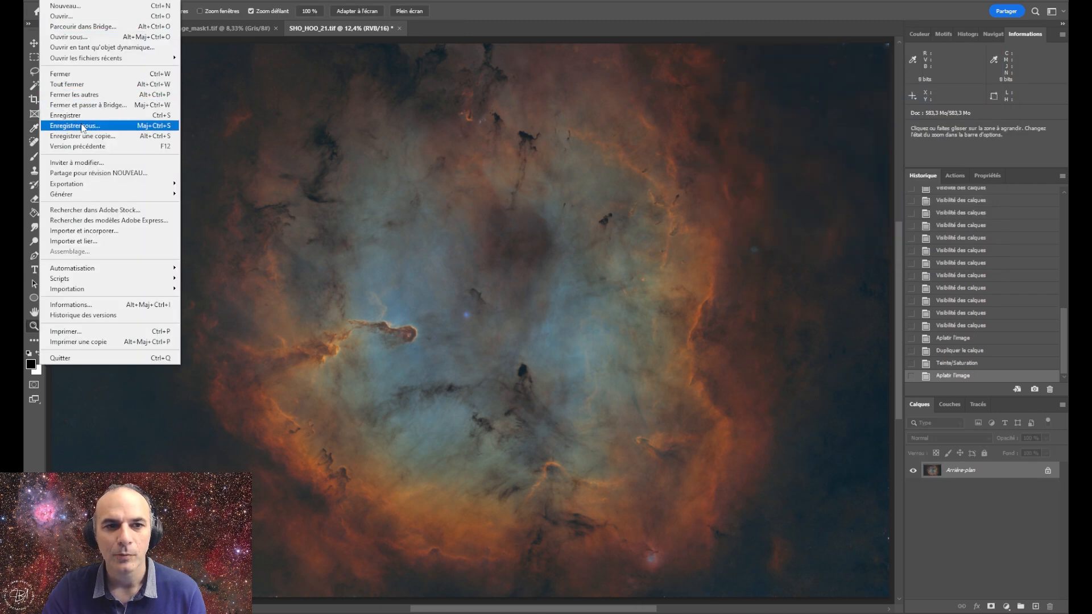
pyautogui.click(83, 128)
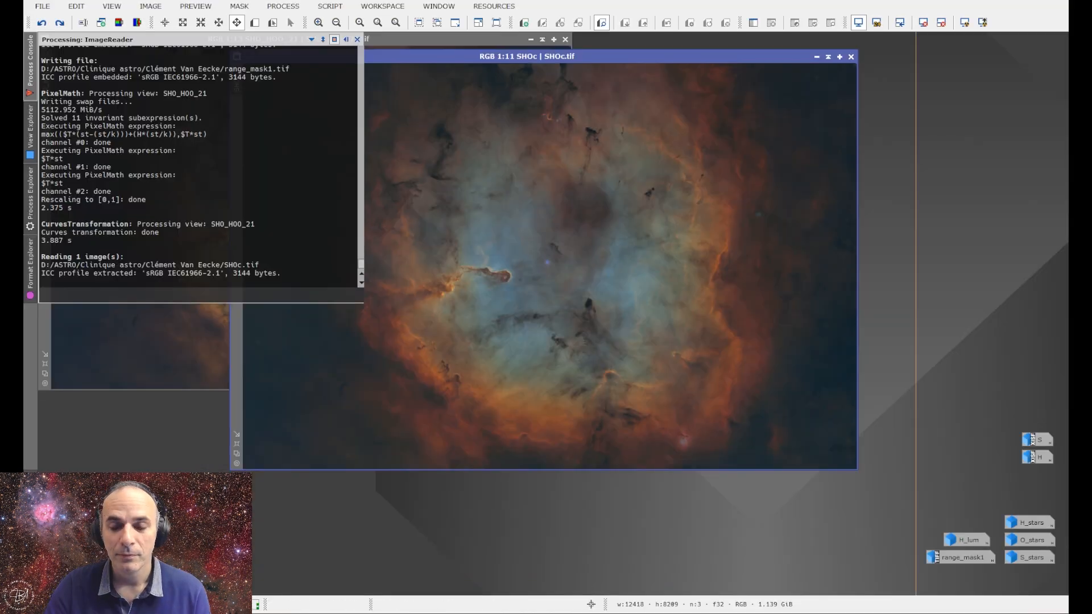
# In PixInsight, compare SHOc side by side with SHO_HOO_21, and minimise SHO_HOO_21 among the other image icons
pyautogui.moveTo(498, 56); pyautogui.dragTo(711, 39)
pyautogui.click(260, 153)
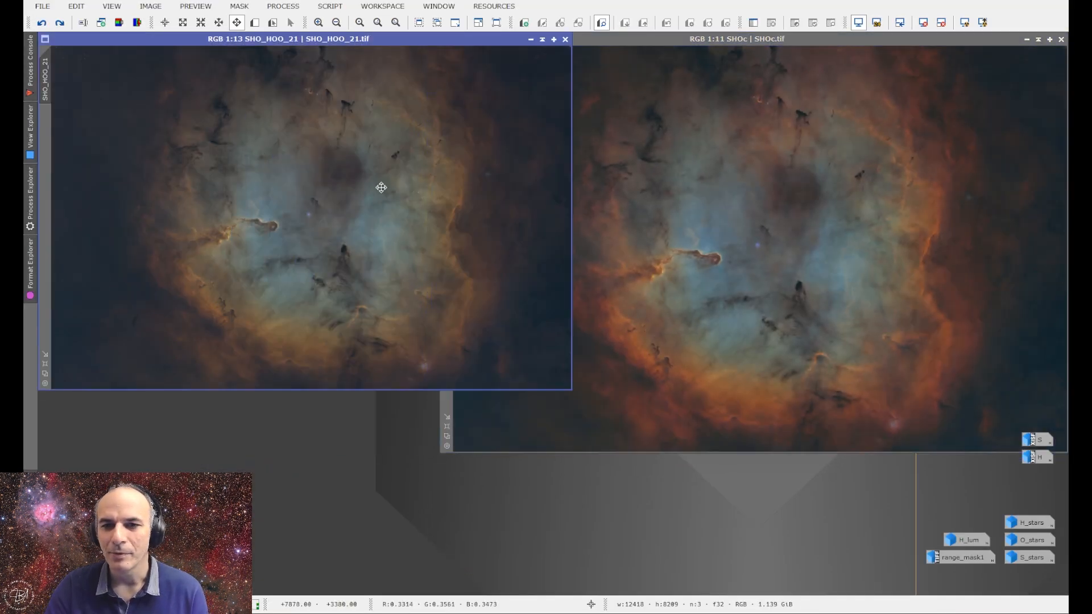
pyautogui.click(530, 39)
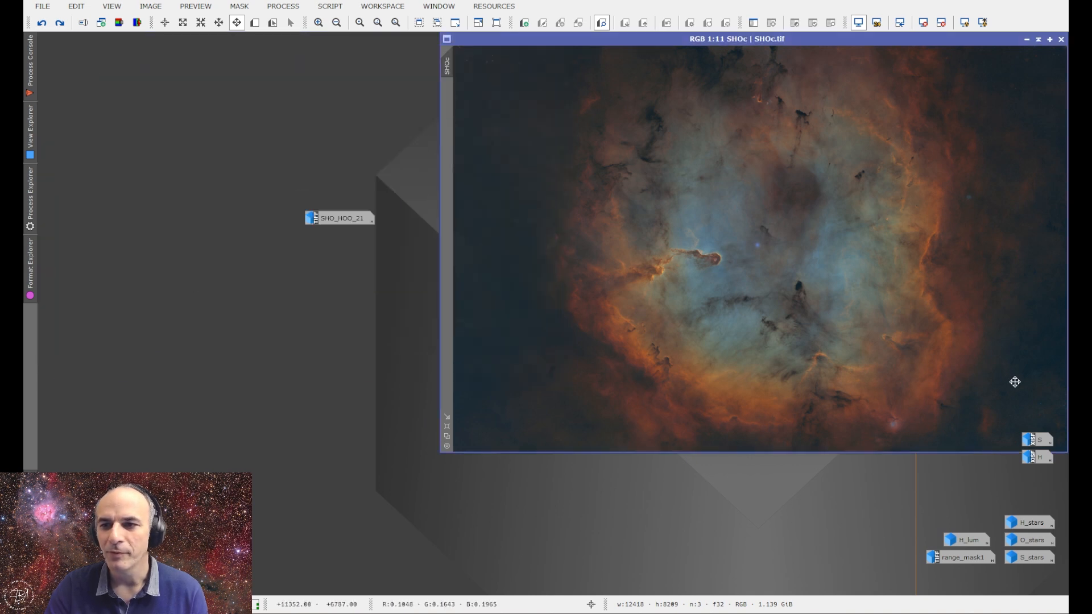
pyautogui.moveTo(340, 219); pyautogui.dragTo(1031, 501)
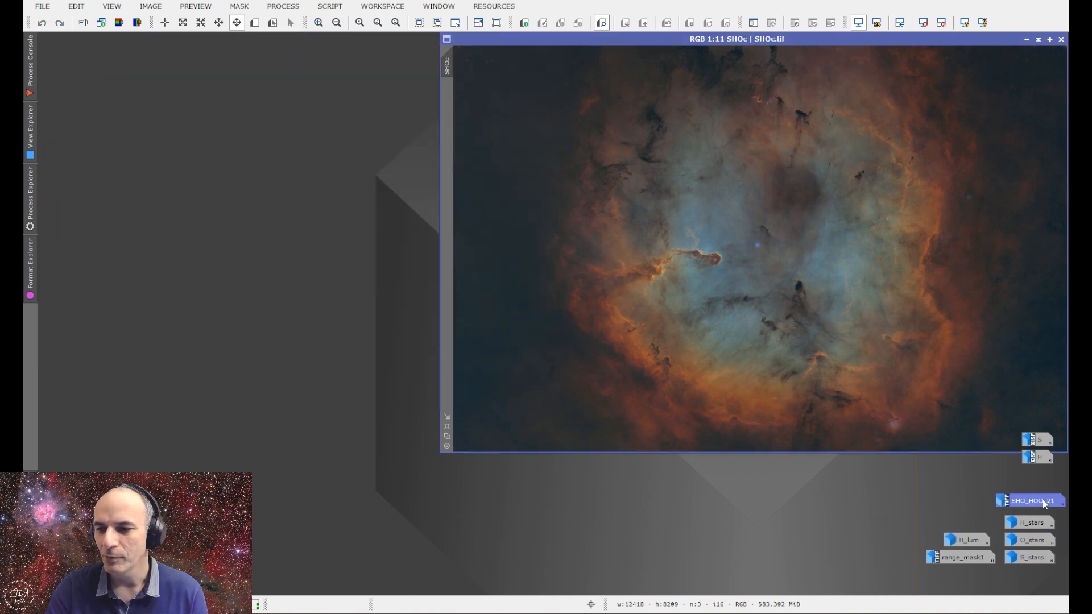
pyautogui.moveTo(788, 41); pyautogui.dragTo(385, 44)
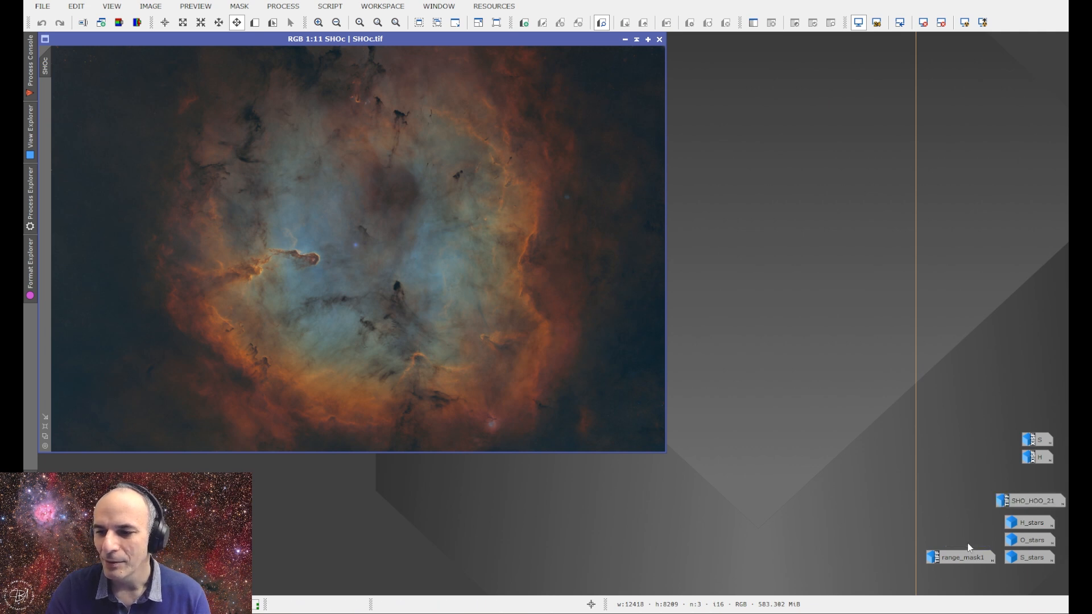
# Restore the H_lum luminance image and examine the fine detail in its nebula structures at close range
pyautogui.doubleClick(968, 540)
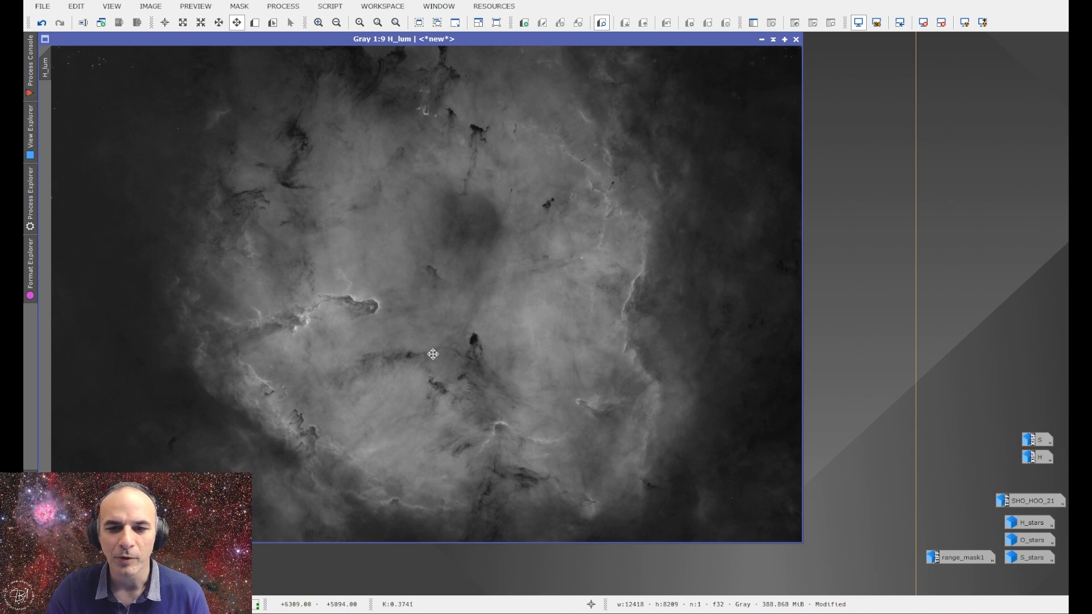
pyautogui.scroll(7, 219, 285)
pyautogui.scroll(-7, 294, 313)
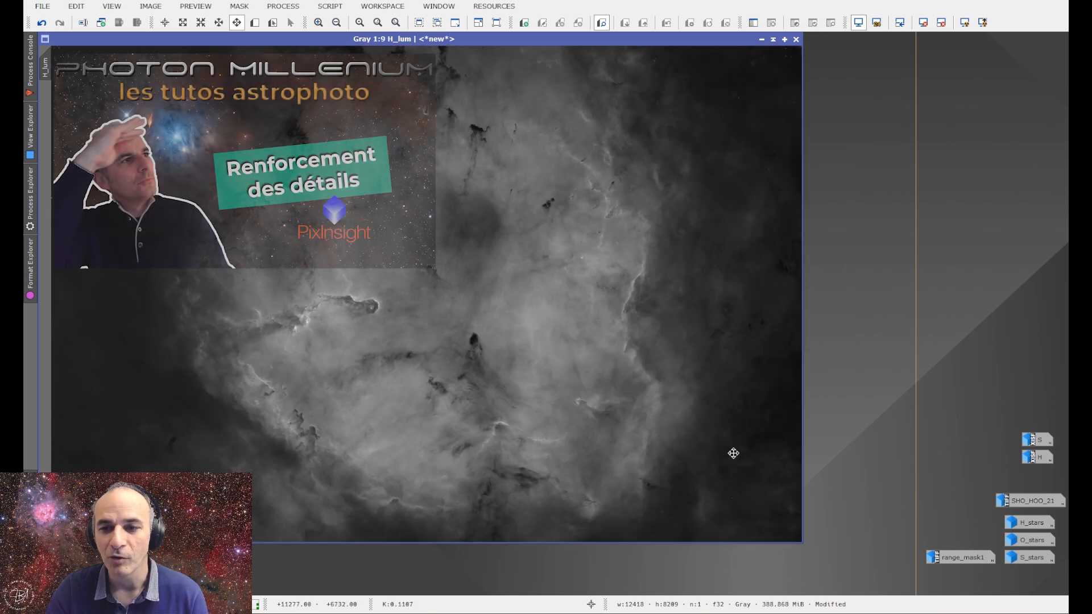
pyautogui.scroll(6, 296, 324)
pyautogui.scroll(1, 296, 323)
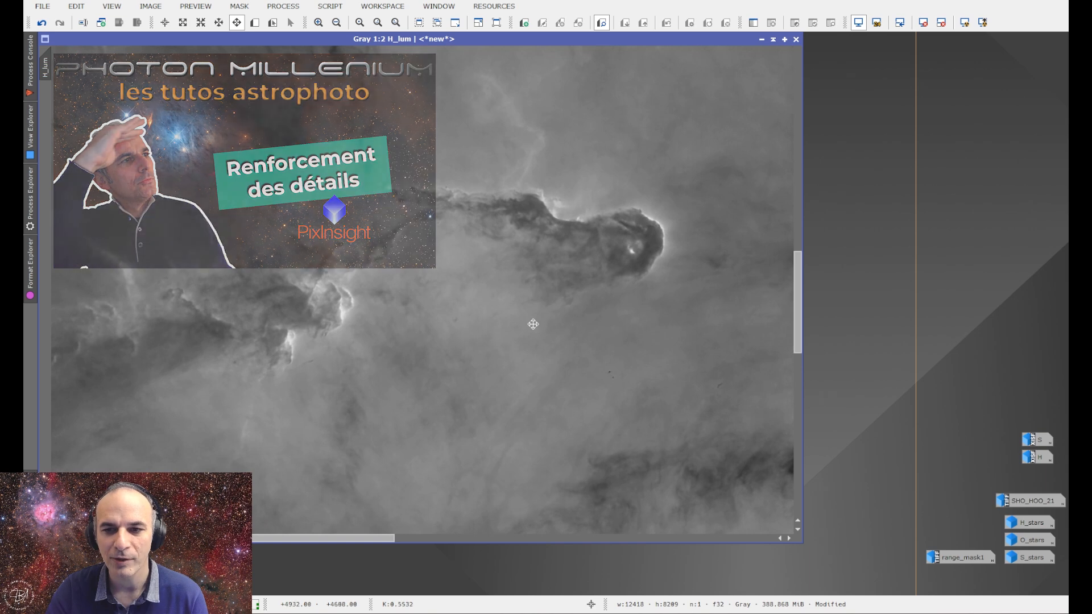
pyautogui.scroll(-6, 395, 359)
pyautogui.scroll(-1, 395, 359)
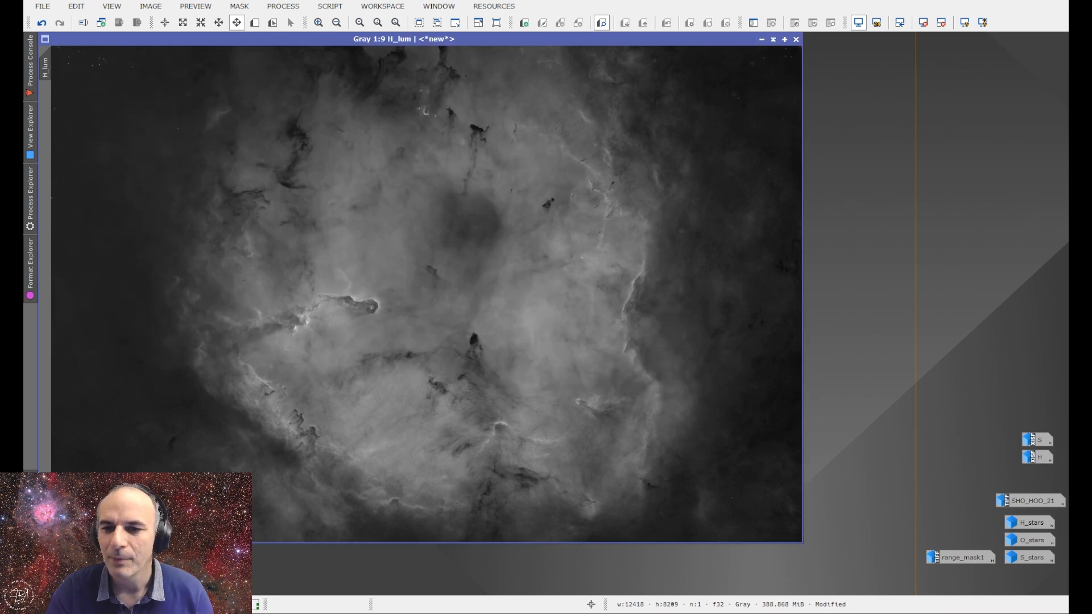
pyautogui.click(287, 9)
pyautogui.moveTo(288, 18)
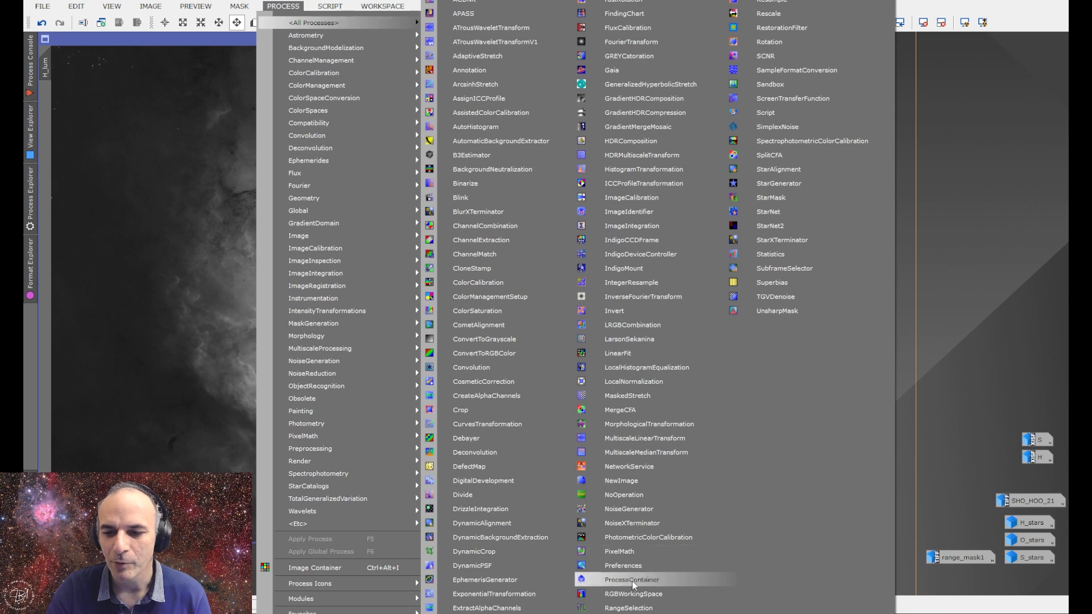
pyautogui.click(905, 423)
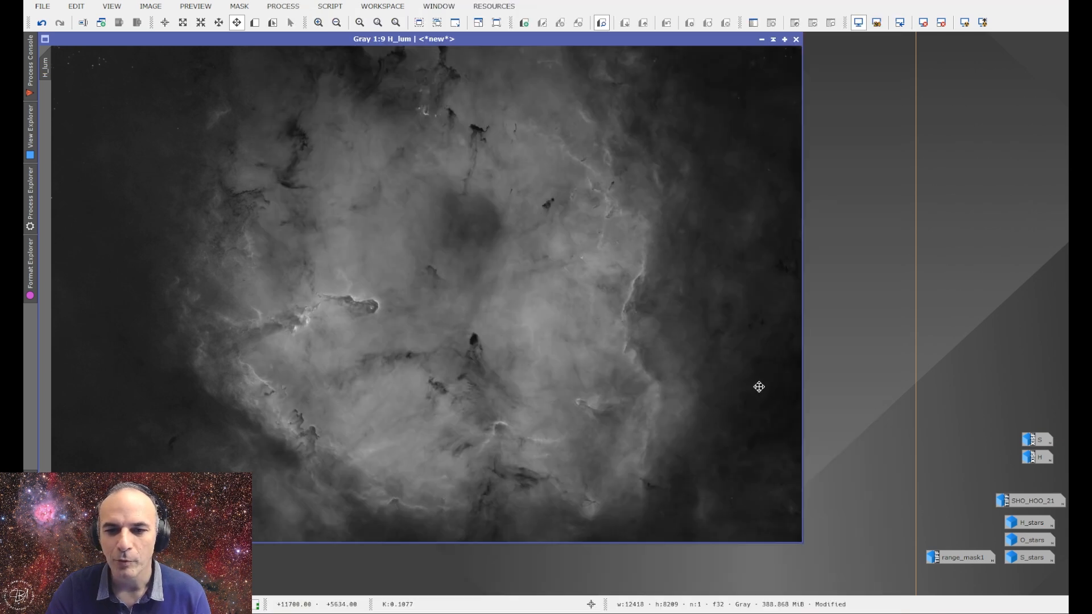
# Apply range_mask1 as the mask of H_lum, minimise the mask image, and create a clone of H_lum
pyautogui.doubleClick(961, 559)
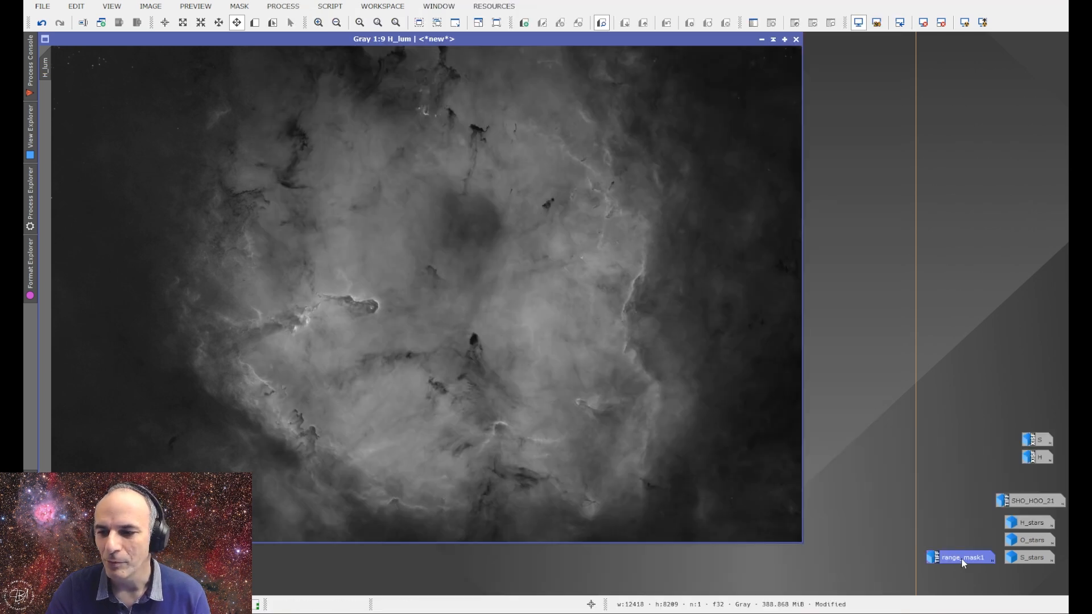
pyautogui.moveTo(358, 133); pyautogui.dragTo(45, 73)
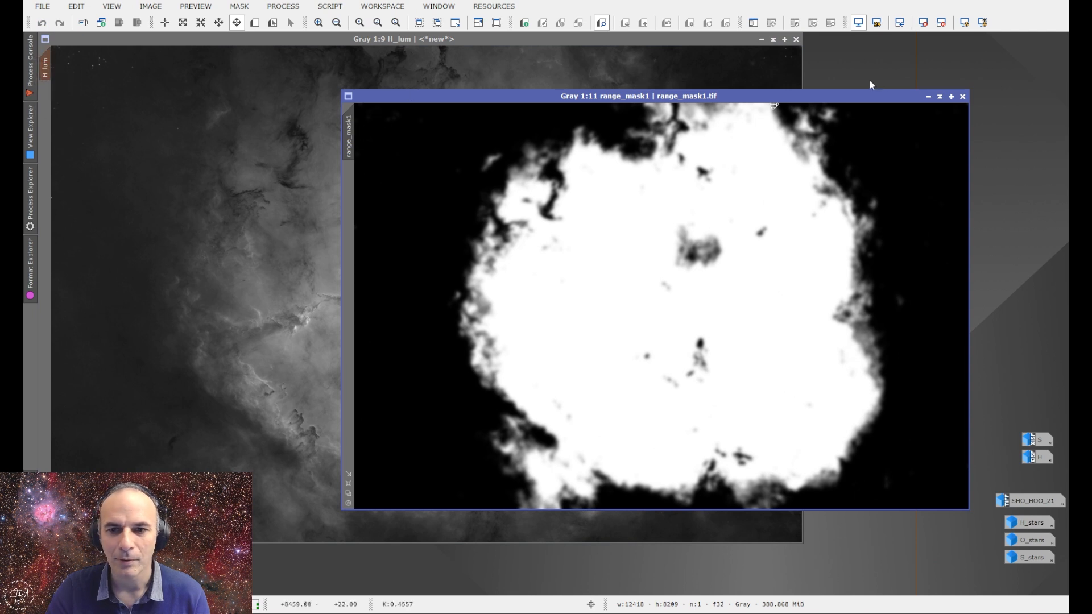
pyautogui.click(928, 96)
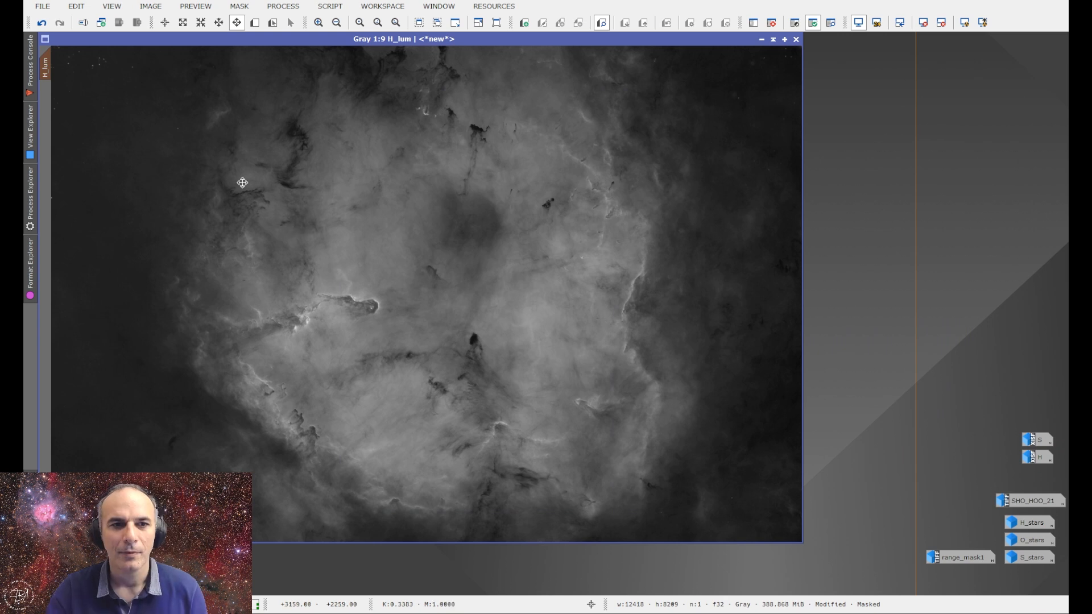
pyautogui.moveTo(45, 67); pyautogui.dragTo(386, 85)
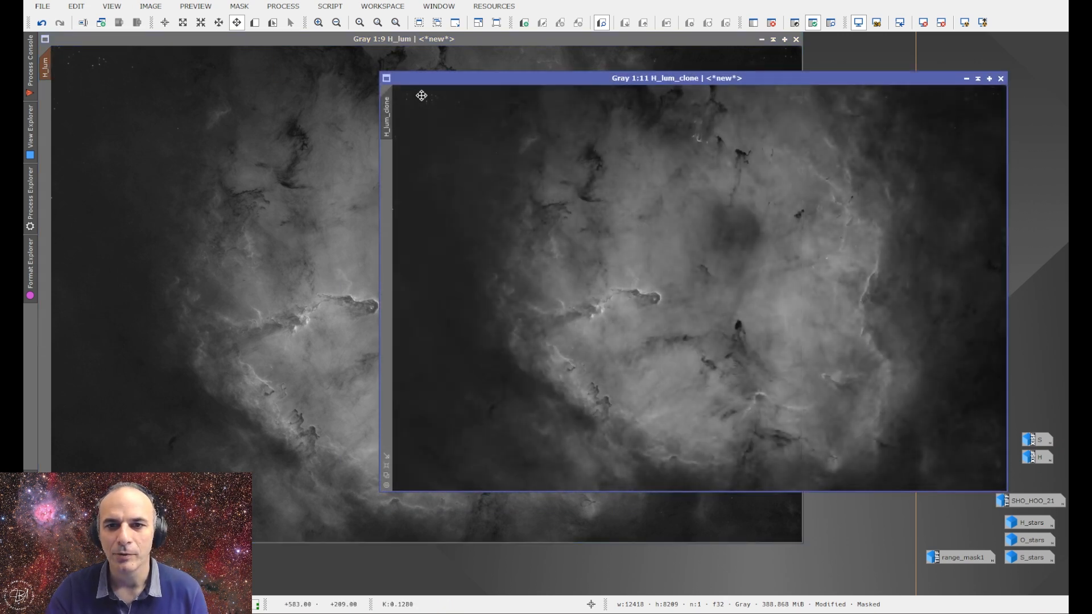
pyautogui.click(353, 105)
# Apply HDRMultiscaleTransform to the masked H_lum with 6 layers and the To lightness and Lightness mask options enabled
pyautogui.click(292, 8)
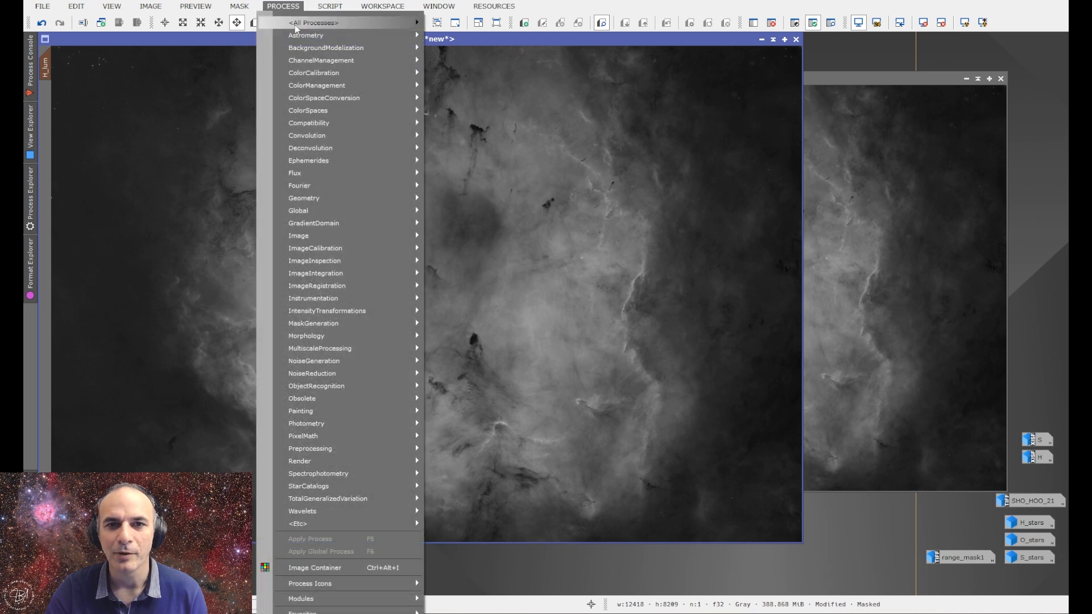
pyautogui.moveTo(415, 23)
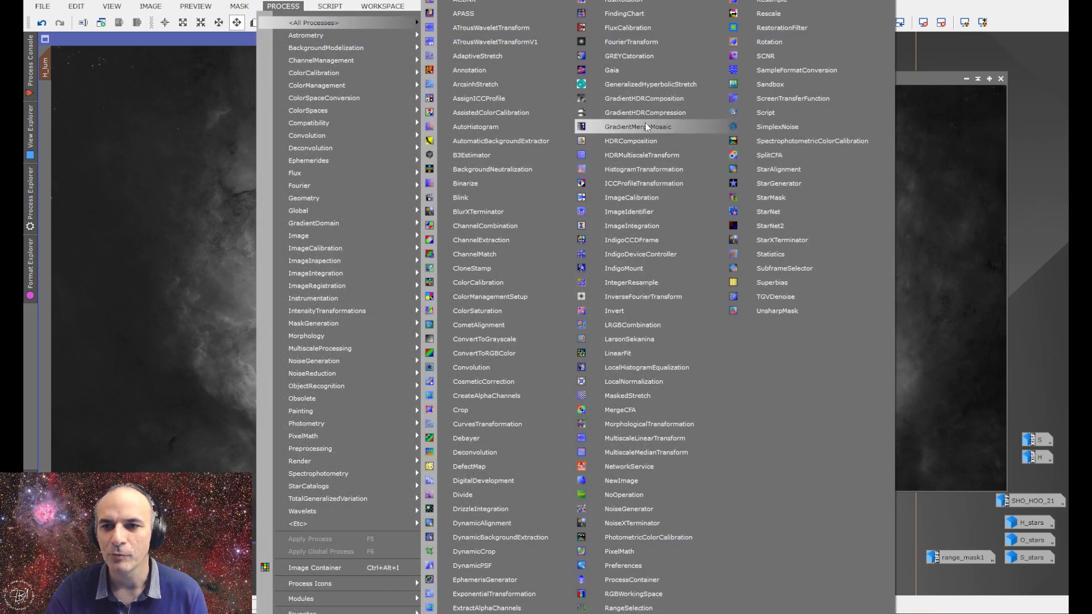
pyautogui.click(636, 154)
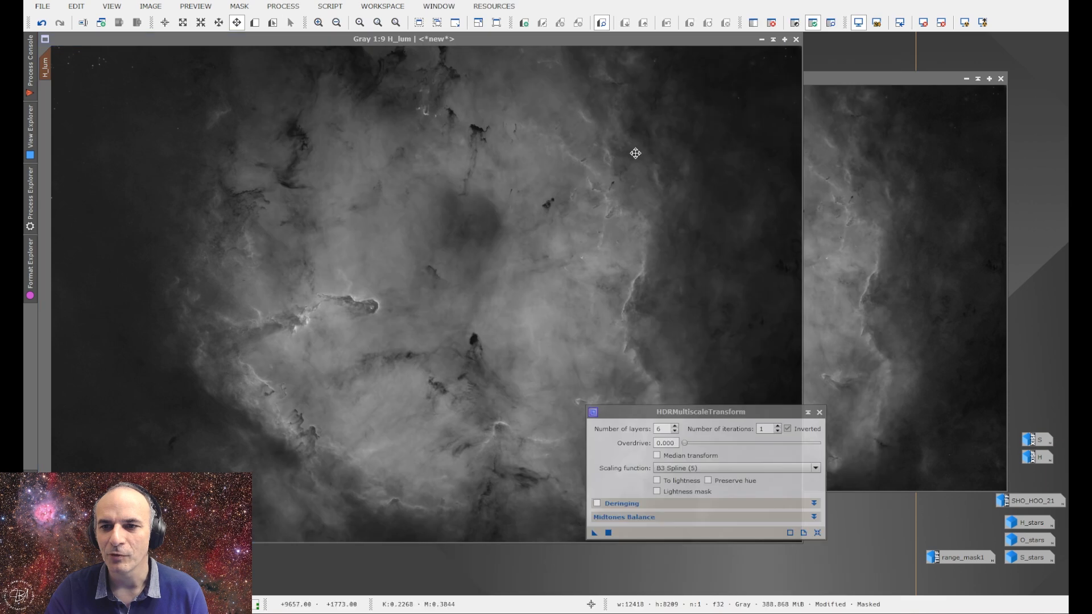
pyautogui.click(672, 494)
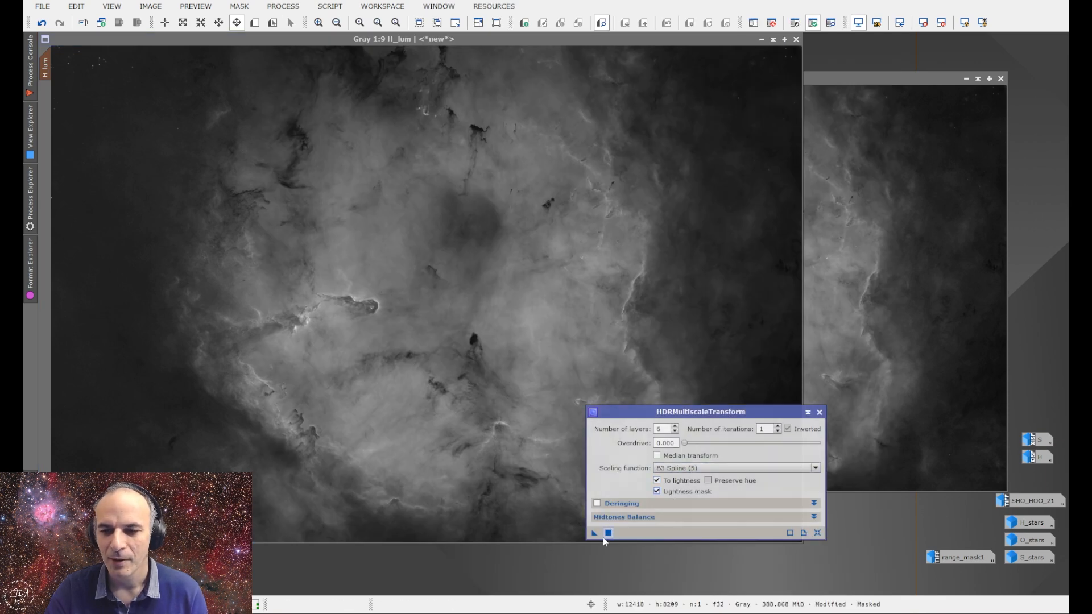
pyautogui.moveTo(595, 533); pyautogui.dragTo(483, 290)
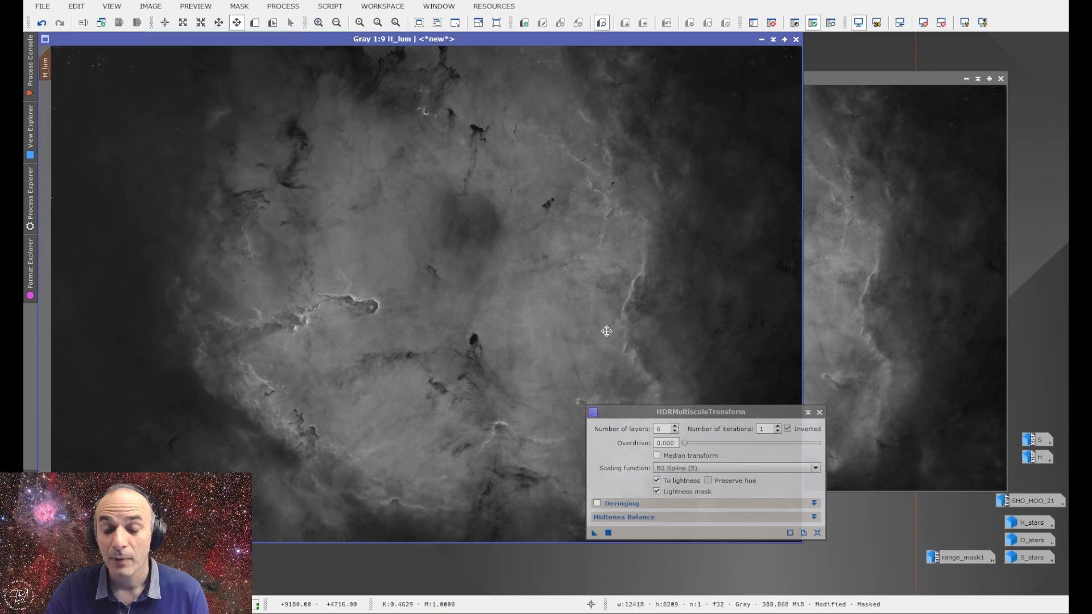
# Compare H_lum's nebula details with and without the HDR transform at close range, keep it applied, and close the process
pyautogui.click(43, 25)
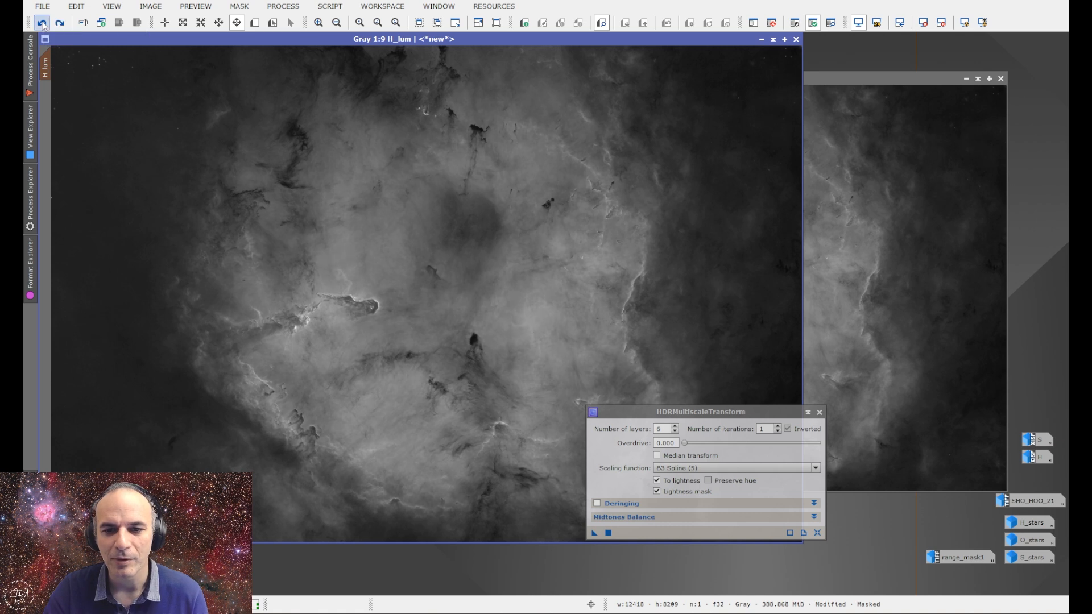
pyautogui.click(59, 24)
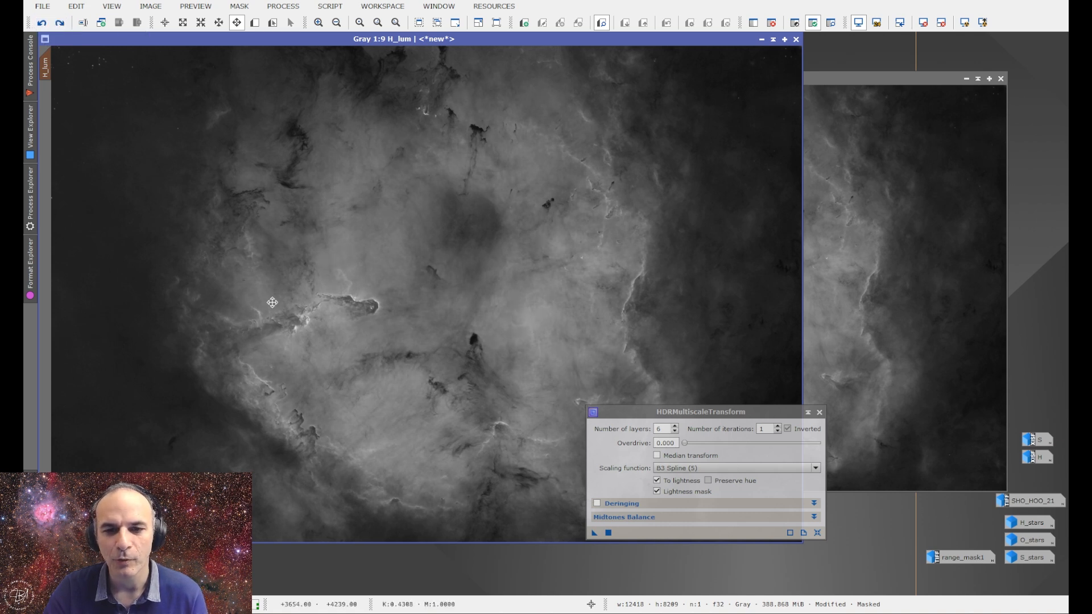
pyautogui.scroll(4, 273, 303)
pyautogui.scroll(2, 274, 303)
pyautogui.moveTo(399, 381); pyautogui.dragTo(356, 291)
pyautogui.moveTo(694, 416); pyautogui.dragTo(936, 265)
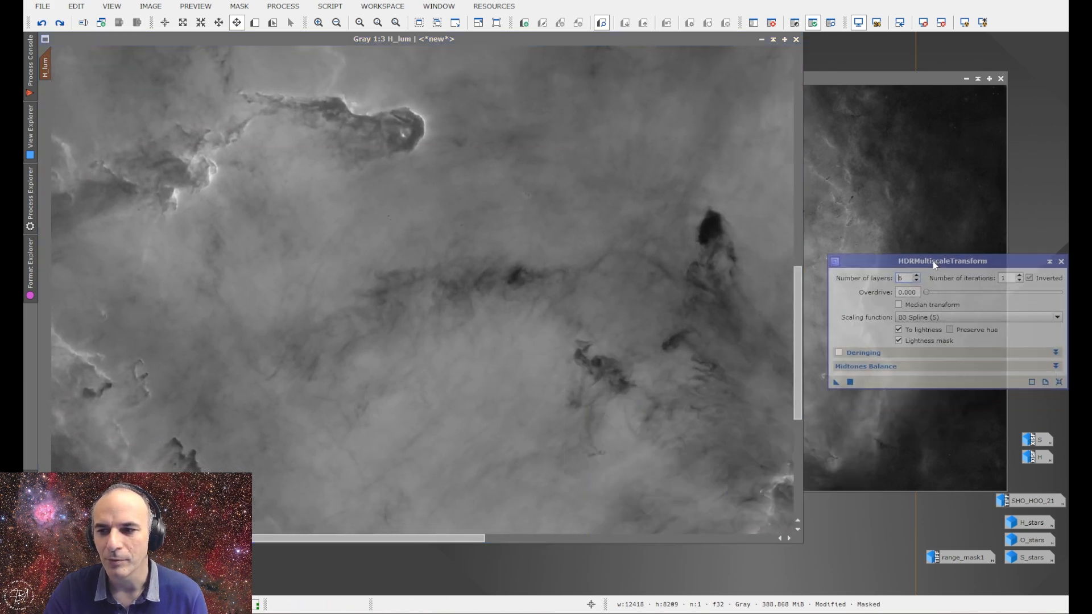
pyautogui.click(60, 24)
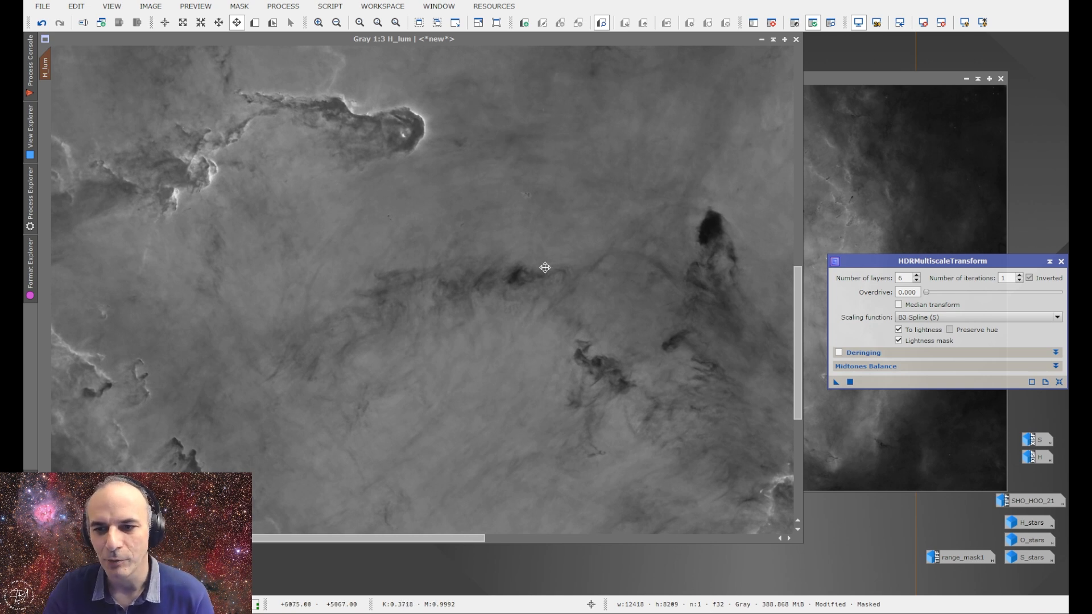
pyautogui.moveTo(1016, 262); pyautogui.dragTo(817, 279)
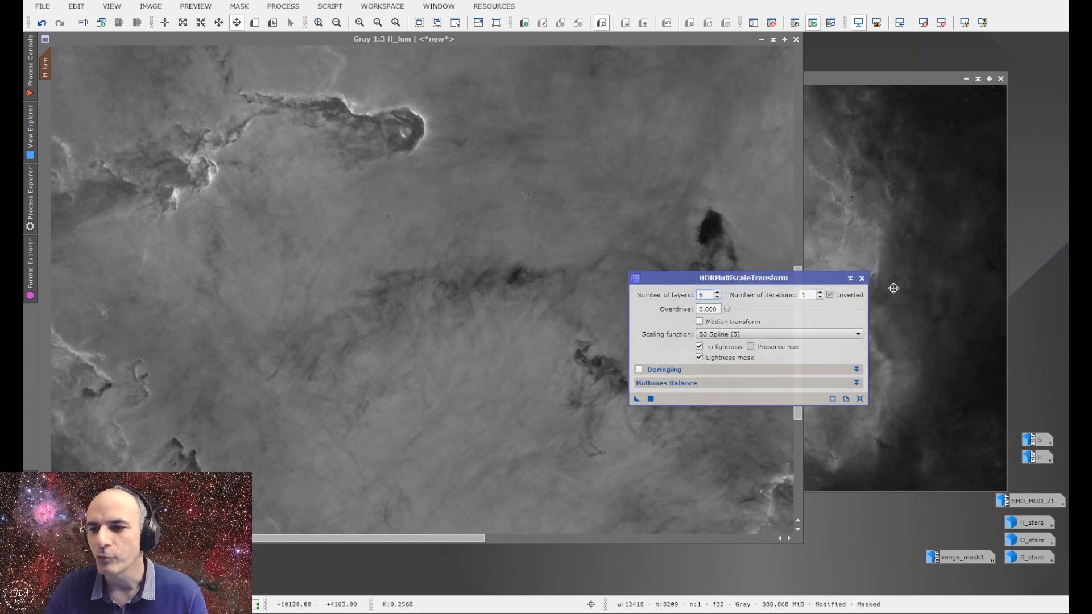
pyautogui.click(862, 279)
# Blend the HDR result with the original by applying the PixelMath expression (0.75*H_lum_clone)+(0.25*H_lum) to H_lum, replacing the target image
pyautogui.click(844, 263)
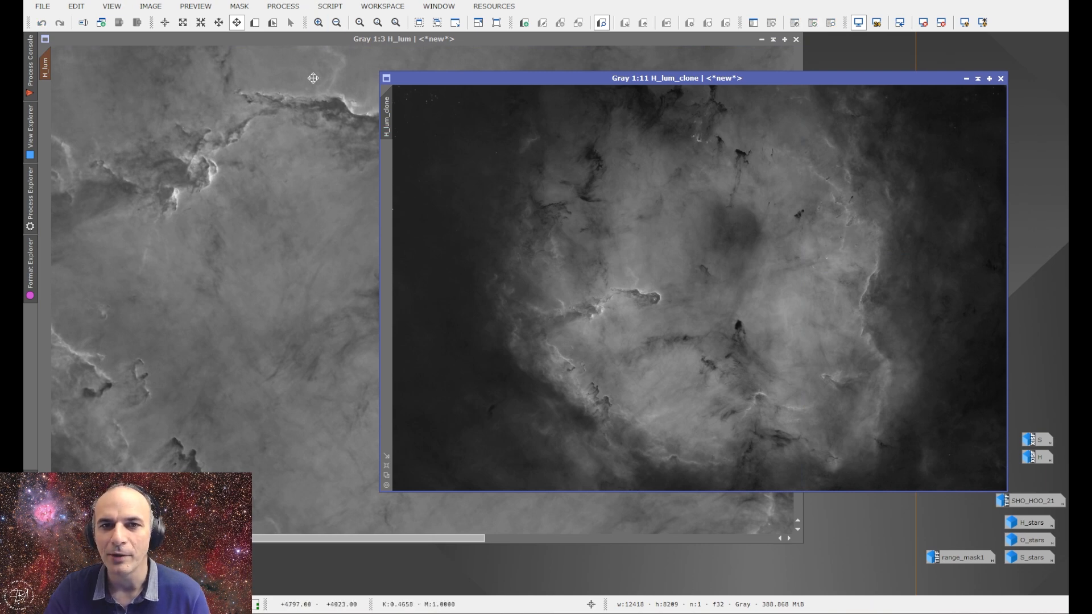
pyautogui.click(283, 6)
pyautogui.moveTo(379, 18)
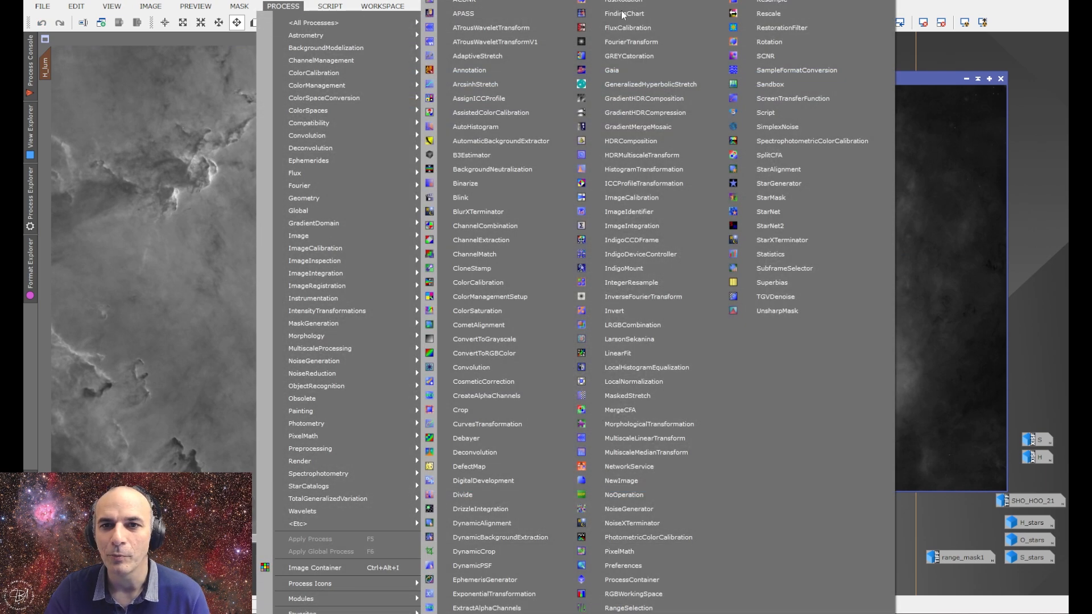
pyautogui.click(626, 552)
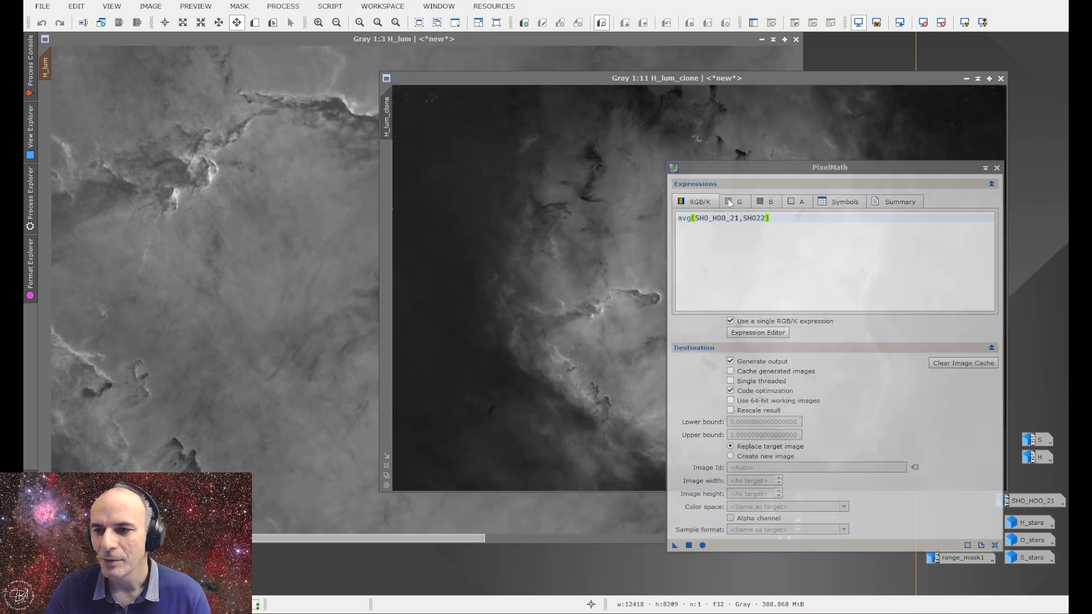
pyautogui.moveTo(778, 219); pyautogui.dragTo(770, 219)
pyautogui.moveTo(771, 219); pyautogui.dragTo(658, 219)
pyautogui.write('(0.75*H_lum_clone)+(0.25*H_lum')
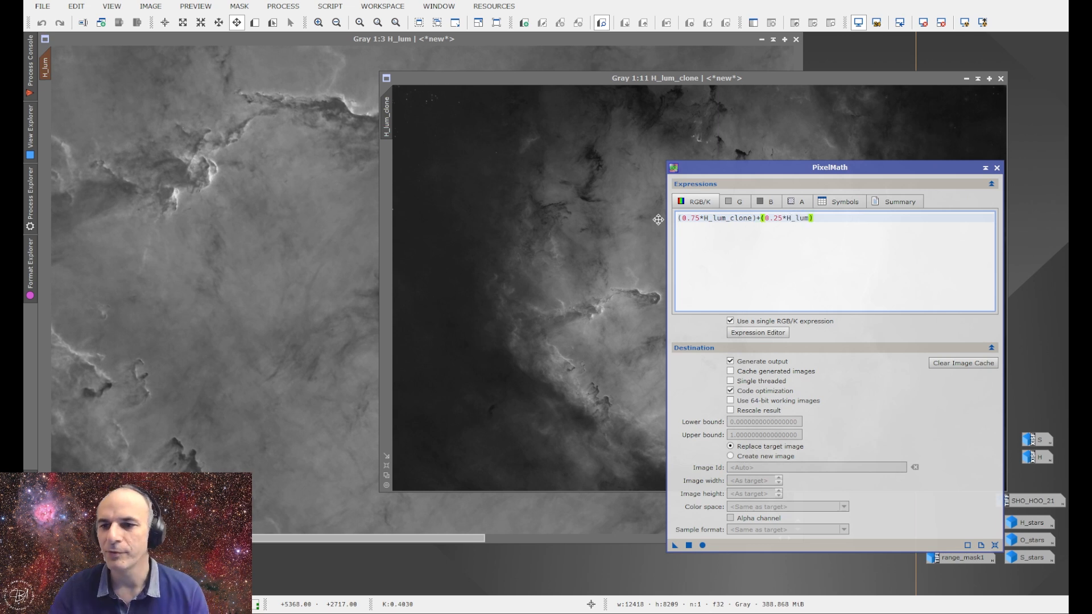
pyautogui.click(178, 187)
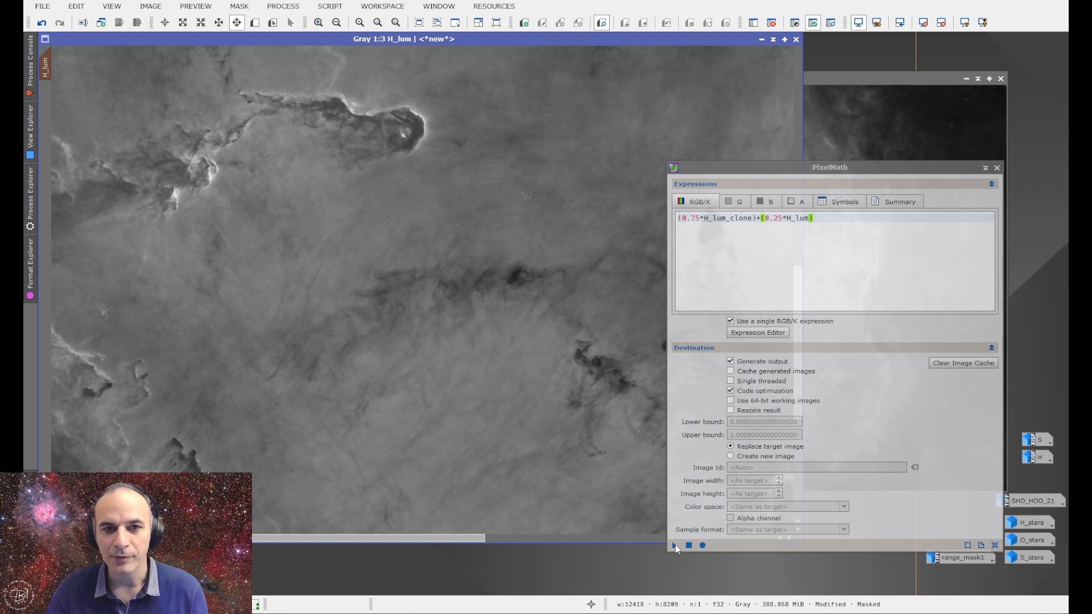
pyautogui.moveTo(675, 545); pyautogui.dragTo(663, 530)
pyautogui.moveTo(297, 277); pyautogui.dragTo(346, 270)
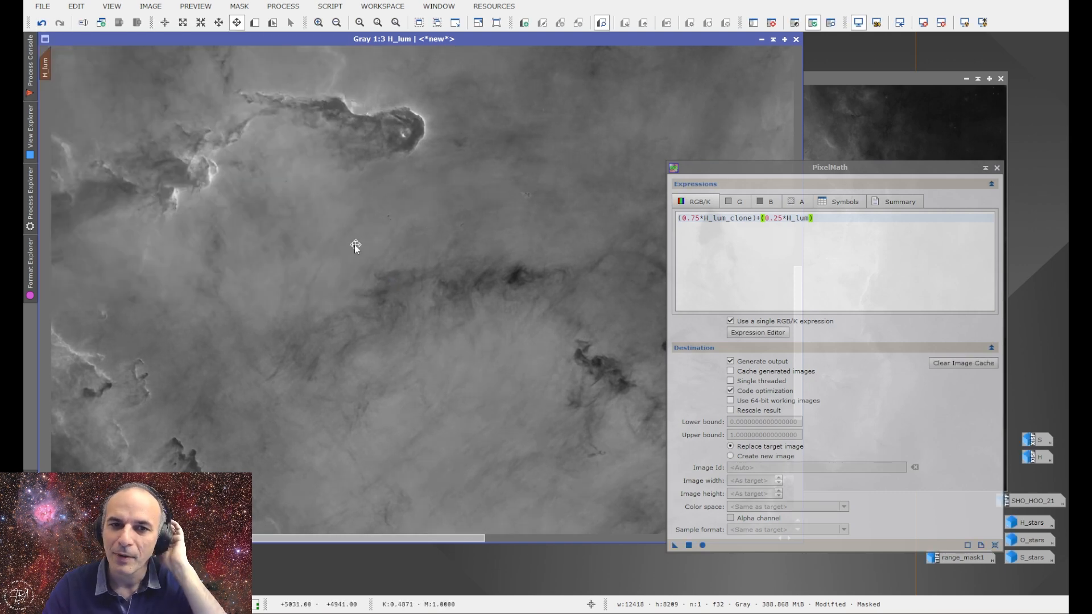
# Close PixelMath, bring H_lum_clone to 1:9 zoom with its window fitted to the image, and place it beside H_lum
pyautogui.scroll(-6, 354, 244)
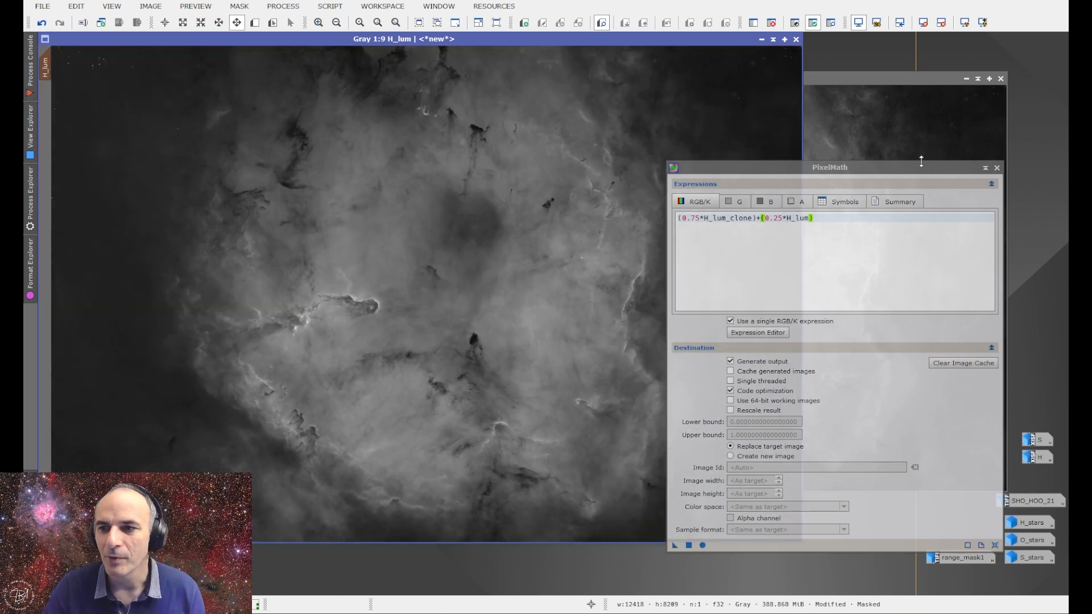
pyautogui.click(997, 169)
pyautogui.click(928, 194)
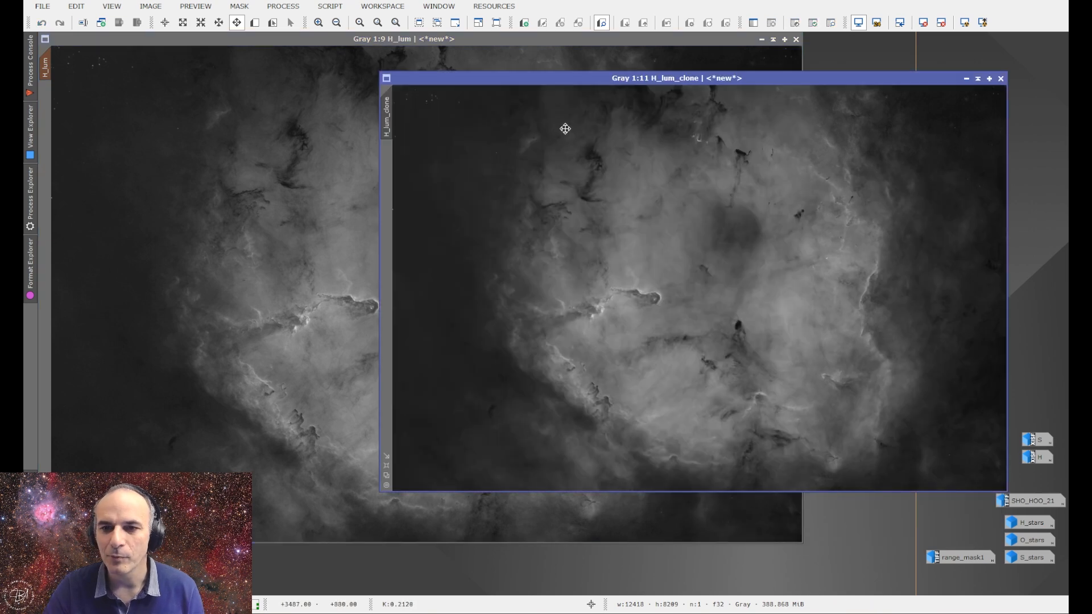
pyautogui.scroll(1, 455, 393)
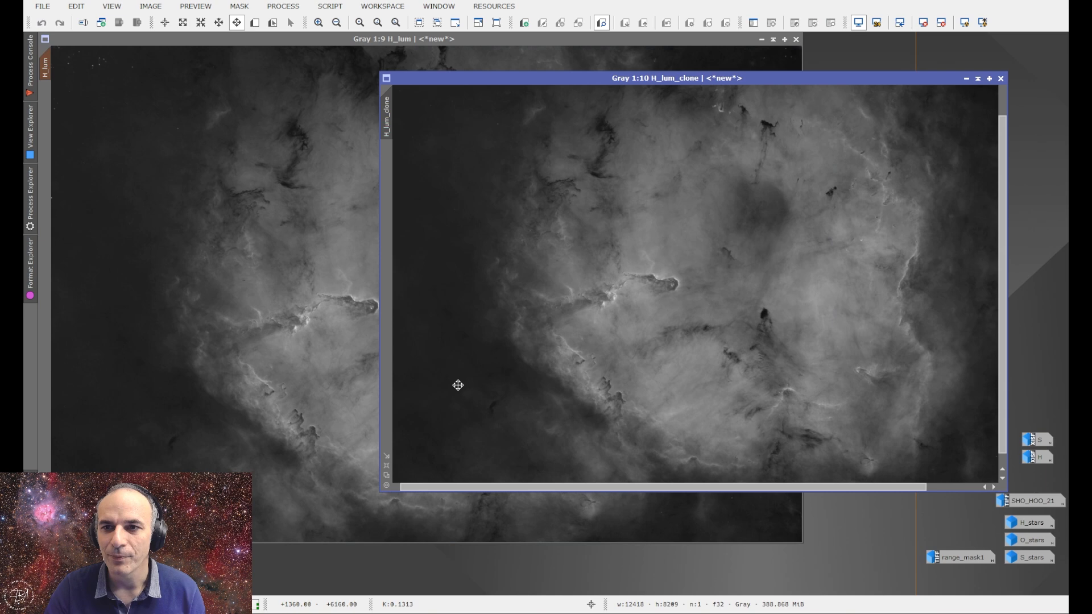
pyautogui.scroll(1, 458, 386)
pyautogui.click(386, 456)
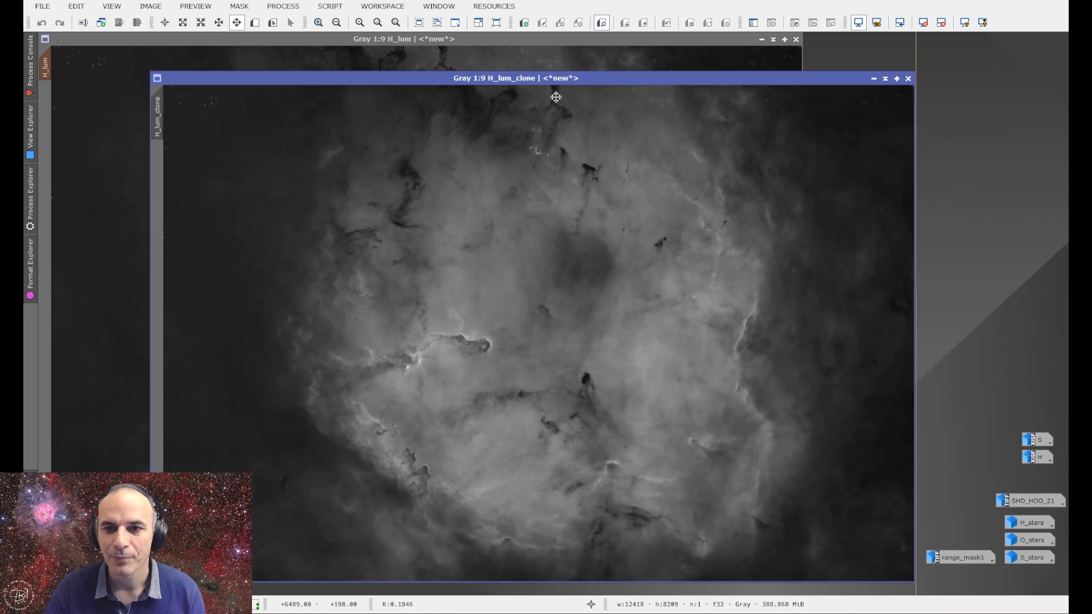
pyautogui.moveTo(458, 80); pyautogui.dragTo(1067, 64)
pyautogui.moveTo(883, 60); pyautogui.dragTo(921, 56)
# Enlarge H_lum to 1:3 around the dark pillar and transfer the same view to H_lum_clone for comparison
pyautogui.click(289, 289)
pyautogui.scroll(6, 292, 298)
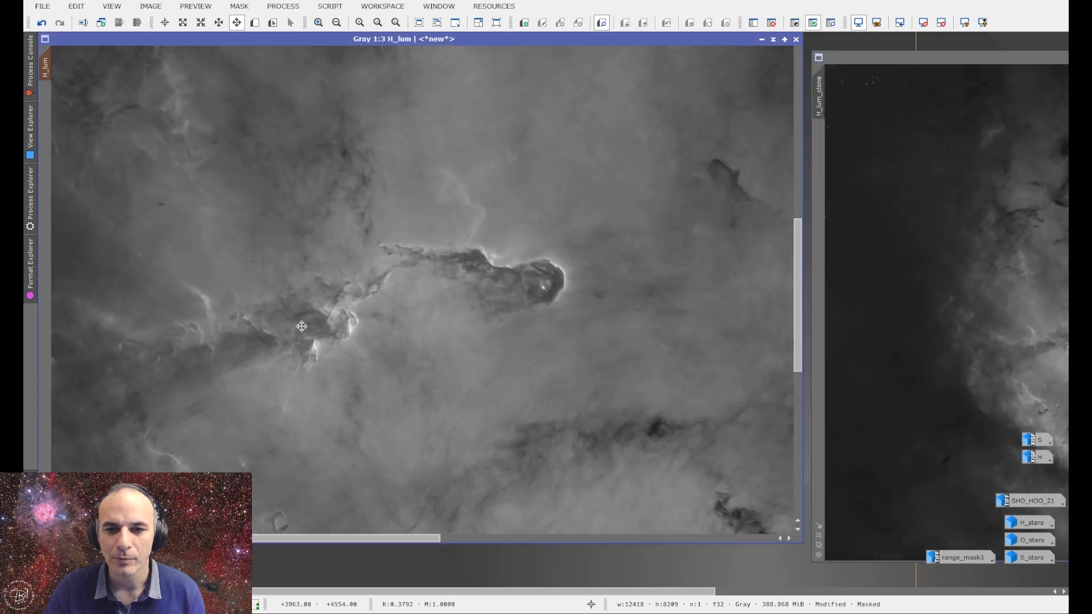
pyautogui.moveTo(302, 326); pyautogui.dragTo(263, 190)
pyautogui.moveTo(46, 64); pyautogui.dragTo(744, 82)
pyautogui.moveTo(828, 97); pyautogui.dragTo(820, 93)
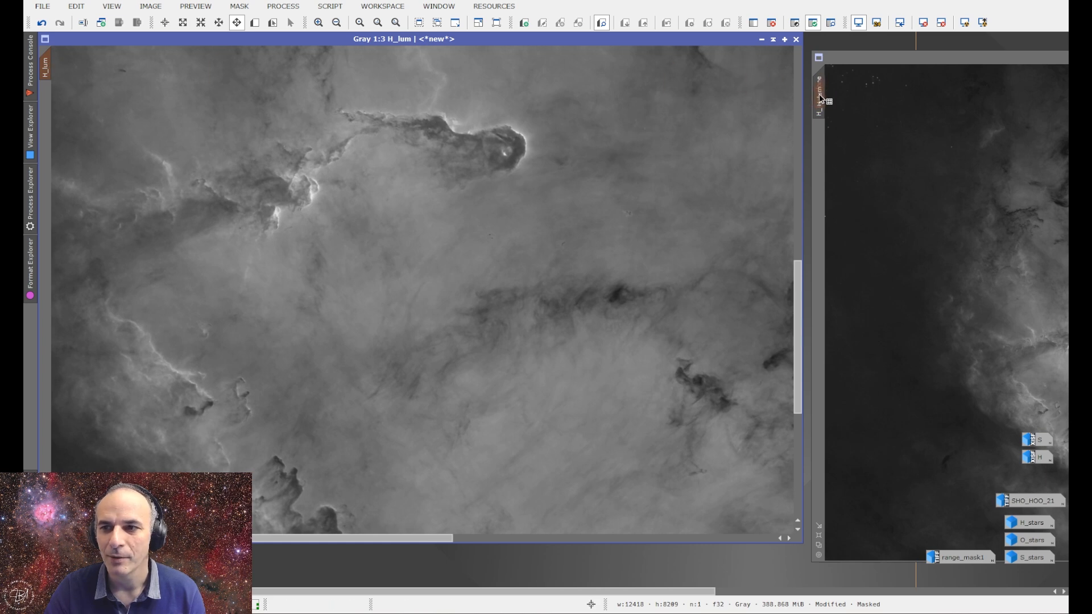
# Compare the blended H_lum with H_lum_clone by overlaying and separating their windows, and close the clone
pyautogui.moveTo(894, 61)
pyautogui.mouseDown()
pyautogui.moveTo(534, 66)
pyautogui.moveTo(117, 37)
pyautogui.mouseUp()
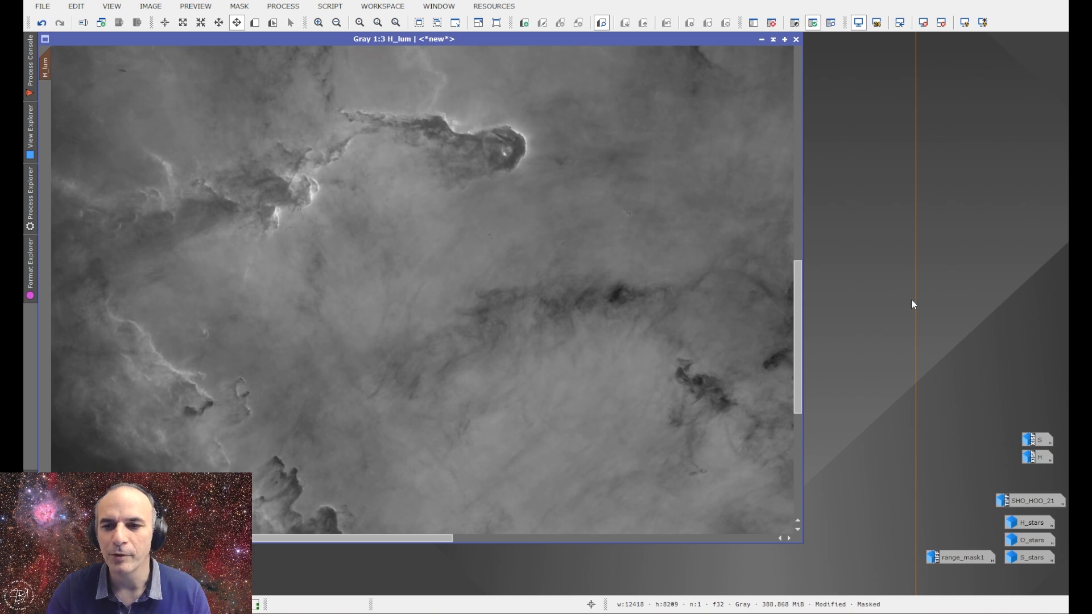
pyautogui.moveTo(389, 40); pyautogui.dragTo(556, 89)
pyautogui.moveTo(391, 40); pyautogui.dragTo(785, 66)
pyautogui.moveTo(333, 90); pyautogui.dragTo(158, 39)
pyautogui.scroll(-6, 298, 275)
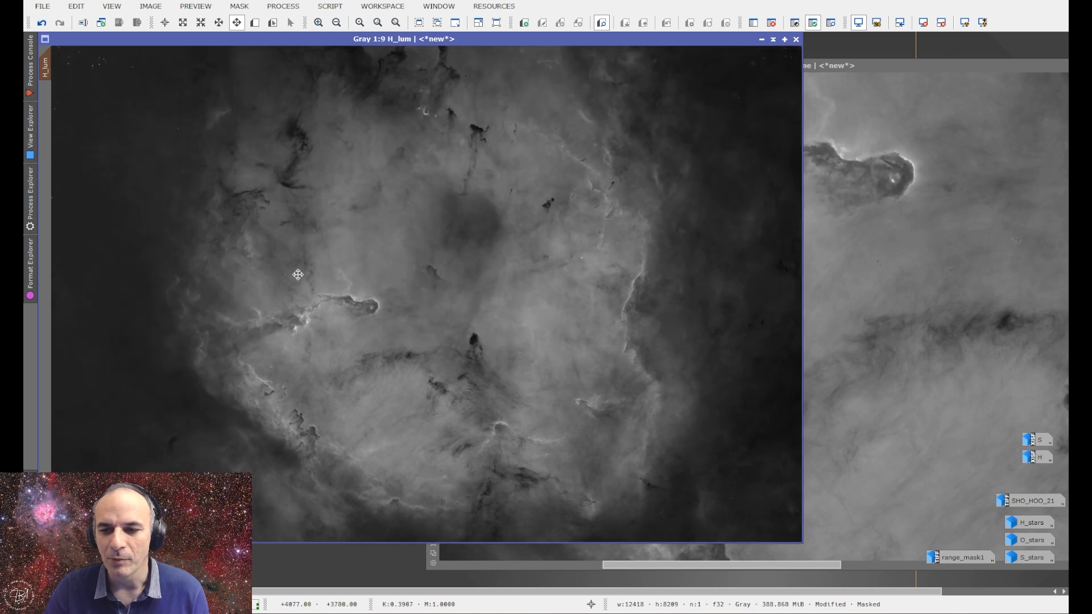
pyautogui.click(851, 305)
pyautogui.moveTo(787, 63); pyautogui.dragTo(466, 67)
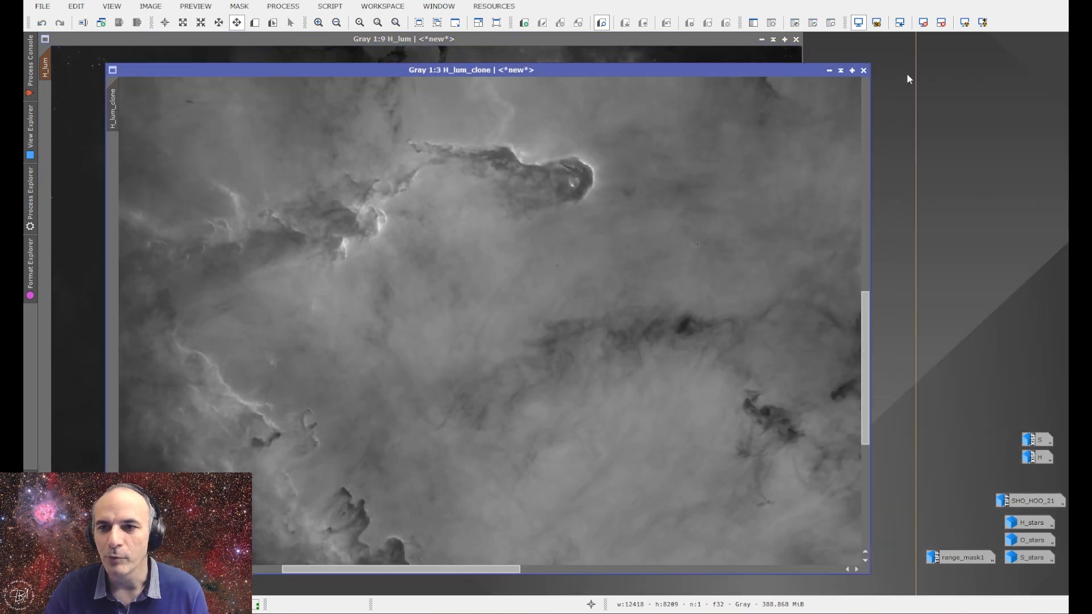
pyautogui.click(864, 71)
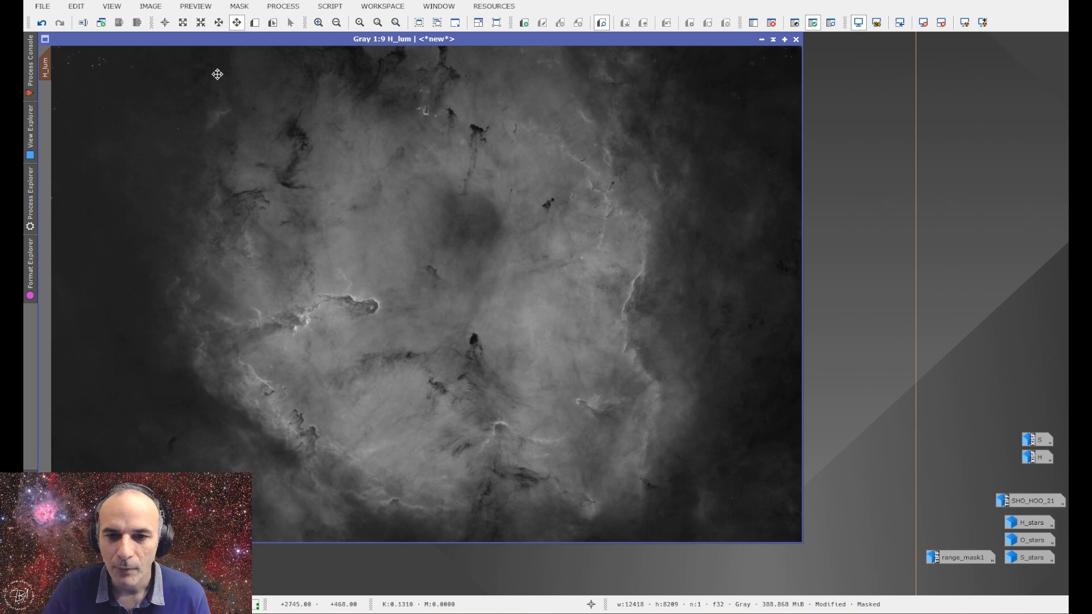
# Remove the mask from H_lum, move its window aside, and bring up the SHOc.tif colour image
pyautogui.click(283, 6)
pyautogui.moveTo(285, 24)
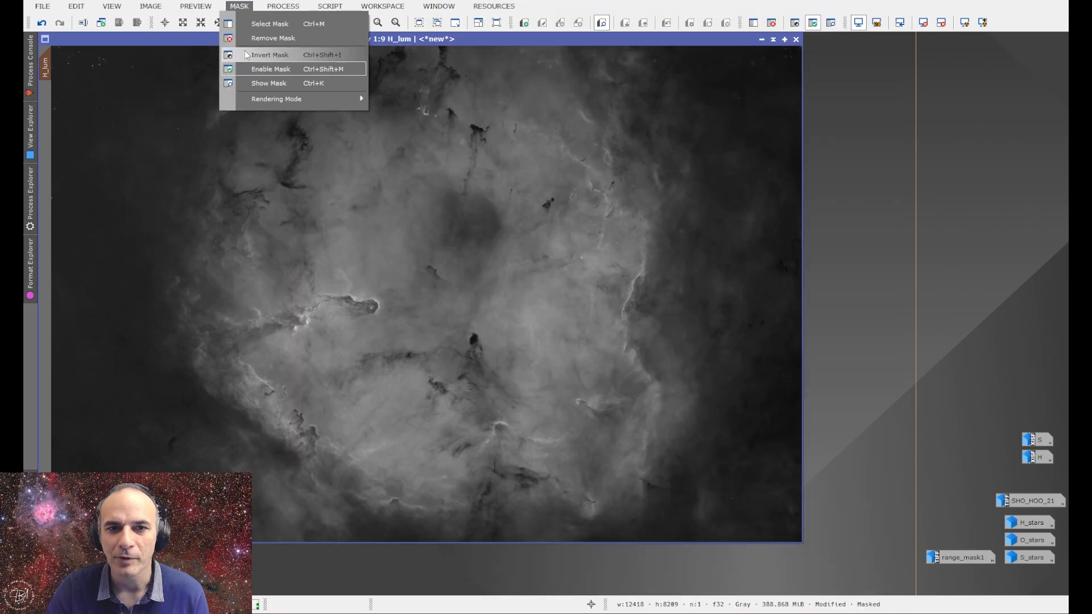
pyautogui.click(361, 42)
pyautogui.moveTo(361, 42); pyautogui.dragTo(474, 70)
pyautogui.click(190, 43)
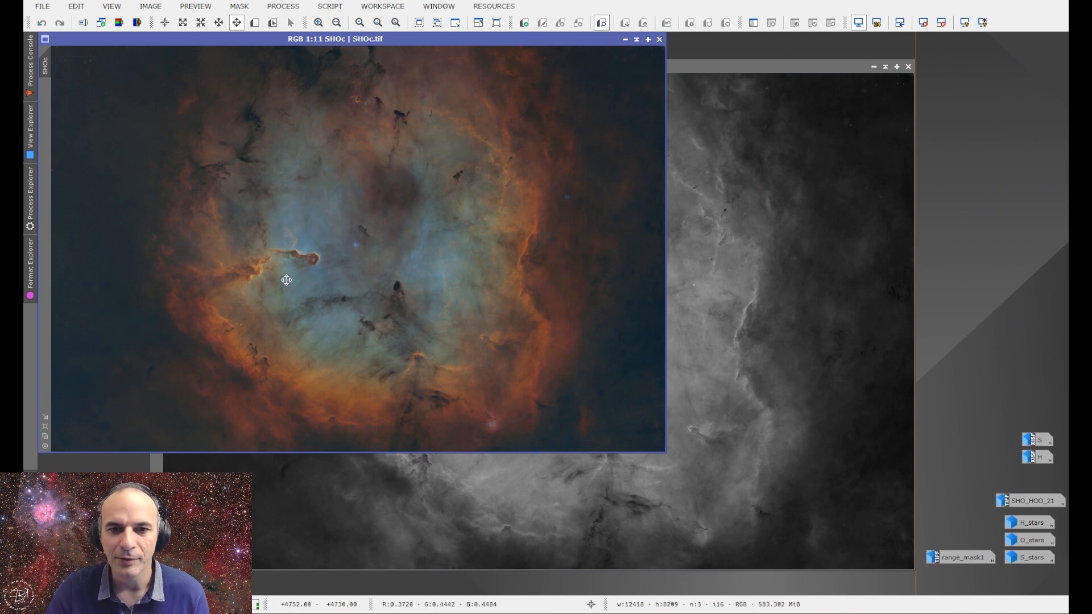
# Apply ATrousWaveletTransform to SHOc with detail layers 1, 2 and 3 disabled, keeping layer 4 and the residual layer enabled
pyautogui.scroll(8, 244, 265)
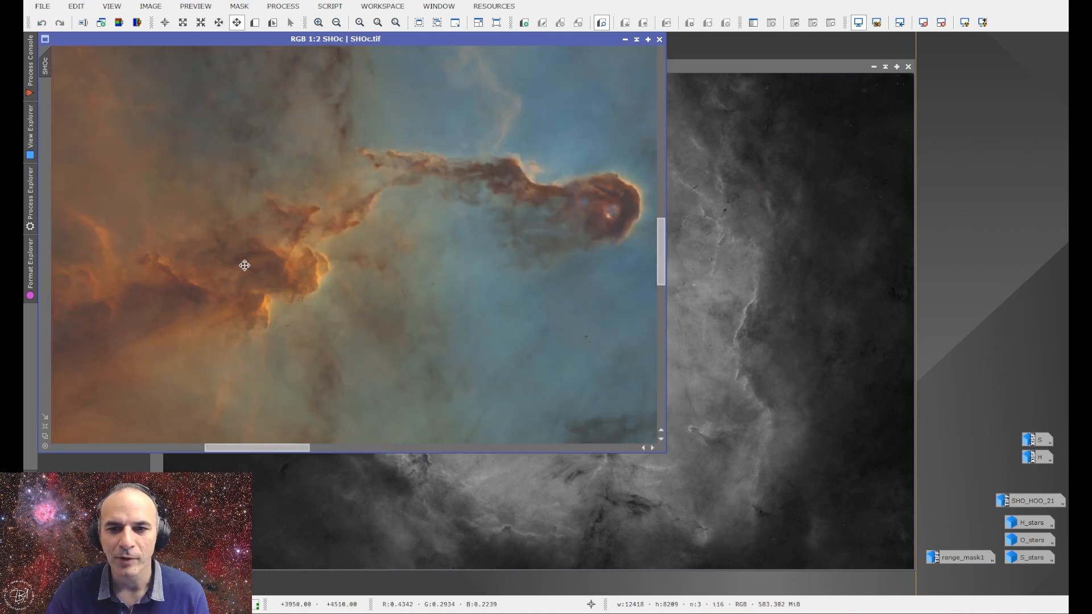
pyautogui.click(283, 7)
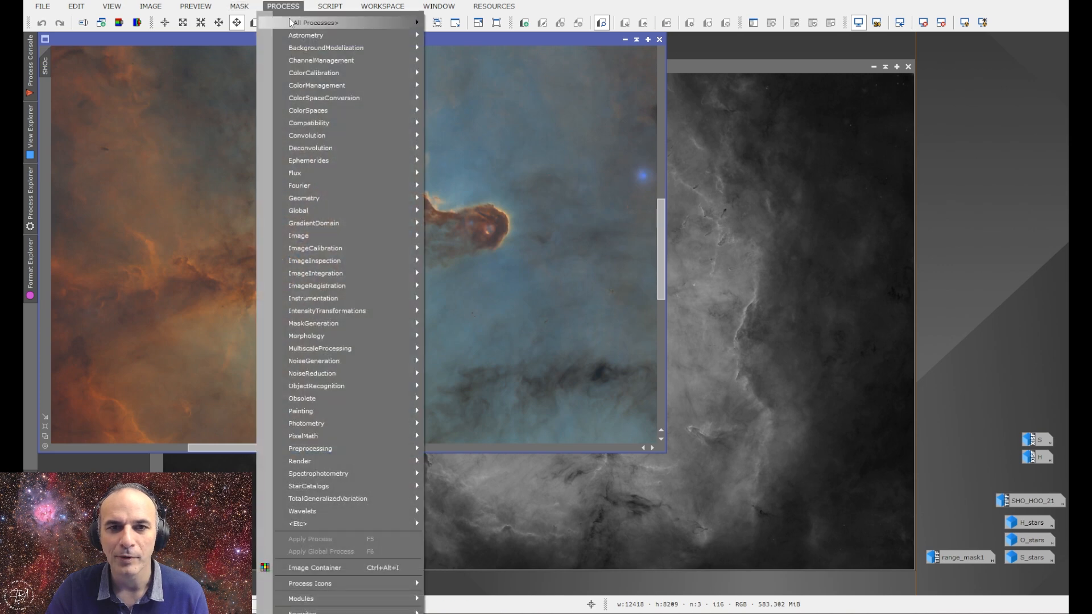
pyautogui.moveTo(341, 23)
pyautogui.click(490, 27)
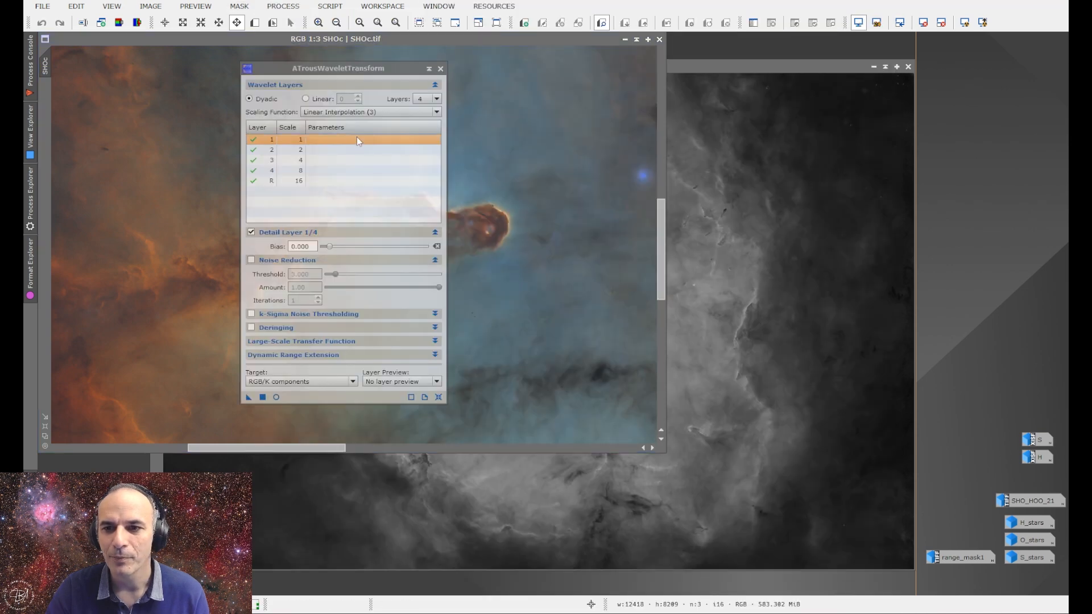
pyautogui.moveTo(335, 76); pyautogui.dragTo(795, 53)
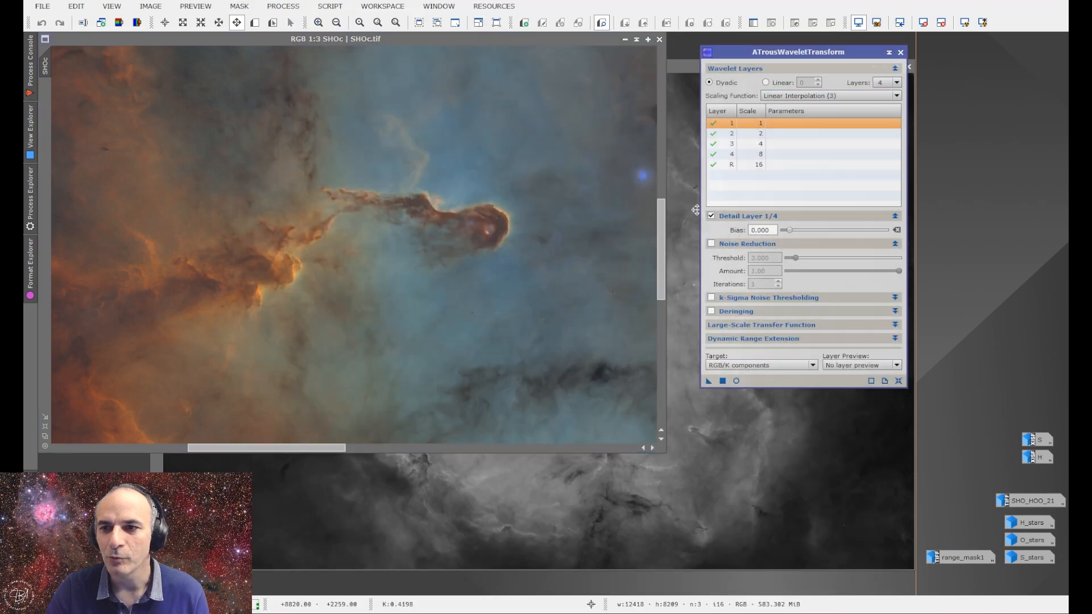
pyautogui.click(715, 166)
pyautogui.doubleClick(715, 166)
pyautogui.doubleClick(715, 165)
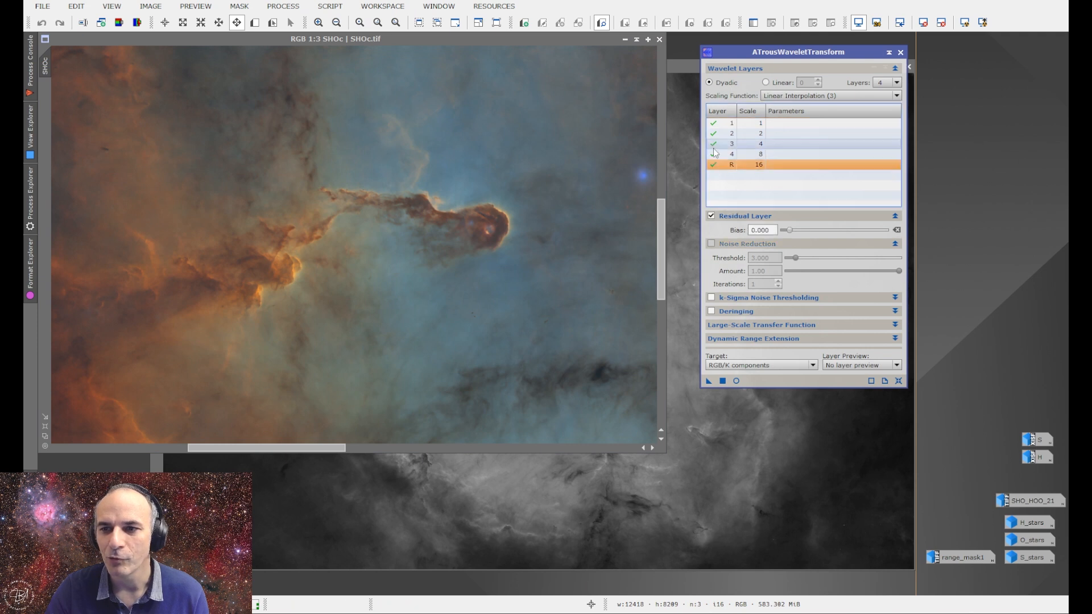
pyautogui.doubleClick(713, 146)
pyautogui.doubleClick(714, 134)
pyautogui.doubleClick(714, 123)
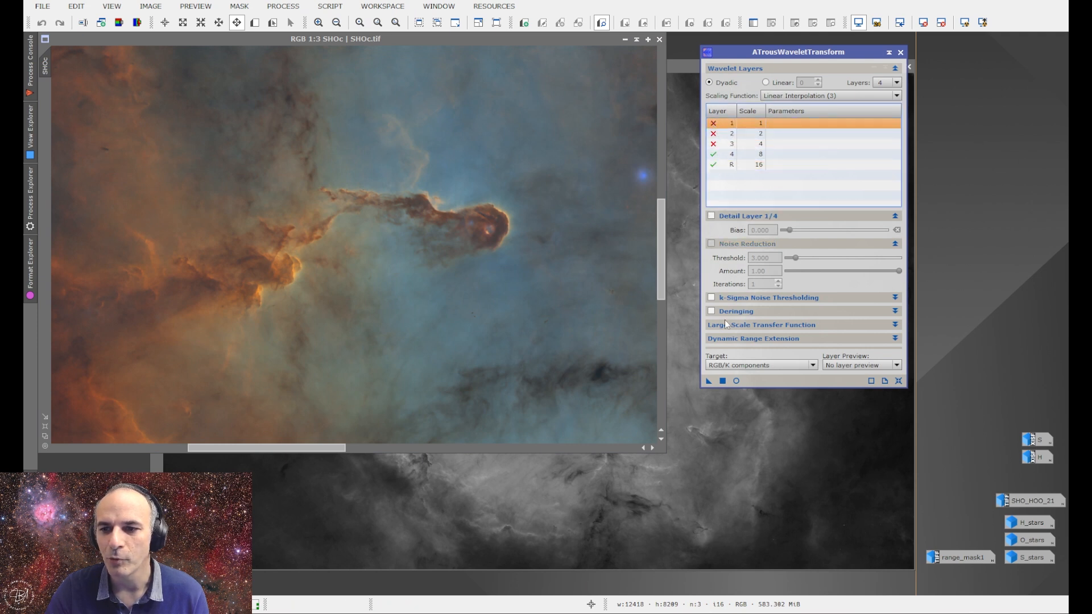
pyautogui.moveTo(708, 381); pyautogui.dragTo(313, 205)
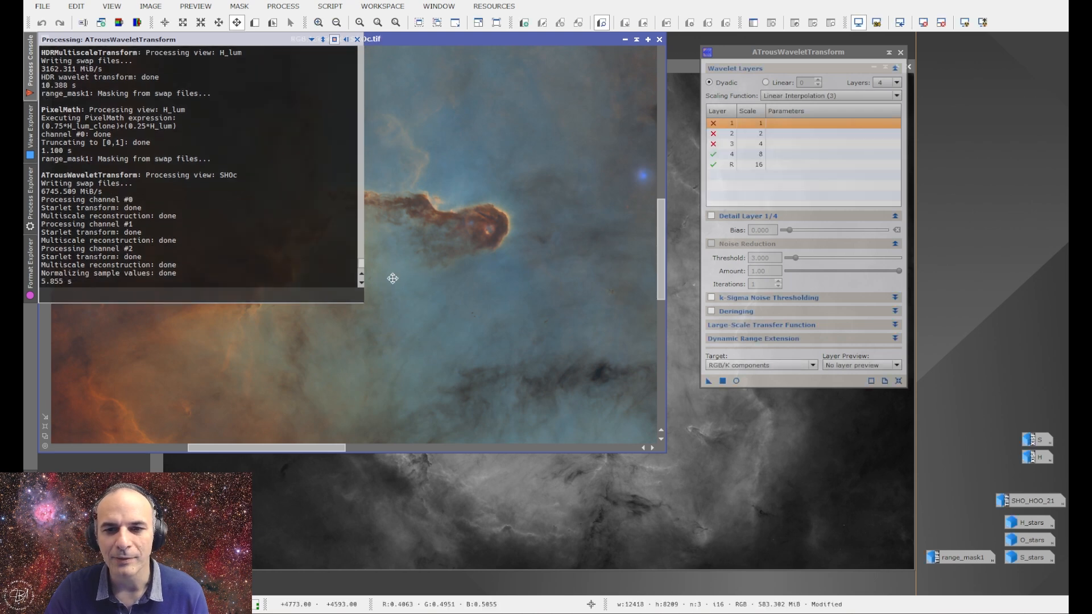
# Compare SHOc's pillar at 1:1 zoom with and without the wavelet smoothing
pyautogui.scroll(3, 386, 246)
pyautogui.scroll(-1, 375, 245)
pyautogui.moveTo(174, 218); pyautogui.dragTo(217, 283)
pyautogui.moveTo(339, 246); pyautogui.dragTo(153, 214)
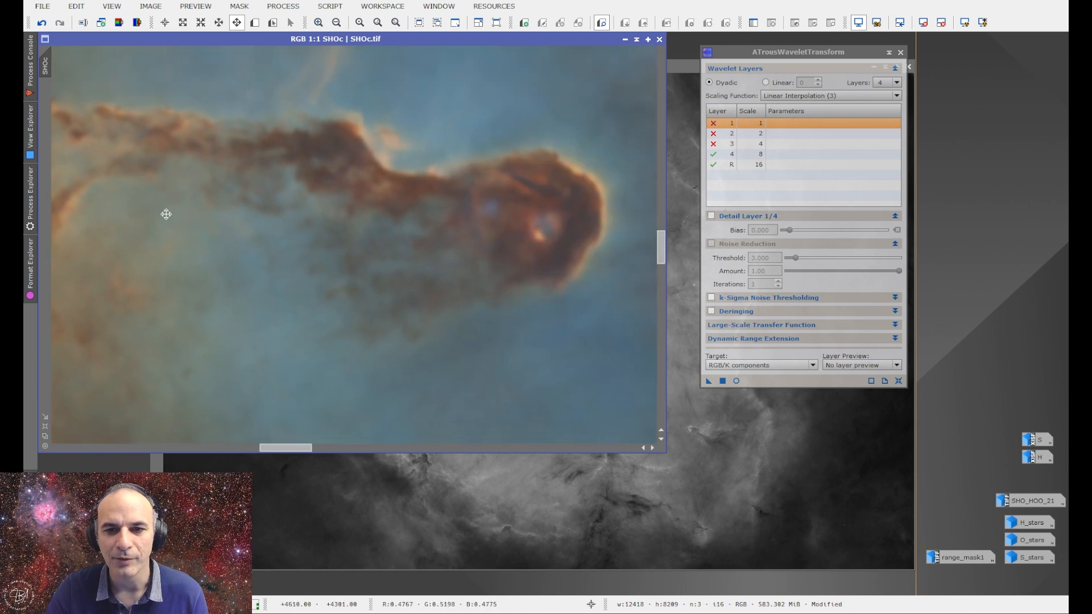
pyautogui.click(42, 24)
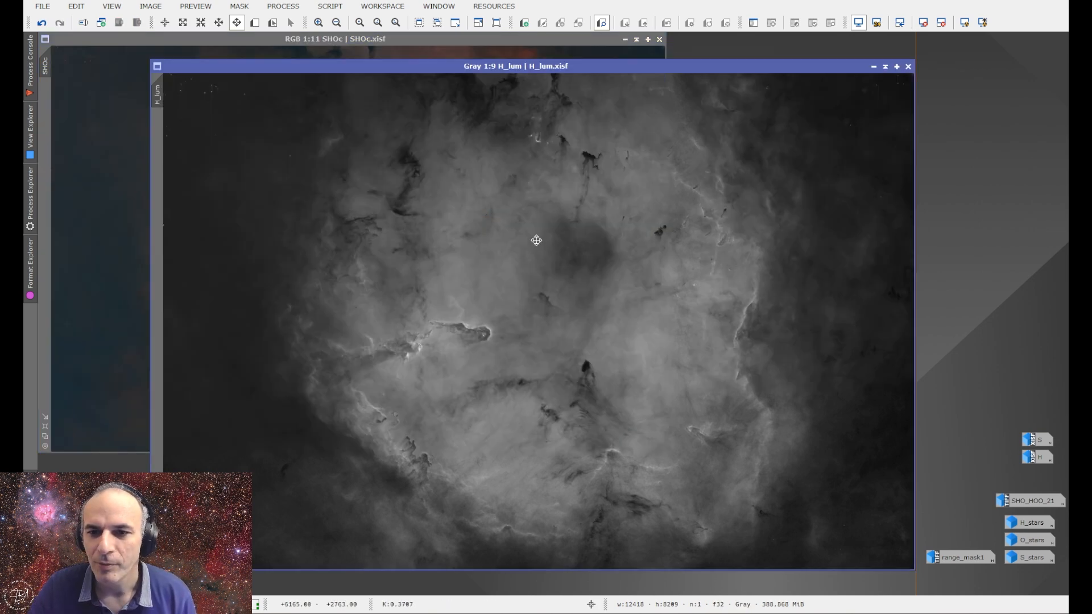
# Apply LRGBCombination to SHOc with only H_lum as the L channel and the saturation set to 0.480, and close the process
pyautogui.click(94, 150)
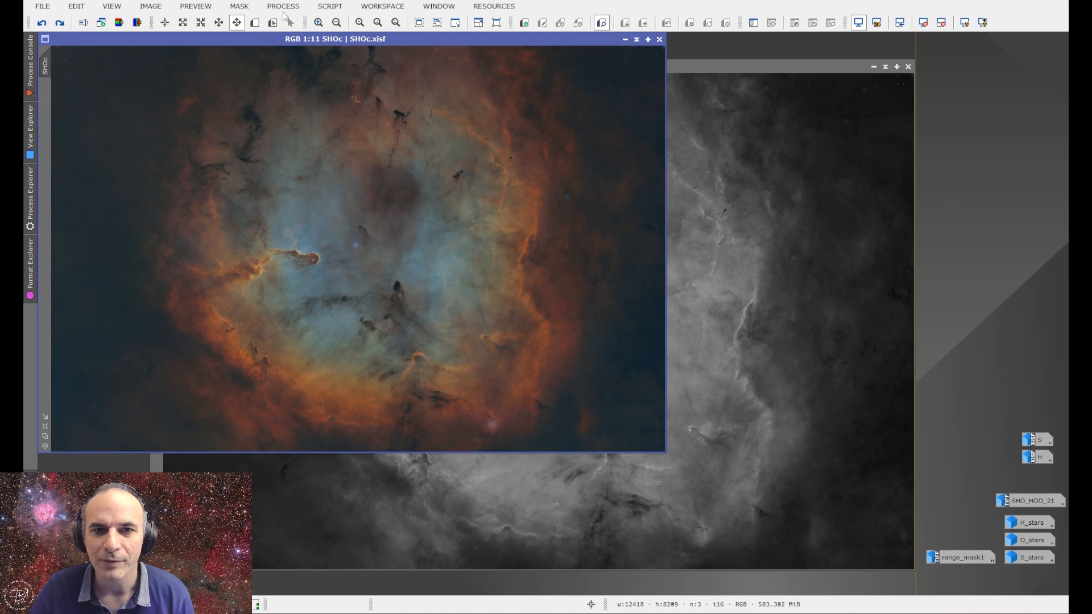
pyautogui.click(283, 6)
pyautogui.moveTo(285, 22)
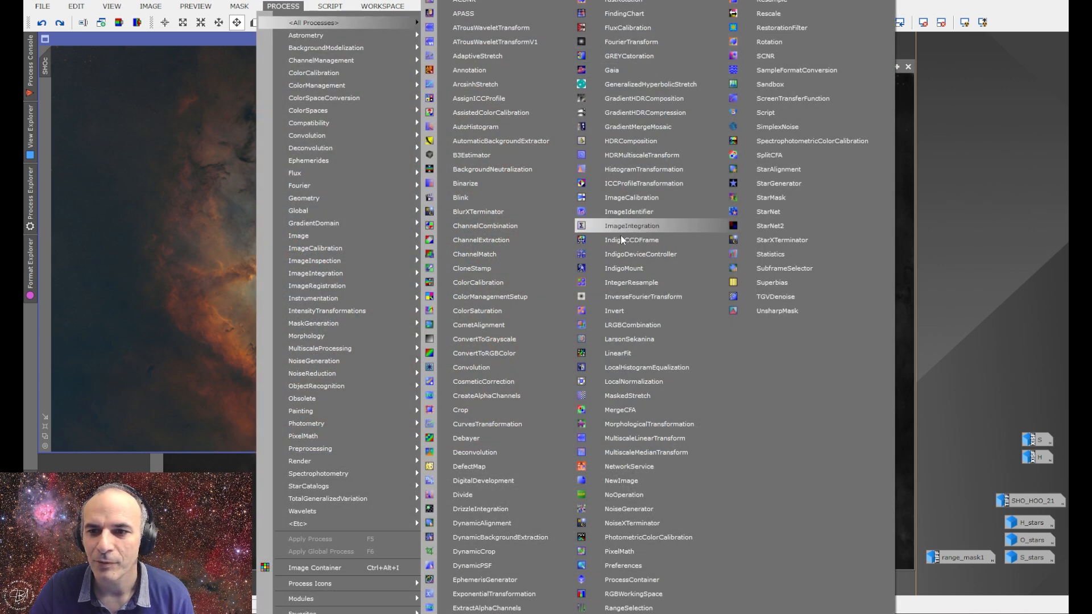
pyautogui.click(621, 325)
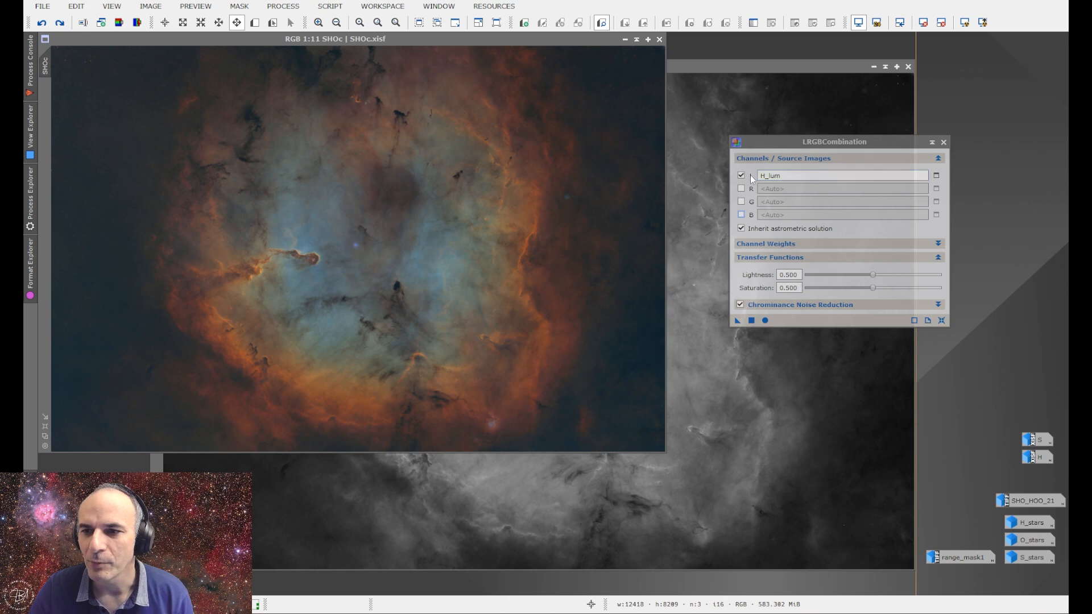
pyautogui.click(861, 289)
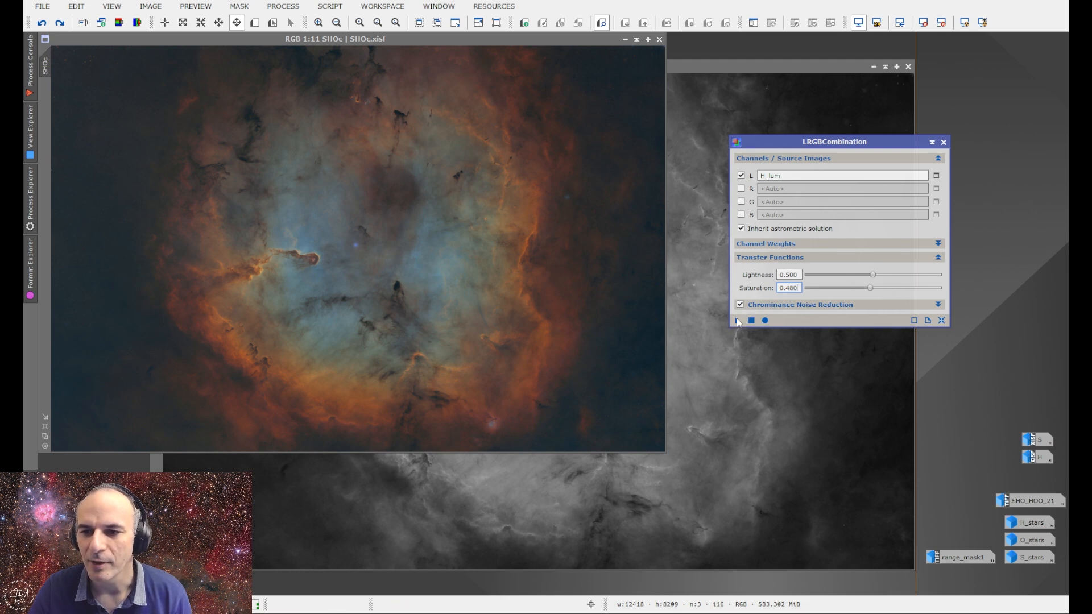
pyautogui.moveTo(737, 321); pyautogui.dragTo(351, 246)
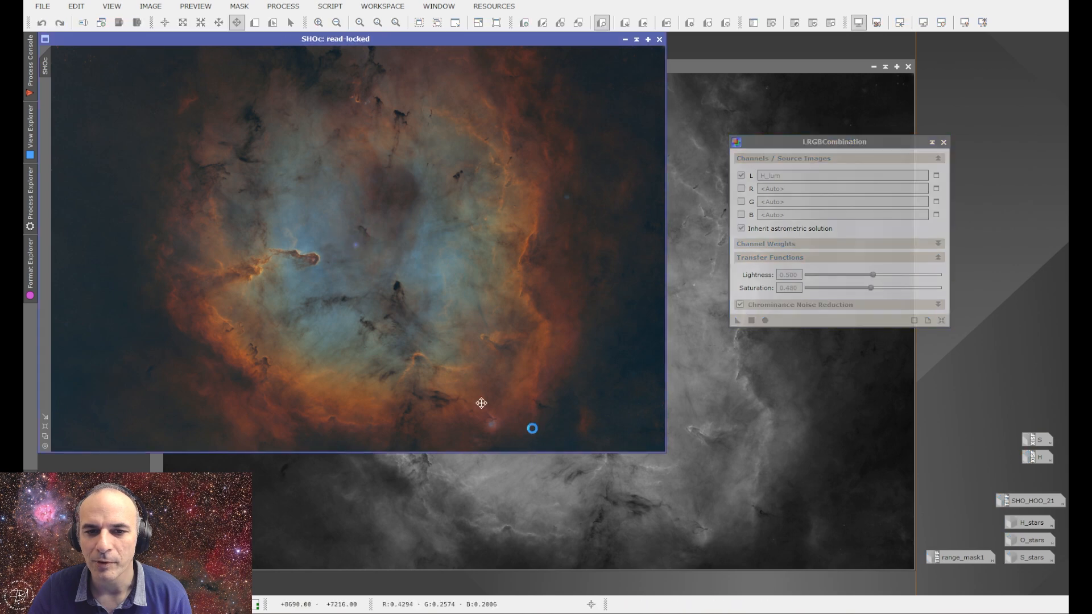
pyautogui.click(944, 142)
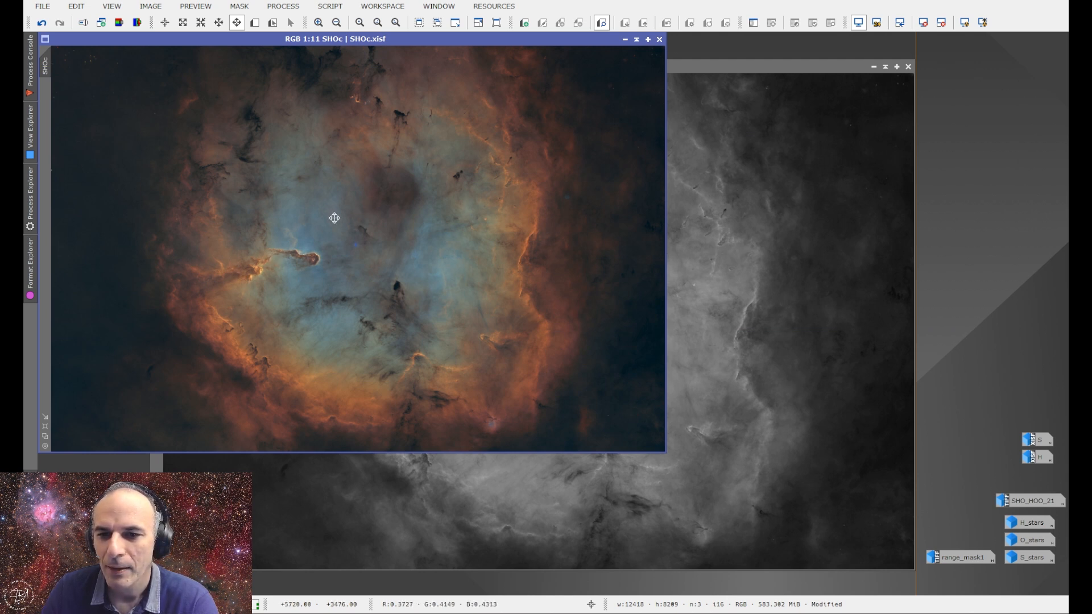
# Create a clone of the combined SHOc, place it beside the original, and undo the LRGB combination on SHOc
pyautogui.moveTo(55, 73); pyautogui.dragTo(230, 79)
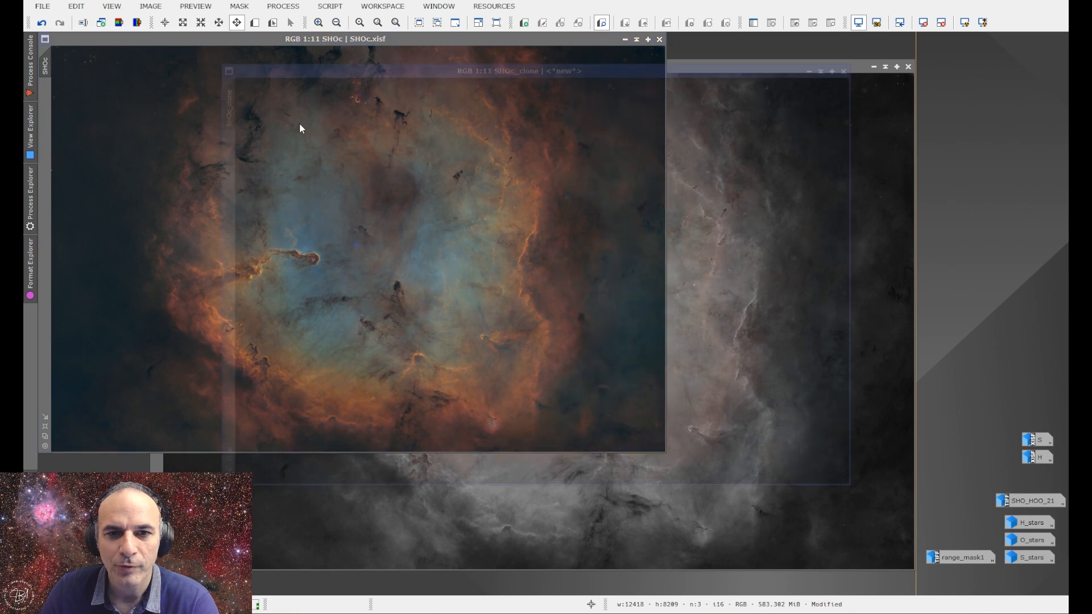
pyautogui.click(170, 142)
pyautogui.click(42, 23)
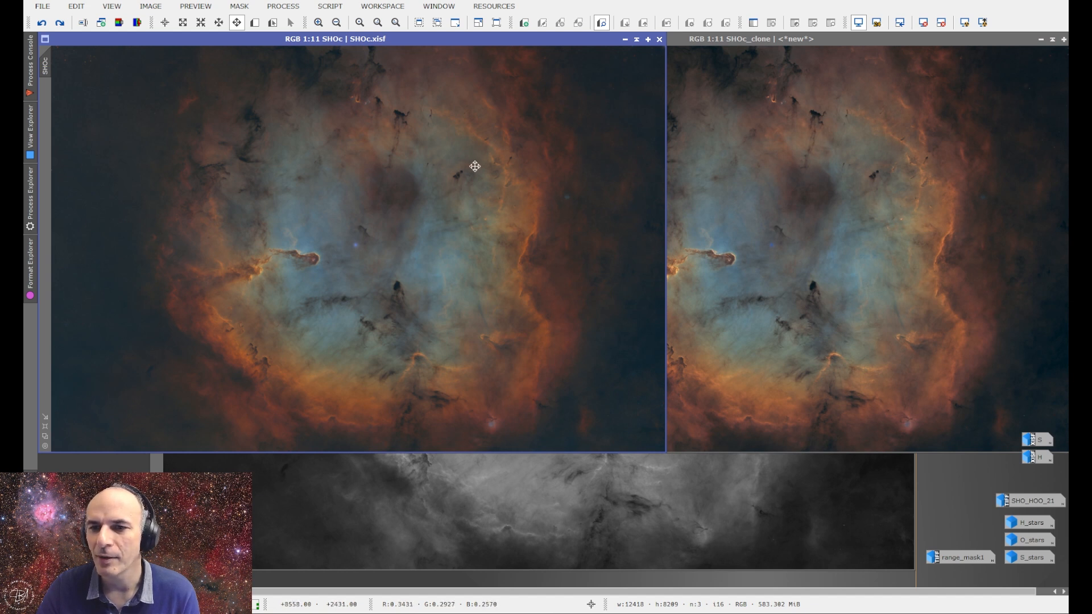
# Compare the pillar details in SHOc and the LRGB-combined clone side by side at close range
pyautogui.scroll(8, 262, 267)
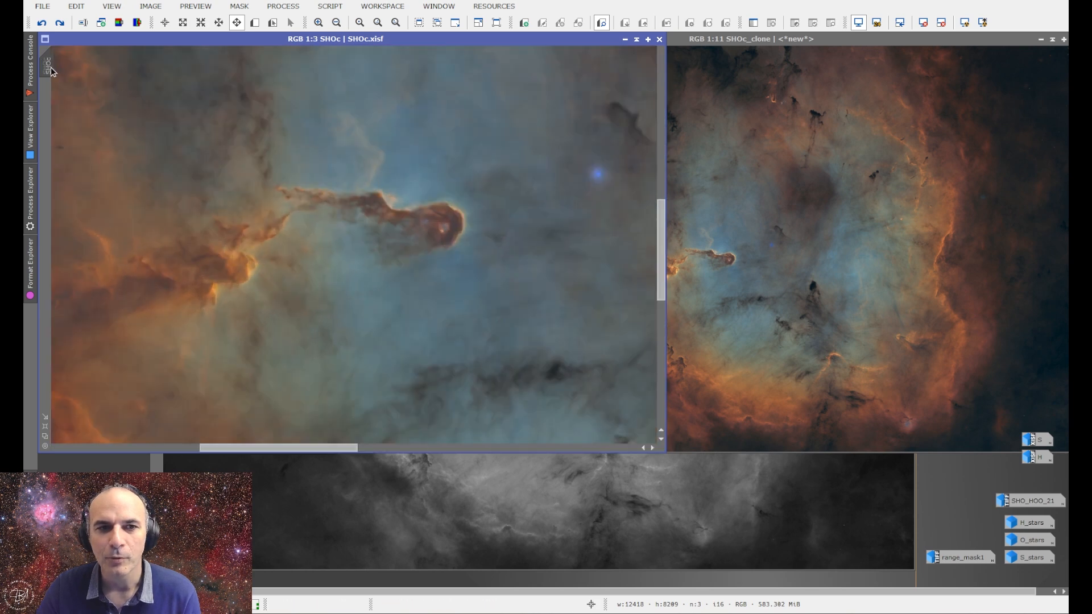
pyautogui.click(738, 269)
pyautogui.scroll(7, 654, 255)
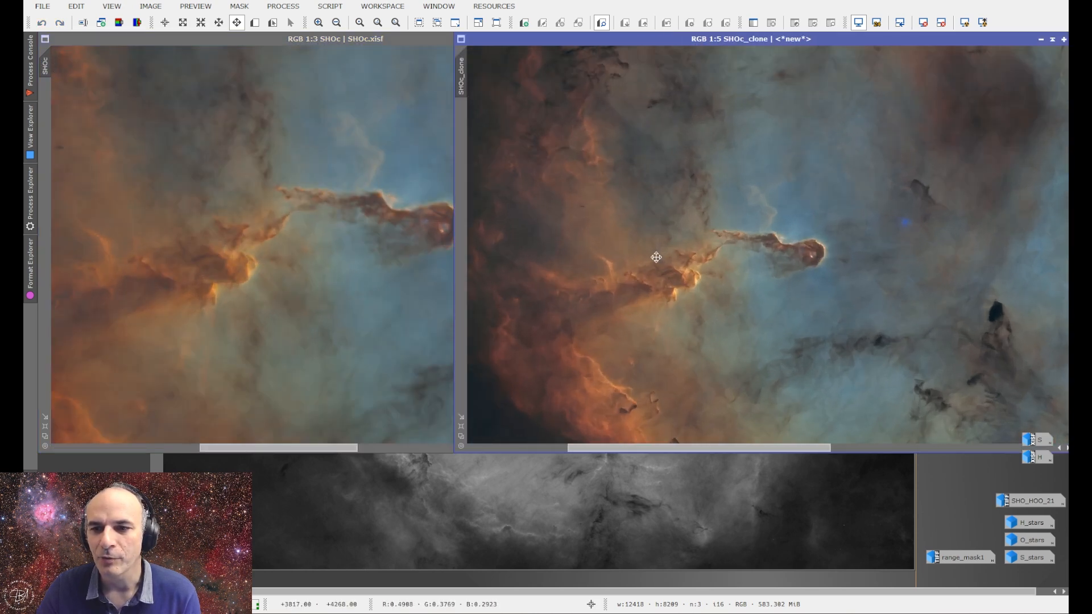
pyautogui.scroll(2, 692, 256)
pyautogui.moveTo(722, 268); pyautogui.dragTo(714, 231)
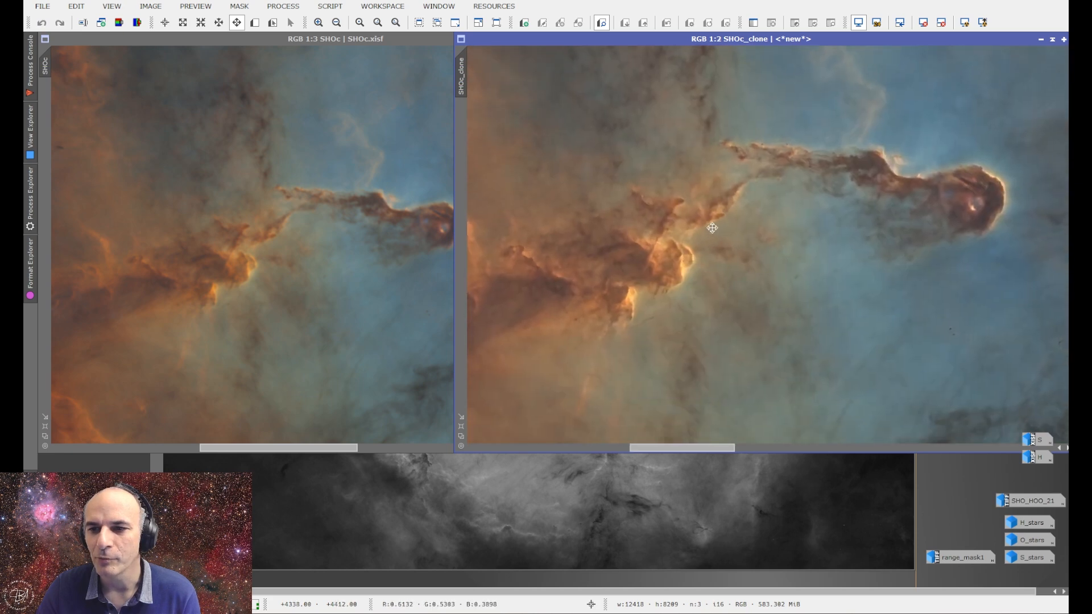
pyautogui.scroll(-9, 675, 238)
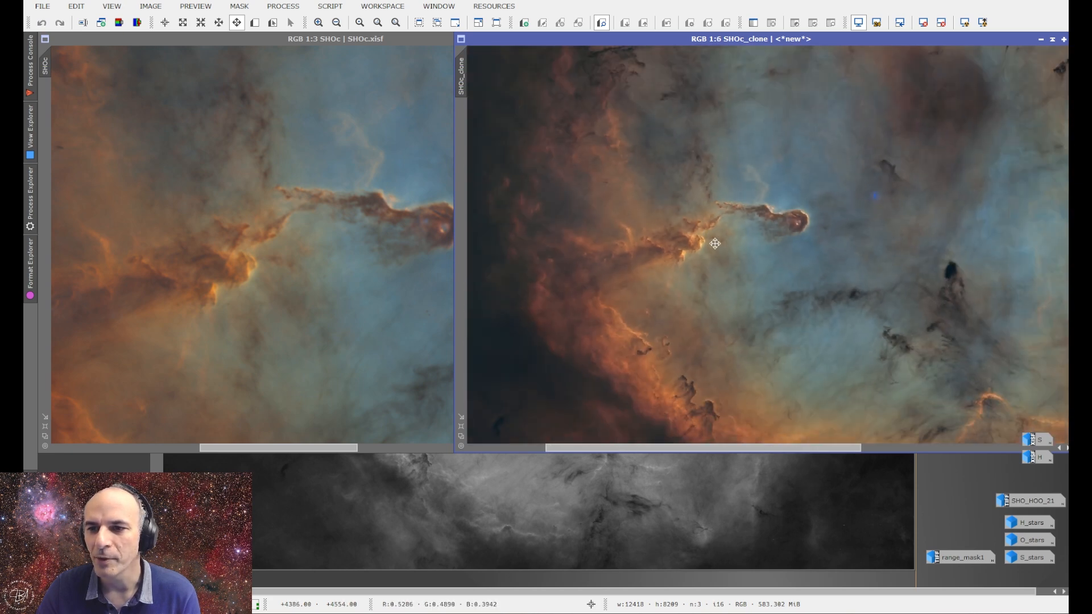
# Move the SHOc clone over the original, save it as SHO.xisf, and change its image identifier to SHO
pyautogui.moveTo(718, 43); pyautogui.dragTo(399, 60)
pyautogui.click(43, 6)
pyautogui.click(73, 115)
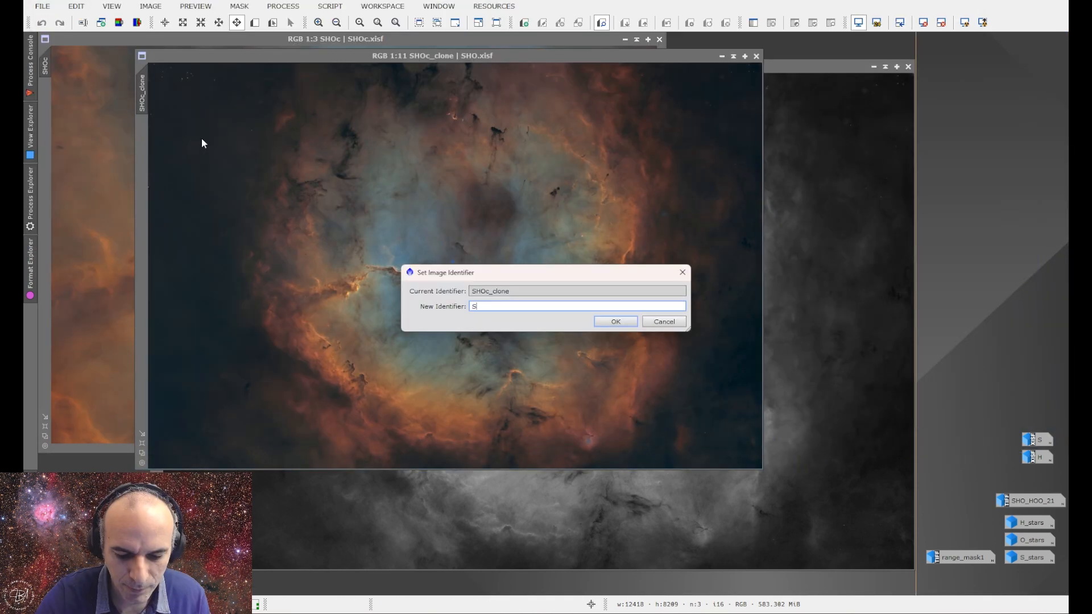
pyautogui.write('SHO')
pyautogui.press('Return')
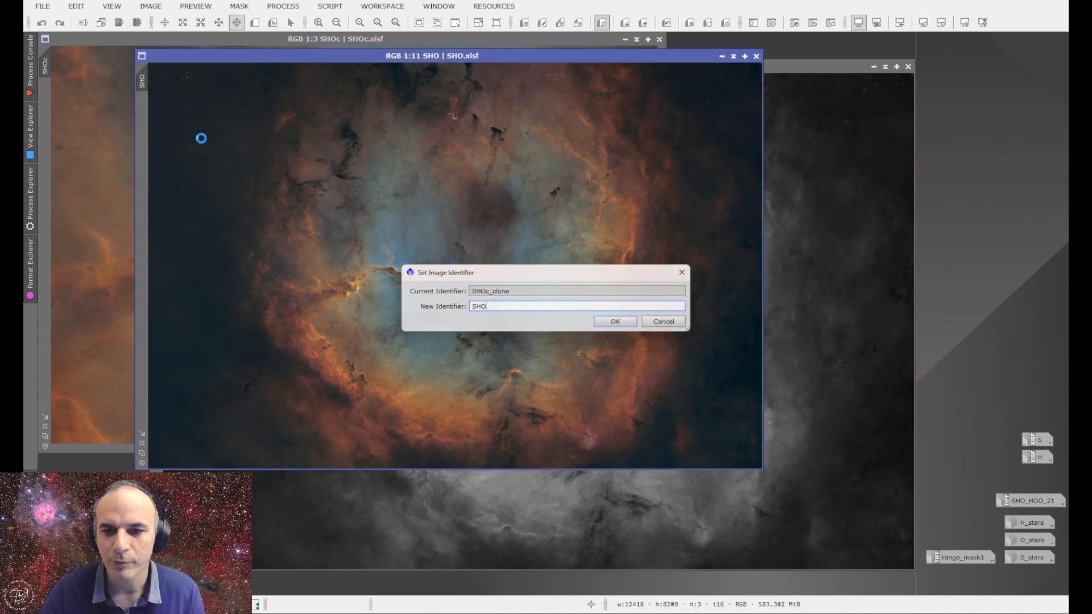
# Minimize the SHOc, H_lum and SHO images to icons and bring the three star image icons into the work area
pyautogui.moveTo(499, 56)
pyautogui.mouseDown()
pyautogui.moveTo(818, 122)
pyautogui.moveTo(500, 66)
pyautogui.mouseUp()
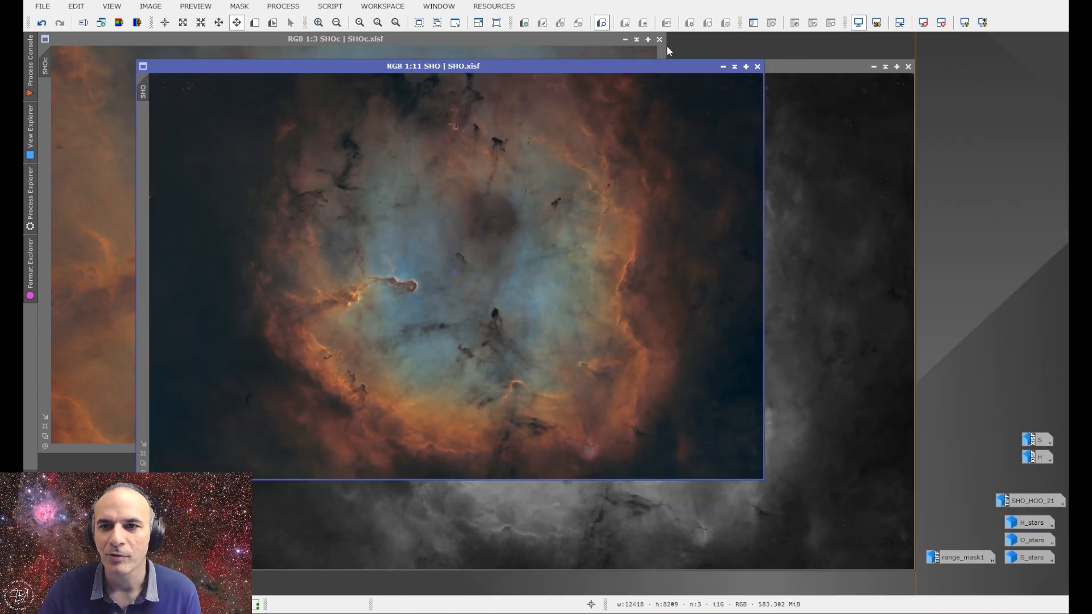
pyautogui.click(626, 39)
pyautogui.click(873, 67)
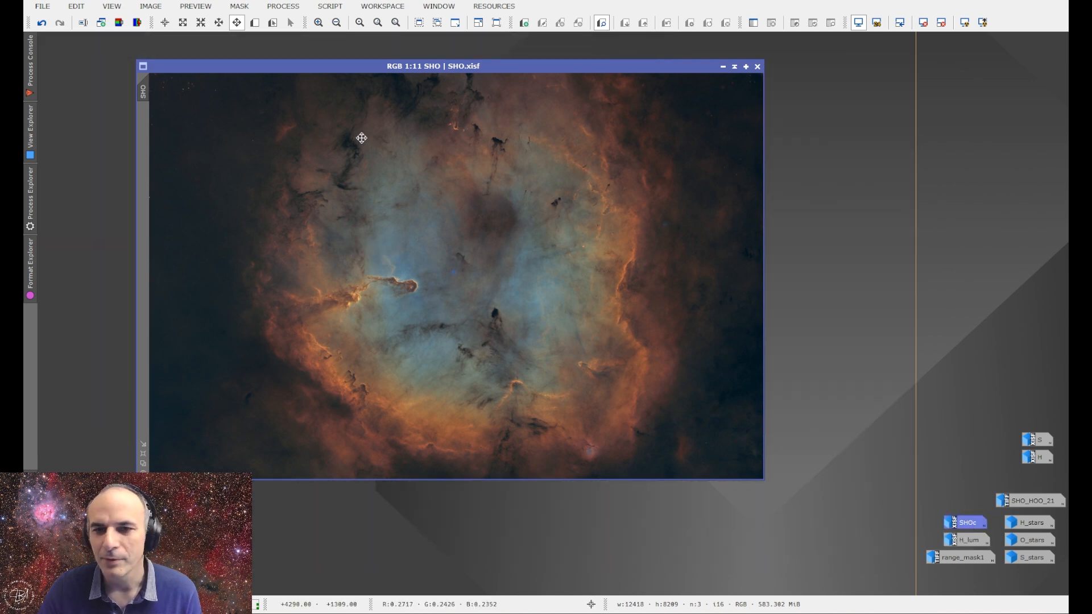
pyautogui.moveTo(410, 66); pyautogui.dragTo(312, 36)
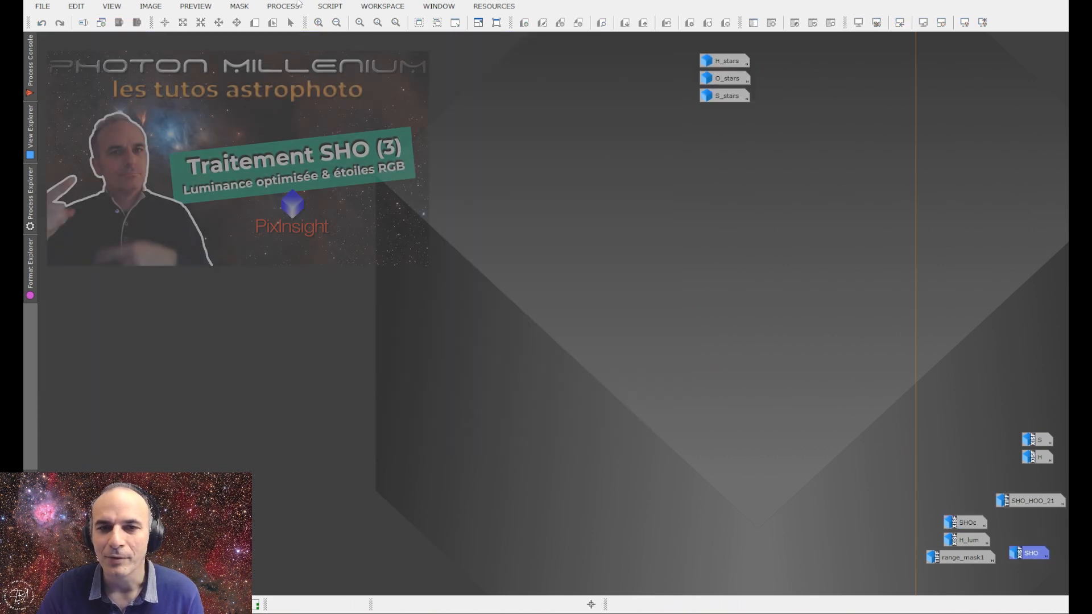
pyautogui.click(282, 6)
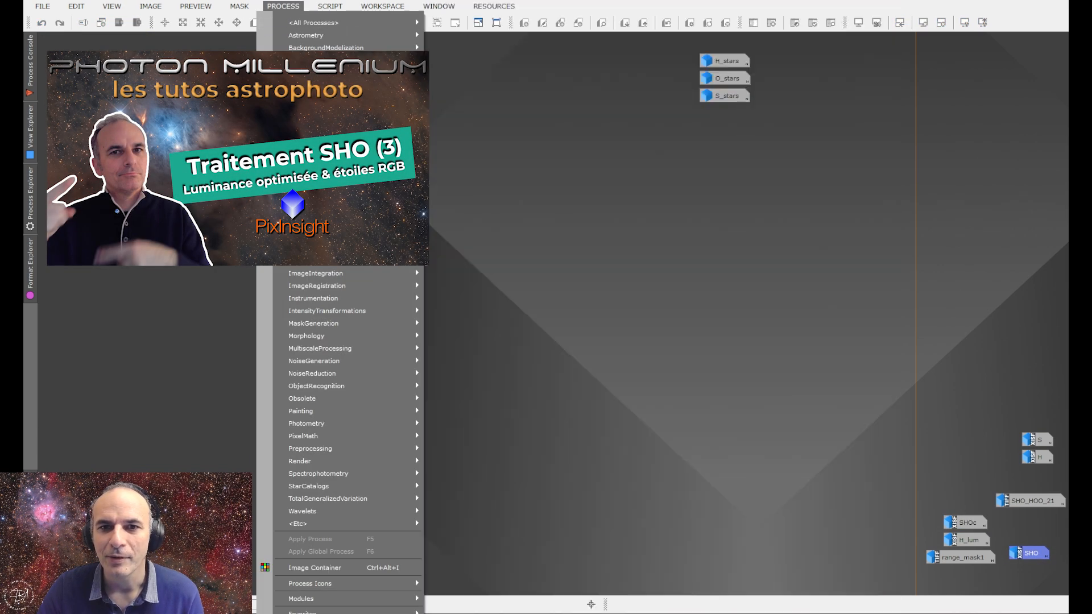
pyautogui.moveTo(398, 60)
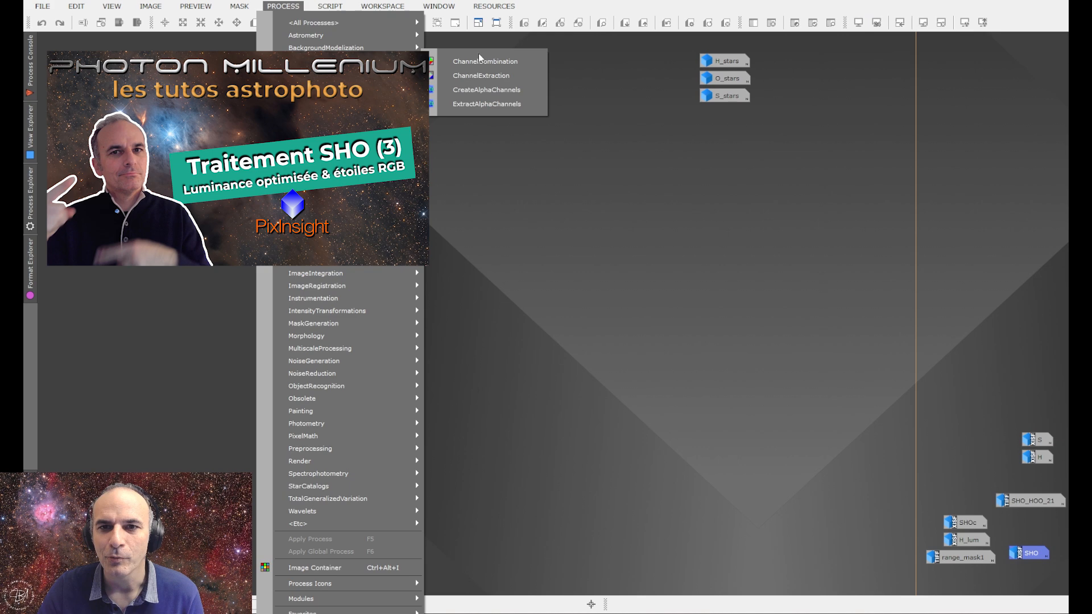
pyautogui.click(645, 169)
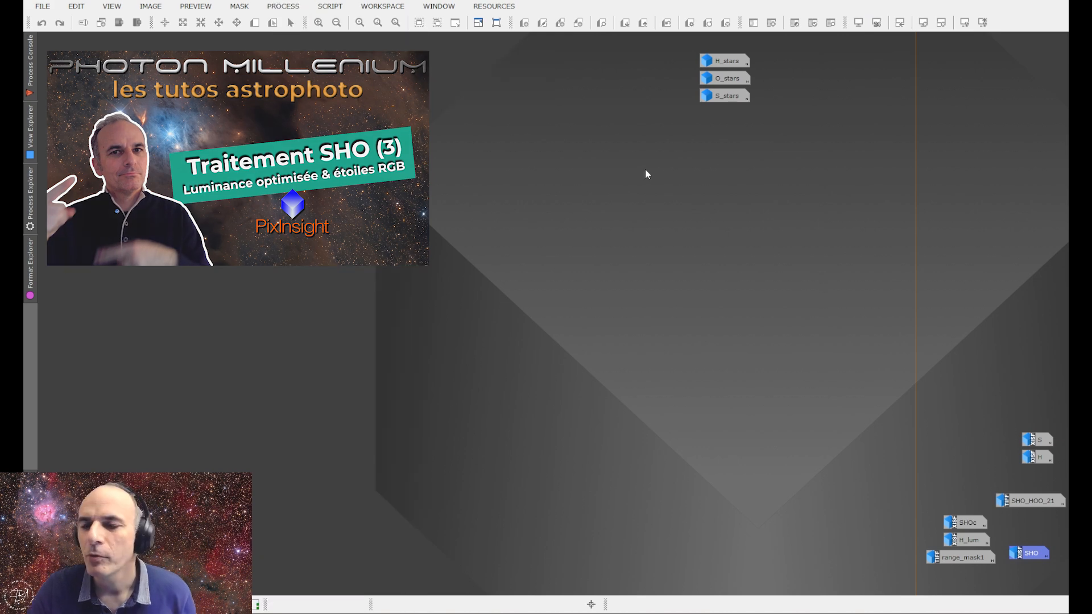
# Restore the H_stars, O_stars and S_stars images from their icons
pyautogui.doubleClick(724, 66)
pyautogui.doubleClick(714, 79)
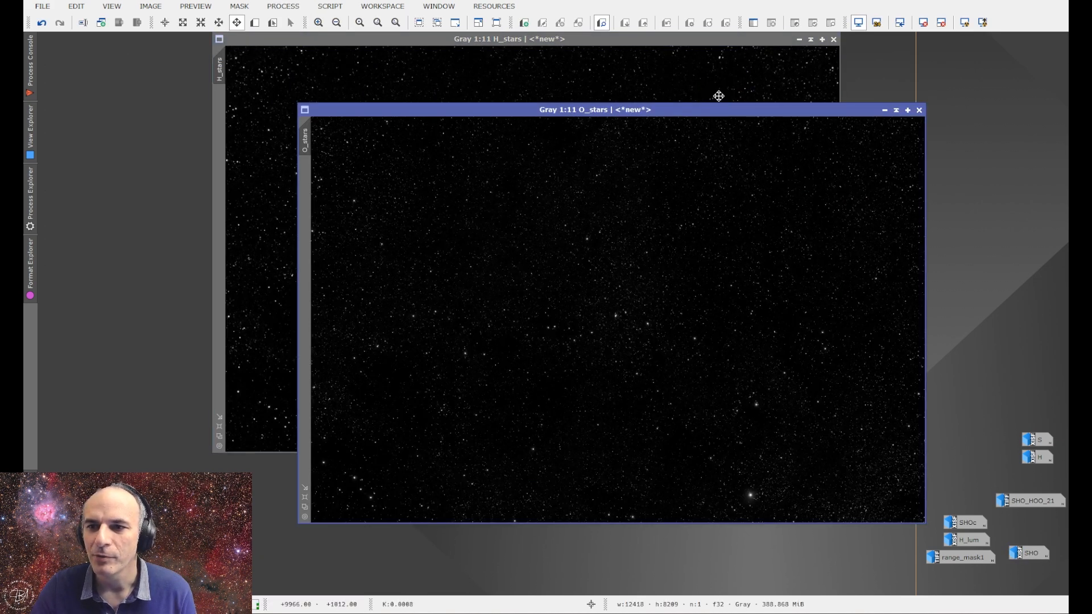
pyautogui.doubleClick(719, 96)
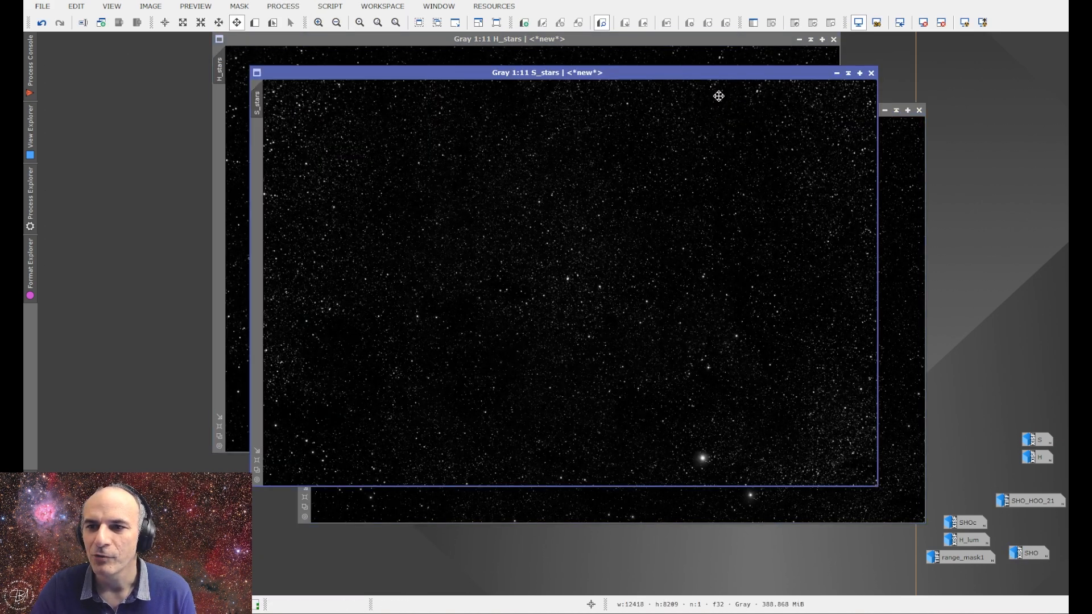
# Combine S_stars, H_stars and O_stars as R, G and B with ChannelCombination, and store the three source images as icons beside the others
pyautogui.click(286, 8)
pyautogui.moveTo(307, 62)
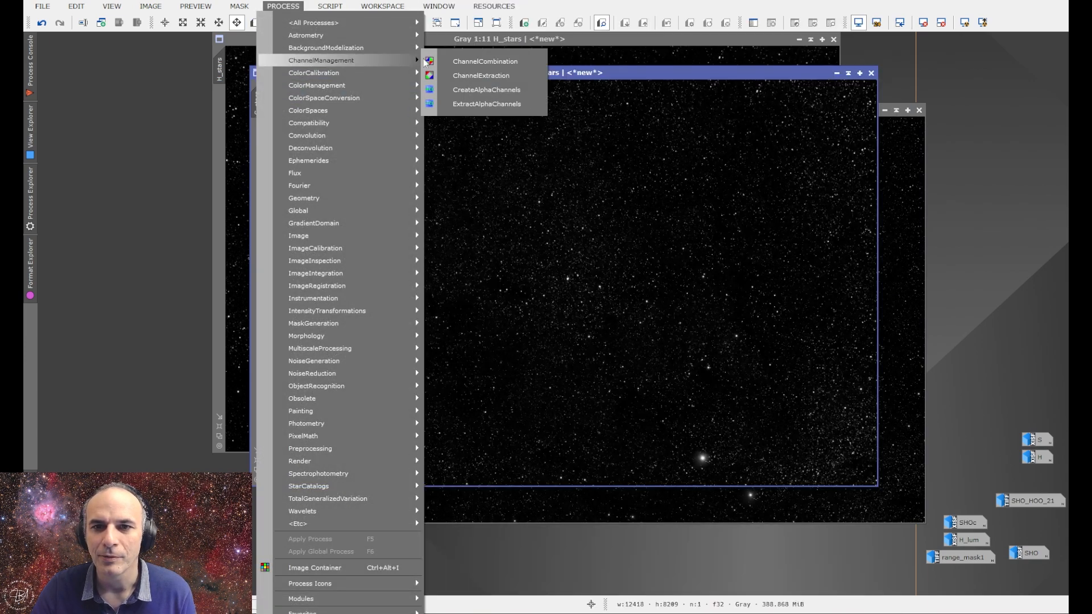
pyautogui.click(468, 65)
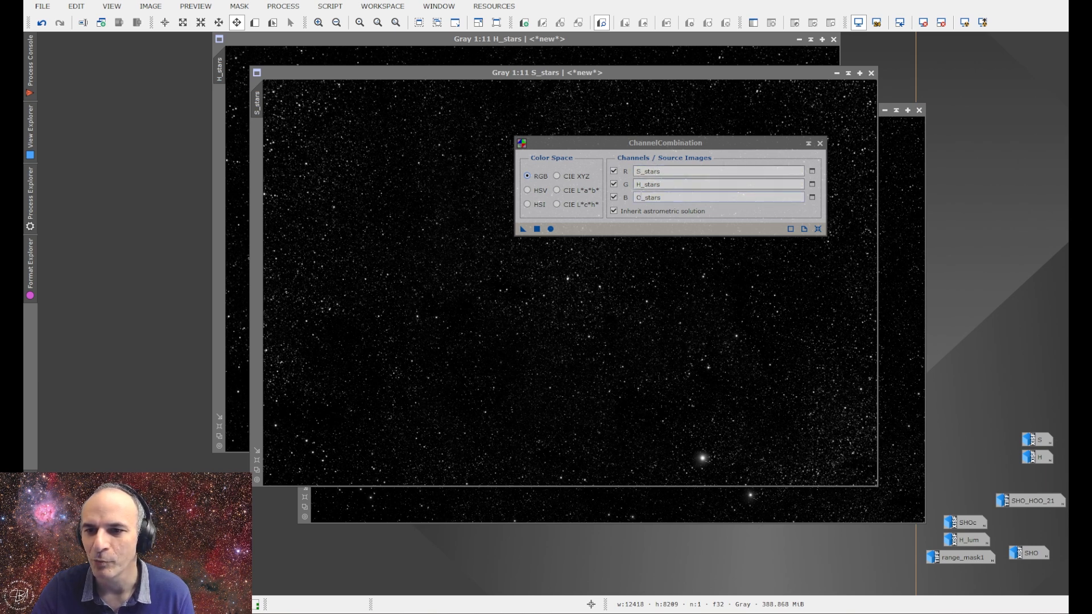
pyautogui.click(550, 229)
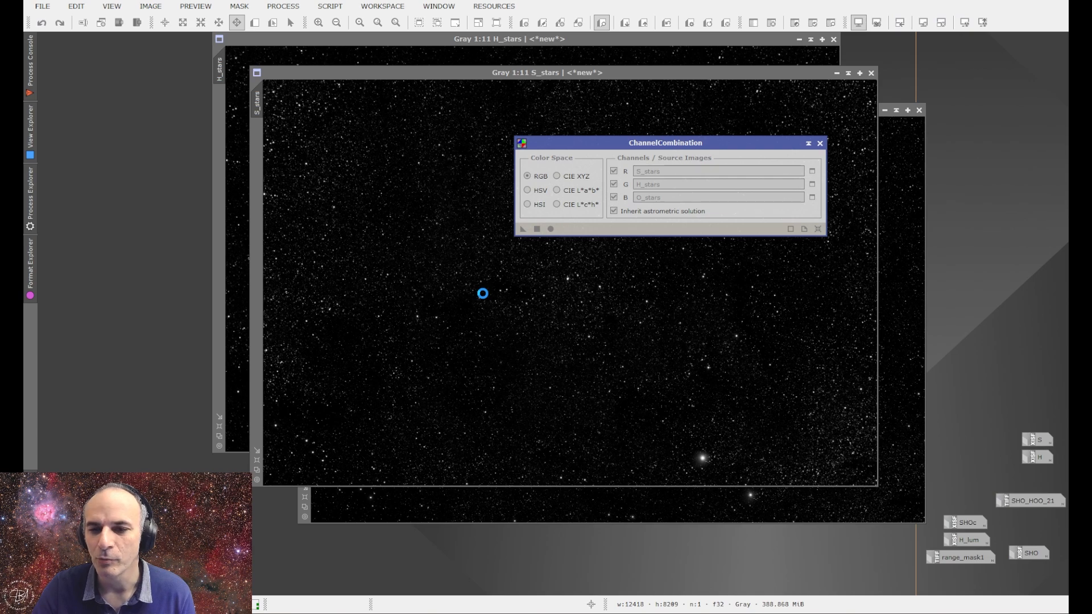
pyautogui.moveTo(529, 114); pyautogui.dragTo(381, 40)
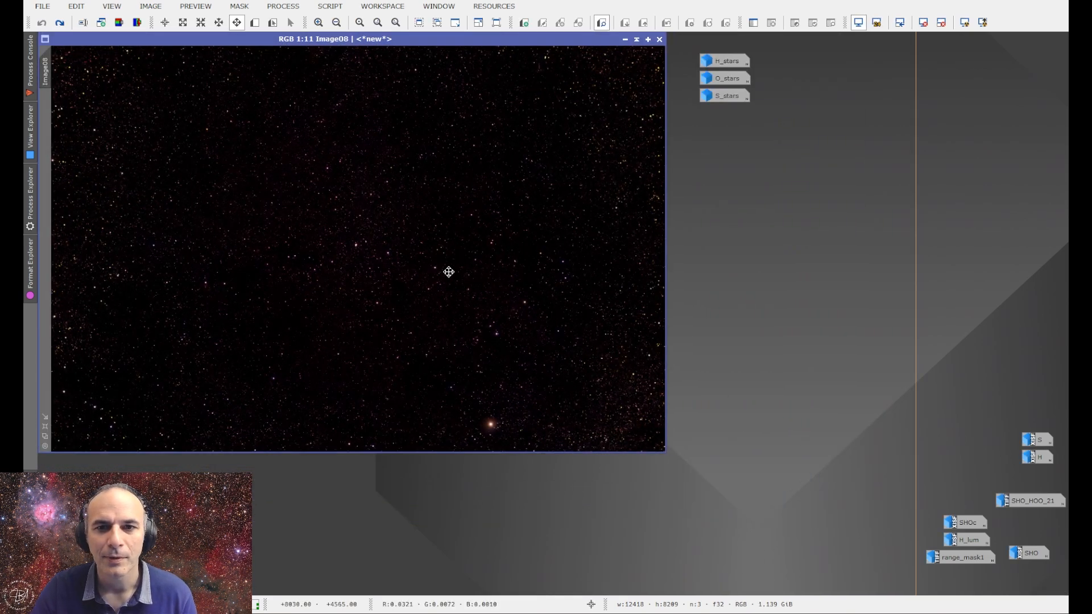
pyautogui.moveTo(701, 41); pyautogui.dragTo(994, 479)
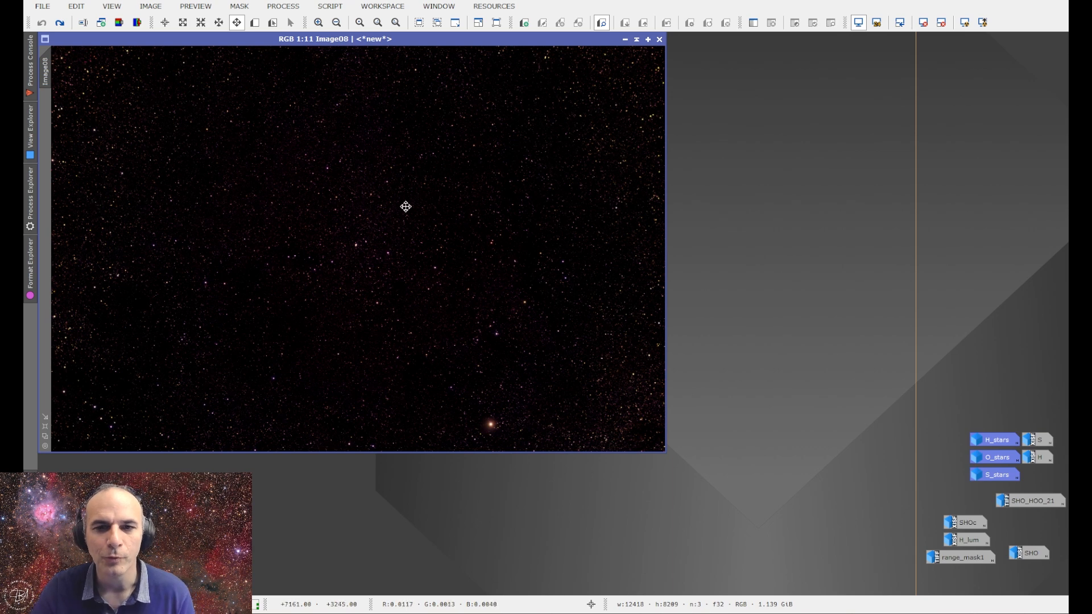
# Plate-solve the combined RGB star image as the active window with the ImageSolver script, keeping its loaded parameters
pyautogui.click(29, 195)
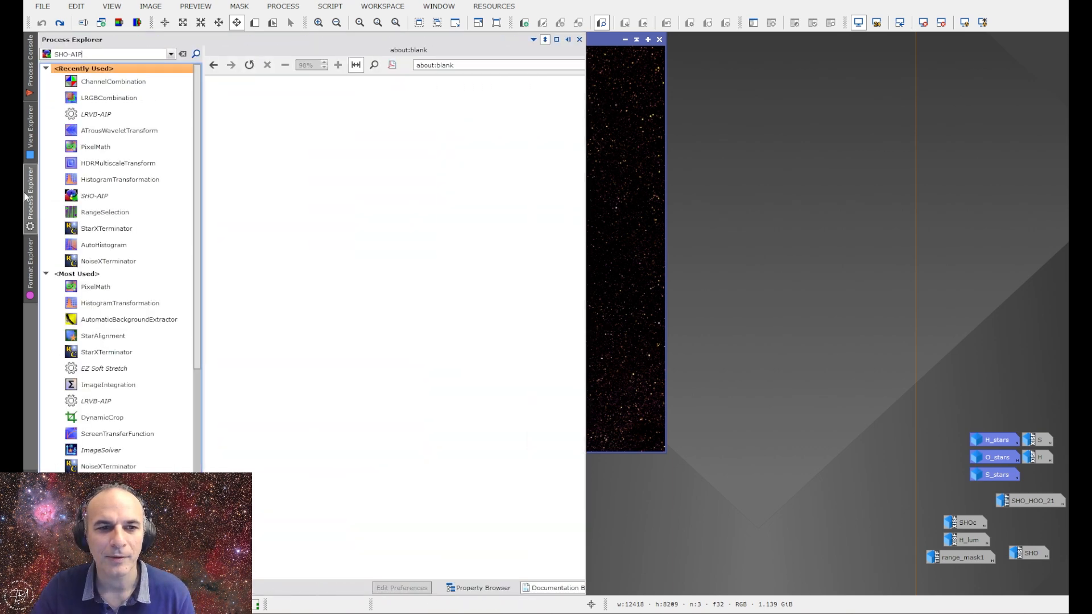
pyautogui.click(183, 55)
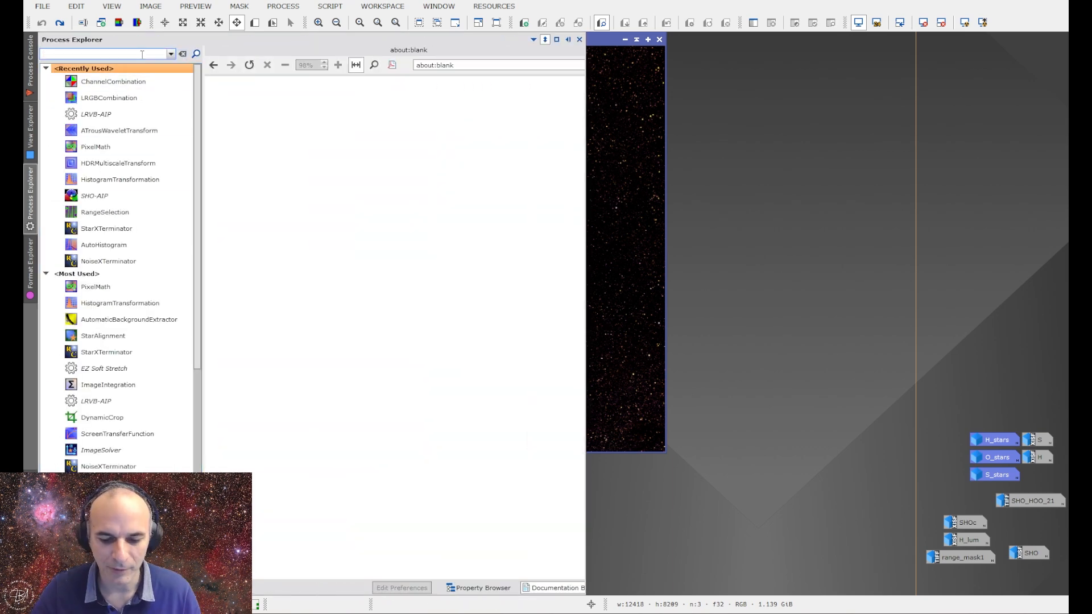
pyautogui.write('im')
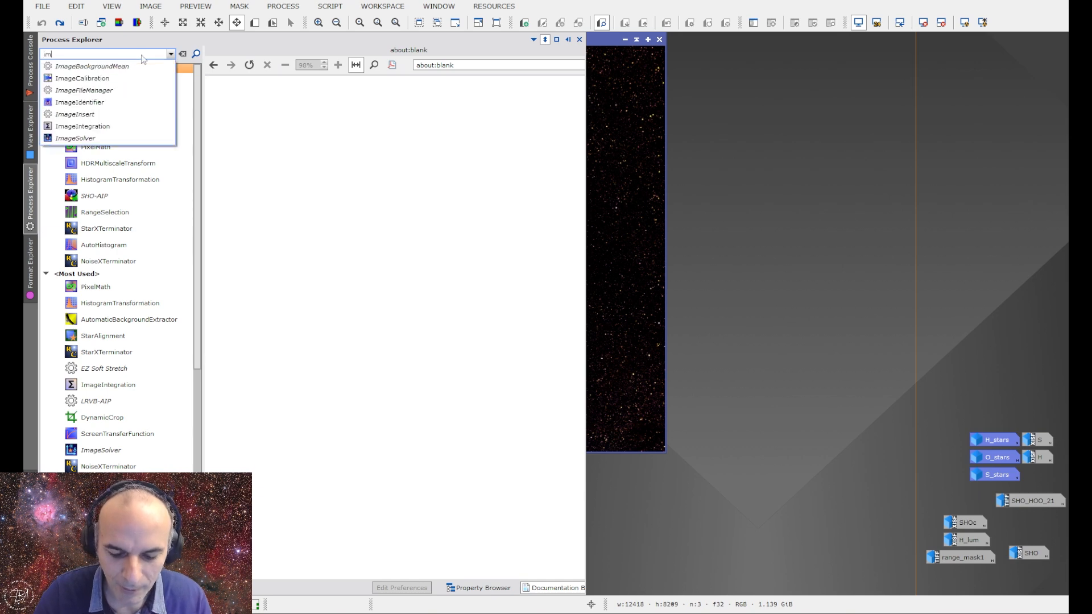
pyautogui.click(125, 138)
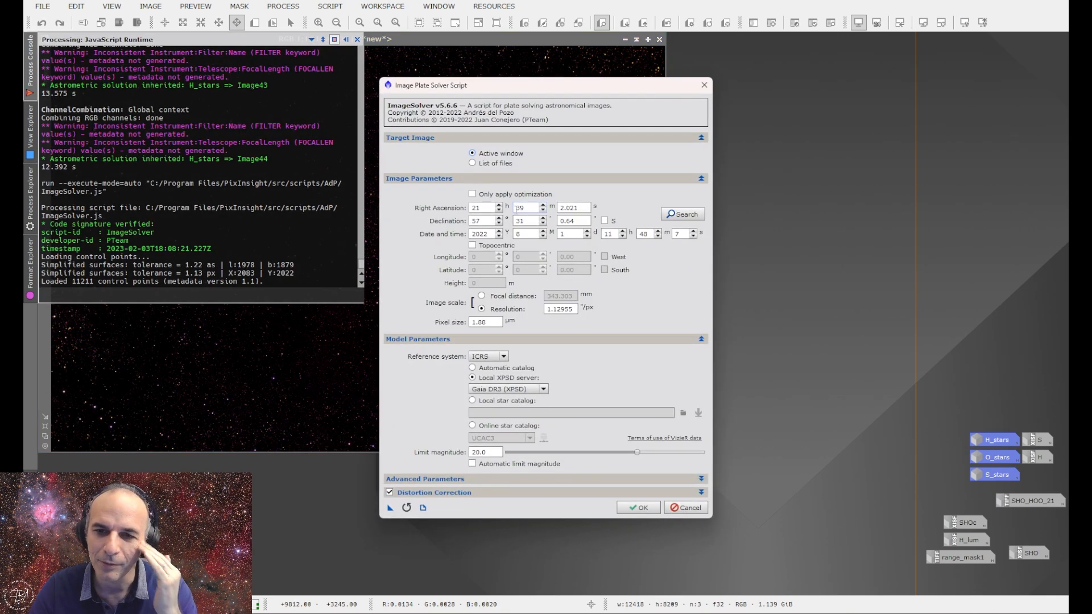
pyautogui.moveTo(529, 87); pyautogui.dragTo(820, 57)
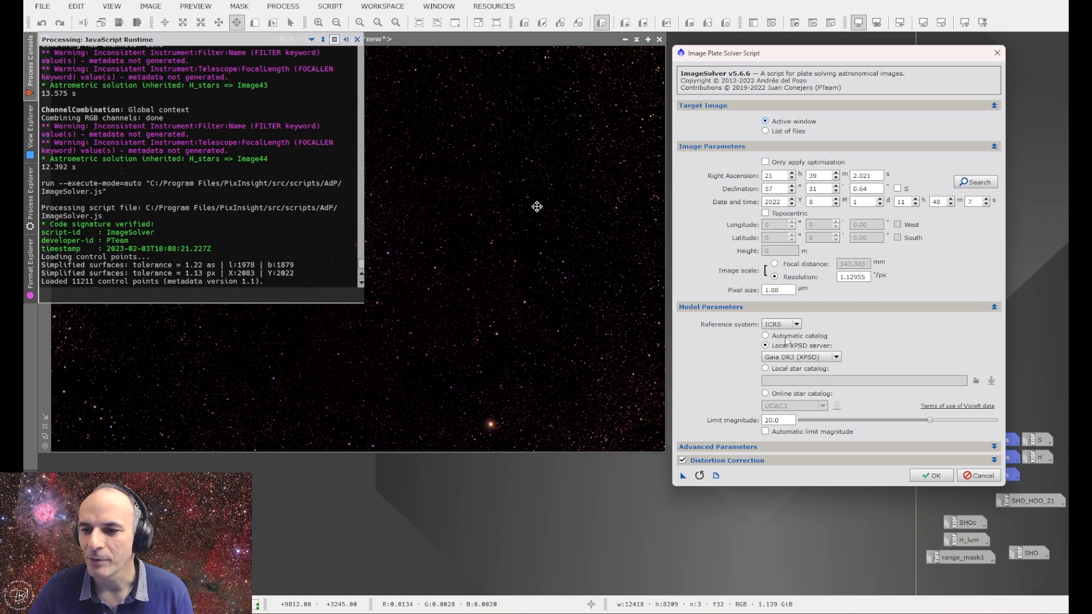
pyautogui.click(936, 476)
# Set SpectrophotometricColorCalibration to the Sony IMX411/455/461/533/571 QE curve, enable narrowband filters mode and turn off graph generation
pyautogui.click(285, 6)
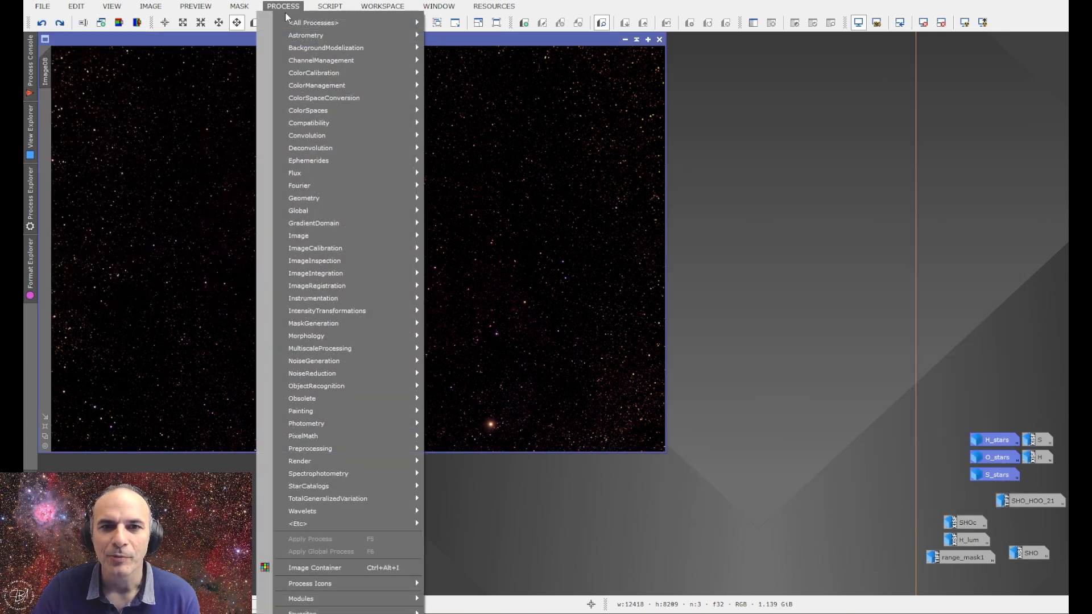
pyautogui.moveTo(410, 23)
pyautogui.click(767, 141)
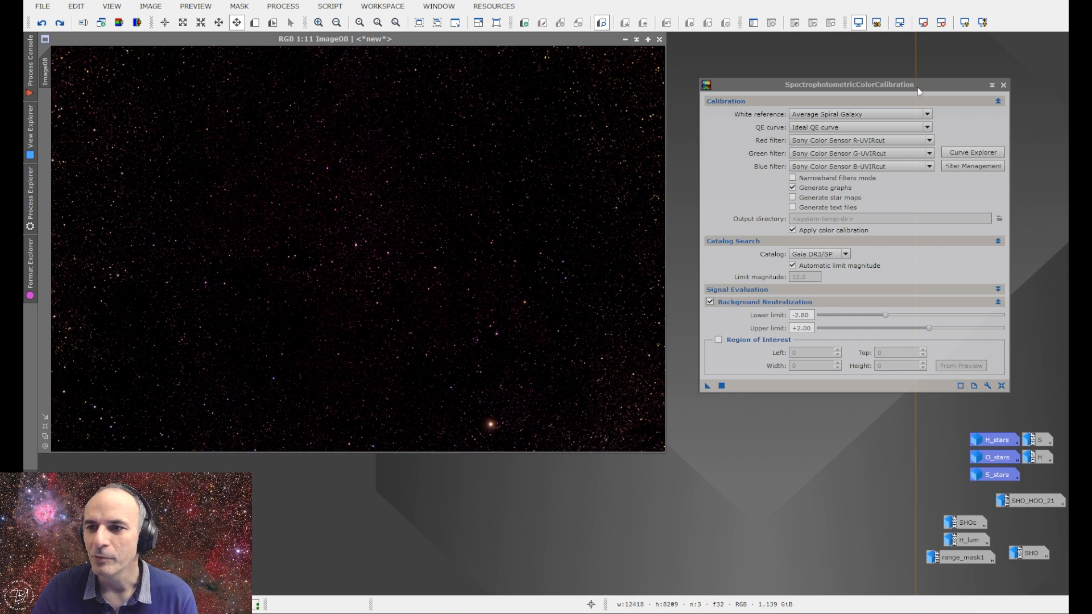
pyautogui.click(821, 127)
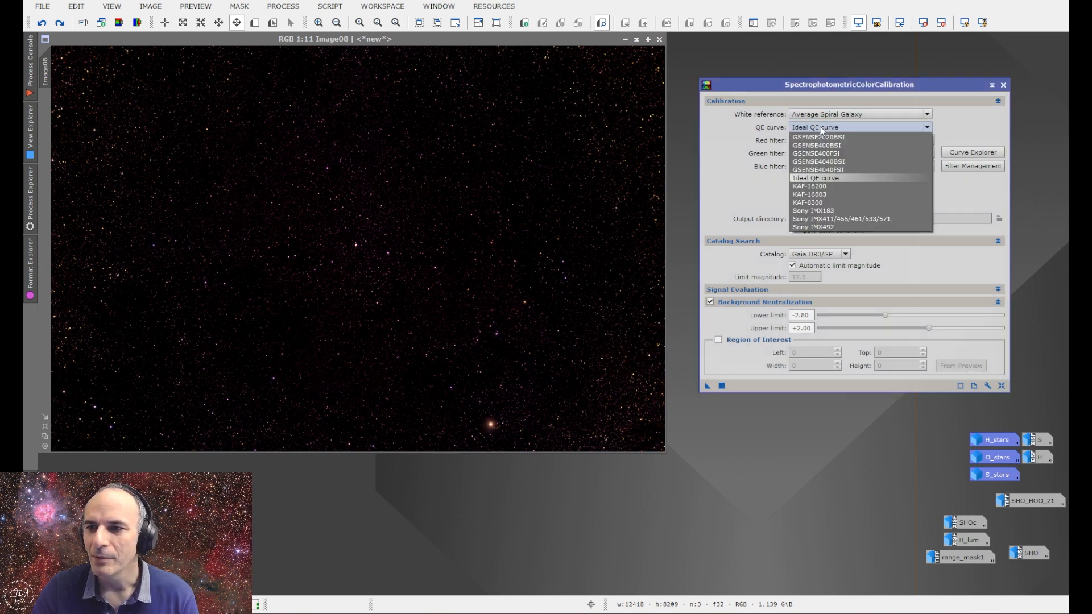
pyautogui.click(836, 218)
pyautogui.click(803, 141)
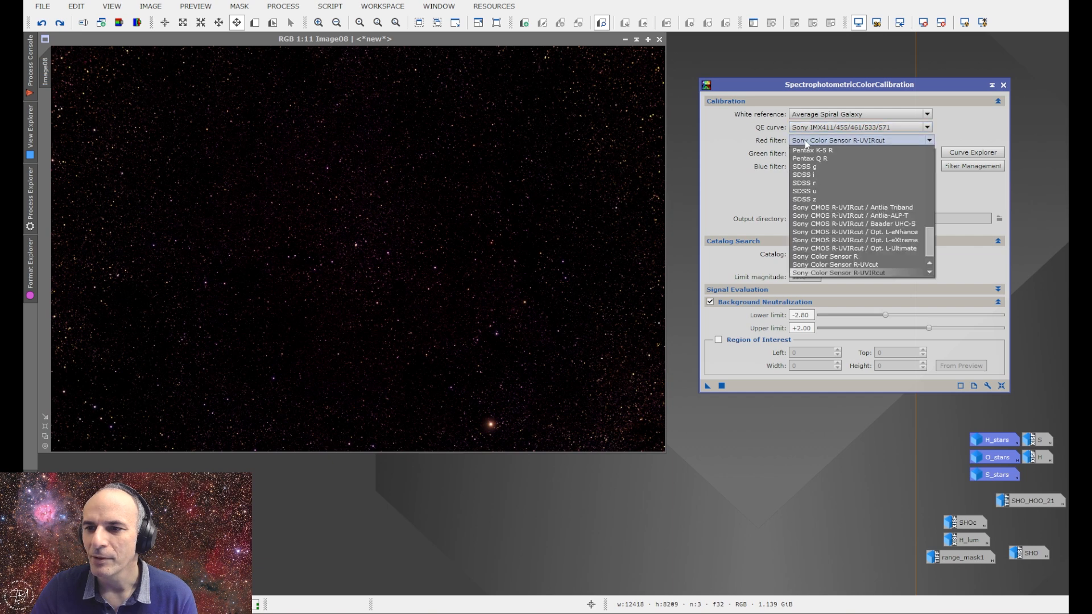
pyautogui.click(818, 146)
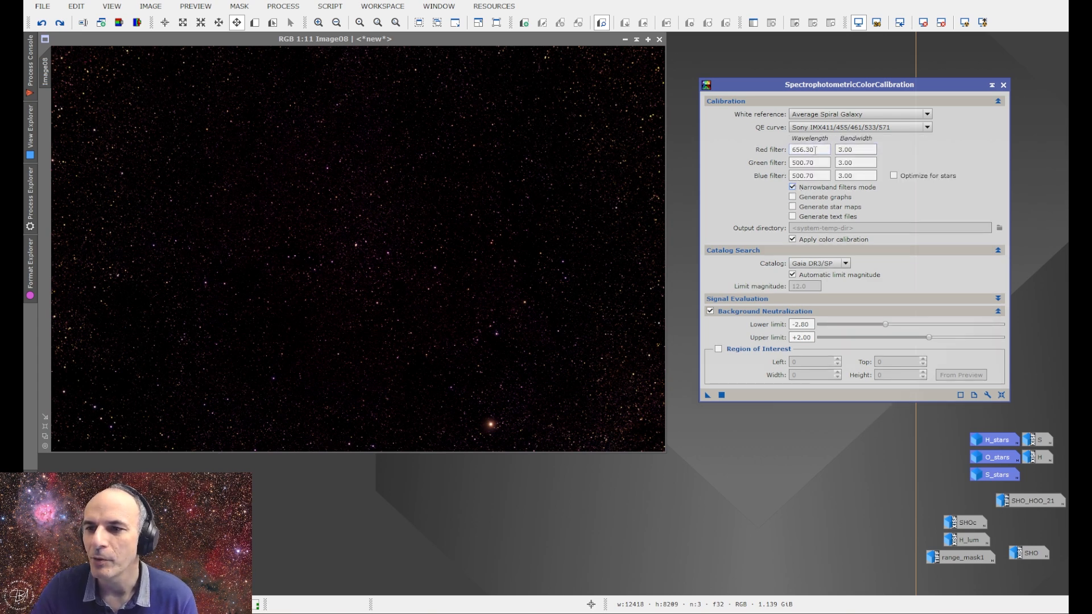
# Set the green filter wavelength to 656.30 and the red to 672.00, keeping the blue at 500.70
pyautogui.moveTo(817, 163); pyautogui.dragTo(783, 158)
pyautogui.write('656.3')
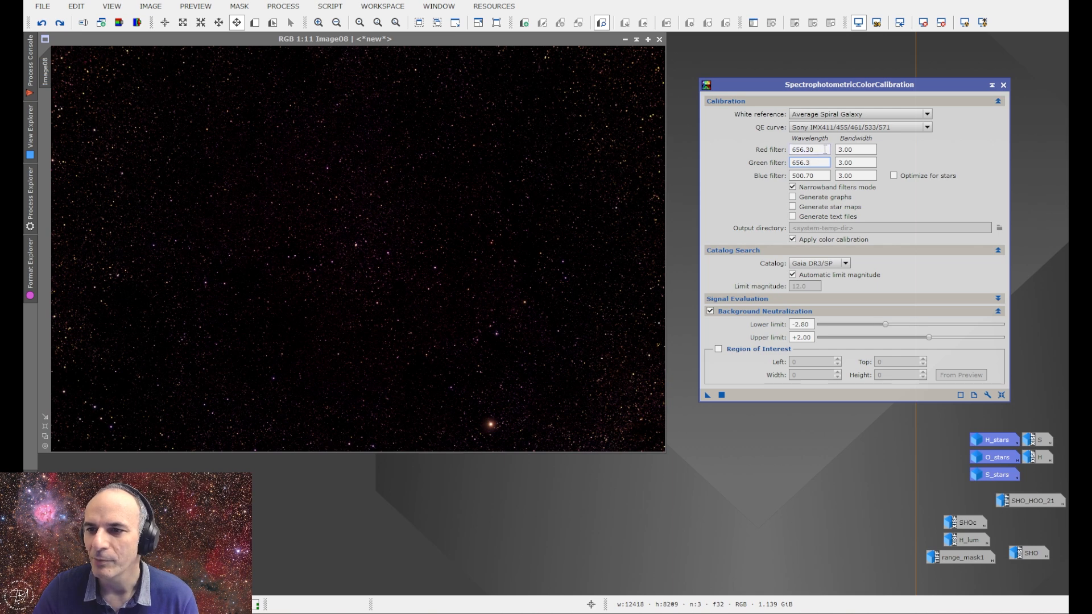
pyautogui.moveTo(819, 149); pyautogui.dragTo(784, 150)
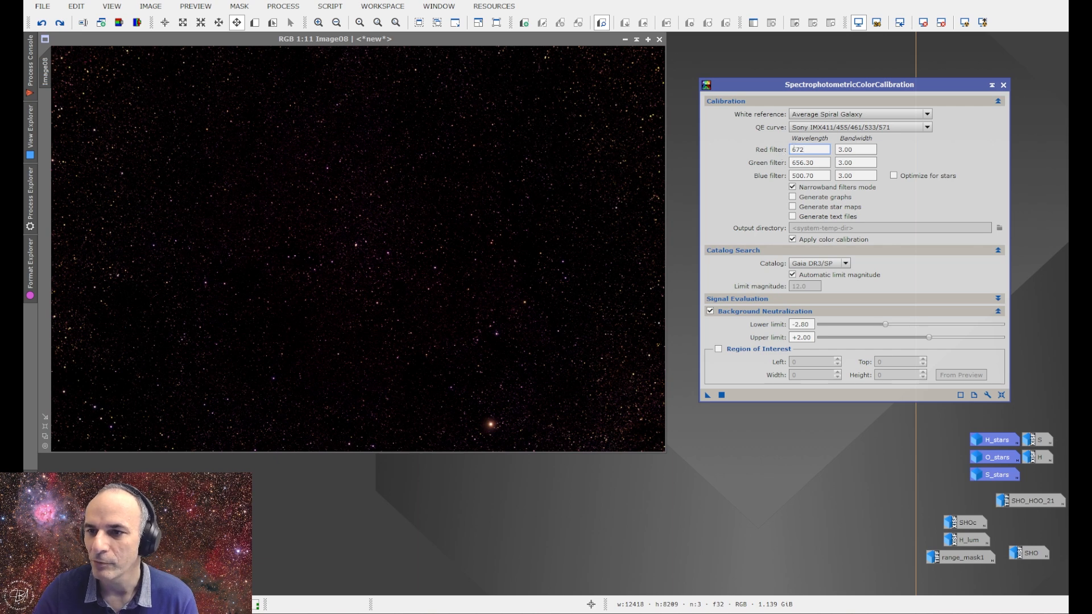
pyautogui.click(820, 175)
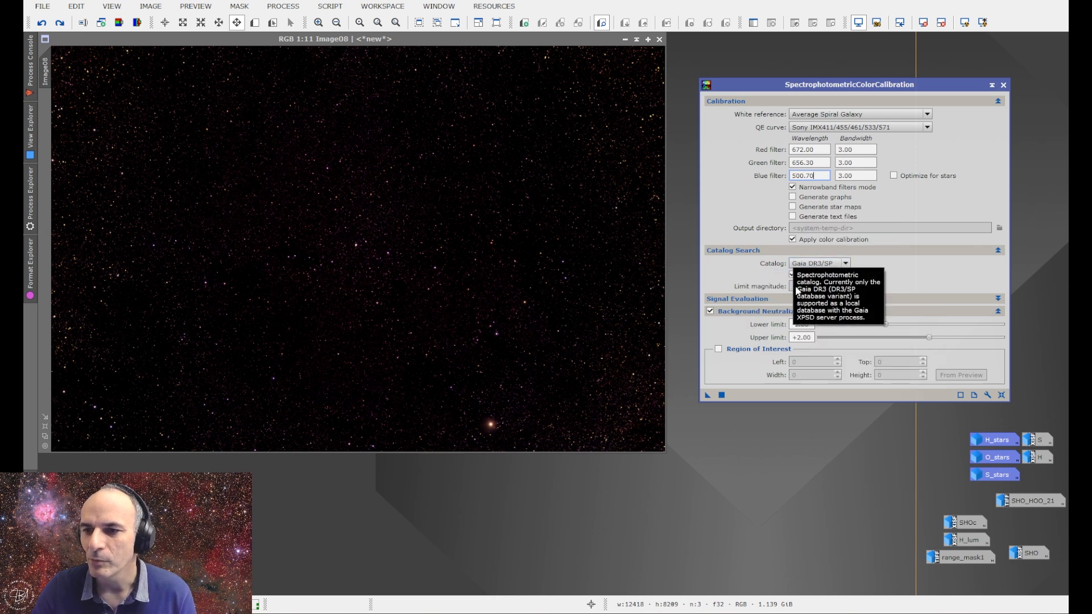
# Enable star optimization, disable background neutralization, apply the color calibration to the combined star image and close the process
pyautogui.click(793, 274)
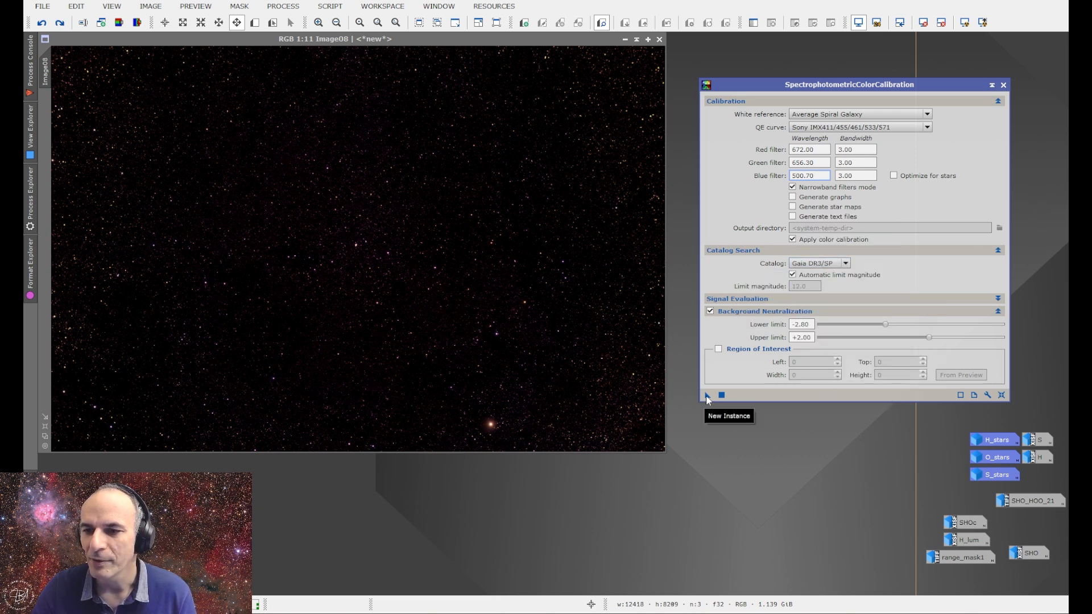
pyautogui.click(894, 176)
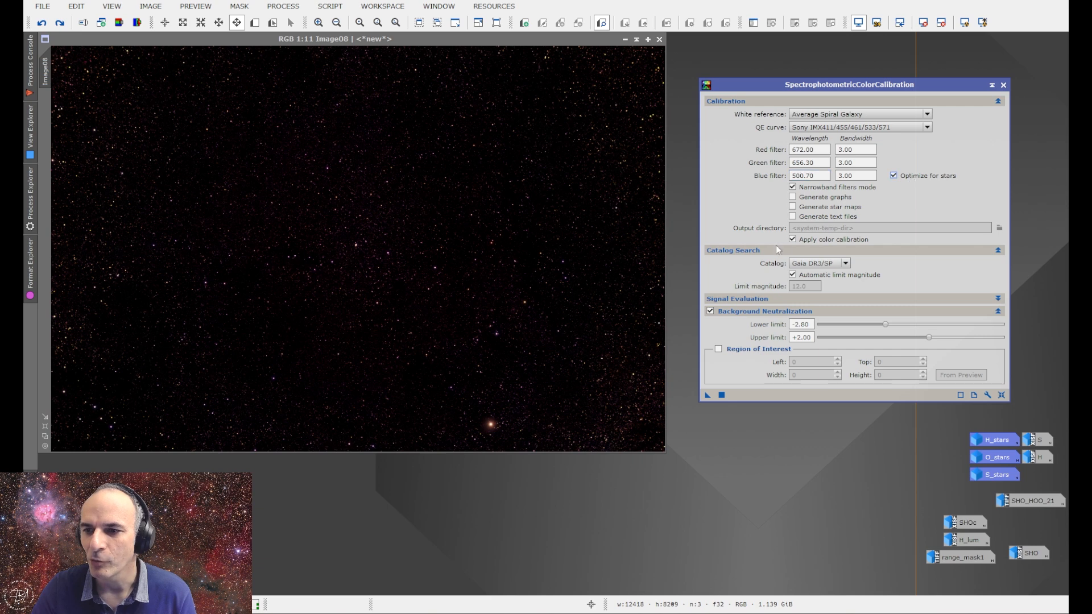
pyautogui.click(710, 311)
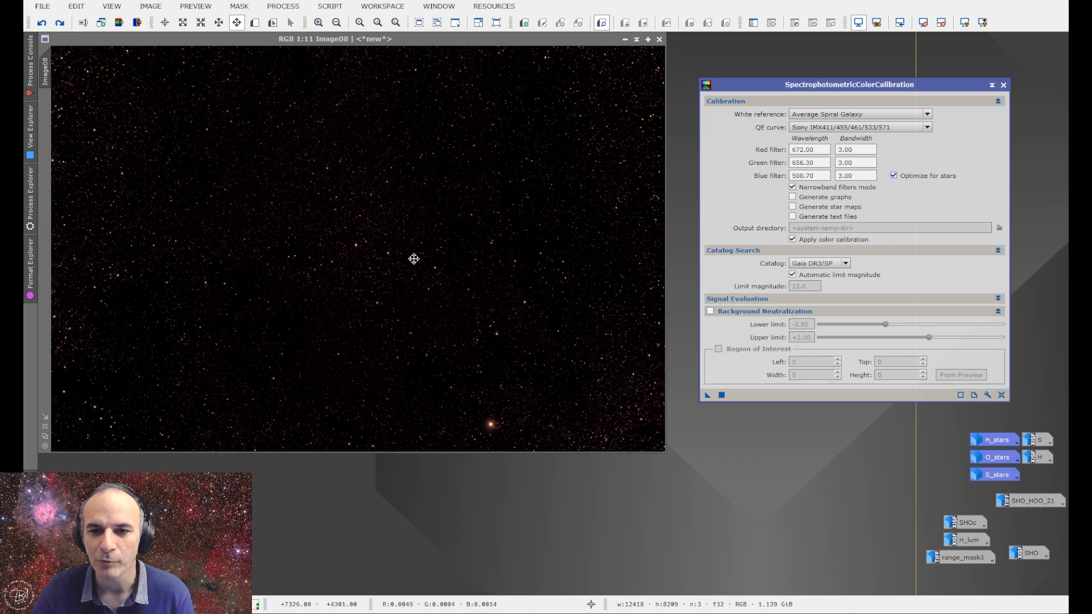
pyautogui.moveTo(707, 397); pyautogui.dragTo(406, 268)
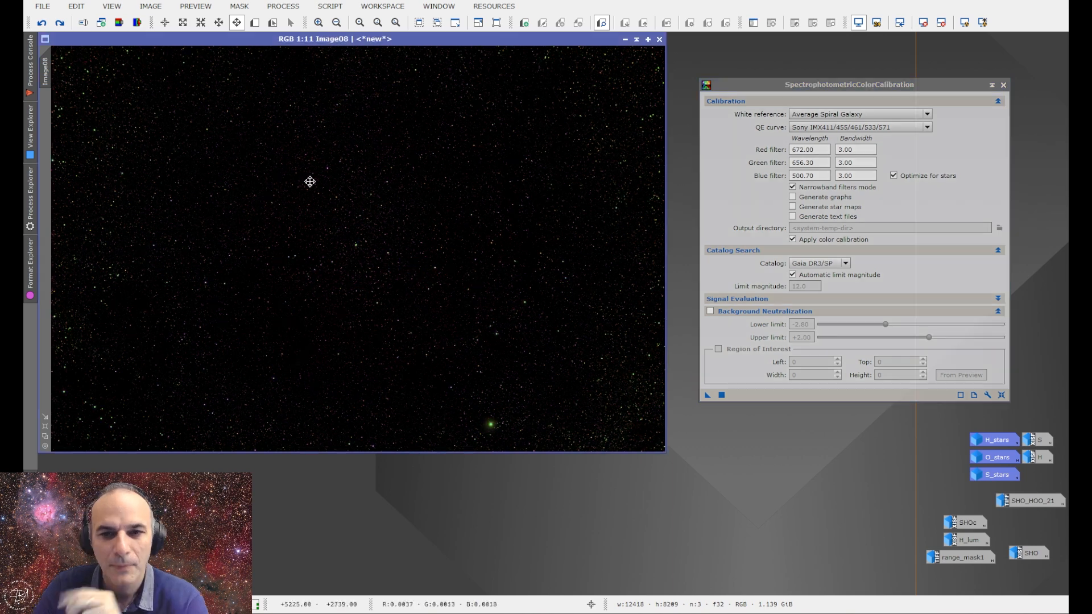
pyautogui.click(1003, 85)
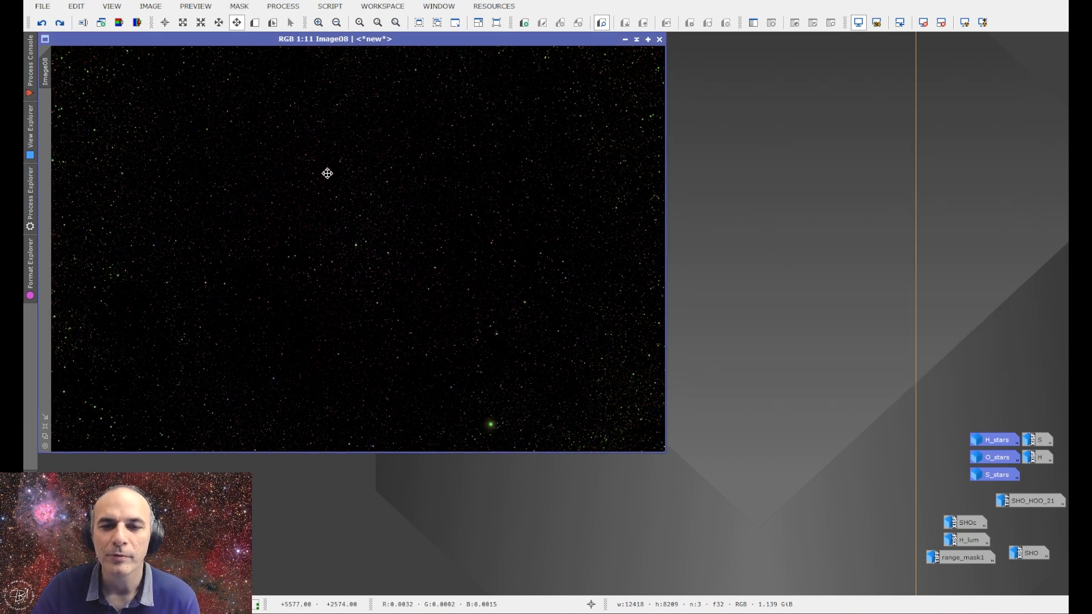
# Remove the green cast from the combined star image with SCNR, using Average Neutral protection and an amount of 1.00, and close the process
pyautogui.scroll(8, 335, 251)
pyautogui.scroll(1, 413, 230)
pyautogui.moveTo(385, 214); pyautogui.dragTo(368, 236)
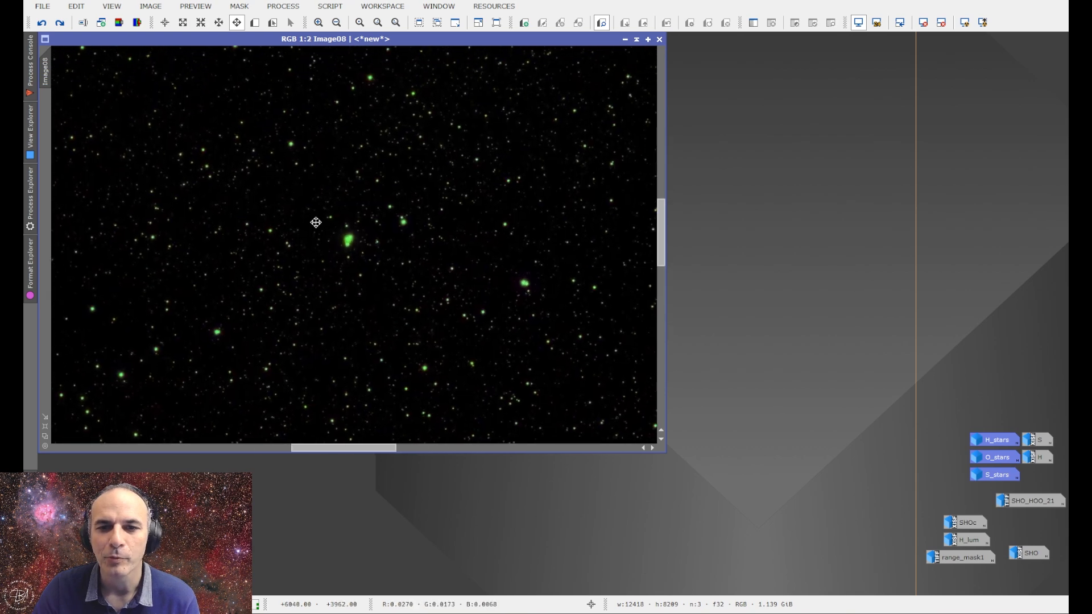
pyautogui.click(284, 7)
pyautogui.moveTo(290, 24)
pyautogui.click(811, 59)
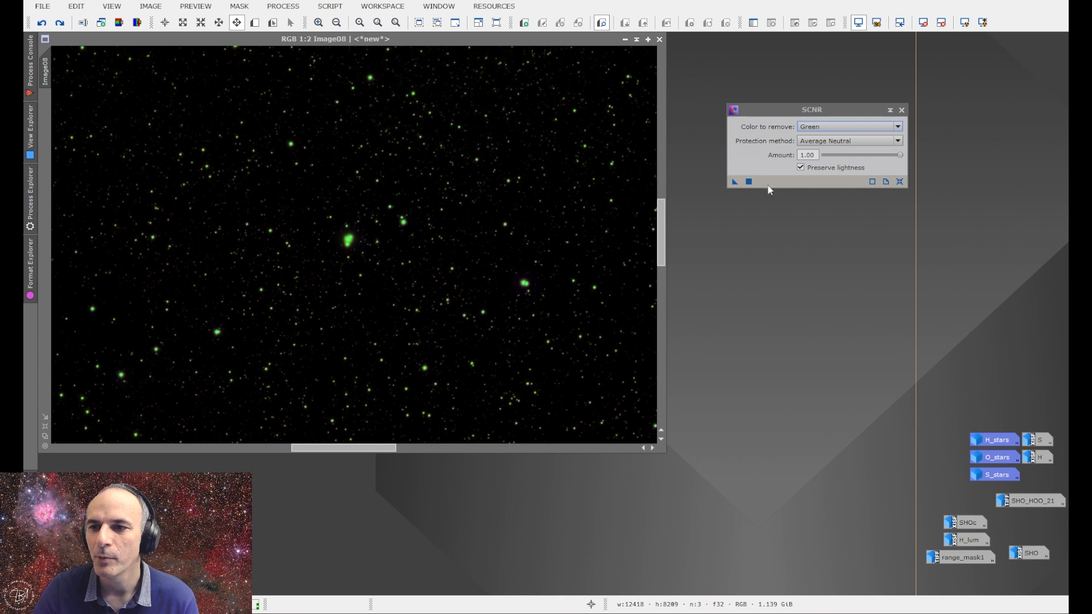
pyautogui.click(736, 182)
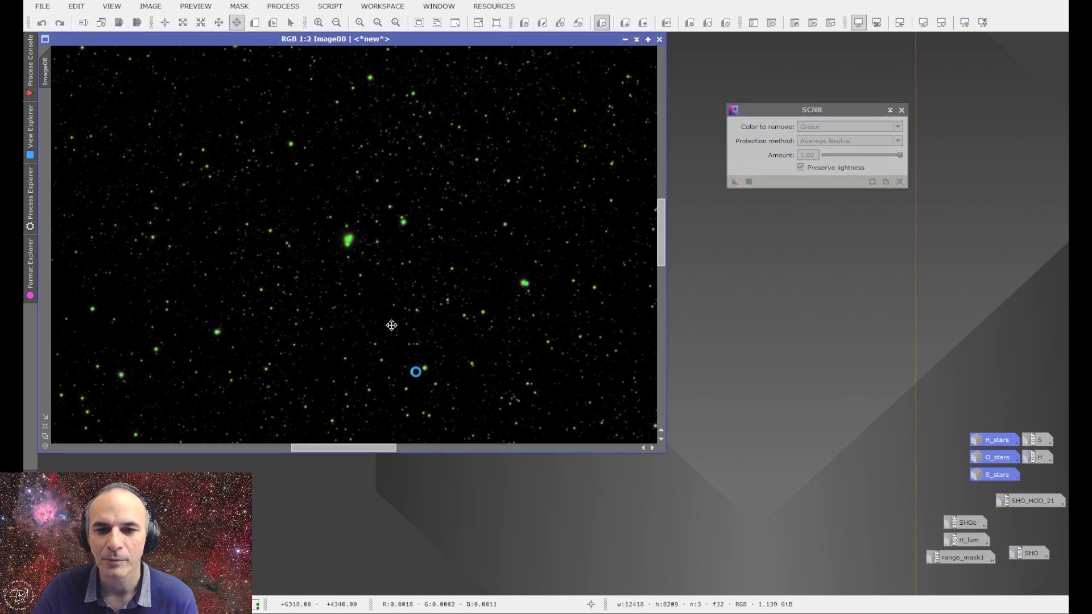
pyautogui.click(902, 111)
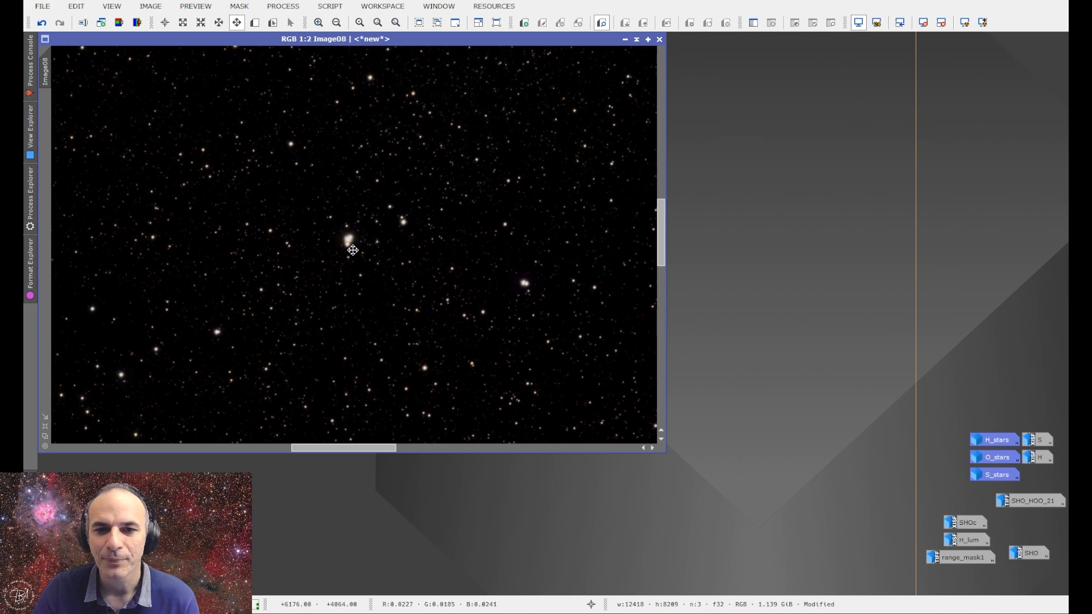
# Examine the star colors and shapes across the combined star image at several magnifications
pyautogui.scroll(4, 350, 242)
pyautogui.scroll(-4, 351, 240)
pyautogui.scroll(3, 425, 199)
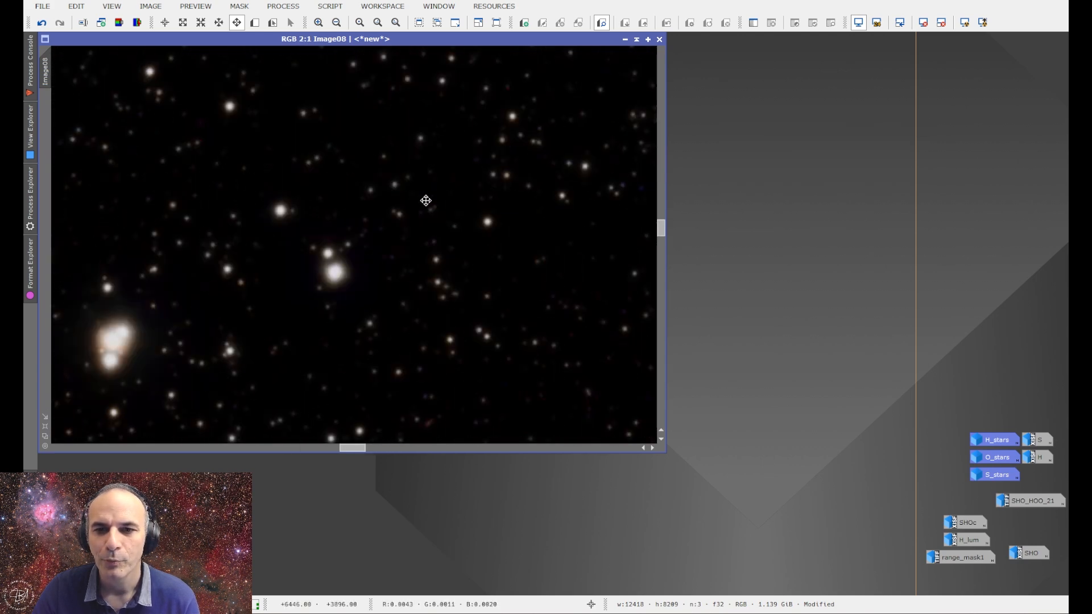
pyautogui.scroll(-4, 434, 188)
pyautogui.scroll(4, 327, 208)
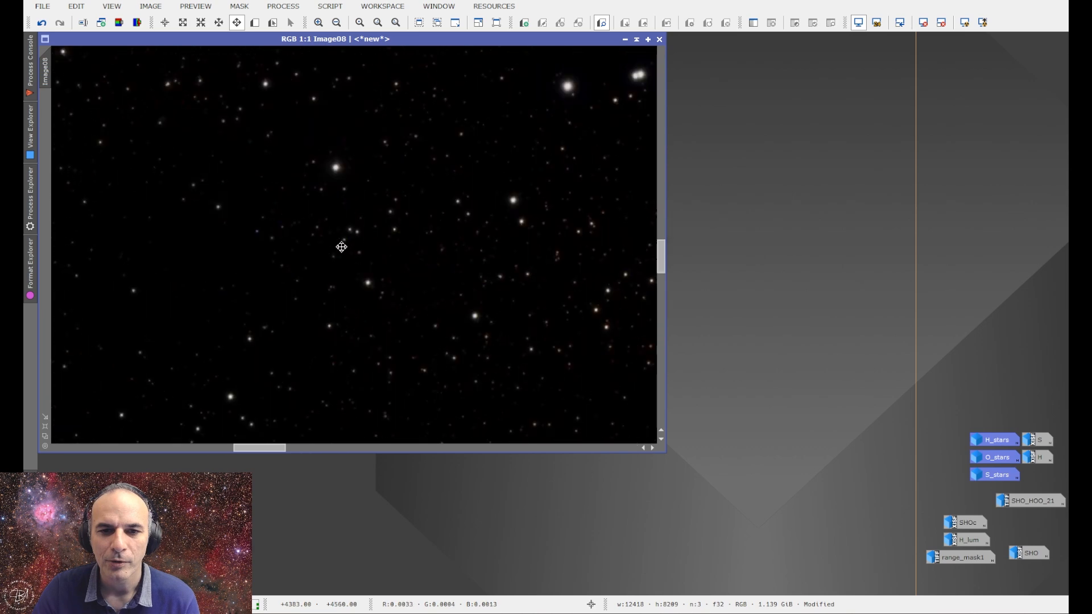
pyautogui.moveTo(256, 252); pyautogui.dragTo(648, 141)
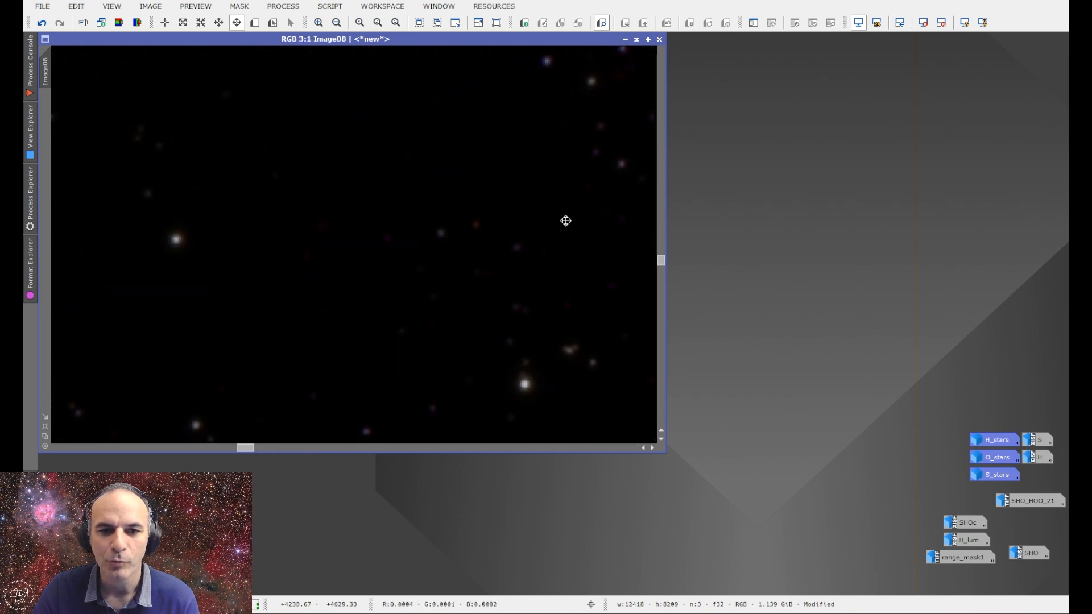
pyautogui.moveTo(555, 222); pyautogui.dragTo(139, 341)
pyautogui.moveTo(420, 253); pyautogui.dragTo(70, 297)
pyautogui.moveTo(120, 61); pyautogui.dragTo(117, 329)
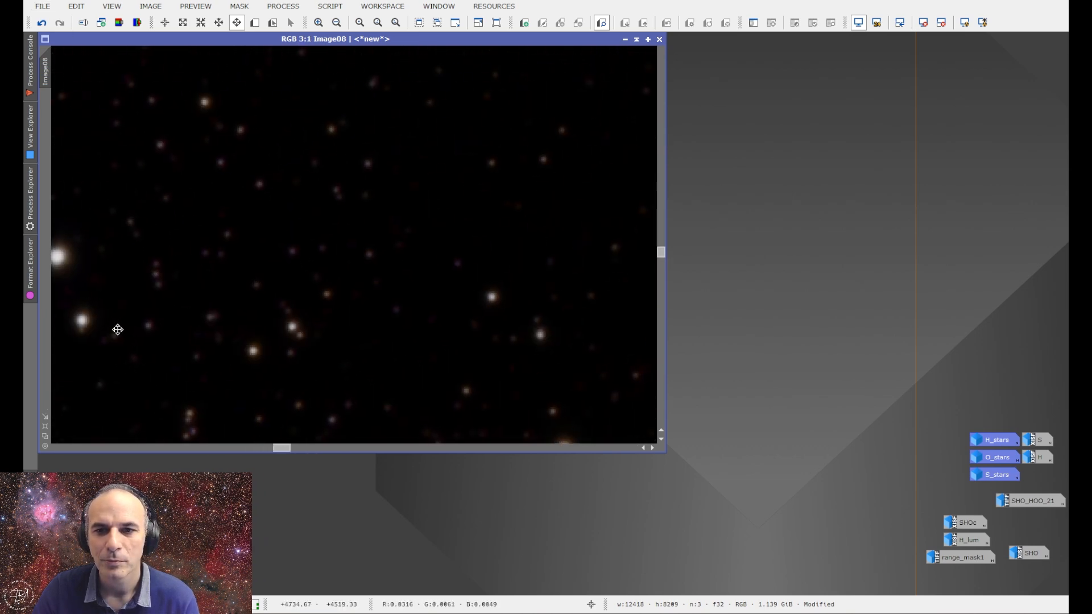
pyautogui.scroll(-5, 334, 276)
pyautogui.scroll(4, 527, 214)
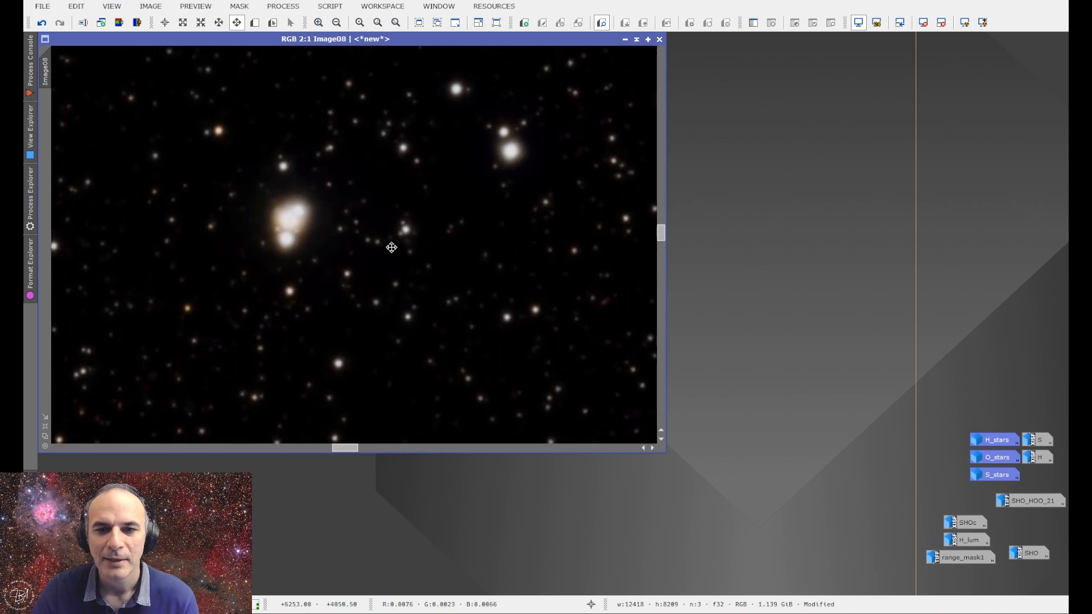
# Raise the saturation to 0.50909 across all hues with ColorSaturation, apply it to the combined star image and close the real-time preview
pyautogui.click(282, 6)
pyautogui.moveTo(387, 23)
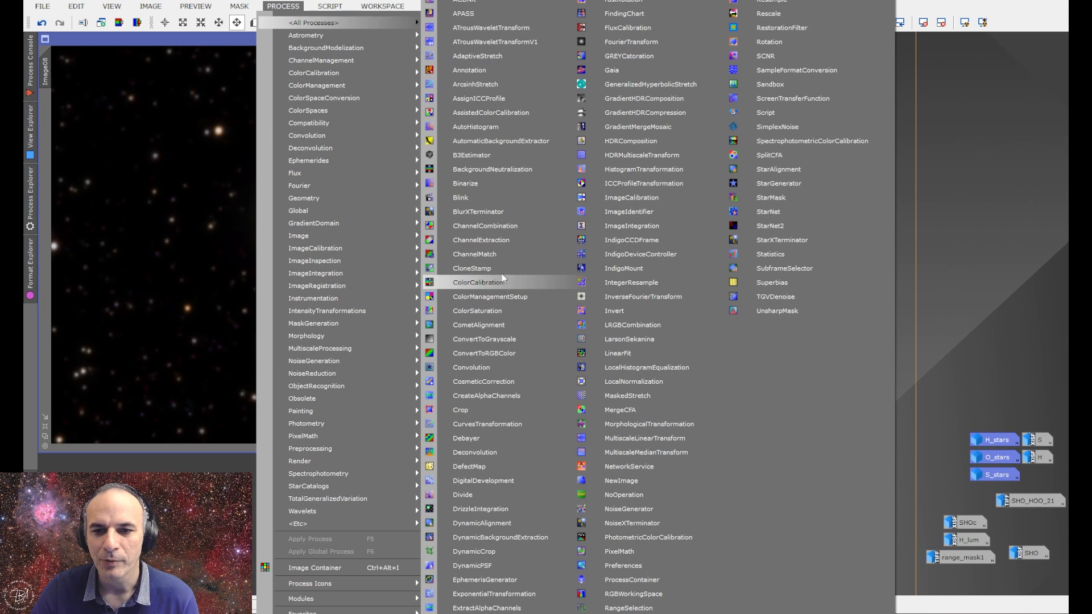
pyautogui.click(492, 312)
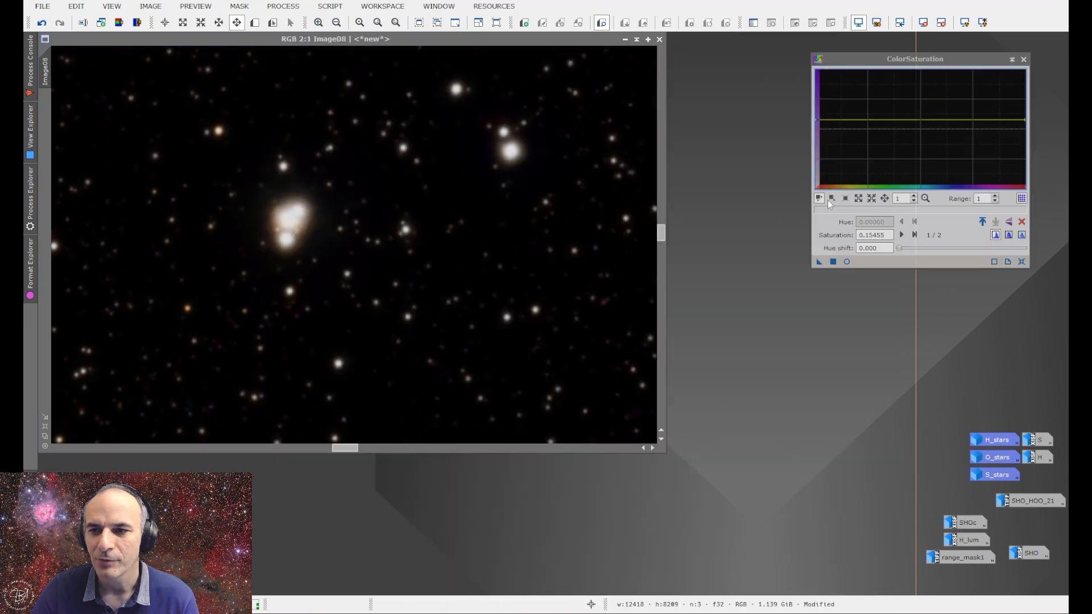
pyautogui.click(847, 262)
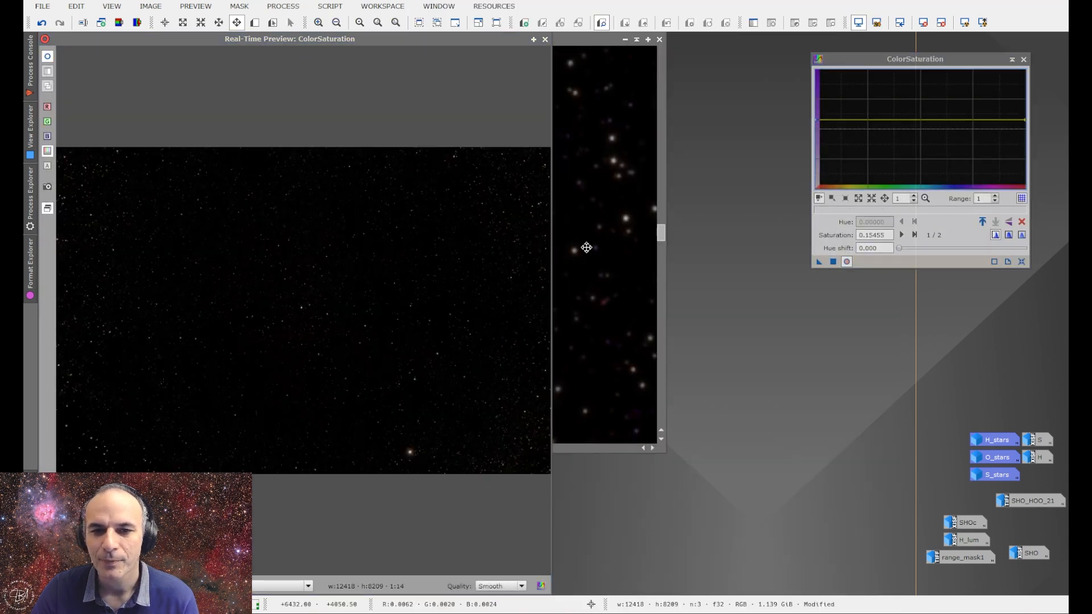
pyautogui.moveTo(817, 119); pyautogui.dragTo(817, 99)
pyautogui.click(834, 261)
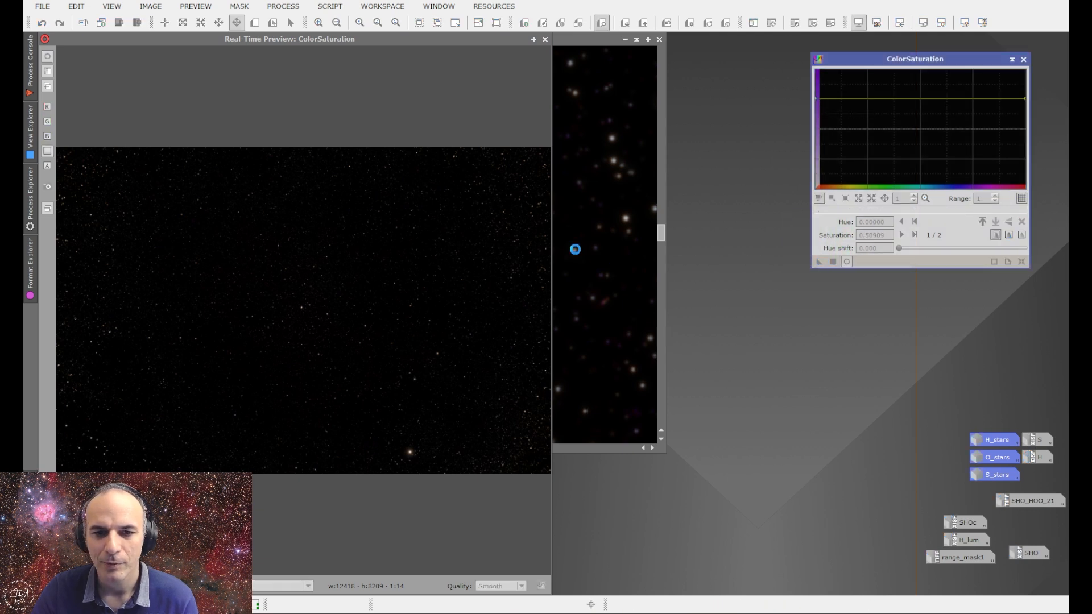
pyautogui.click(545, 39)
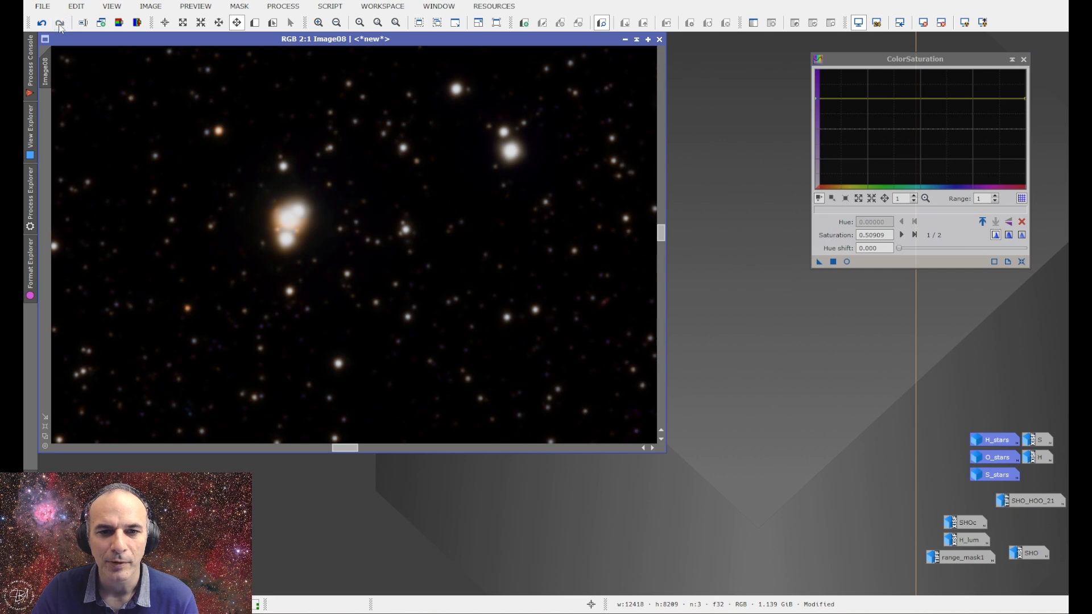
# Examine the saturated stars, including the bright star with the orange halo, both in close-up and over the whole frame
pyautogui.scroll(-2, 327, 257)
pyautogui.scroll(3, 325, 253)
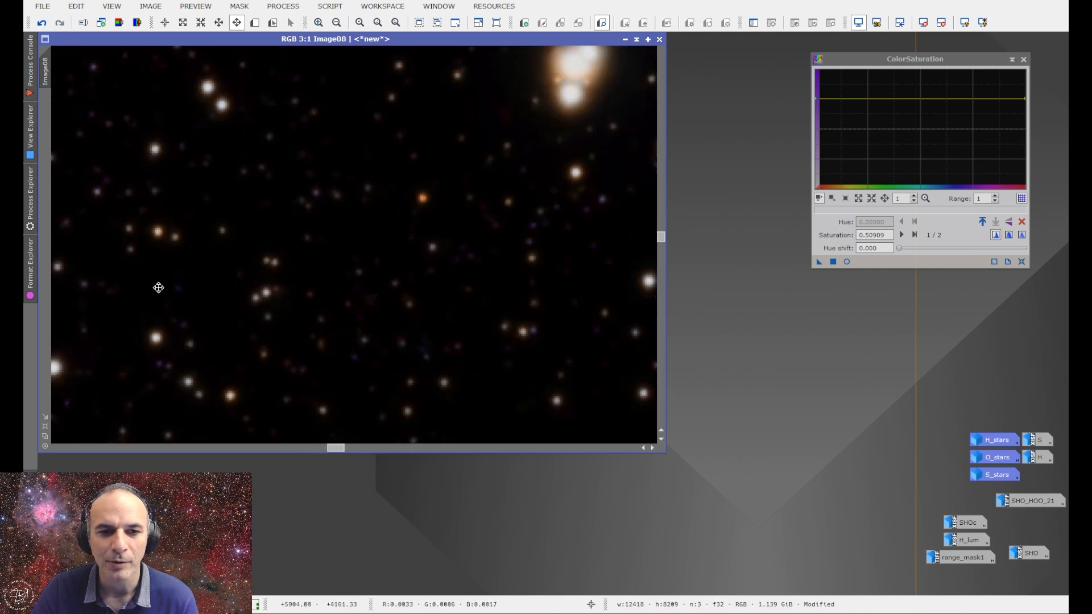
pyautogui.scroll(-4, 448, 236)
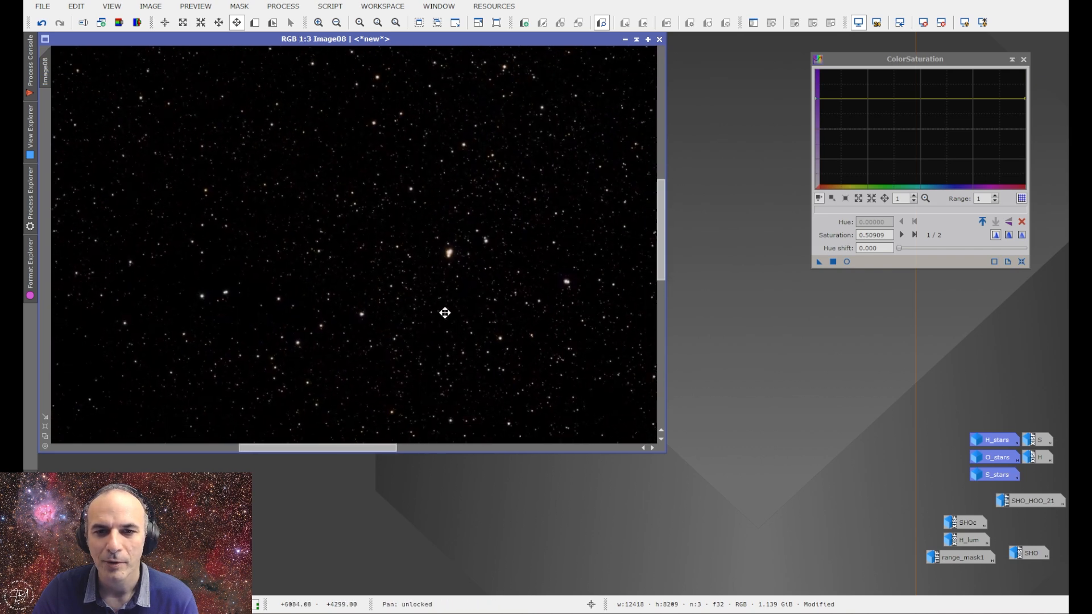
pyautogui.moveTo(430, 269); pyautogui.dragTo(306, 168)
pyautogui.moveTo(299, 348); pyautogui.dragTo(440, 279)
pyautogui.scroll(4, 356, 336)
pyautogui.moveTo(315, 366); pyautogui.dragTo(461, 207)
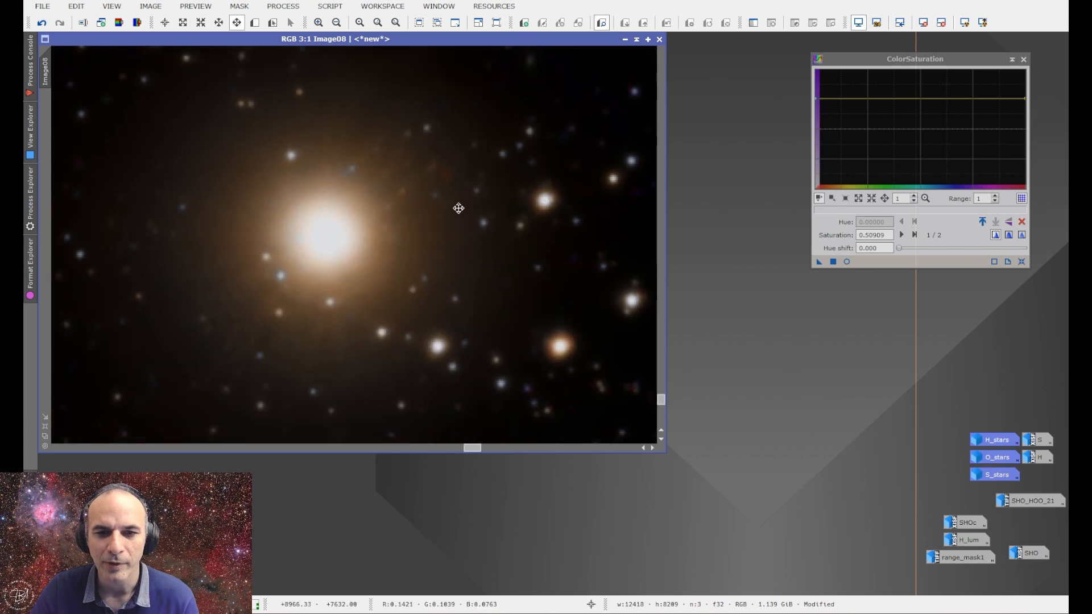
pyautogui.scroll(-2, 369, 304)
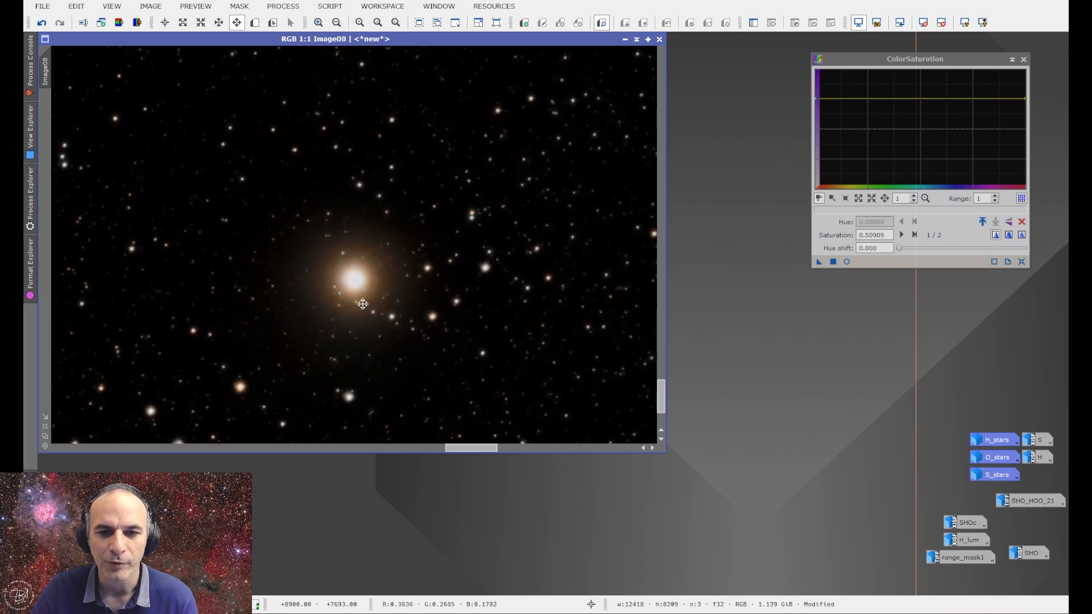
pyautogui.moveTo(312, 332); pyautogui.dragTo(544, 220)
pyautogui.moveTo(190, 268); pyautogui.dragTo(387, 237)
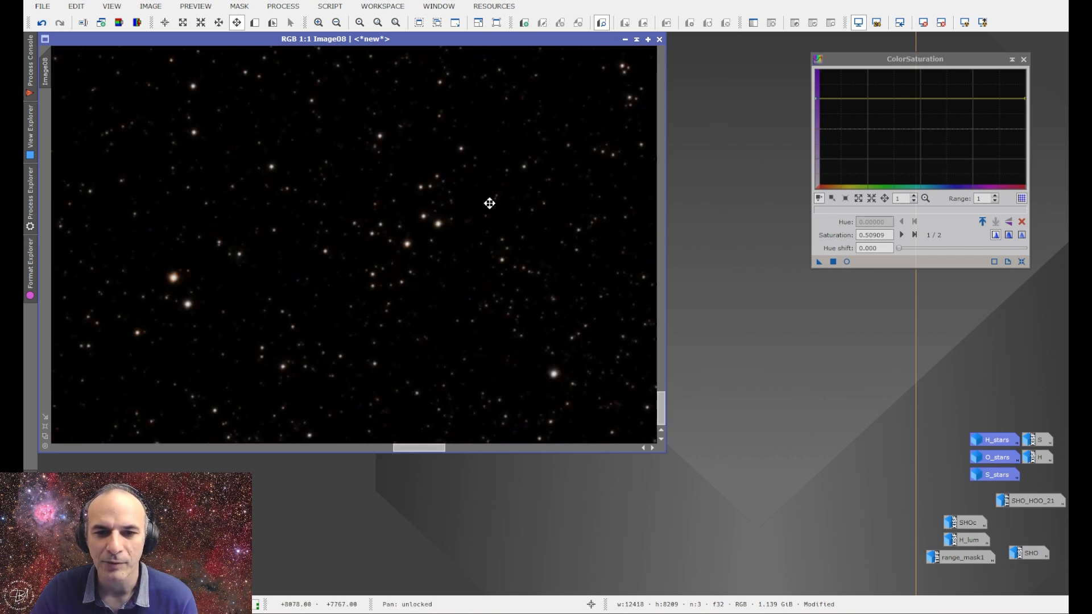
pyautogui.scroll(-7, 228, 253)
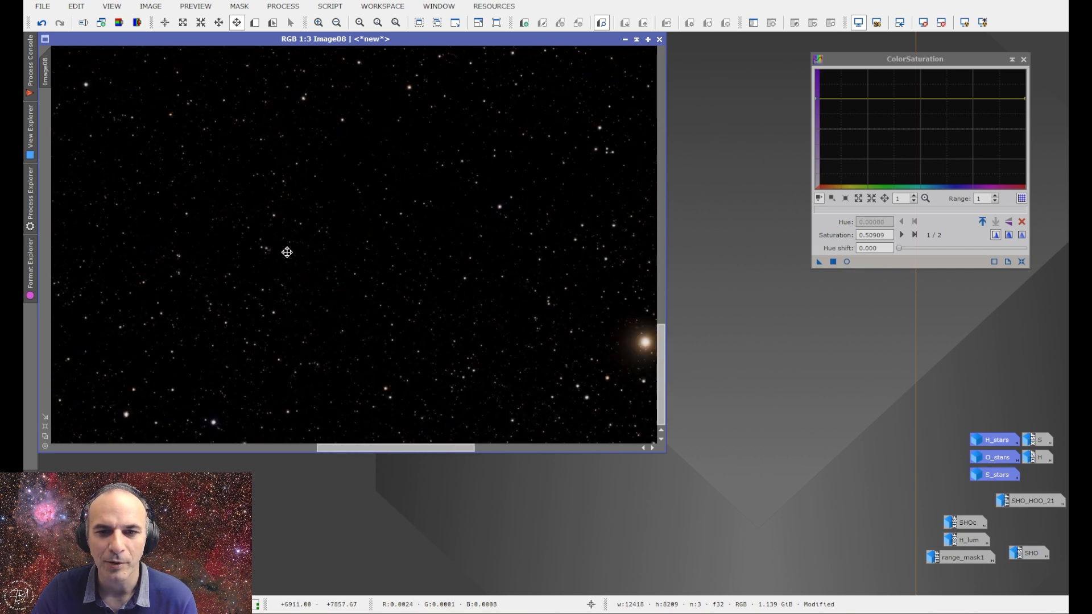
pyautogui.scroll(-2, 316, 285)
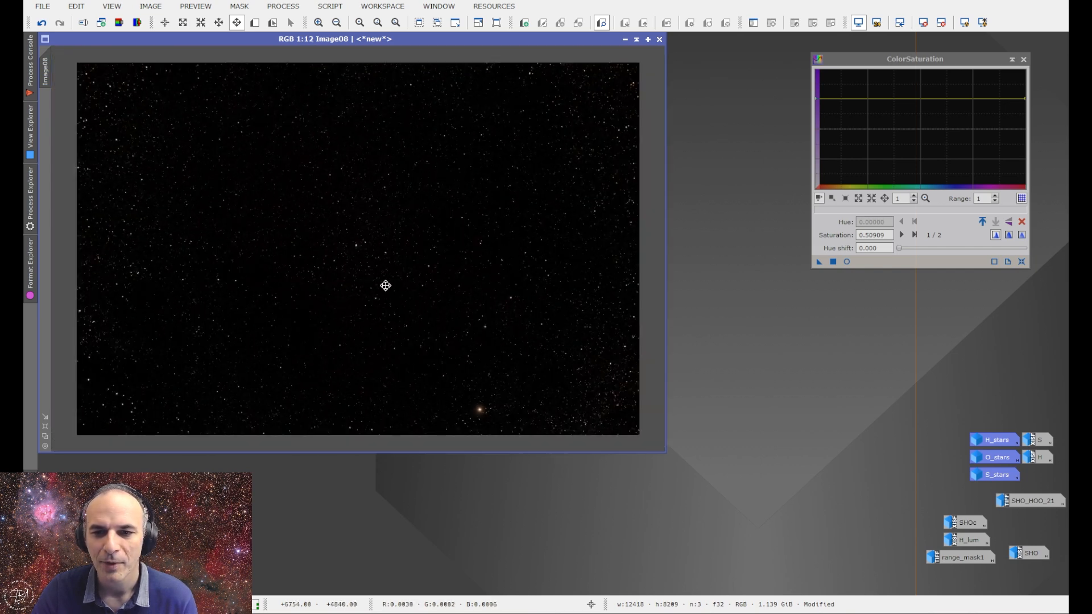
pyautogui.scroll(1, 411, 241)
pyautogui.scroll(11, 354, 248)
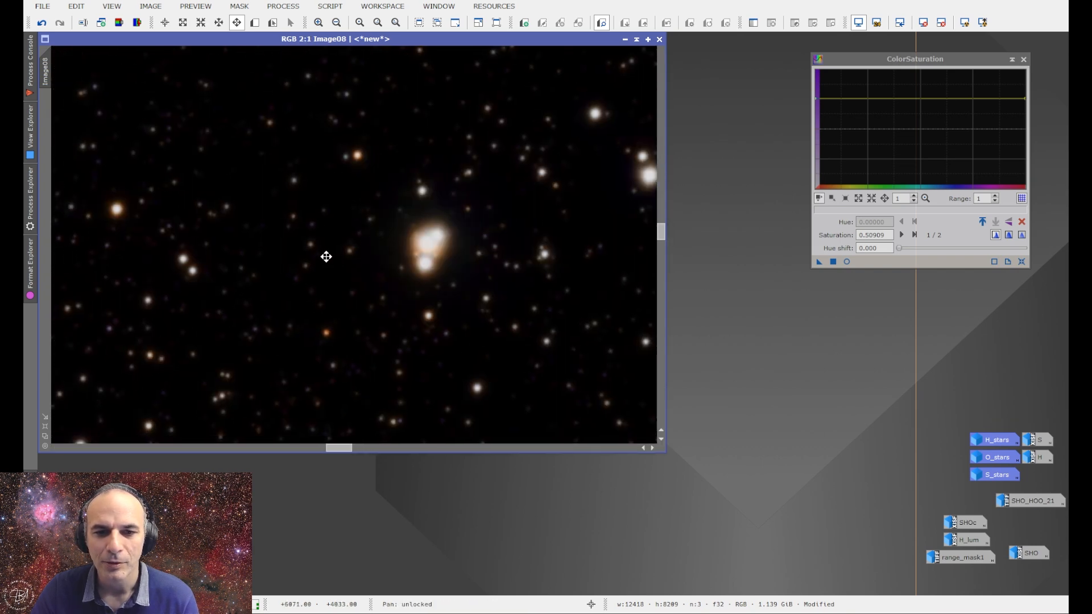
# Apply the same ColorSaturation boost to the combined star image a second time and close the process
pyautogui.moveTo(317, 261); pyautogui.dragTo(378, 234)
pyautogui.moveTo(818, 262); pyautogui.dragTo(361, 246)
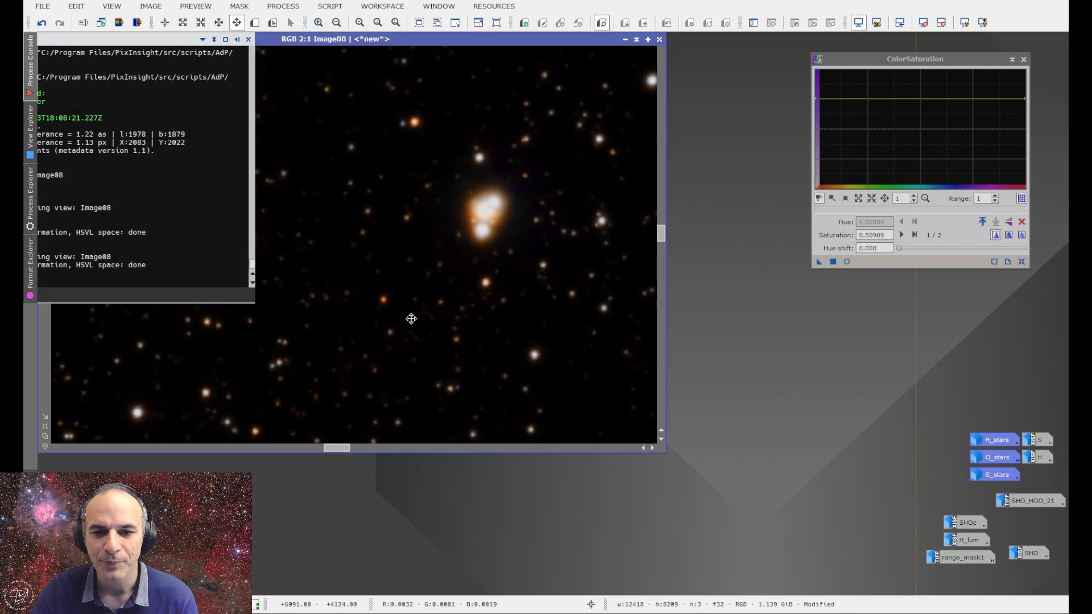
pyautogui.hotkey('ctrl', 'shift', 'z')
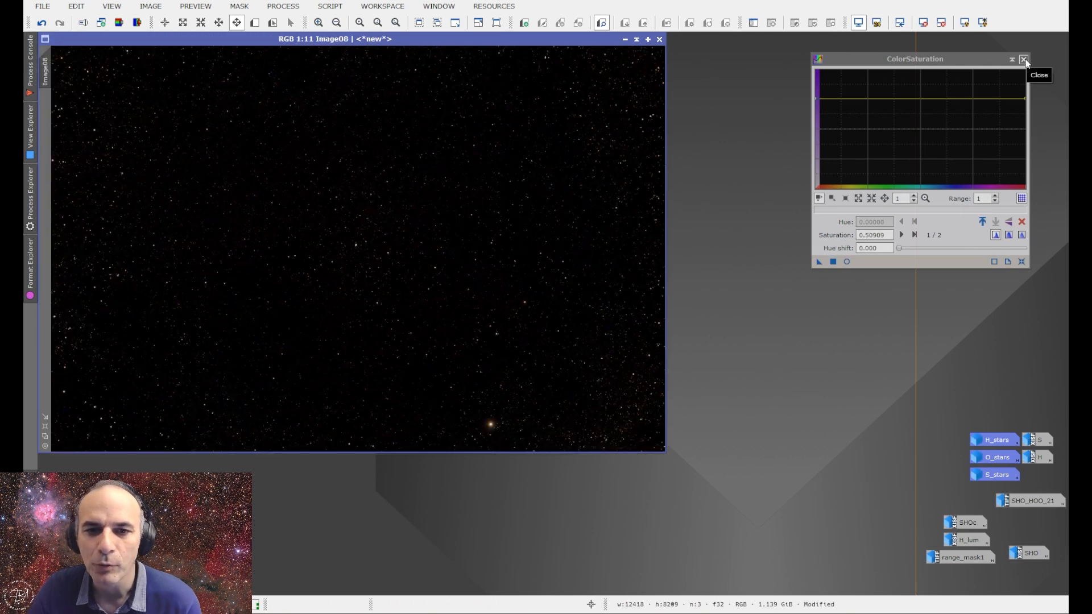
pyautogui.click(1024, 60)
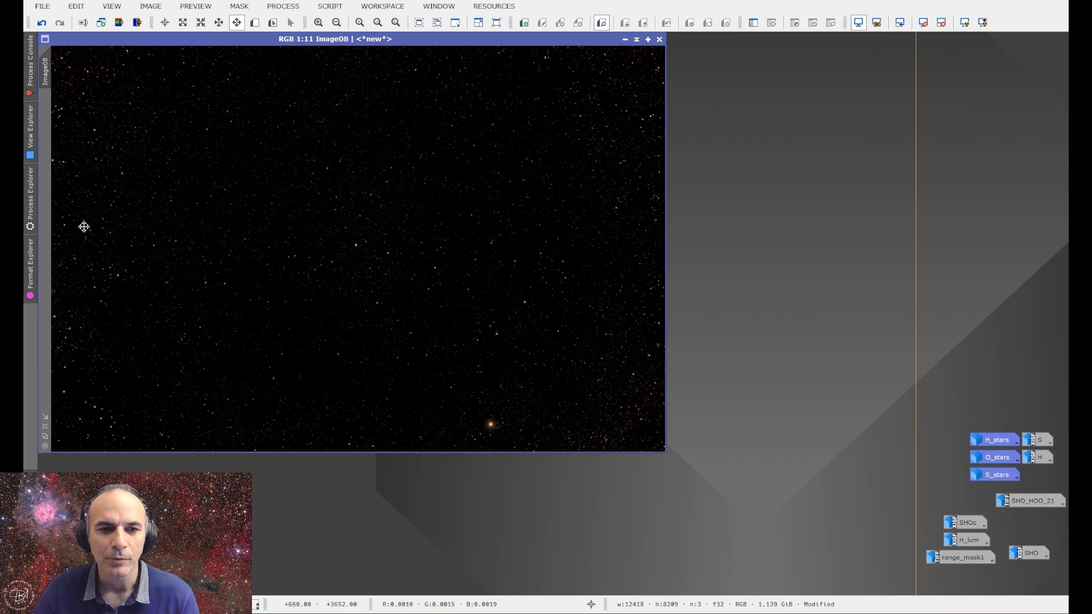
# Inspect the star colors in the combined image and take a brief look at the H_stars image
pyautogui.scroll(4, 62, 254)
pyautogui.scroll(6, 62, 254)
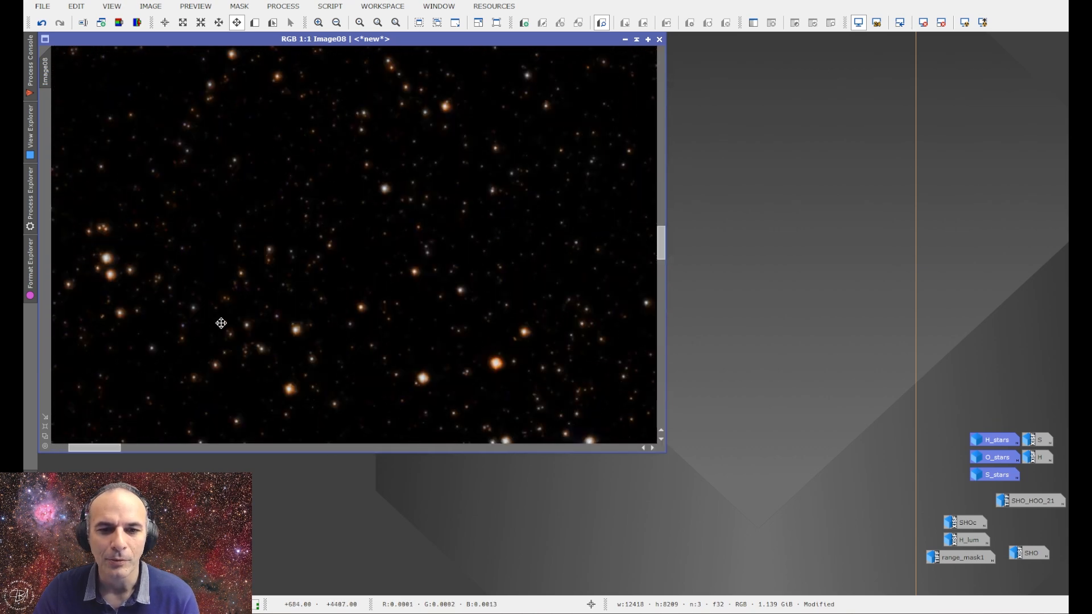
pyautogui.scroll(-10, 259, 266)
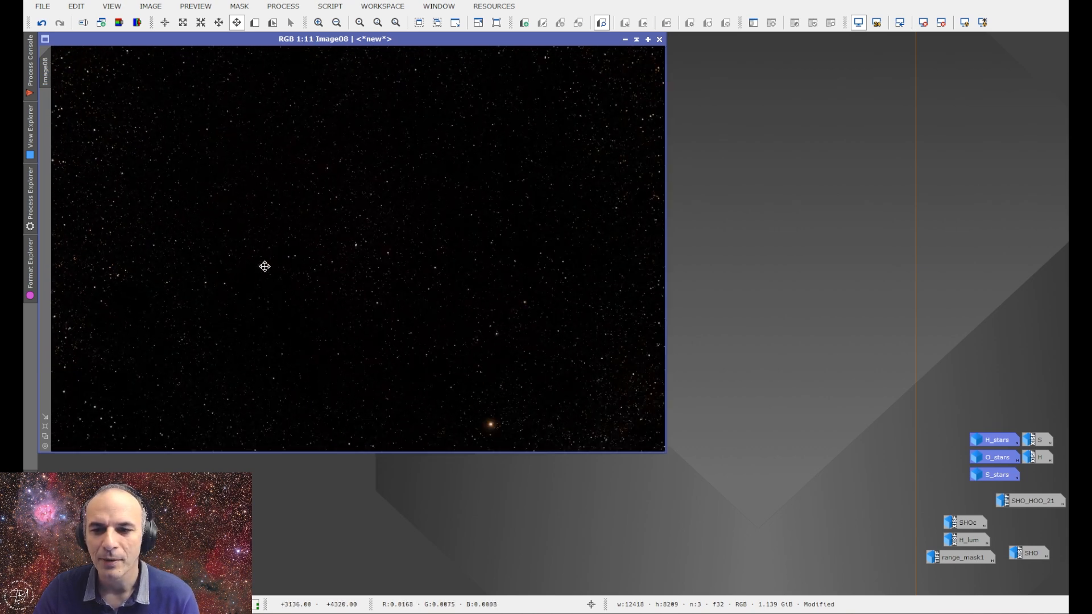
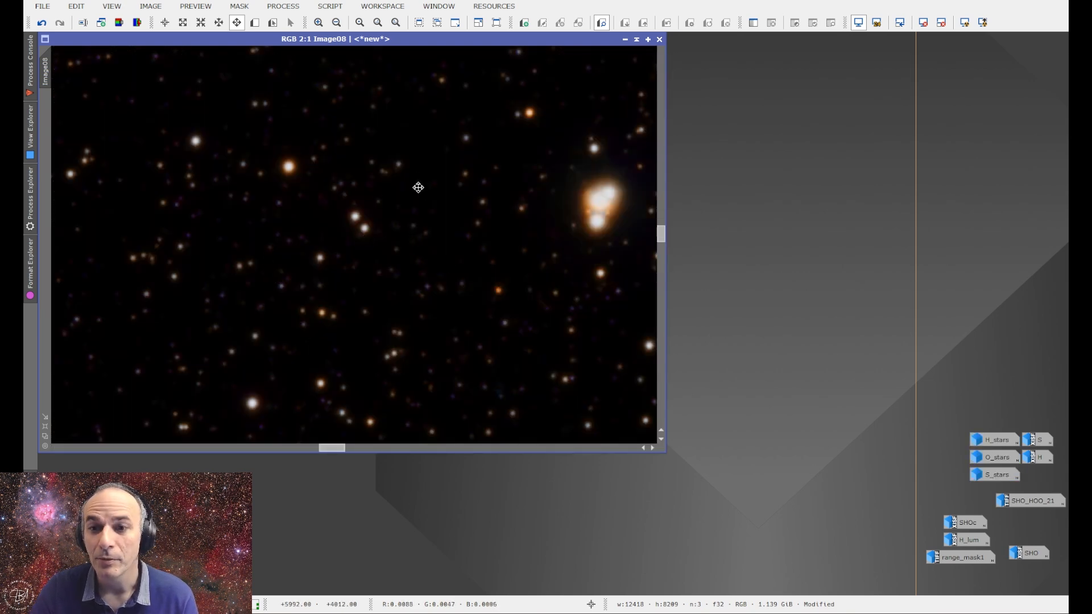
pyautogui.doubleClick(993, 446)
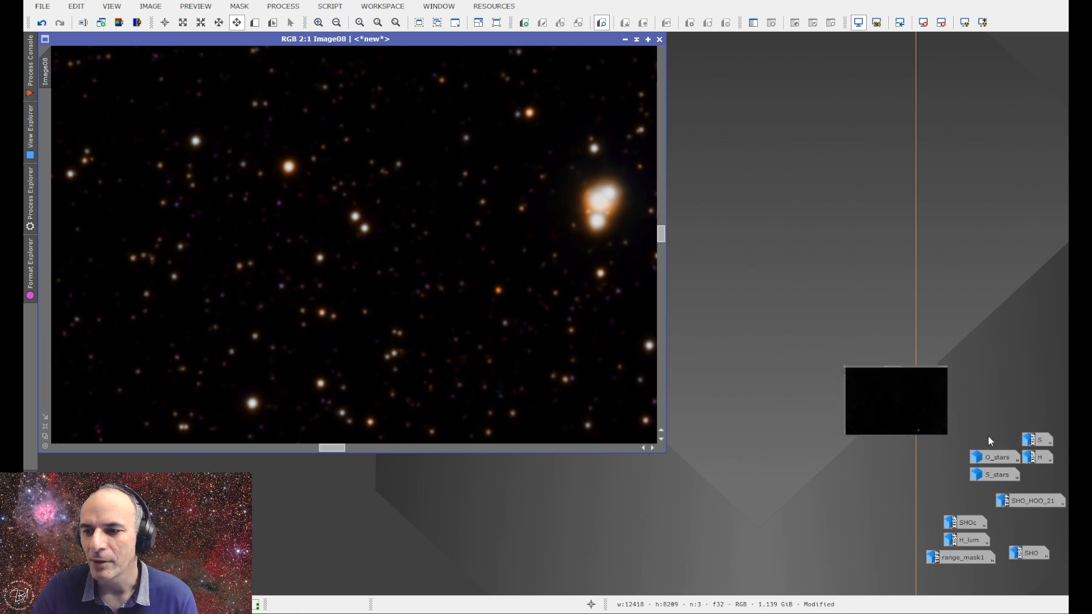
pyautogui.click(799, 41)
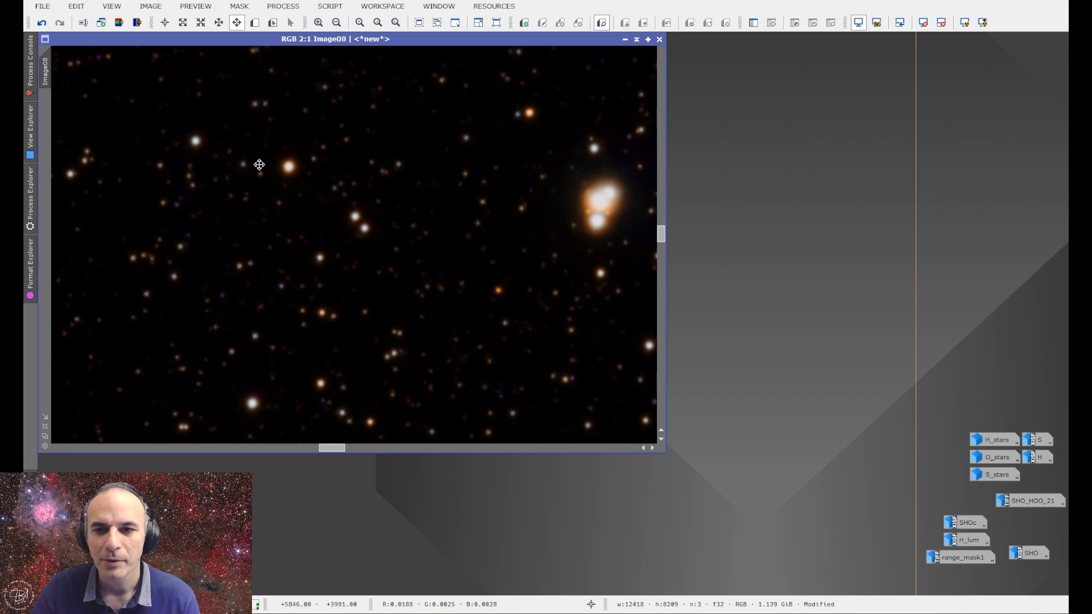
# Try softening the combined star image with ATrousWaveletTransform, with wavelet layers 1 to 3 disabled, and undo it
pyautogui.click(283, 6)
pyautogui.moveTo(301, 27)
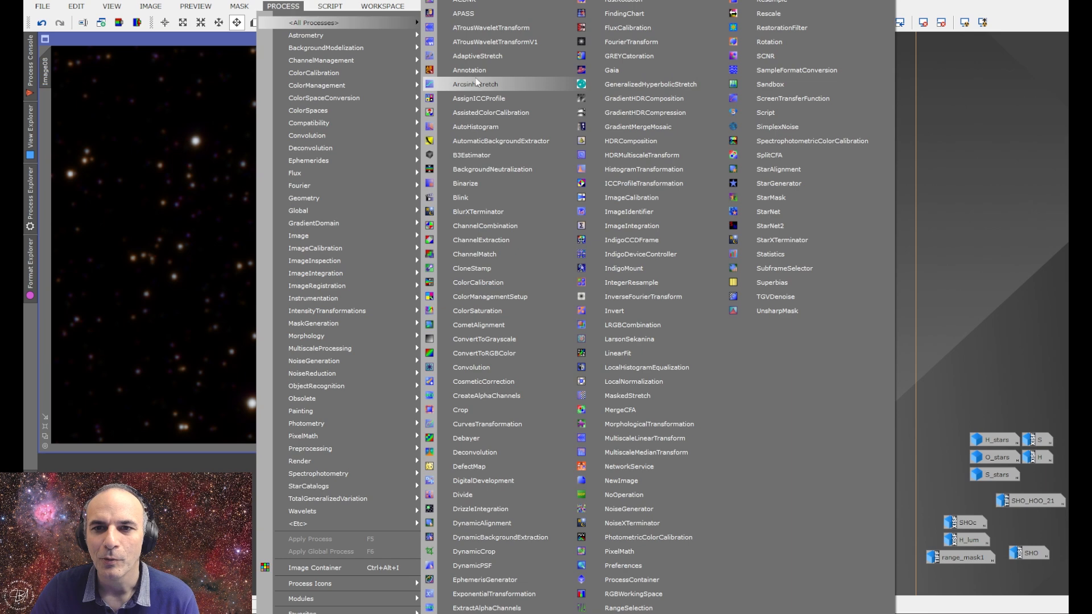
pyautogui.click(482, 29)
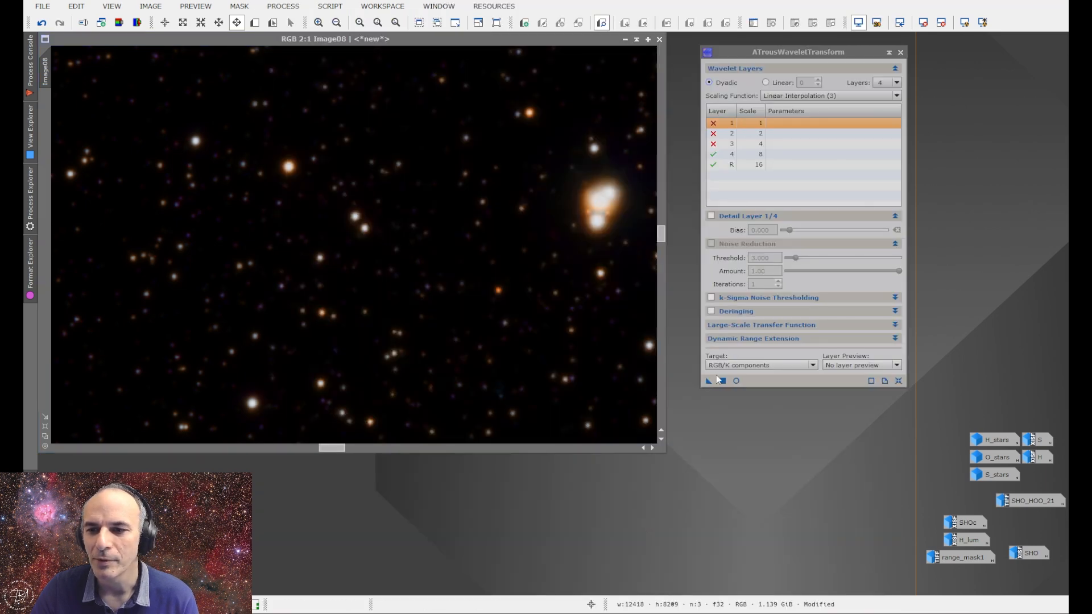
pyautogui.moveTo(709, 382); pyautogui.dragTo(427, 280)
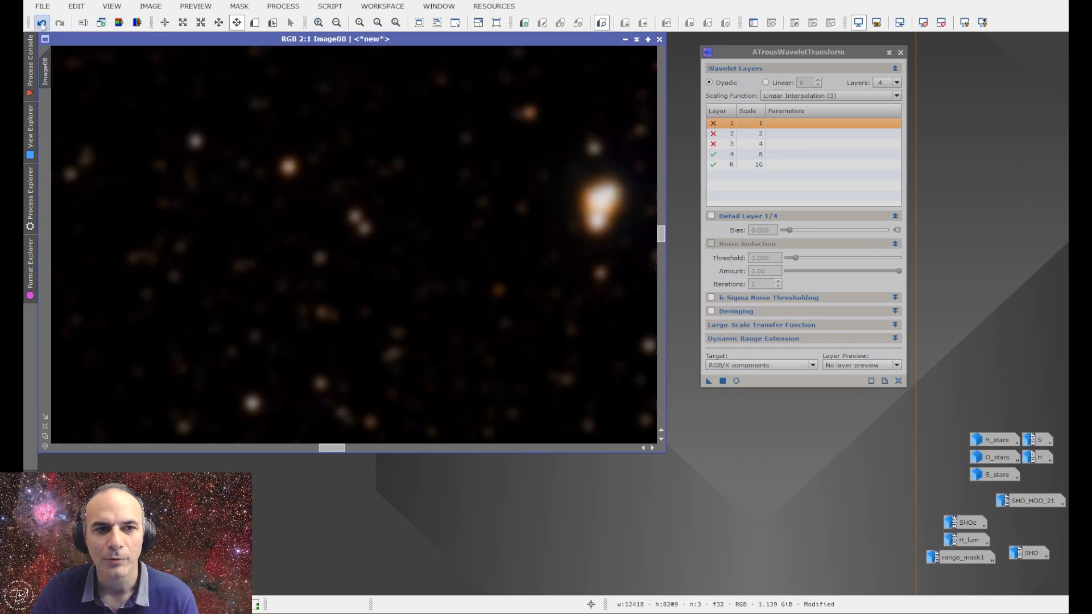
pyautogui.click(40, 24)
# Re-enable wavelet layer 3, keeping layers 1 and 2 disabled, apply the transform to the combined star image and close the process
pyautogui.doubleClick(734, 143)
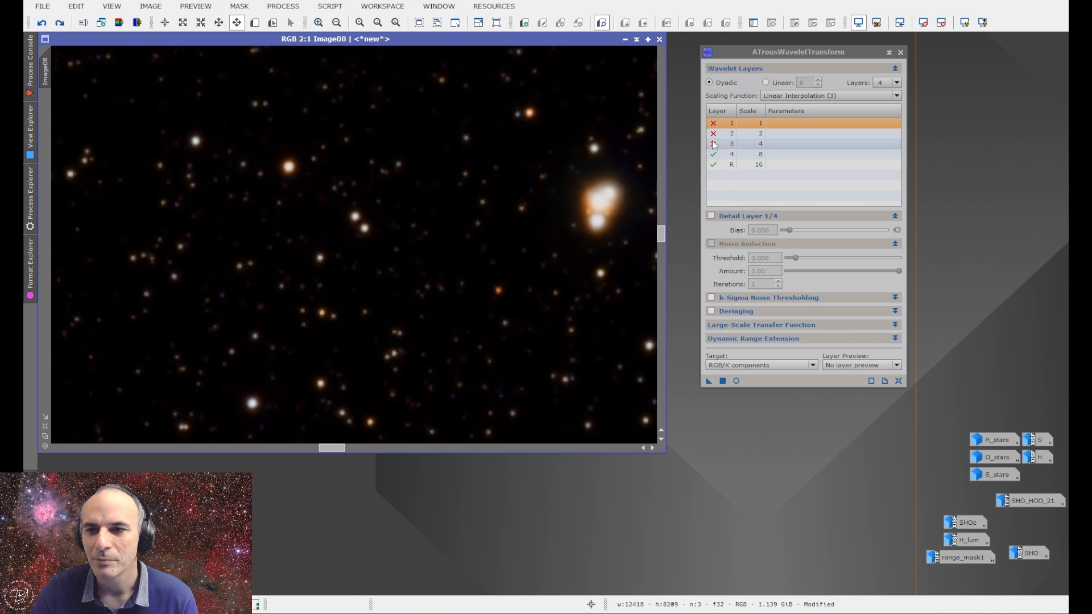
pyautogui.moveTo(709, 381); pyautogui.dragTo(432, 288)
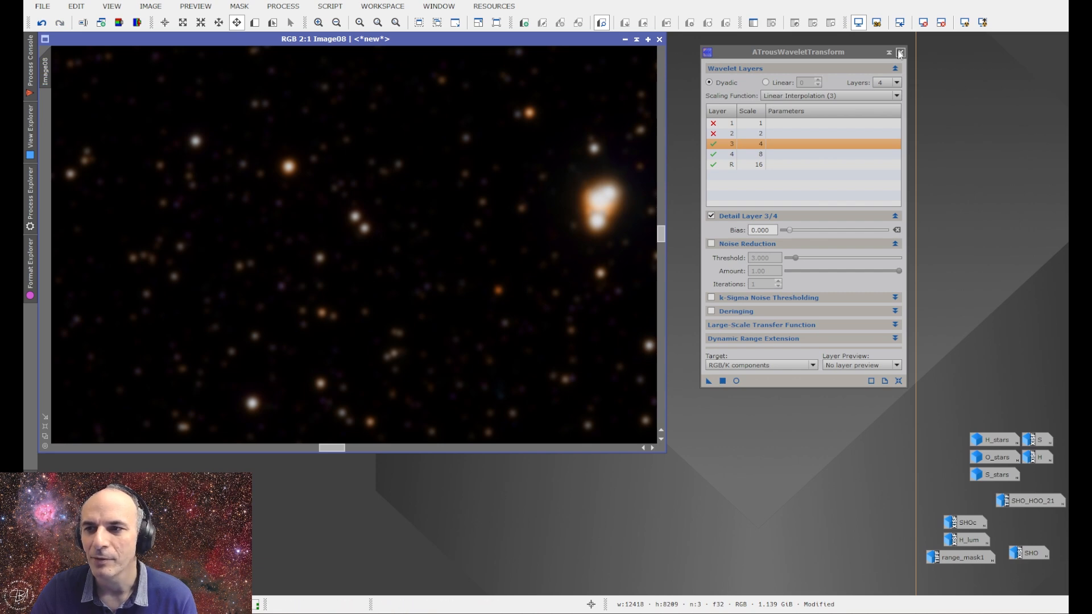
pyautogui.click(900, 52)
# Apply LRGBCombination to the combined star image with H_stars as the lightness source, lightness 0.500 and saturation 0.480, and close the process
pyautogui.click(279, 4)
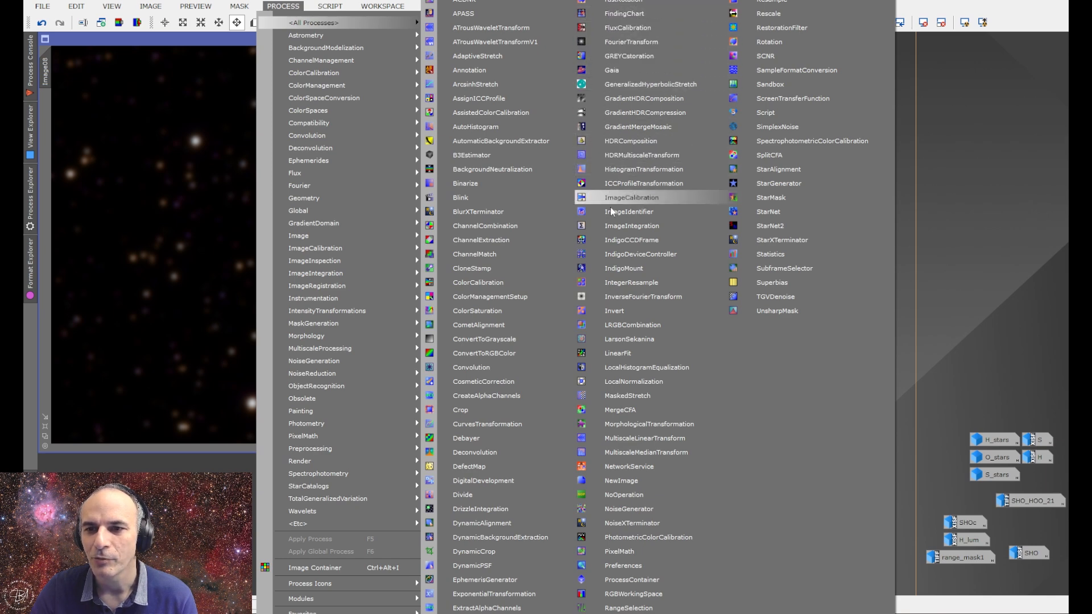
pyautogui.click(627, 325)
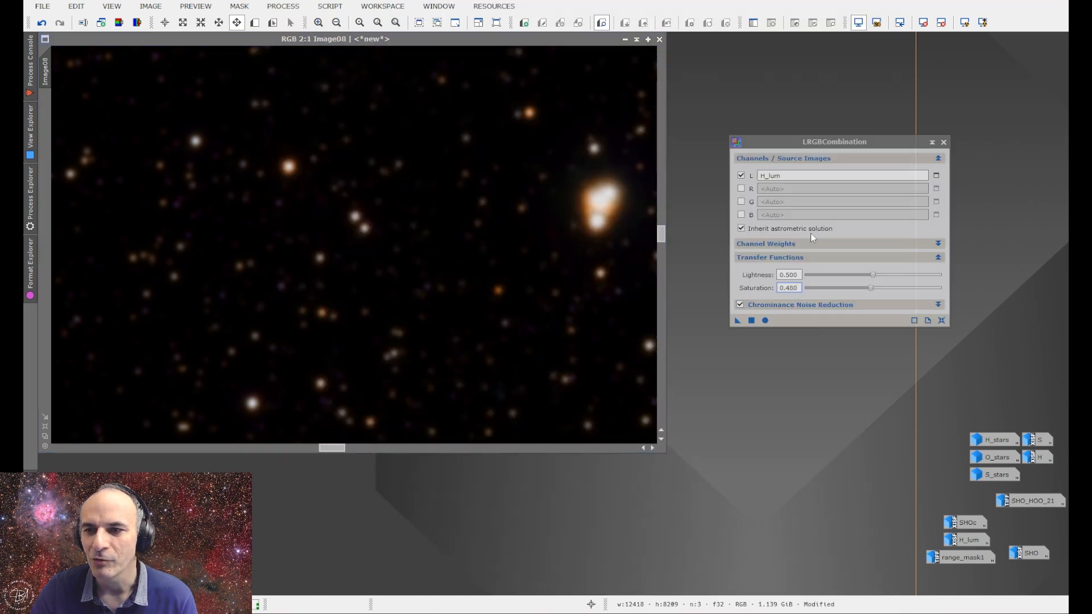
pyautogui.click(936, 176)
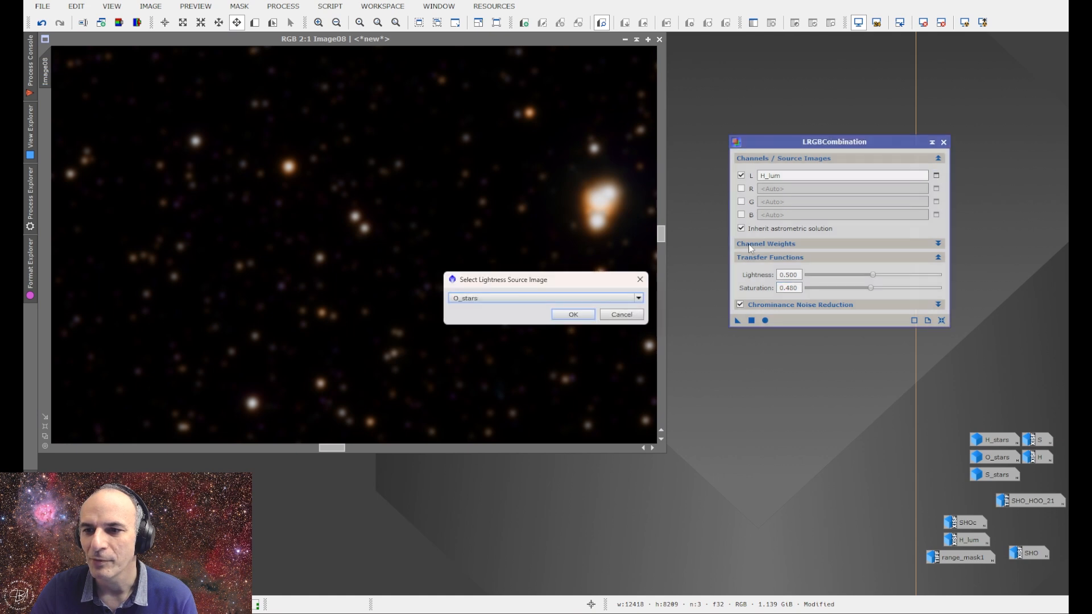
pyautogui.click(541, 298)
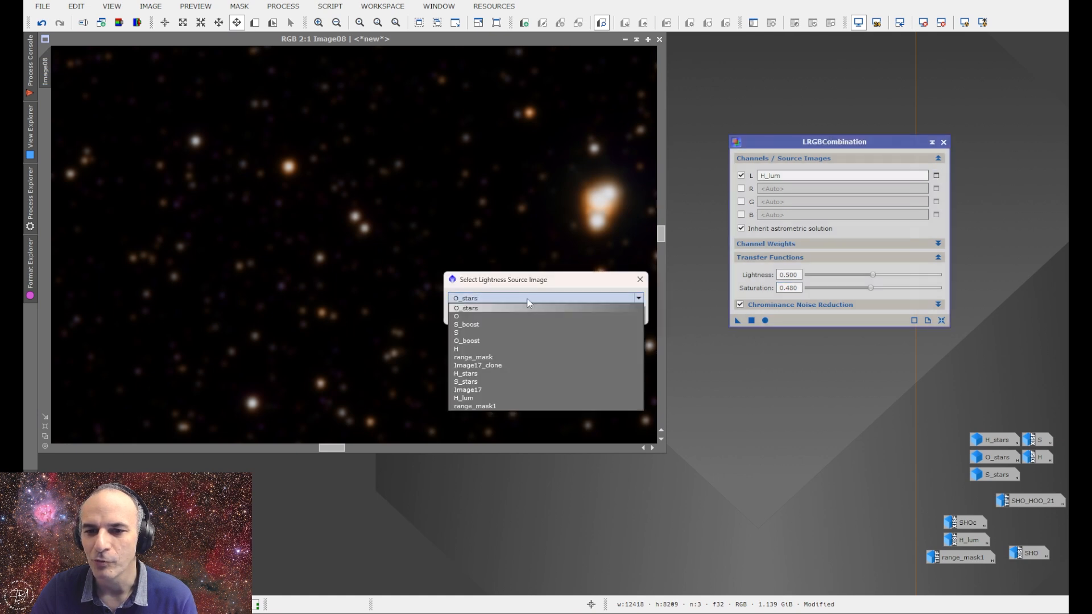
pyautogui.click(491, 374)
pyautogui.click(574, 314)
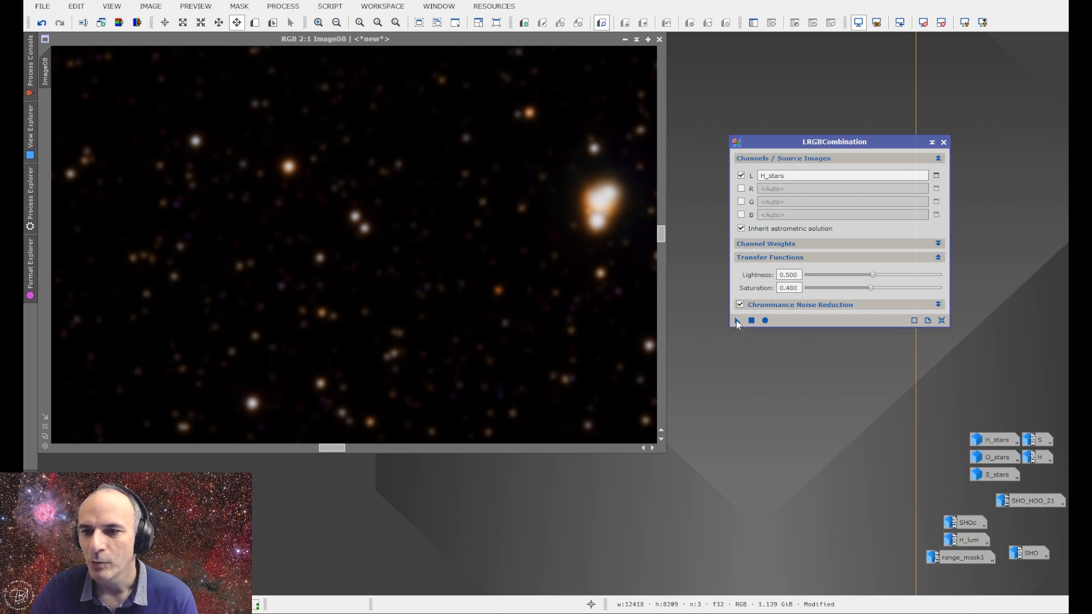
pyautogui.moveTo(737, 324); pyautogui.dragTo(362, 269)
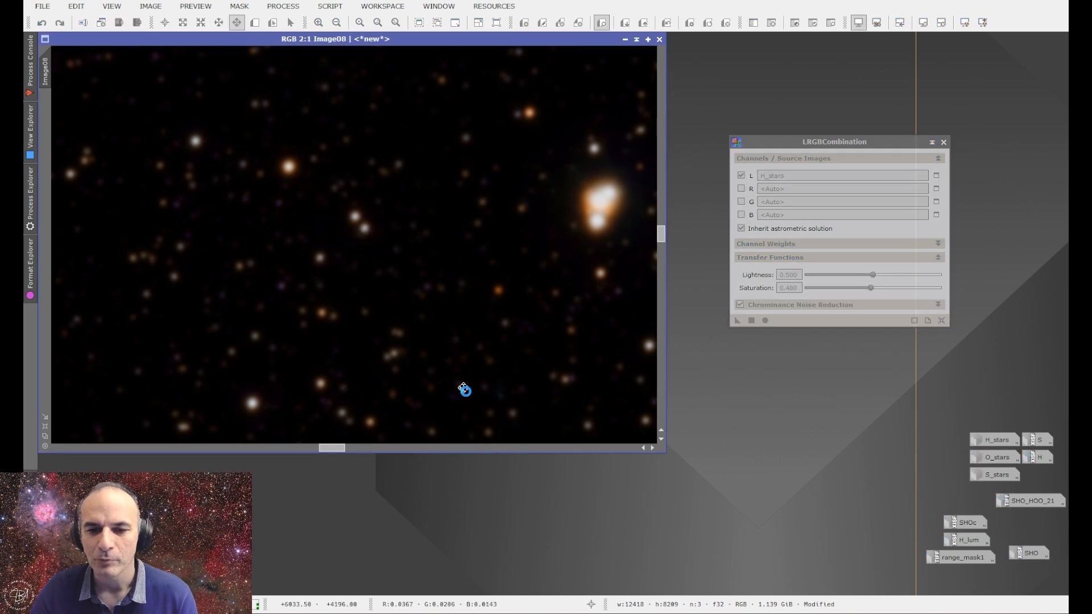
pyautogui.click(945, 143)
# Duplicate the combined star image and place the copy exactly over the original at the same 2:1 zoom
pyautogui.click(262, 186)
pyautogui.click(675, 171)
pyautogui.moveTo(512, 80); pyautogui.dragTo(624, 43)
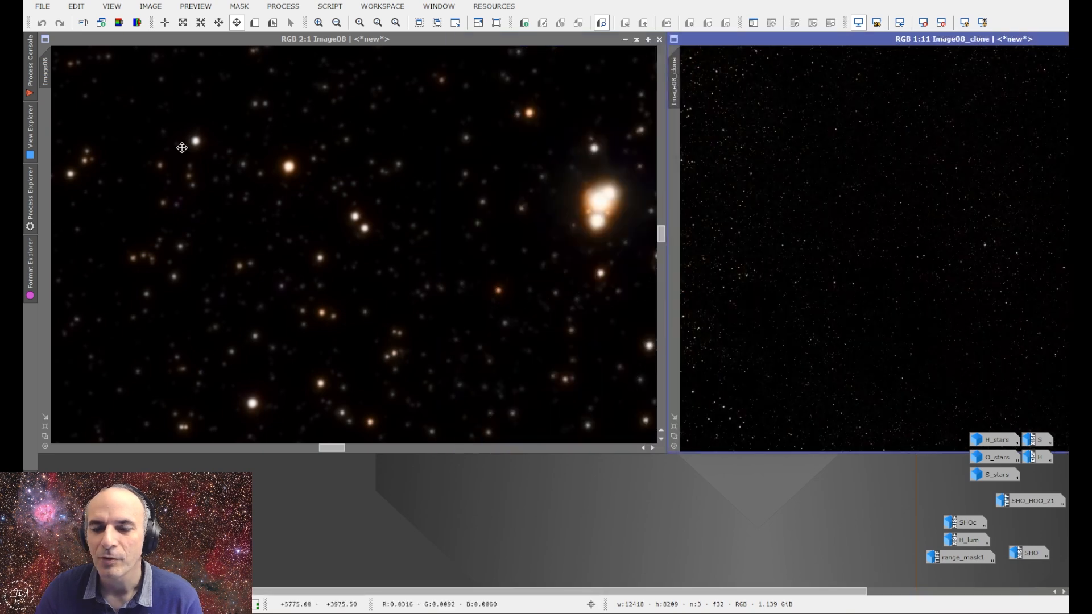
pyautogui.moveTo(55, 74); pyautogui.dragTo(115, 52)
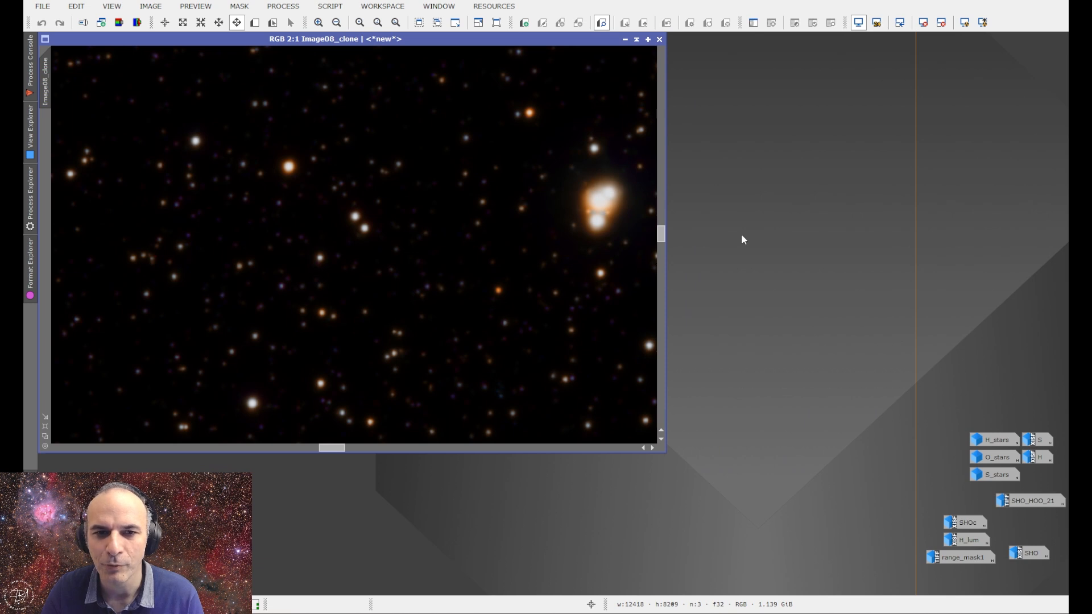
# Compare the star colors by repeatedly switching between the original star image and its copy
pyautogui.hotkey('ctrl', 'Tab')
pyautogui.hotkey('ctrl', 'Tab')
pyautogui.hotkey('ctrl', 'Tab')
pyautogui.hotkey('ctrl', 'Tab')
pyautogui.hotkey('ctrl', 'Tab')
pyautogui.hotkey('ctrl', 'Tab')
pyautogui.hotkey('ctrl', 'Tab')
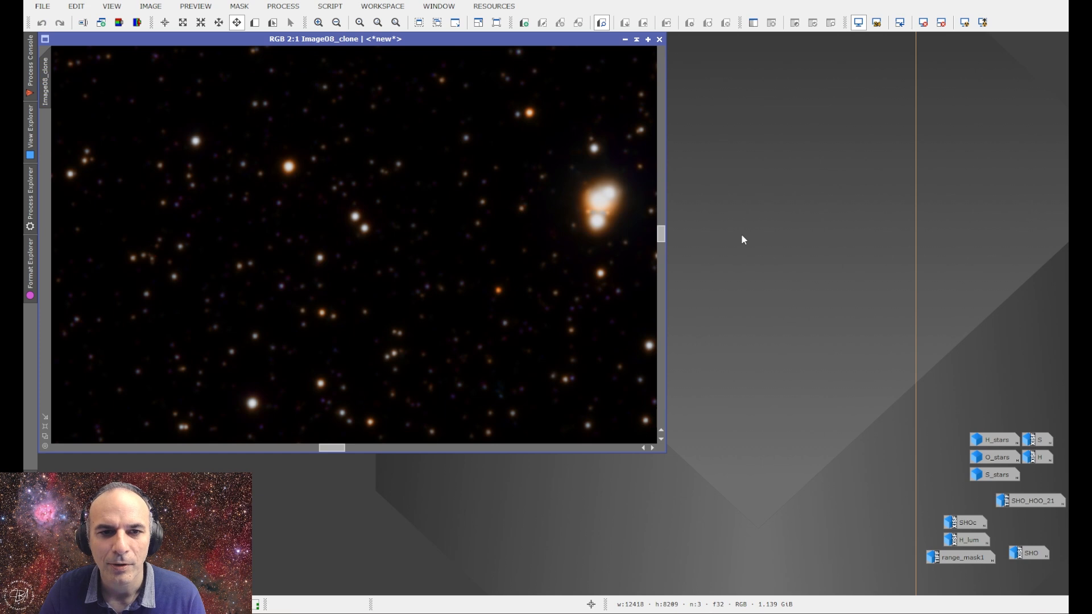
pyautogui.hotkey('ctrl', 'Tab')
pyautogui.hotkey('ctrl', 'Tab')
pyautogui.hotkey('ctrl', 'Tab')
pyautogui.hotkey('ctrl', 'Tab')
pyautogui.hotkey('ctrl', 'Tab')
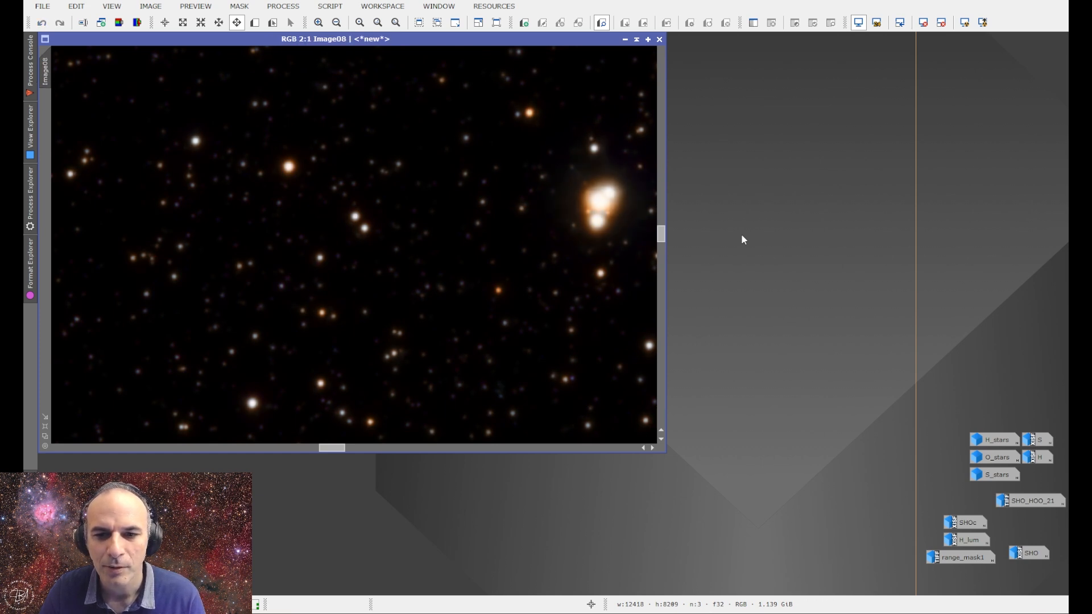
pyautogui.hotkey('ctrl', 'Tab')
pyautogui.hotkey('ctrl', 'Tab')
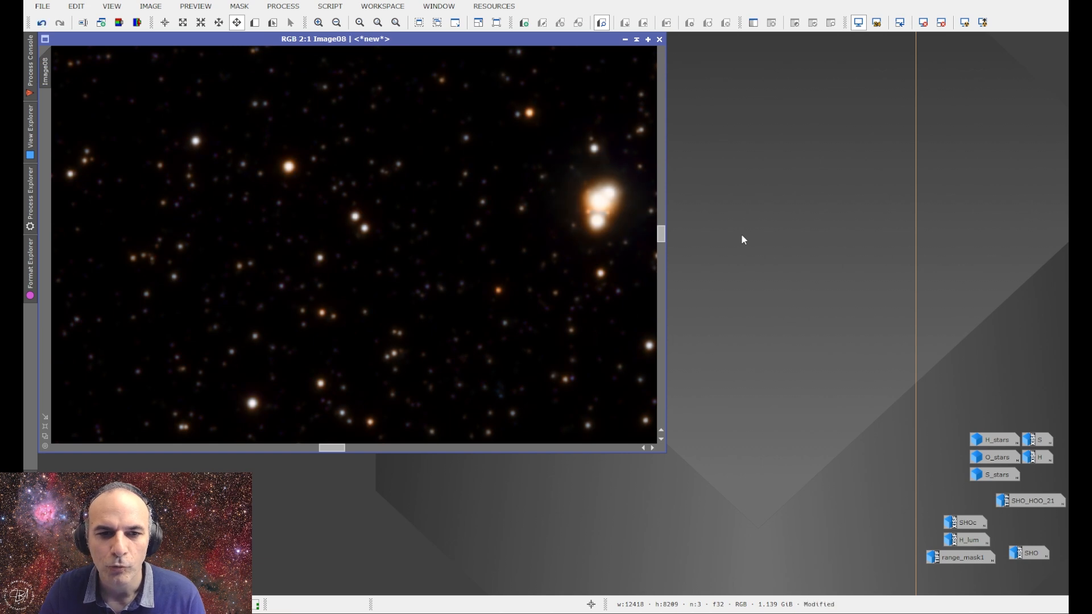
pyautogui.hotkey('ctrl', 'Tab')
pyautogui.hotkey('ctrl', 'Tab')
pyautogui.hotkey('ctrl', 'Tab')
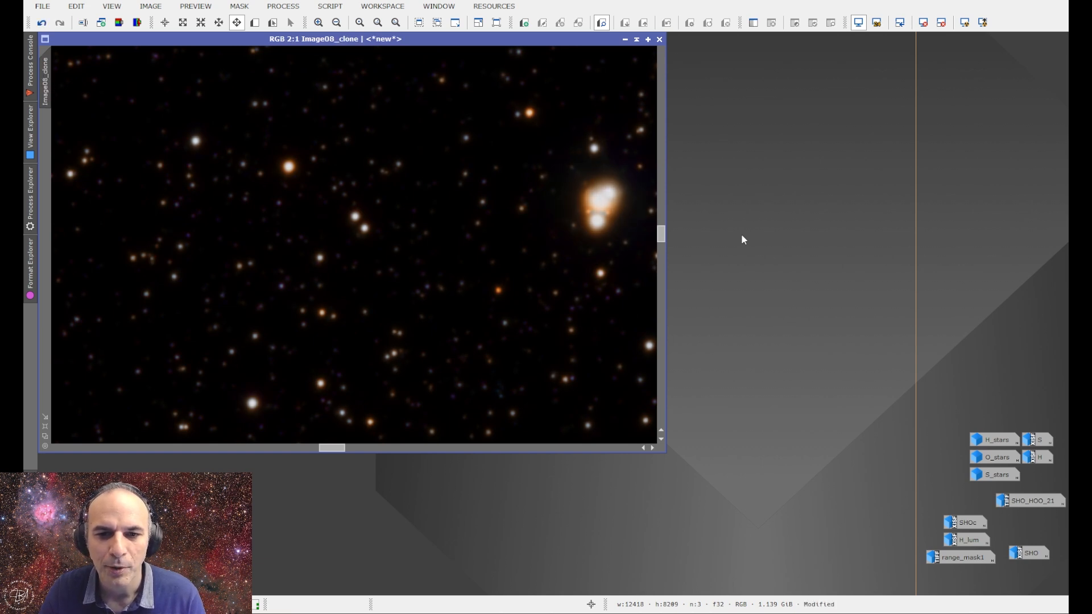
pyautogui.hotkey('ctrl', 'Tab')
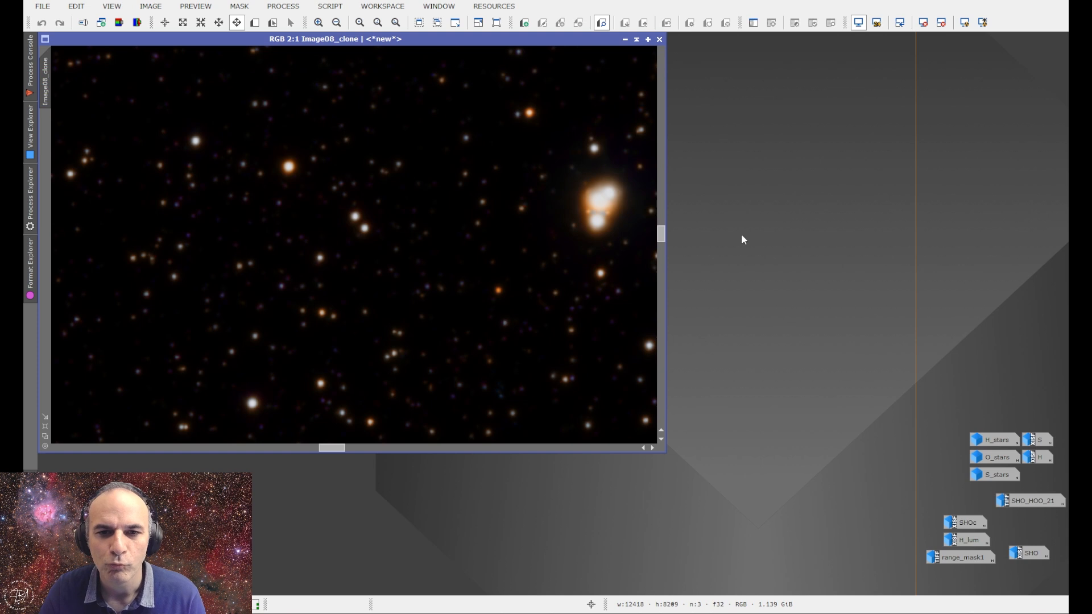
# Close the original star image without saving and move the copy into its place
pyautogui.moveTo(412, 41); pyautogui.dragTo(472, 120)
pyautogui.click(659, 39)
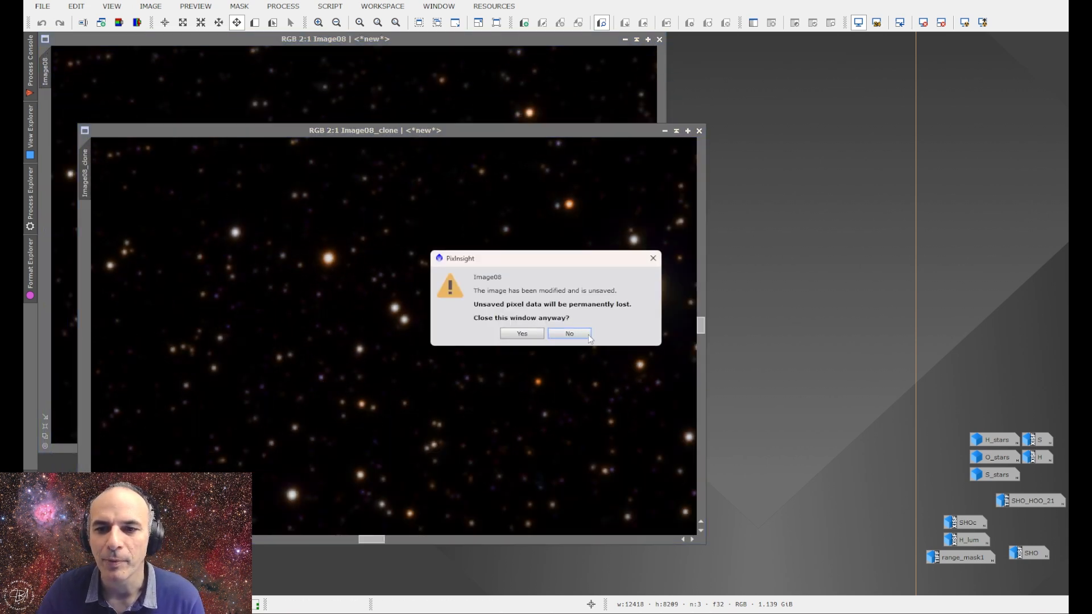
pyautogui.click(521, 333)
pyautogui.moveTo(374, 135); pyautogui.dragTo(333, 44)
# Invert the copied star image after checking its star colors around the bright orange cluster
pyautogui.scroll(-3, 313, 227)
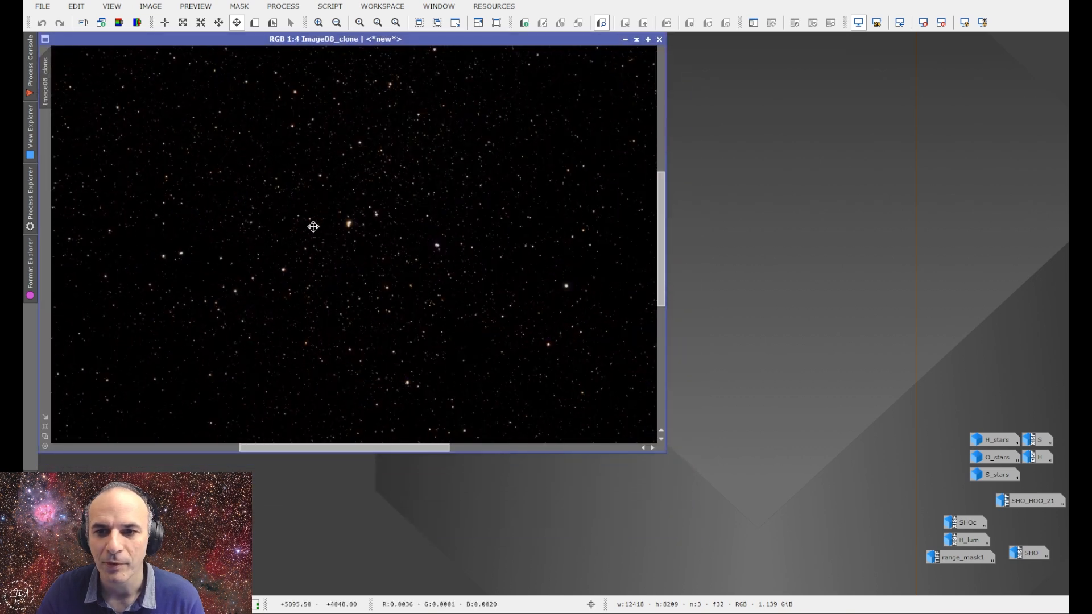
pyautogui.scroll(-6, 313, 226)
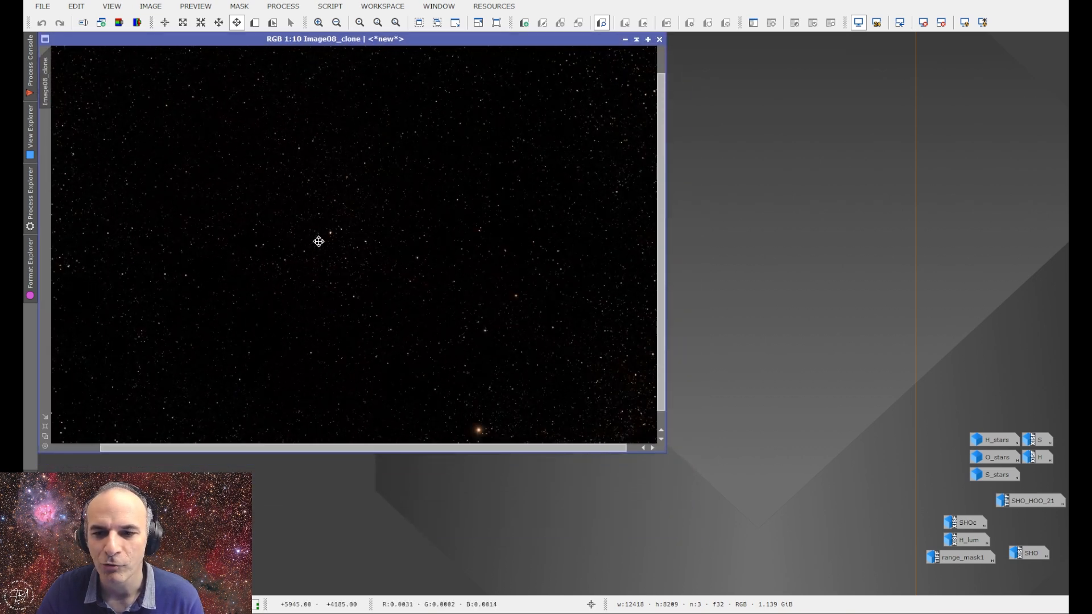
pyautogui.scroll(12, 330, 227)
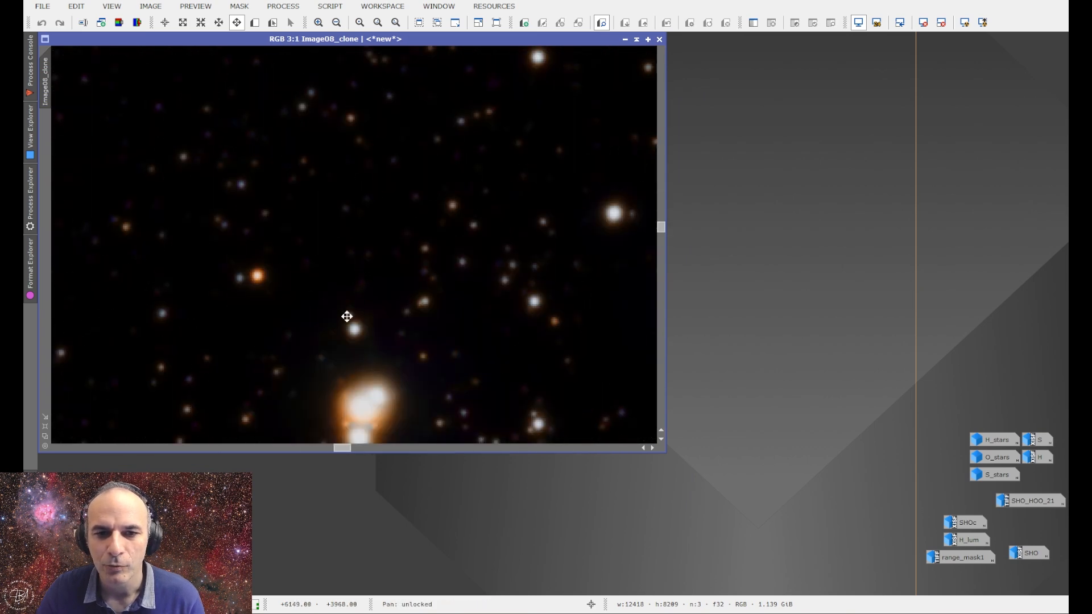
pyautogui.moveTo(347, 317); pyautogui.dragTo(478, 115)
pyautogui.moveTo(392, 271); pyautogui.dragTo(310, 149)
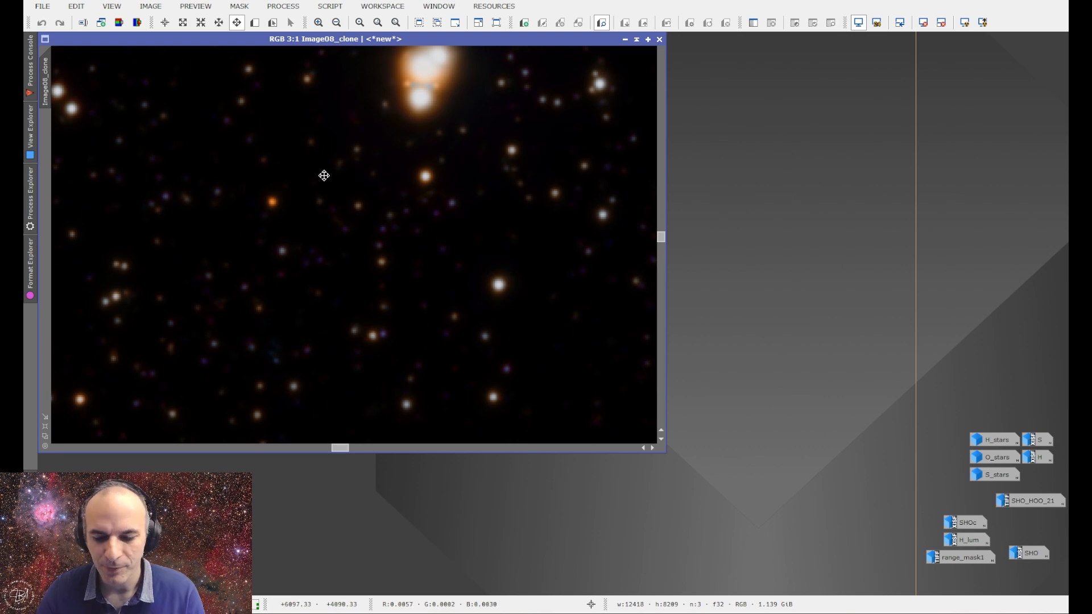
pyautogui.hotkey('ctrl', 'i')
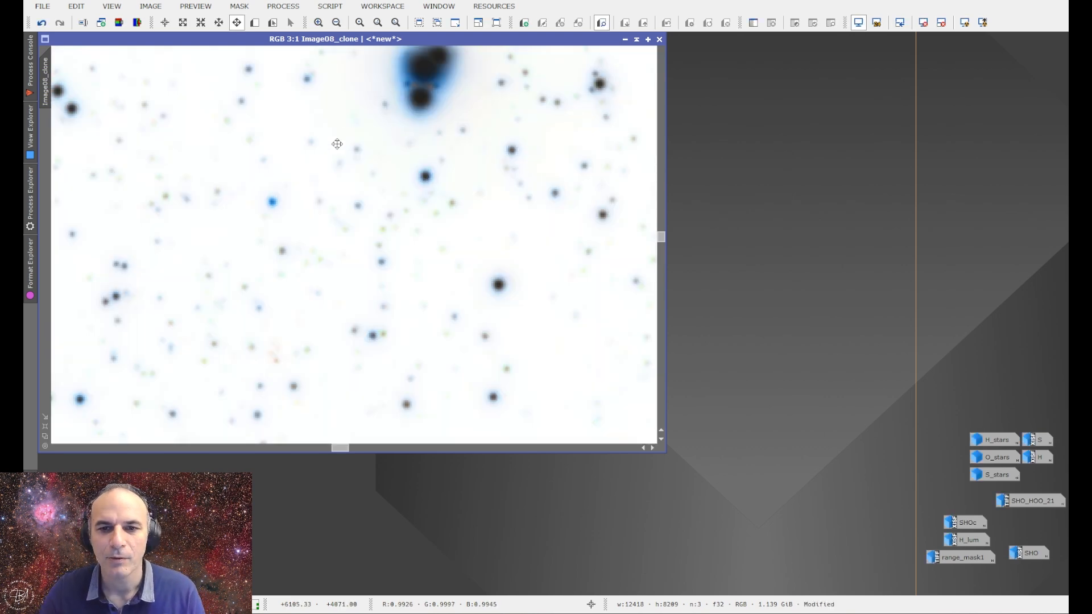
# Remove green from the inverted star image with SCNR, Average Neutral, amount 0.50, invert it back and close the process
pyautogui.click(283, 6)
pyautogui.moveTo(320, 26)
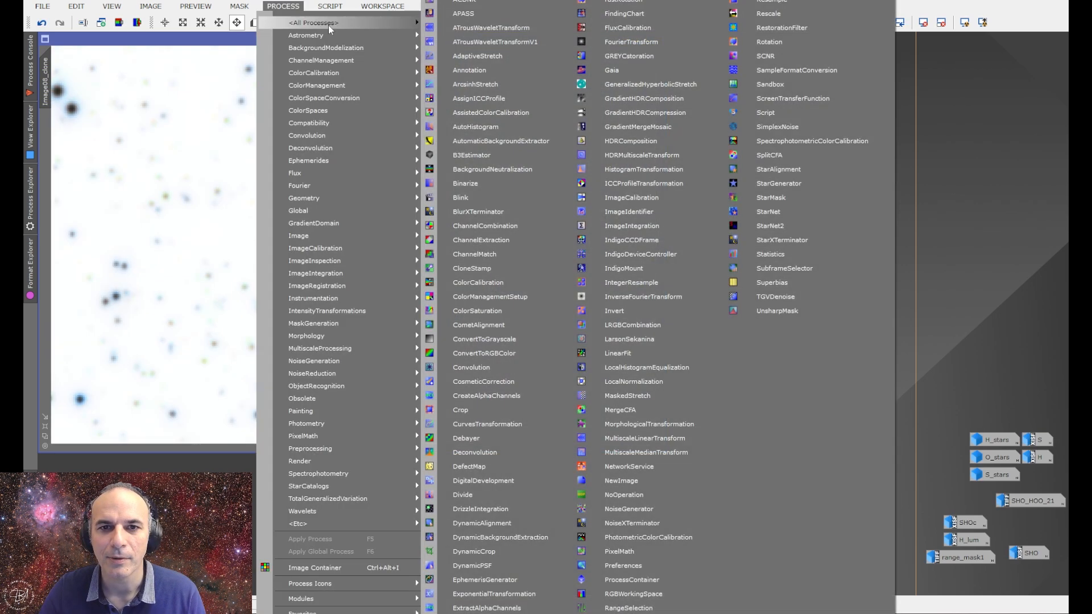
pyautogui.click(765, 56)
pyautogui.moveTo(900, 154); pyautogui.dragTo(862, 154)
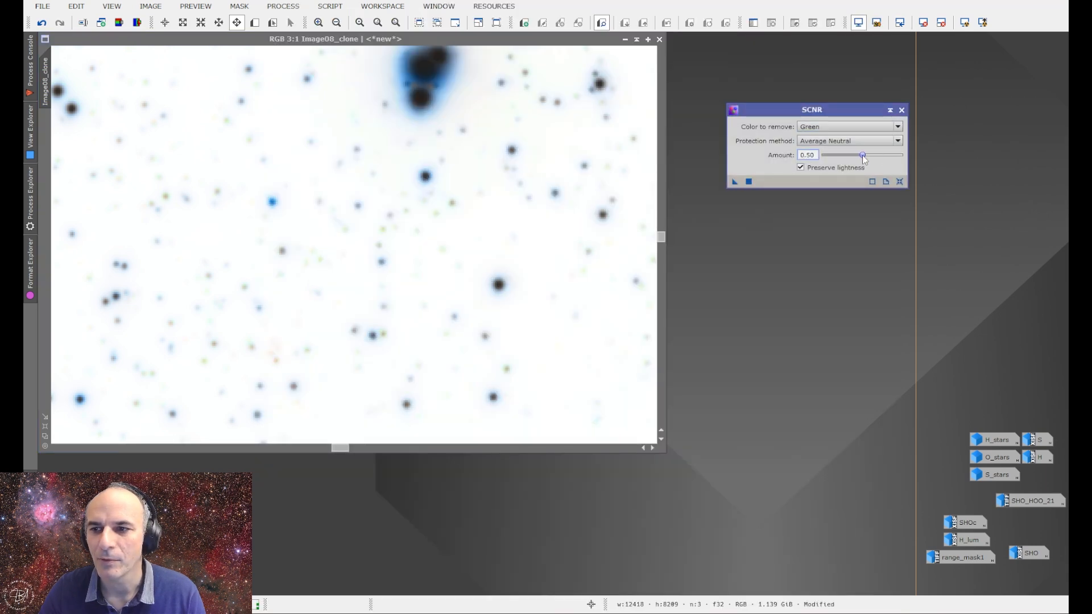
pyautogui.click(734, 182)
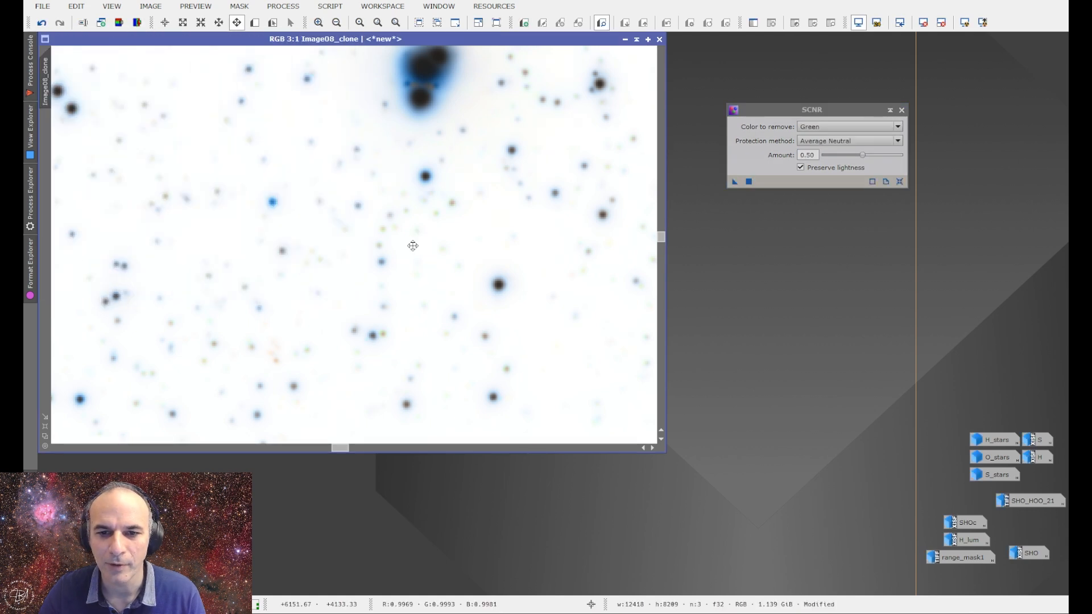
pyautogui.hotkey('ctrl', 'i')
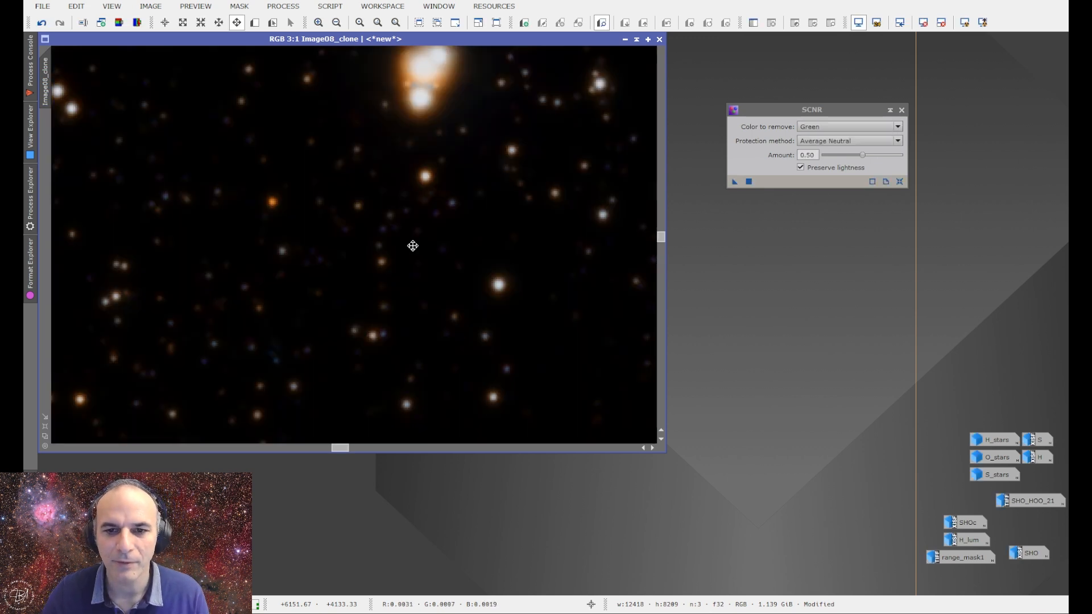
pyautogui.click(902, 110)
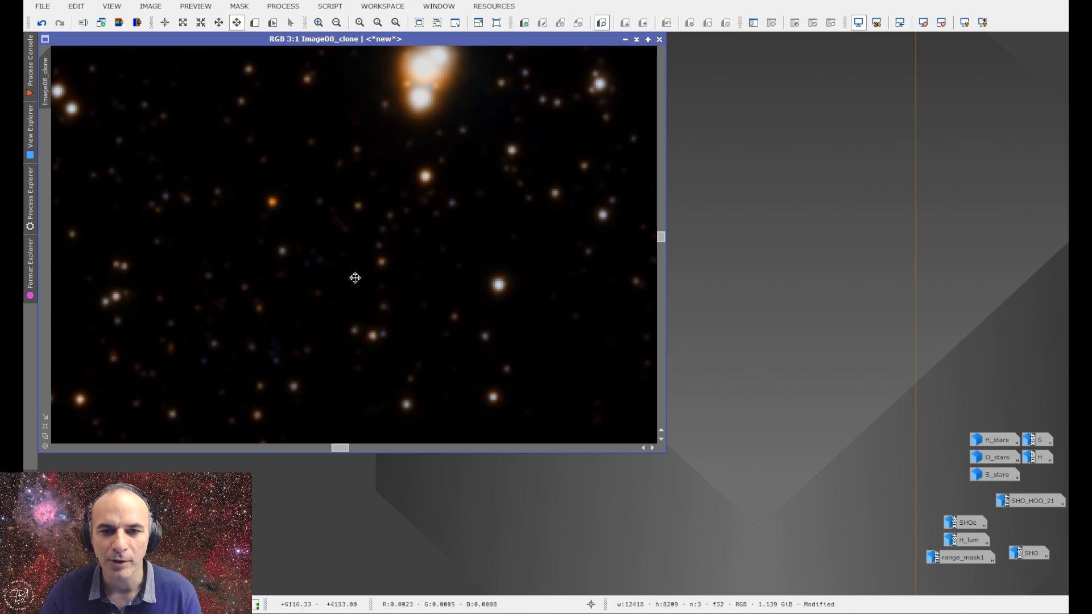
# View the whole corrected star image and compare it with the SHO nebula image side by side
pyautogui.scroll(-6, 327, 290)
pyautogui.scroll(-5, 330, 291)
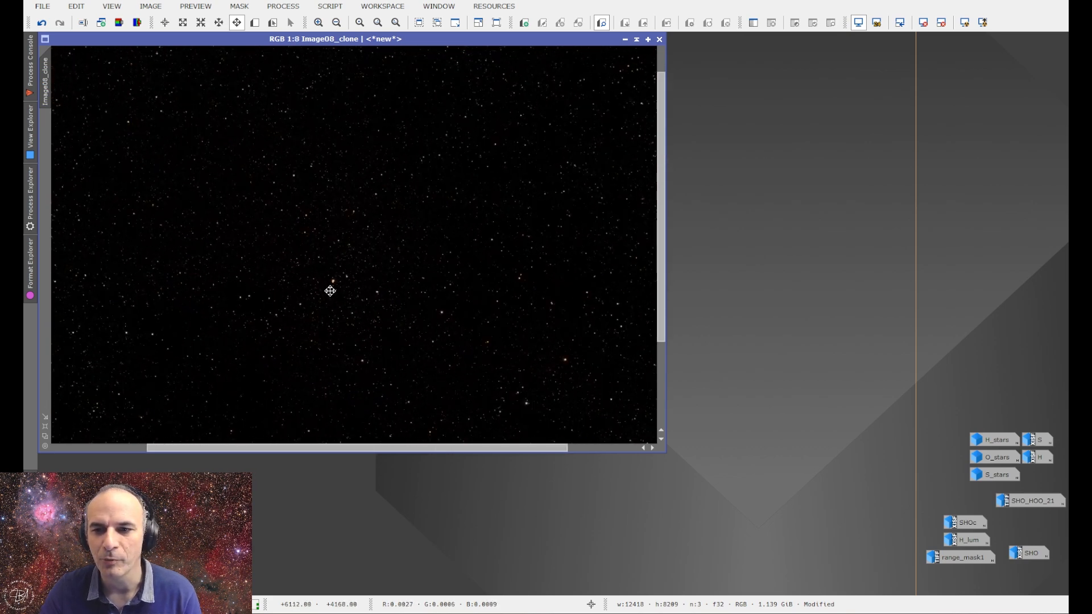
pyautogui.scroll(1, 330, 292)
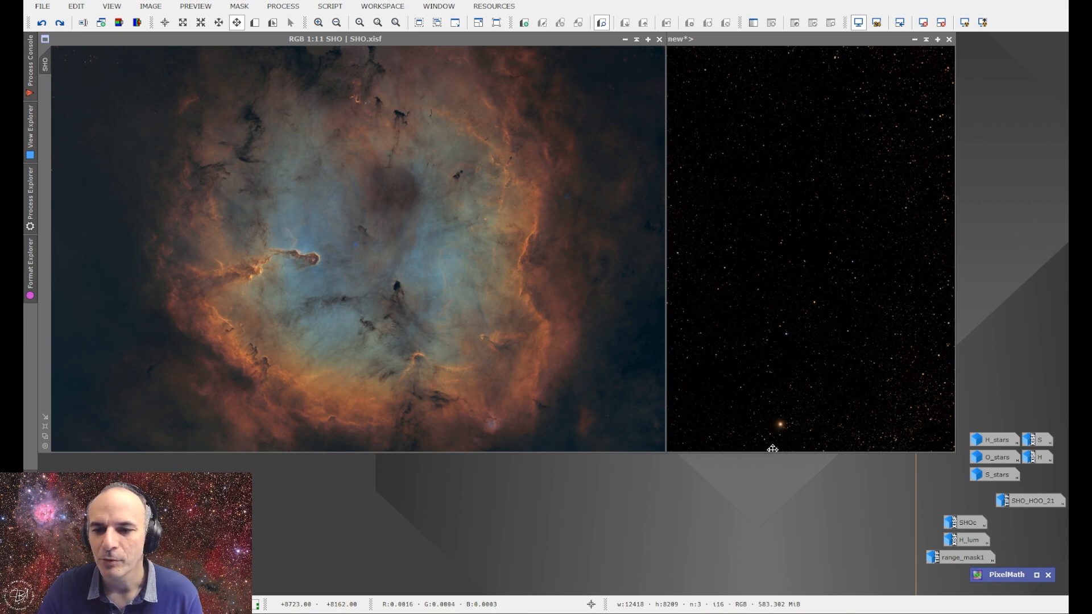
pyautogui.click(707, 248)
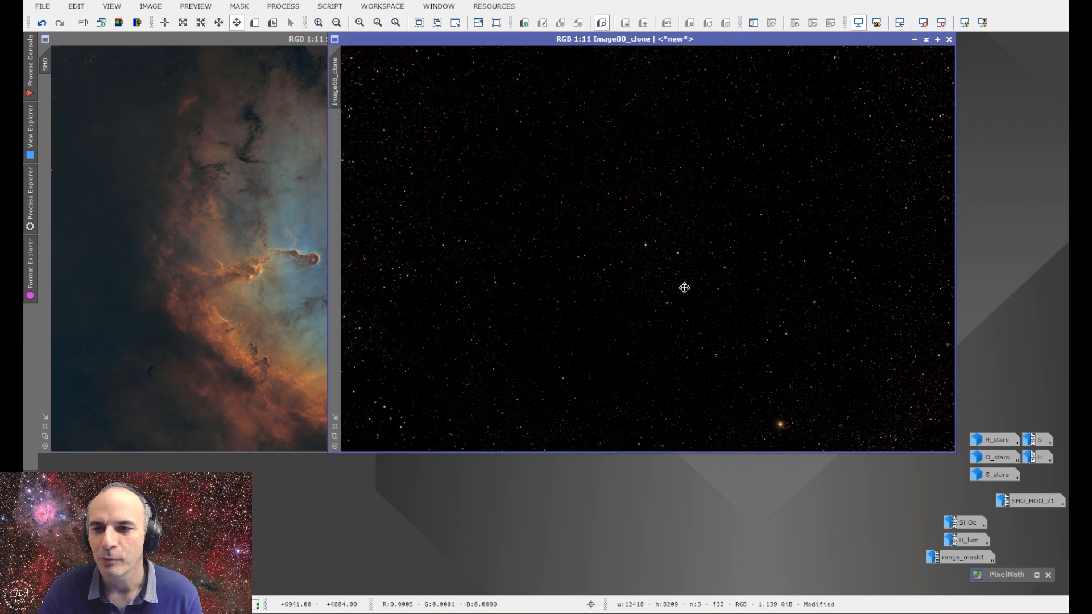
pyautogui.click(310, 281)
pyautogui.click(708, 249)
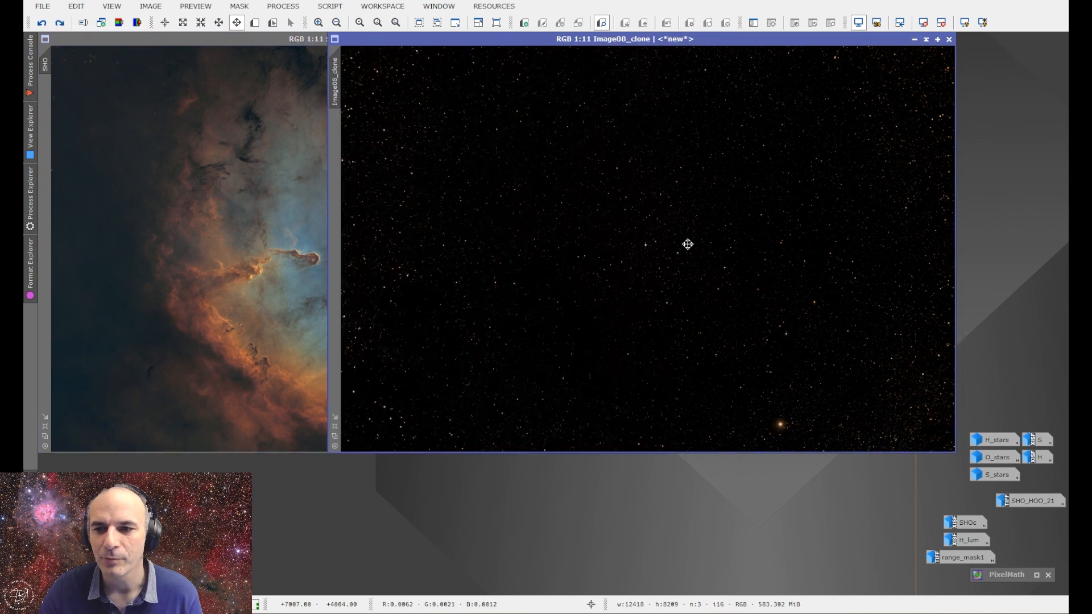
pyautogui.click(271, 341)
# Examine the small blue spots at the center and lower rim of the SHO nebula, and check the star image's central area
pyautogui.scroll(10, 341, 240)
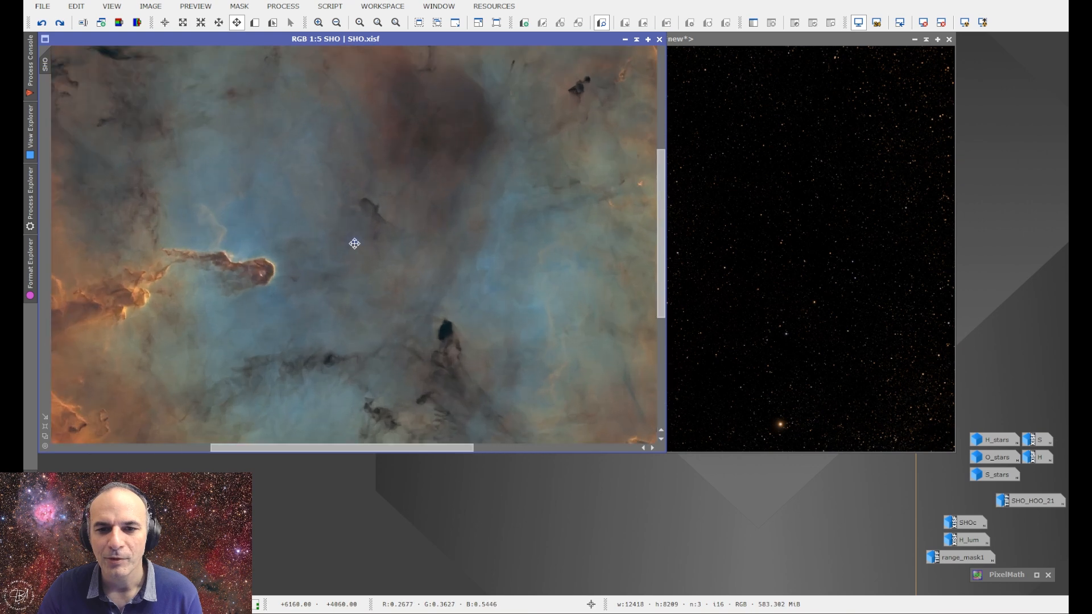
pyautogui.scroll(-2, 356, 243)
pyautogui.scroll(2, 355, 245)
pyautogui.scroll(1, 354, 250)
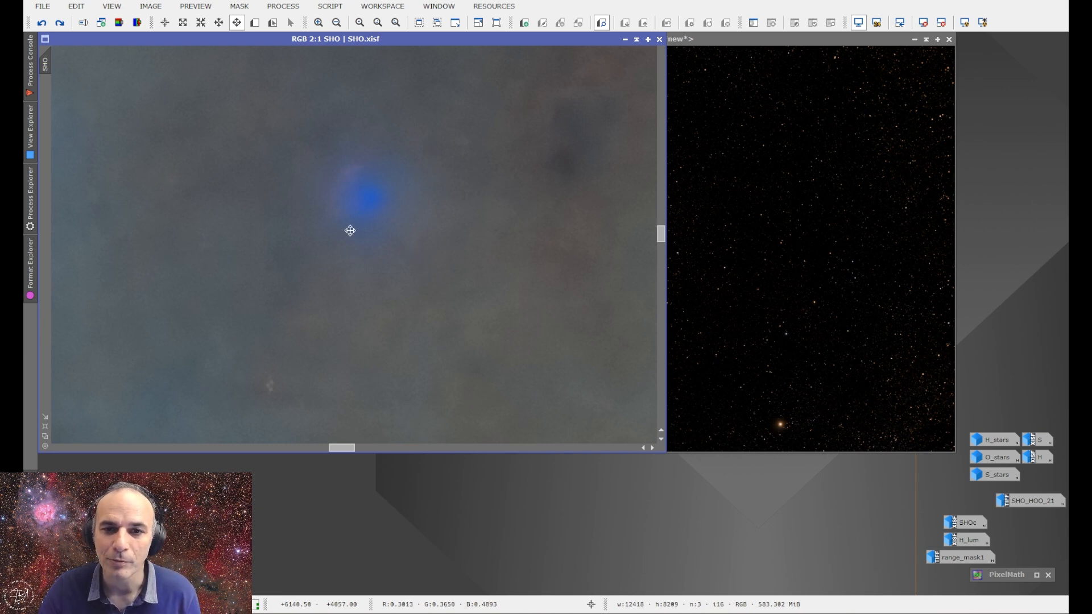
pyautogui.scroll(-12, 419, 279)
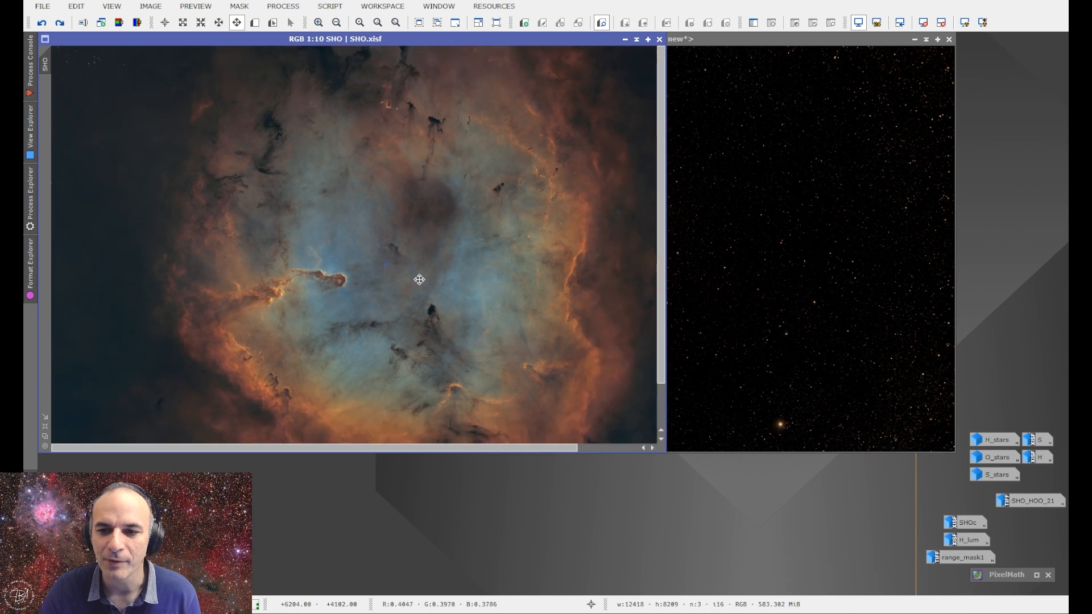
pyautogui.scroll(10, 509, 437)
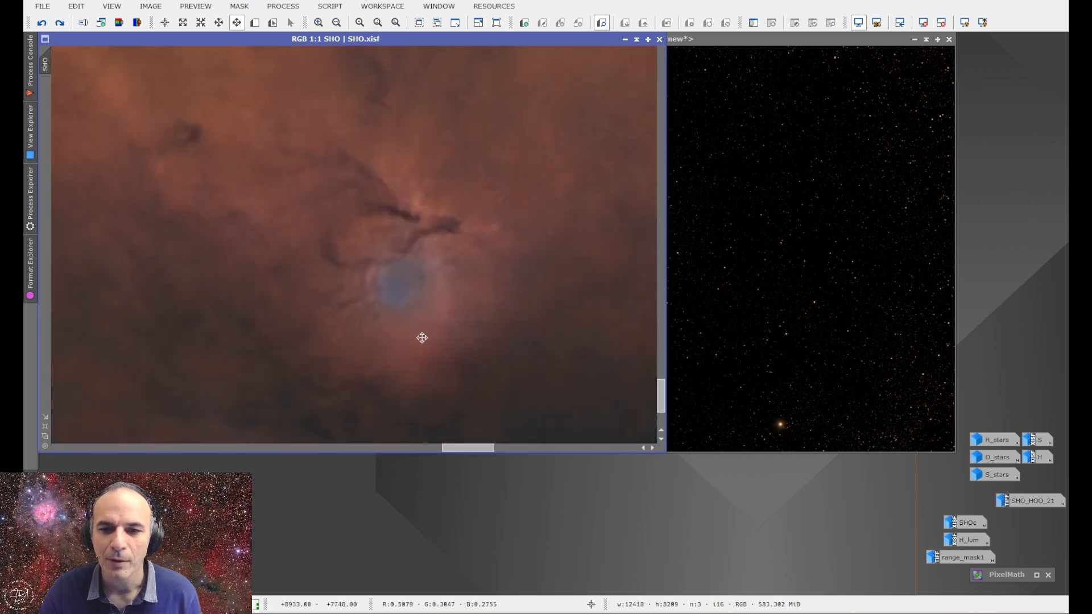
pyautogui.scroll(-10, 361, 265)
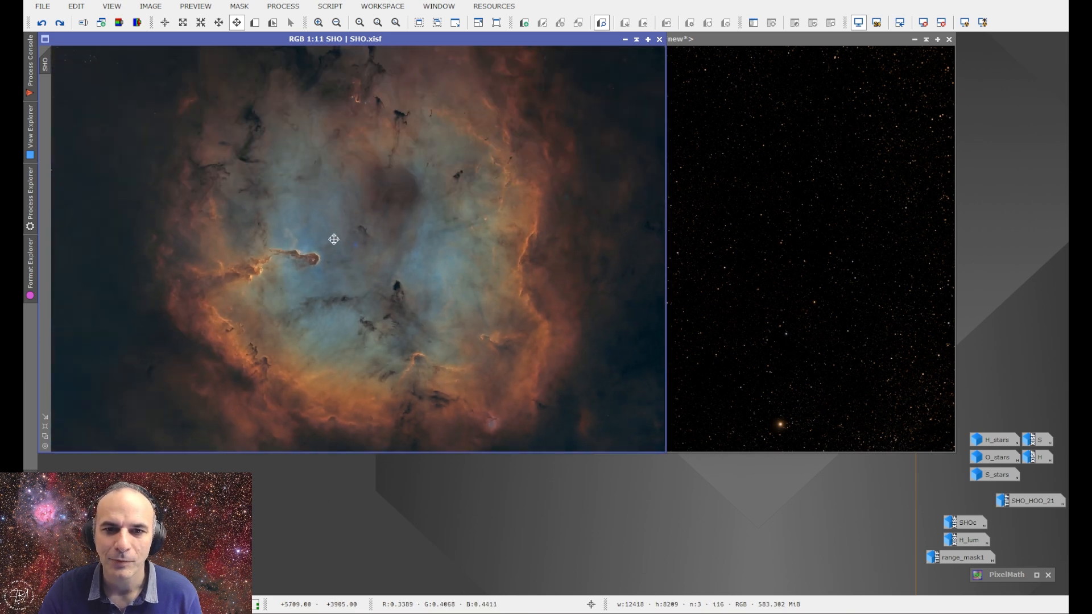
pyautogui.click(745, 255)
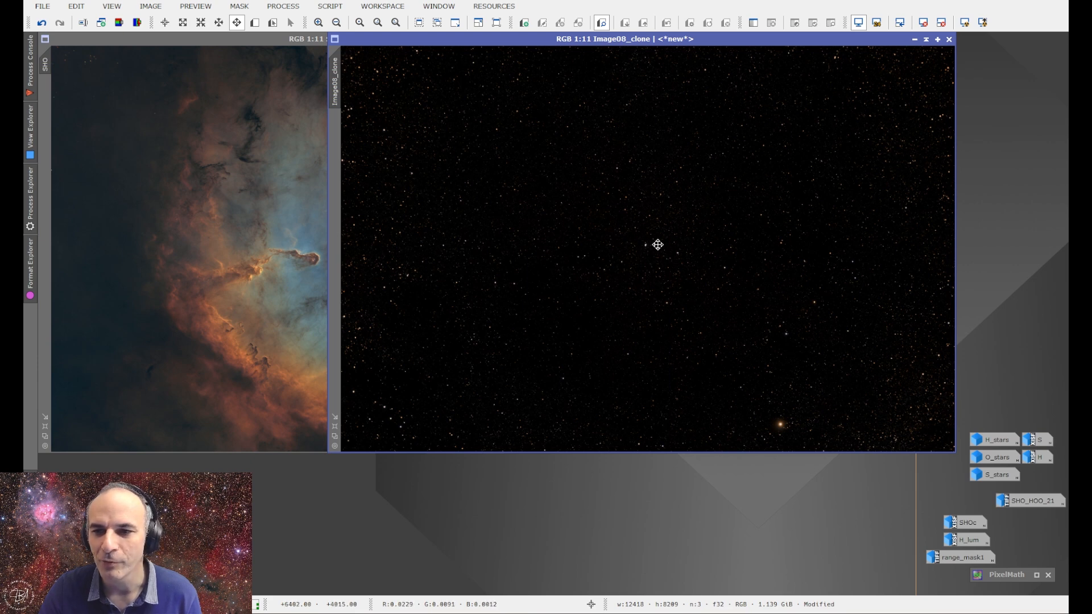
pyautogui.scroll(11, 649, 241)
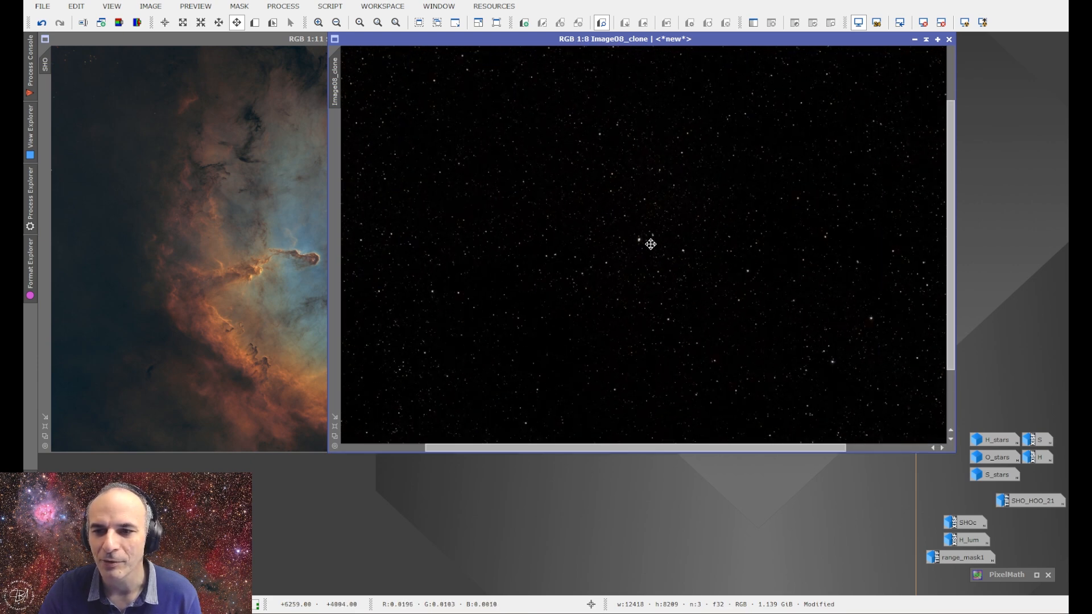
# Save the SHO nebula image as a TIFF file with 16-bit unsigned integer samples, no compression and the ICC profile embedded
pyautogui.scroll(1, 639, 244)
pyautogui.scroll(-4, 591, 228)
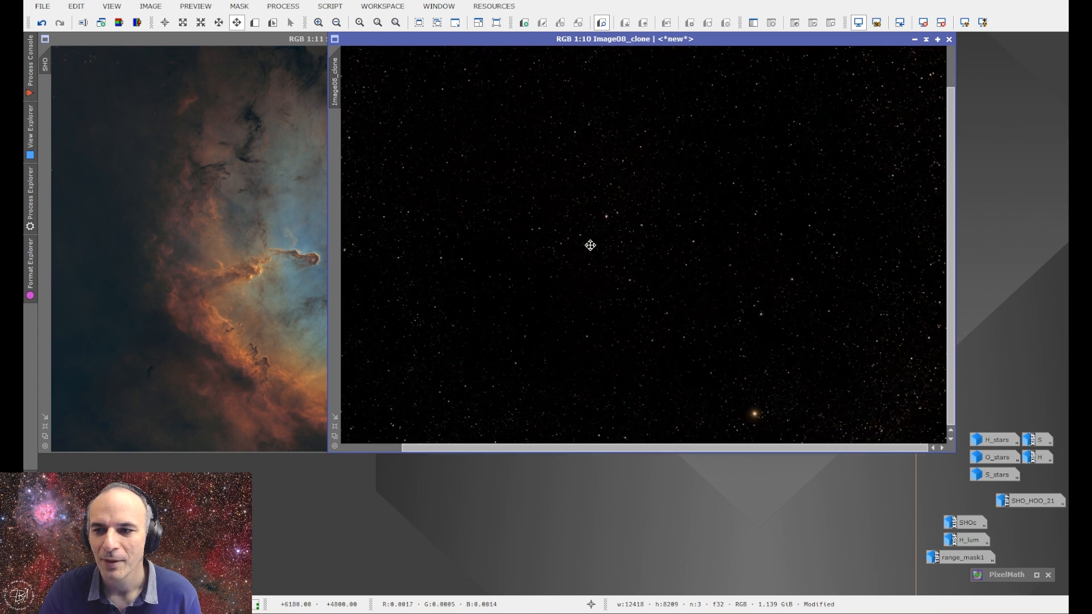
pyautogui.click(252, 244)
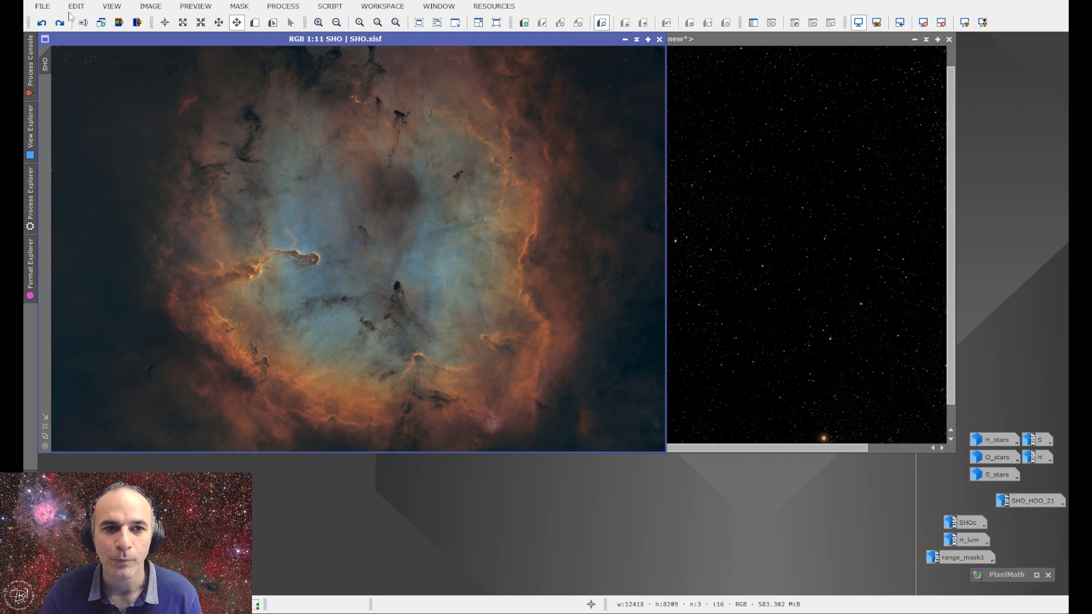
pyautogui.click(43, 6)
pyautogui.click(86, 116)
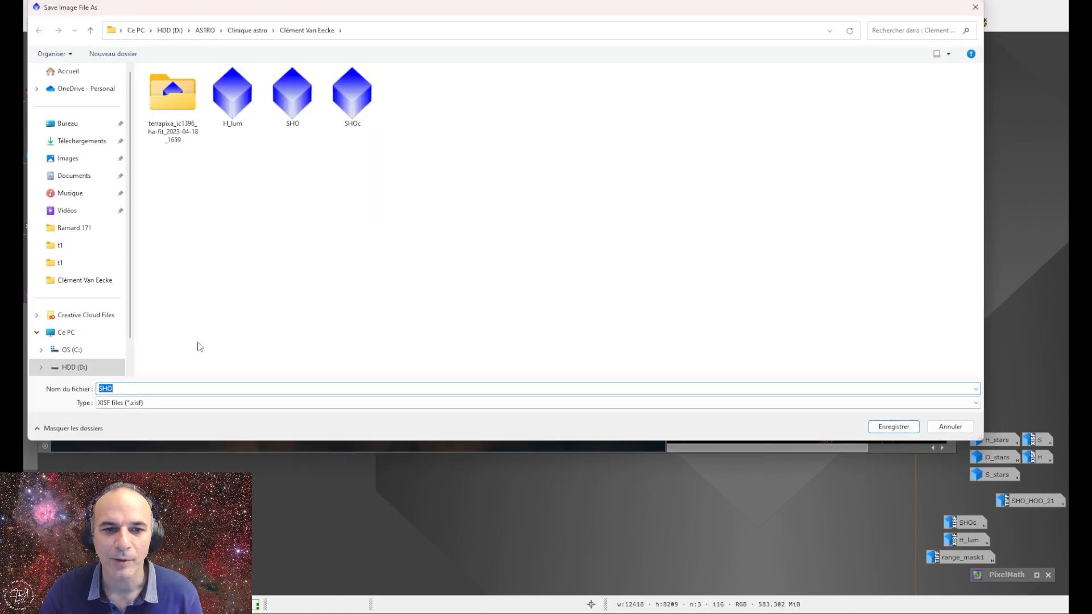
pyautogui.click(128, 407)
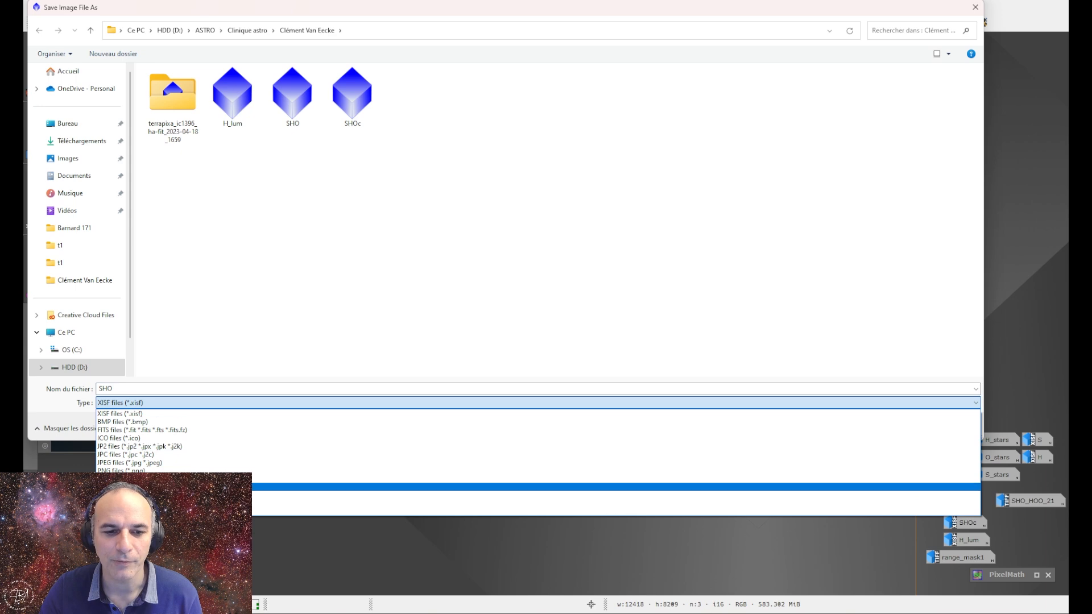
pyautogui.click(925, 481)
pyautogui.click(893, 427)
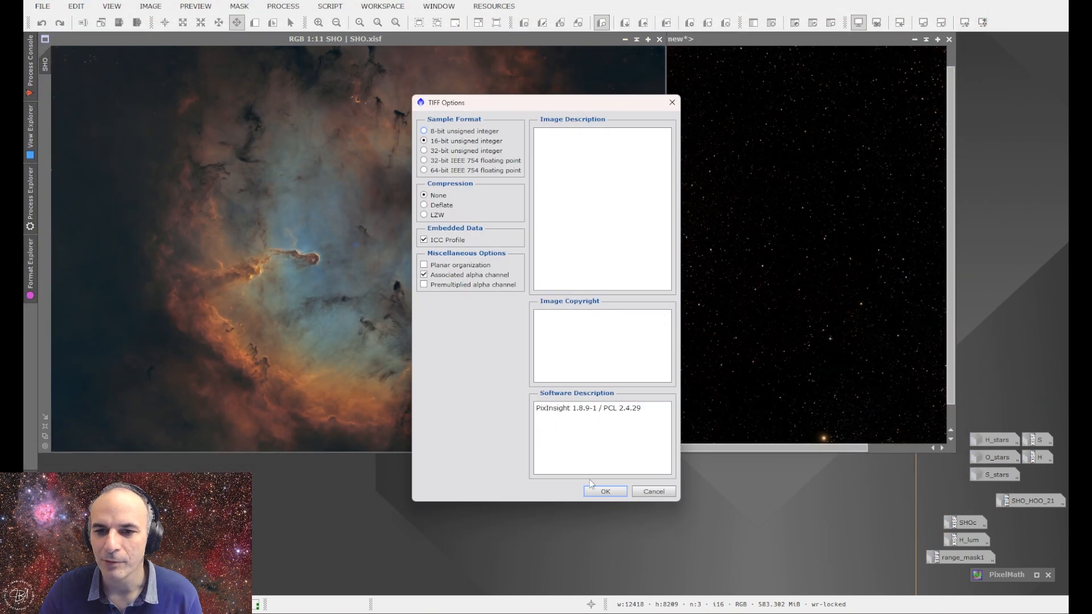
pyautogui.click(606, 490)
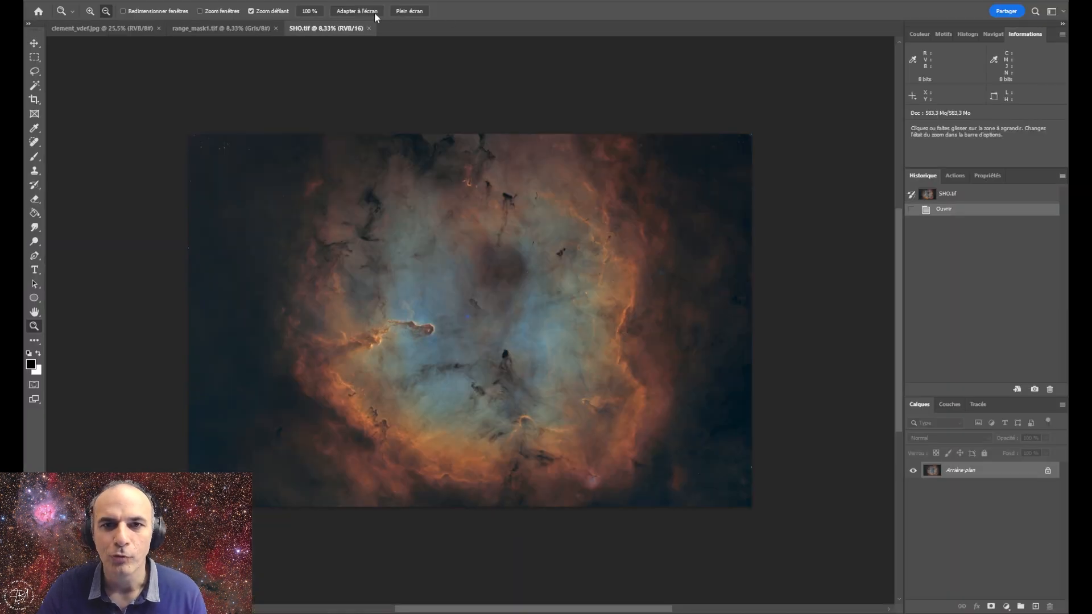
# Switch to Photoshop with SHO.tif and duplicate its background layer, with the central blue spot in close view
pyautogui.click(377, 13)
pyautogui.moveTo(470, 322); pyautogui.dragTo(569, 458)
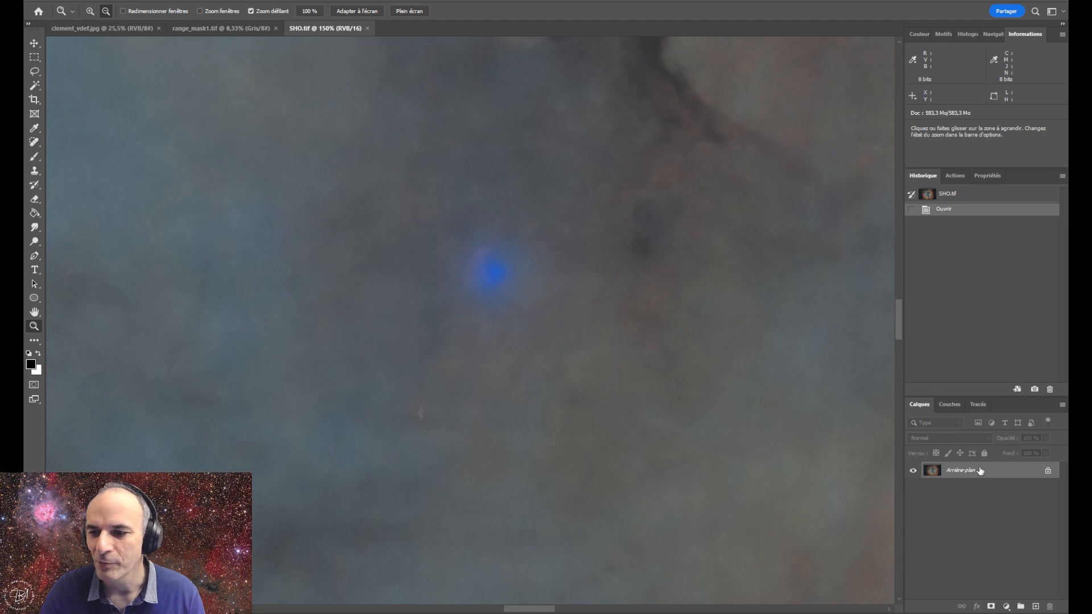
pyautogui.moveTo(978, 476); pyautogui.dragTo(1036, 608)
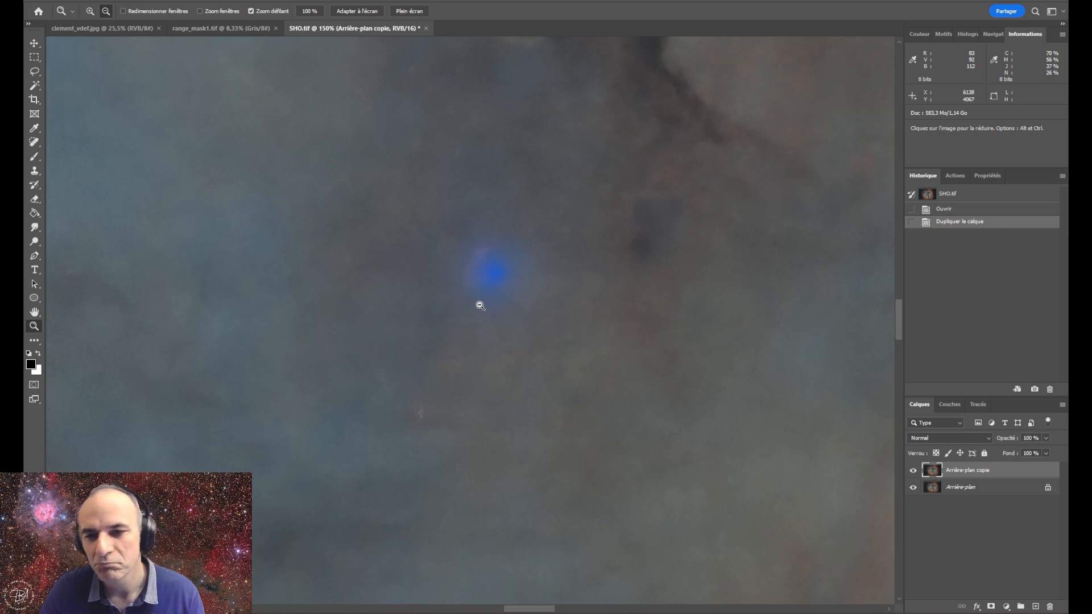
# Remove the blue spot at the nebula's center with the Clone Stamp in Couleur mode, sampling the surrounding nebula color
pyautogui.click(35, 171)
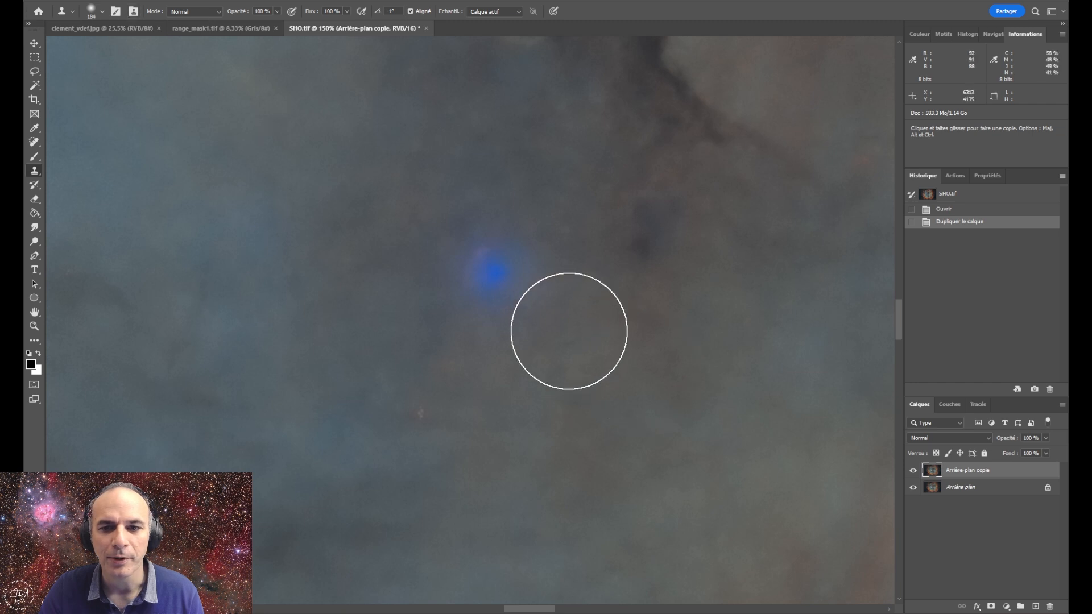
pyautogui.click(206, 12)
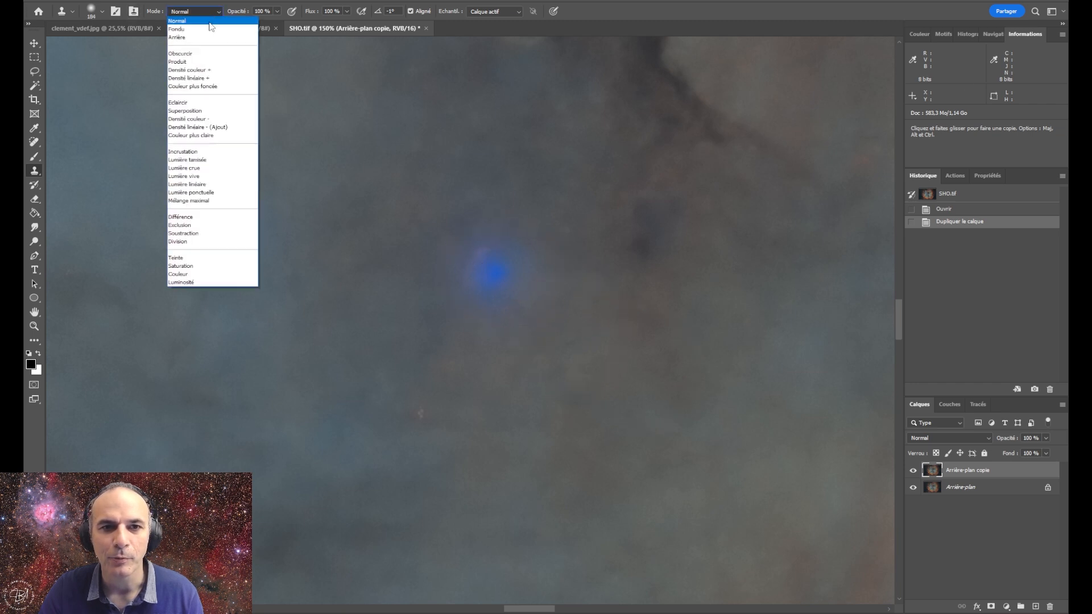
pyautogui.click(199, 279)
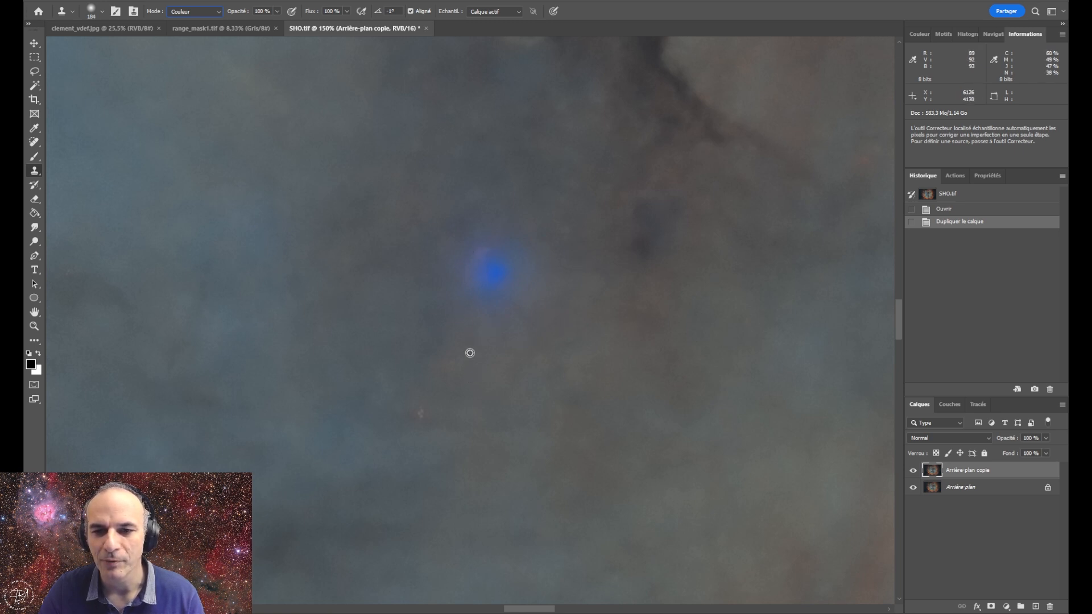
pyautogui.keyDown('alt'); pyautogui.click(449, 351); pyautogui.keyUp('alt')
pyautogui.click(489, 276)
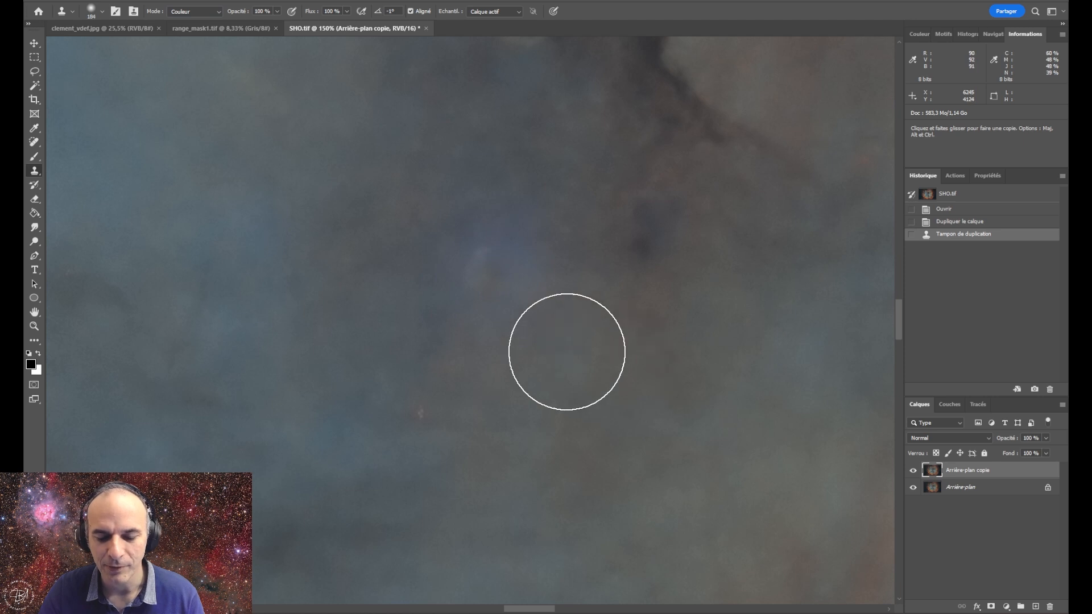
pyautogui.keyDown('alt'); pyautogui.click(565, 305); pyautogui.keyUp('alt')
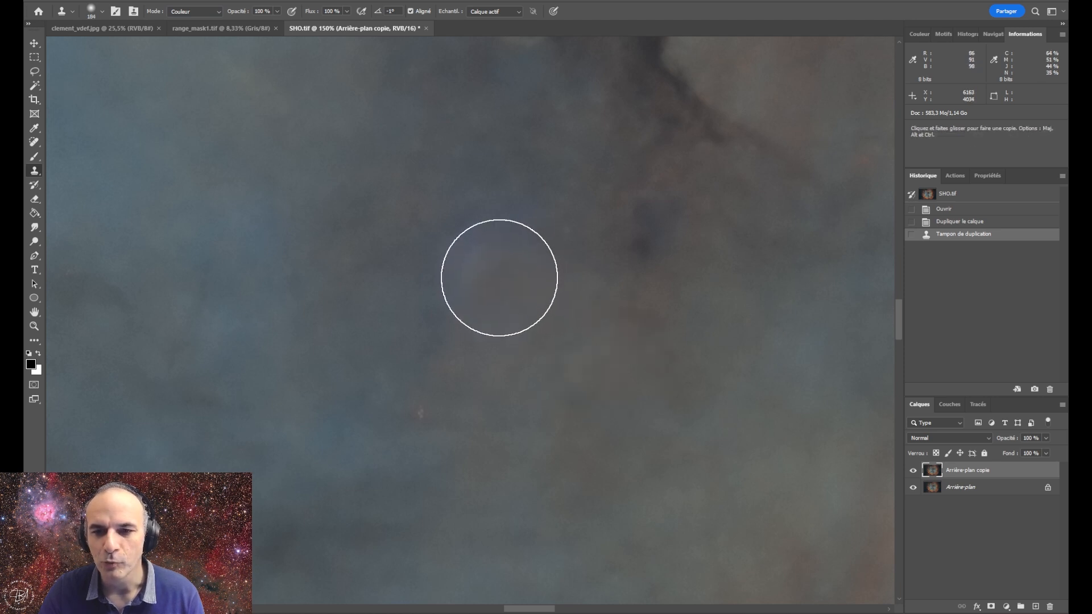
pyautogui.click(501, 281)
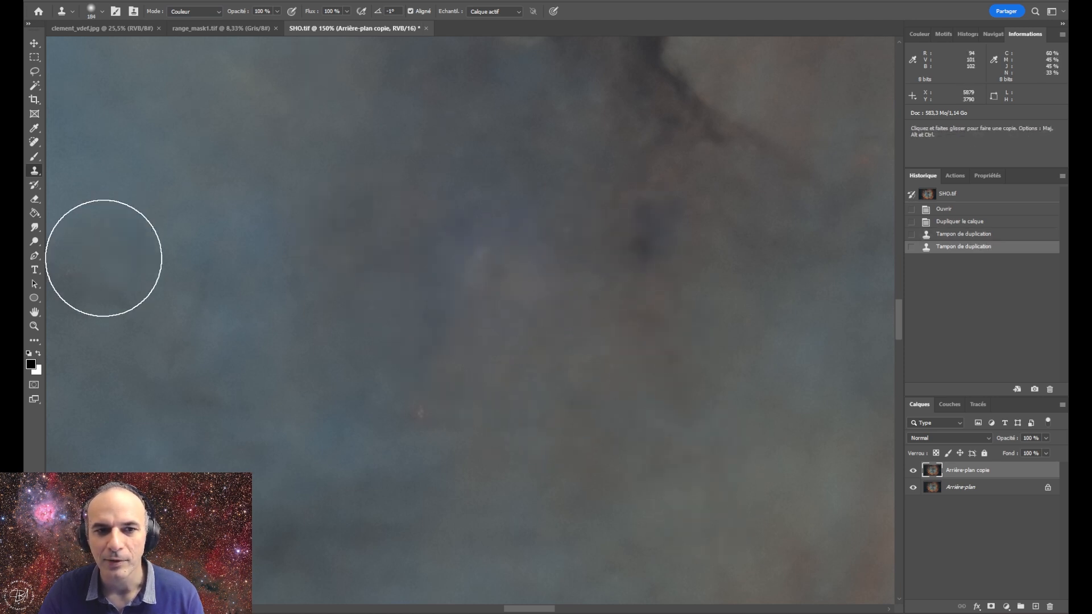
# Clone the neighboring reddish nebula color over the blue spot on the lower rim, still in Couleur mode
pyautogui.click(35, 326)
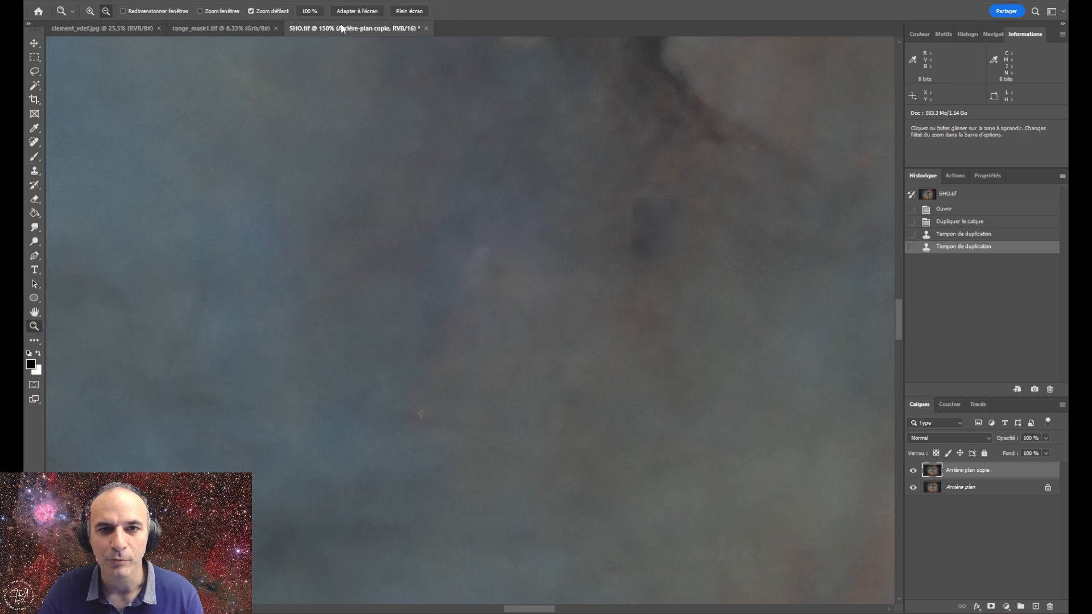
pyautogui.click(358, 12)
pyautogui.moveTo(658, 574); pyautogui.dragTo(625, 489)
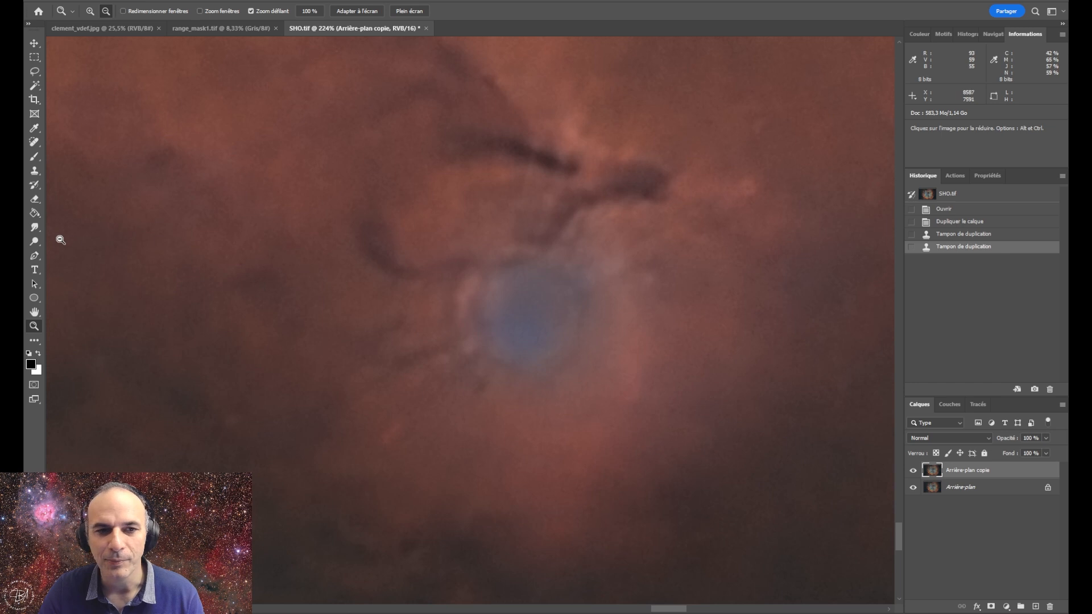
pyautogui.click(35, 169)
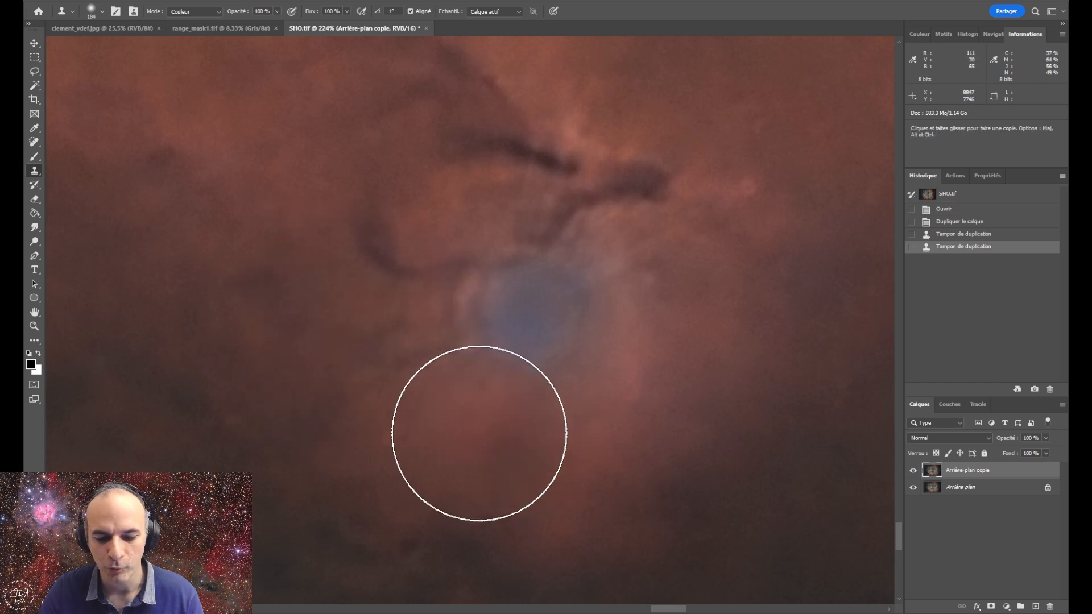
pyautogui.keyDown('alt'); pyautogui.click(512, 437); pyautogui.keyUp('alt')
pyautogui.click(523, 325)
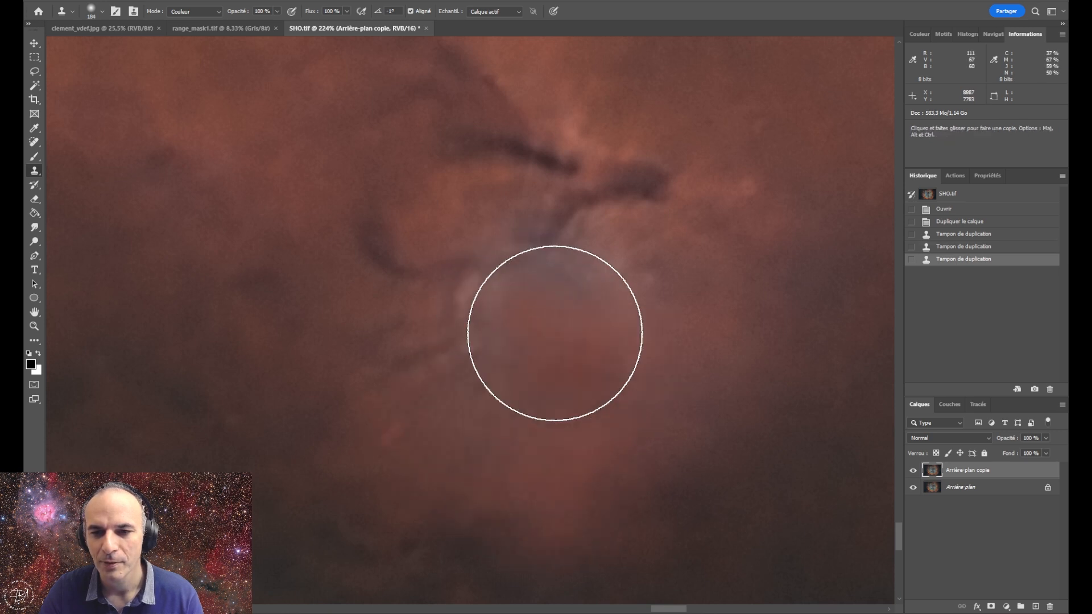
pyautogui.click(520, 318)
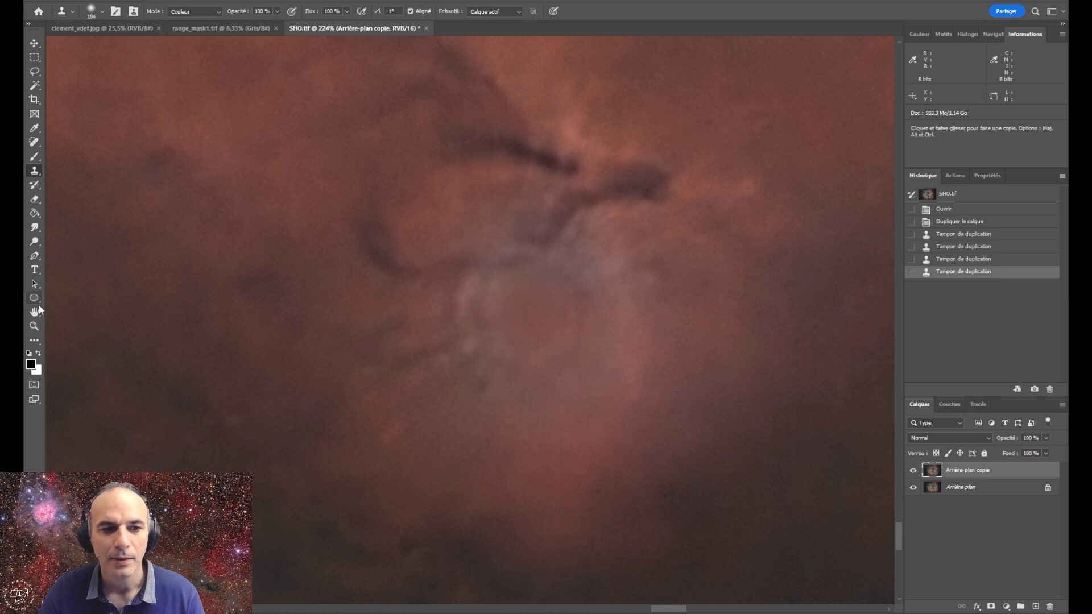
# Compare the whole nebula image before and after retouching by hiding and showing the duplicated layer several times
pyautogui.press('z')
pyautogui.click(363, 13)
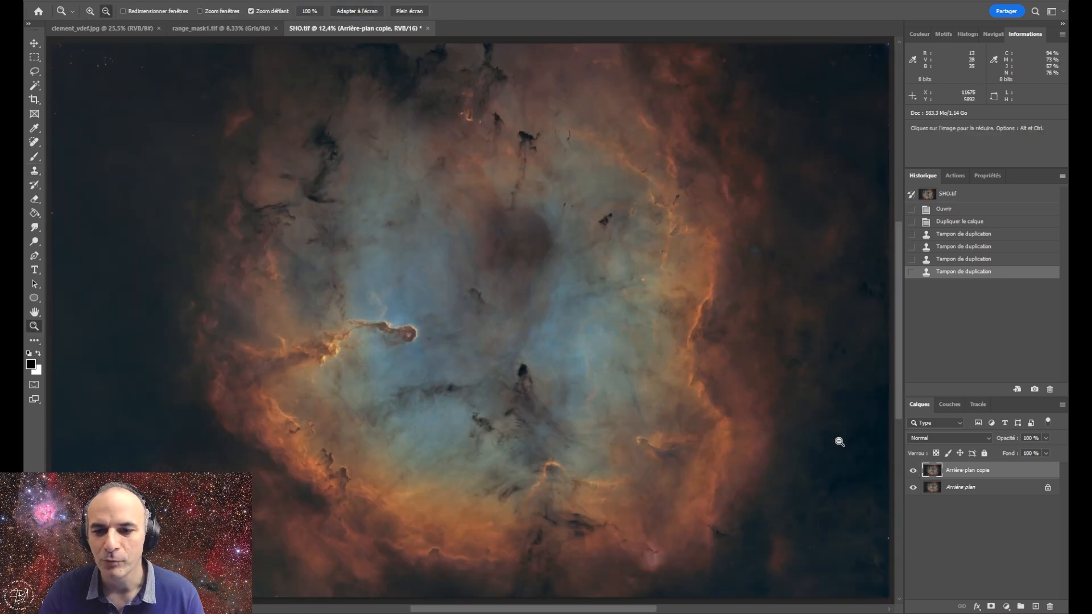
pyautogui.click(913, 471)
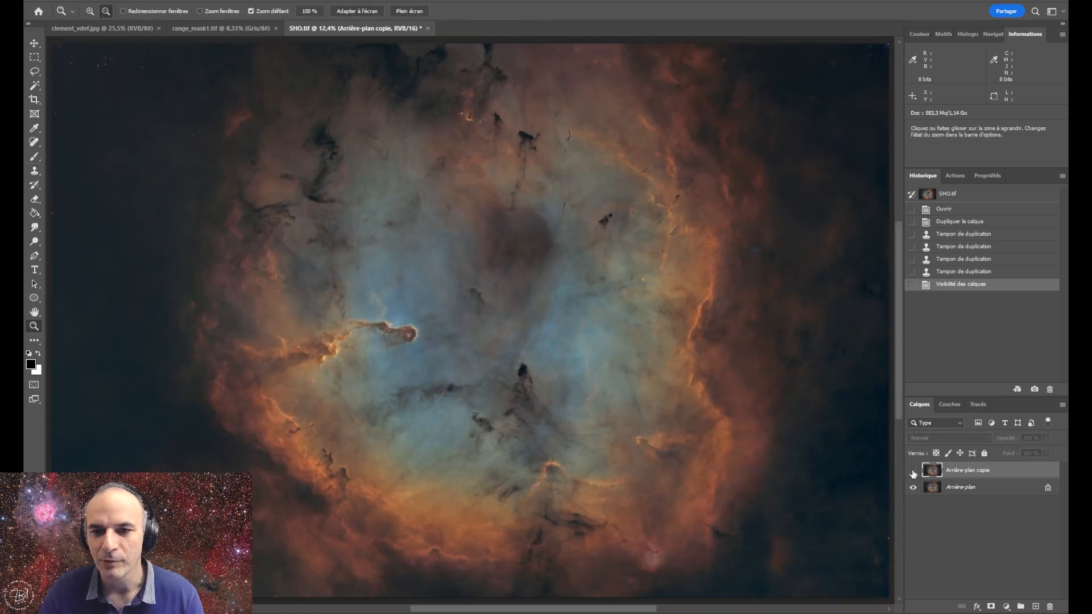
pyautogui.click(913, 472)
pyautogui.click(913, 471)
pyautogui.click(913, 471)
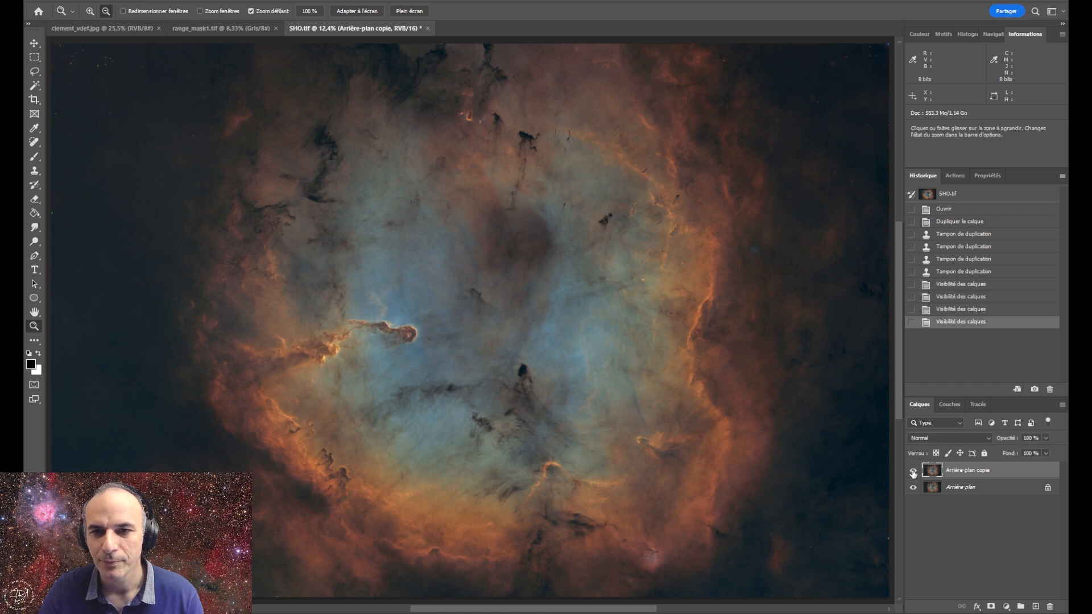
pyautogui.click(913, 471)
pyautogui.click(913, 471)
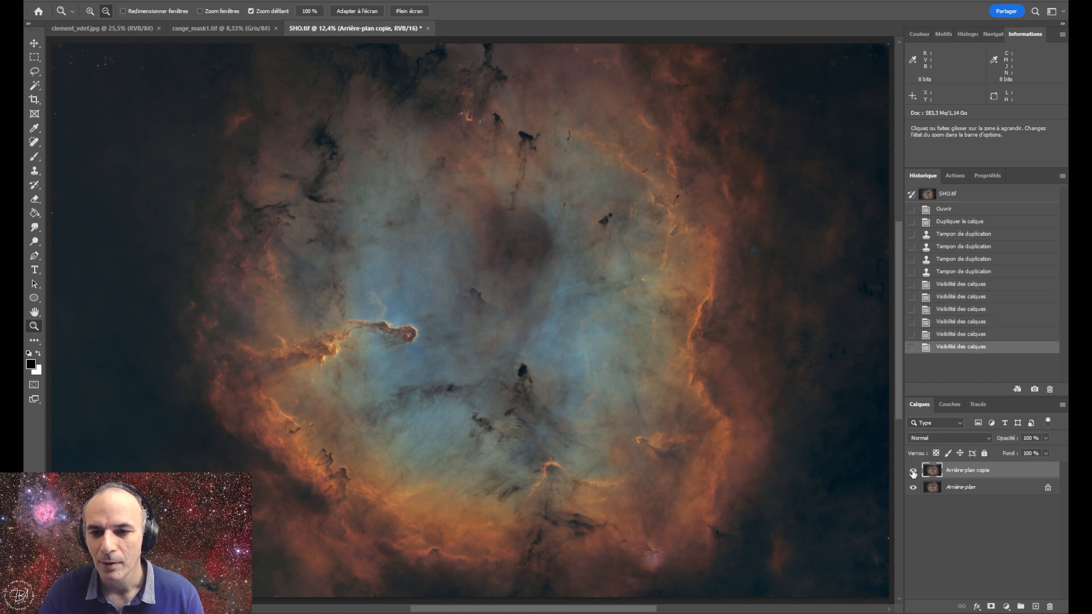
# Flatten the retouched image, then save SHO.tif and close it
pyautogui.rightClick(981, 473)
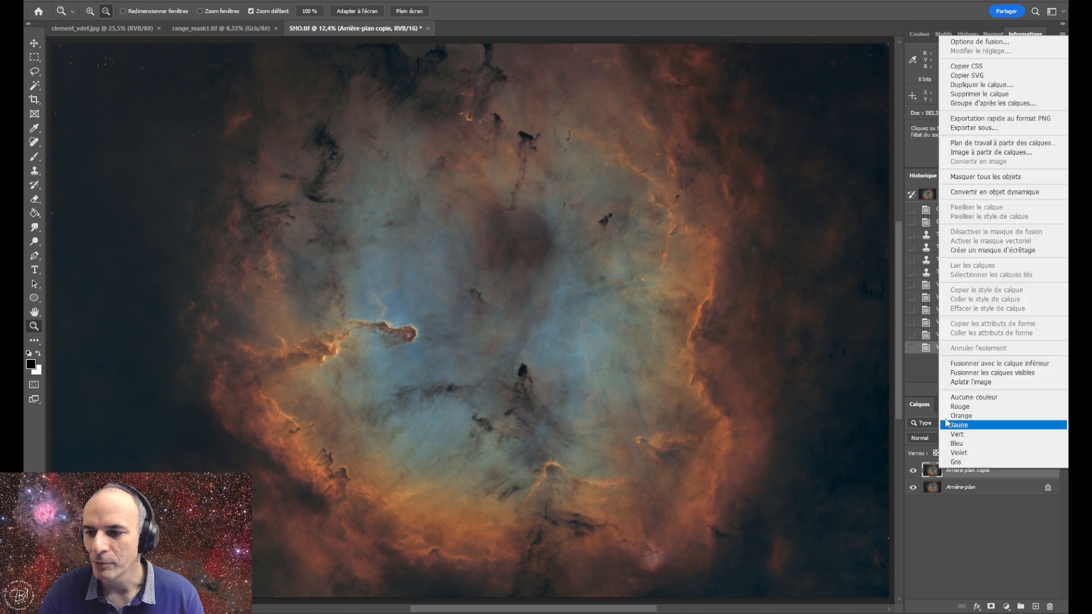
pyautogui.click(955, 382)
pyautogui.click(50, 1)
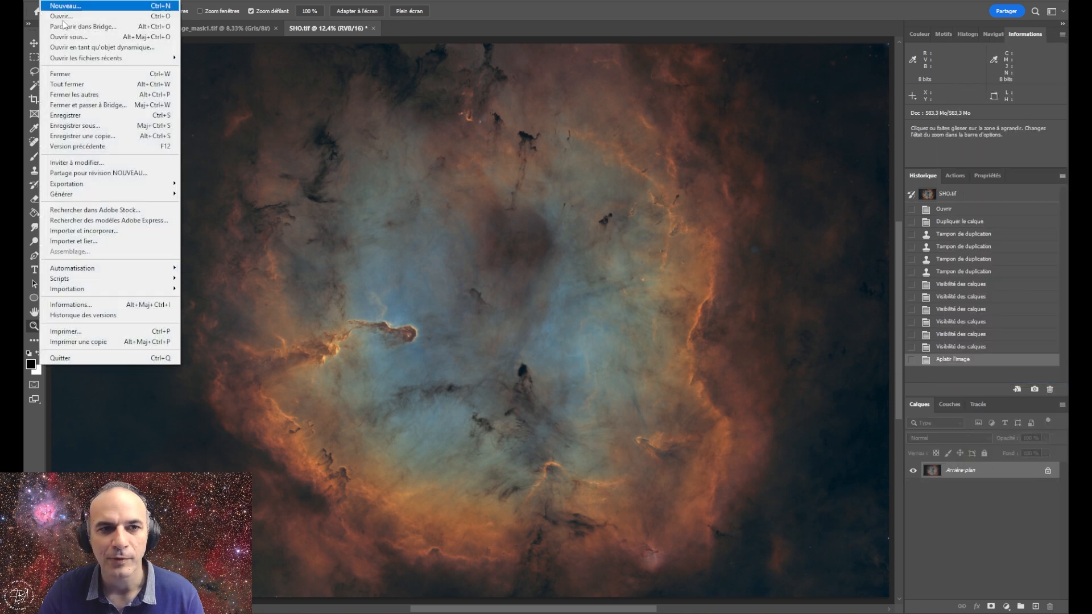
pyautogui.click(77, 115)
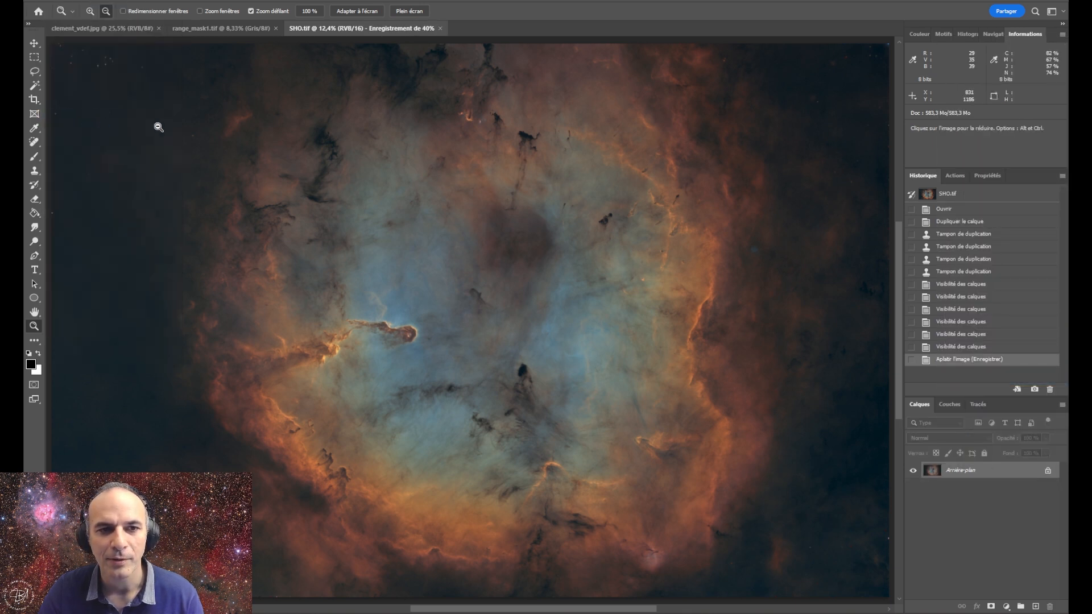
pyautogui.click(369, 27)
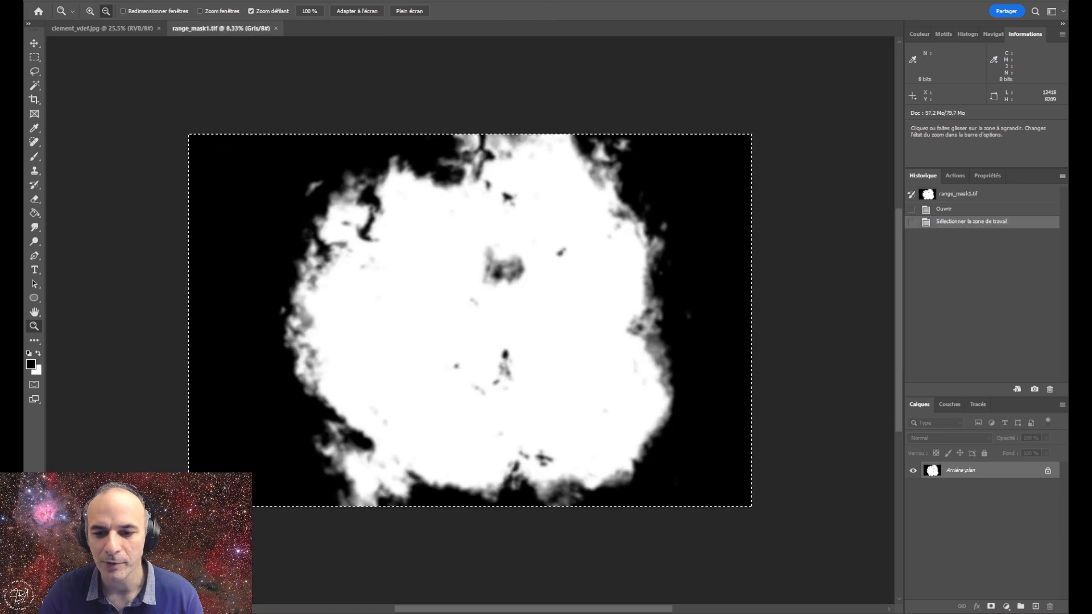
# Return to PixInsight, place the retouched SHO.tif over the old SHO window, and set the PixelMath expression to ~((~SHO1)*(~Image08_clone))
pyautogui.hotkey('alt', 'Tab')
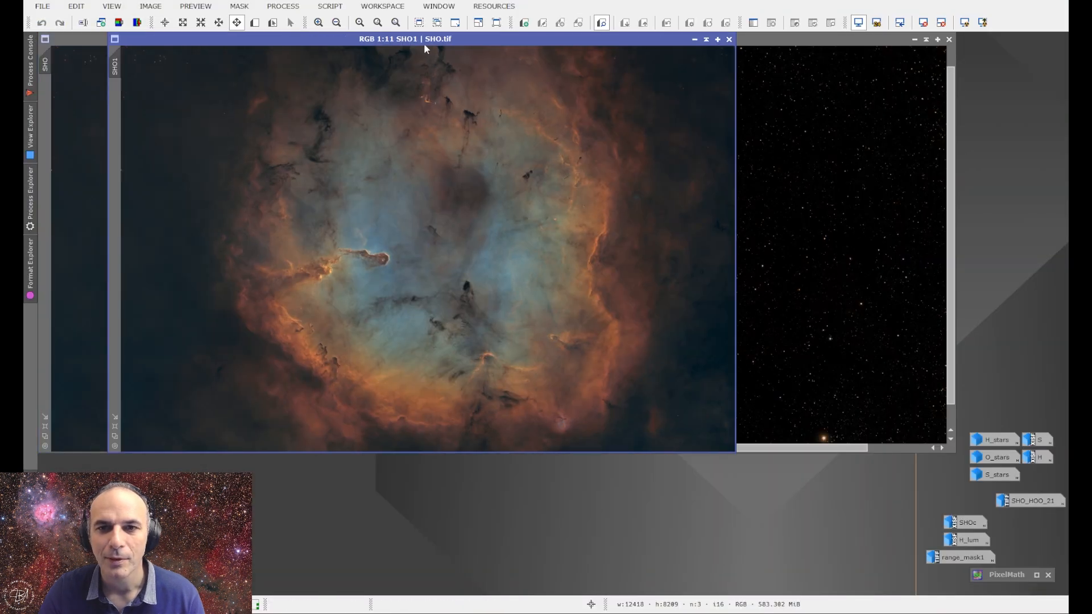
pyautogui.moveTo(424, 43); pyautogui.dragTo(352, 44)
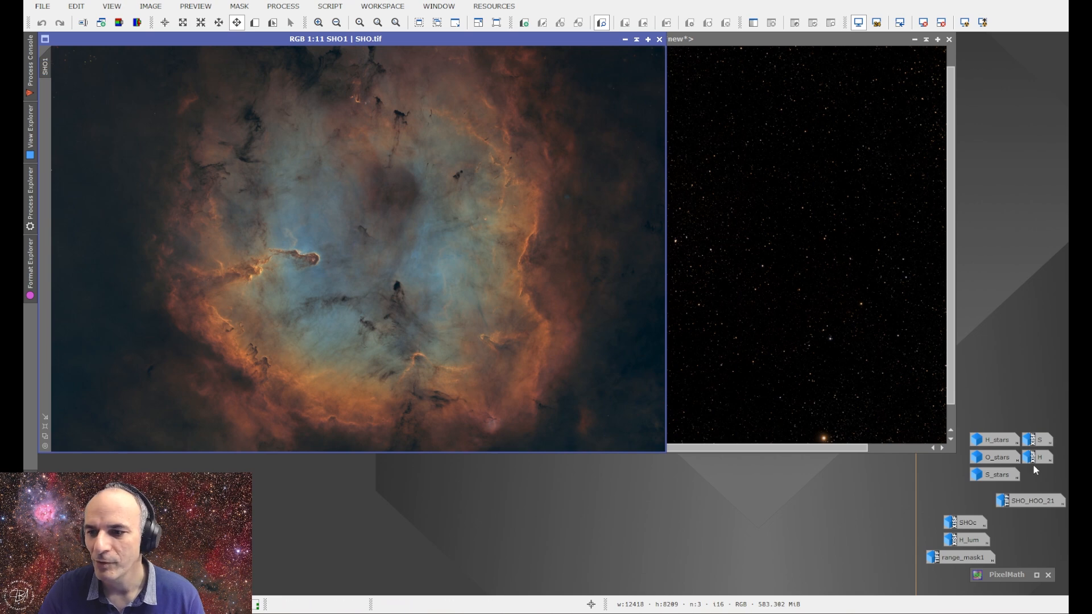
pyautogui.doubleClick(1007, 575)
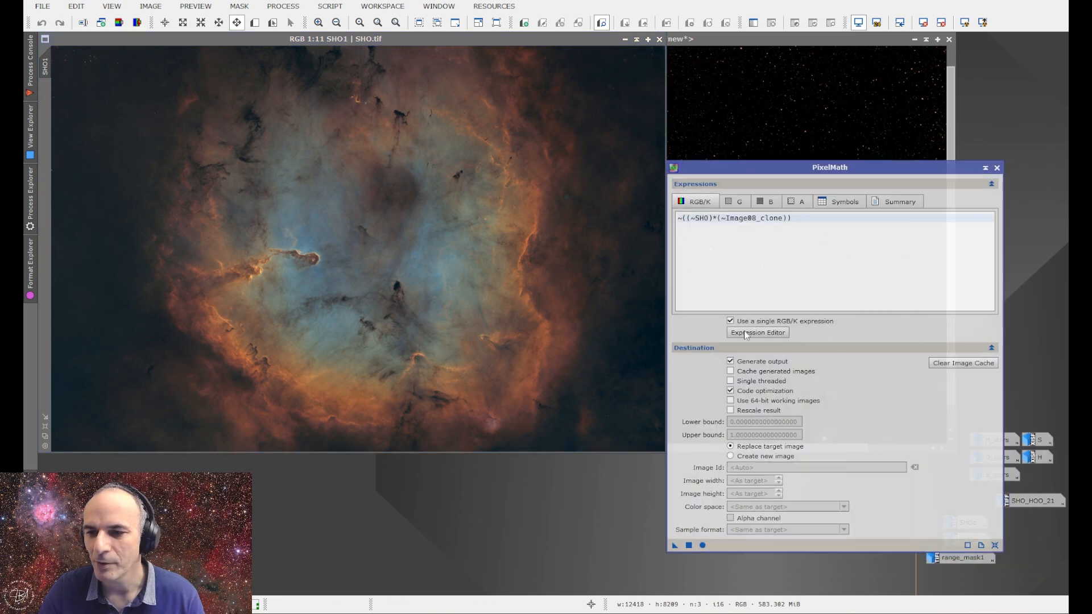
pyautogui.click(709, 219)
pyautogui.write('1')
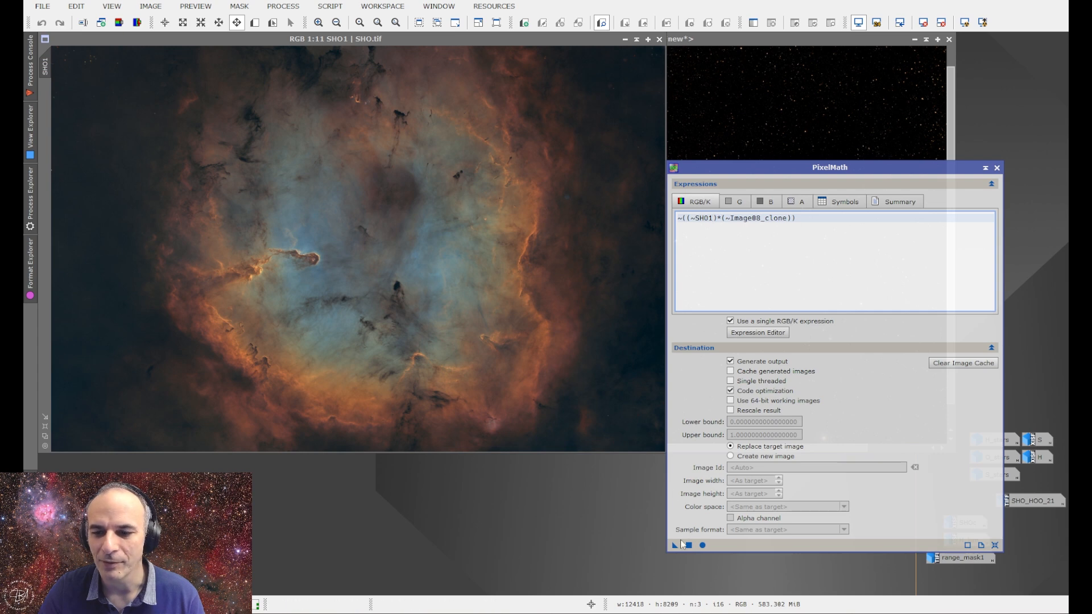
# Try adding the stars to the SHO1 image with the PixelMath expression, then undo the combination
pyautogui.moveTo(676, 546); pyautogui.dragTo(387, 265)
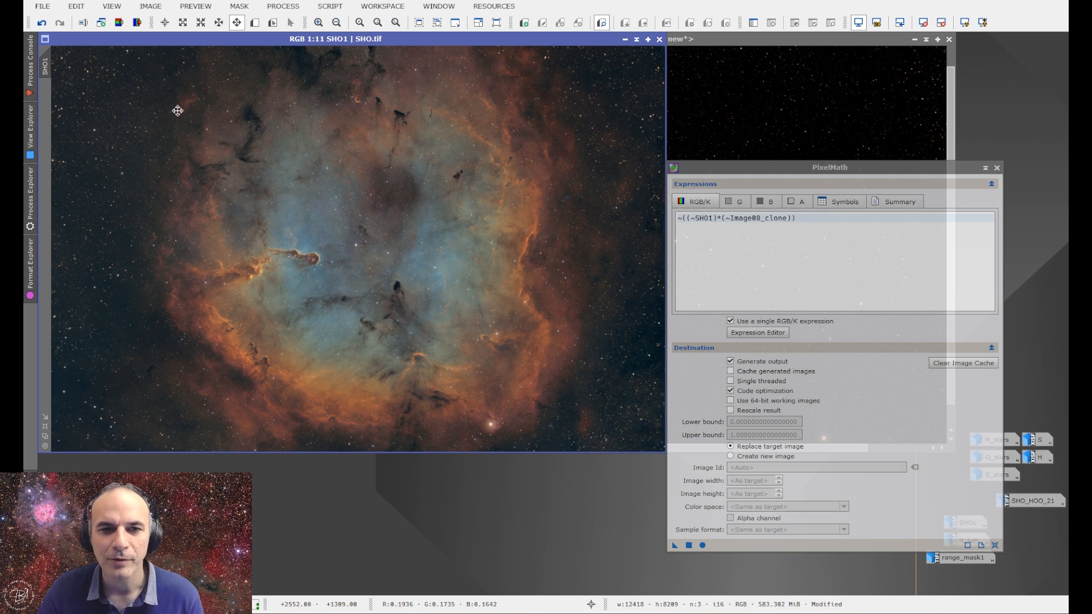
pyautogui.click(42, 24)
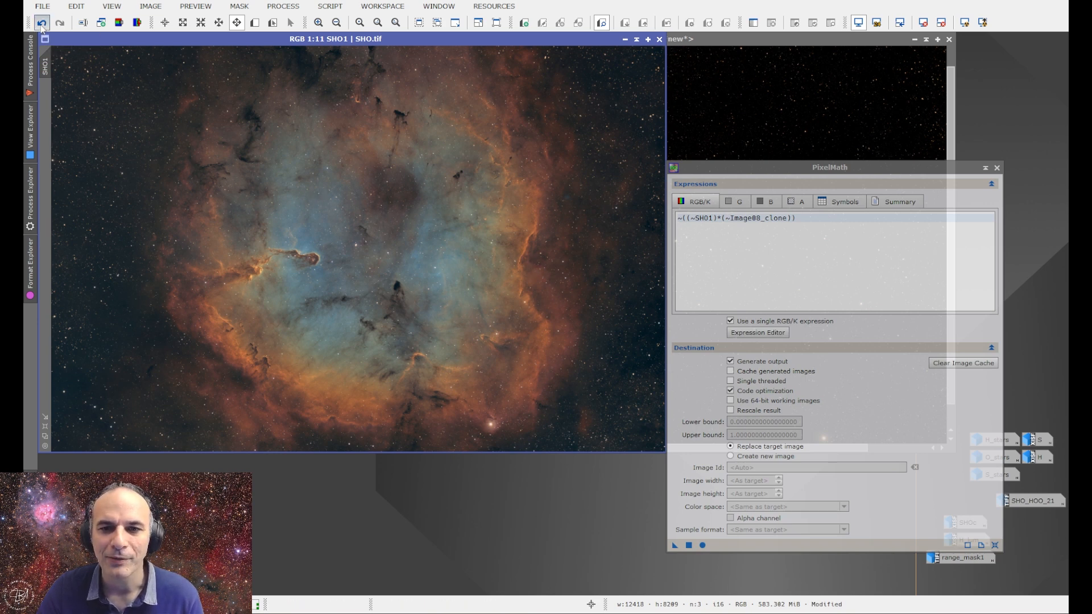
# Boost the colours of the Image08_clone star image by applying ColorSaturation with a saturation of 0.50909
pyautogui.click(759, 140)
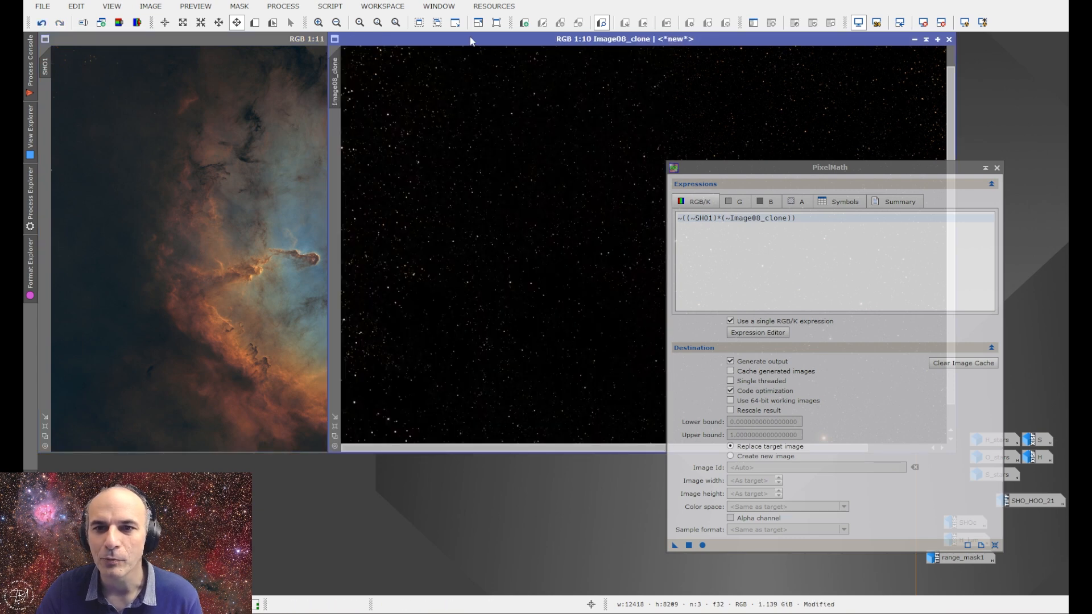
pyautogui.moveTo(470, 36); pyautogui.dragTo(301, 53)
pyautogui.click(281, 7)
pyautogui.moveTo(319, 23)
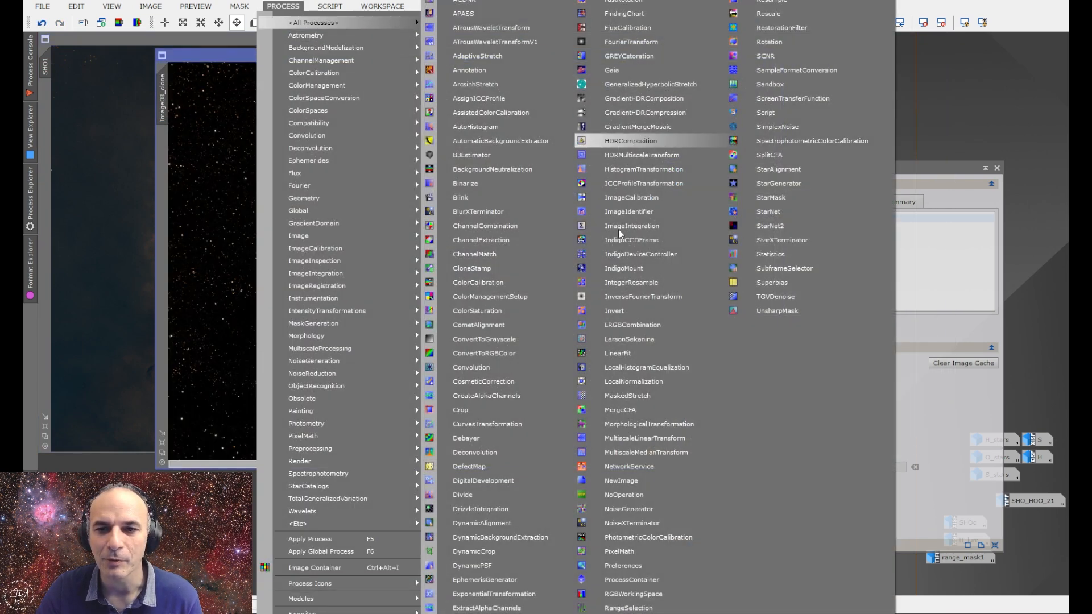
pyautogui.click(506, 315)
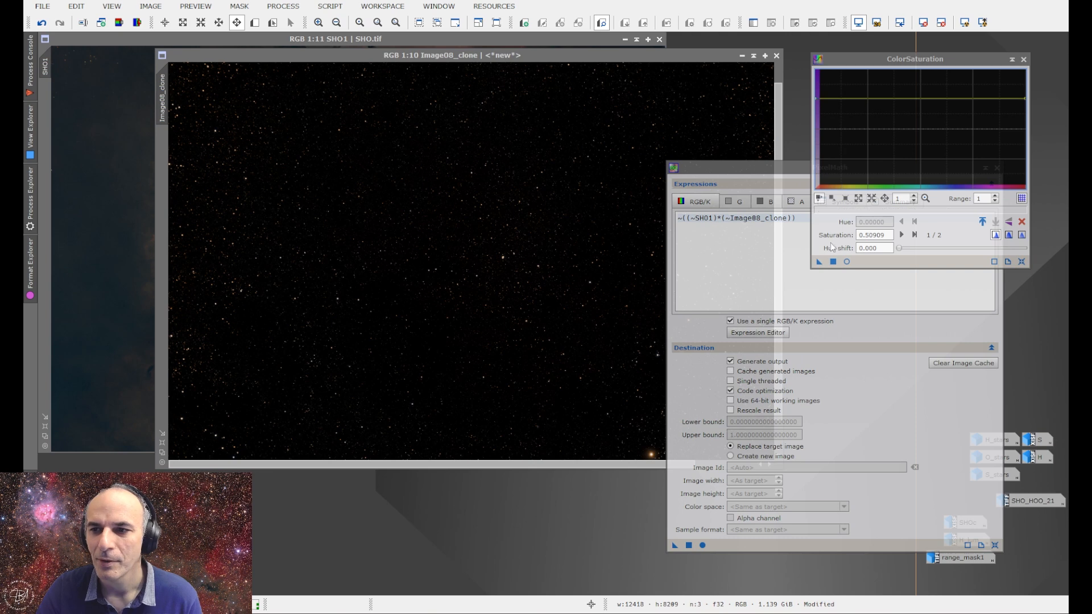
pyautogui.moveTo(820, 262); pyautogui.dragTo(520, 256)
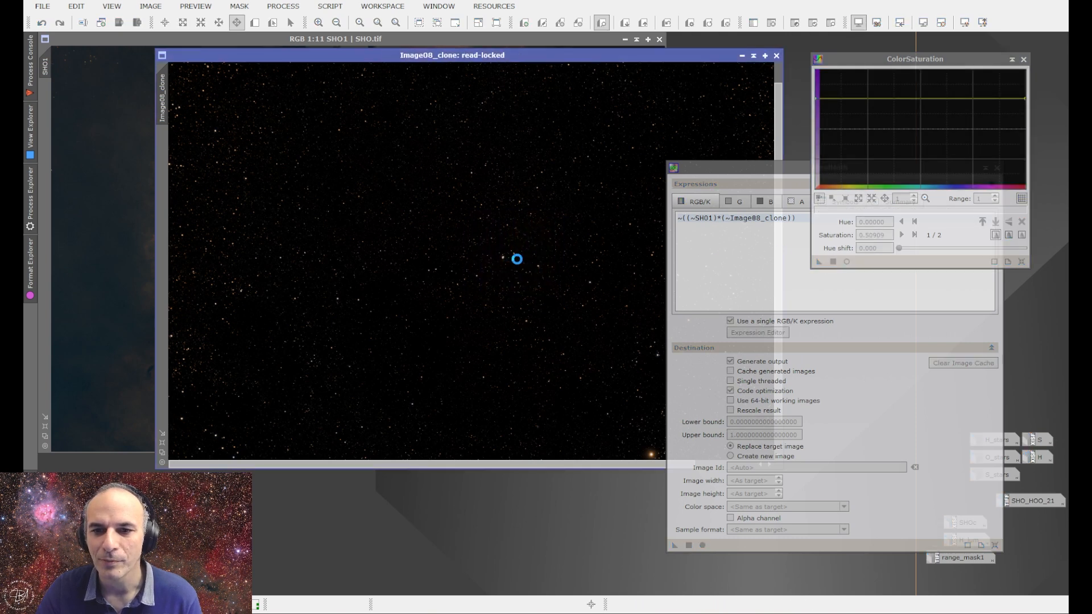
# Add the stars to the SHO1 image with the PixelMath expression ~((~SHO1)*(~Image08_clone)), then save the result as SHO.tif
pyautogui.click(202, 40)
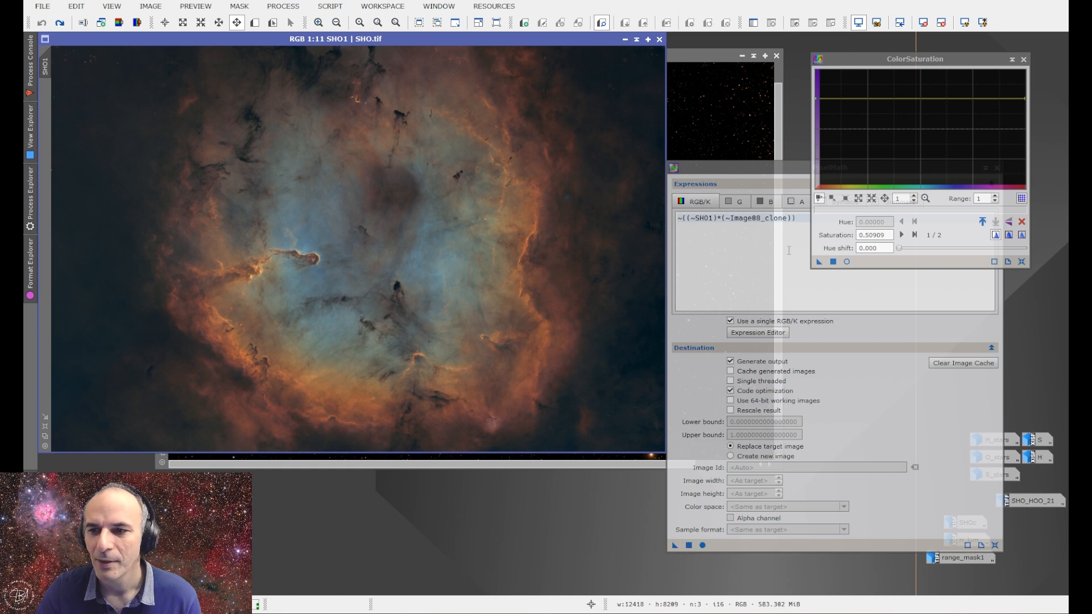
pyautogui.moveTo(675, 550); pyautogui.dragTo(378, 310)
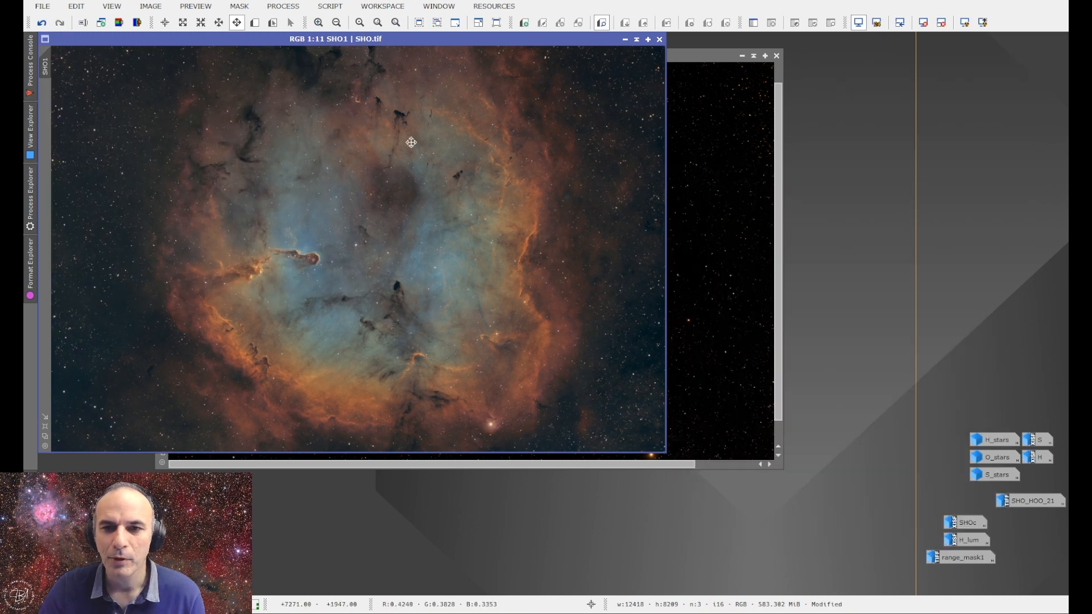
pyautogui.click(43, 6)
pyautogui.click(66, 102)
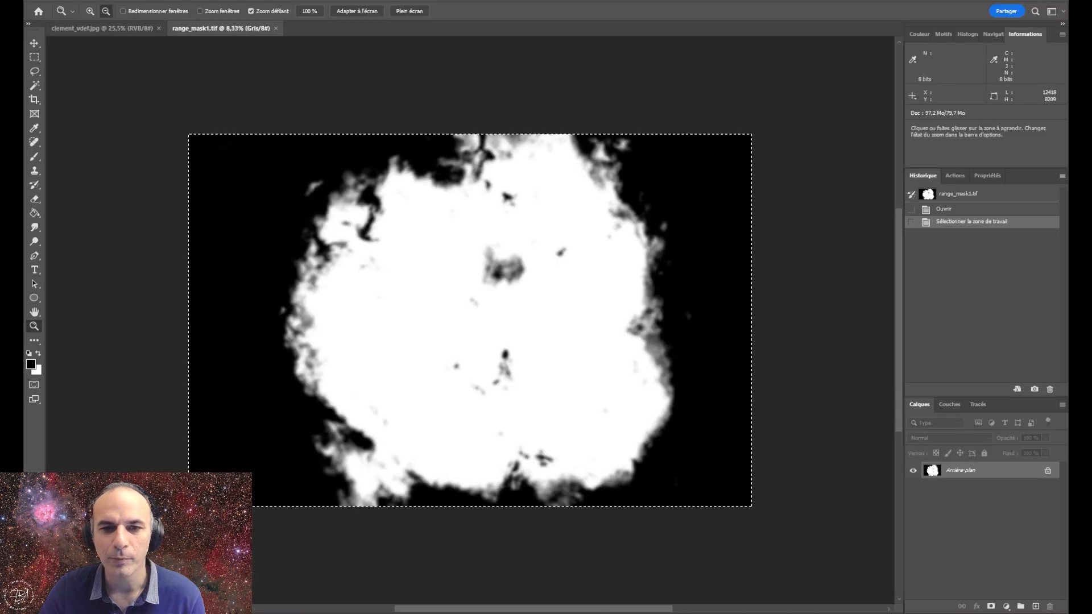
# Switch to Photoshop, open SHO.tif fitted to the screen, and duplicate its background layer
pyautogui.click(48, 5)
pyautogui.click(62, 17)
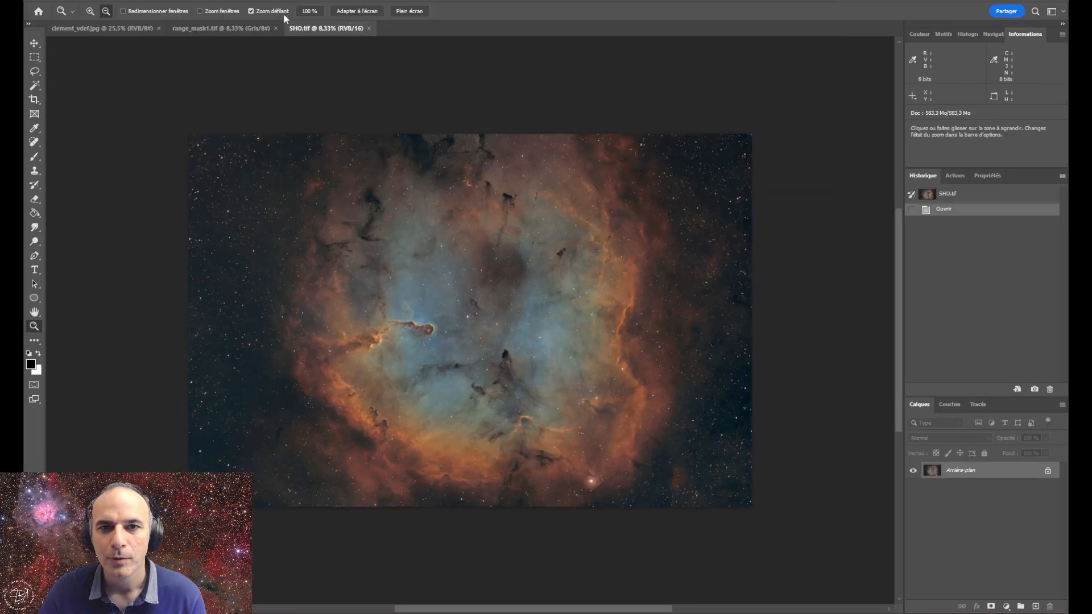
pyautogui.click(353, 11)
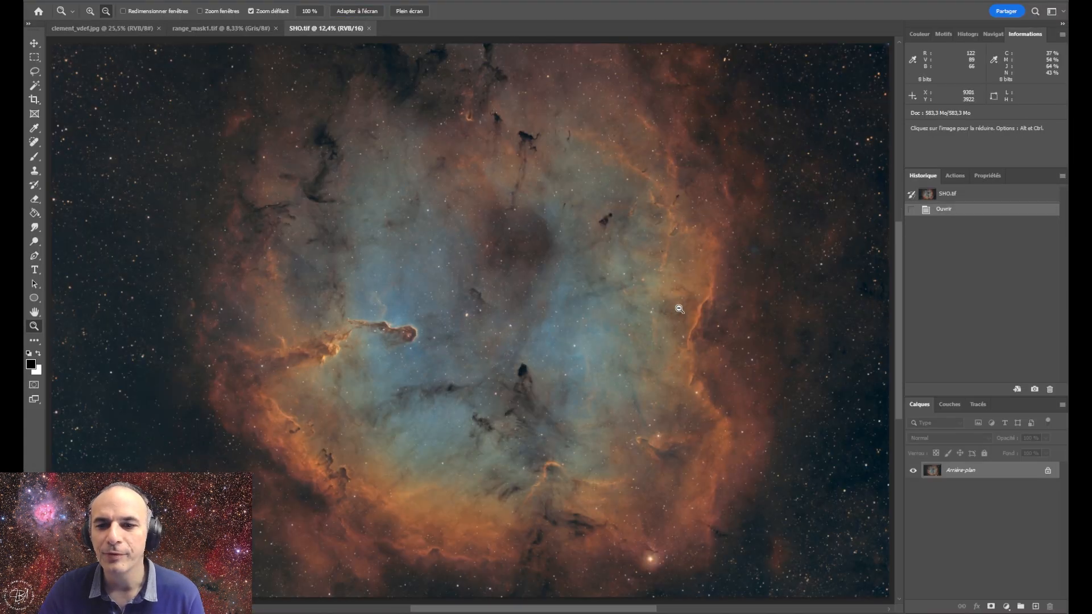
pyautogui.moveTo(974, 471); pyautogui.dragTo(1034, 604)
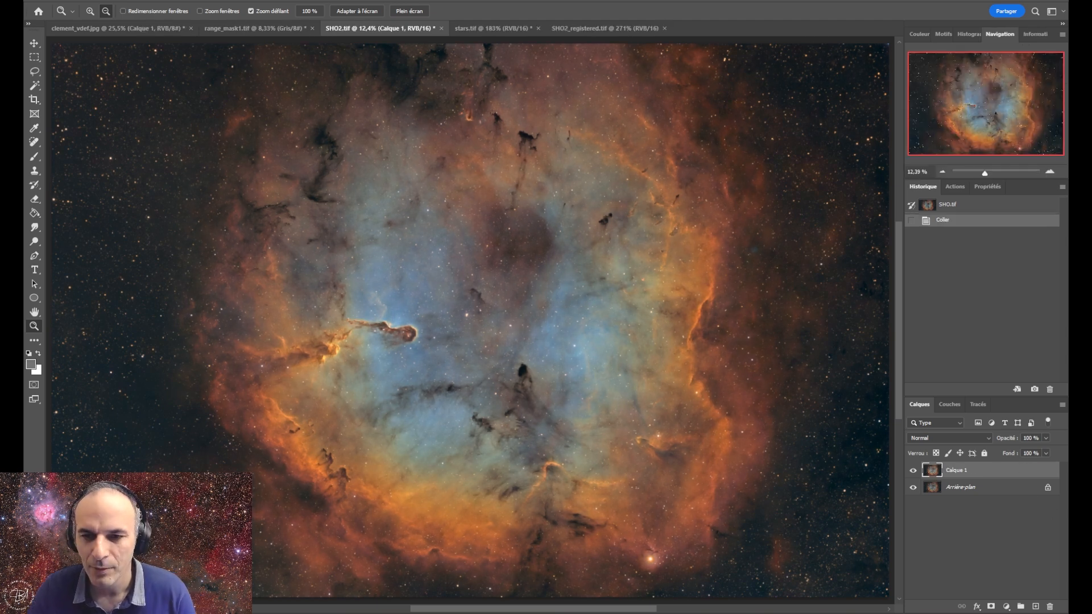
# Compare SHO2.tif before and after processing by hiding and showing Calque 1 several times
pyautogui.click(914, 472)
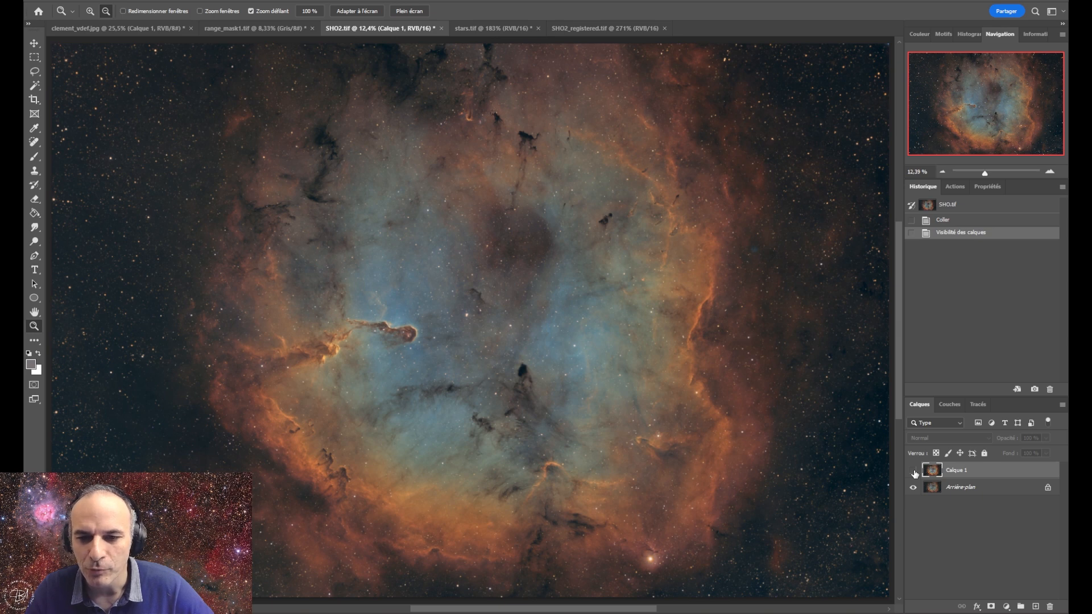
pyautogui.click(914, 471)
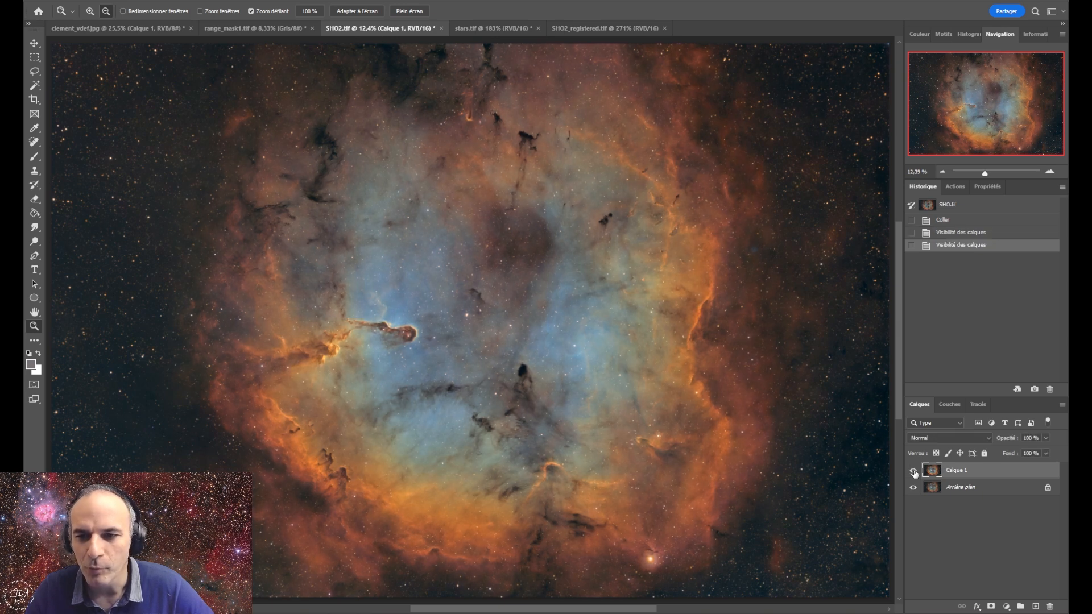
pyautogui.click(914, 471)
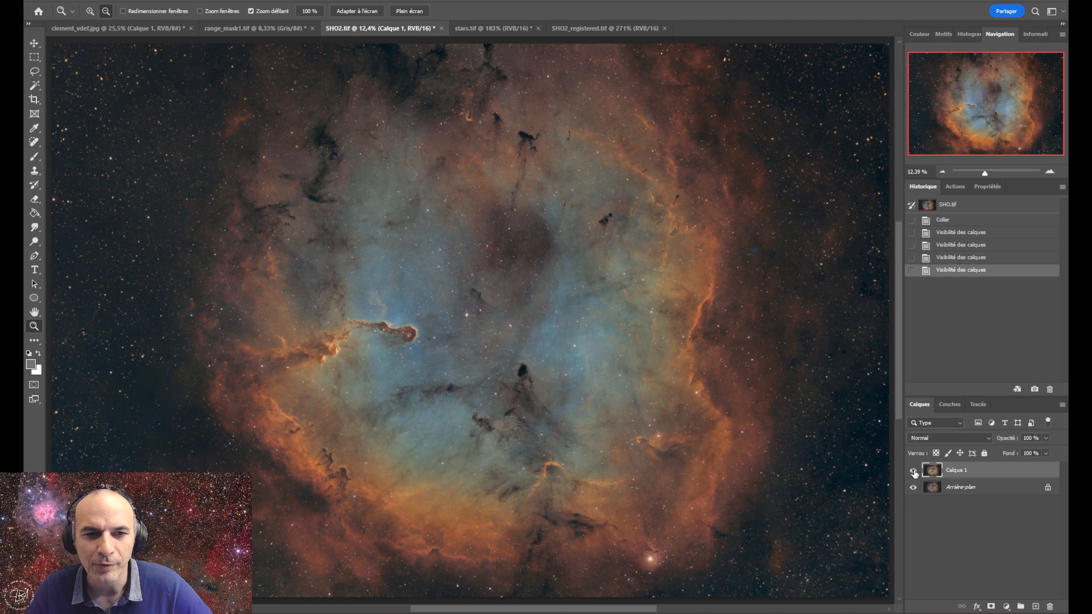
pyautogui.click(914, 471)
pyautogui.click(914, 471)
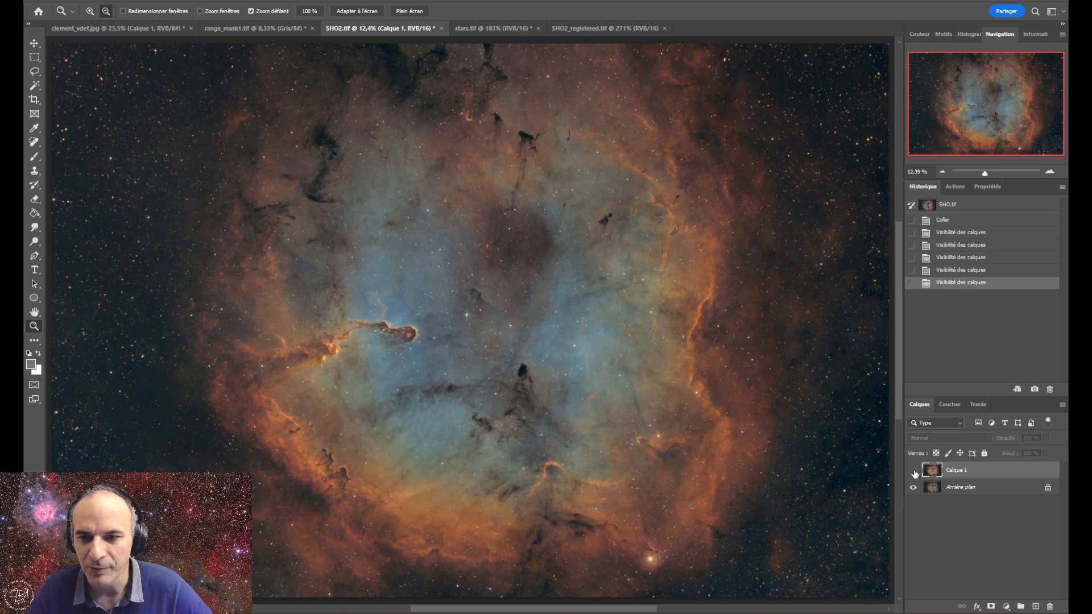
pyautogui.click(913, 471)
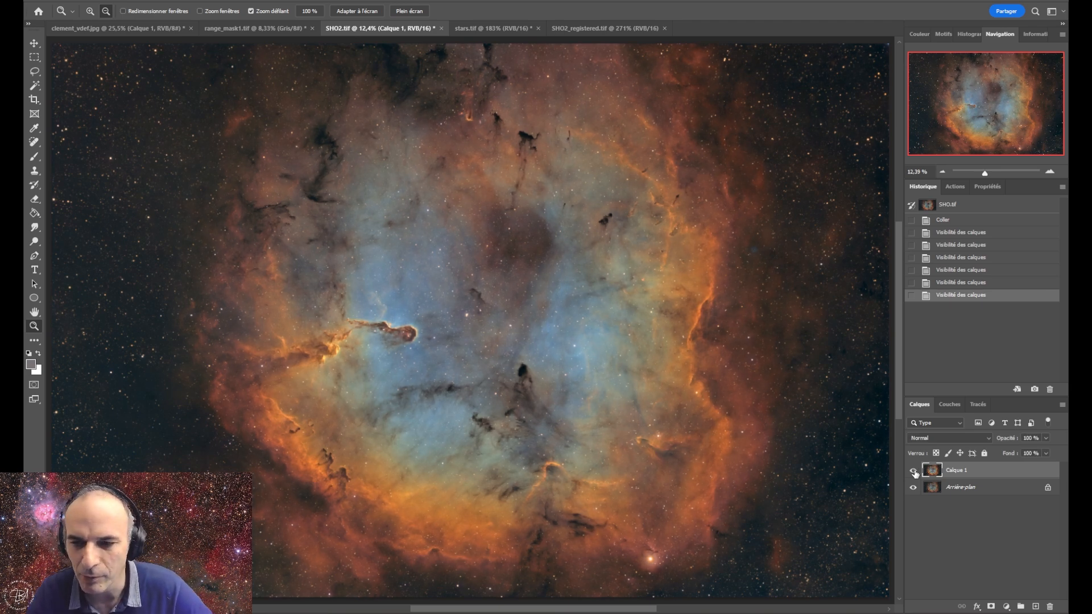
pyautogui.click(914, 471)
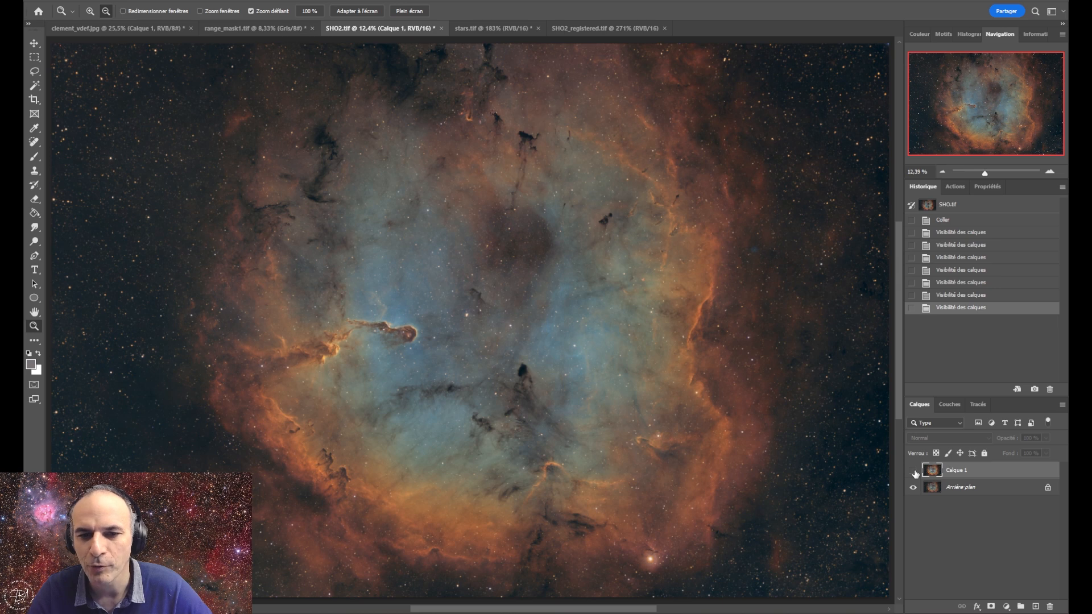
pyautogui.click(914, 472)
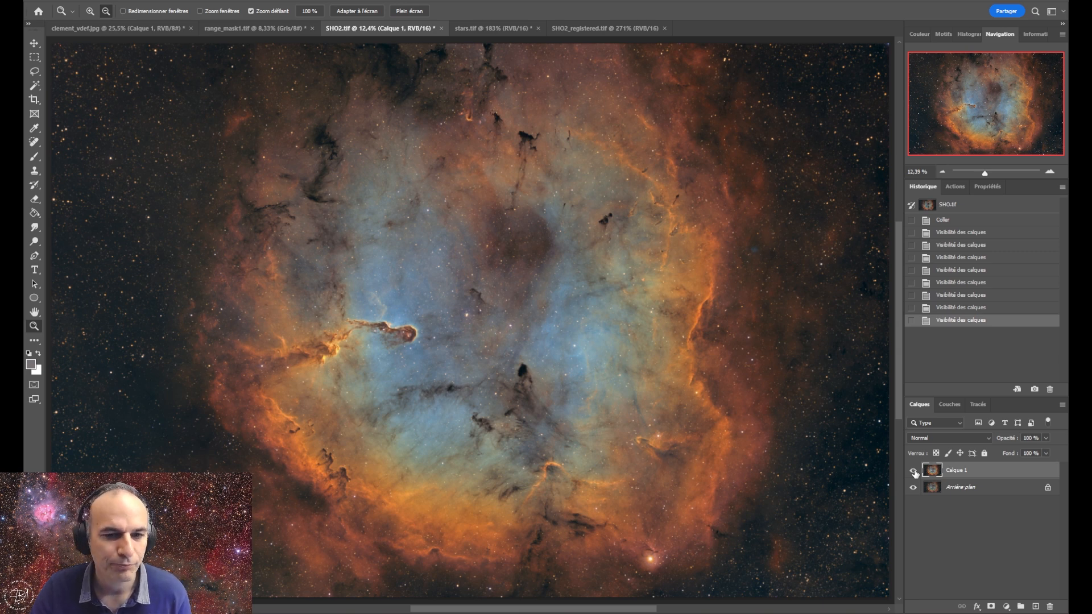
pyautogui.click(913, 471)
pyautogui.click(913, 471)
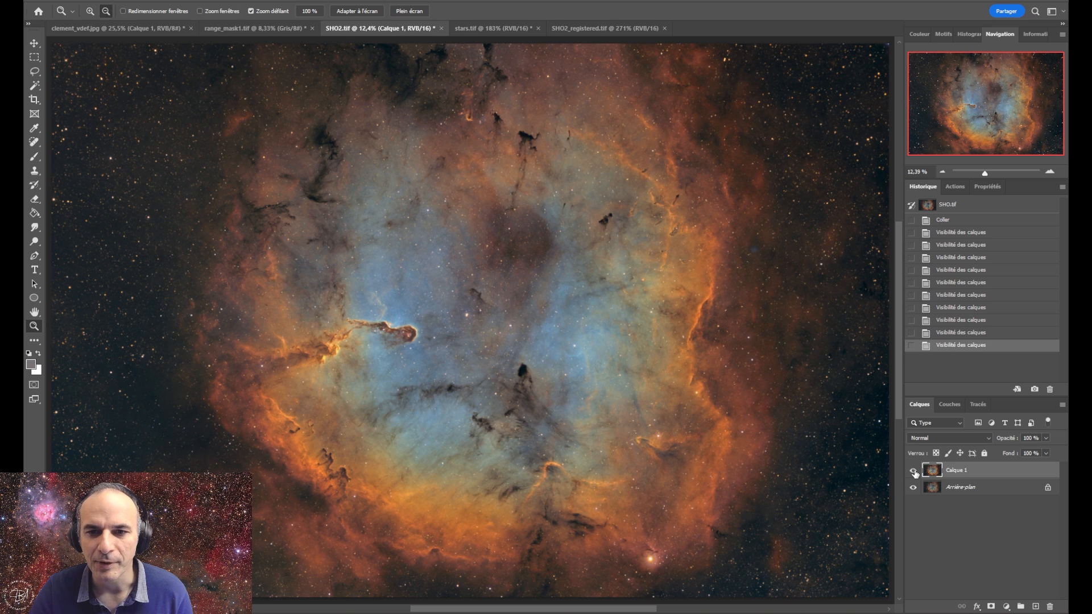
pyautogui.click(914, 471)
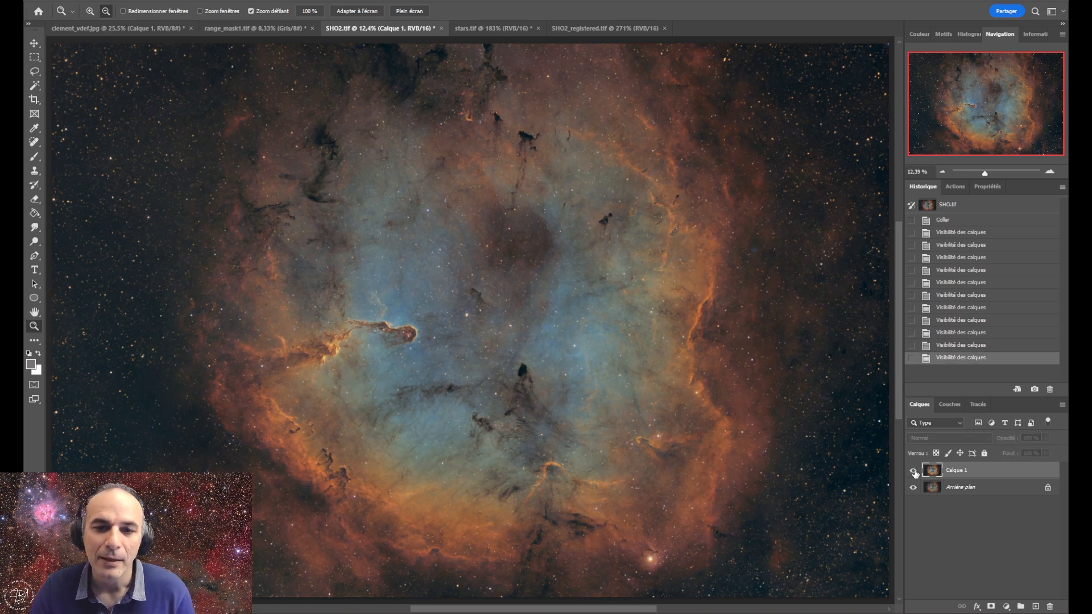
pyautogui.click(913, 470)
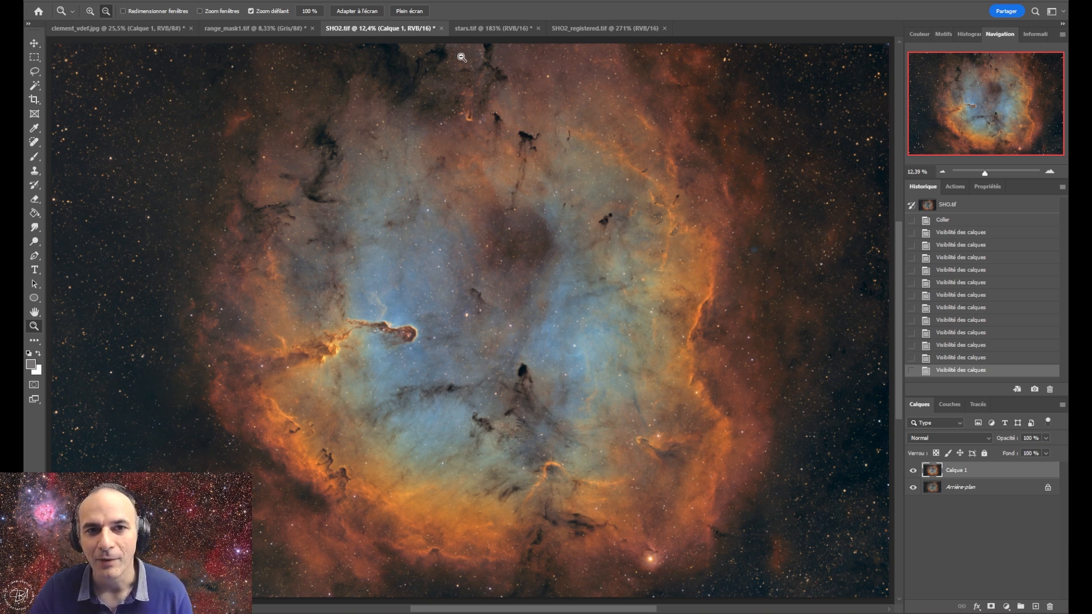
# View the range_mask1.tif mask, then return to SHO2.tif and toggle Calque 1 again to check the masked area's changes
pyautogui.click(252, 26)
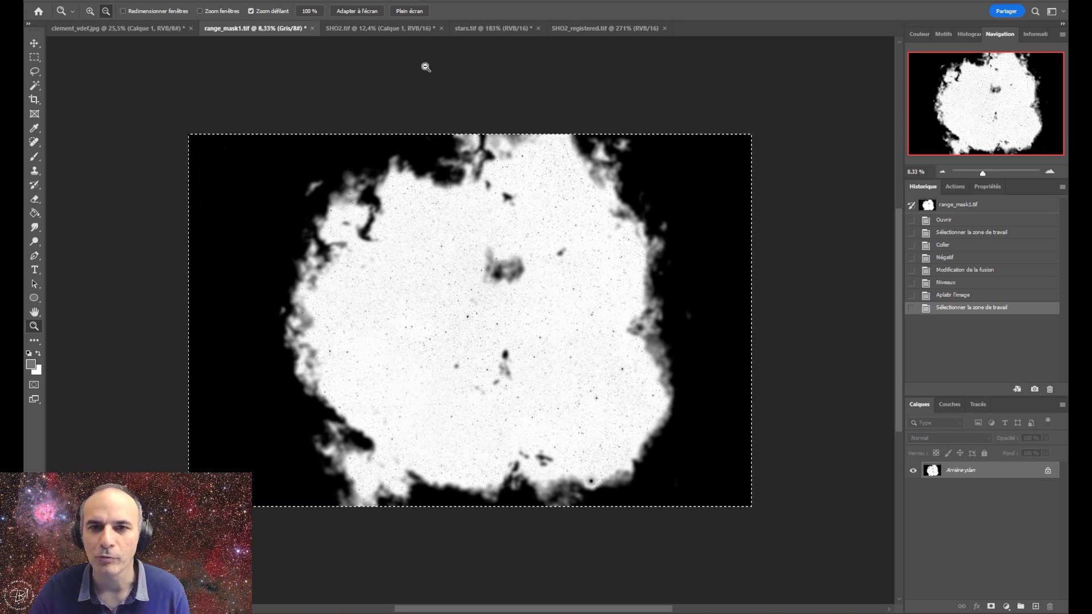
pyautogui.click(387, 27)
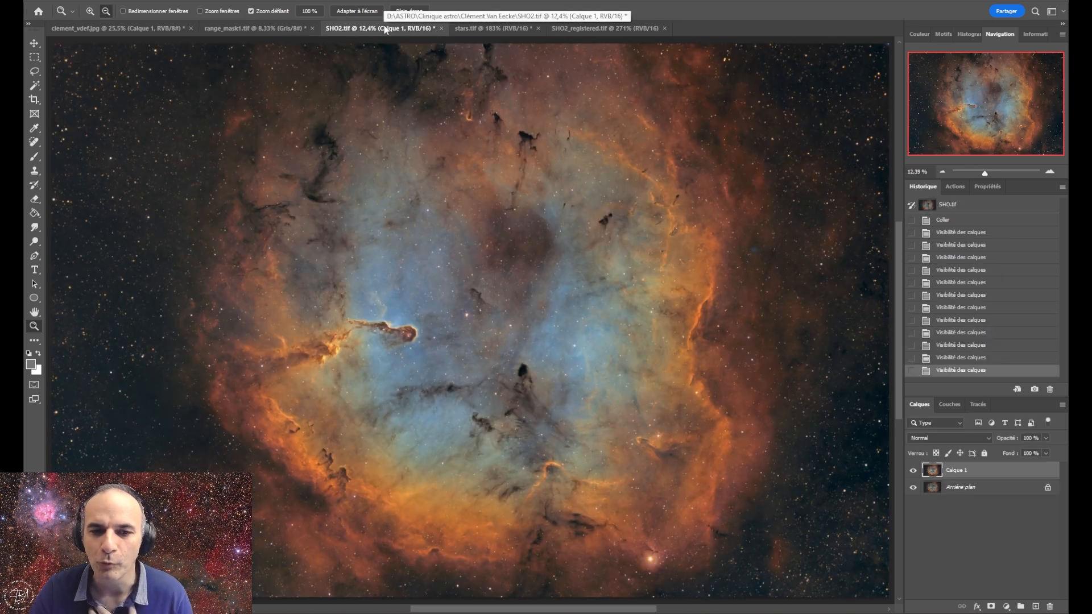
pyautogui.click(913, 471)
pyautogui.click(914, 471)
pyautogui.click(914, 471)
pyautogui.click(914, 471)
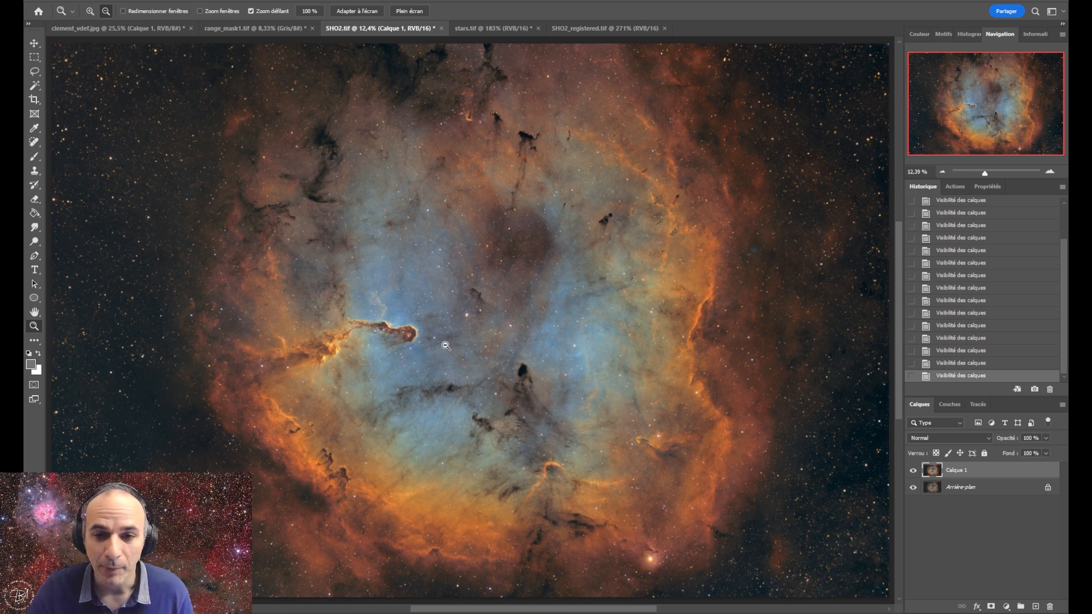
# Examine the trunk-shaped pillar, the dark dust clouds and the dark central patch of SHO2.tif at 100% and 66.67%
pyautogui.click(308, 12)
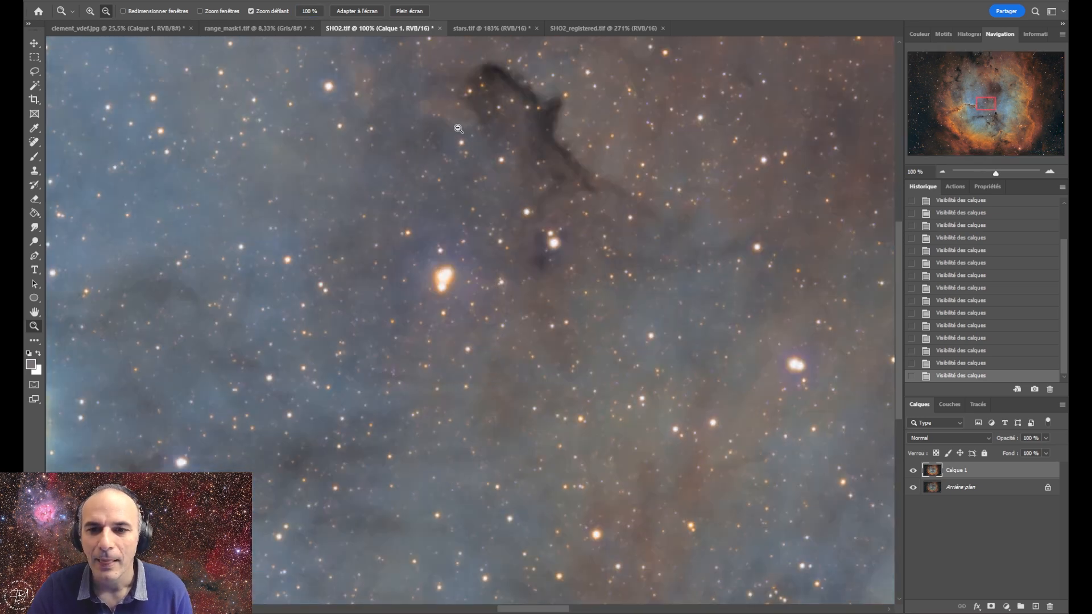
pyautogui.moveTo(991, 105); pyautogui.dragTo(957, 115)
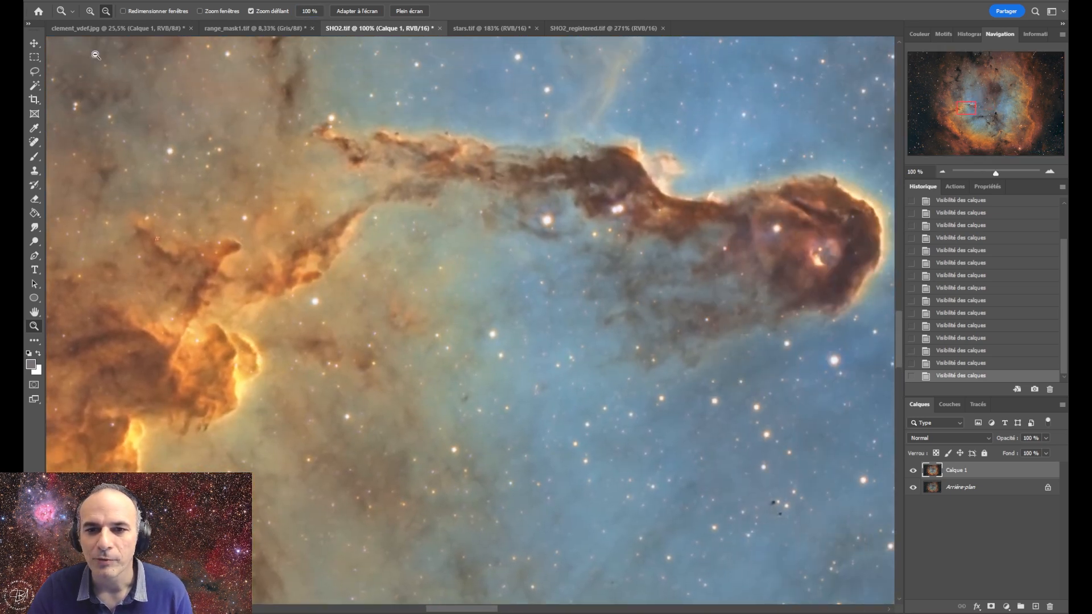
pyautogui.click(487, 269)
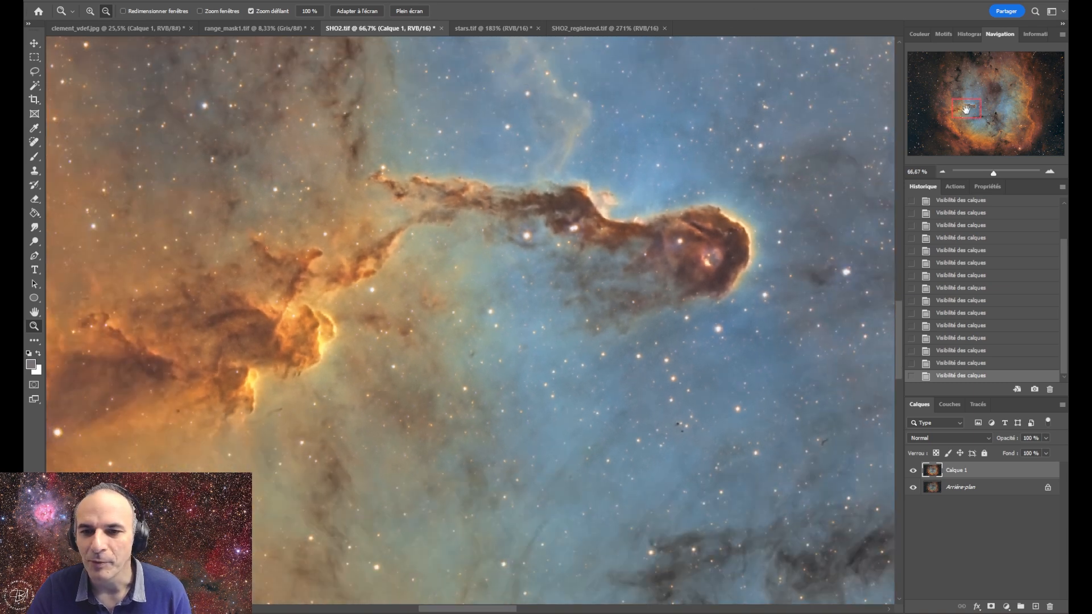
pyautogui.moveTo(967, 109); pyautogui.dragTo(969, 107)
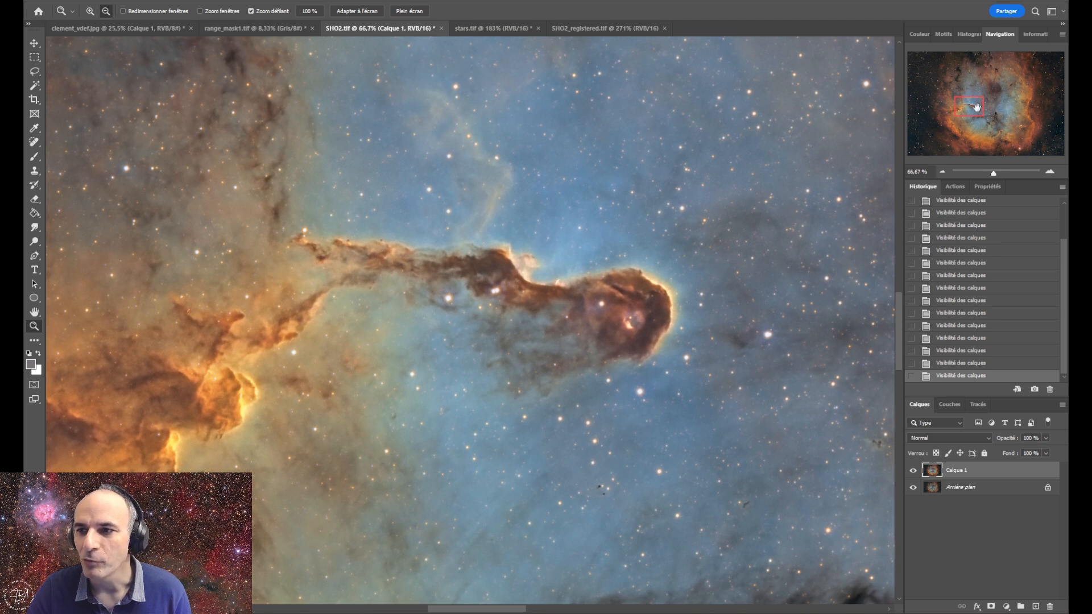
pyautogui.moveTo(969, 109); pyautogui.dragTo(991, 124)
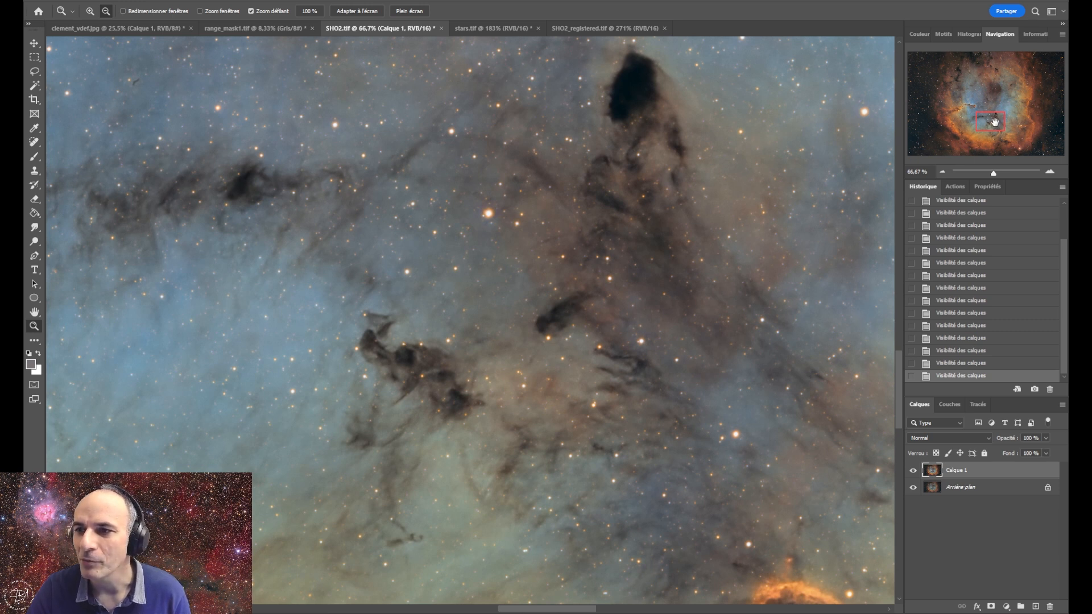
pyautogui.moveTo(995, 122); pyautogui.dragTo(997, 92)
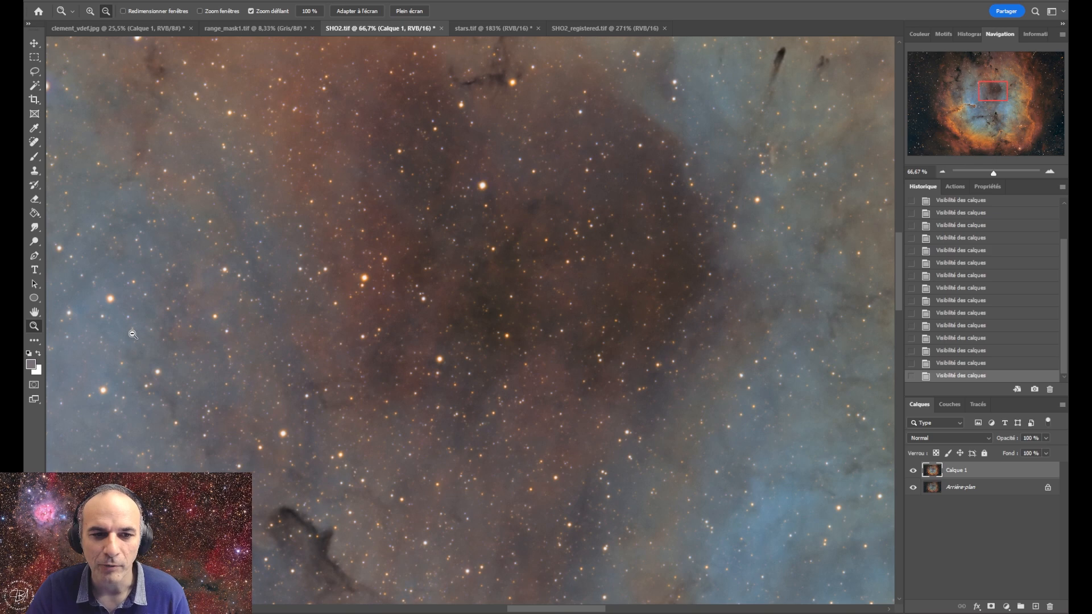
# Inspect the bright orange star and the small blue patch beyond the nebula's edge up close, then view the open vdef JPG version
pyautogui.moveTo(993, 97); pyautogui.dragTo(1015, 149)
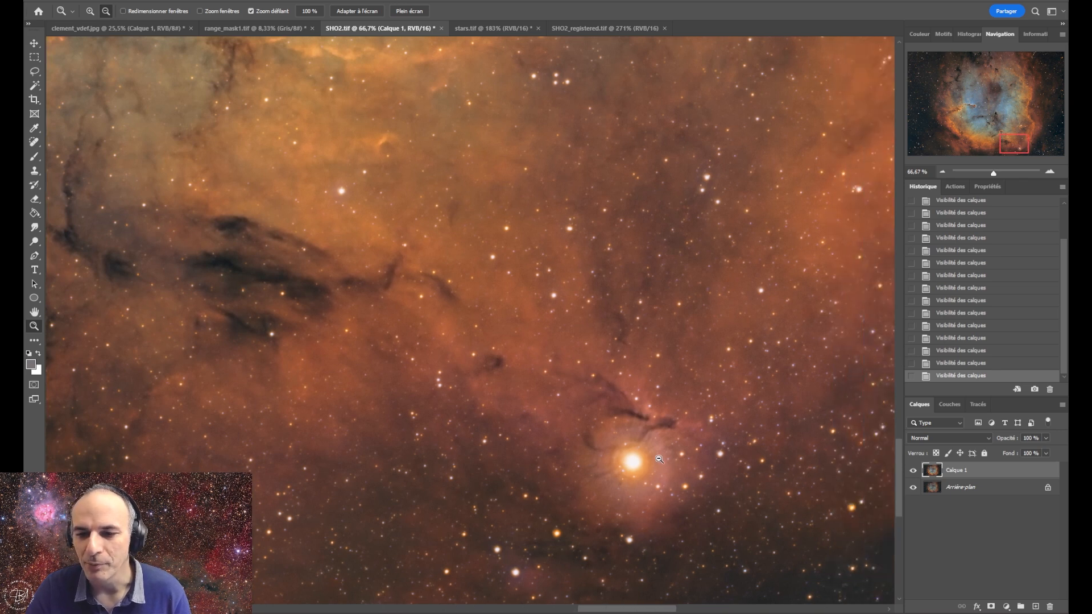
pyautogui.moveTo(592, 457); pyautogui.dragTo(635, 475)
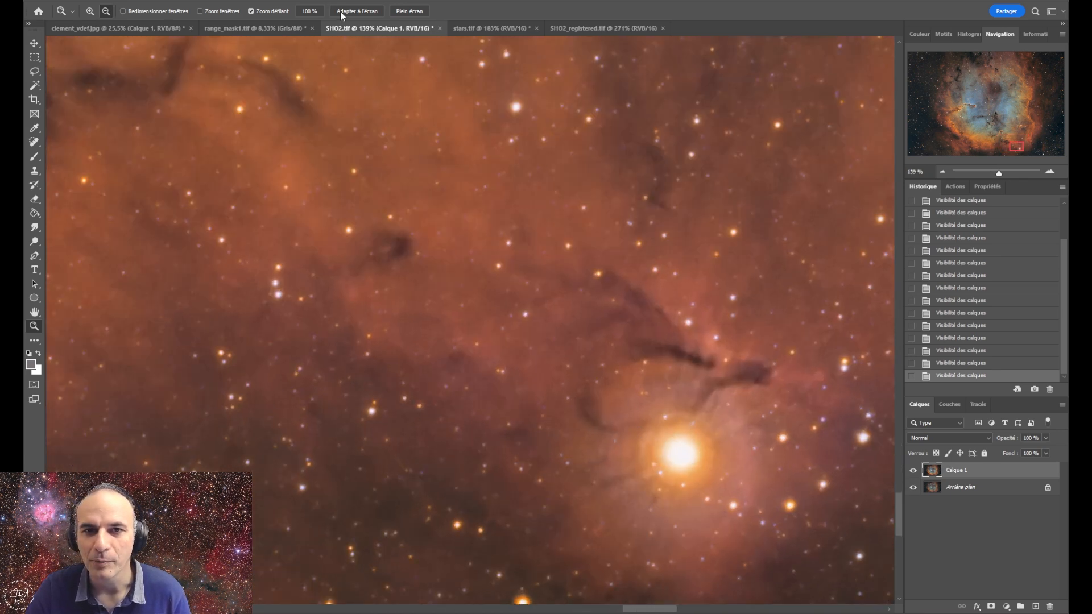
pyautogui.click(342, 13)
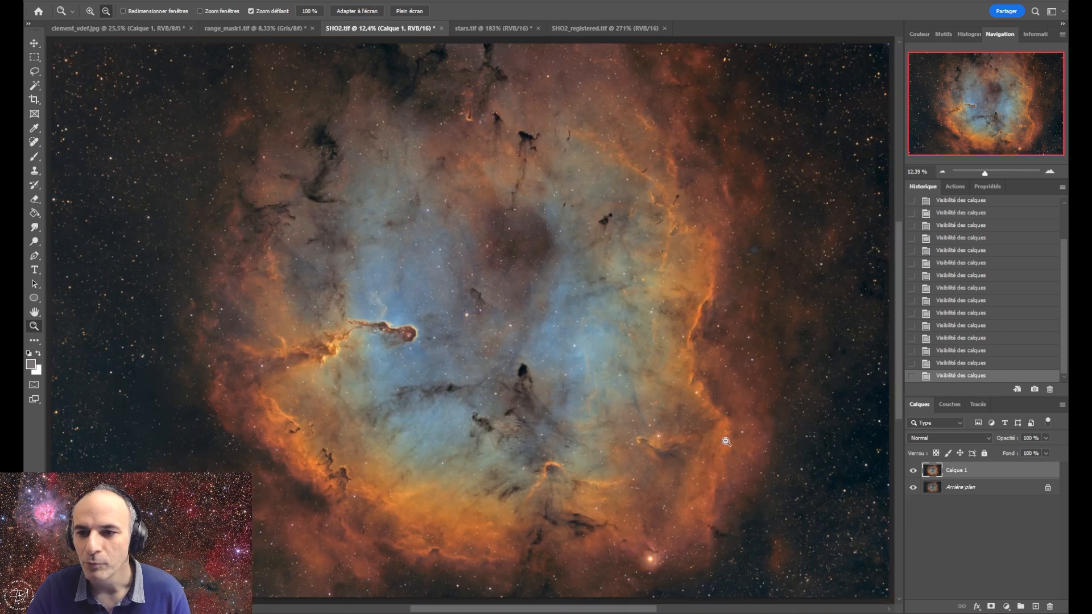
pyautogui.moveTo(767, 241); pyautogui.dragTo(747, 301)
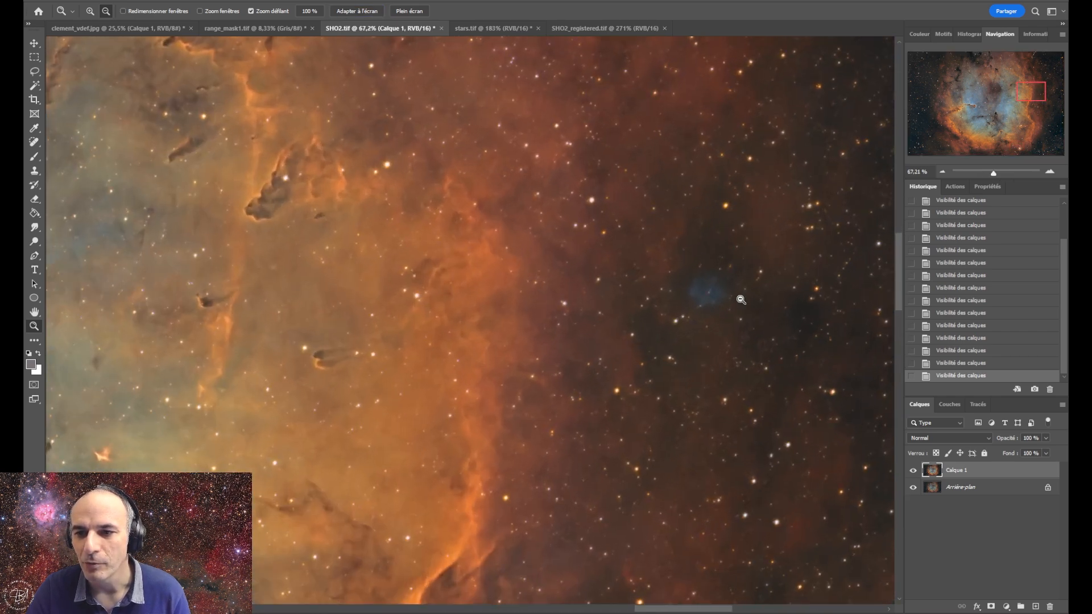
pyautogui.click(357, 11)
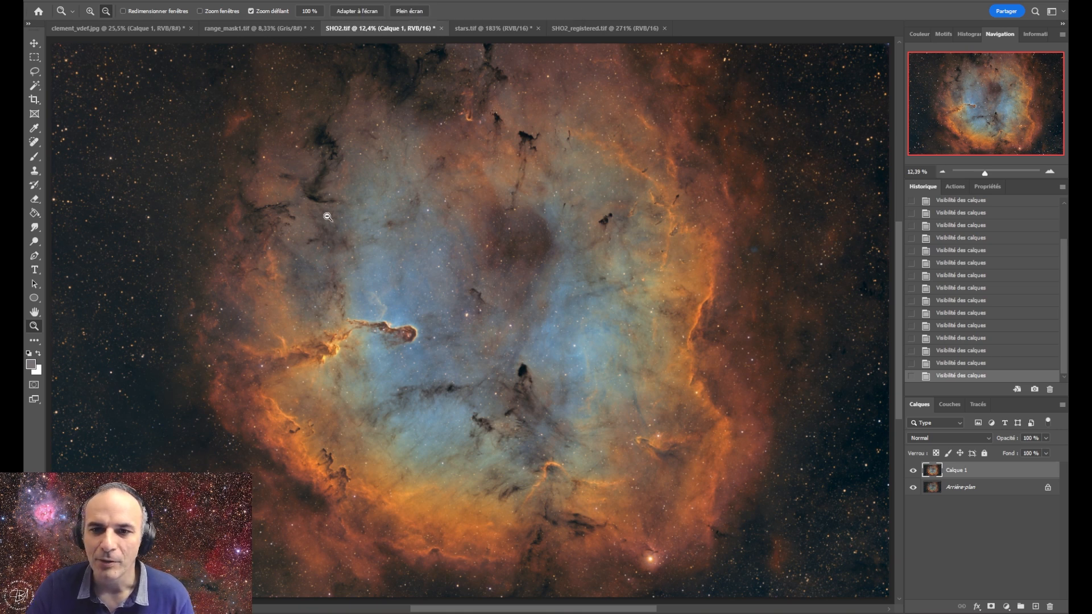
pyautogui.click(106, 29)
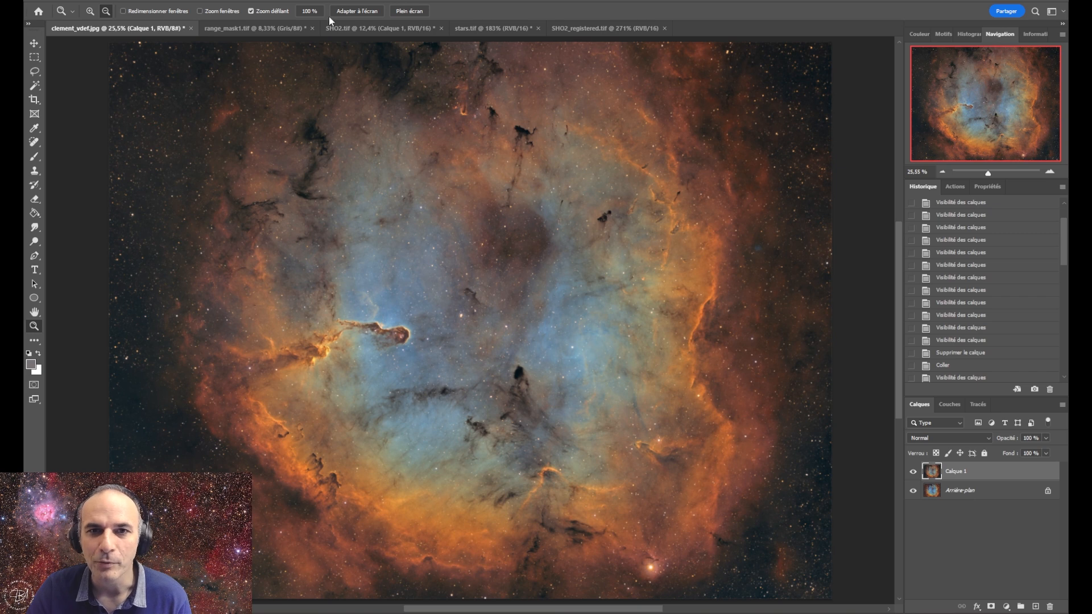
# Compare the trunk-shaped pillar at 100% in the vdef JPG and in SHO2.tif, then return to the JPG
pyautogui.click(309, 11)
pyautogui.moveTo(976, 107); pyautogui.dragTo(950, 111)
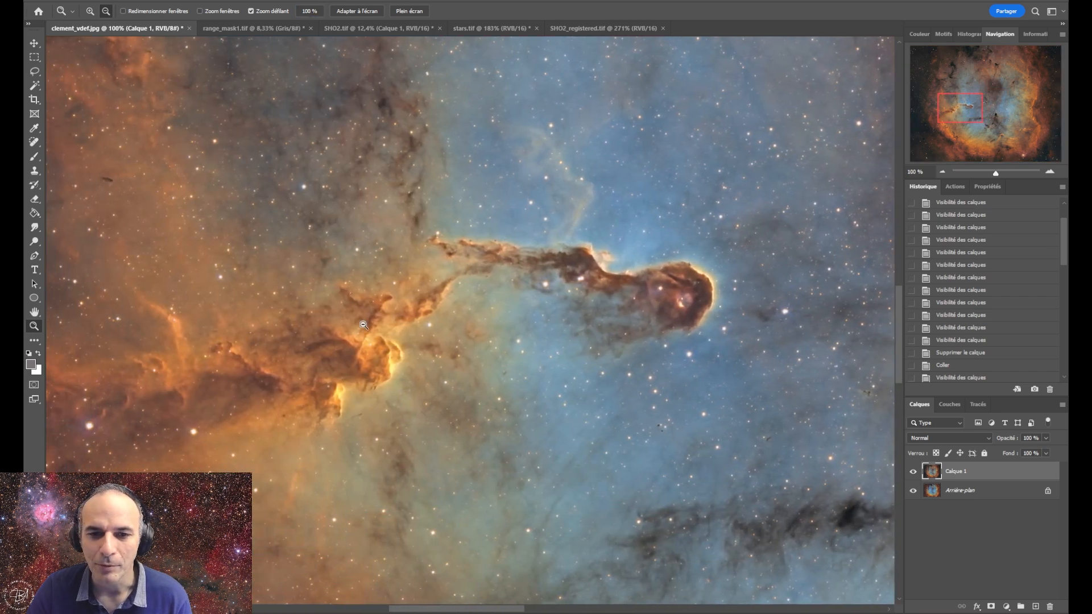
pyautogui.click(393, 30)
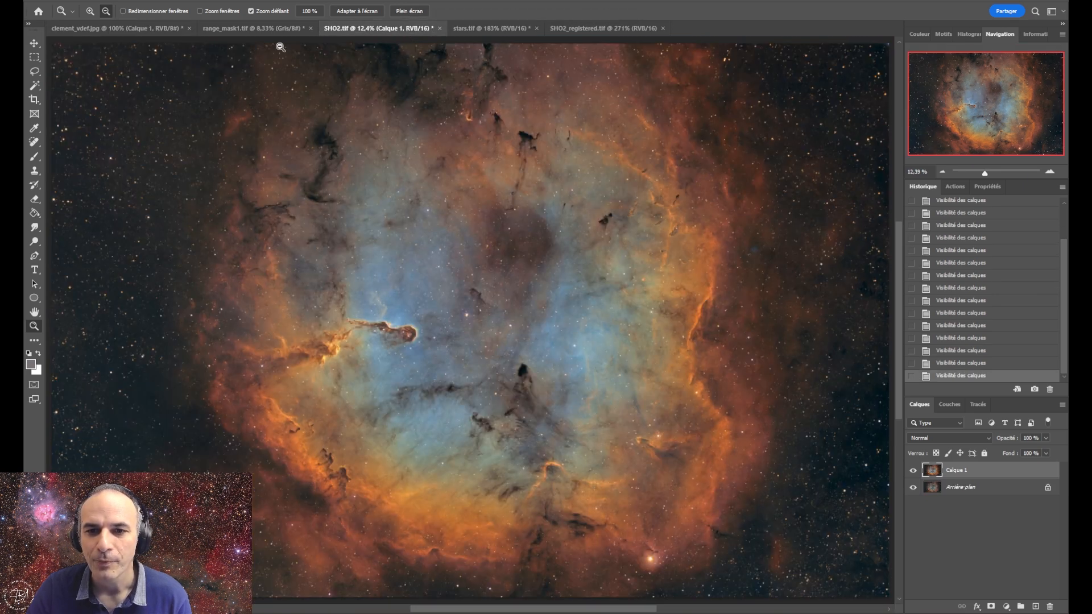
pyautogui.click(308, 13)
pyautogui.moveTo(1004, 99); pyautogui.dragTo(970, 105)
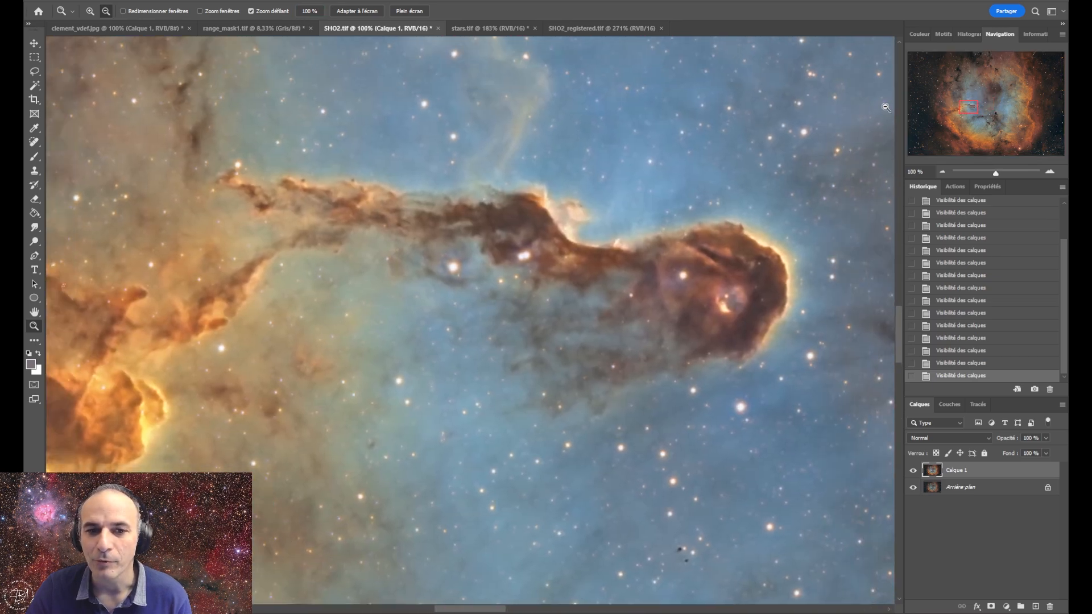
pyautogui.click(143, 28)
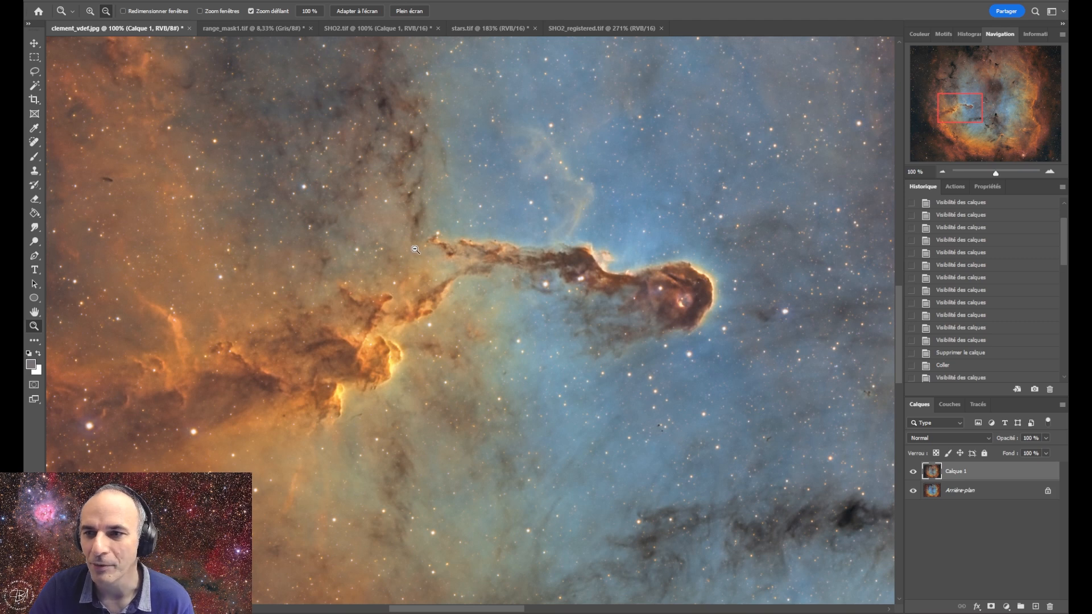
# Fit the whole vdef JPG in view and compare its two versions by hiding and showing Calque 1 several times
pyautogui.click(356, 14)
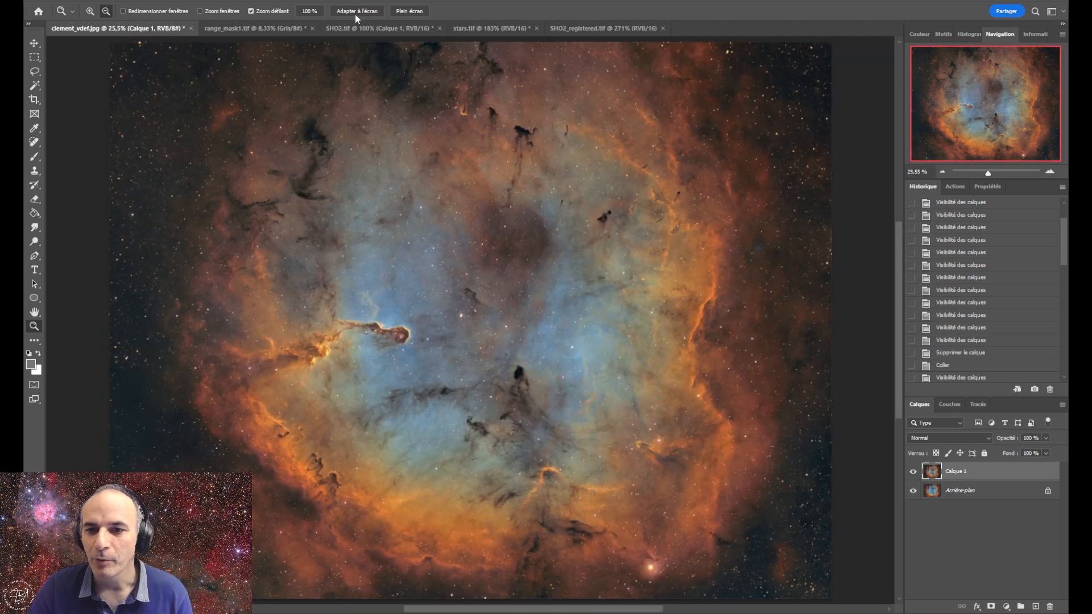
pyautogui.click(913, 472)
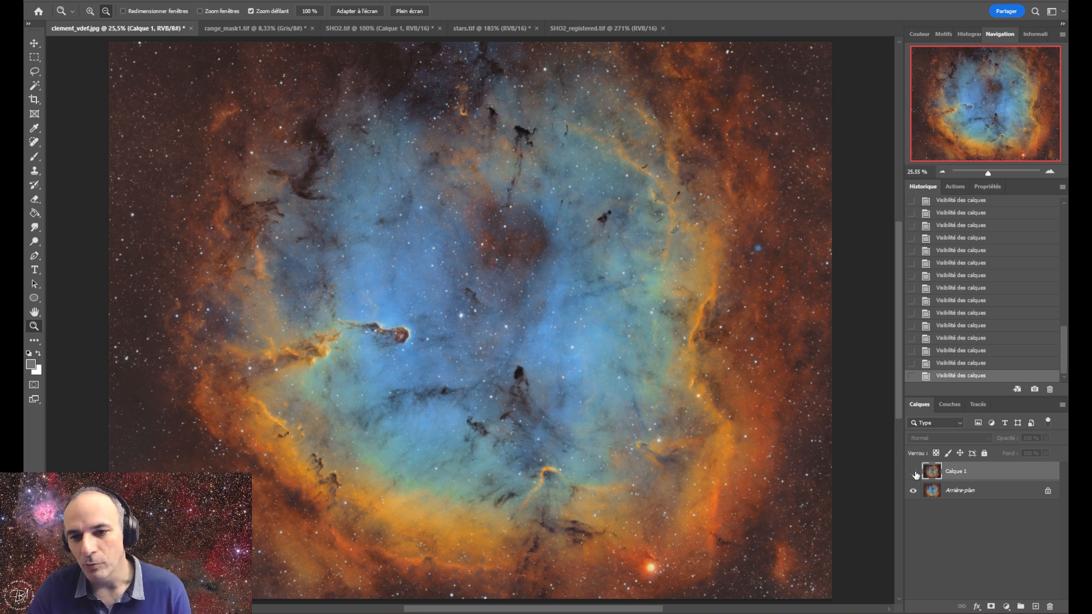
pyautogui.click(914, 473)
pyautogui.click(914, 472)
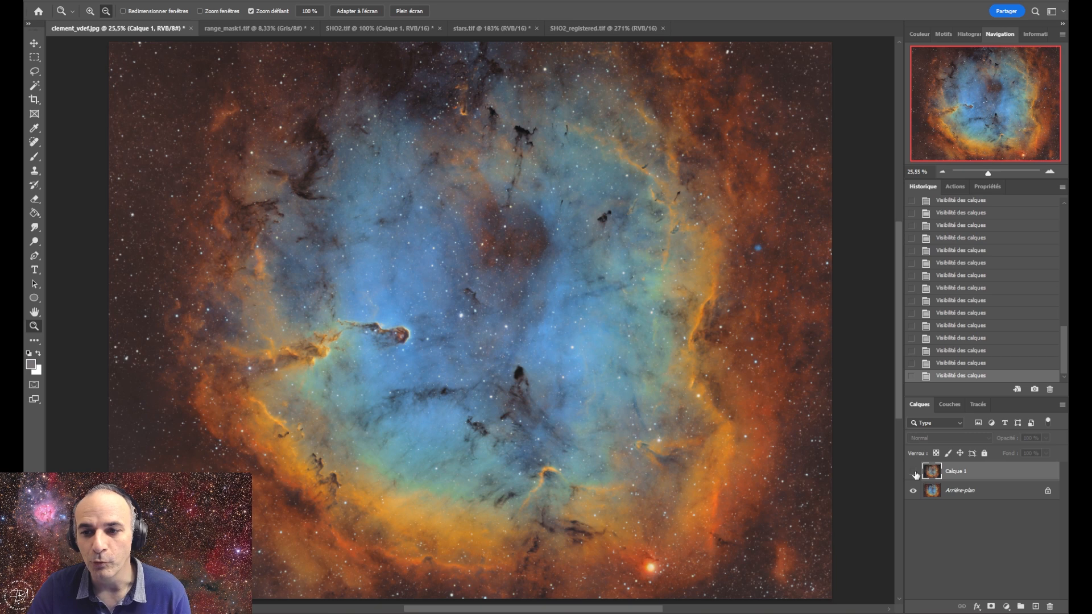
pyautogui.click(914, 472)
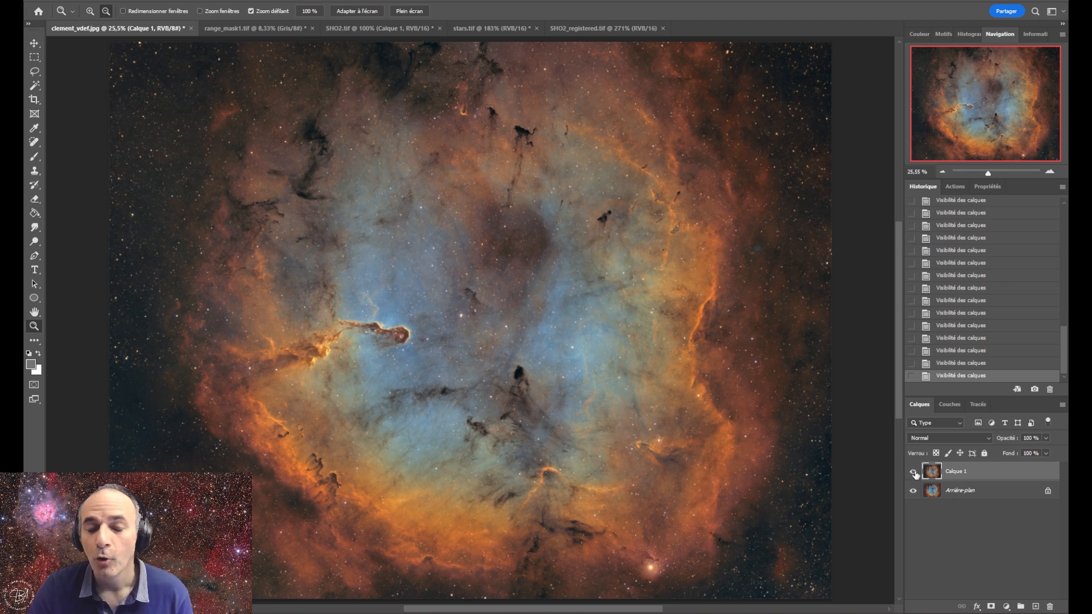
pyautogui.click(914, 473)
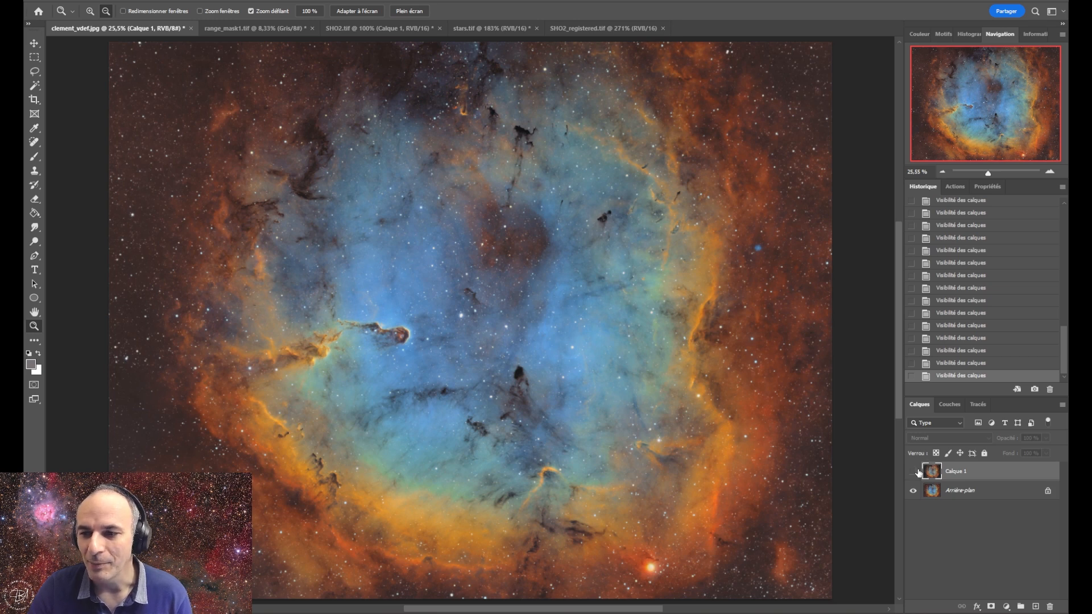
pyautogui.click(914, 473)
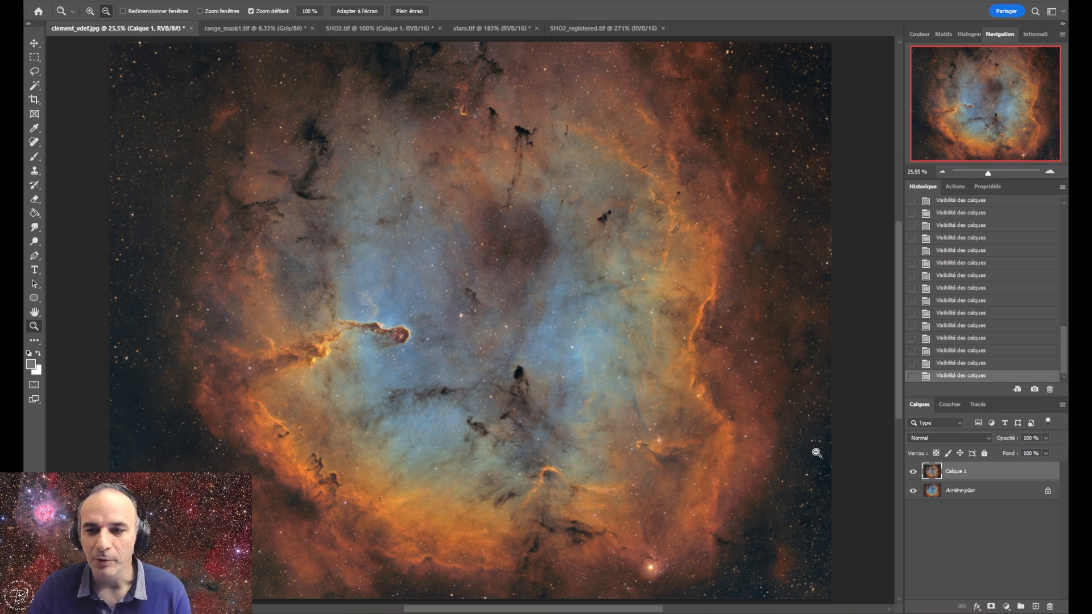
pyautogui.click(914, 473)
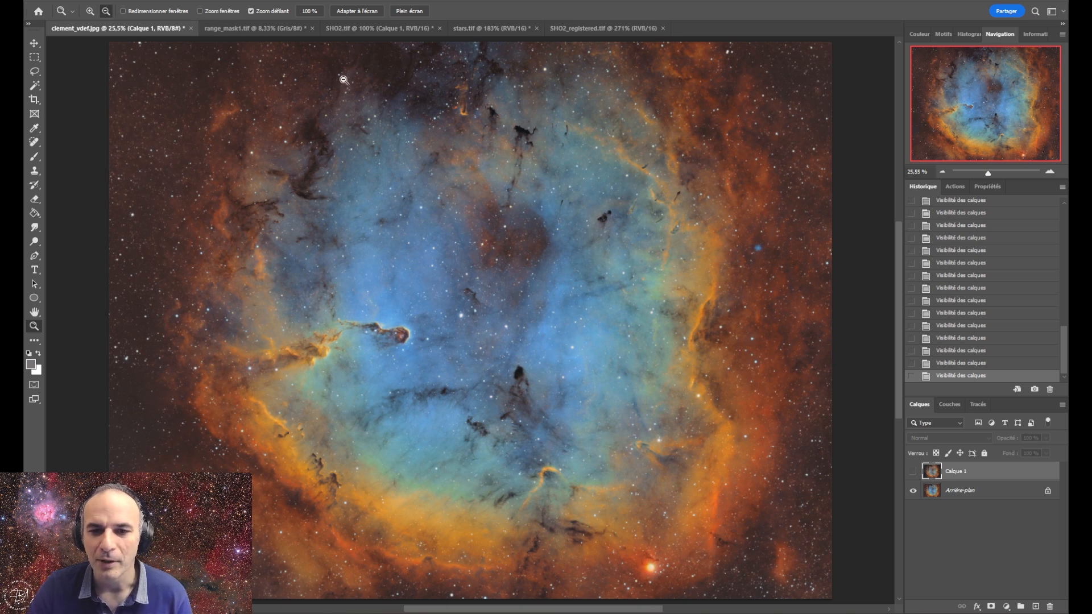
# Compare the stars and dust around the pillar's tip at 100% by repeatedly hiding and showing Calque 1
pyautogui.click(312, 11)
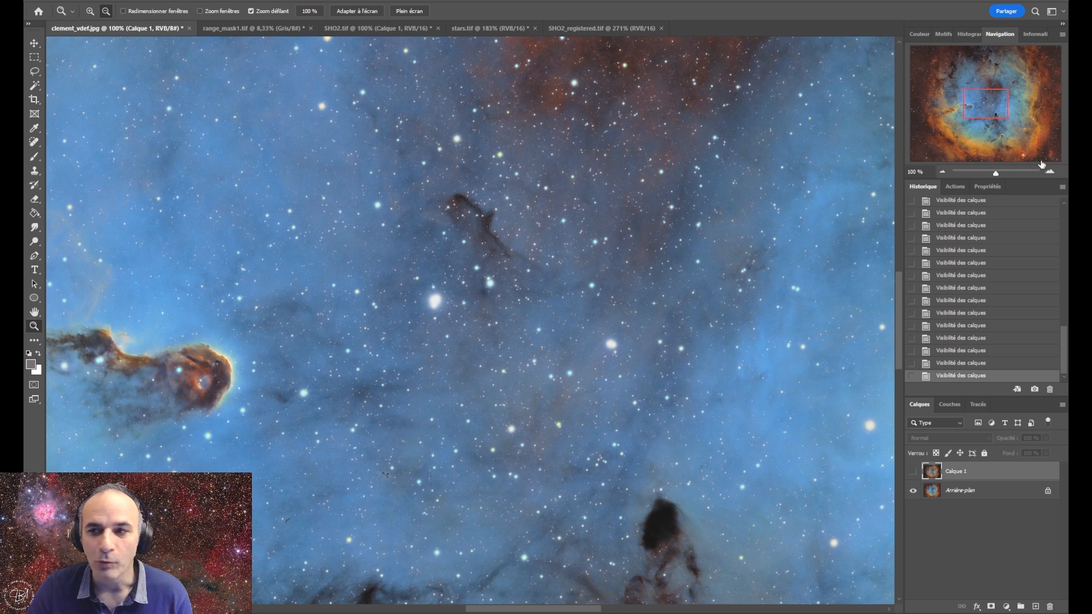
pyautogui.moveTo(997, 108)
pyautogui.mouseDown()
pyautogui.moveTo(1021, 136)
pyautogui.moveTo(990, 108)
pyautogui.mouseUp()
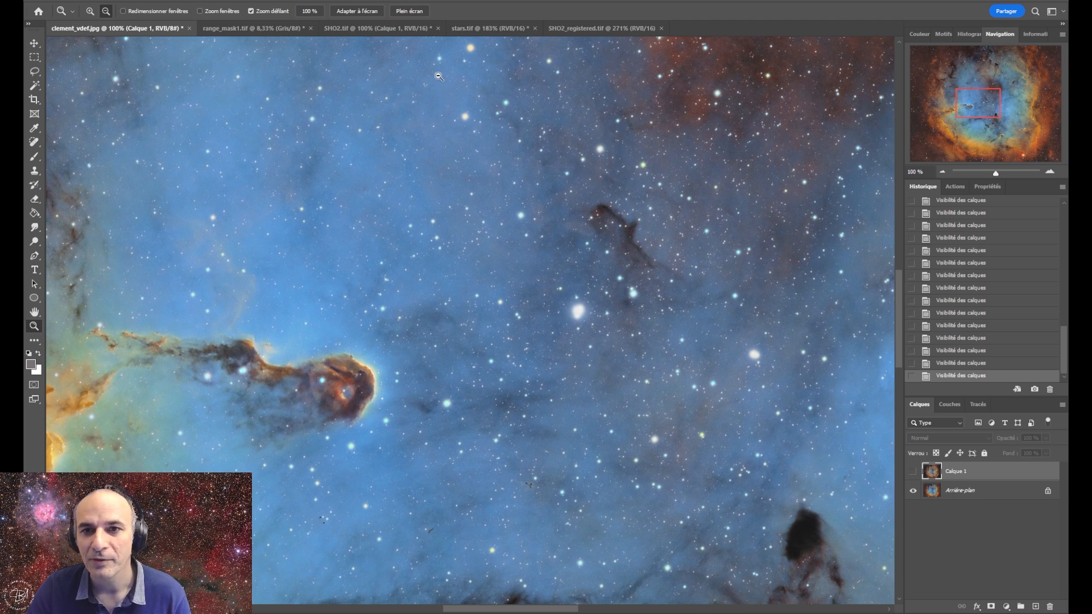
pyautogui.click(913, 474)
pyautogui.click(913, 472)
pyautogui.click(913, 472)
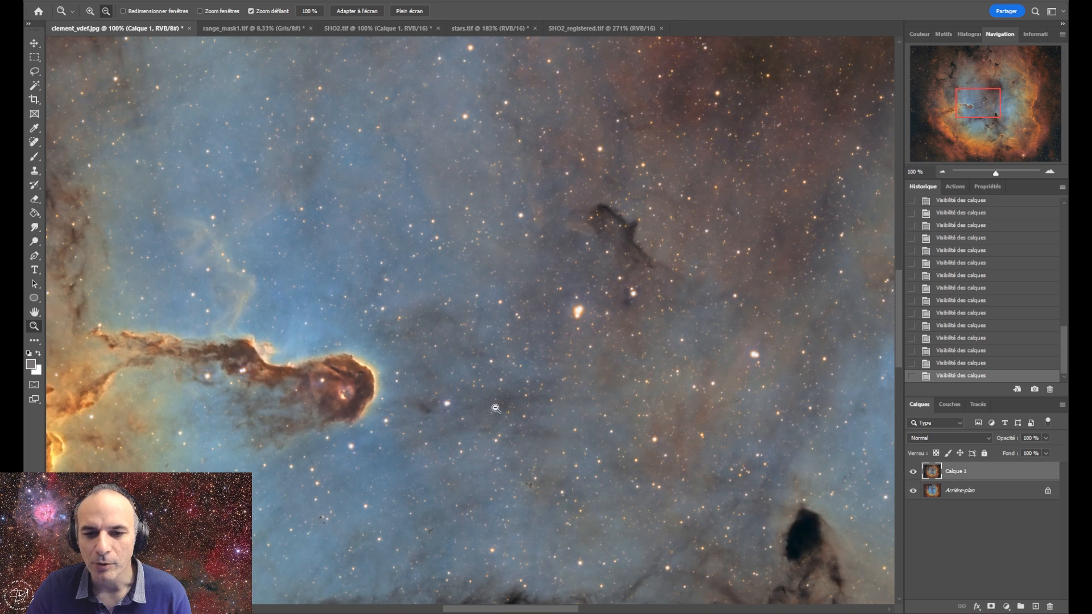
pyautogui.click(914, 472)
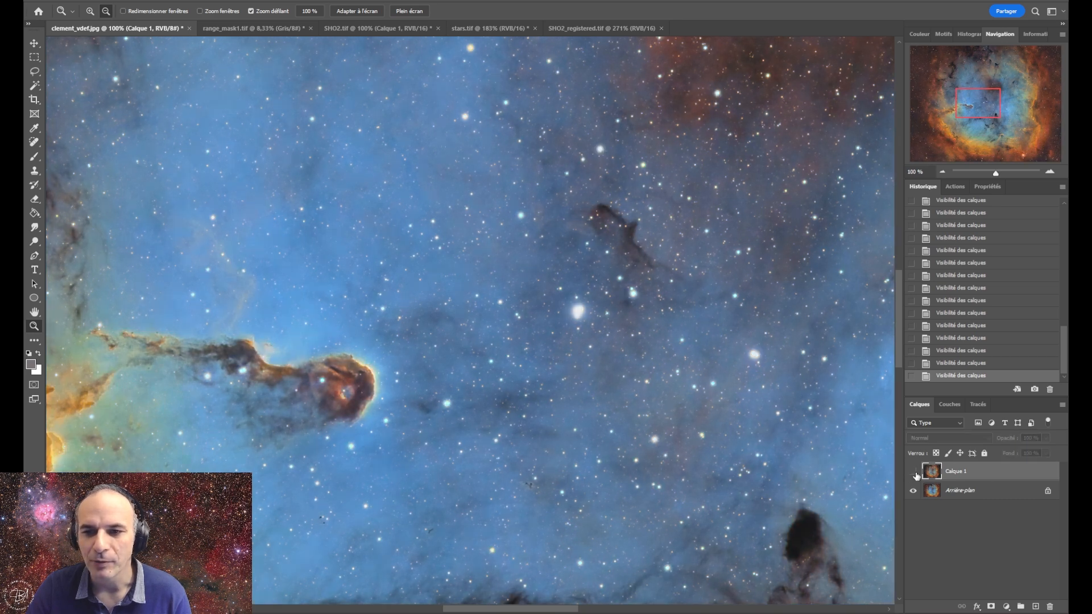
pyautogui.click(914, 472)
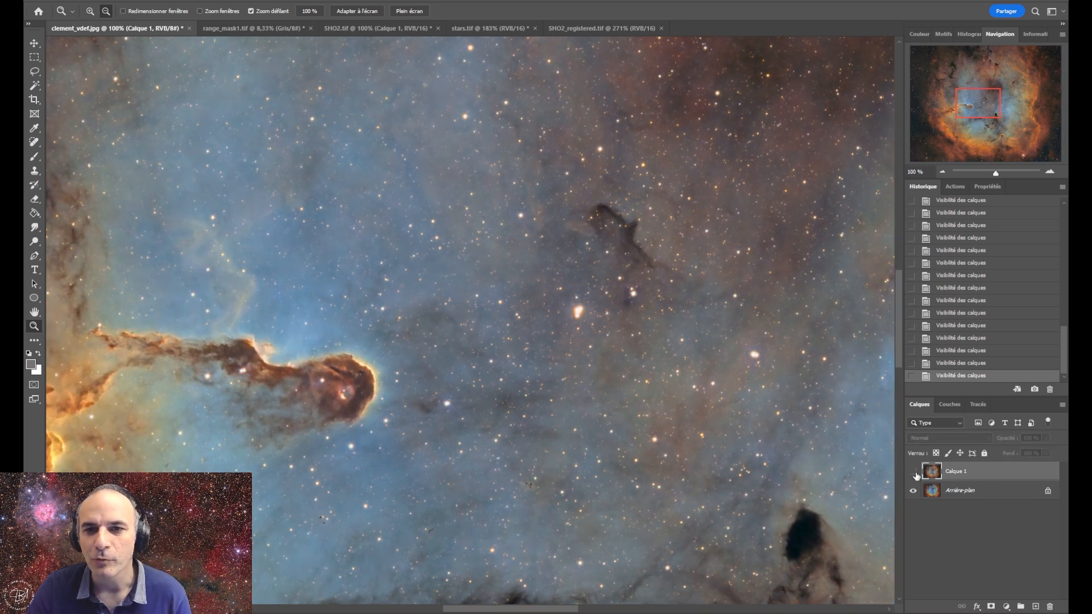
pyautogui.click(914, 472)
pyautogui.click(913, 472)
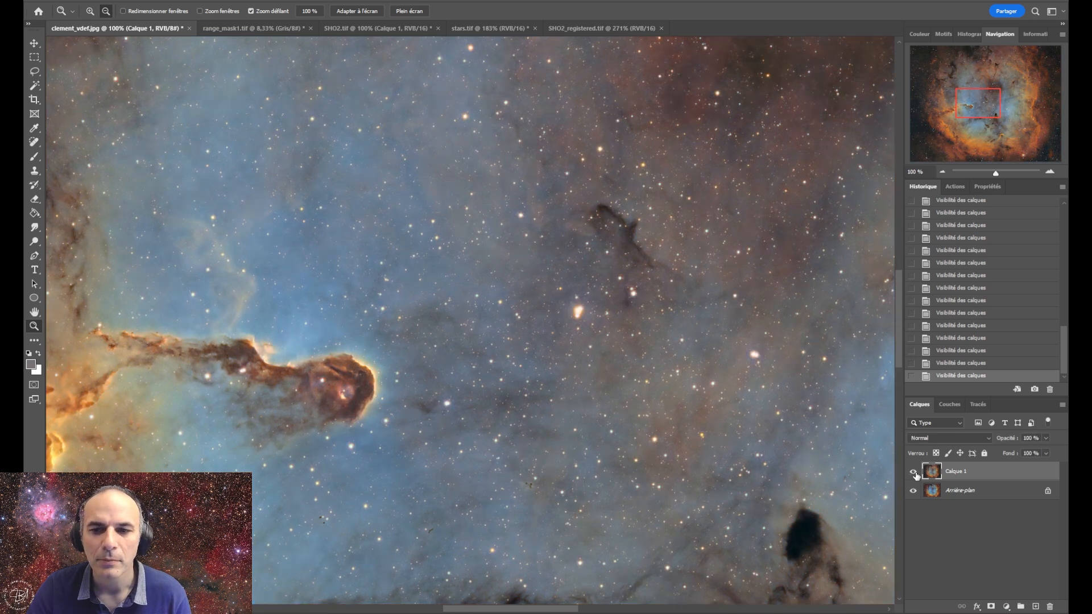
pyautogui.click(914, 472)
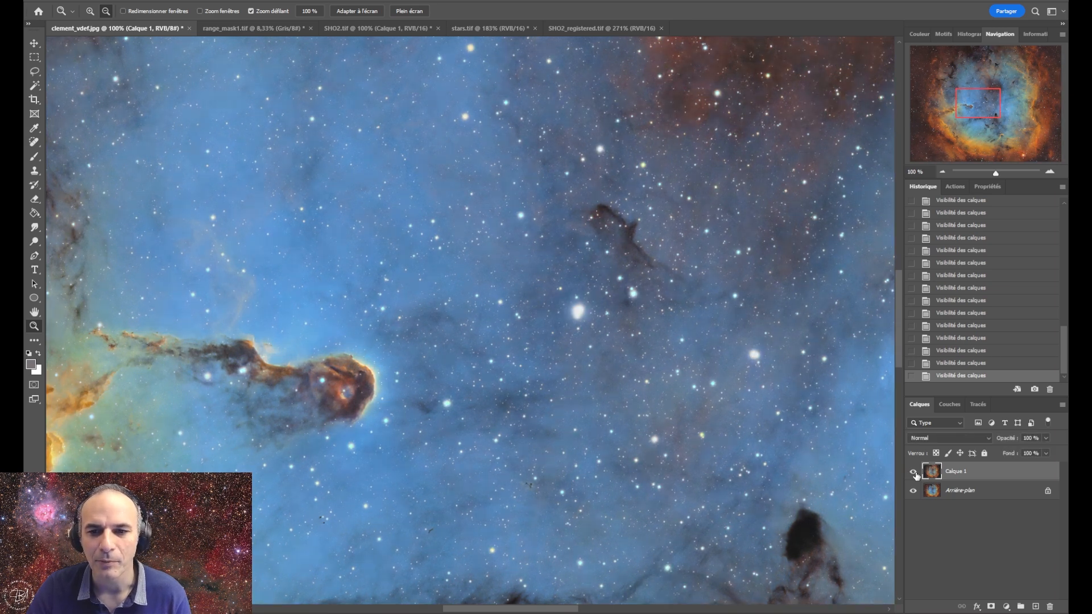
pyautogui.click(914, 472)
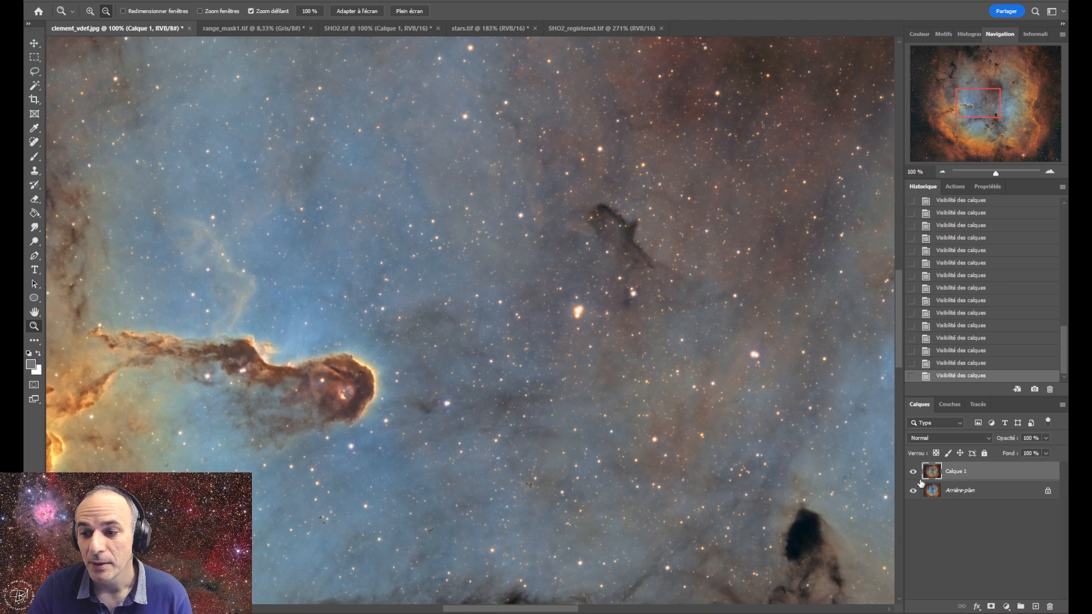
pyautogui.click(913, 472)
pyautogui.click(914, 472)
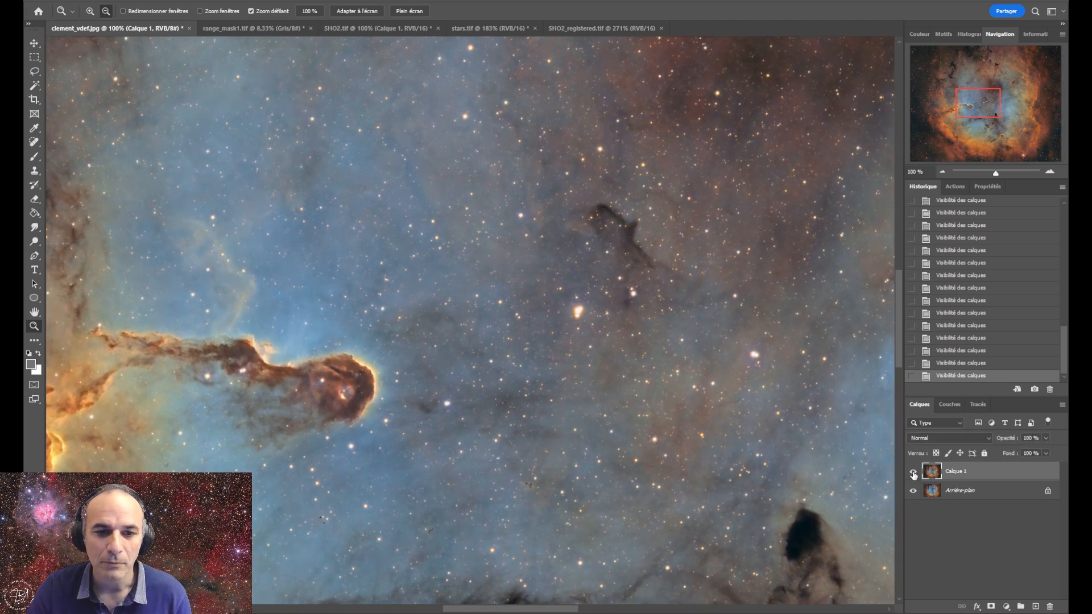
pyautogui.click(913, 472)
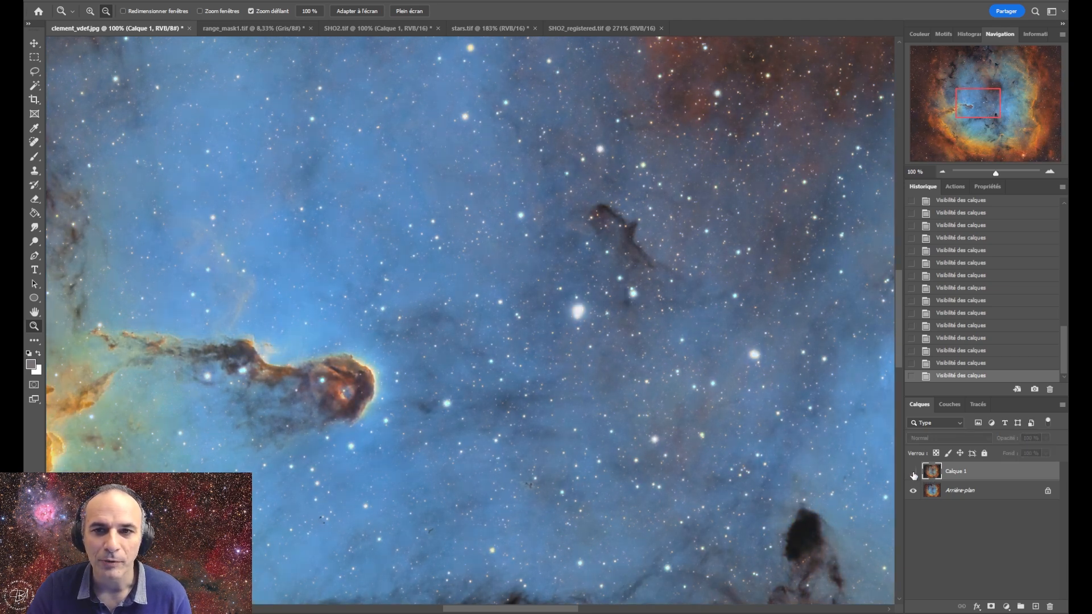
pyautogui.click(913, 472)
pyautogui.click(914, 472)
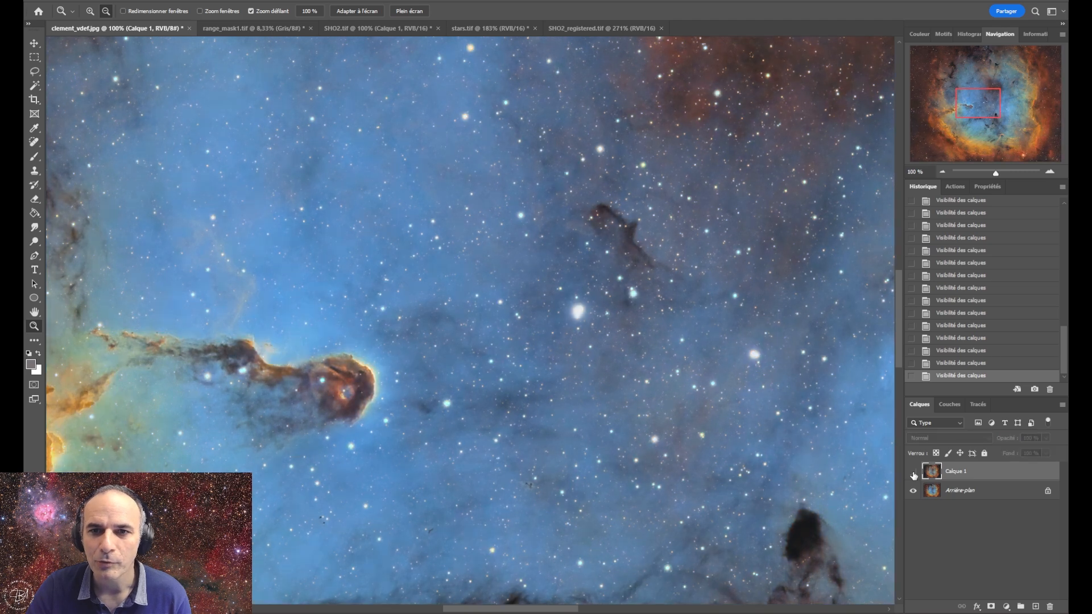
pyautogui.click(914, 472)
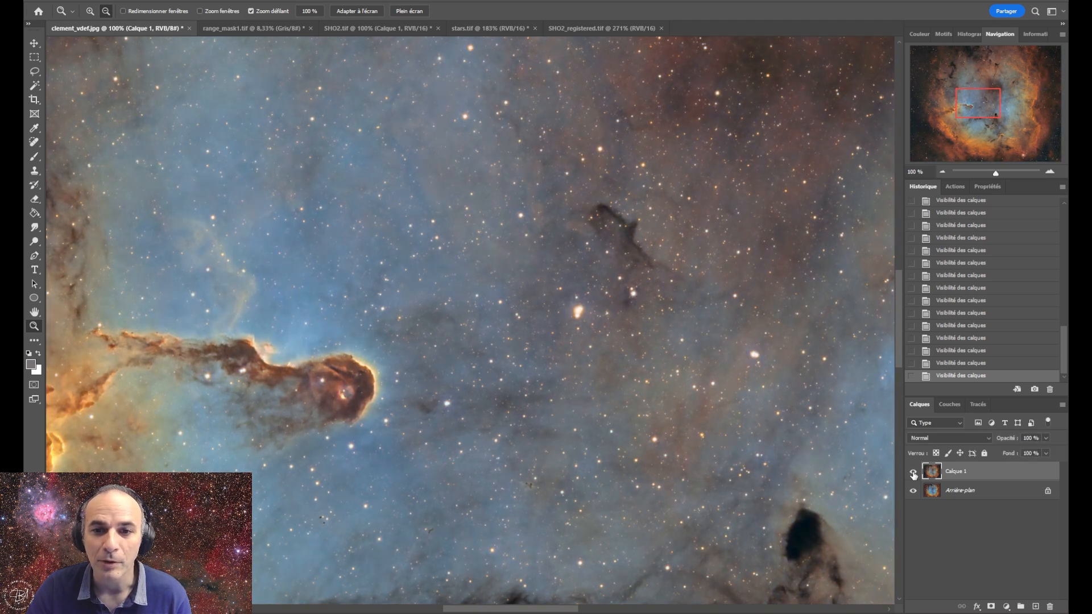
pyautogui.click(913, 472)
pyautogui.click(913, 472)
# Return to the full-frame view and toggle Calque 1 to compare the nebula's overall colours and background, leaving the layer hidden
pyautogui.click(365, 15)
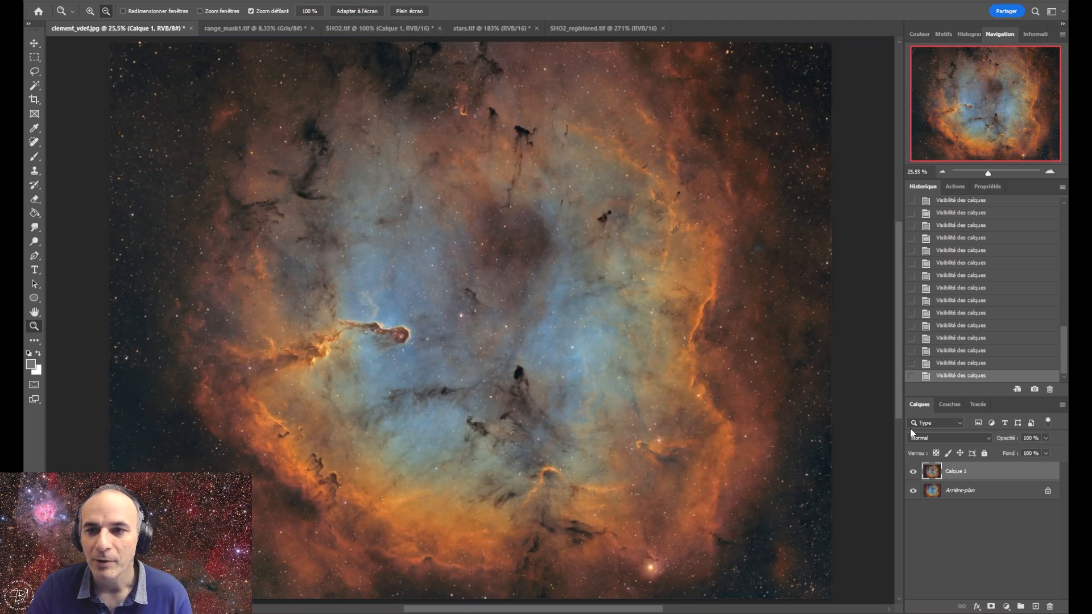
pyautogui.click(913, 473)
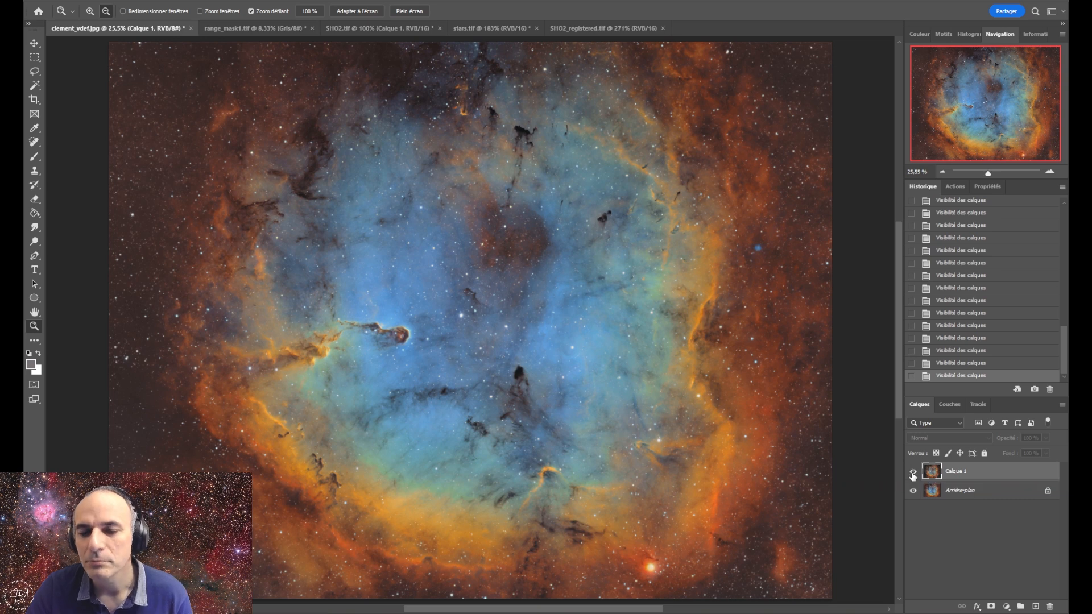
pyautogui.click(913, 473)
pyautogui.click(913, 473)
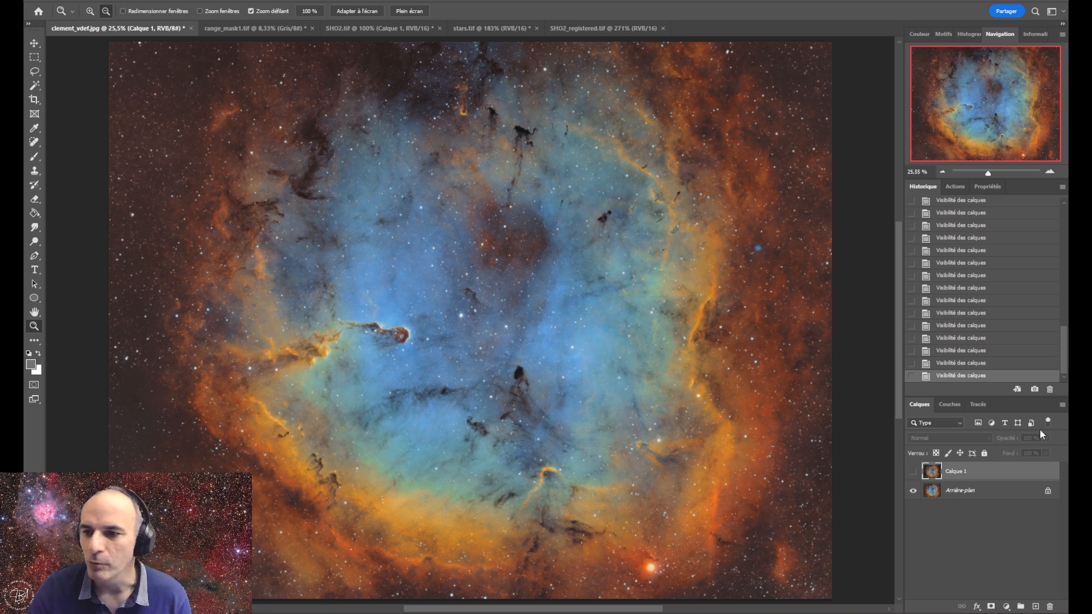
pyautogui.click(914, 472)
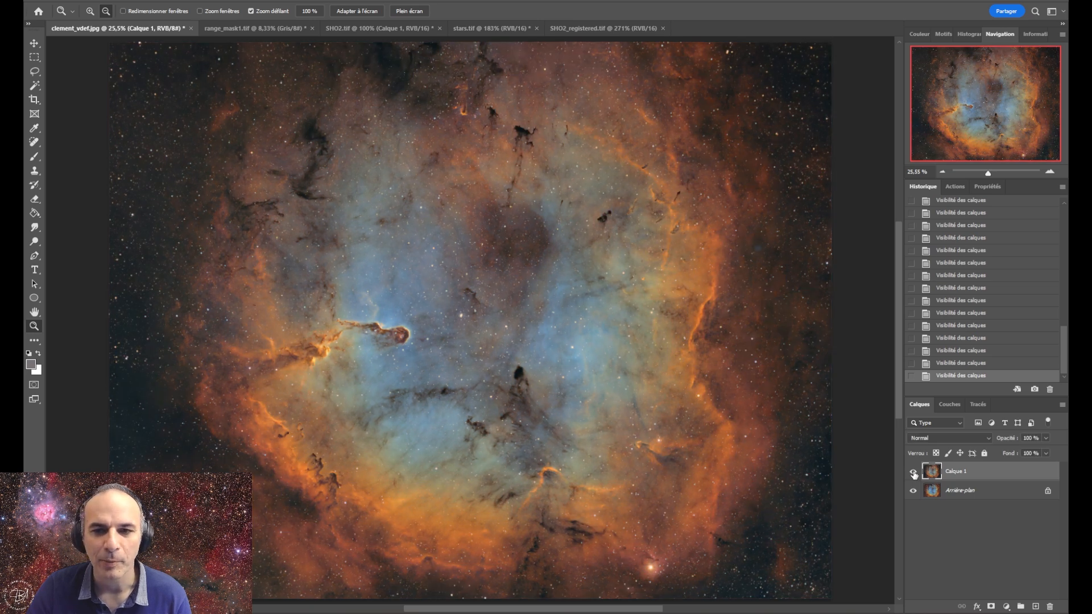
pyautogui.click(913, 472)
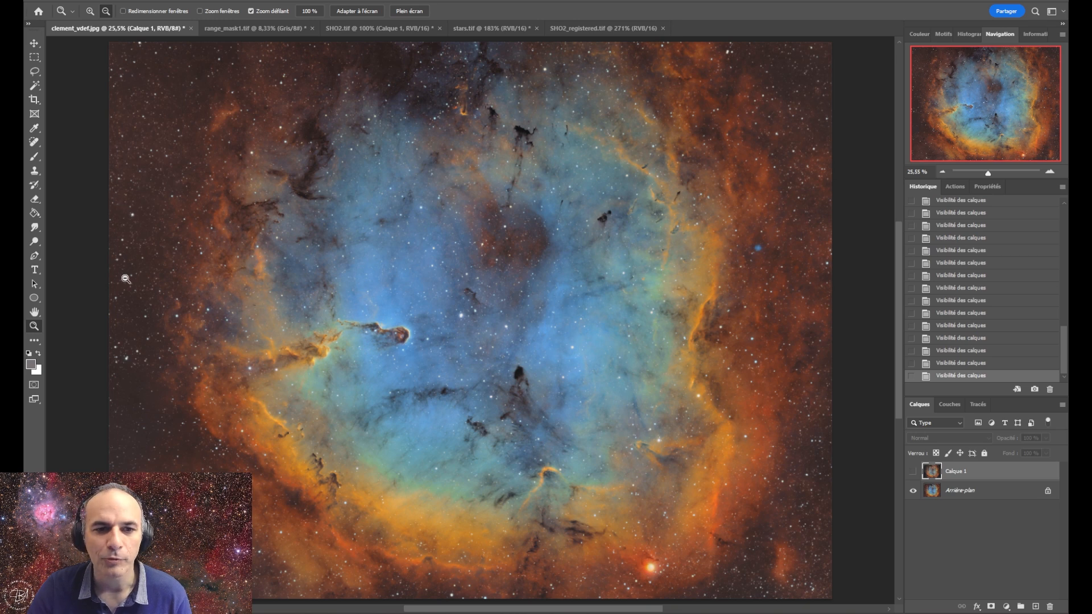
pyautogui.click(914, 472)
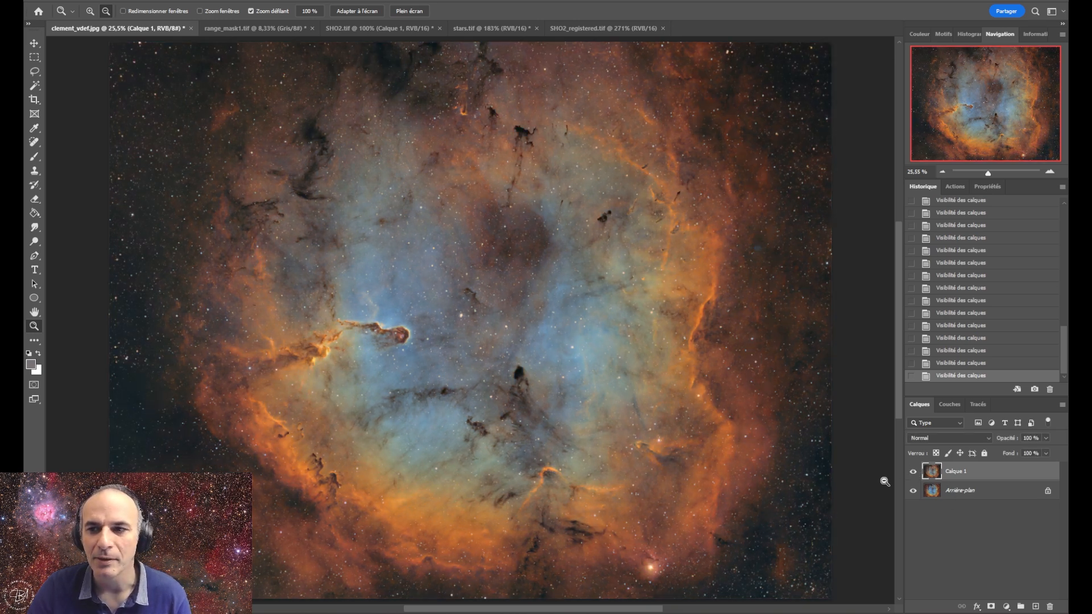
pyautogui.click(914, 472)
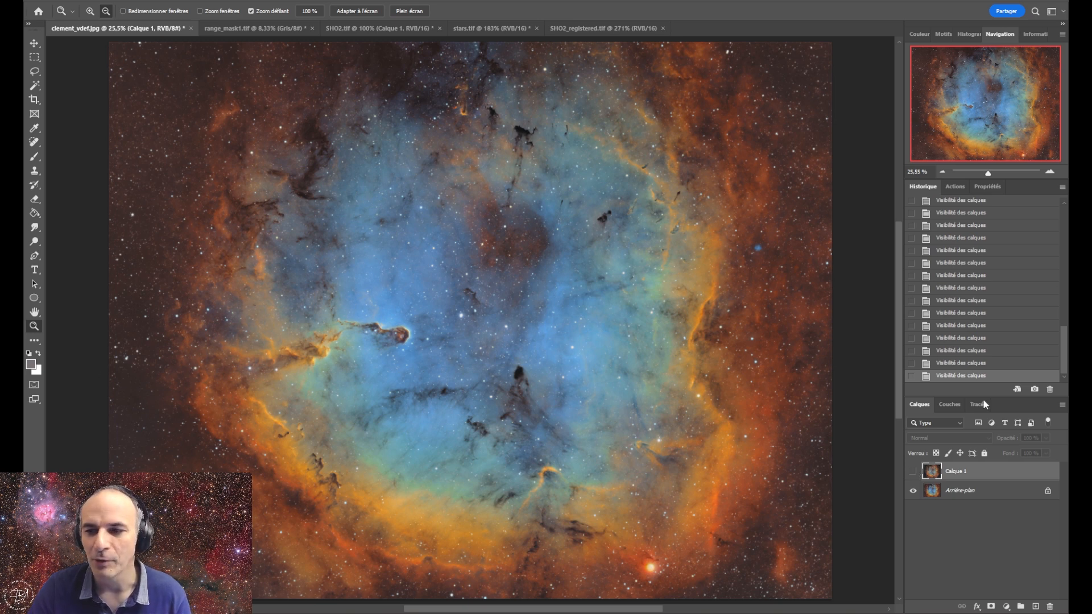
pyautogui.click(912, 472)
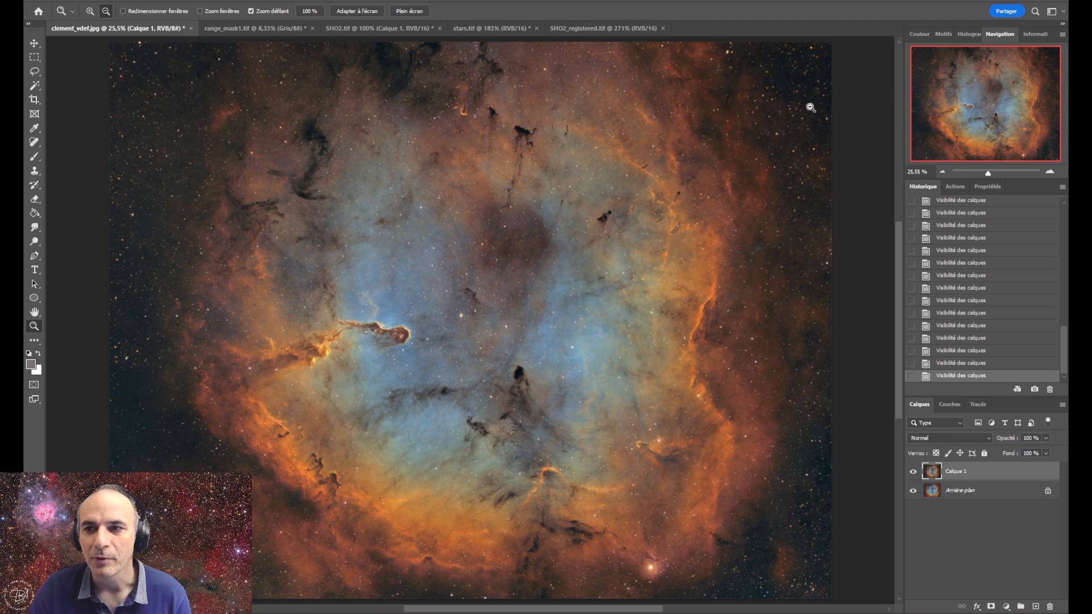
pyautogui.click(913, 473)
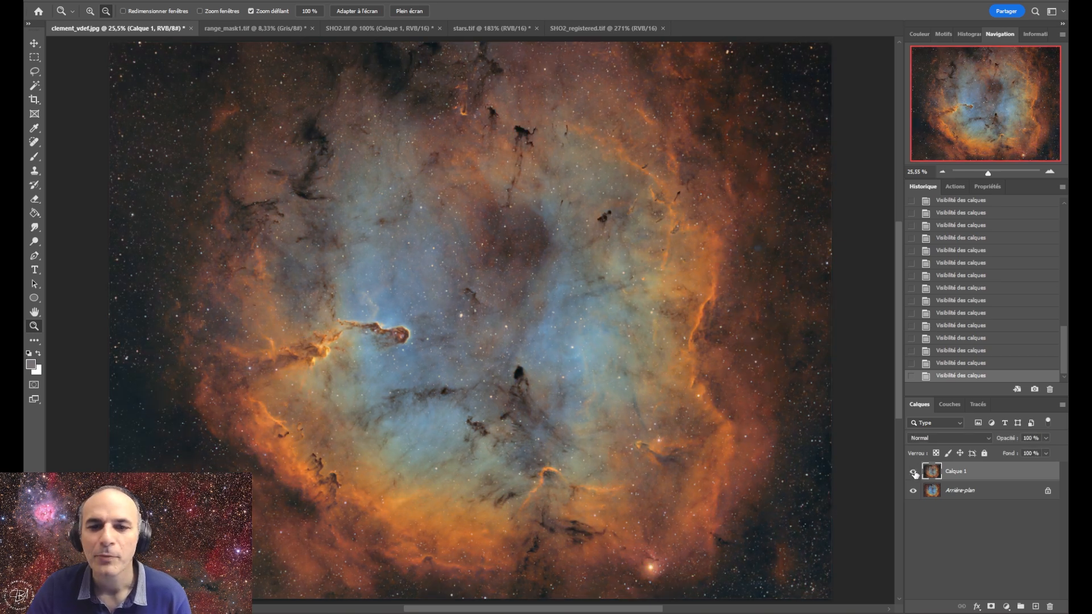
pyautogui.click(914, 473)
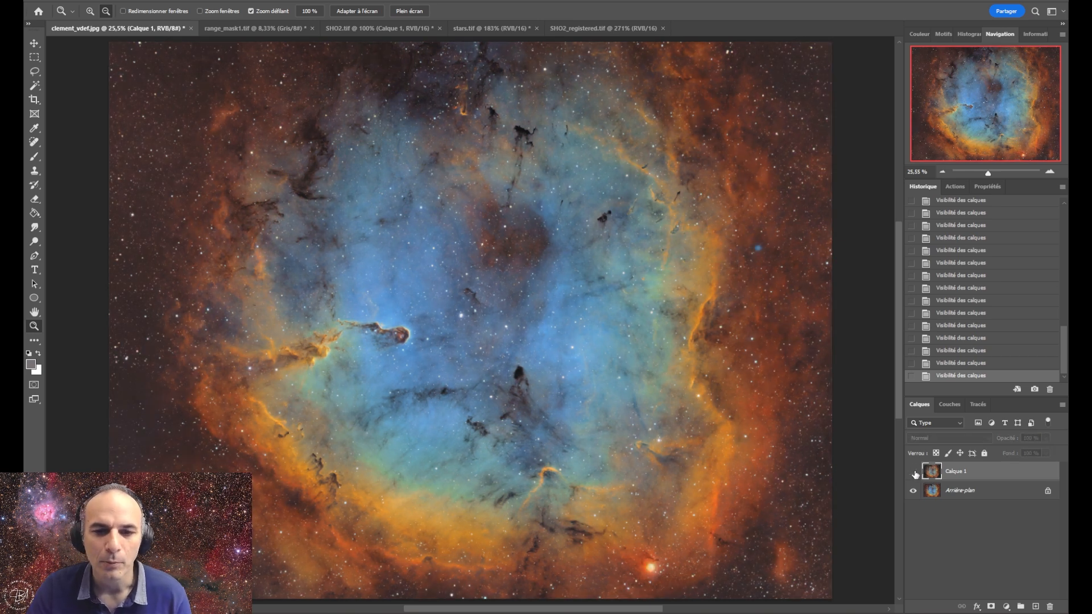
# View the trunk-shaped pillar at 100% and compare its two versions by repeatedly hiding and showing Calque 1
pyautogui.click(309, 11)
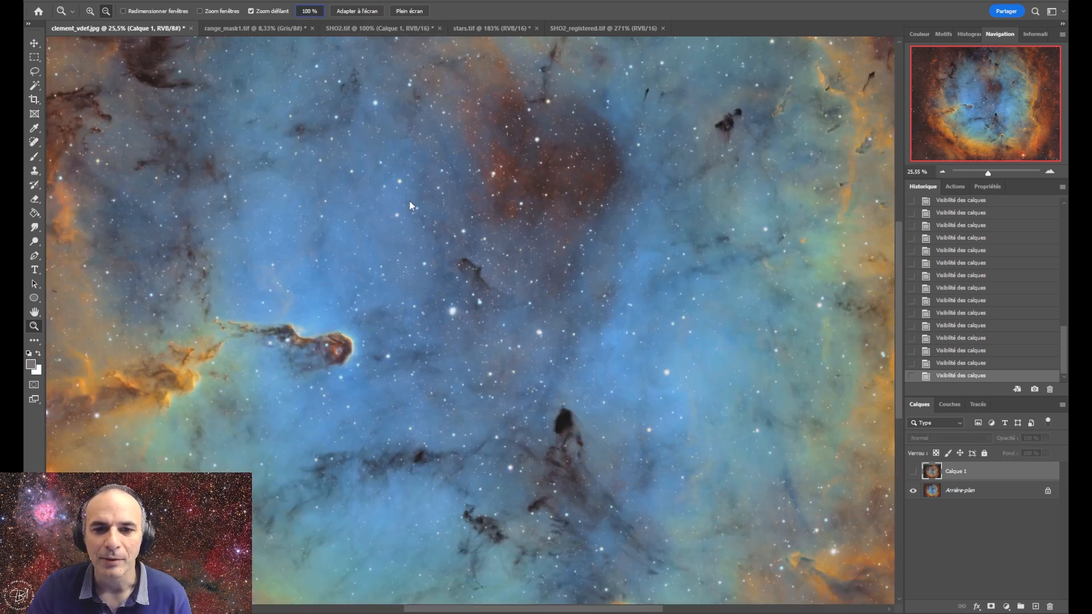
pyautogui.moveTo(994, 104); pyautogui.dragTo(961, 111)
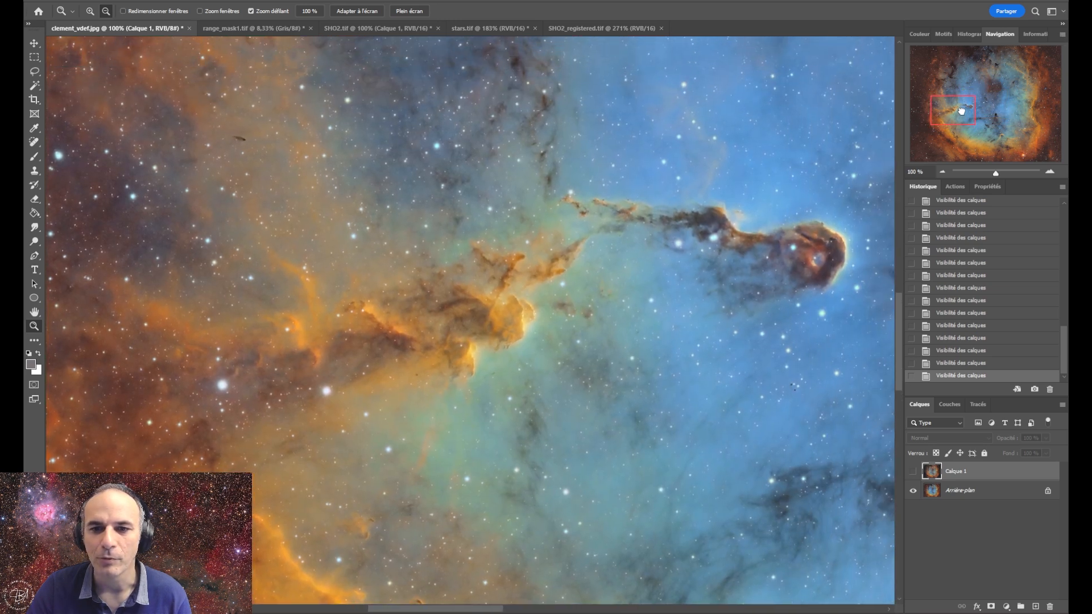
pyautogui.click(914, 473)
pyautogui.click(914, 473)
pyautogui.click(914, 472)
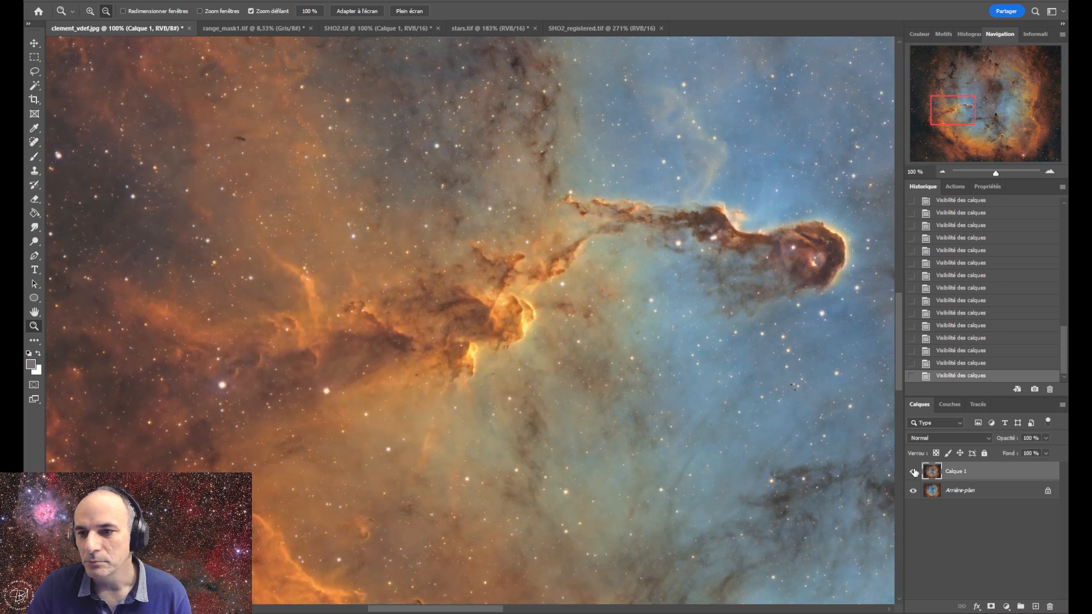
pyautogui.click(914, 473)
pyautogui.click(913, 473)
pyautogui.click(914, 472)
pyautogui.click(913, 472)
pyautogui.click(914, 472)
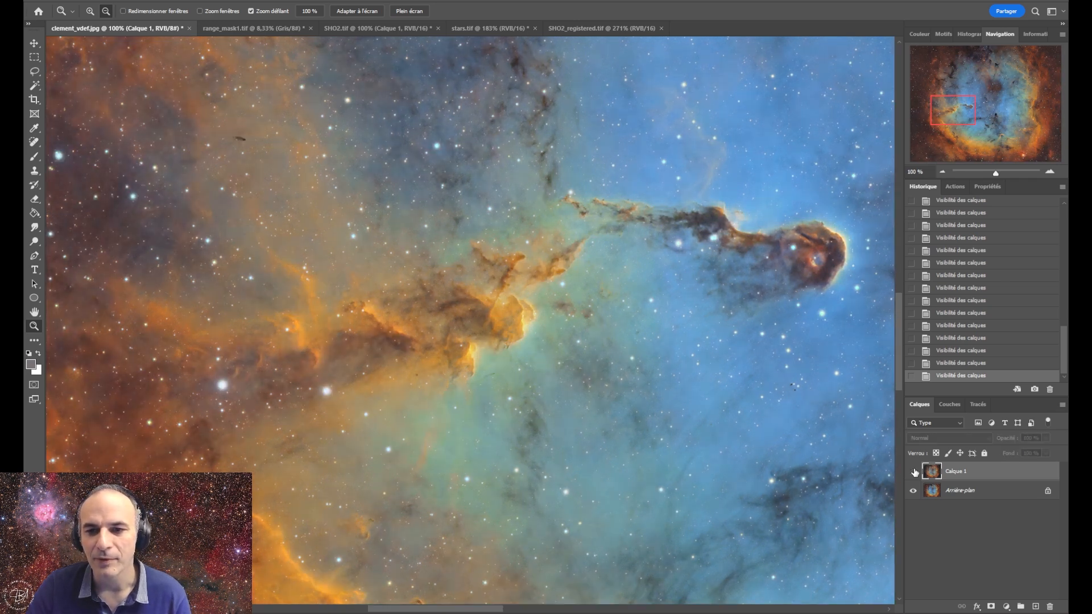
pyautogui.click(914, 473)
pyautogui.click(914, 473)
pyautogui.click(913, 473)
pyautogui.click(914, 472)
pyautogui.click(913, 473)
pyautogui.click(913, 473)
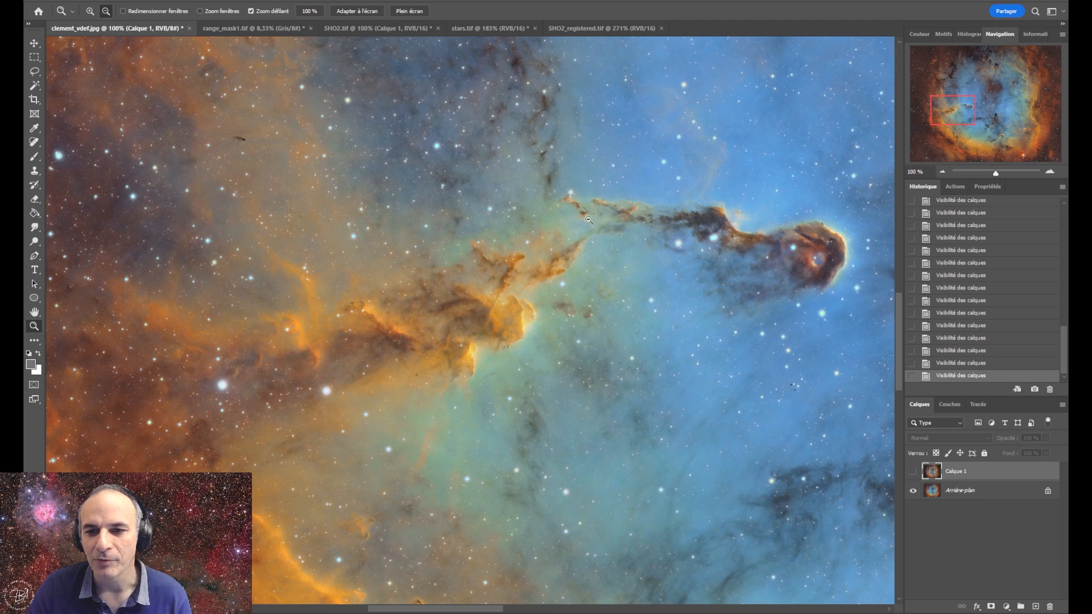
# Examine the thin dust strand linking the pillar to the orange cloud by toggling Calque 1, leaving the layer hidden
pyautogui.click(914, 473)
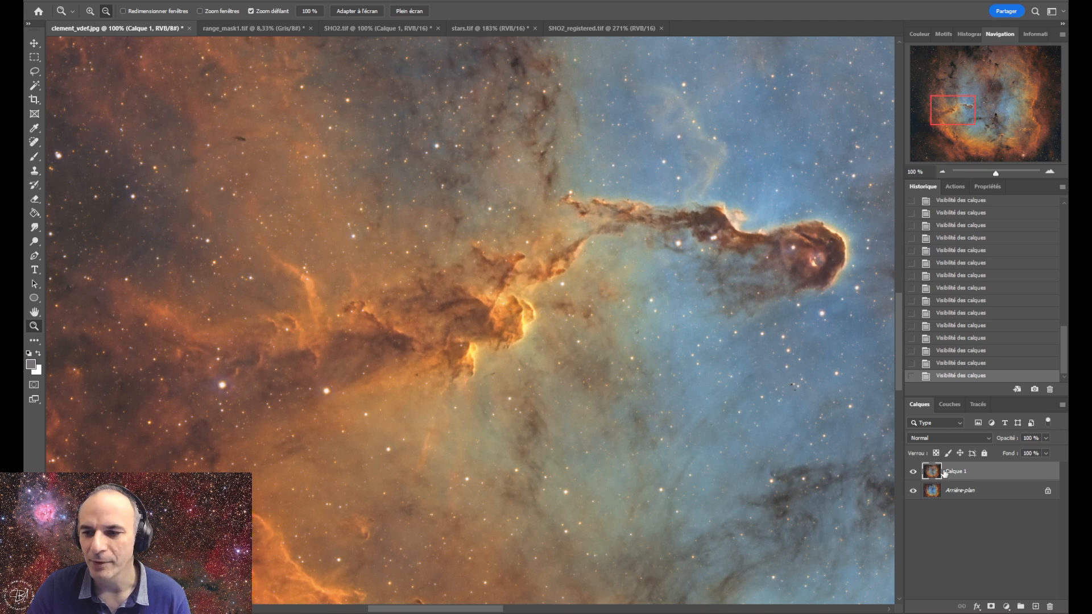
pyautogui.click(914, 473)
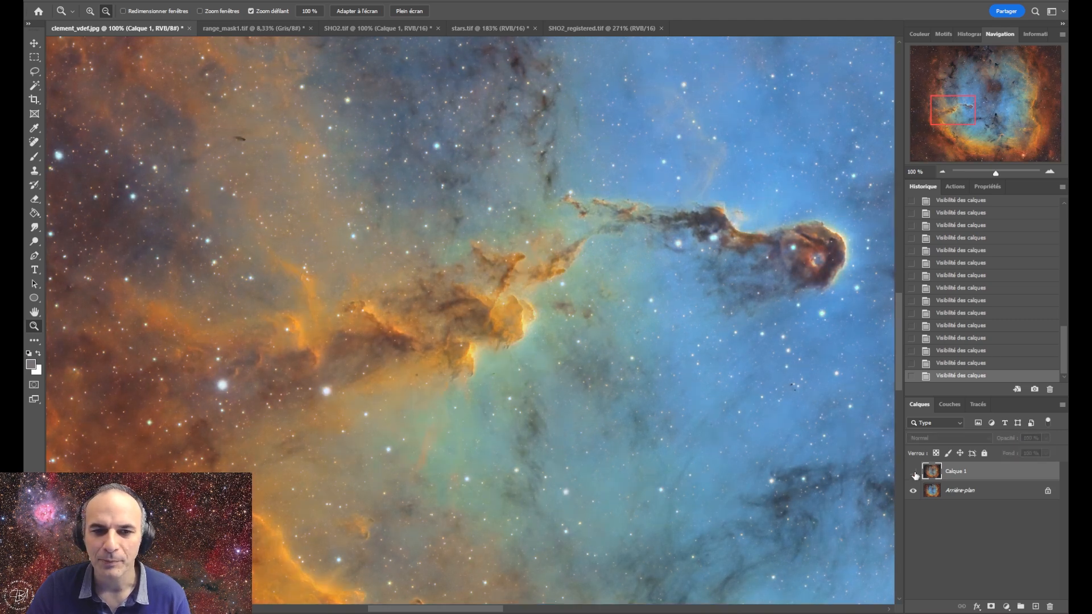
pyautogui.click(914, 473)
pyautogui.click(914, 474)
pyautogui.click(914, 473)
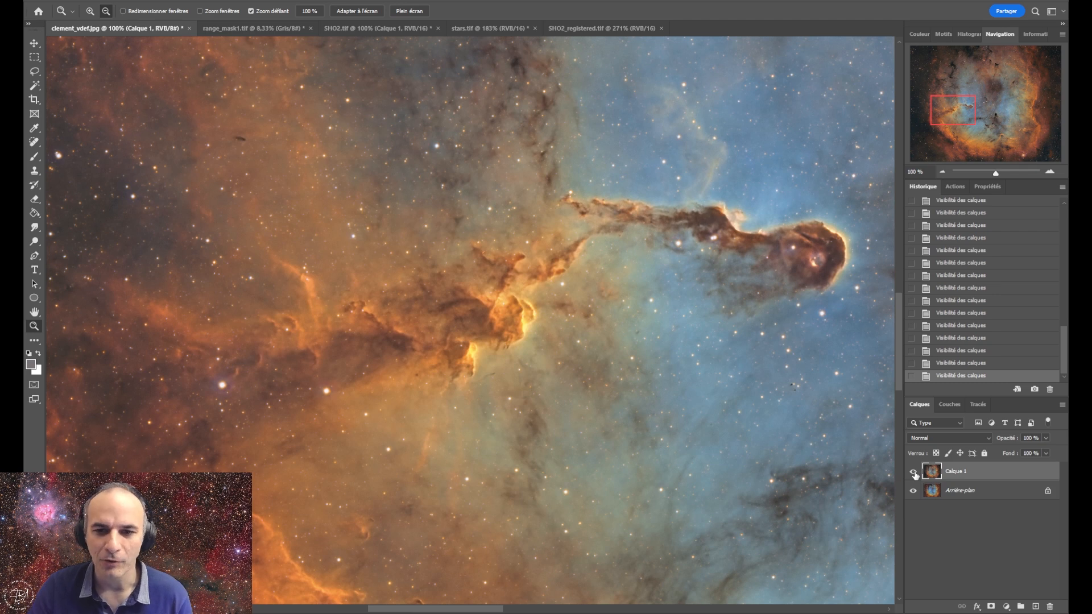
pyautogui.click(914, 473)
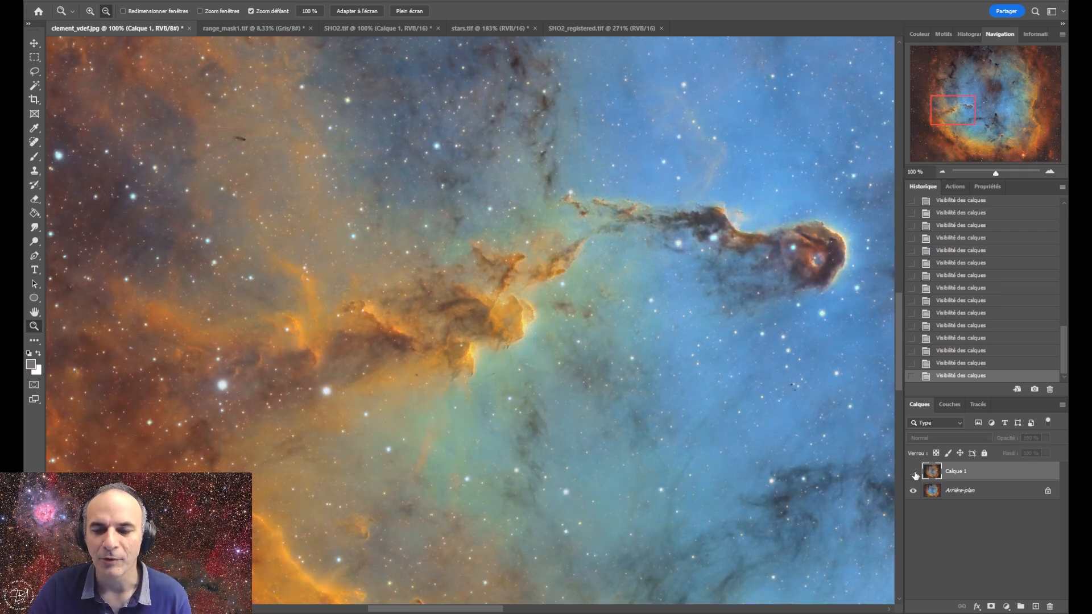
pyautogui.click(914, 473)
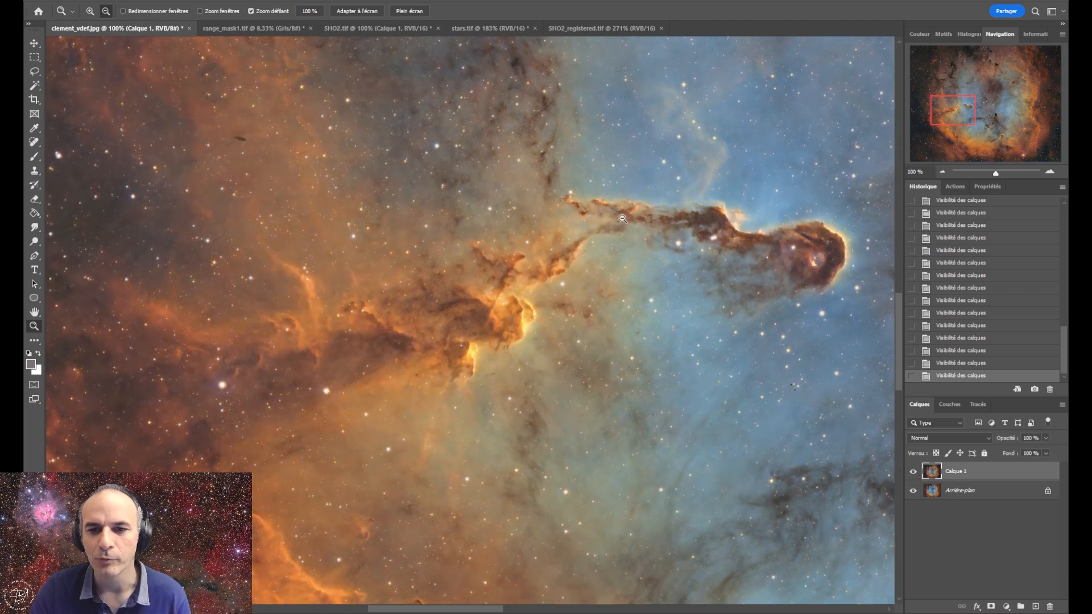
pyautogui.click(914, 473)
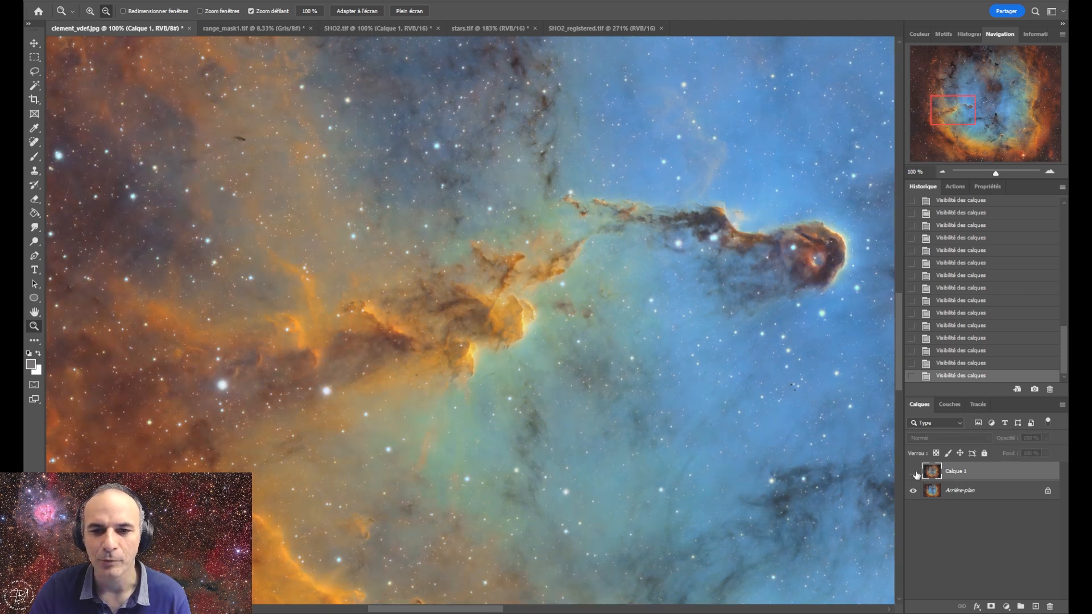
pyautogui.click(914, 474)
pyautogui.click(914, 473)
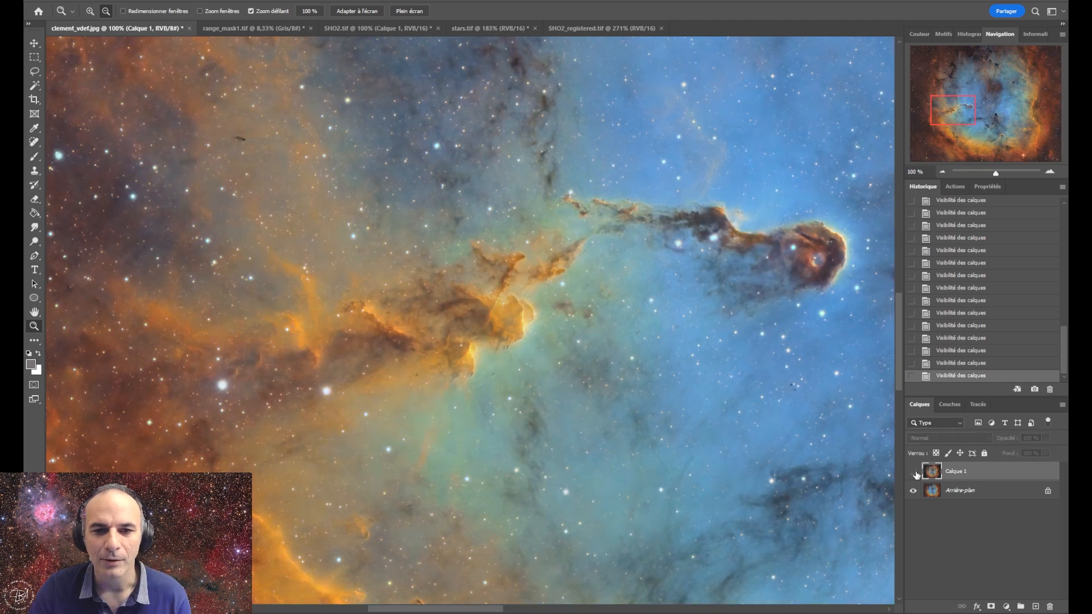
# Compare the gas below the pillar with Calque 1 shown and hidden, including a close-up, and finish at 100% with the layer shown
pyautogui.click(914, 473)
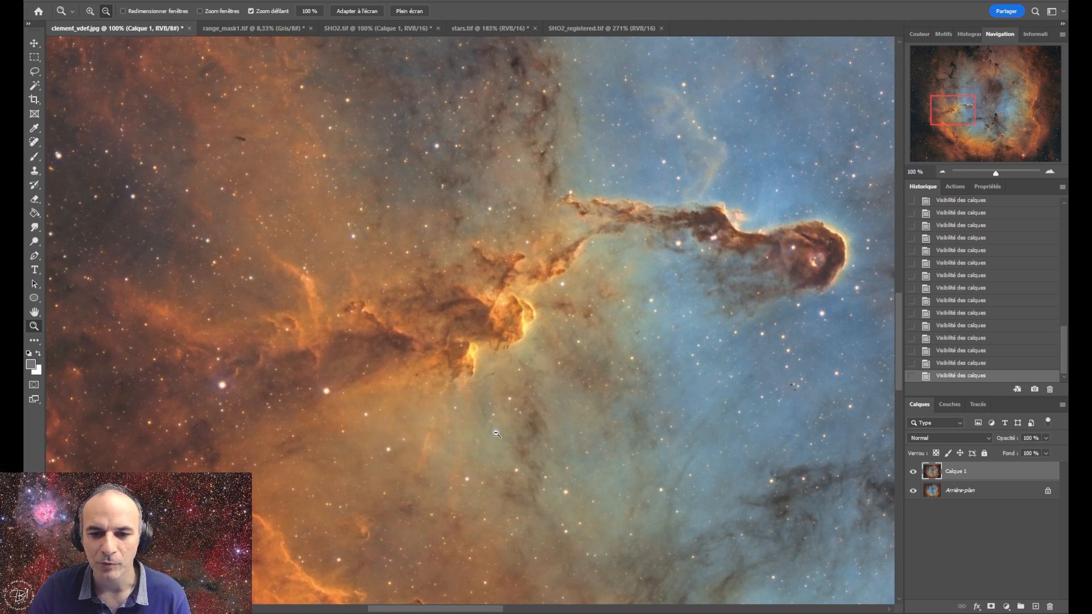
pyautogui.click(914, 471)
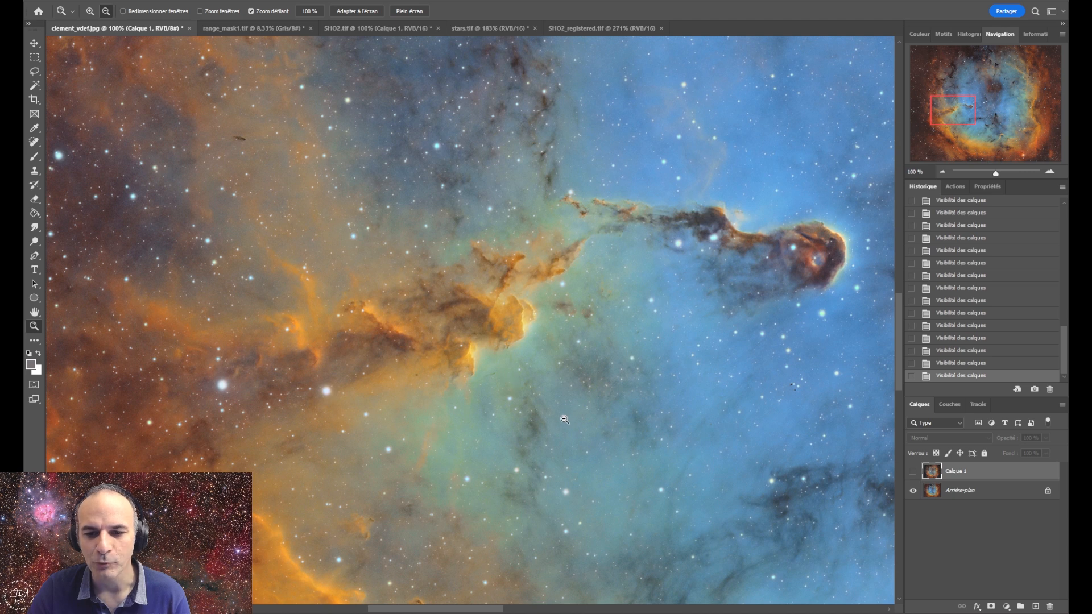
pyautogui.moveTo(503, 406); pyautogui.dragTo(442, 402)
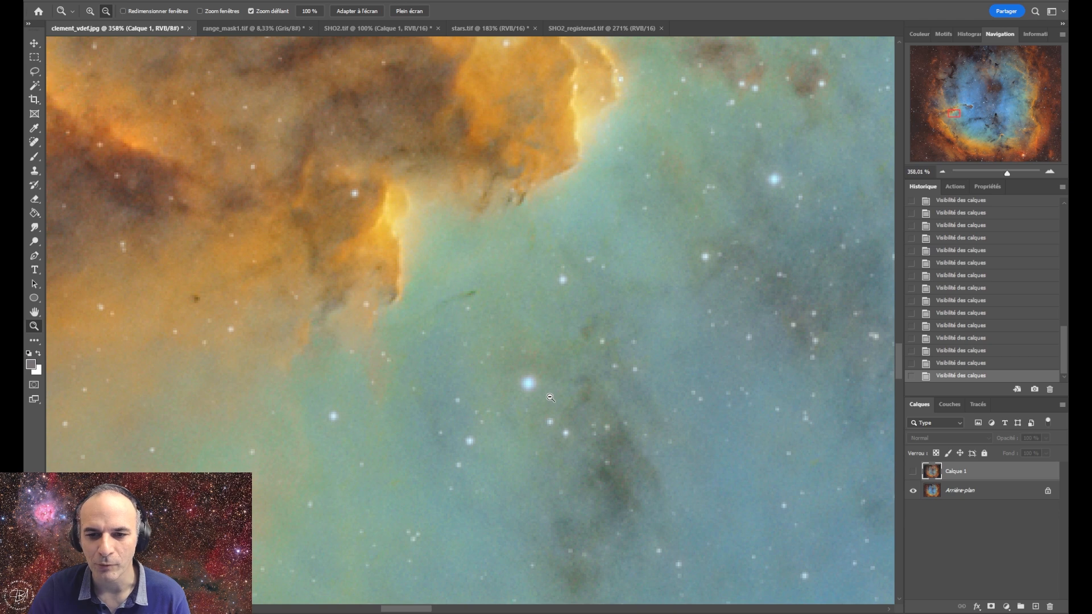
pyautogui.click(309, 11)
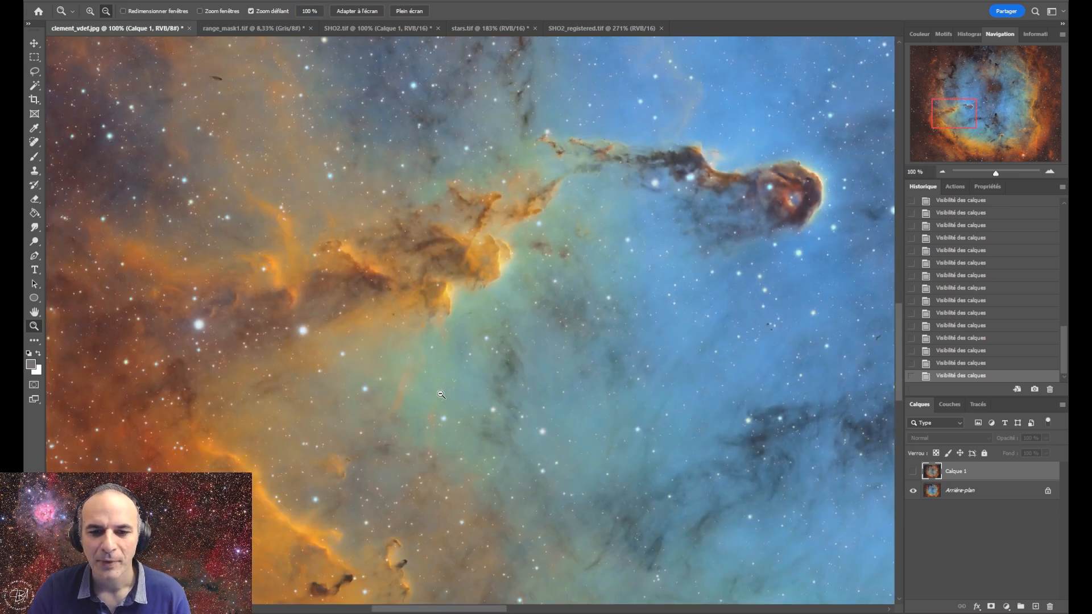
pyautogui.click(913, 471)
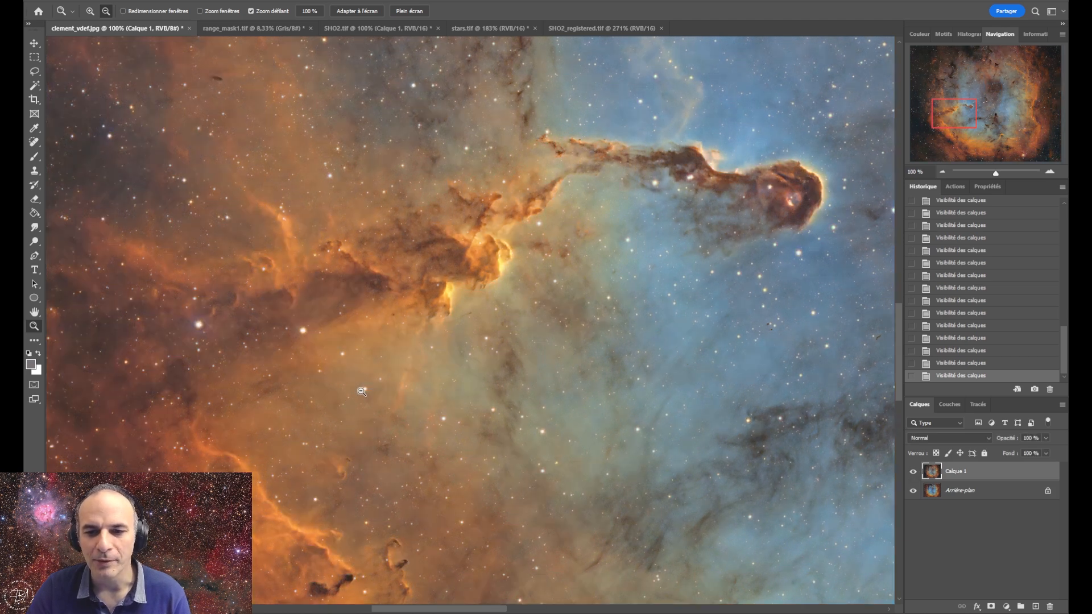
pyautogui.click(914, 472)
pyautogui.click(914, 472)
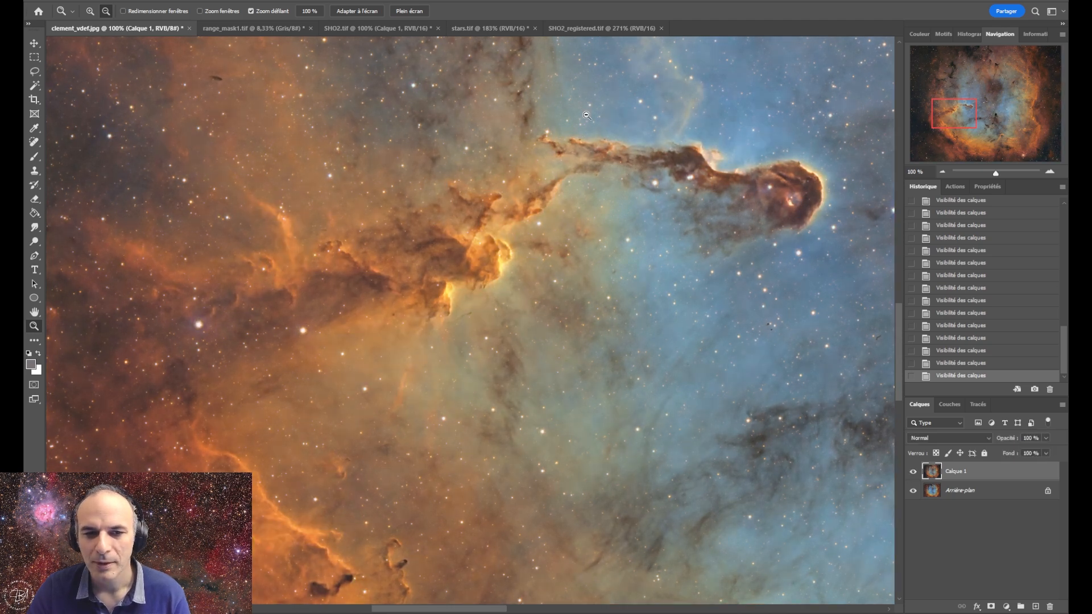
# Inspect the dark dust column and orange arc in the nebula's lower part at 100%, toggling Calque 1 to compare them
pyautogui.click(365, 12)
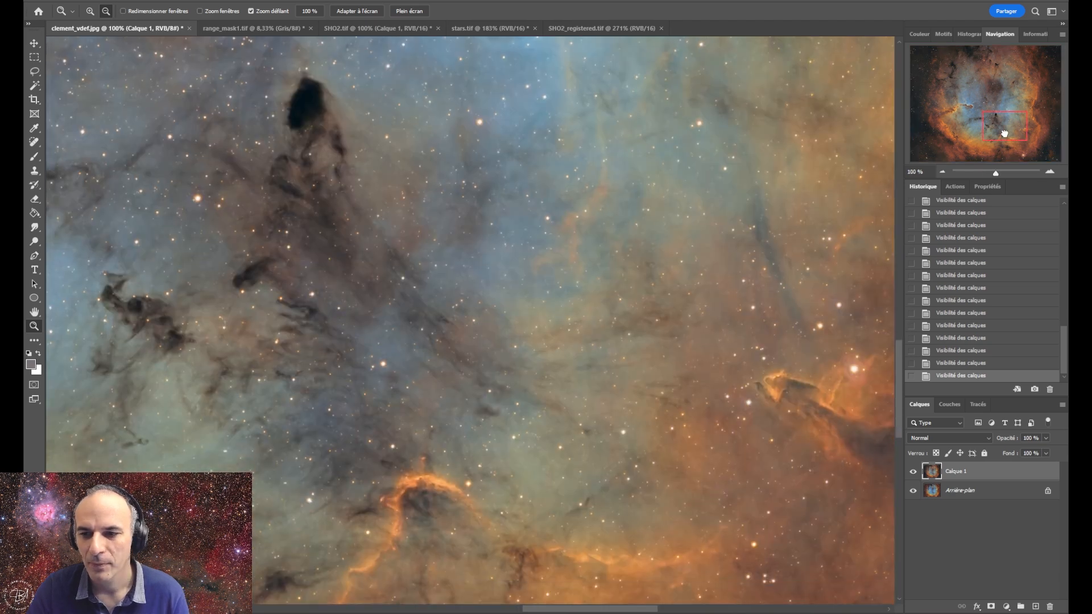
pyautogui.moveTo(1004, 134); pyautogui.dragTo(1005, 134)
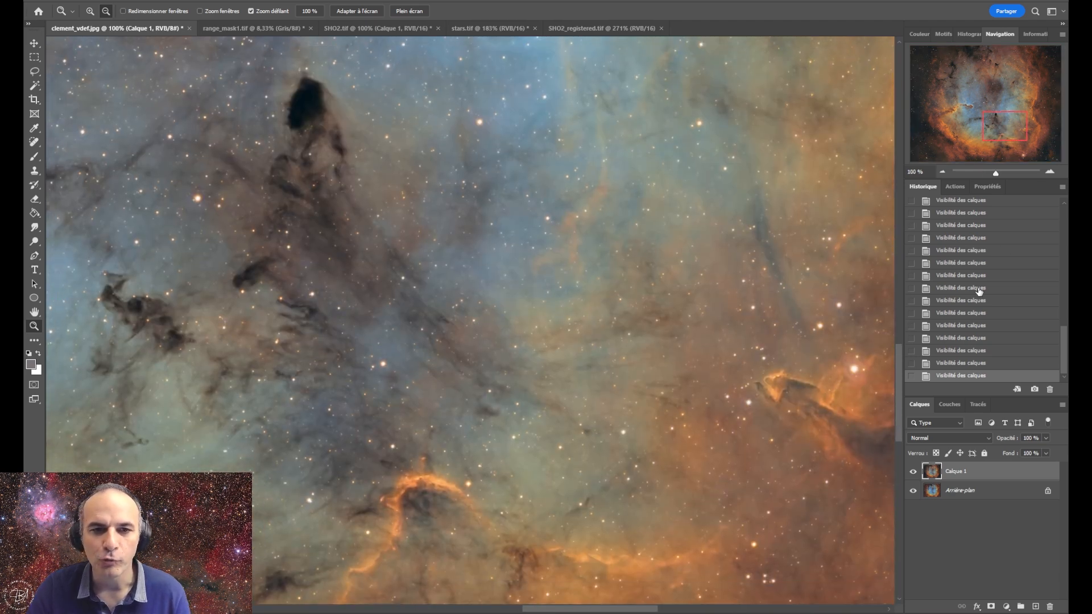
pyautogui.click(913, 472)
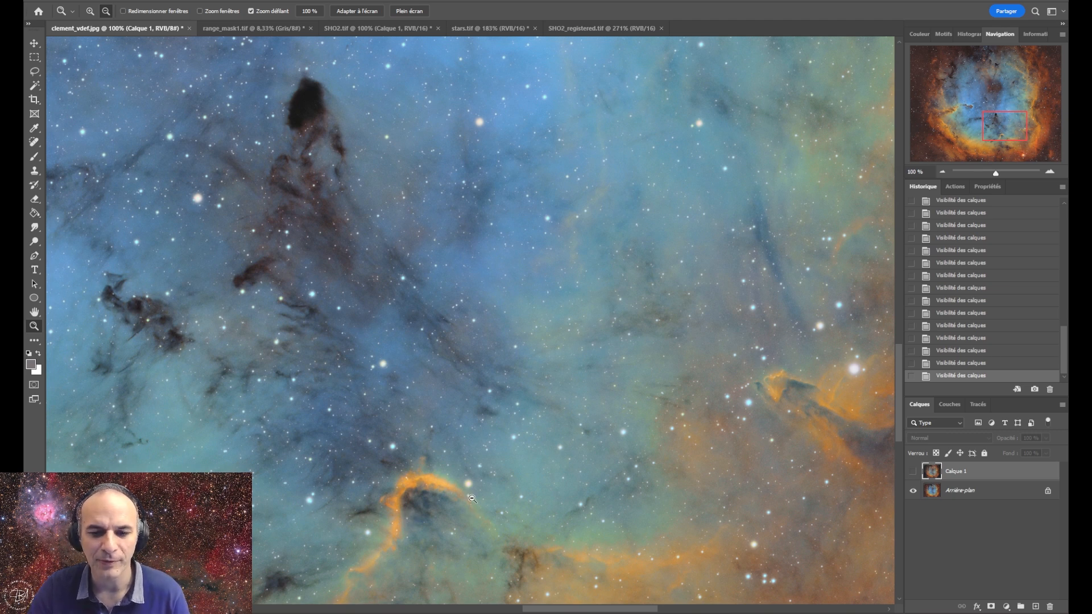
pyautogui.click(914, 472)
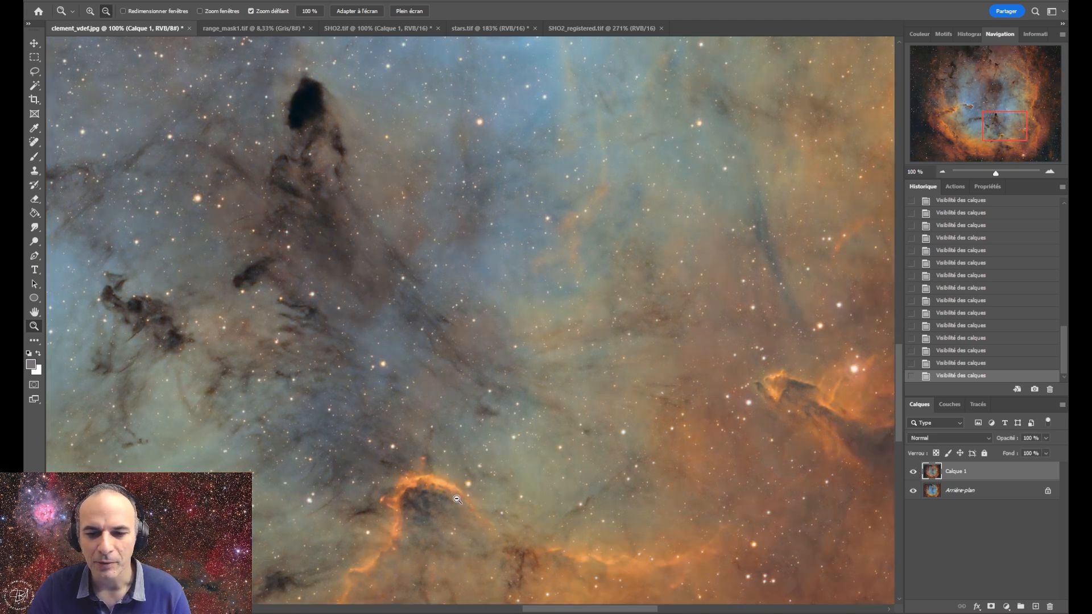
pyautogui.click(914, 472)
pyautogui.click(913, 472)
pyautogui.click(914, 471)
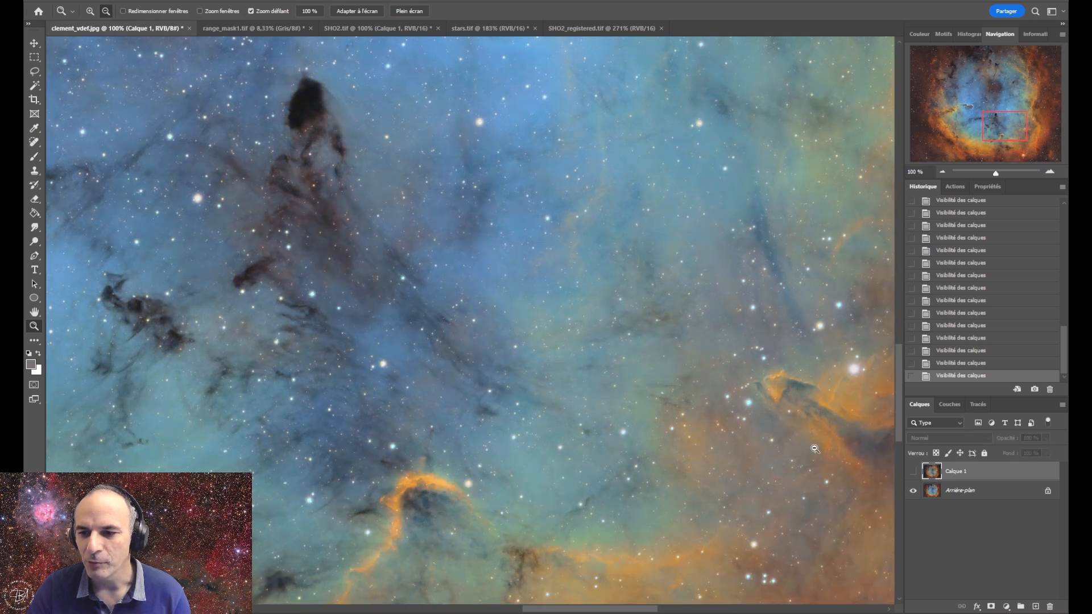
pyautogui.click(913, 472)
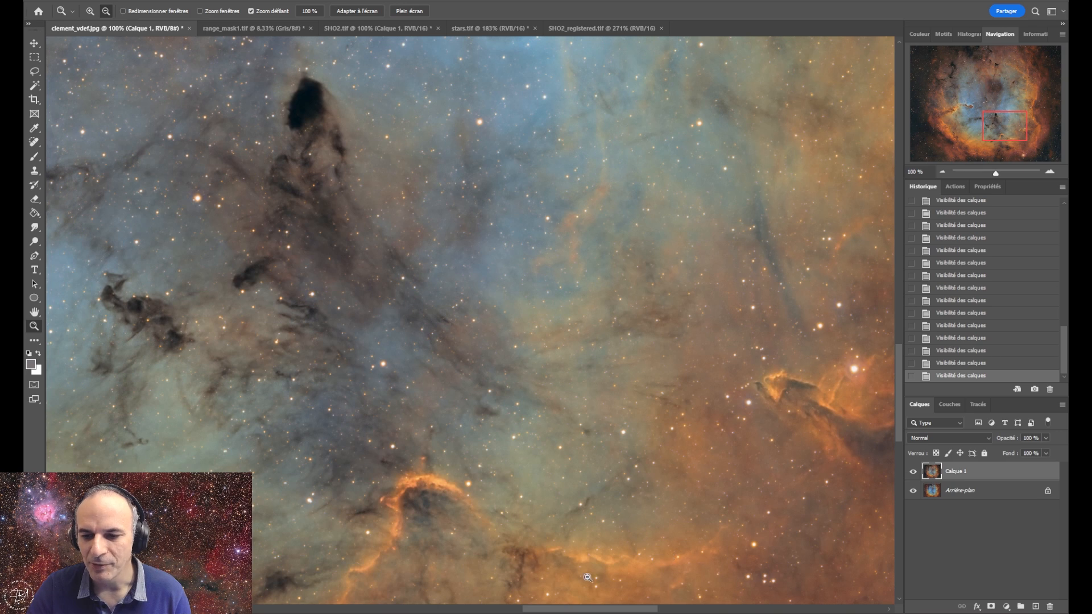
pyautogui.click(914, 471)
pyautogui.click(914, 473)
pyautogui.click(914, 474)
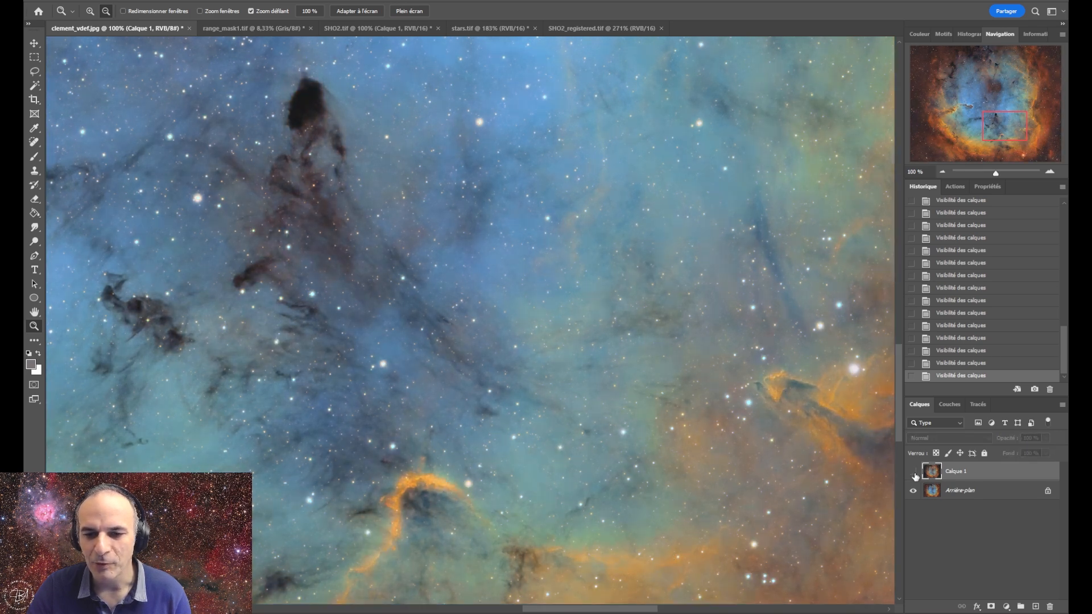
pyautogui.click(914, 473)
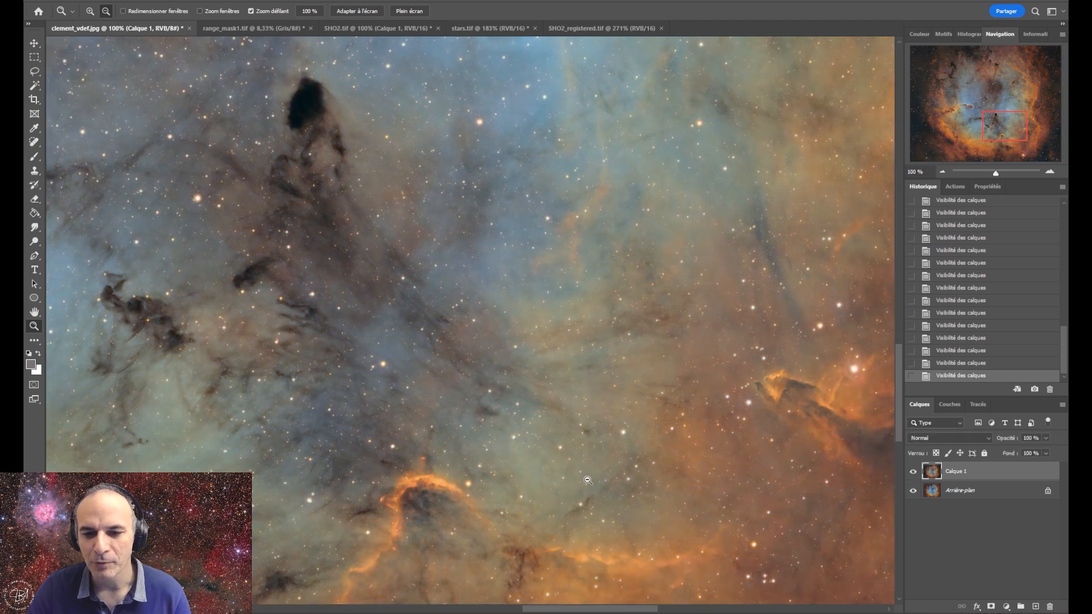
# Keep hiding and showing Calque 1 over the dark column area to compare the gas colours and stars, ending with the layer hidden
pyautogui.click(912, 472)
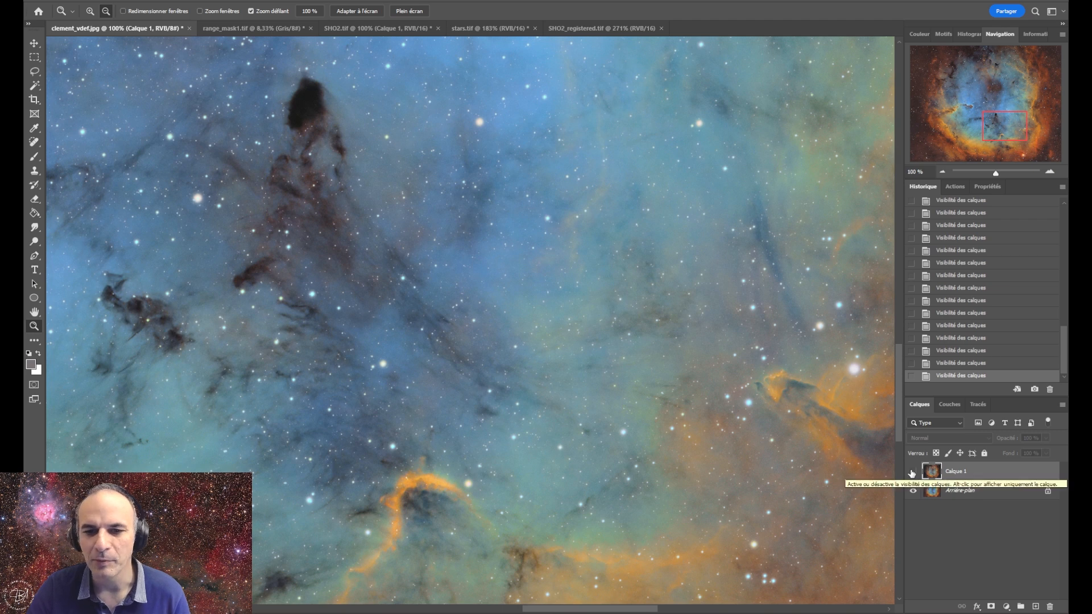
pyautogui.click(912, 472)
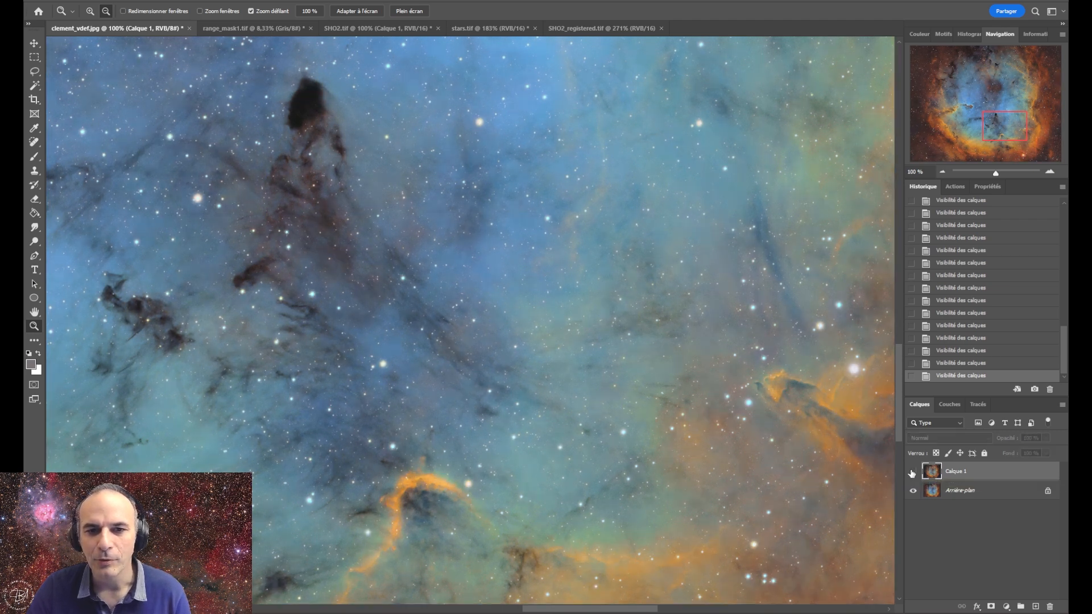
pyautogui.click(912, 472)
pyautogui.click(912, 472)
pyautogui.click(912, 472)
pyautogui.click(913, 473)
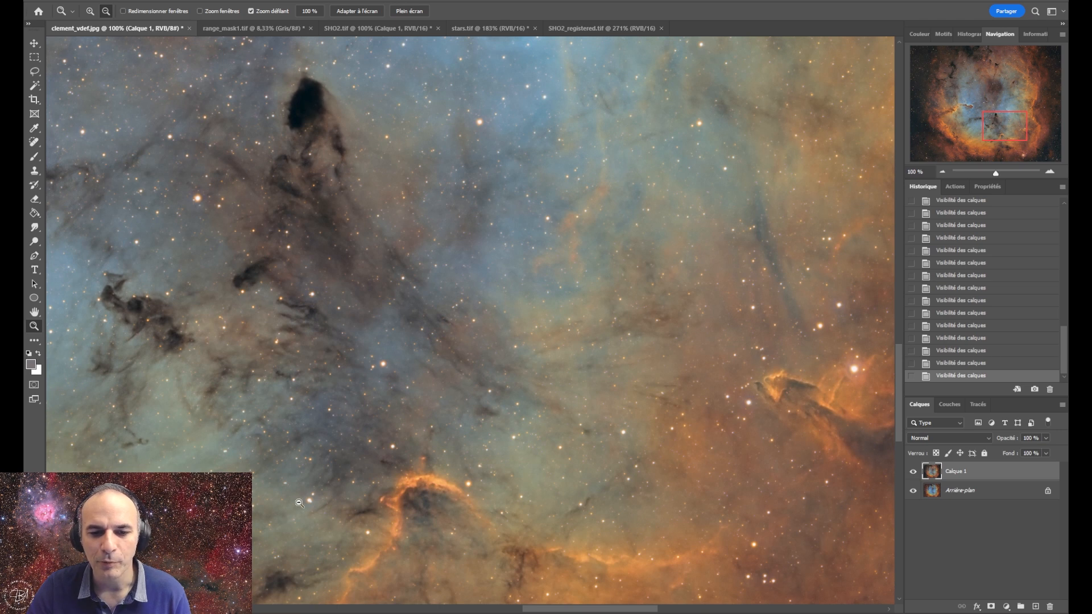
pyautogui.click(912, 473)
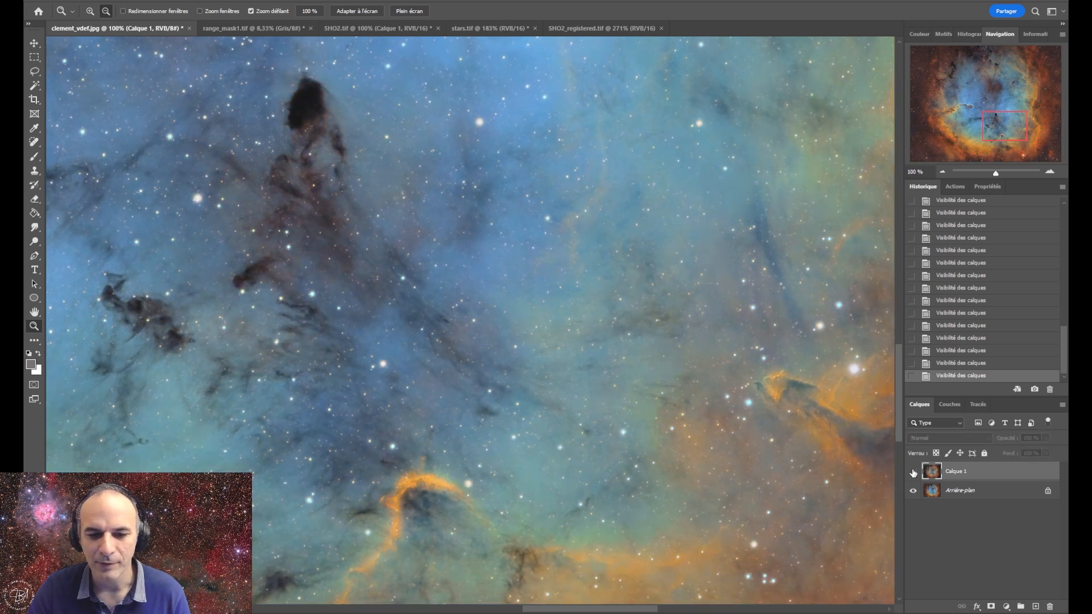
pyautogui.click(912, 472)
pyautogui.click(912, 472)
pyautogui.click(912, 472)
pyautogui.click(912, 472)
pyautogui.click(912, 472)
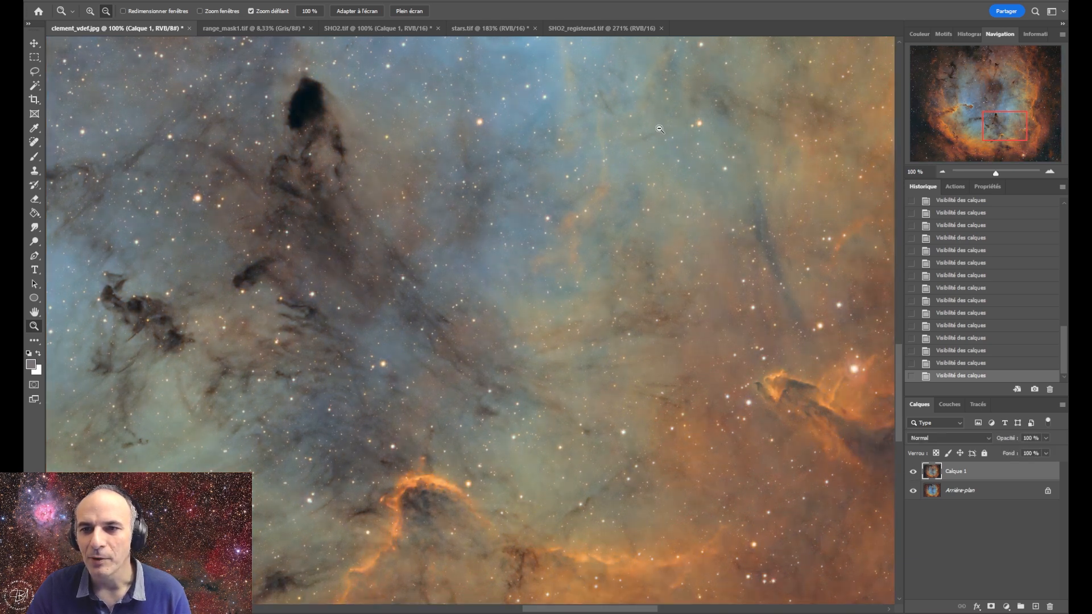
pyautogui.click(914, 472)
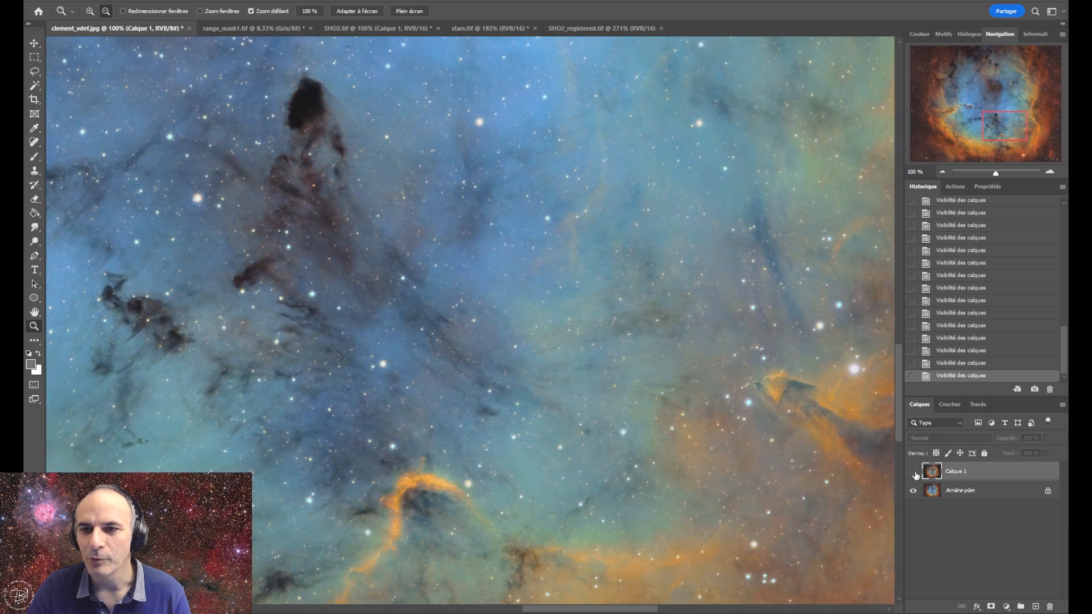
# Compare the red outer nebula and dark background above the trunk-shaped pillar's base at 100% by showing and hiding Calque 1
pyautogui.click(914, 472)
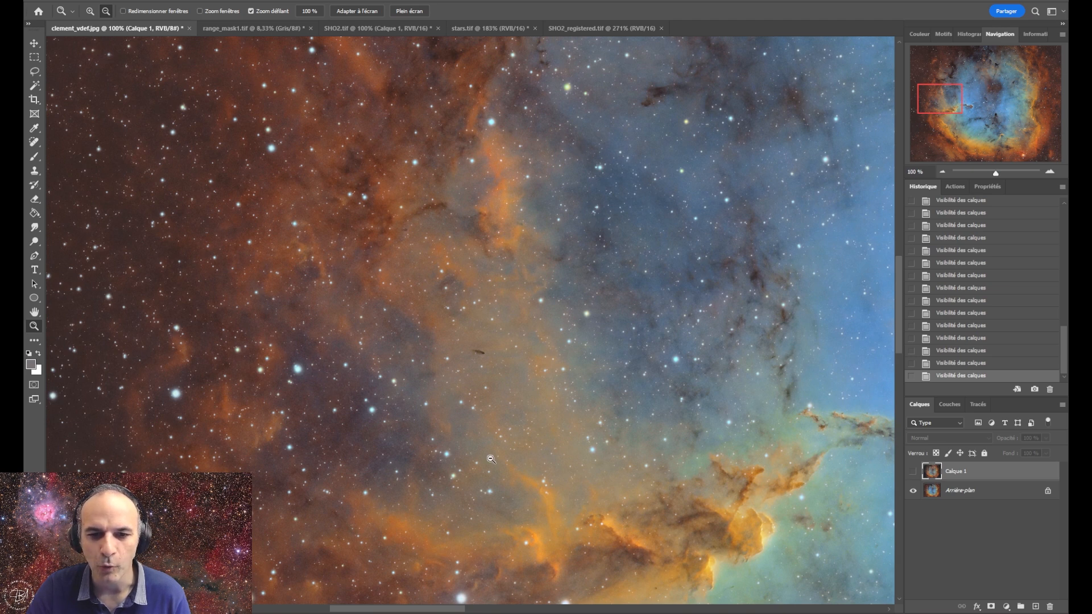
pyautogui.click(912, 472)
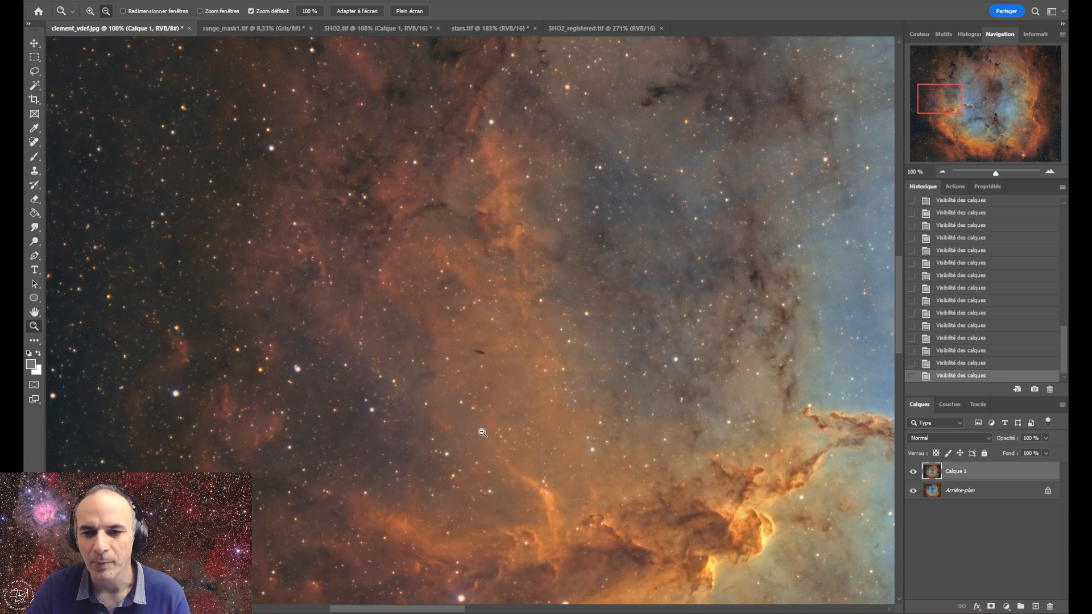
pyautogui.click(913, 472)
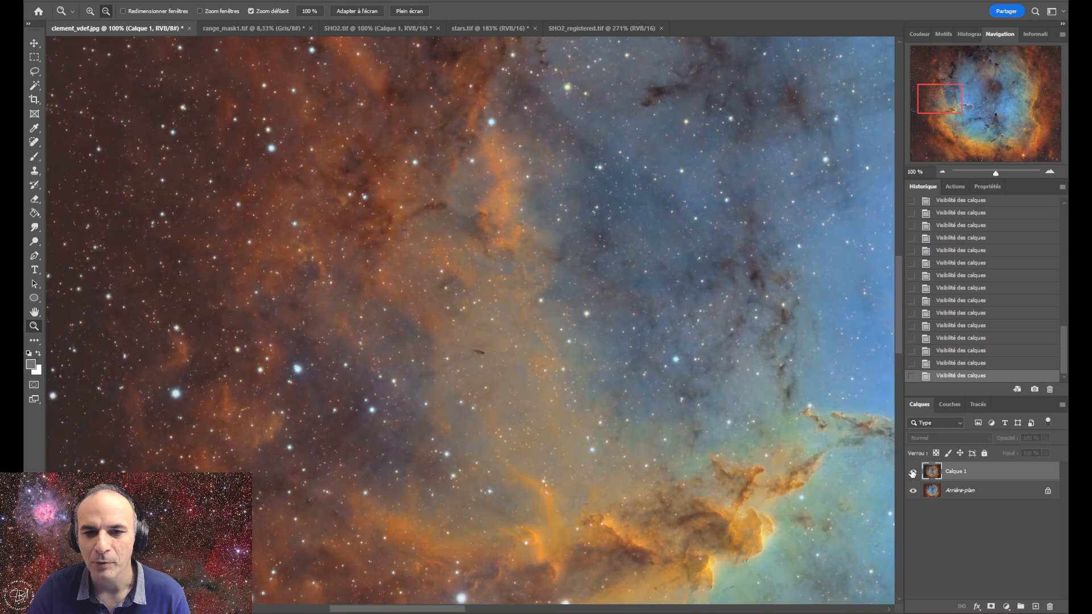
# Show Calque 1 again in clement_vdef.jpg, and examine the trunk-shaped pillar and its surroundings in SHO2.tif at 50%
pyautogui.click(912, 473)
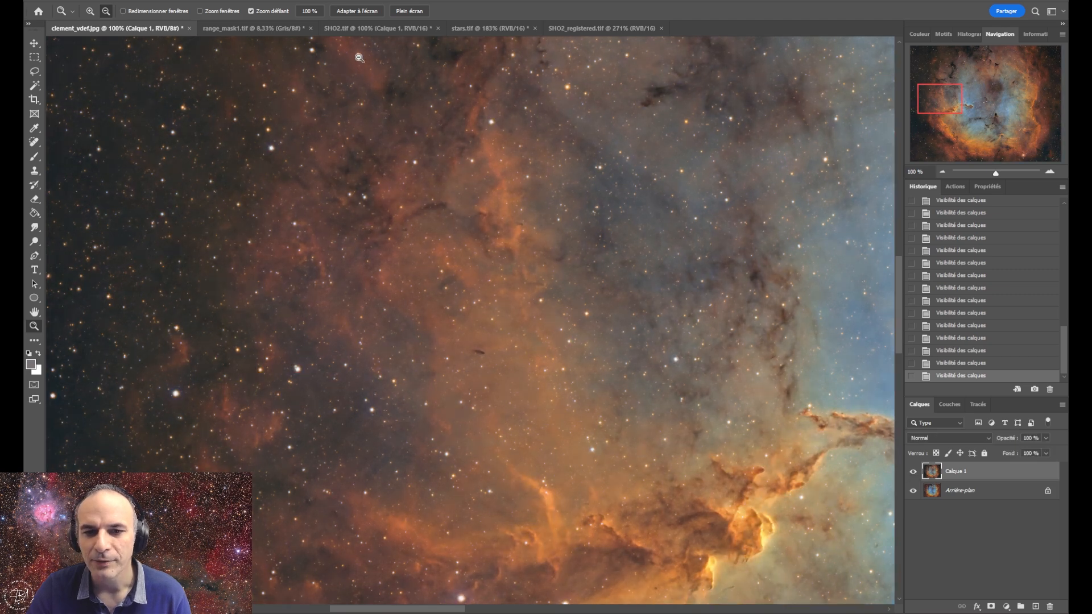
pyautogui.click(396, 28)
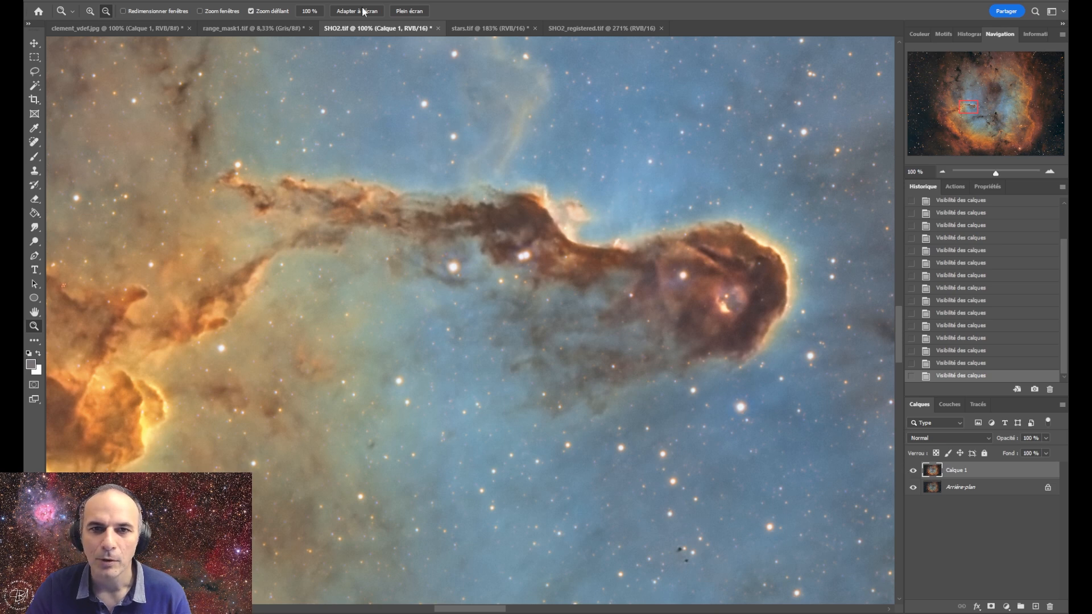
pyautogui.click(447, 297)
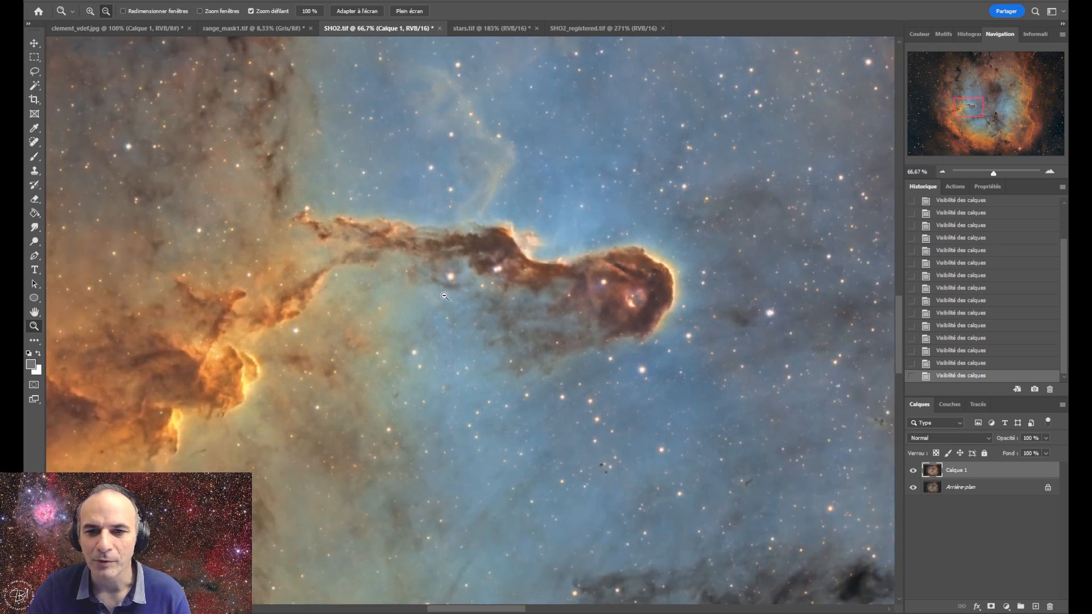
pyautogui.click(447, 297)
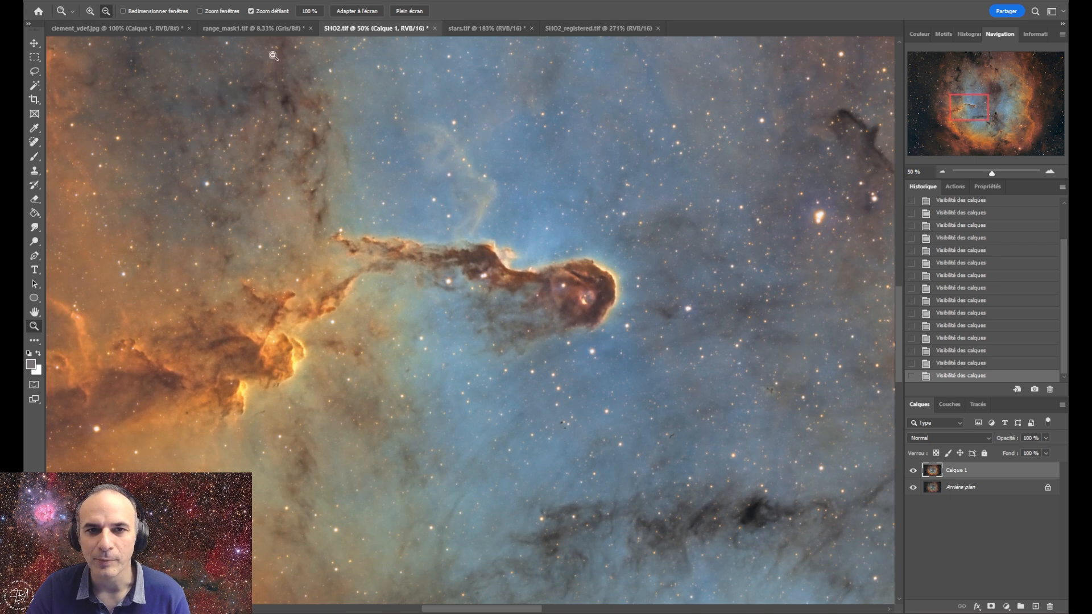
# Return to clement_vdef.jpg and compare the nebula's lower-right orange rim at 100% by hiding and showing Calque 1, leaving it shown
pyautogui.click(151, 29)
pyautogui.moveTo(937, 101); pyautogui.dragTo(1027, 126)
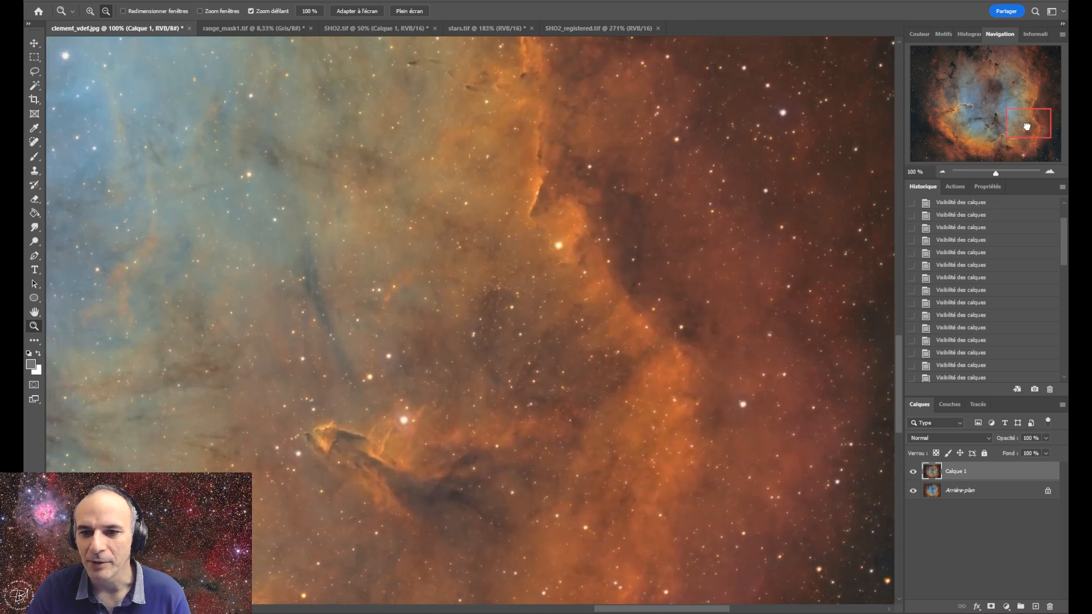
pyautogui.click(913, 472)
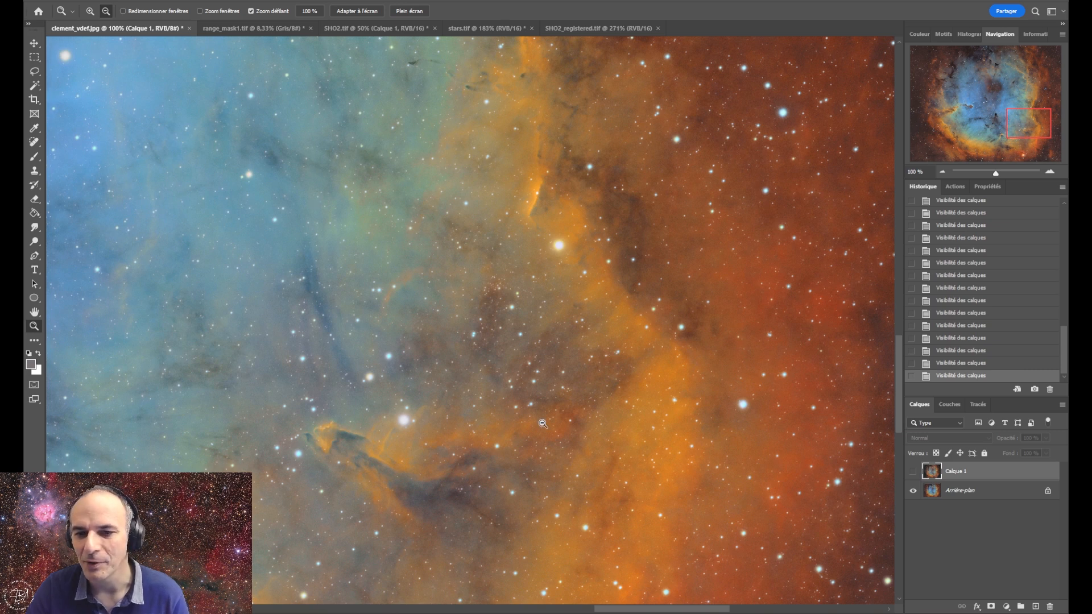
pyautogui.click(913, 472)
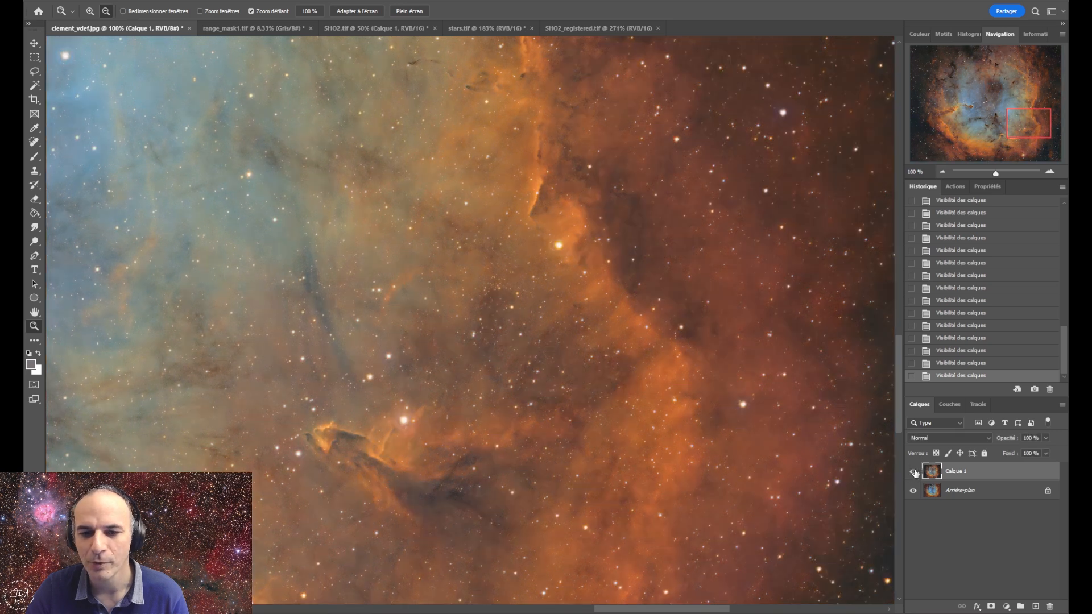
pyautogui.click(913, 472)
pyautogui.click(914, 471)
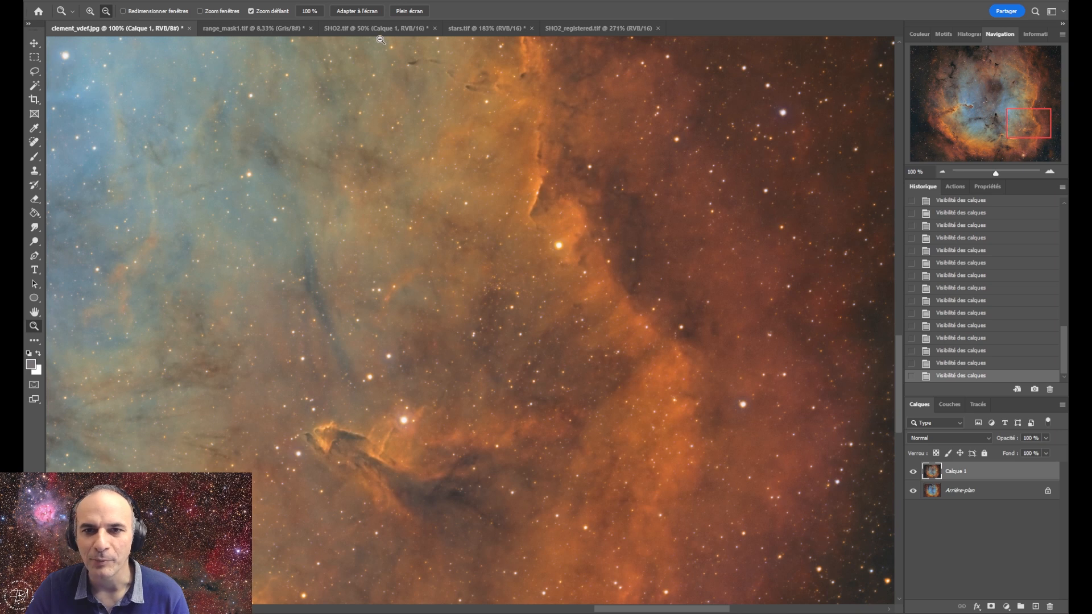
# Fit the whole nebula in view and compare its overall colours twice with Calque 1 hidden and shown
pyautogui.click(372, 9)
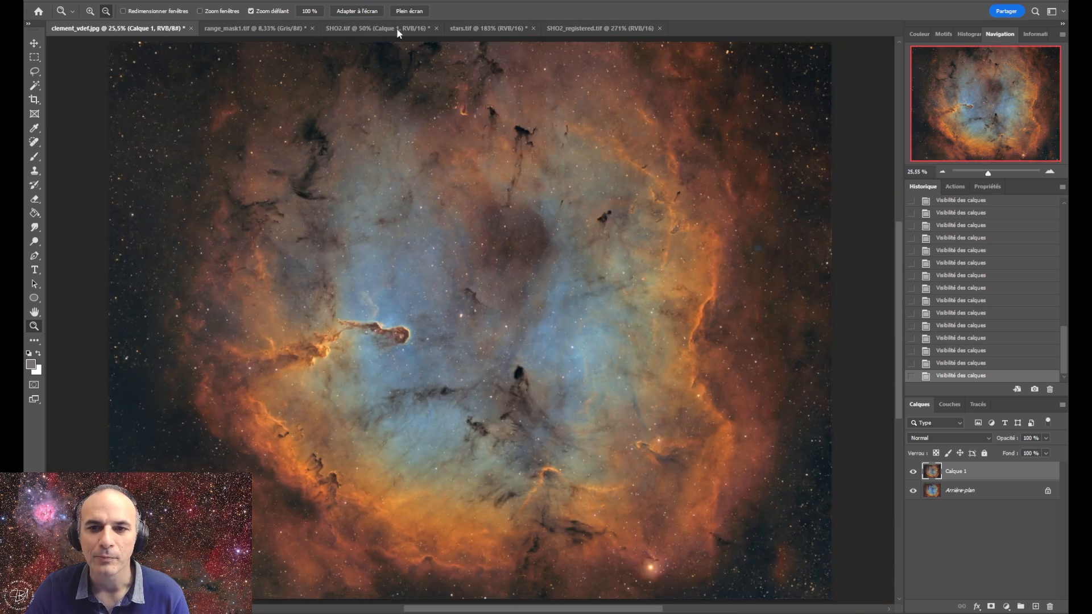
pyautogui.click(913, 473)
pyautogui.click(913, 473)
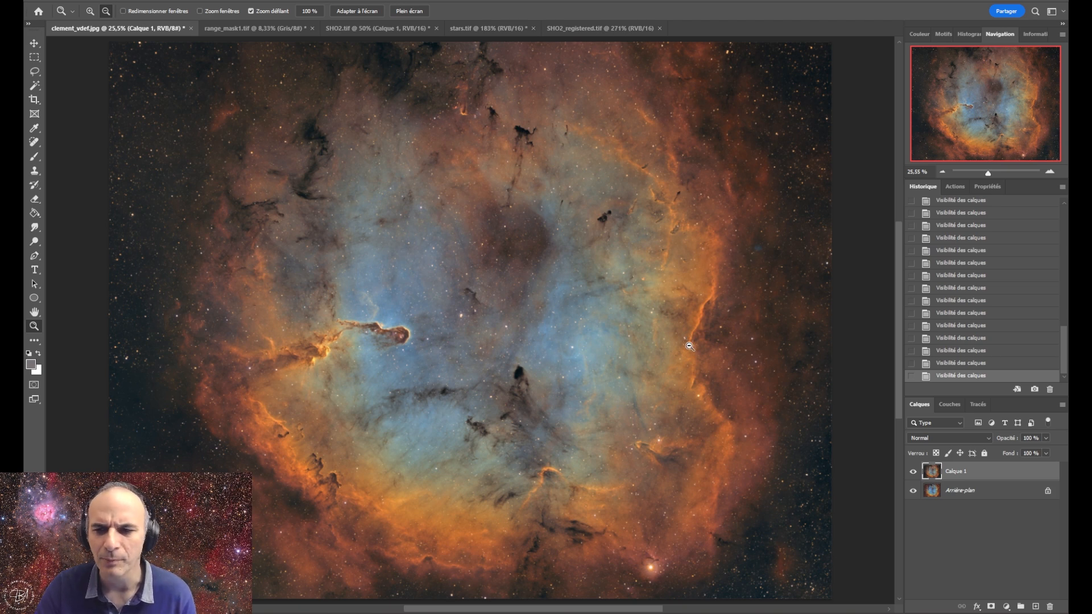
pyautogui.click(913, 471)
pyautogui.click(913, 473)
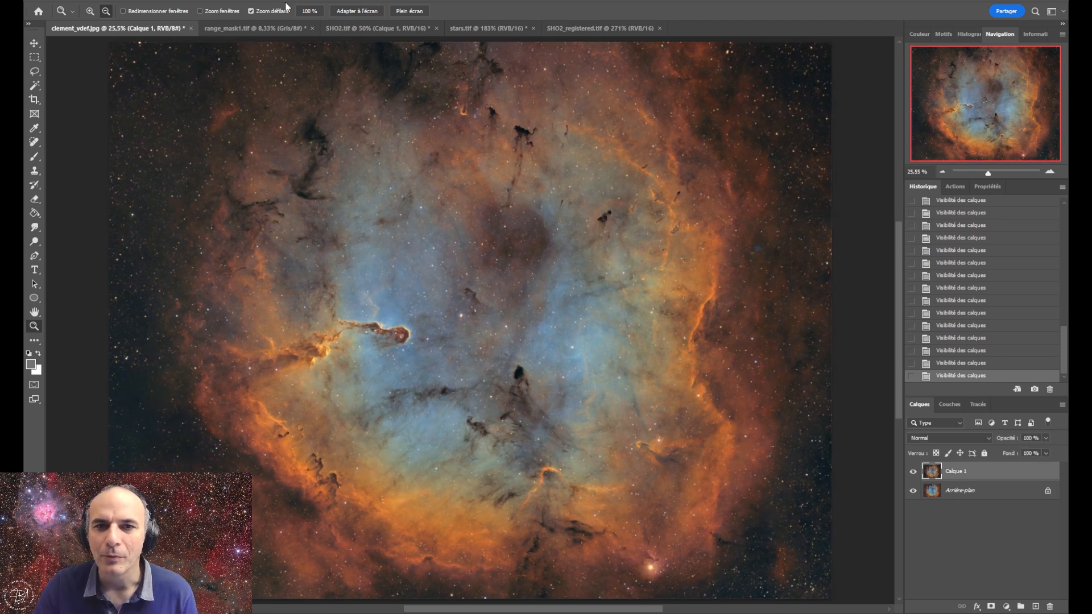
# Inspect the nebula's blue centre at 100% with Calque 1 hidden and shown, and finish with the whole image in view
pyautogui.click(311, 12)
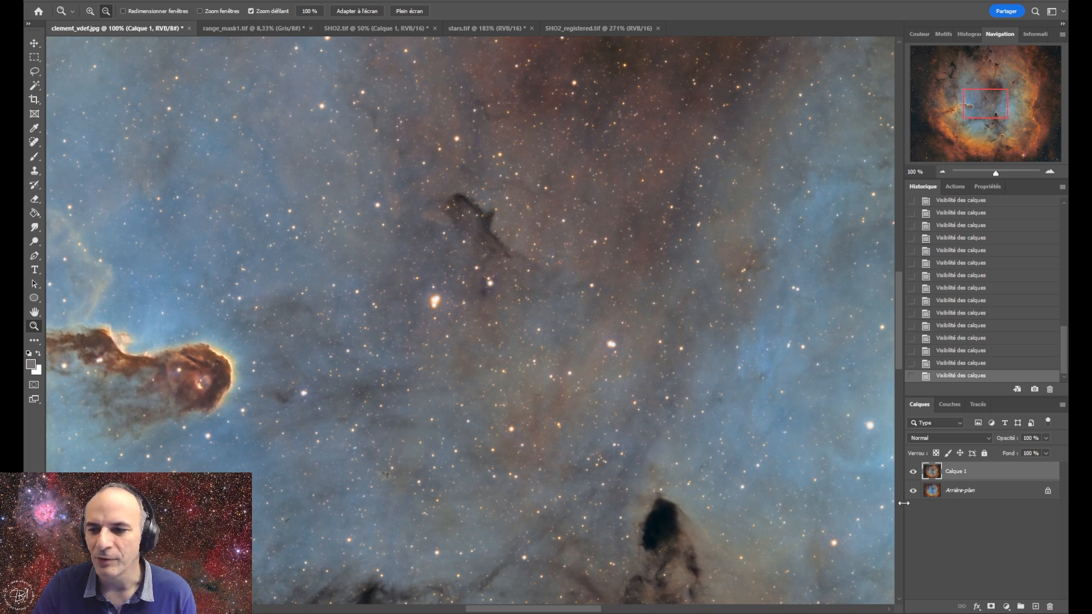
pyautogui.click(913, 474)
pyautogui.click(913, 472)
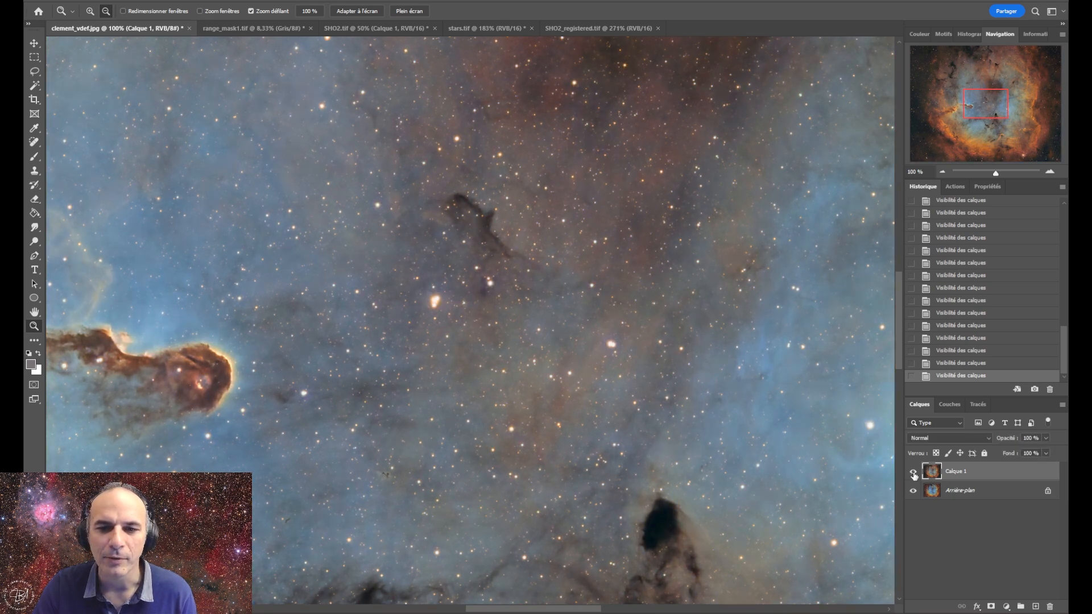
pyautogui.click(363, 12)
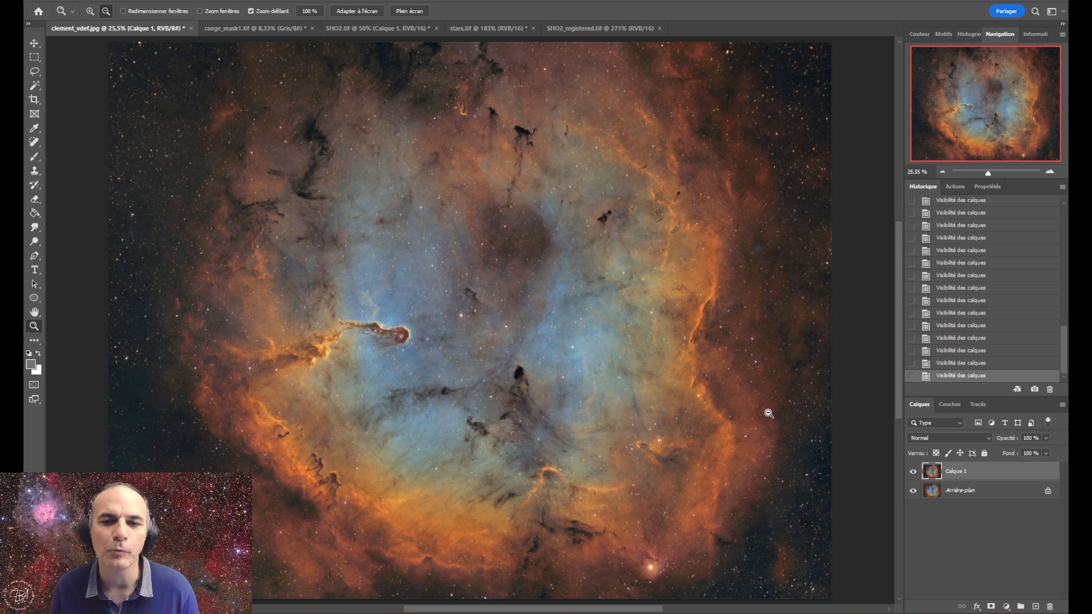
pyautogui.click(310, 11)
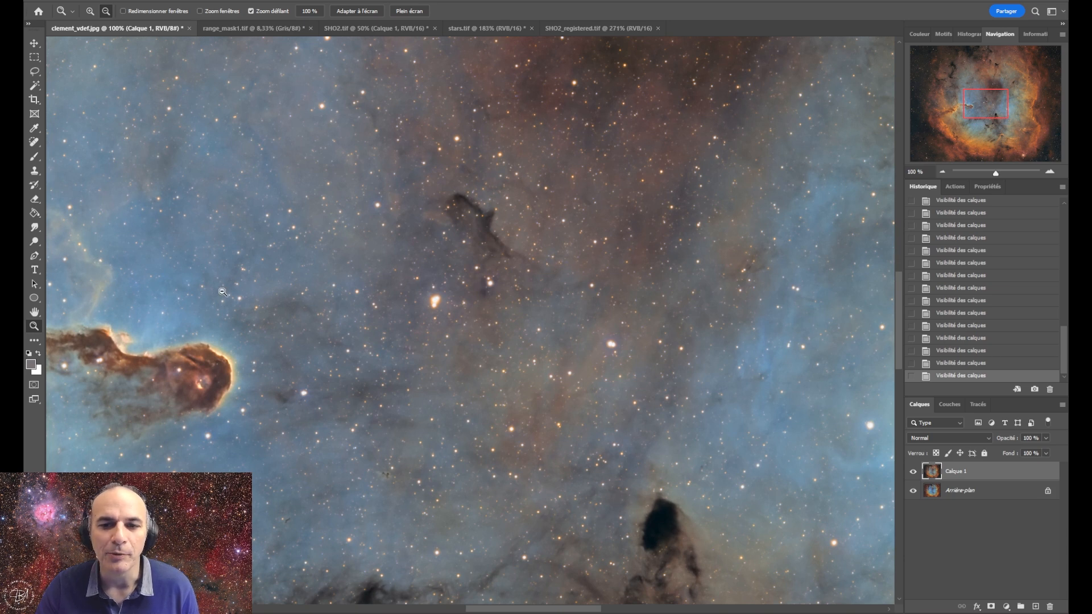
pyautogui.click(363, 12)
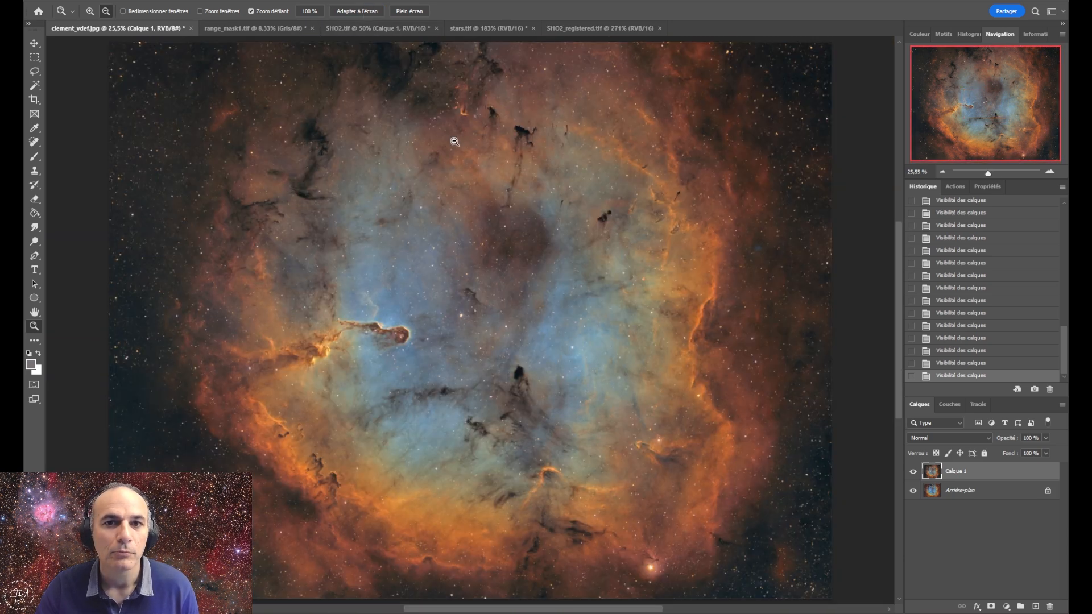